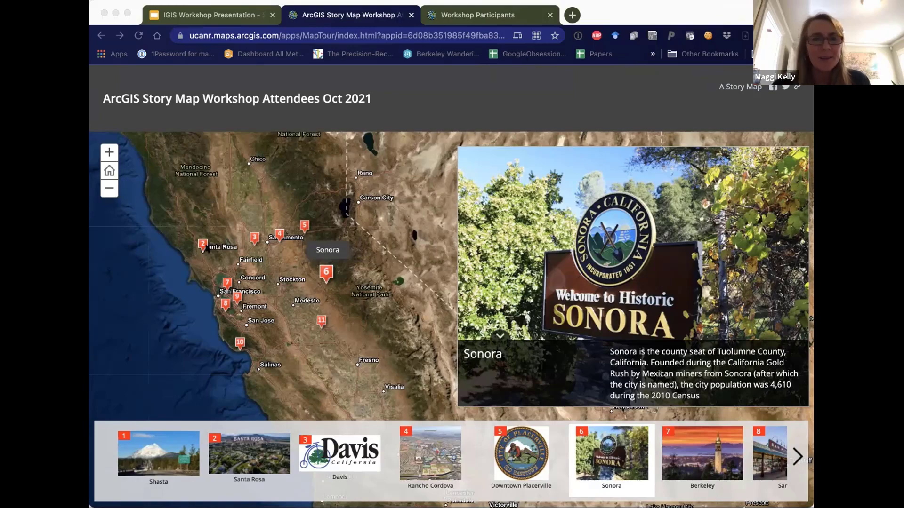
Open the UC ANR Virtual Tour link from slide 12 of the IGIS Workshop presentation in a new tab
{"action": "left_click", "coordinate": [131, 8]}
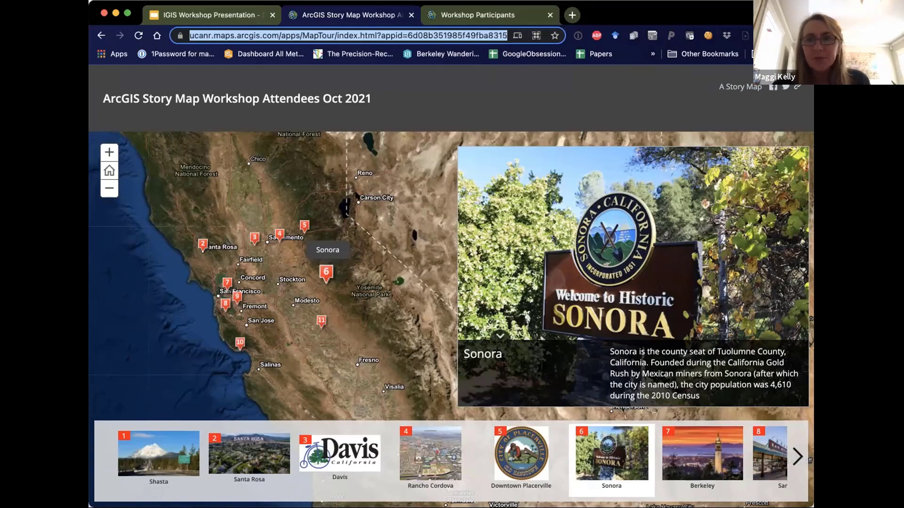
{"action": "left_click", "coordinate": [205, 15]}
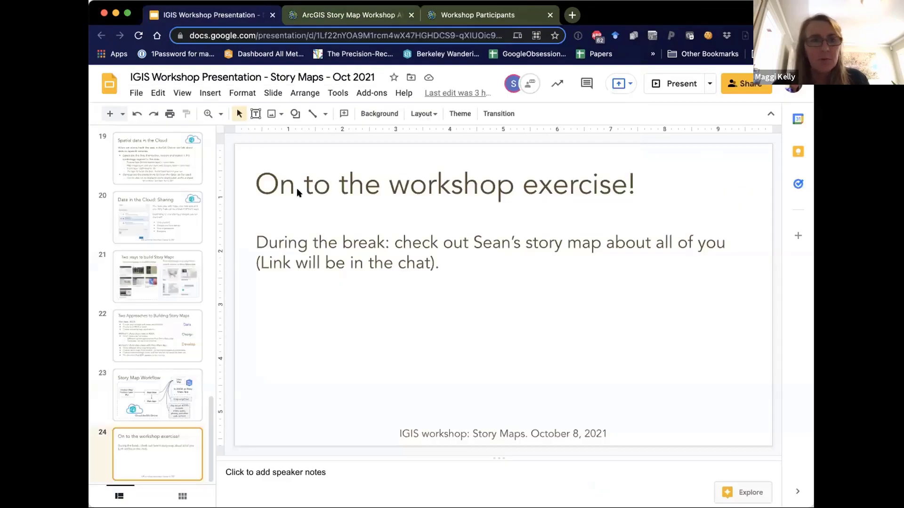
{"action": "scroll", "coordinate": [177, 213], "scroll_direction": "up", "scroll_amount": 10}
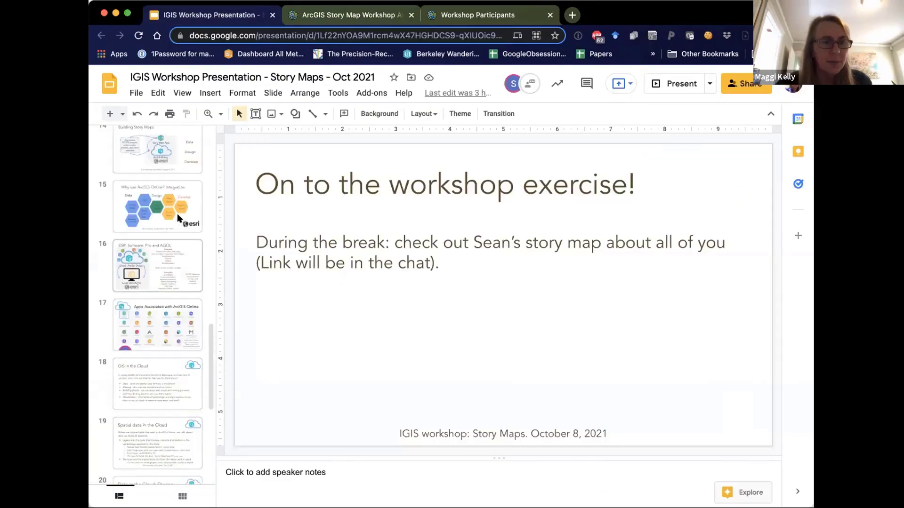
{"action": "scroll", "coordinate": [177, 217], "scroll_direction": "down", "scroll_amount": 2}
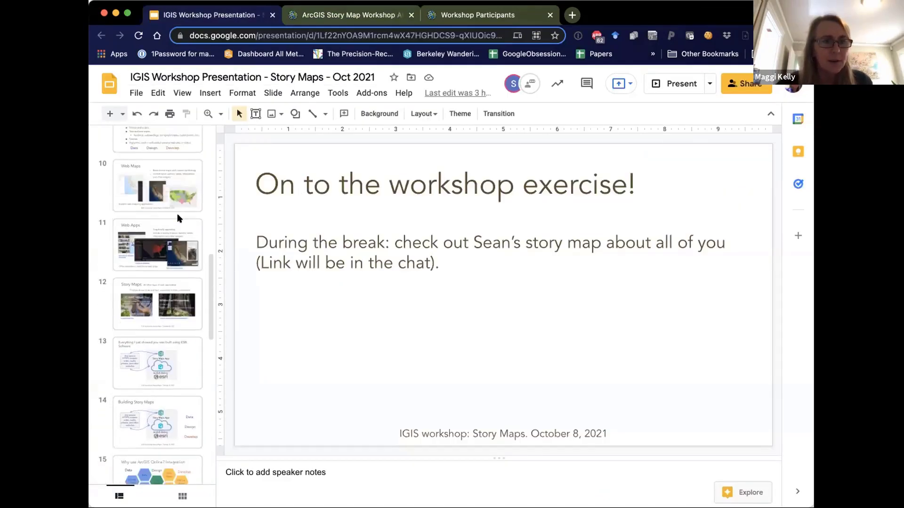
{"action": "left_click", "coordinate": [164, 282]}
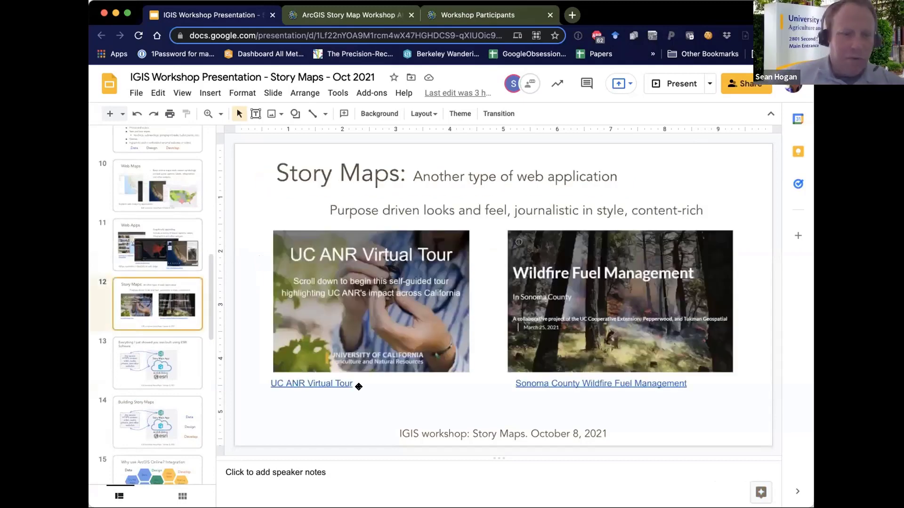
{"action": "left_click", "coordinate": [328, 382]}
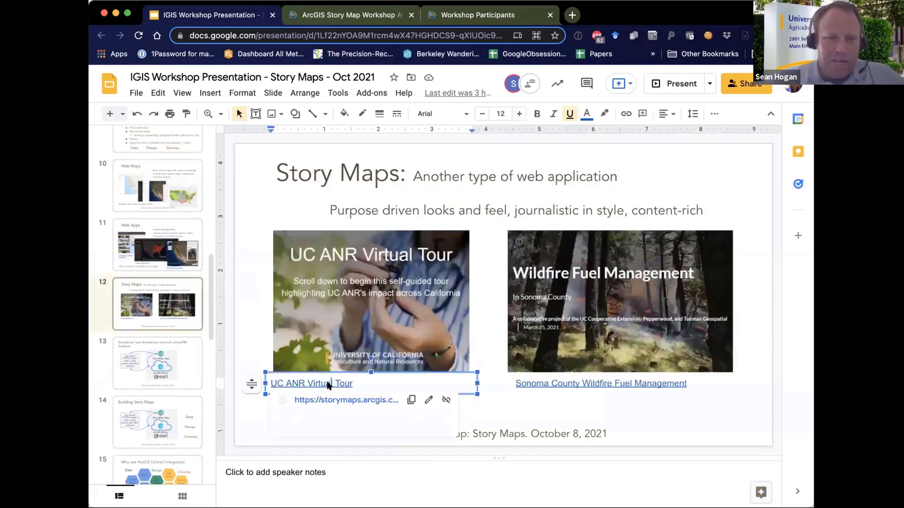
{"action": "left_click", "coordinate": [327, 399]}
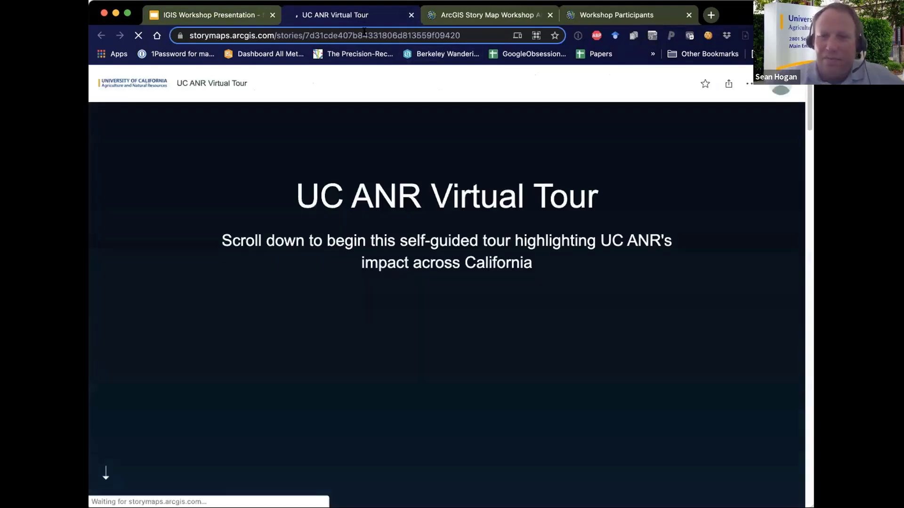
Select the virtual tour story map's web address in the address bar
{"action": "left_click", "coordinate": [365, 32]}
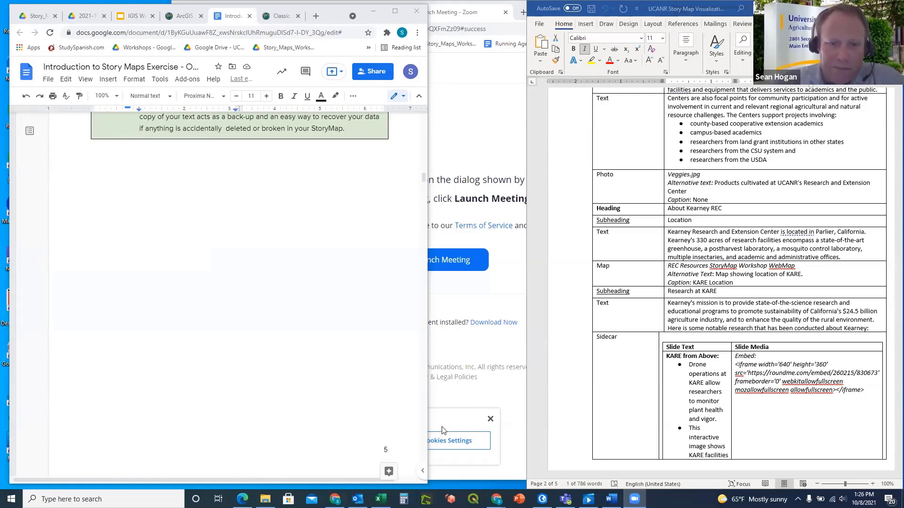
Show the ArcGIS Story Maps Workshop message in Outlook, then minimize Outlook
{"action": "left_click", "coordinate": [357, 499]}
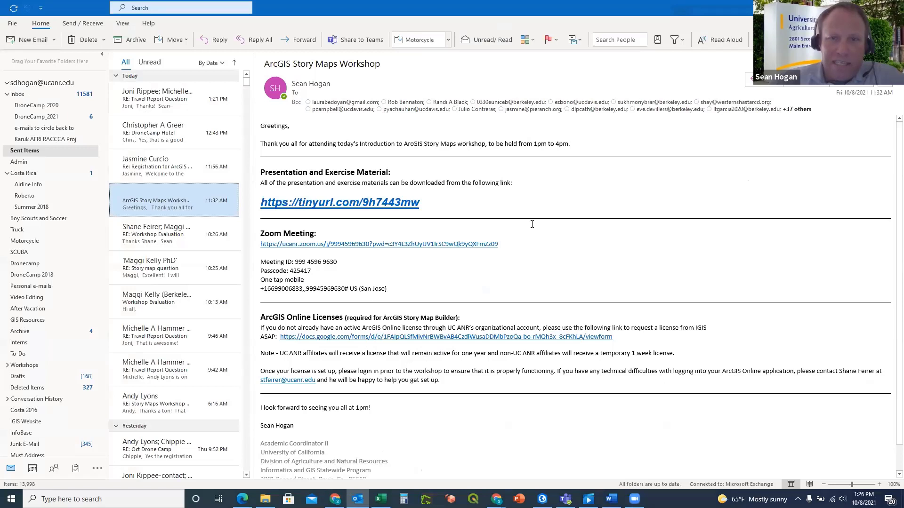
{"action": "left_click", "coordinate": [532, 224]}
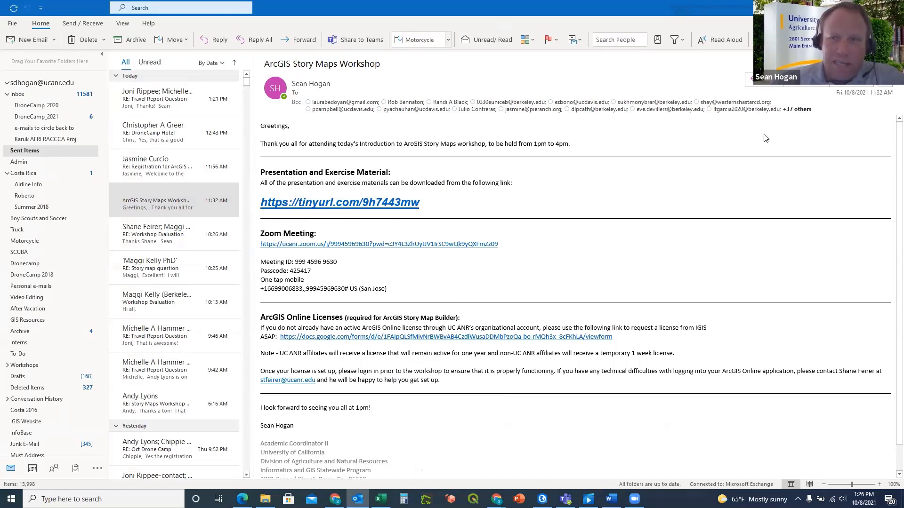
{"action": "left_click", "coordinate": [850, 8]}
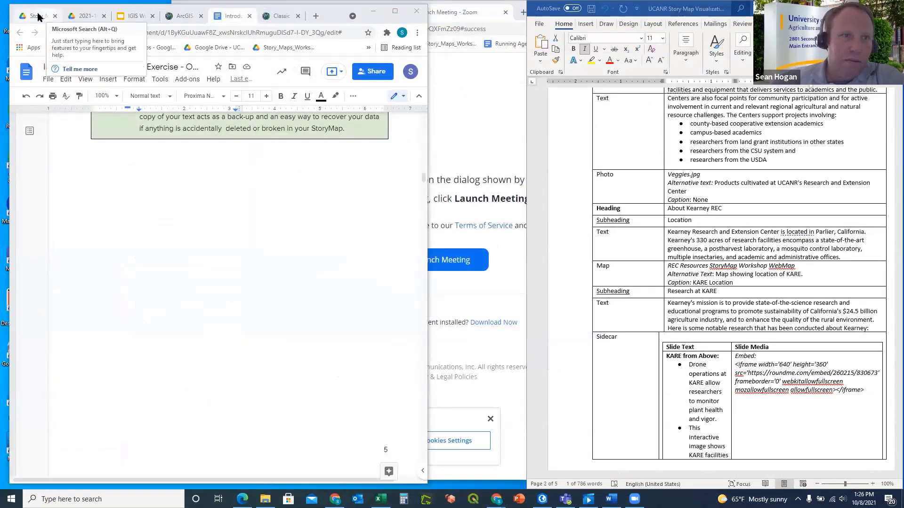
Switch to the Google Drive workshop folder after a brief look at the local ArcGIS_Story_Map_Workshop folder
{"action": "left_click", "coordinate": [29, 14]}
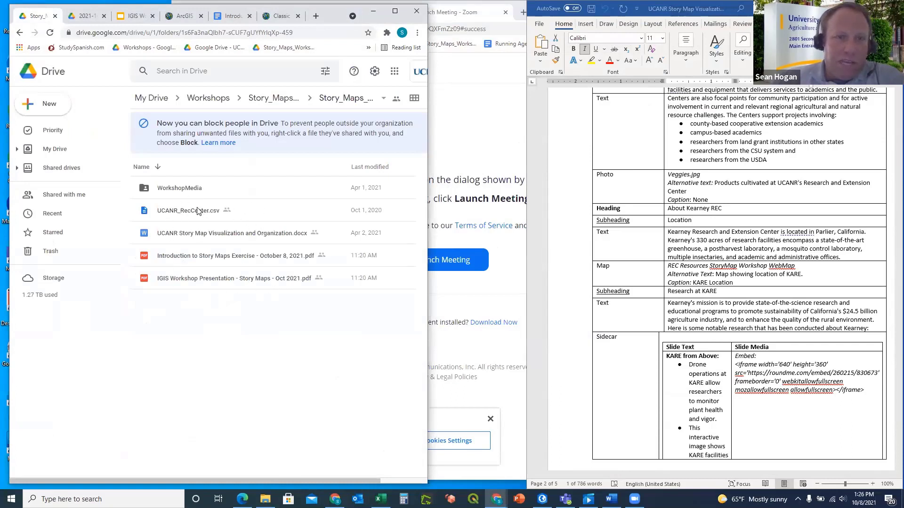
{"action": "left_click", "coordinate": [265, 499]}
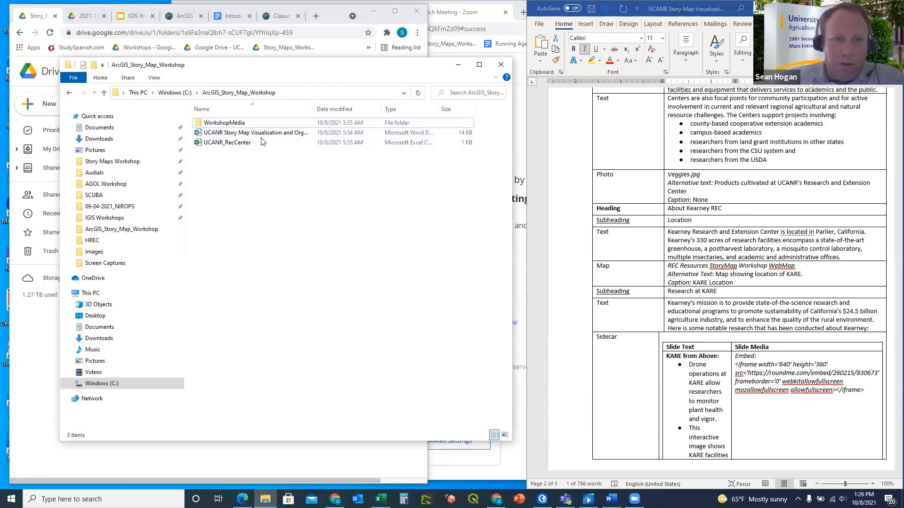
{"action": "left_click", "coordinate": [457, 69]}
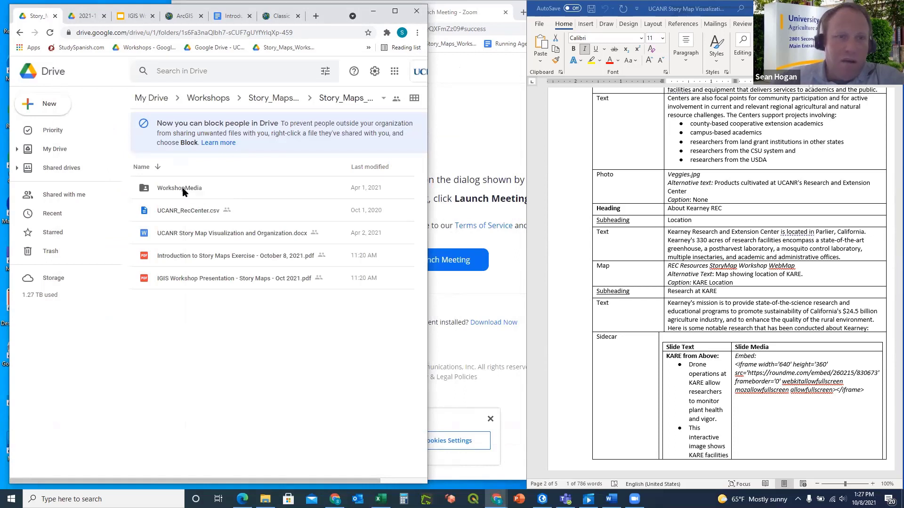
Download the WorkshopMedia folder as a zip and bring File Explorer back up
{"action": "right_click", "coordinate": [183, 189]}
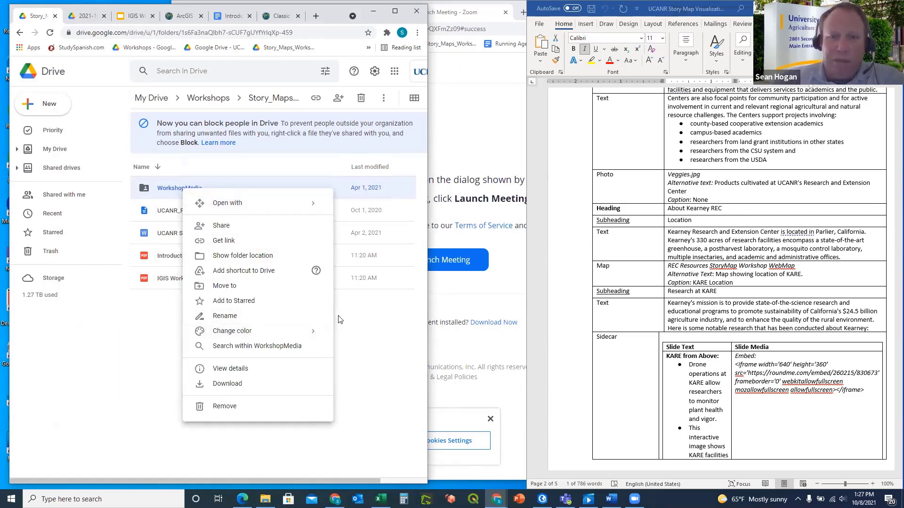
{"action": "left_click", "coordinate": [237, 385]}
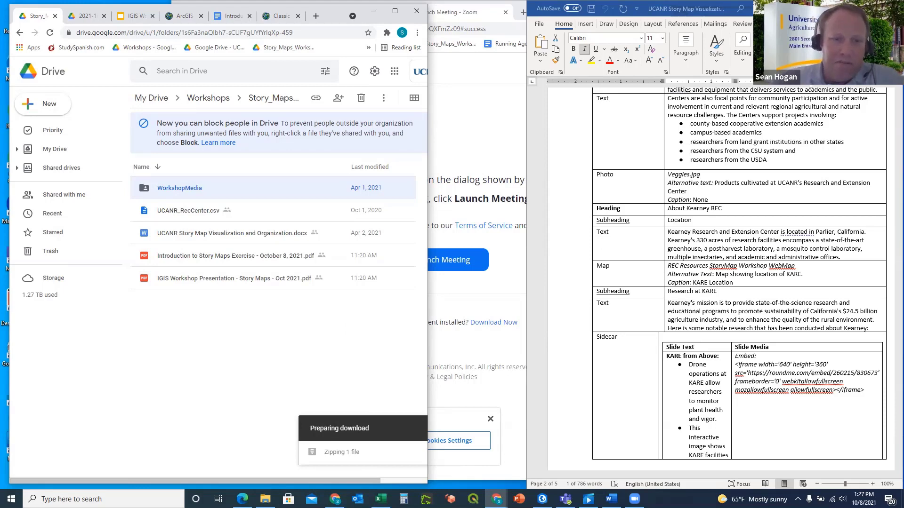
{"action": "left_click", "coordinate": [266, 499]}
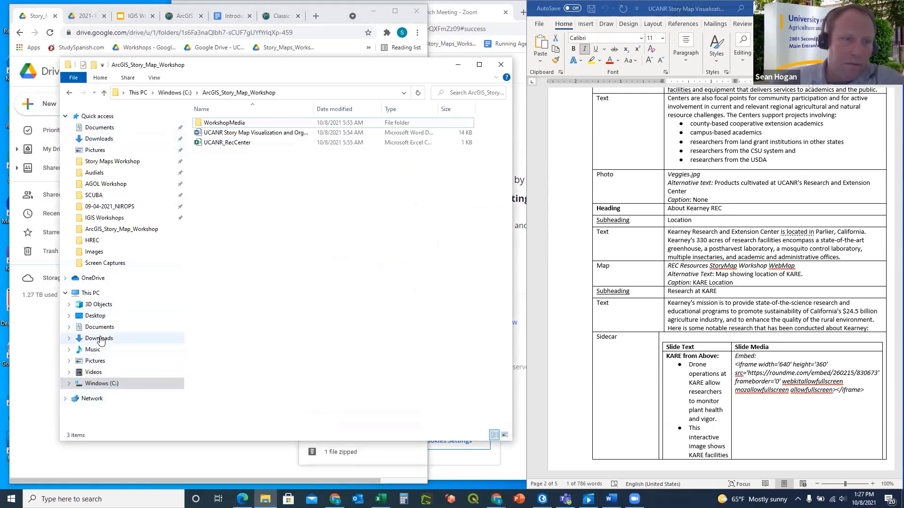
Extract the WorkshopMedia zip in Downloads using 7-Zip Extract Here
{"action": "left_click", "coordinate": [100, 339]}
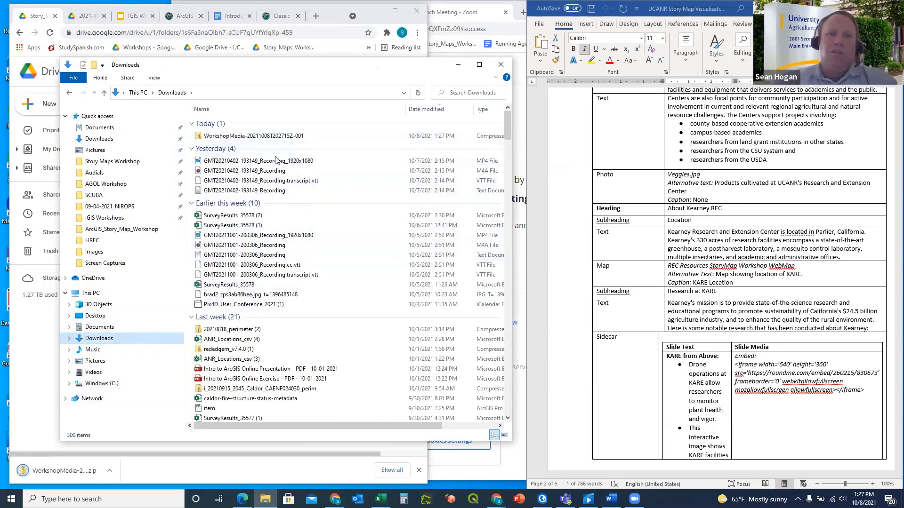
{"action": "right_click", "coordinate": [243, 137]}
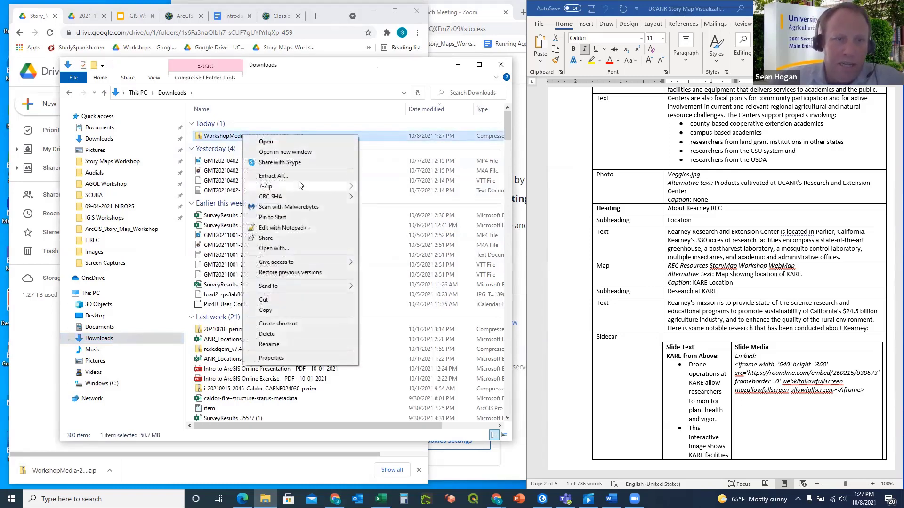
{"action": "mouse_move", "coordinate": [289, 188]}
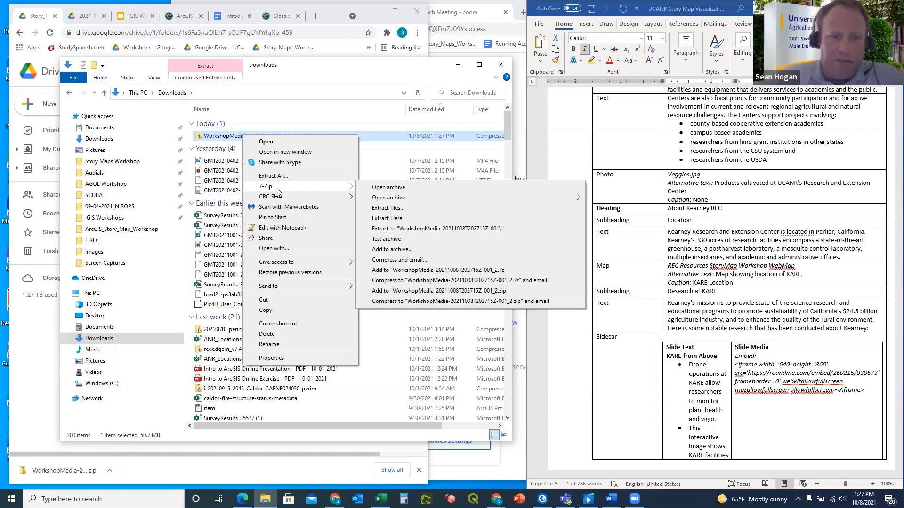
{"action": "mouse_move", "coordinate": [330, 187]}
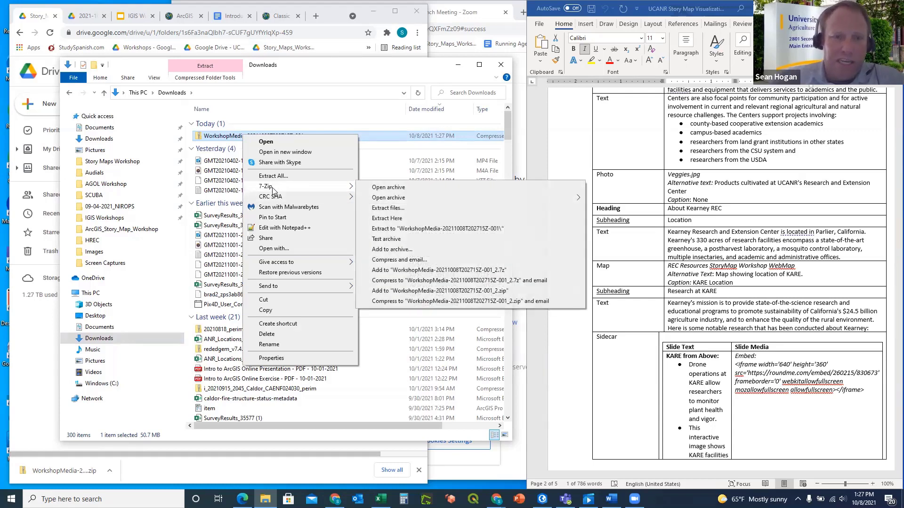
{"action": "left_click", "coordinate": [400, 216]}
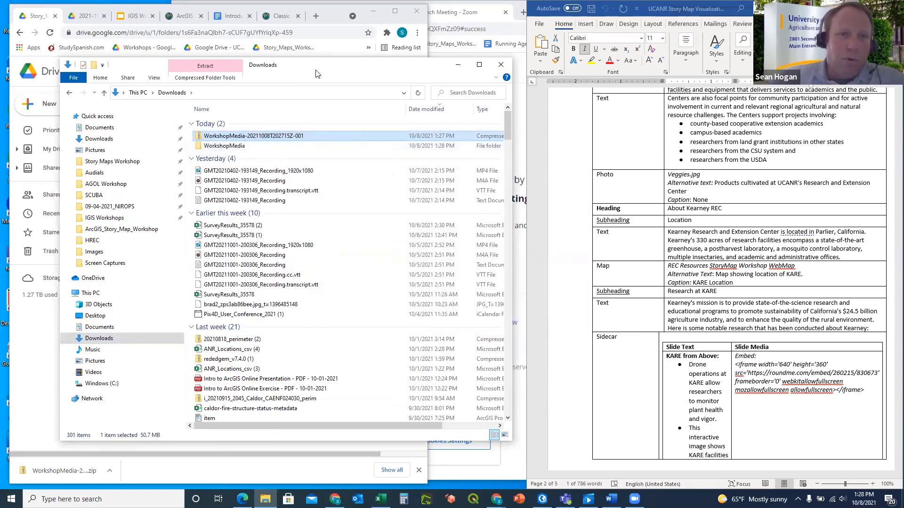
{"action": "left_click_drag", "start_coordinate": [316, 74], "coordinate": [546, 126]}
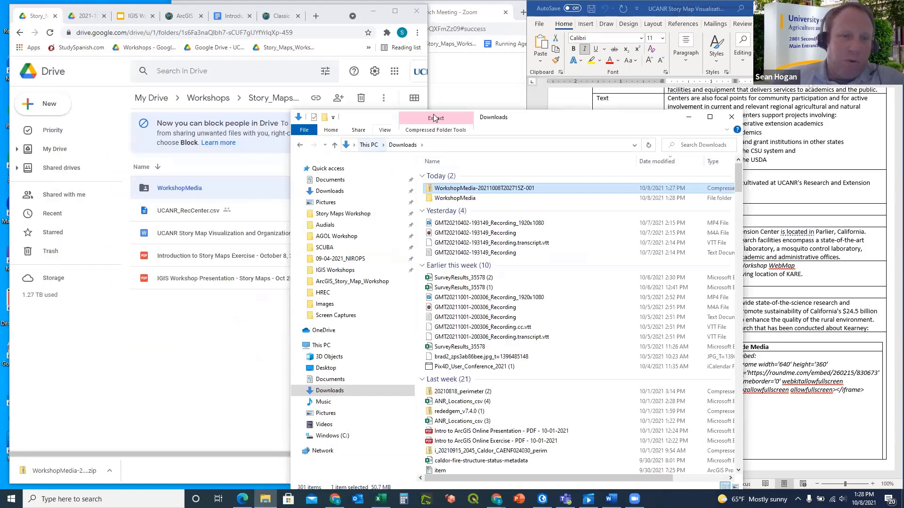
Move the Downloads window further right, beside the Drive file list
{"action": "left_click_drag", "start_coordinate": [575, 124], "coordinate": [698, 104]}
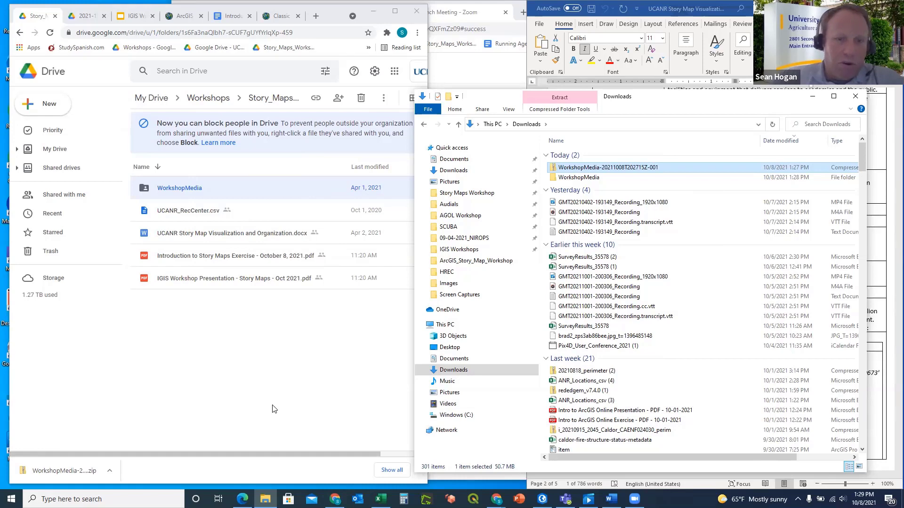
Navigate File Explorer to the C:\ArcGIS_Story_Map_Workshop folder
{"action": "left_click", "coordinate": [266, 500]}
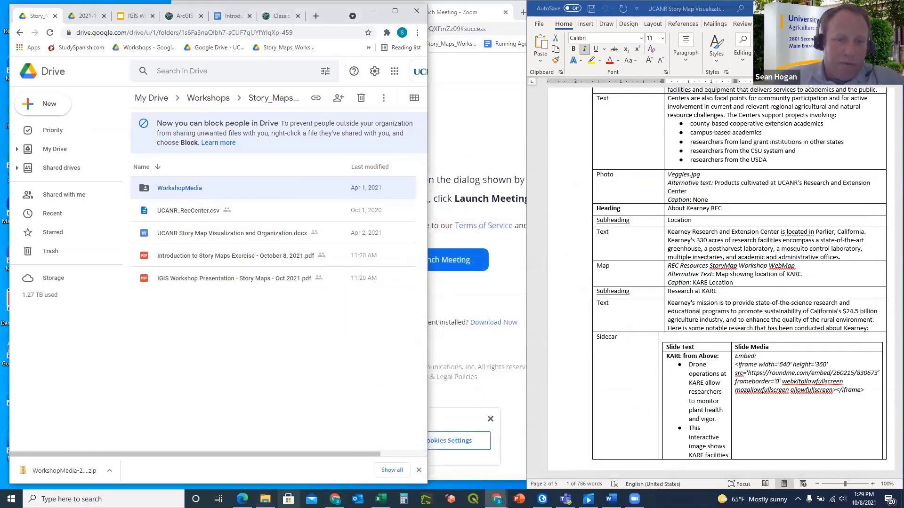
{"action": "left_click", "coordinate": [266, 499]}
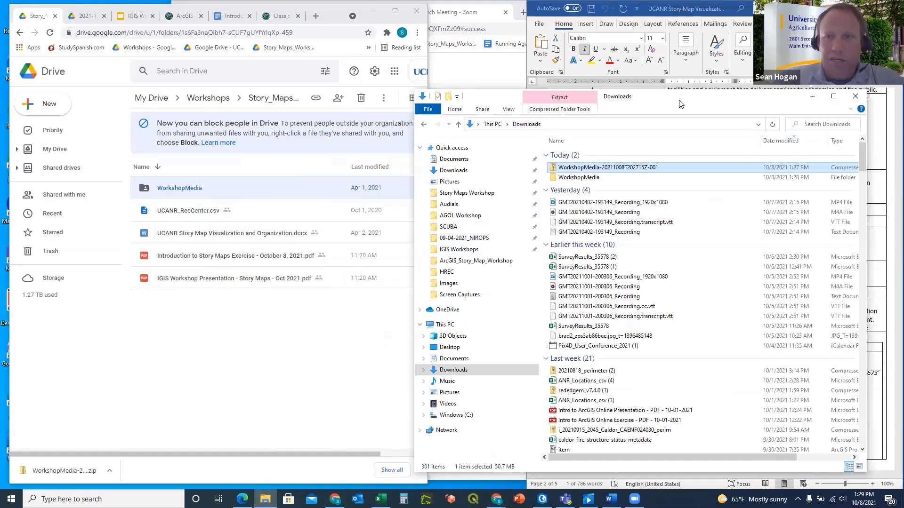
{"action": "left_click_drag", "start_coordinate": [674, 97], "coordinate": [403, 56]}
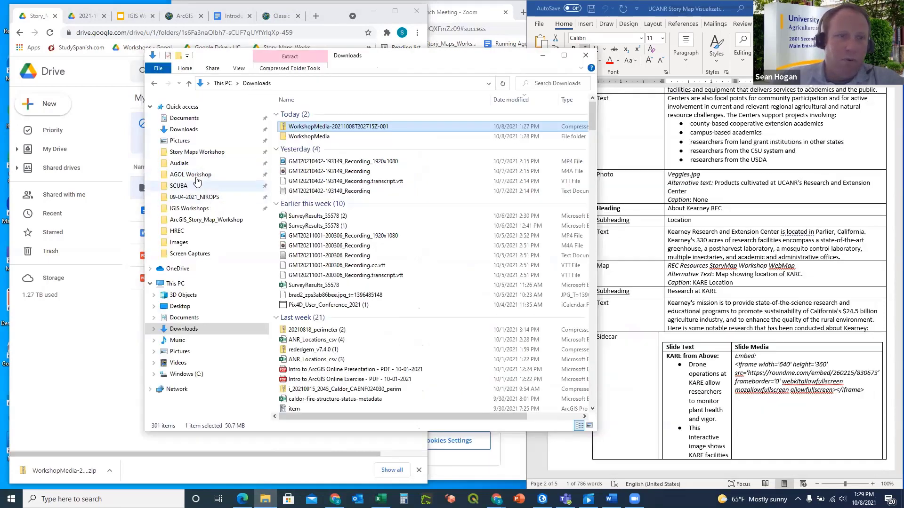
{"action": "left_click", "coordinate": [190, 154]}
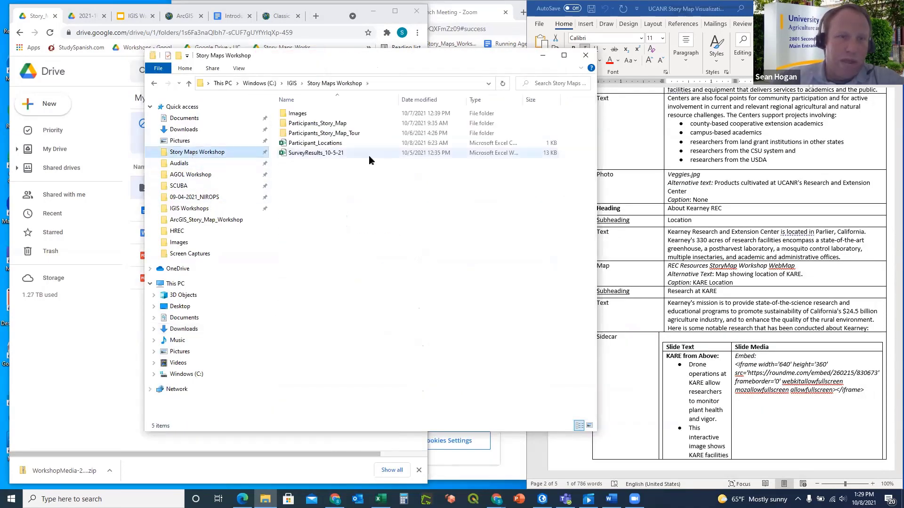
{"action": "left_click", "coordinate": [259, 83]}
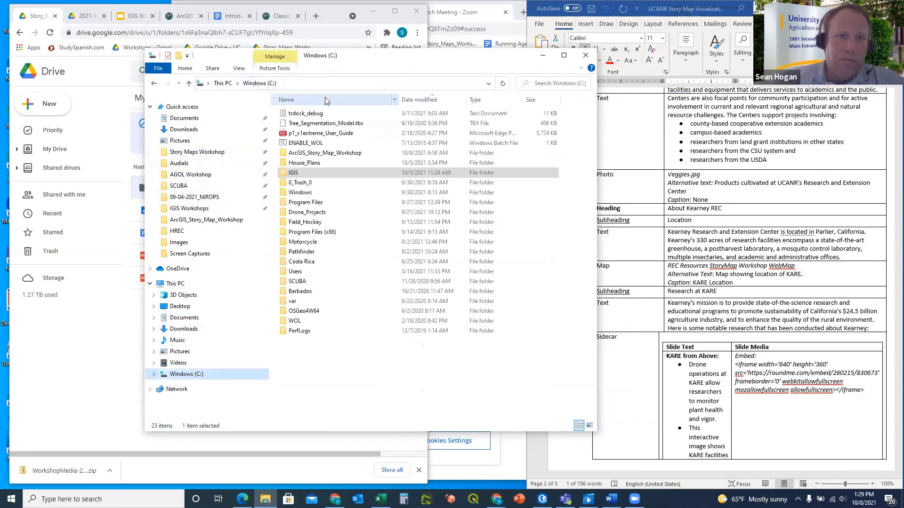
{"action": "double_click", "coordinate": [317, 154]}
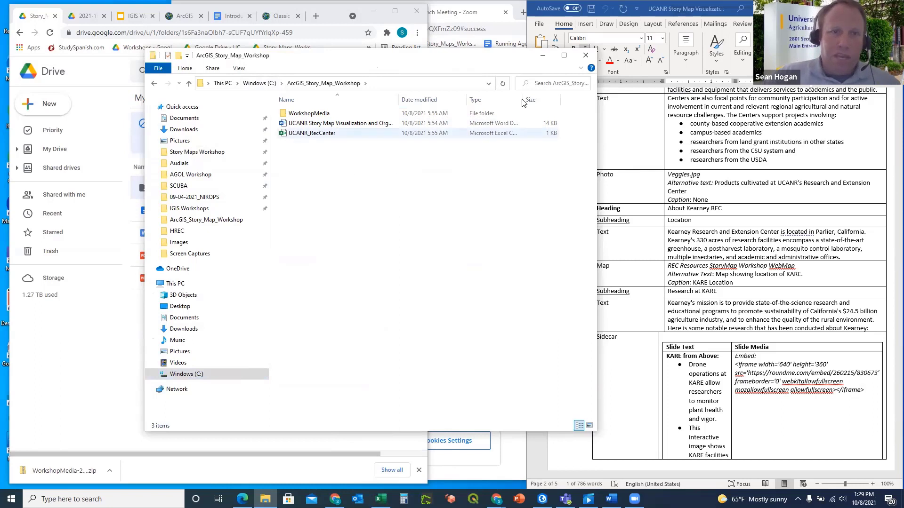
Open UCANR_RecCenter.csv, widen column A to show full REC names, then close without saving
{"action": "double_click", "coordinate": [310, 134]}
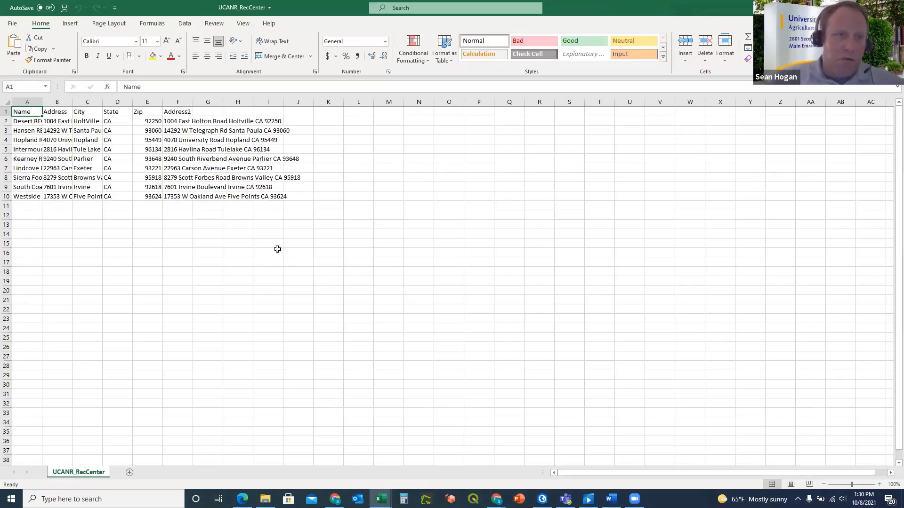
{"action": "left_click_drag", "start_coordinate": [42, 101], "coordinate": [80, 102]}
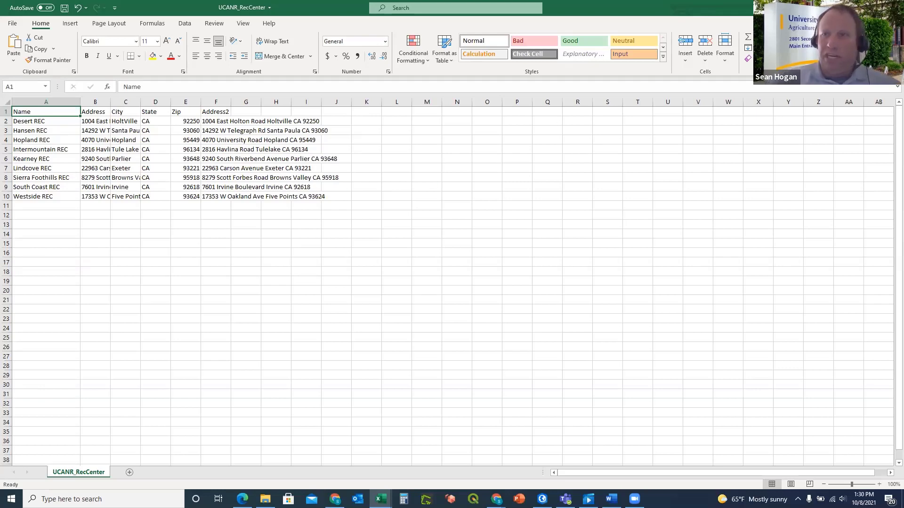
{"action": "left_click", "coordinate": [892, 7]}
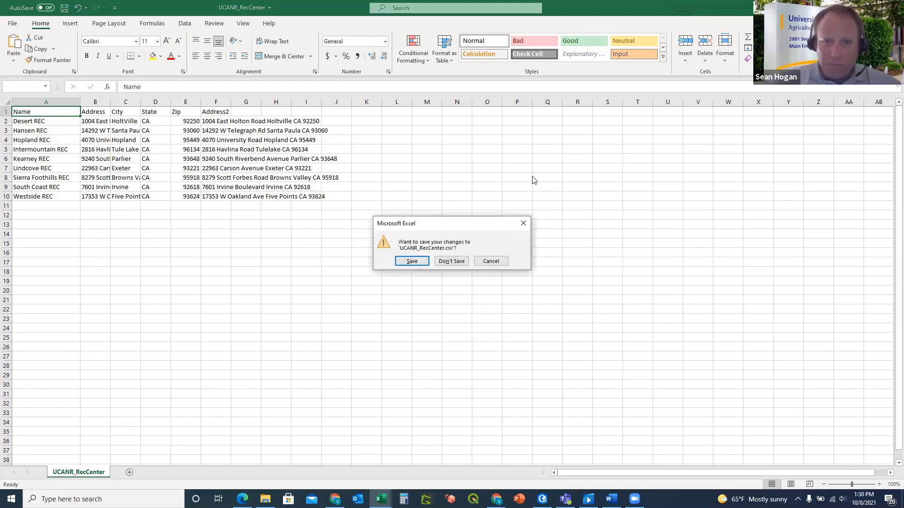
{"action": "left_click", "coordinate": [452, 263]}
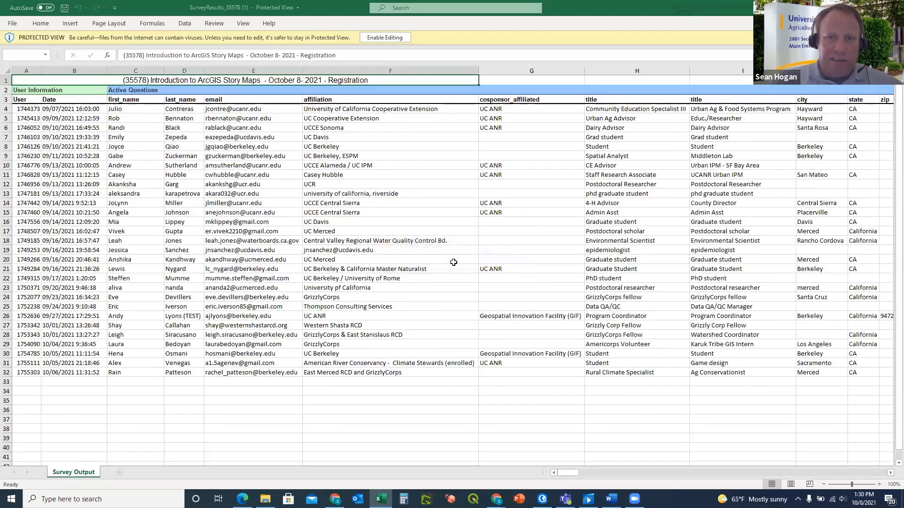
Close the SurveyResults_35578 workbook and minimize File Explorer
{"action": "left_click", "coordinate": [892, 7]}
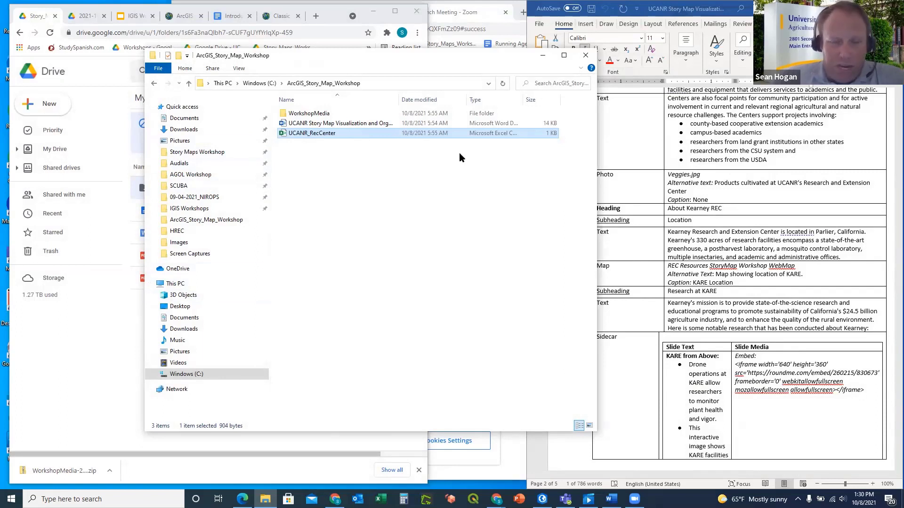
{"action": "left_click", "coordinate": [542, 58]}
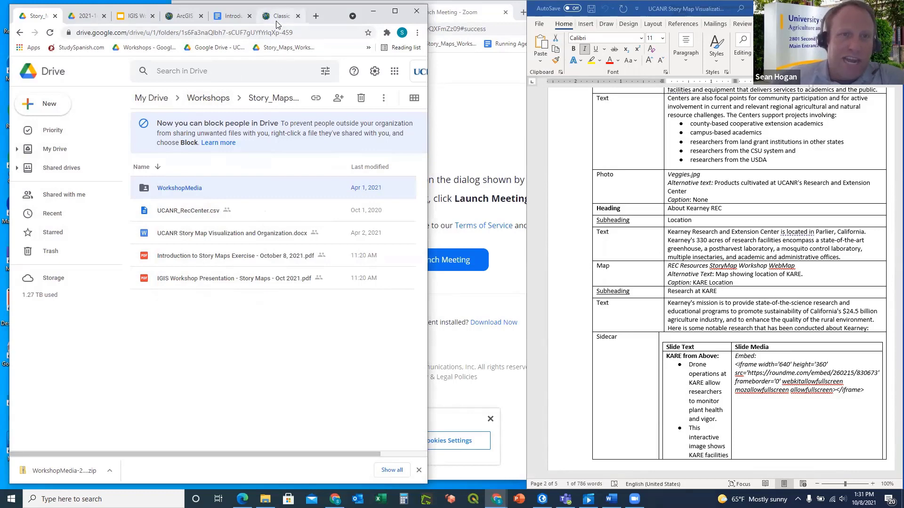
Scroll the Story Maps exercise Google Doc to its title page and shift its window slightly left
{"action": "left_click", "coordinate": [233, 17]}
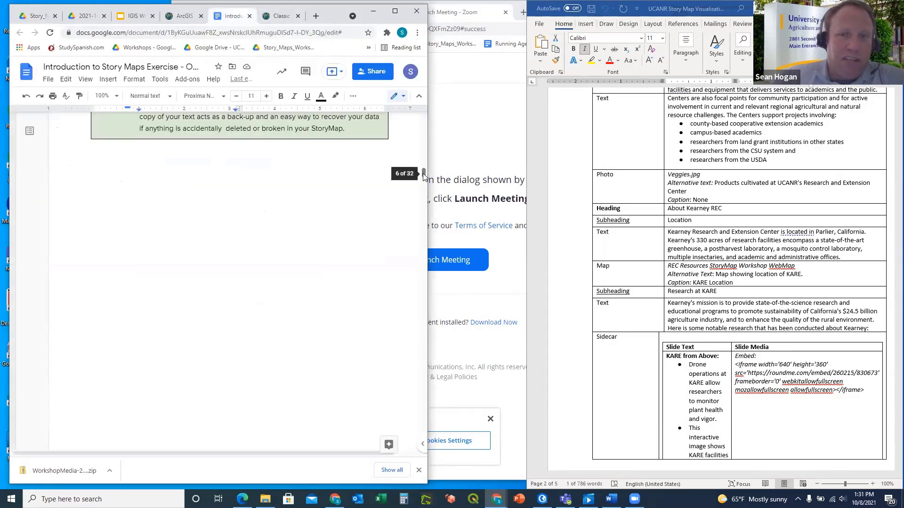
{"action": "left_click_drag", "start_coordinate": [423, 173], "coordinate": [433, 120]}
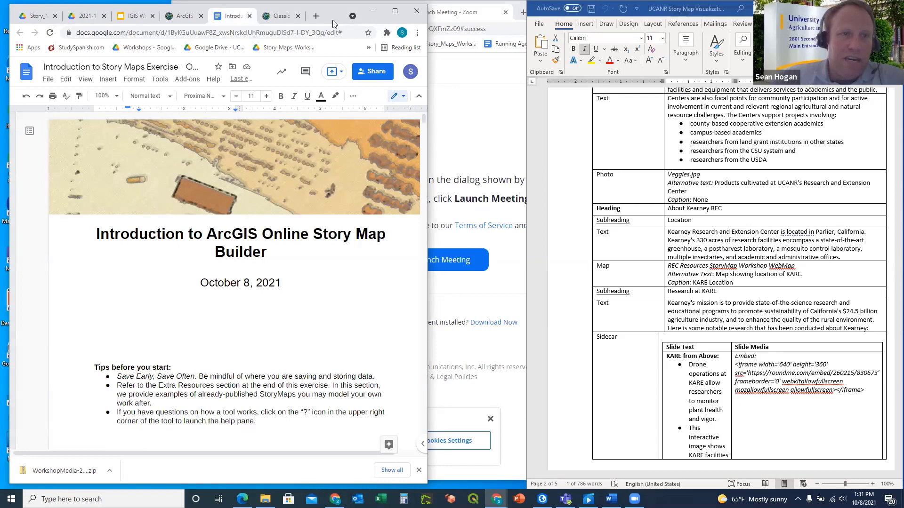
{"action": "left_click_drag", "start_coordinate": [332, 19], "coordinate": [303, 19]}
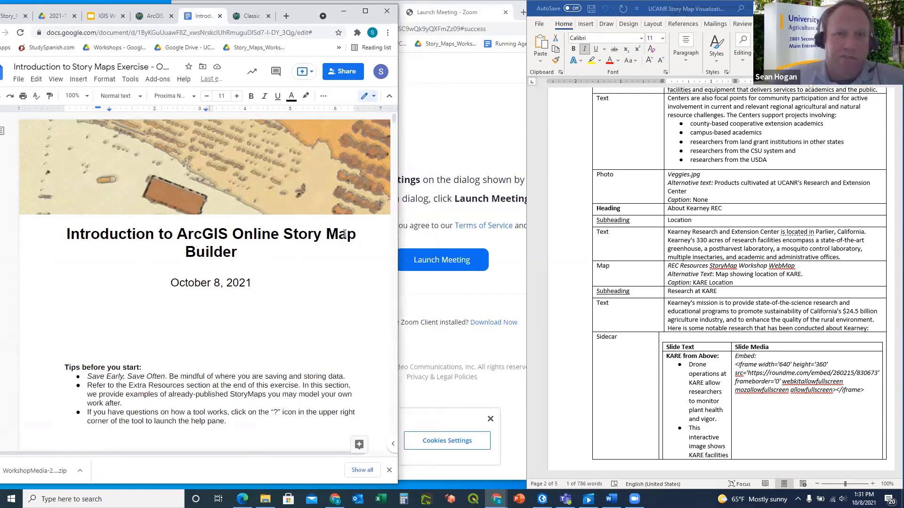
Switch to the ArcGIS organization overview, then bring Word and the ArcGIS_Story_Map_Workshop folder forward
{"action": "left_click", "coordinate": [465, 135]}
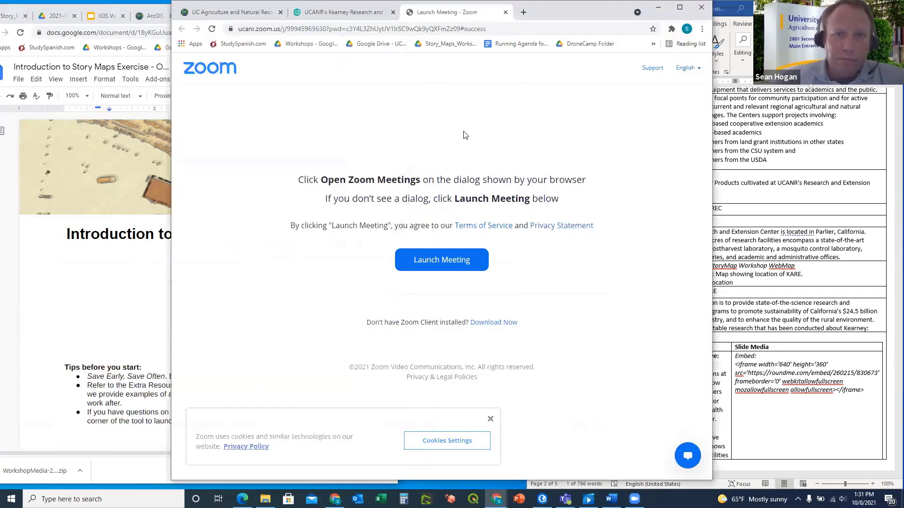
{"action": "left_click", "coordinate": [269, 14]}
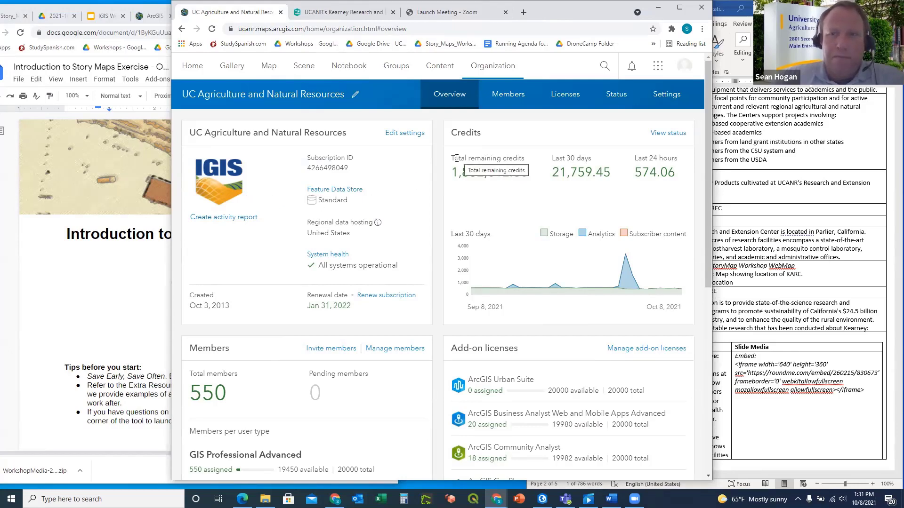
{"action": "left_click", "coordinate": [725, 10]}
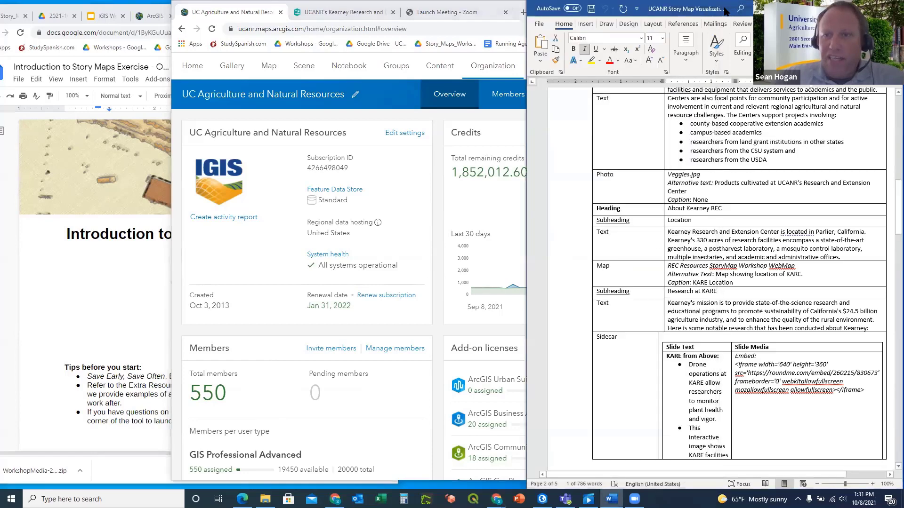
{"action": "left_click", "coordinate": [265, 499]}
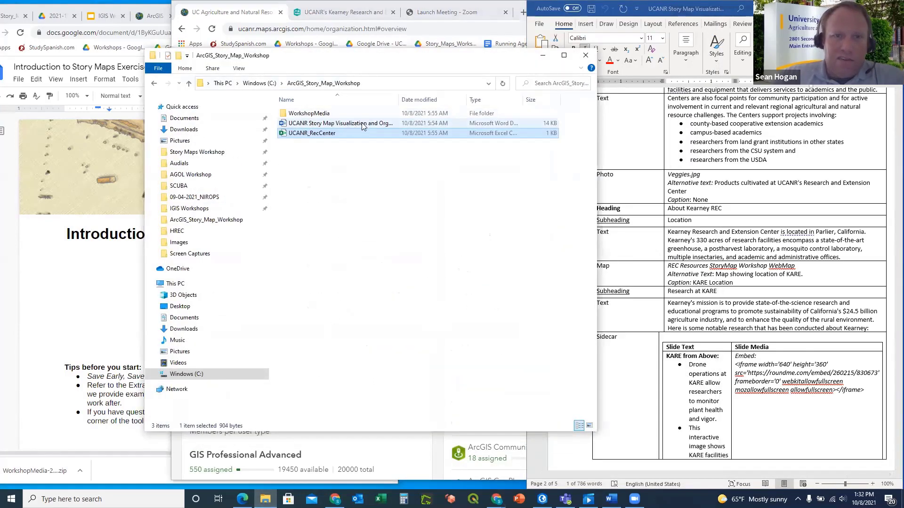
Hide the workshop folder and maximize the UCANR storyboard at its first page, zoomed in
{"action": "left_click", "coordinate": [542, 57]}
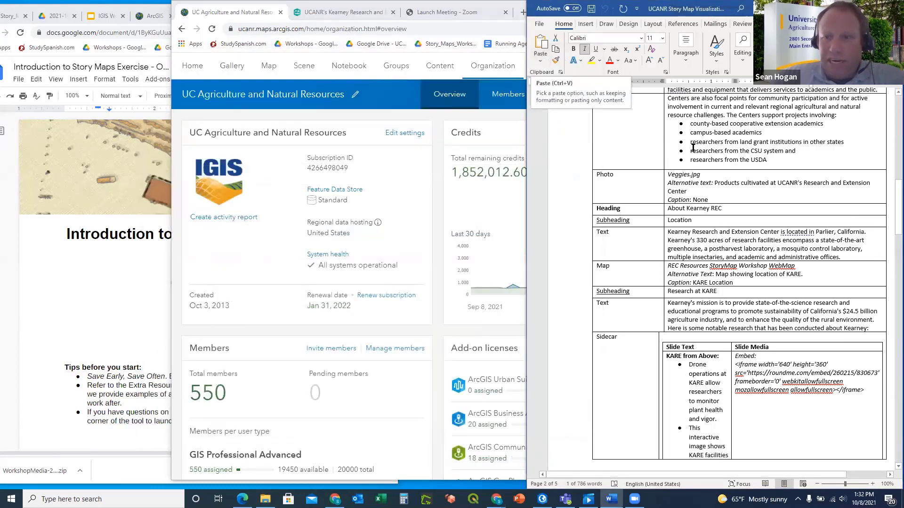
{"action": "scroll", "coordinate": [693, 148], "scroll_direction": "up", "scroll_amount": 5}
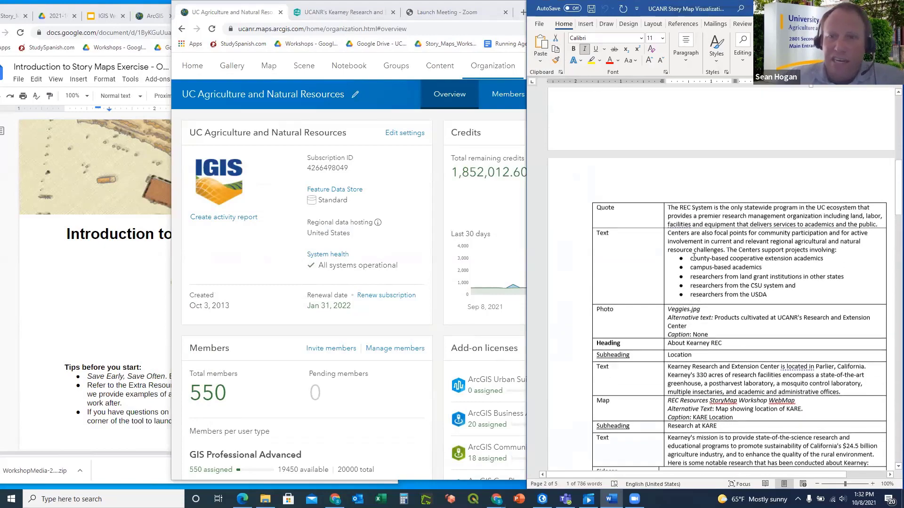
{"action": "scroll", "coordinate": [693, 257], "scroll_direction": "up", "scroll_amount": 15}
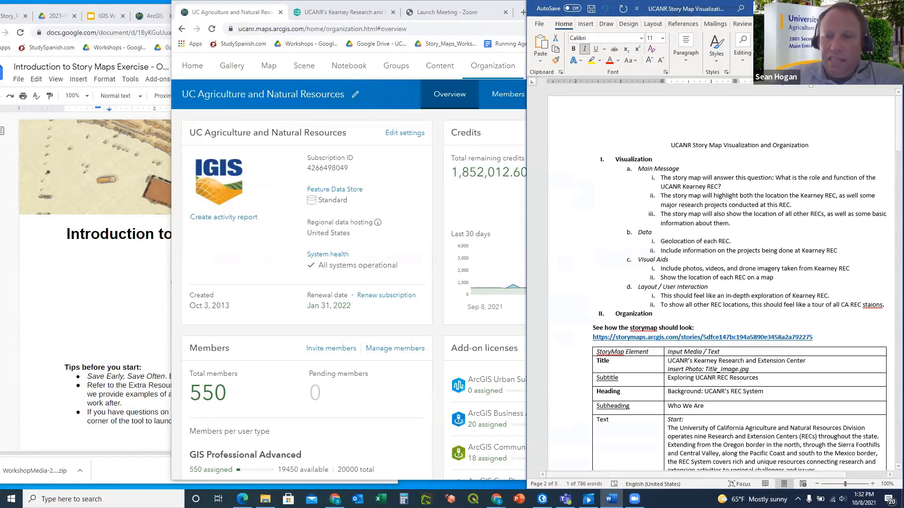
{"action": "double_click", "coordinate": [656, 8]}
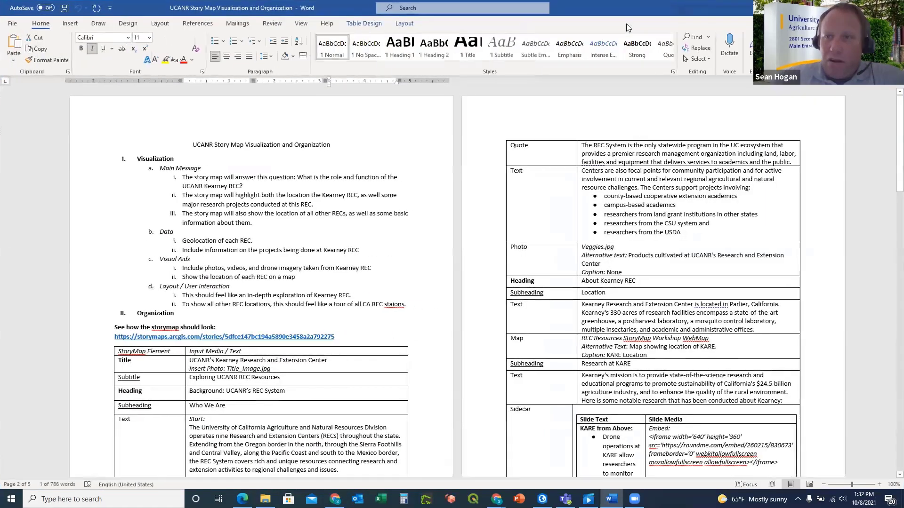
{"action": "left_click", "coordinate": [880, 485]}
{"action": "left_click", "coordinate": [880, 485]}
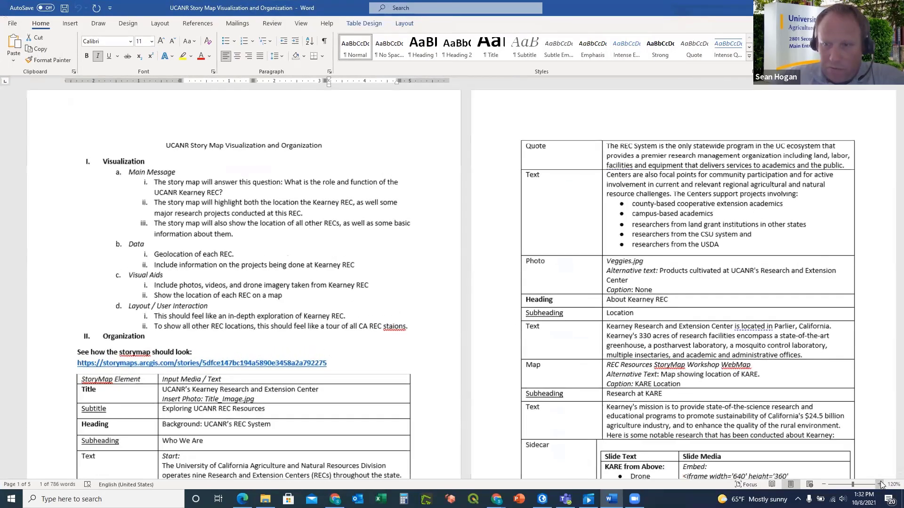
Zoom Word to 130% so one page of the Visualization outline fills the window
{"action": "left_click", "coordinate": [880, 485]}
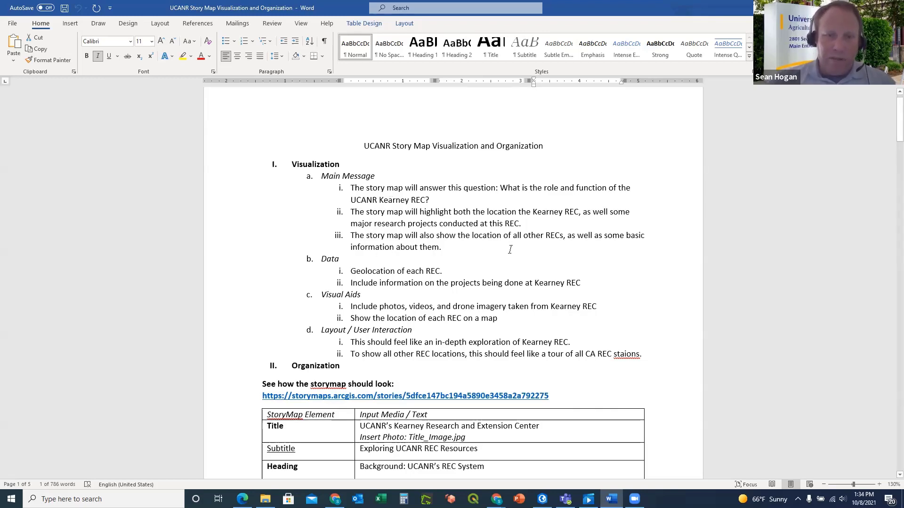
Read through the StoryMap Element outline table, then restore down the Word window
{"action": "scroll", "coordinate": [510, 249], "scroll_direction": "down", "scroll_amount": 2}
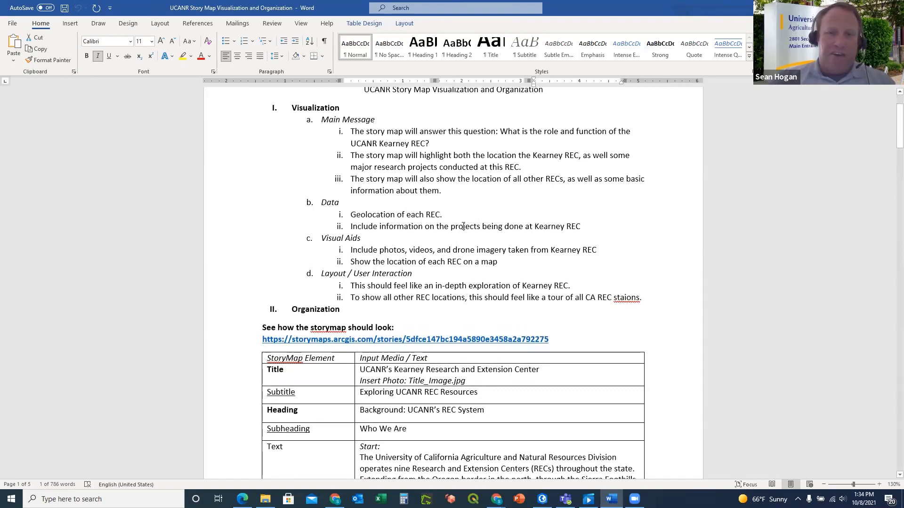
{"action": "scroll", "coordinate": [464, 227], "scroll_direction": "down", "scroll_amount": 2}
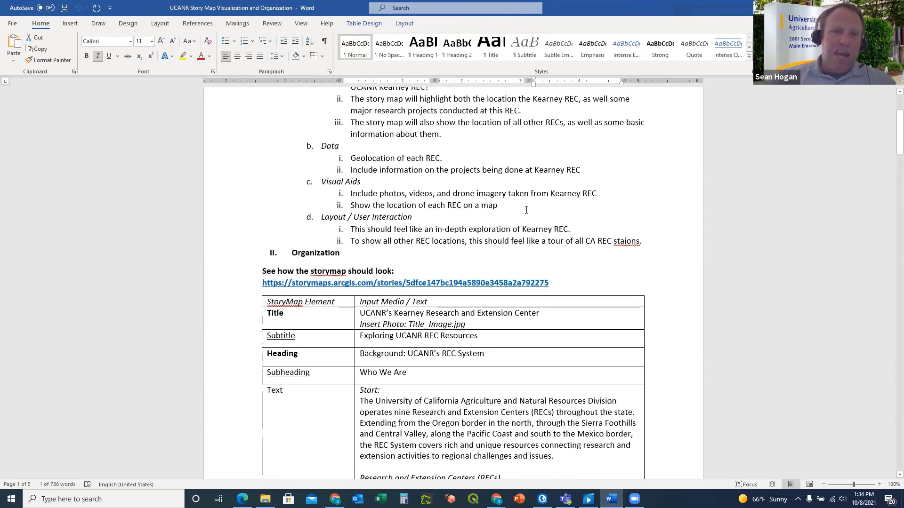
{"action": "scroll", "coordinate": [527, 210], "scroll_direction": "down", "scroll_amount": 3}
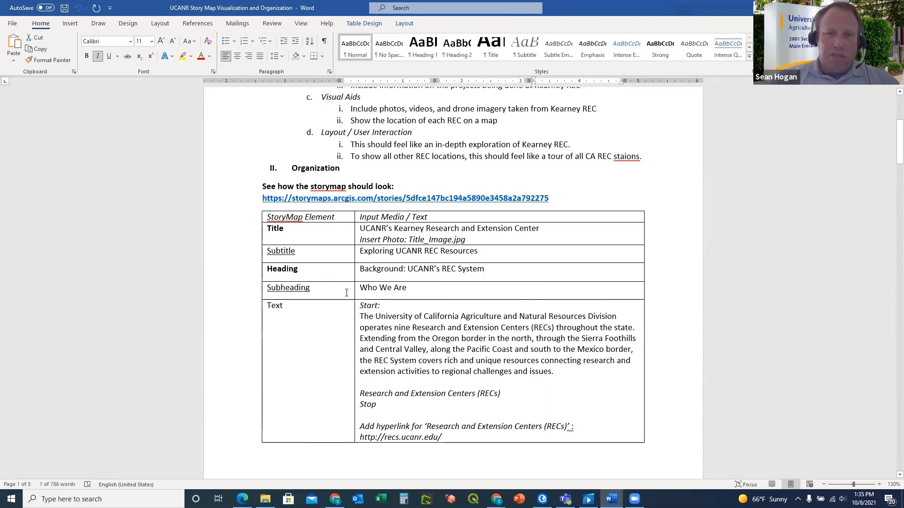
{"action": "scroll", "coordinate": [346, 292], "scroll_direction": "down", "scroll_amount": 2}
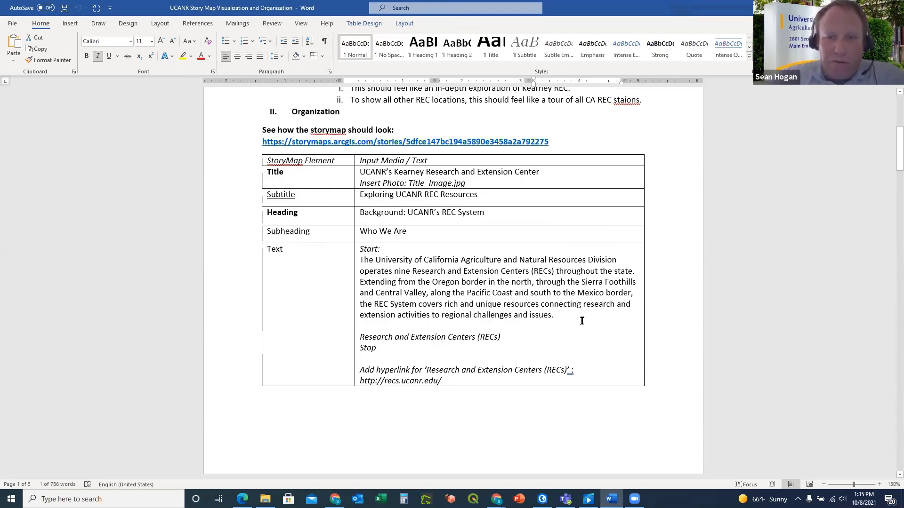
{"action": "scroll", "coordinate": [582, 321], "scroll_direction": "down", "scroll_amount": 1}
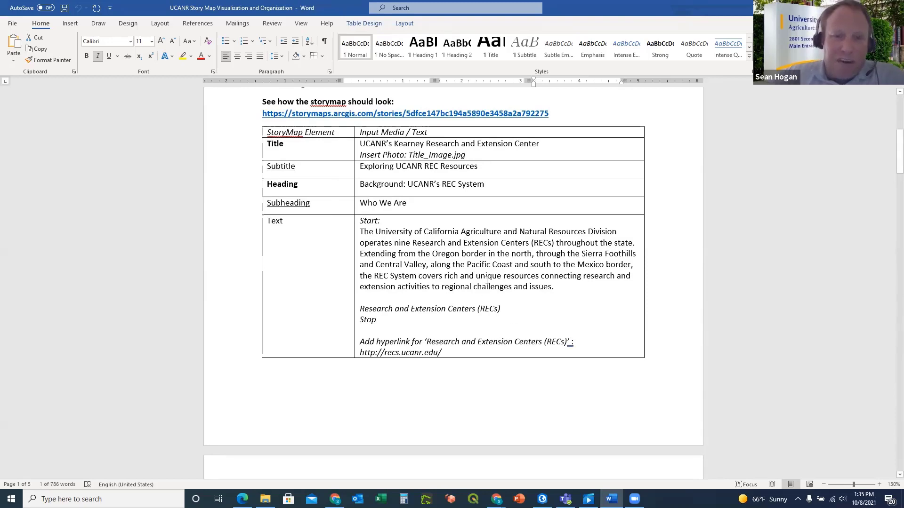
{"action": "scroll", "coordinate": [552, 316], "scroll_direction": "down", "scroll_amount": 15}
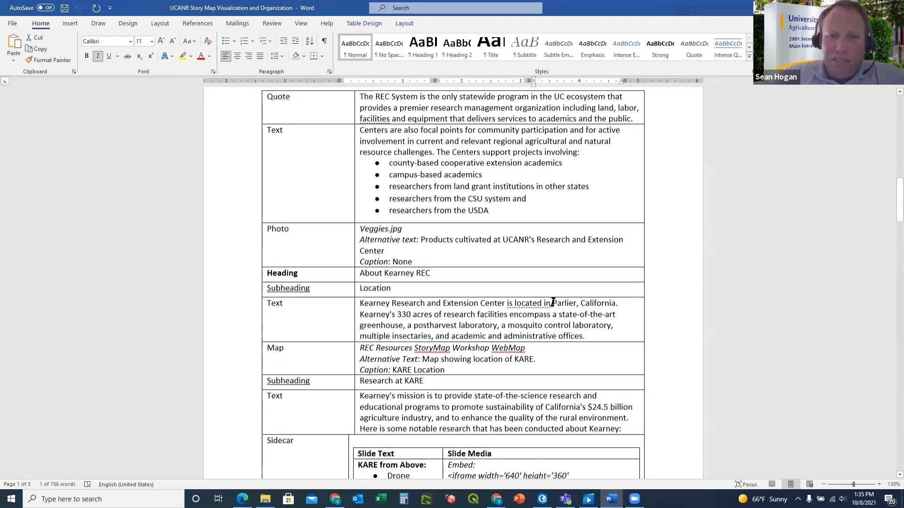
{"action": "scroll", "coordinate": [553, 303], "scroll_direction": "up", "scroll_amount": 15}
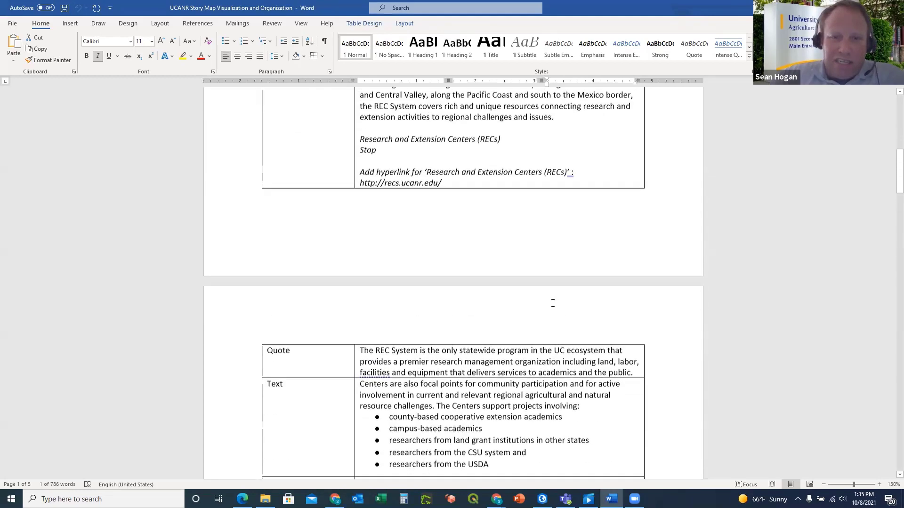
{"action": "scroll", "coordinate": [553, 303], "scroll_direction": "up", "scroll_amount": 3}
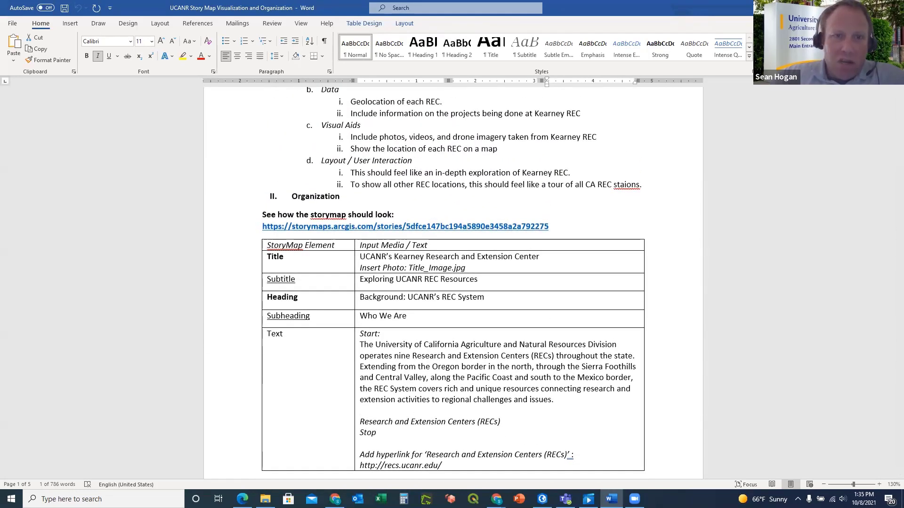
{"action": "left_click", "coordinate": [871, 7]}
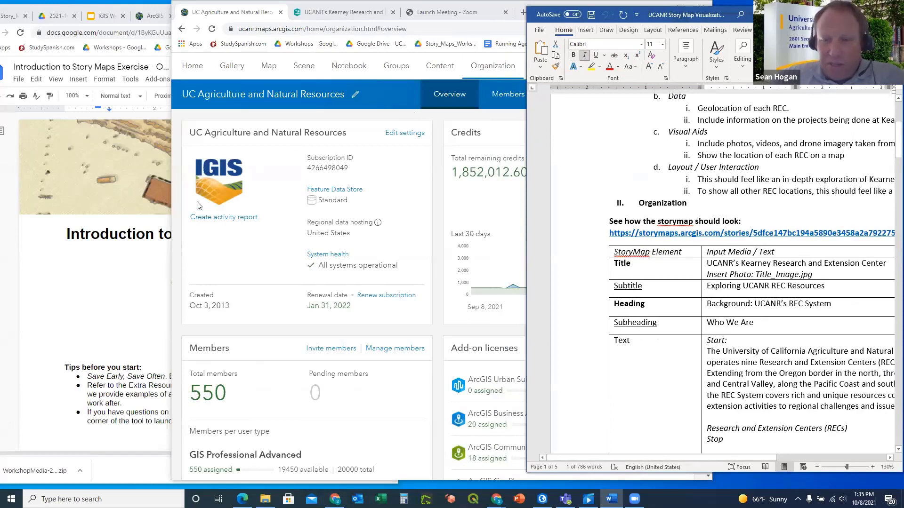
Show the Story Maps Exercise doc's Exercise 1–4 contents, then bring back the workshop folder
{"action": "left_click", "coordinate": [142, 258]}
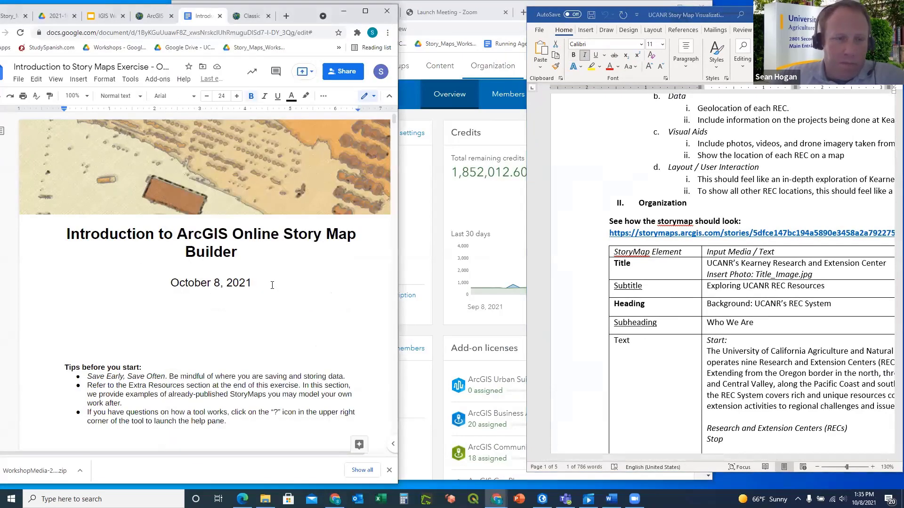
{"action": "scroll", "coordinate": [293, 279], "scroll_direction": "down", "scroll_amount": 5}
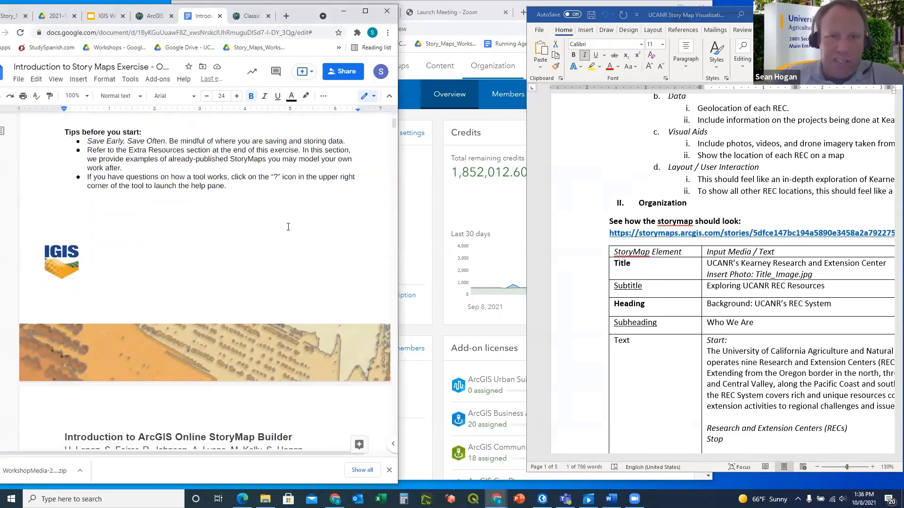
{"action": "scroll", "coordinate": [295, 227], "scroll_direction": "down", "scroll_amount": 3}
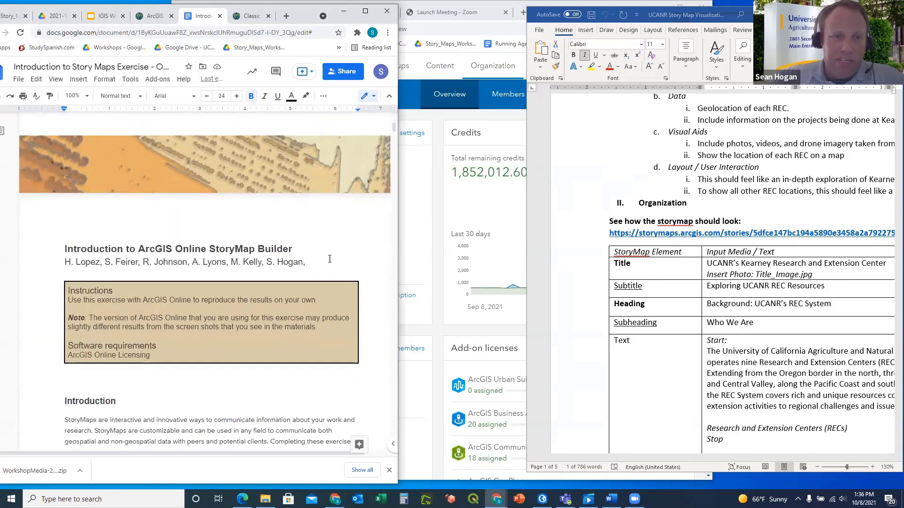
{"action": "scroll", "coordinate": [322, 255], "scroll_direction": "down", "scroll_amount": 1}
{"action": "scroll", "coordinate": [321, 254], "scroll_direction": "down", "scroll_amount": 10}
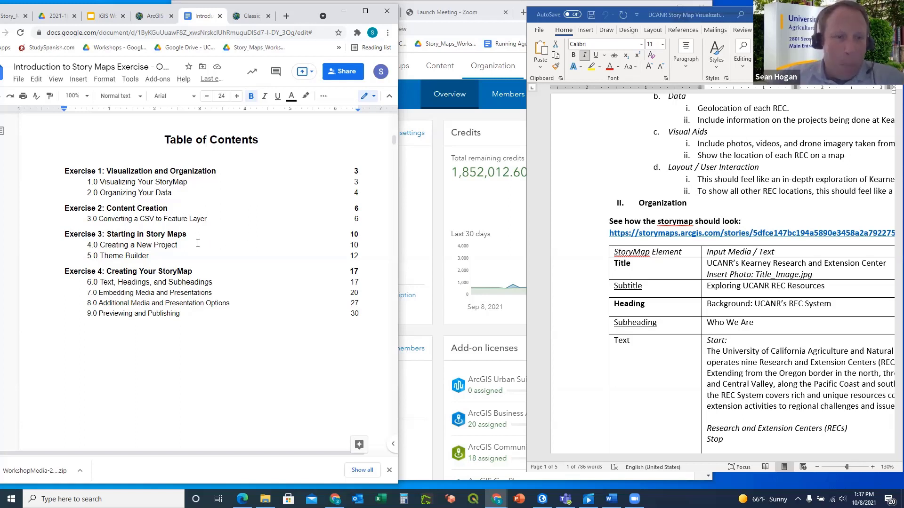
{"action": "scroll", "coordinate": [208, 242], "scroll_direction": "down", "scroll_amount": 1}
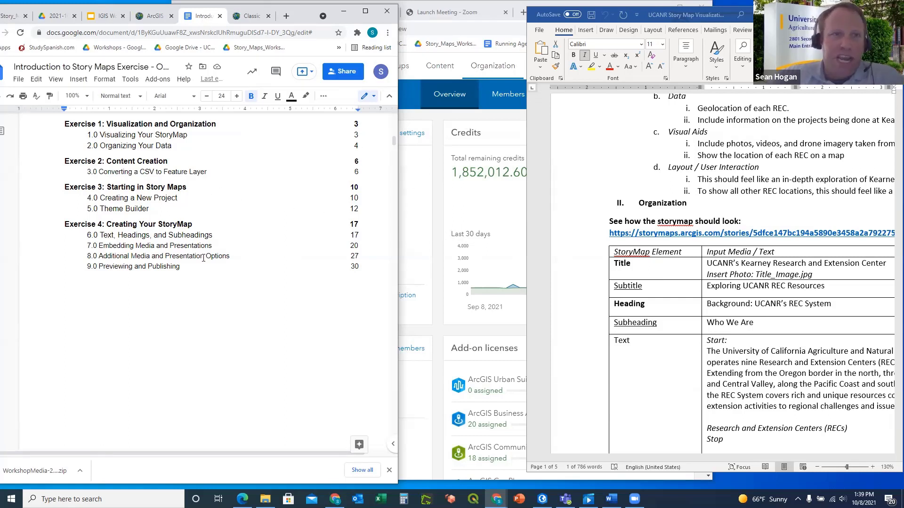
{"action": "left_click", "coordinate": [265, 499]}
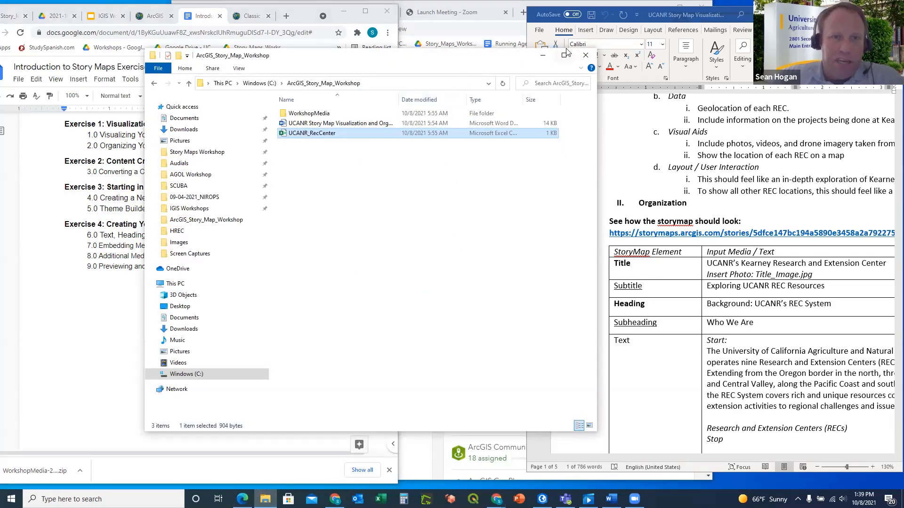
Minimize File Explorer, select the exercise PDF in the Drive workshop folder, and return to the doc
{"action": "left_click", "coordinate": [543, 55]}
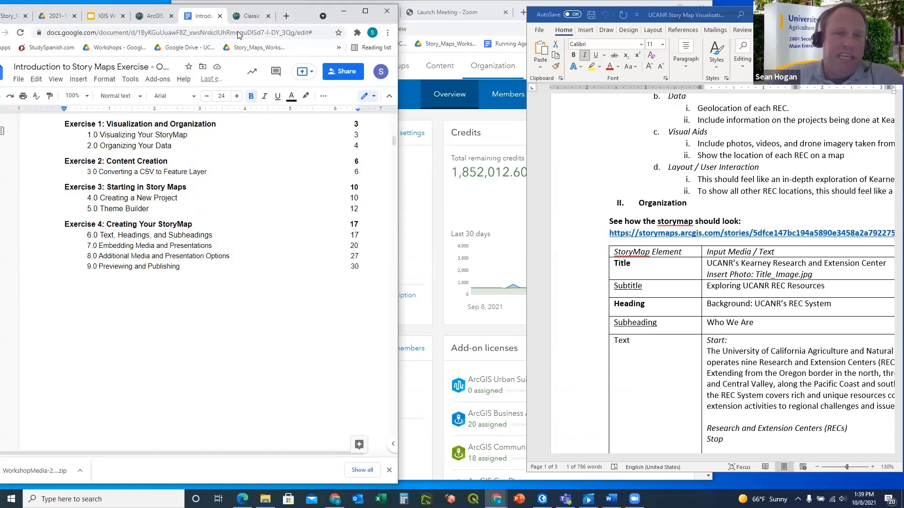
{"action": "left_click", "coordinate": [13, 16]}
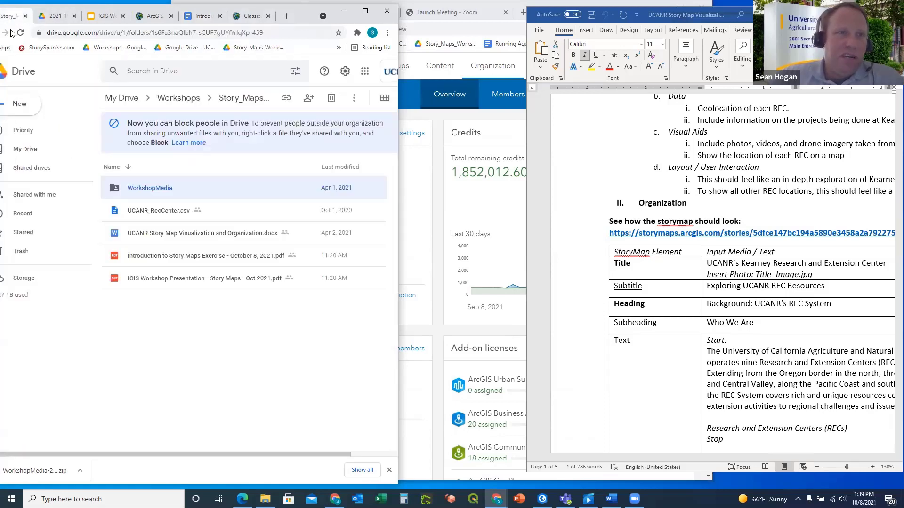
{"action": "left_click", "coordinate": [157, 259]}
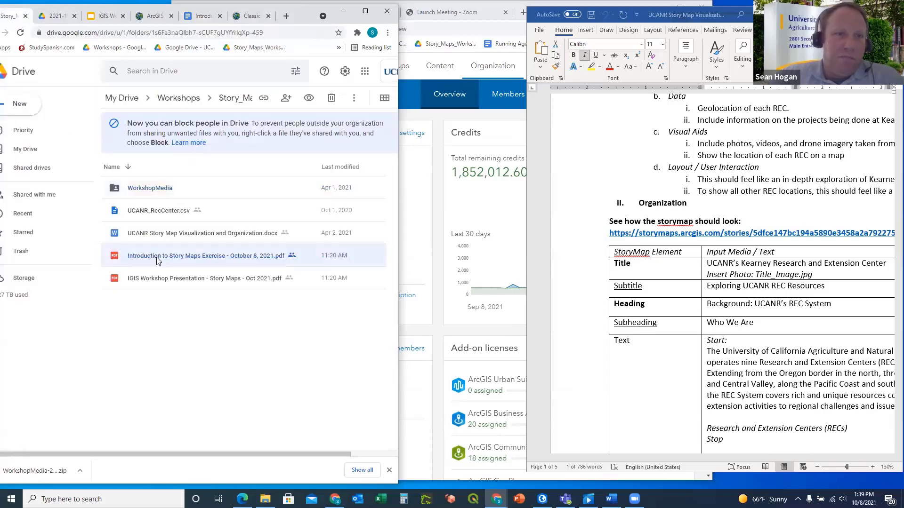
{"action": "left_click", "coordinate": [208, 17]}
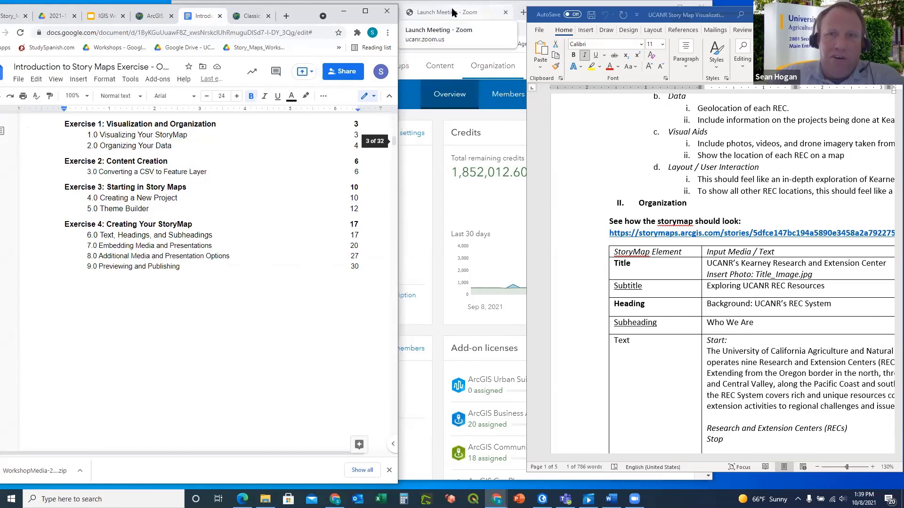
Switch the browser to the UCANR organization overview, glancing back at the exercise doc first
{"action": "left_click", "coordinate": [472, 16]}
{"action": "left_click", "coordinate": [211, 13]}
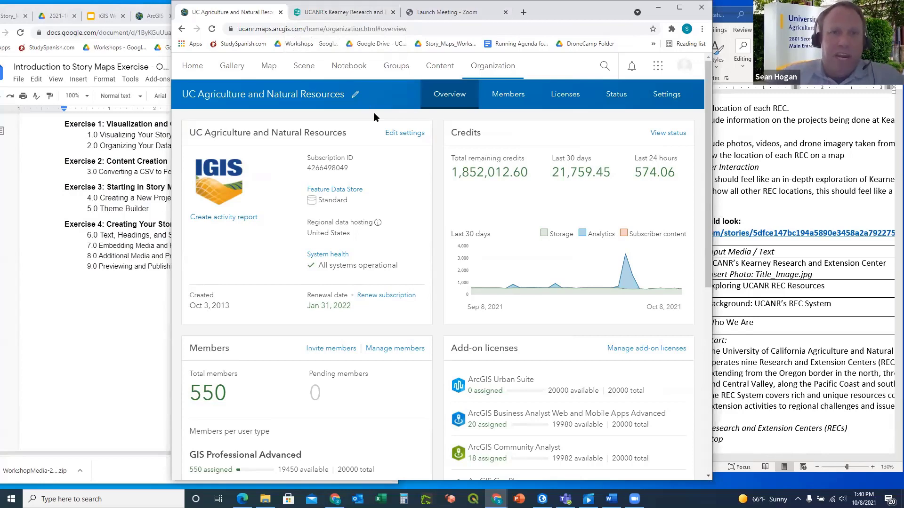
{"action": "left_click", "coordinate": [157, 56]}
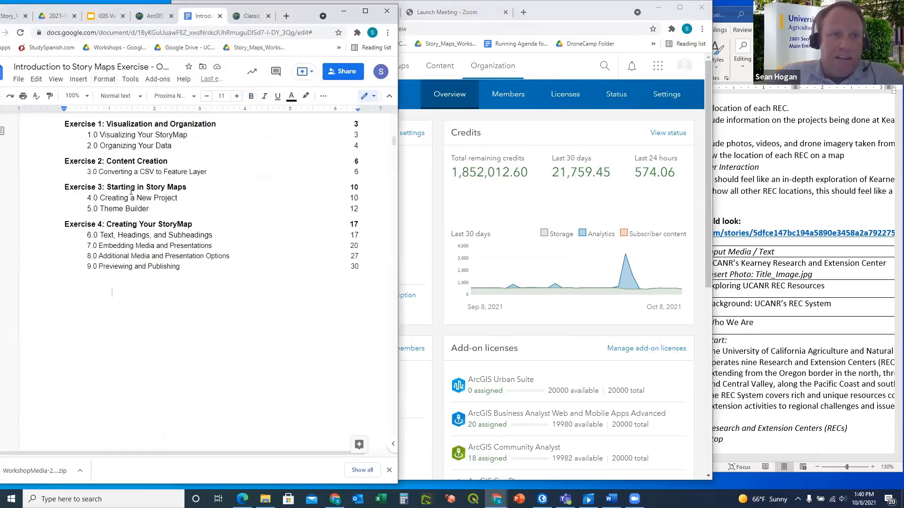
{"action": "left_click", "coordinate": [496, 20]}
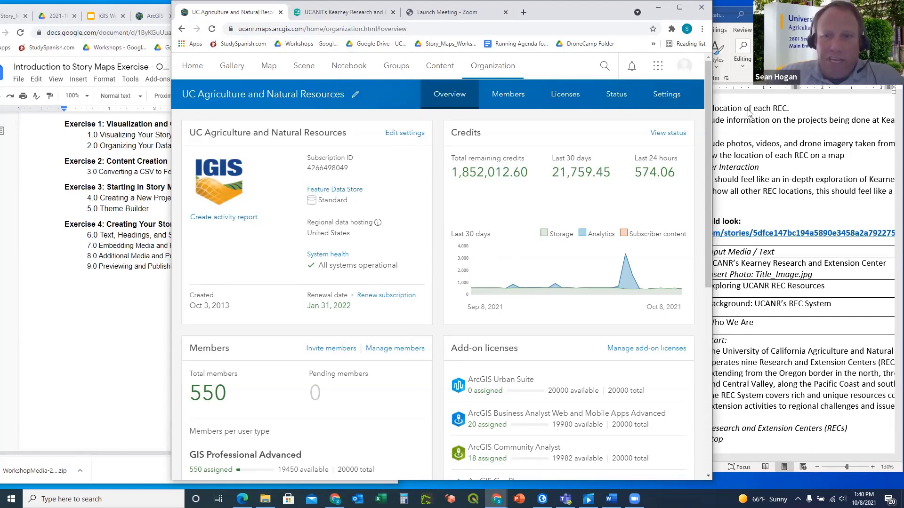
{"action": "left_click", "coordinate": [746, 15]}
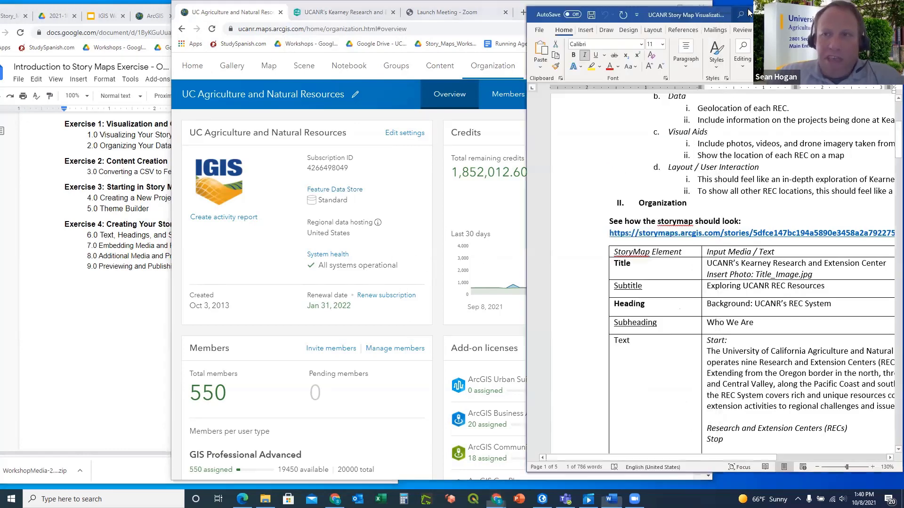
{"action": "scroll", "coordinate": [725, 243], "scroll_direction": "up", "scroll_amount": 5}
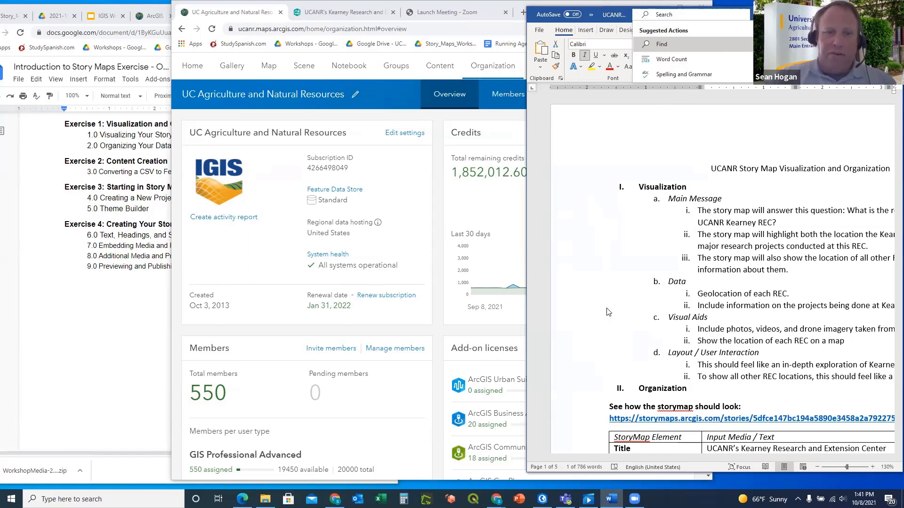
{"action": "left_click", "coordinate": [413, 196]}
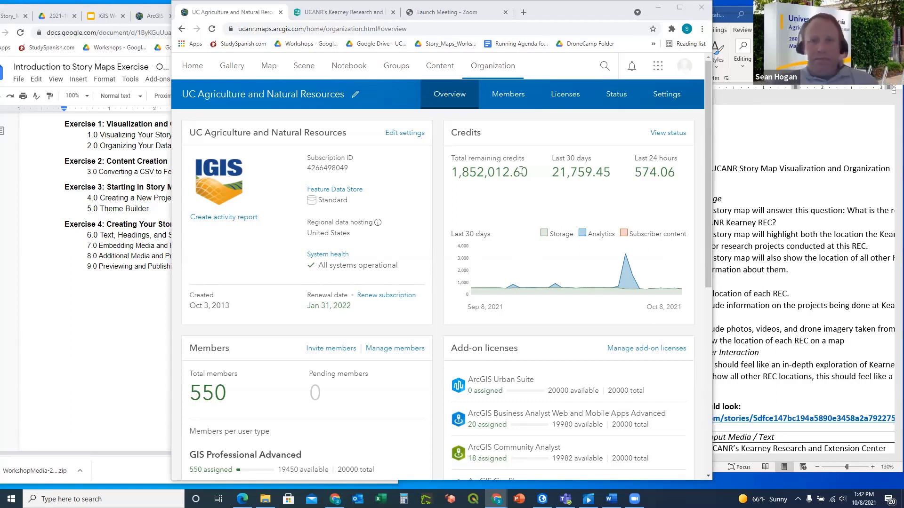
Search Google for 'arcgis online login' from the Chrome address bar
{"action": "left_click", "coordinate": [296, 29]}
{"action": "key", "text": "alt+Tab"}
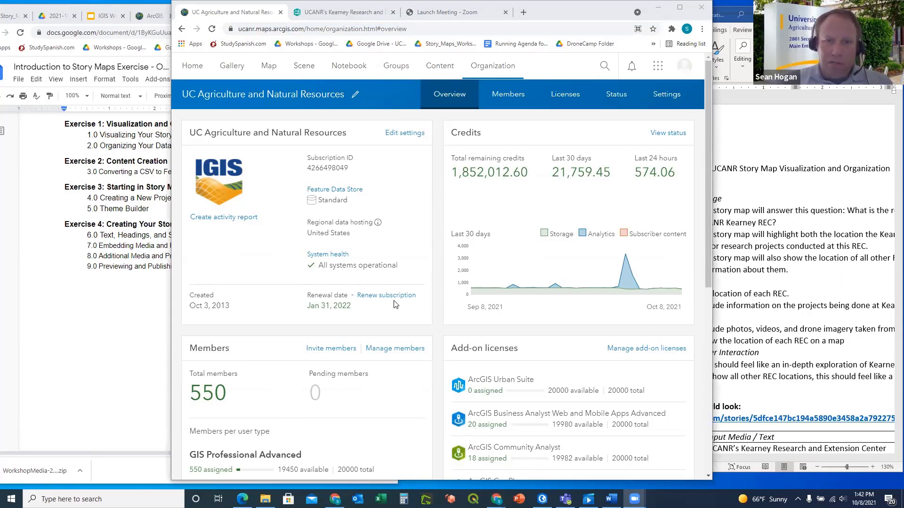
{"action": "key", "text": "alt+Tab"}
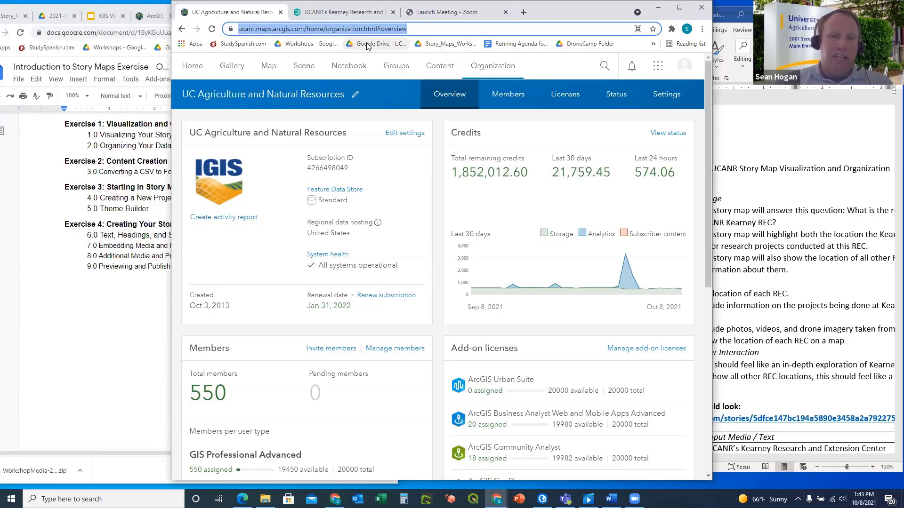
{"action": "type", "text": "Arcr"}
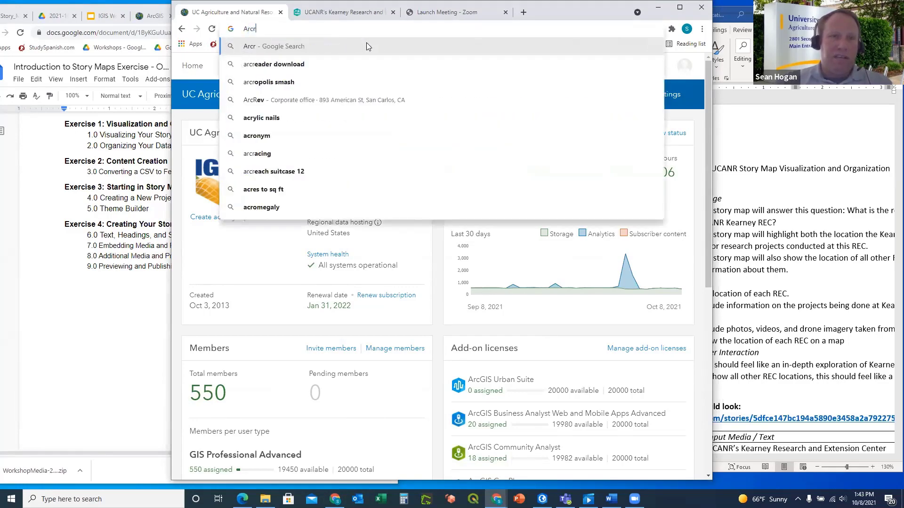
{"action": "key", "text": "BackSpace"}
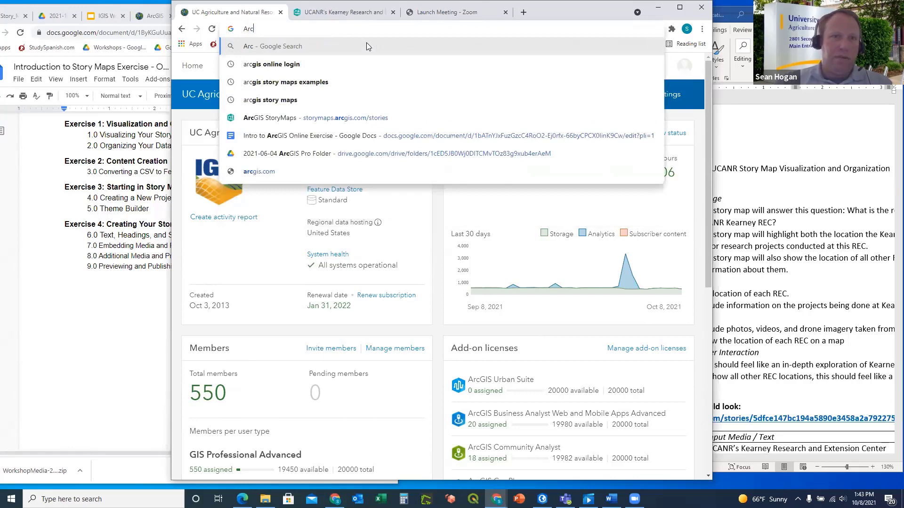
{"action": "left_click", "coordinate": [292, 67]}
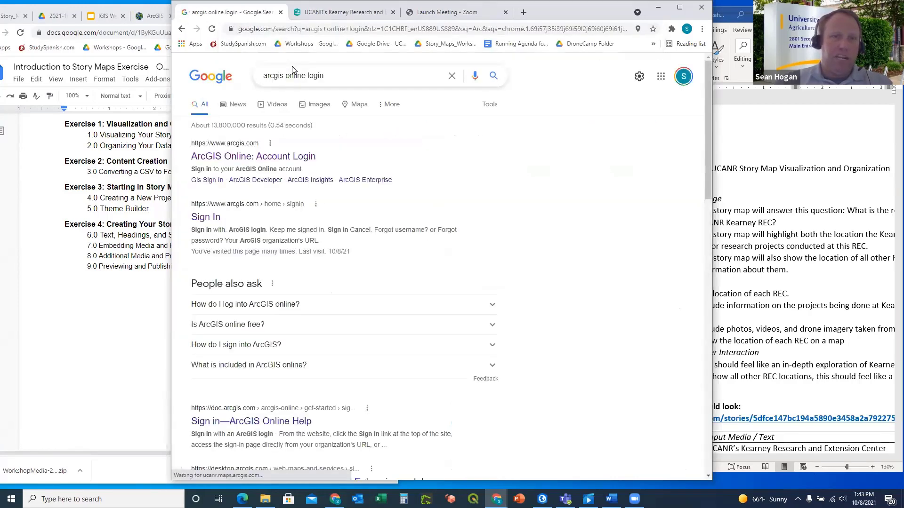
Open the ArcGIS Online account login and sign in with the account username and password
{"action": "left_click", "coordinate": [289, 157]}
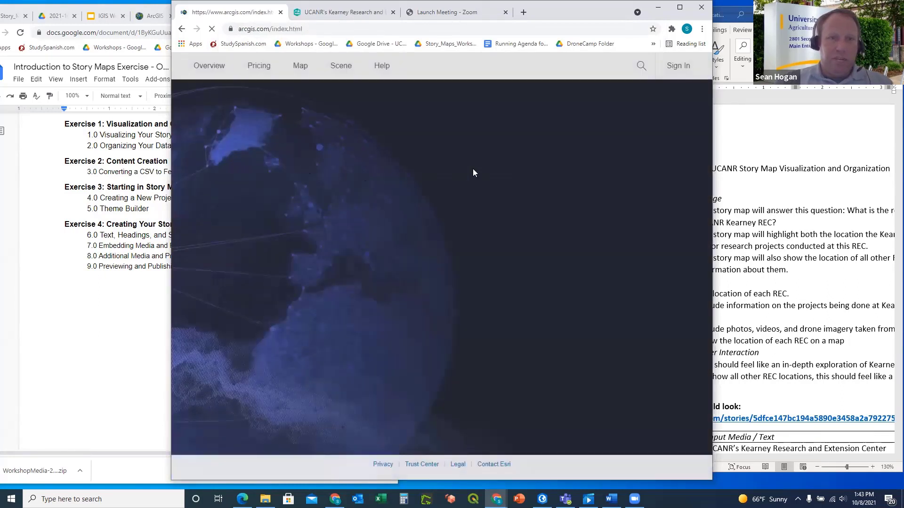
{"action": "left_click", "coordinate": [453, 349]}
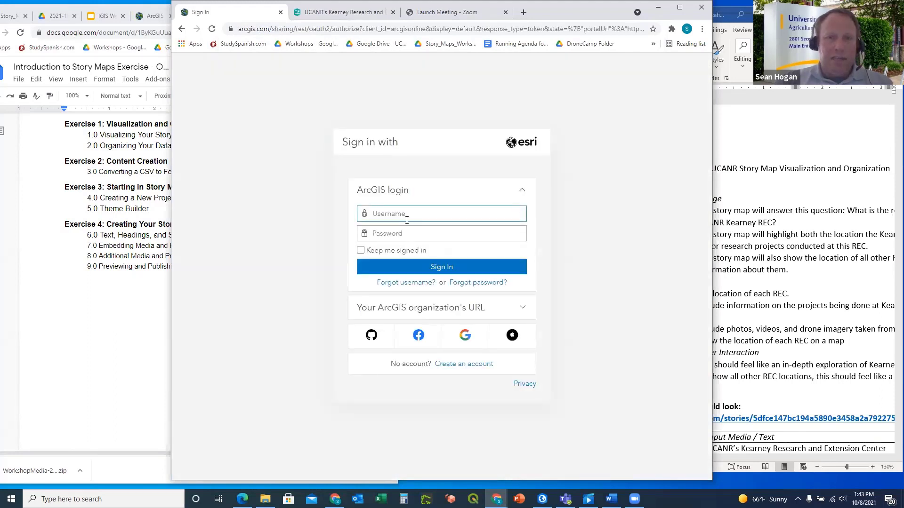
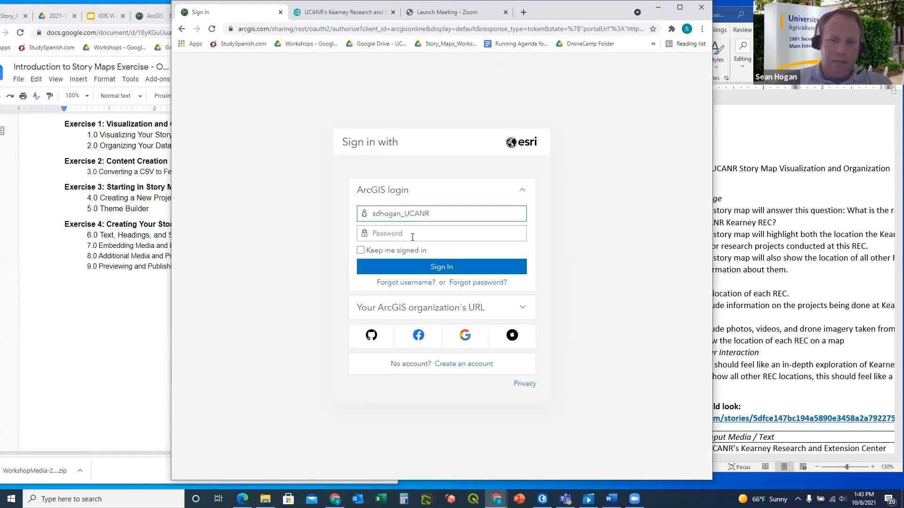
{"action": "left_click", "coordinate": [412, 237]}
{"action": "type", "text": "••"}
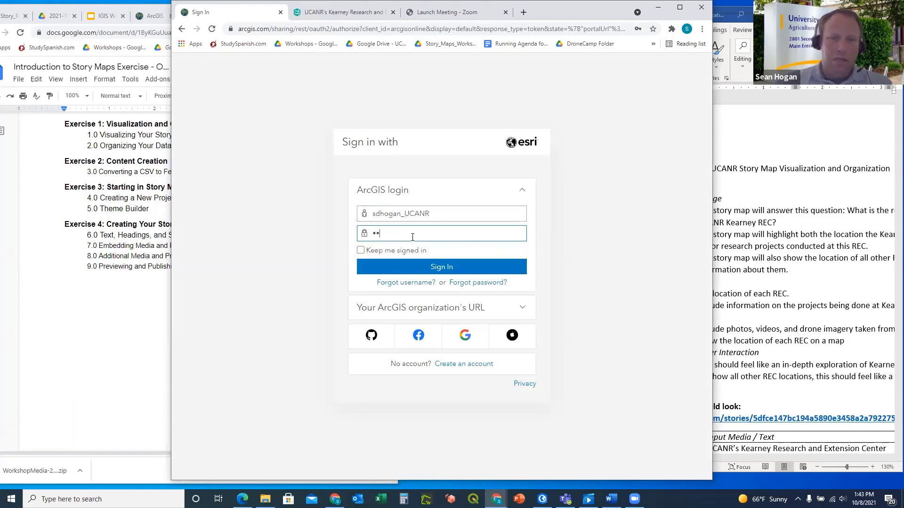
{"action": "type", "text": "••••"}
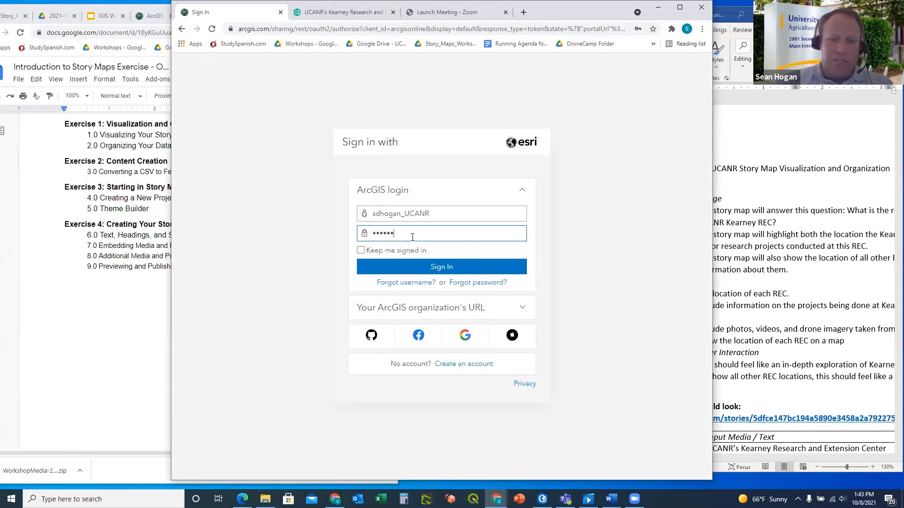
{"action": "type", "text": "••"}
{"action": "key", "text": "Return"}
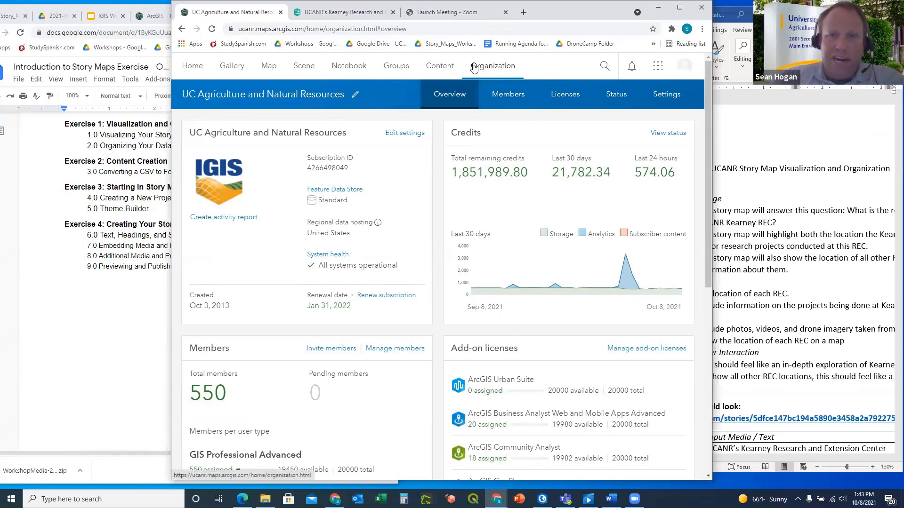
Go to My Content, choose All My Content, and list the IGIS_Training folder's 37 items
{"action": "left_click", "coordinate": [439, 70]}
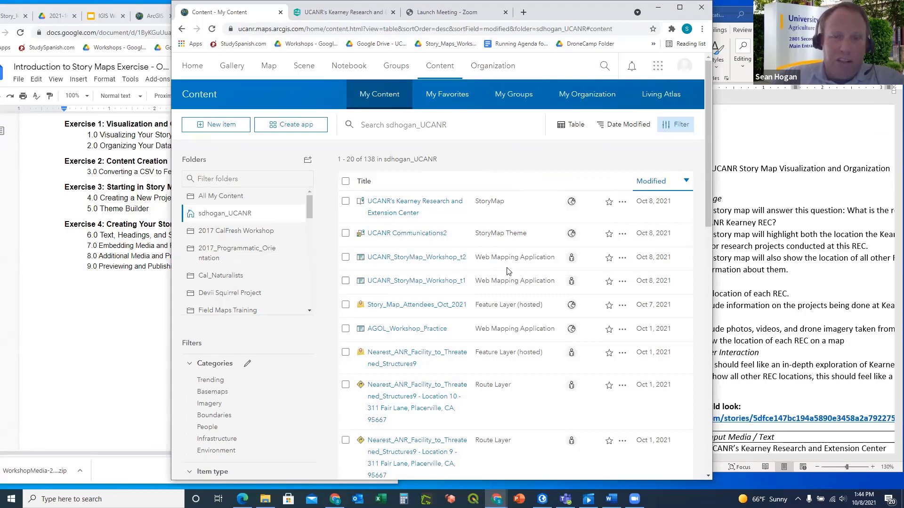
{"action": "scroll", "coordinate": [517, 313], "scroll_direction": "down", "scroll_amount": 1}
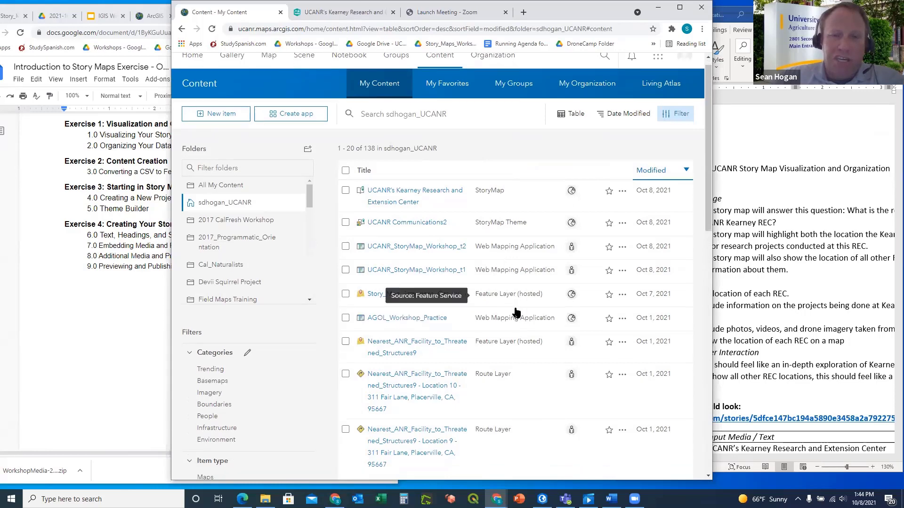
{"action": "scroll", "coordinate": [516, 313], "scroll_direction": "down", "scroll_amount": 5}
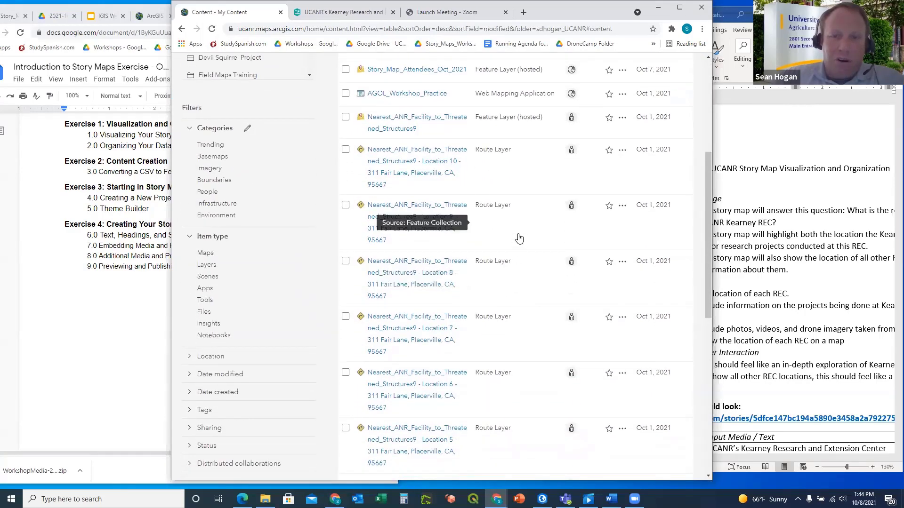
{"action": "scroll", "coordinate": [508, 216], "scroll_direction": "down", "scroll_amount": 5}
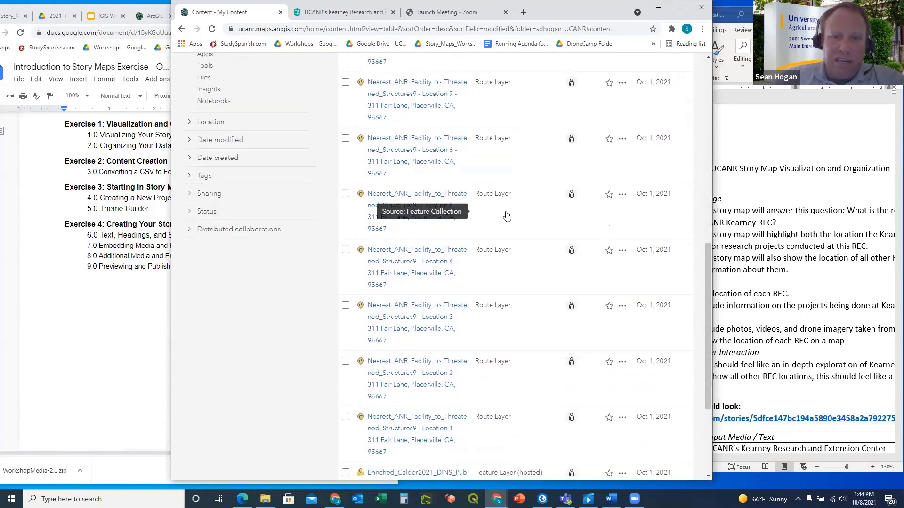
{"action": "scroll", "coordinate": [508, 216], "scroll_direction": "up", "scroll_amount": 10}
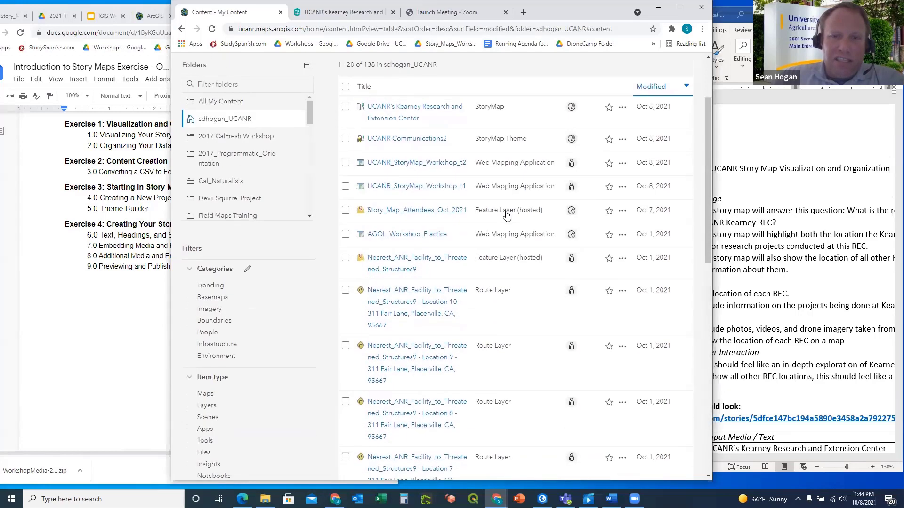
{"action": "scroll", "coordinate": [467, 183], "scroll_direction": "up", "scroll_amount": 3}
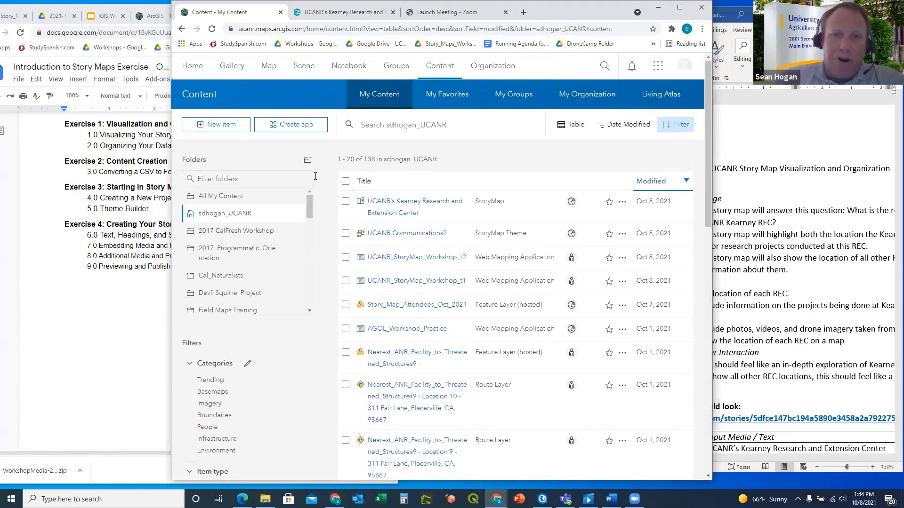
{"action": "left_click", "coordinate": [219, 196]}
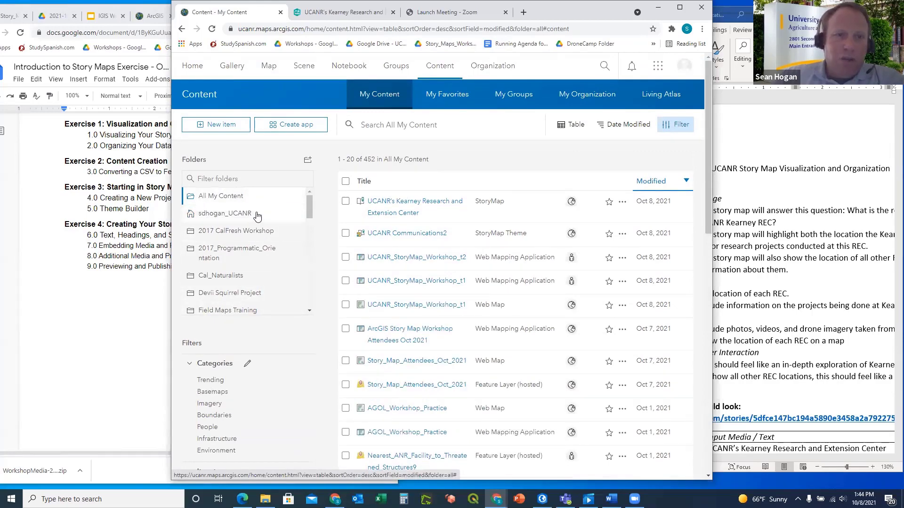
{"action": "scroll", "coordinate": [257, 216], "scroll_direction": "down", "scroll_amount": 2}
{"action": "left_click", "coordinate": [228, 251]}
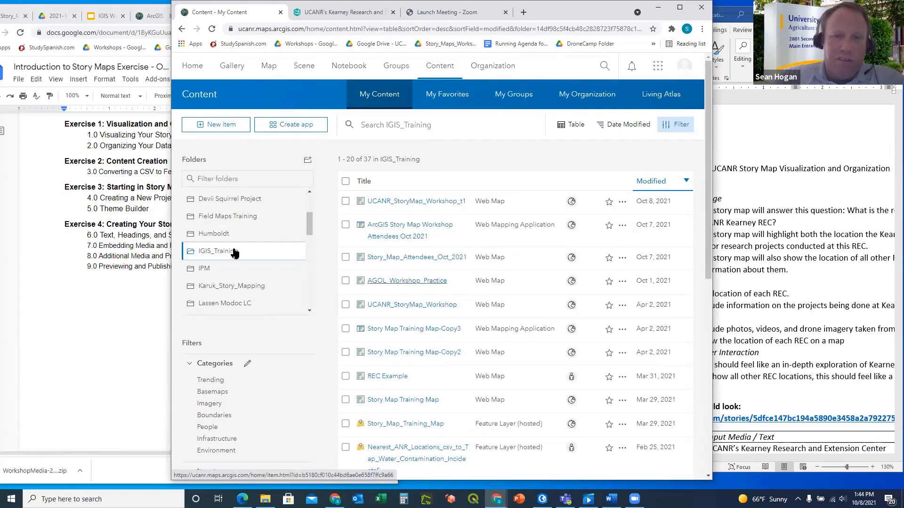
{"action": "left_click_drag", "start_coordinate": [310, 224], "coordinate": [312, 204]}
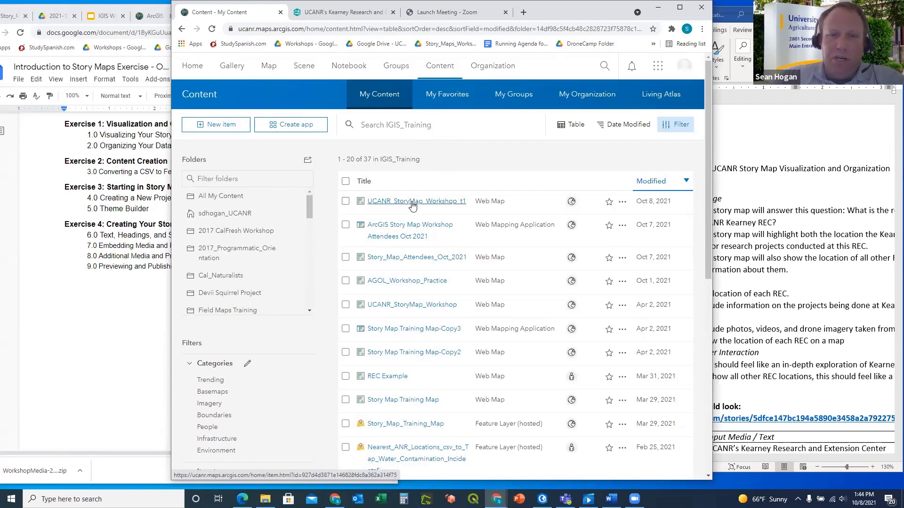
Open the UCANR_StoryMap_Workshop_t1 item page and verify it is shared with Everyone (public)
{"action": "left_click", "coordinate": [413, 202]}
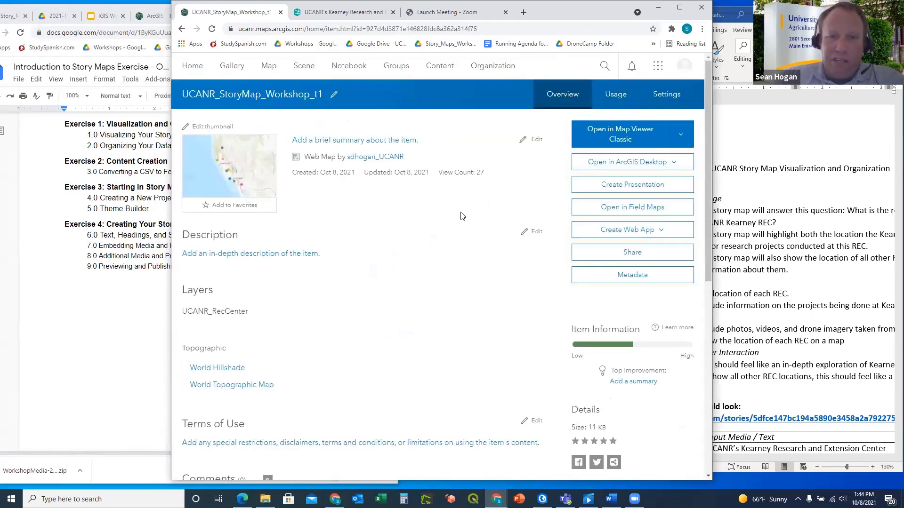
{"action": "left_click", "coordinate": [622, 254]}
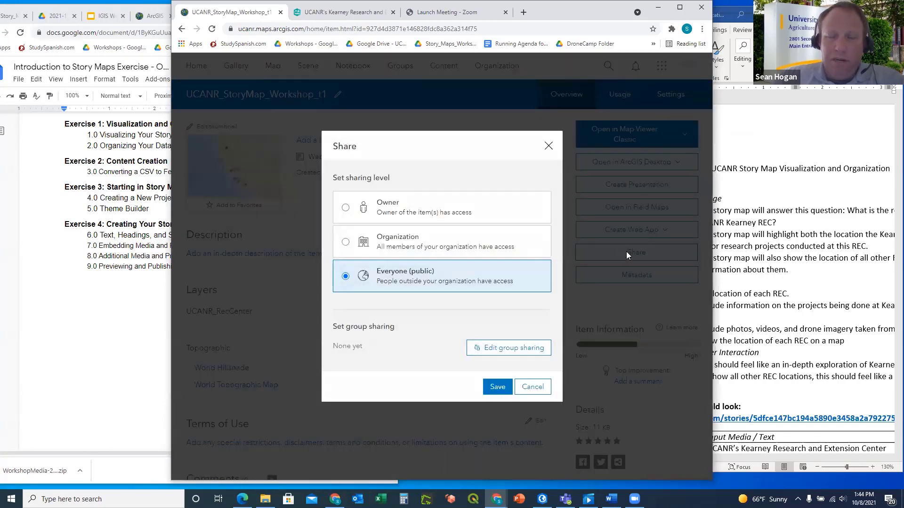
{"action": "left_click", "coordinate": [550, 147]}
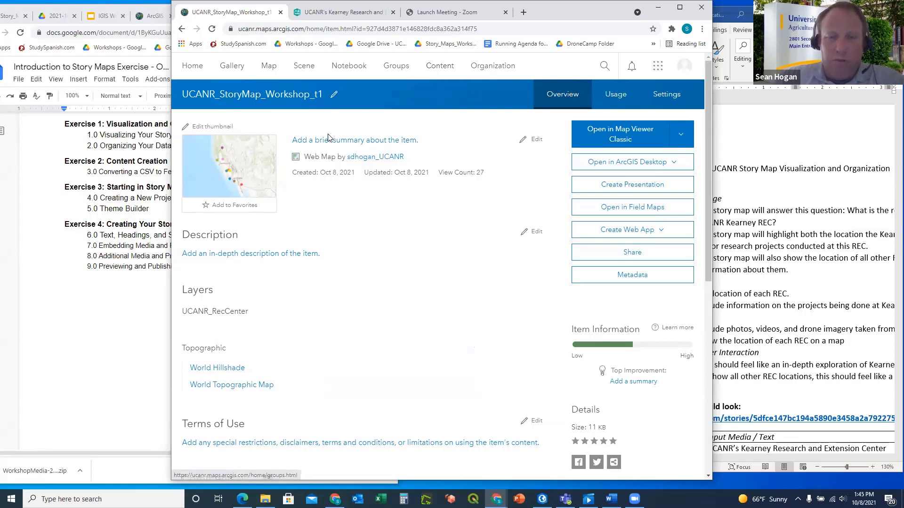
{"action": "mouse_move", "coordinate": [266, 162]}
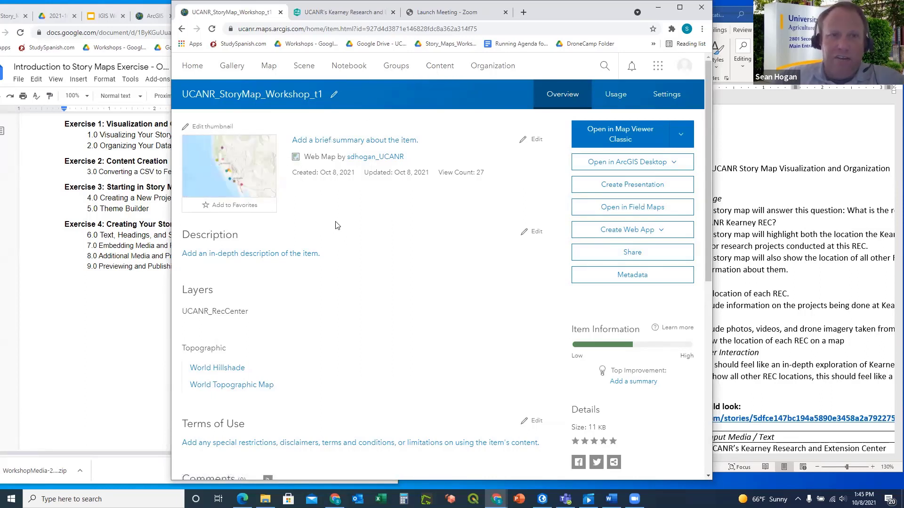
{"action": "left_click", "coordinate": [628, 254]}
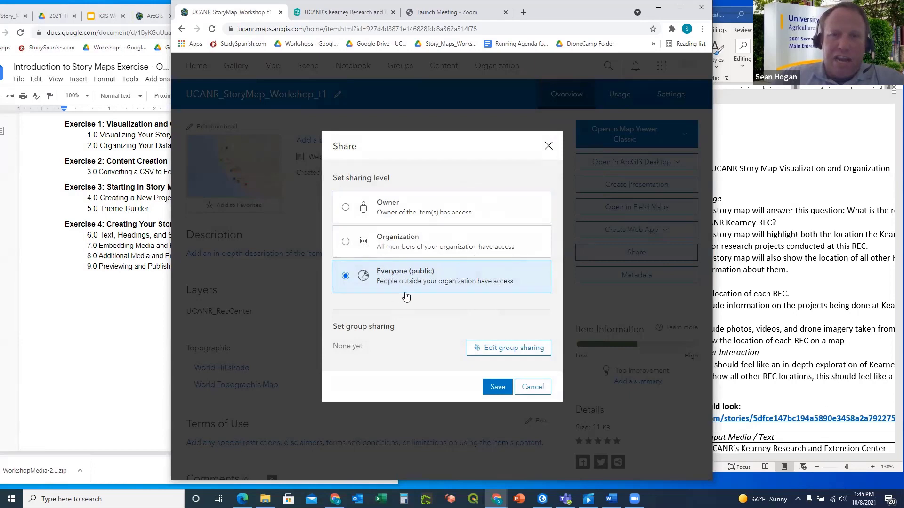
{"action": "left_click", "coordinate": [548, 147]}
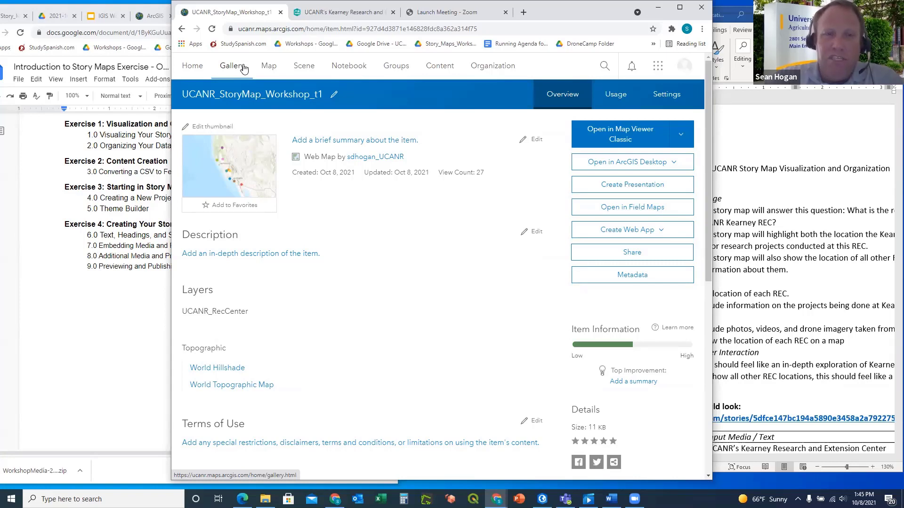
Show the ArcGIS app launcher, hide it, then reopen it to list StoryMaps and other apps
{"action": "left_click", "coordinate": [657, 69]}
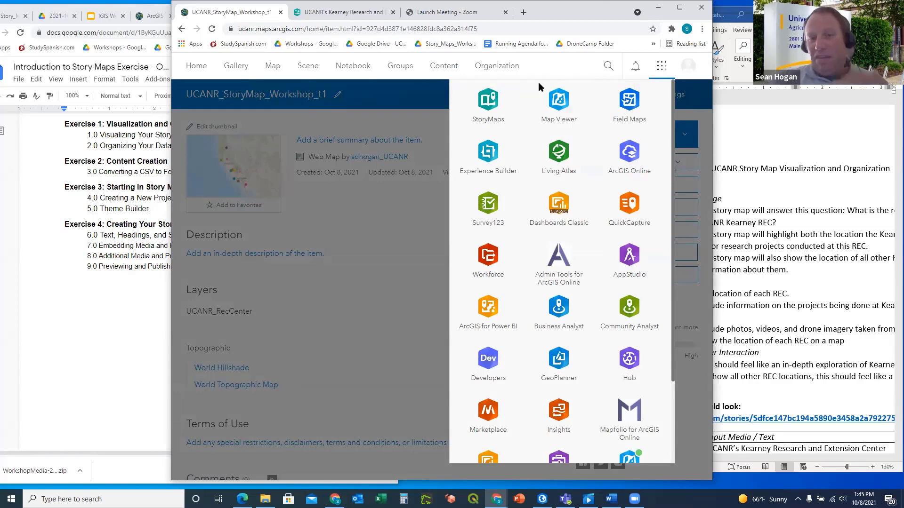
{"action": "left_click", "coordinate": [422, 94]}
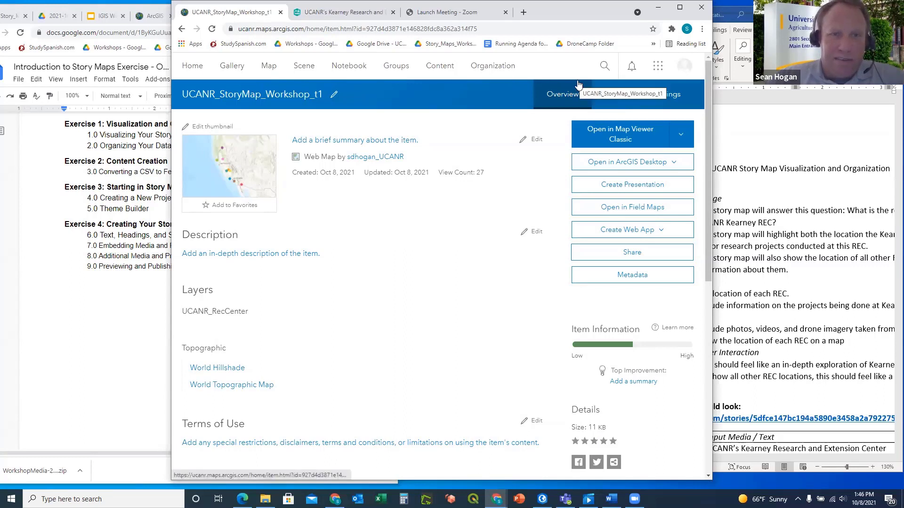
{"action": "left_click", "coordinate": [658, 68]}
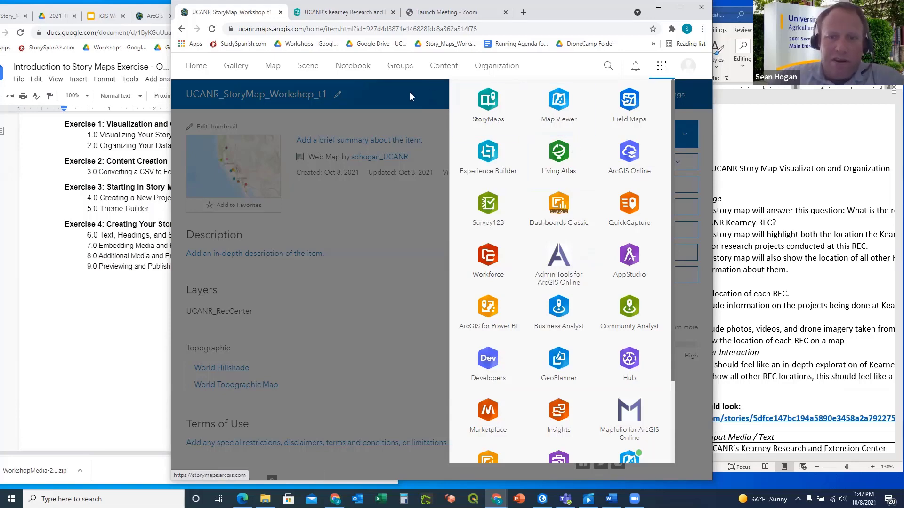
Dismiss the app list and start a new map in Map Viewer
{"action": "left_click", "coordinate": [398, 94]}
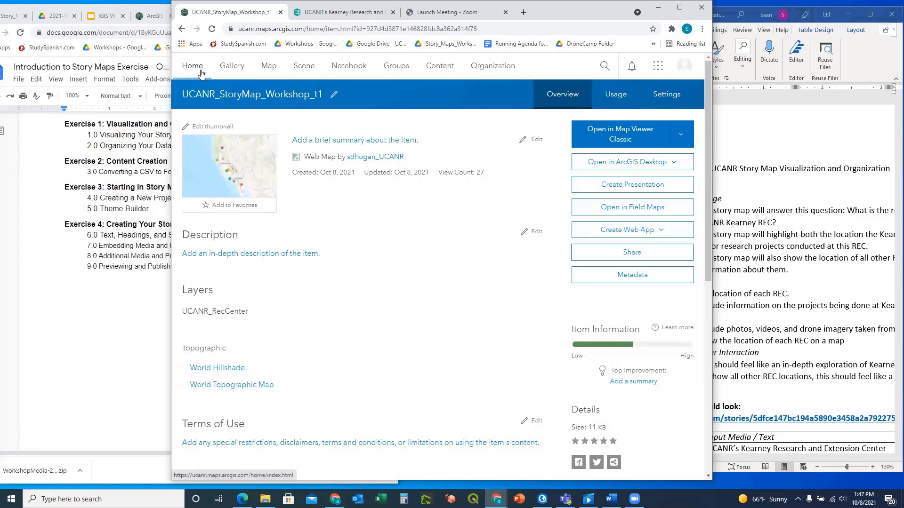
{"action": "left_click", "coordinate": [267, 70]}
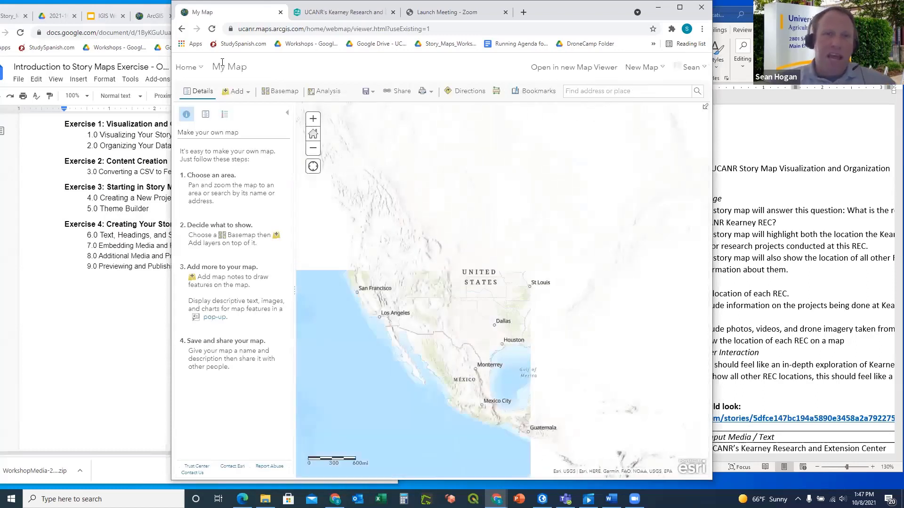
{"action": "left_click", "coordinate": [201, 68]}
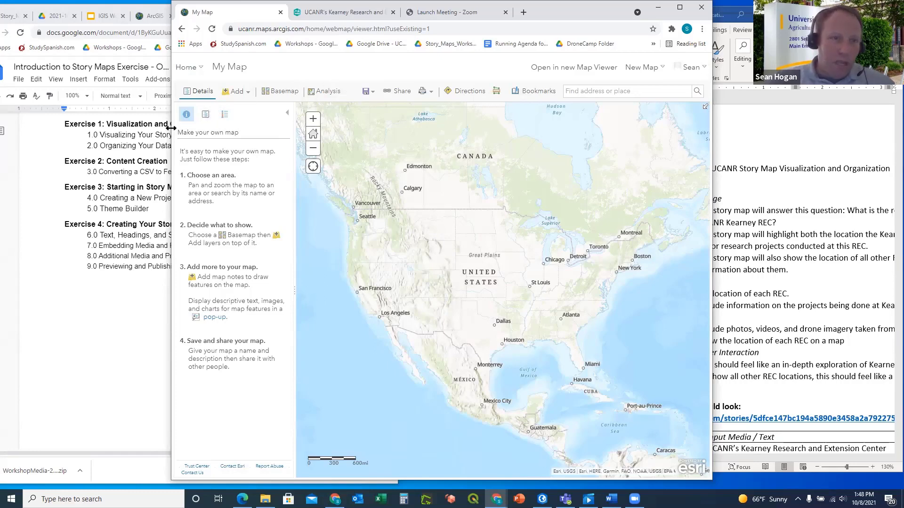
Widen the map window and show the Contents list, holding only the Topographic basemap
{"action": "left_click_drag", "start_coordinate": [170, 128], "coordinate": [57, 127]}
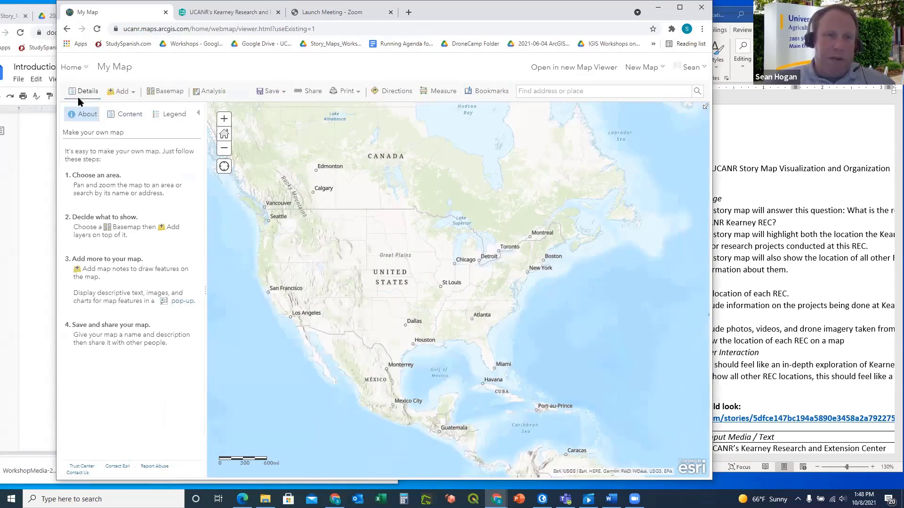
{"action": "left_click", "coordinate": [124, 118]}
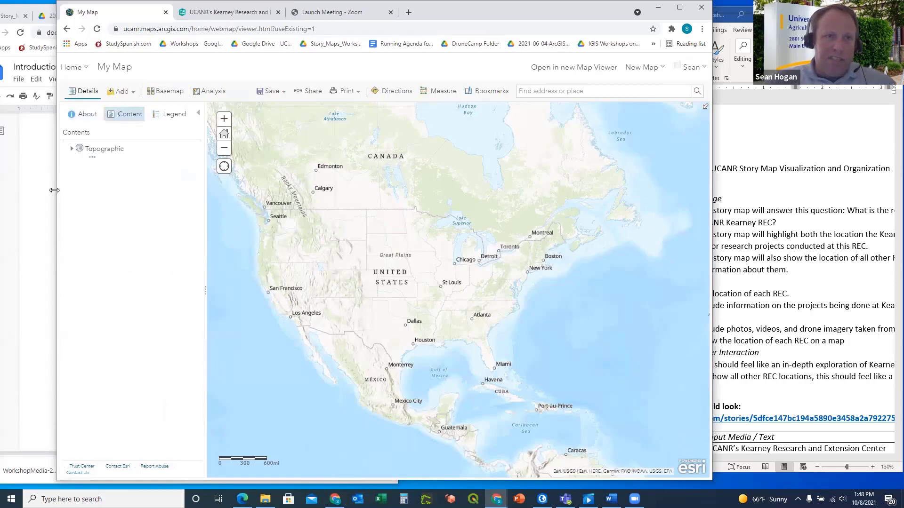
{"action": "left_click_drag", "start_coordinate": [57, 190], "coordinate": [59, 190]}
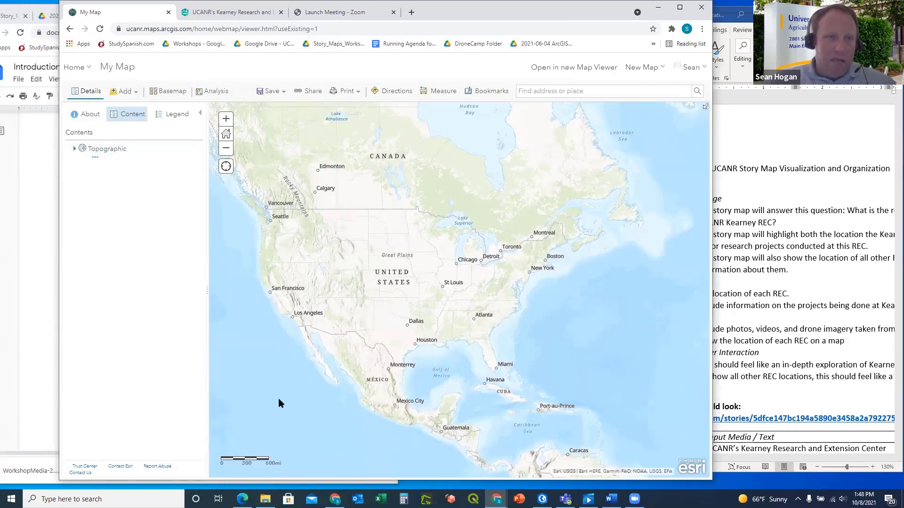
Drag UCANR_RecCenter from the workshop folder onto the map, locating by Address, City, State, Zip
{"action": "left_click", "coordinate": [265, 499]}
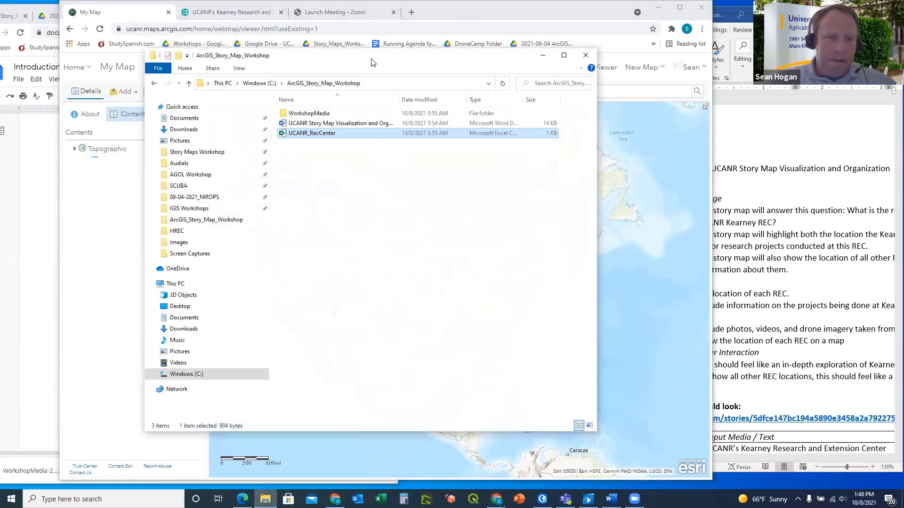
{"action": "left_click_drag", "start_coordinate": [372, 62], "coordinate": [531, 66]}
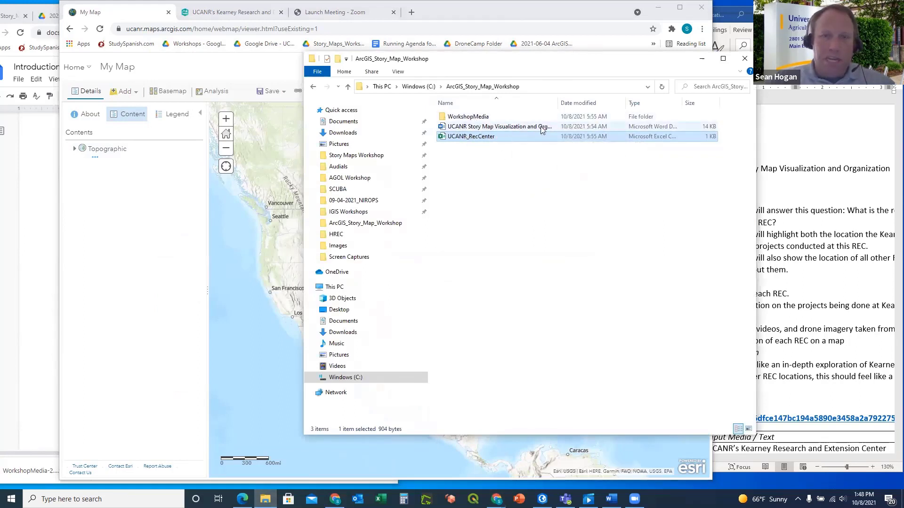
{"action": "left_click_drag", "start_coordinate": [558, 103], "coordinate": [609, 103]}
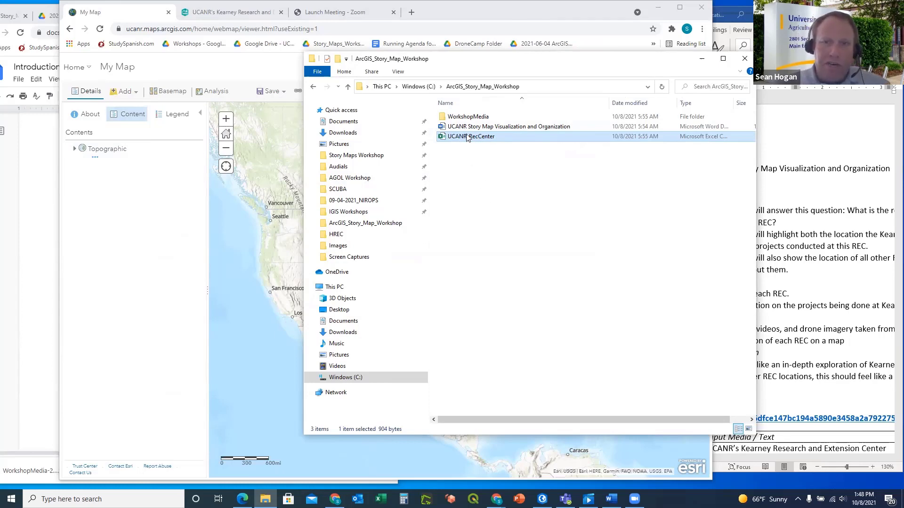
{"action": "left_click_drag", "start_coordinate": [467, 137], "coordinate": [133, 151]}
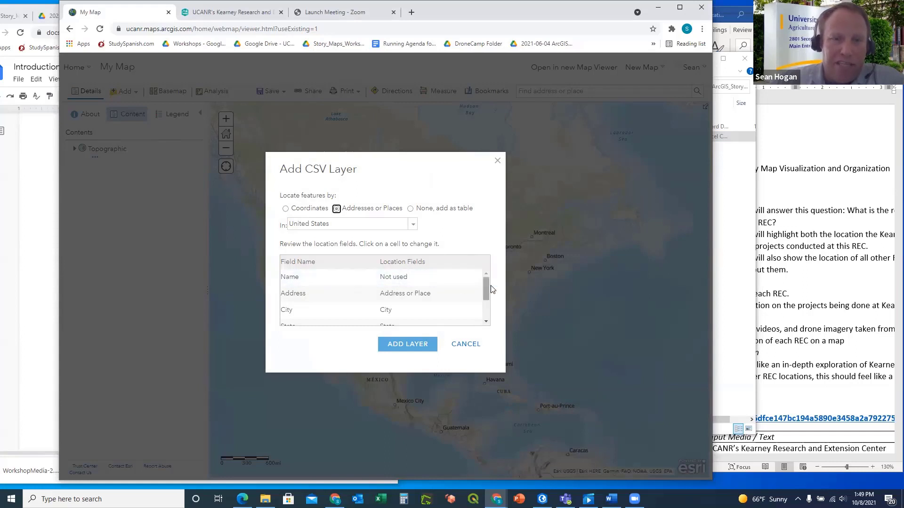
{"action": "left_click_drag", "start_coordinate": [489, 283], "coordinate": [487, 289]}
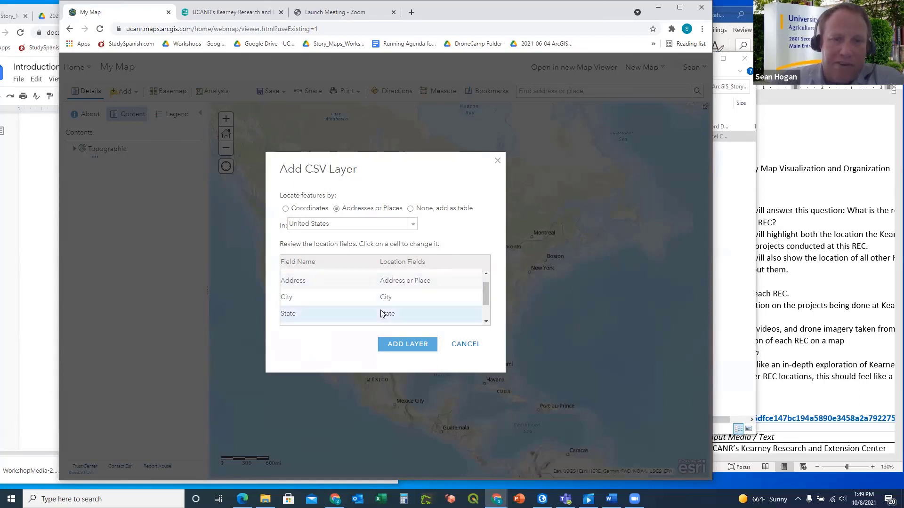
{"action": "left_click_drag", "start_coordinate": [487, 287], "coordinate": [487, 305]}
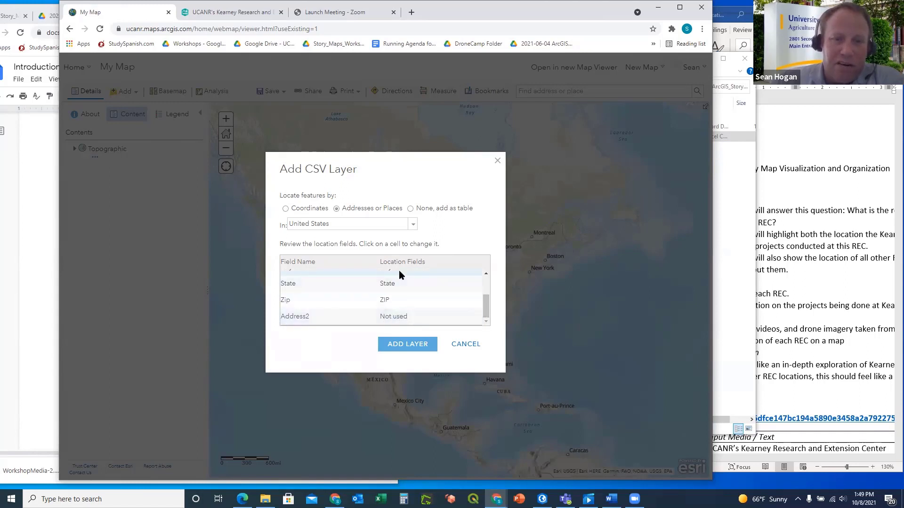
Add the REC Center layer styled as unique types by Name and open its symbol options
{"action": "left_click", "coordinate": [404, 345]}
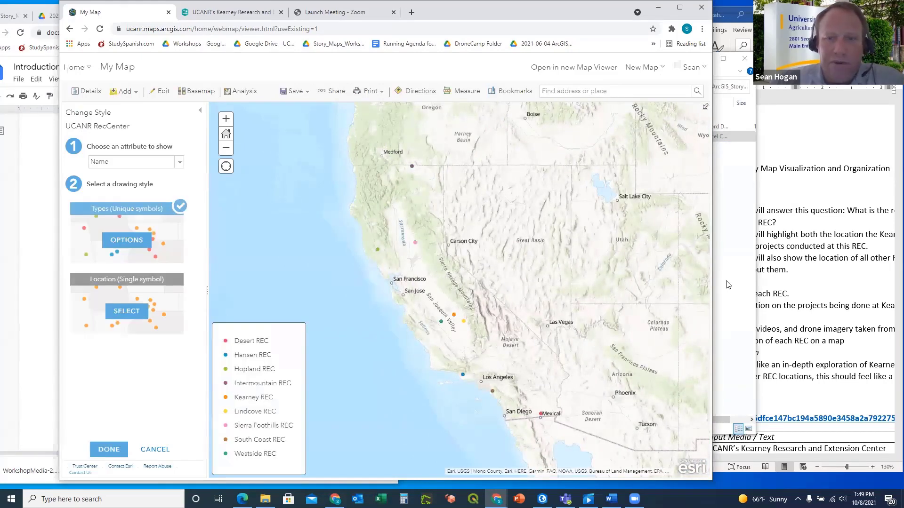
{"action": "key", "text": "alt+Tab"}
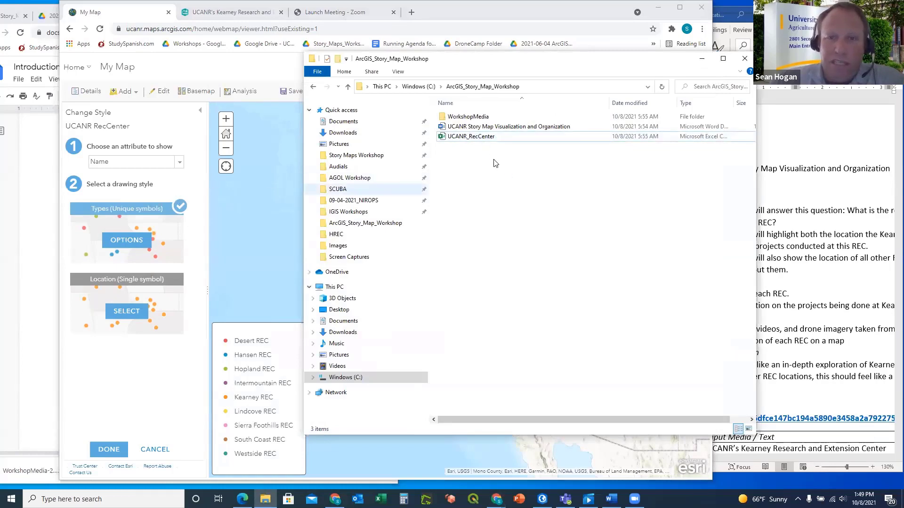
{"action": "left_click", "coordinate": [701, 59]}
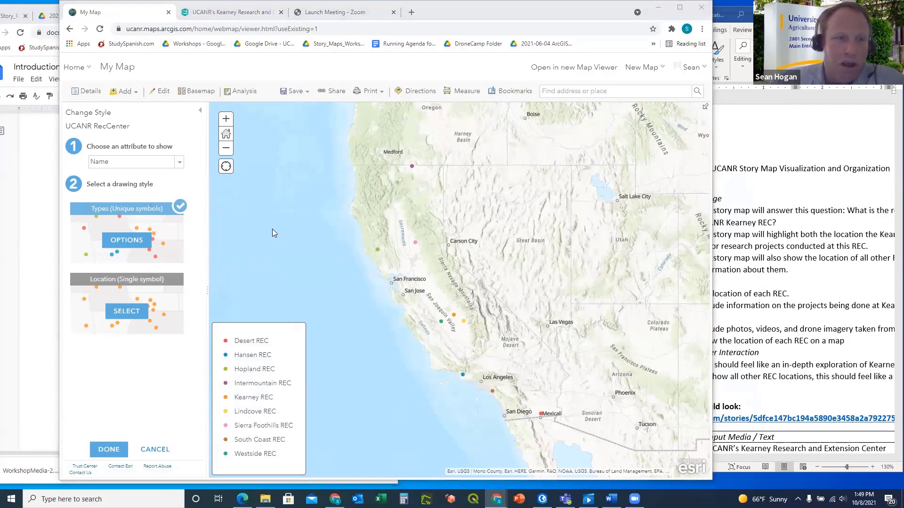
{"action": "left_click", "coordinate": [128, 241]}
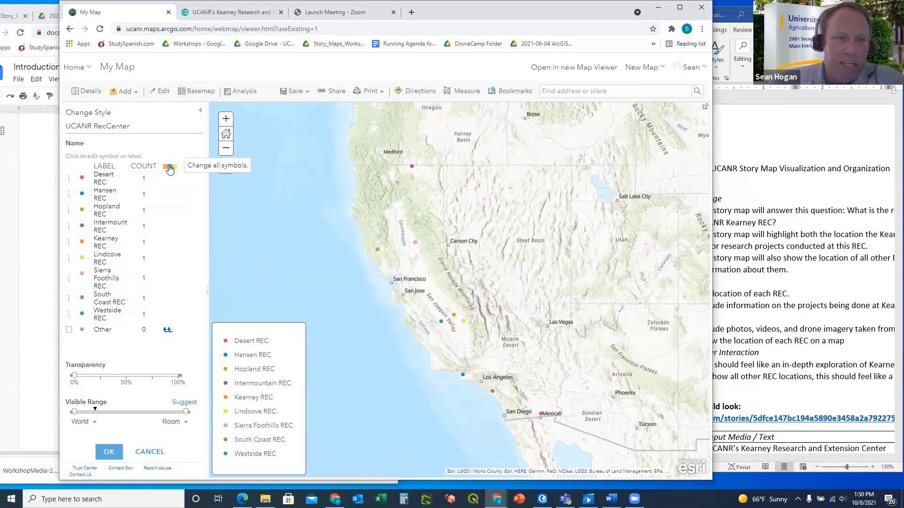
Resize all REC point symbols to 14 px and finish the layer's unique-colour styling
{"action": "left_click", "coordinate": [169, 167]}
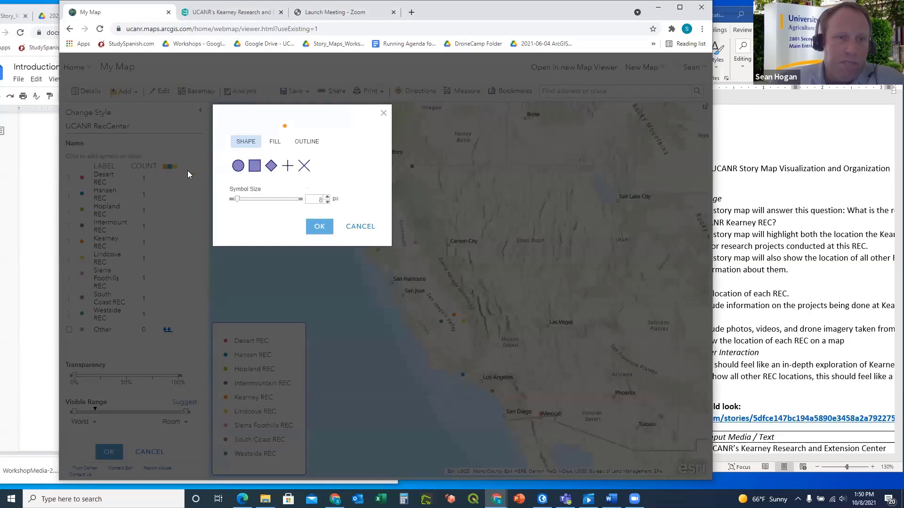
{"action": "left_click_drag", "start_coordinate": [237, 200], "coordinate": [242, 200]}
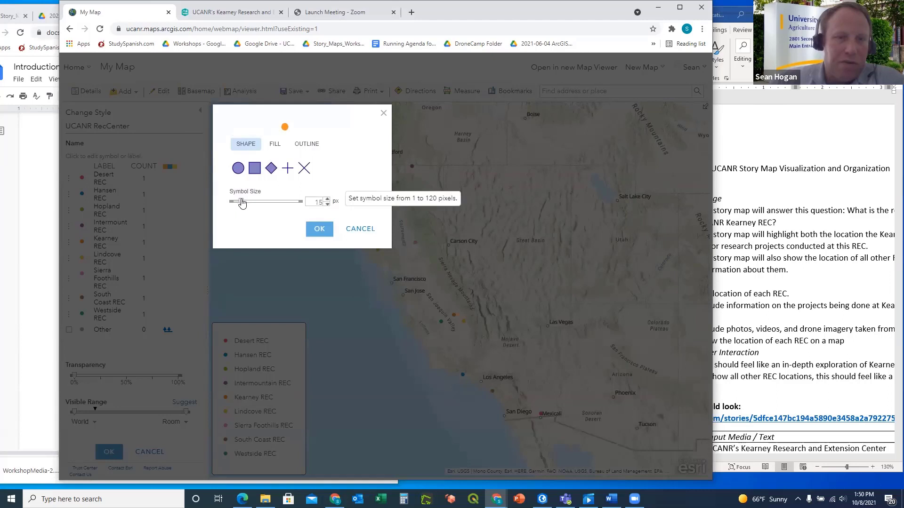
{"action": "left_click_drag", "start_coordinate": [242, 203], "coordinate": [240, 202]}
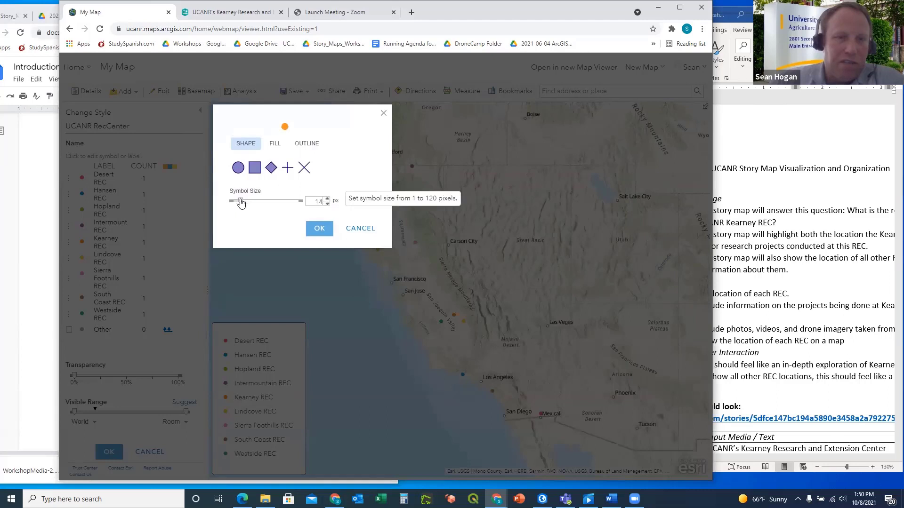
{"action": "left_click", "coordinate": [319, 230]}
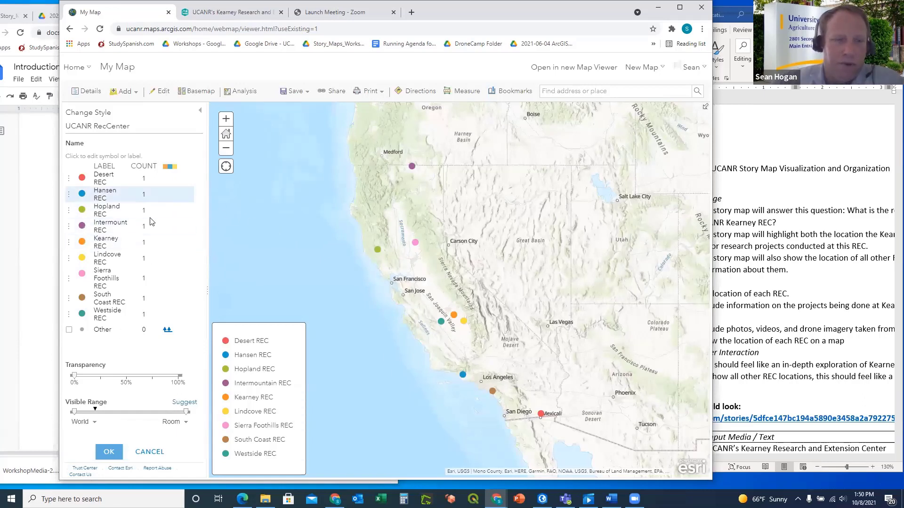
{"action": "left_click", "coordinate": [109, 452]}
{"action": "left_click", "coordinate": [110, 450]}
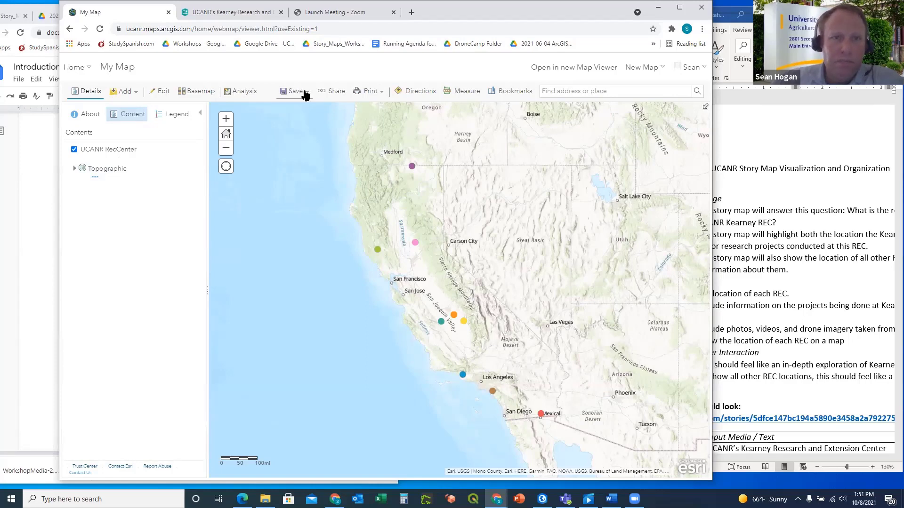
Scroll the exercise document down to the Save Map steps 3.12–3.18
{"action": "left_click", "coordinate": [44, 229]}
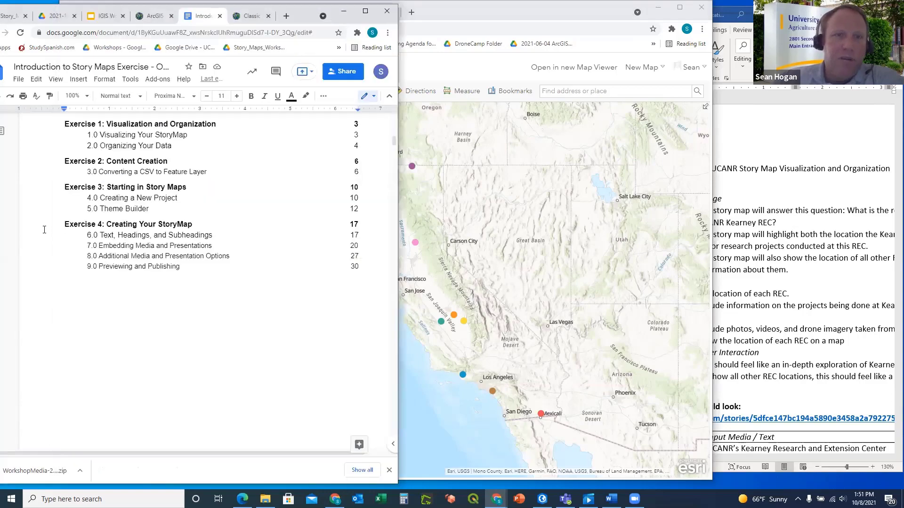
{"action": "scroll", "coordinate": [256, 297], "scroll_direction": "down", "scroll_amount": 15}
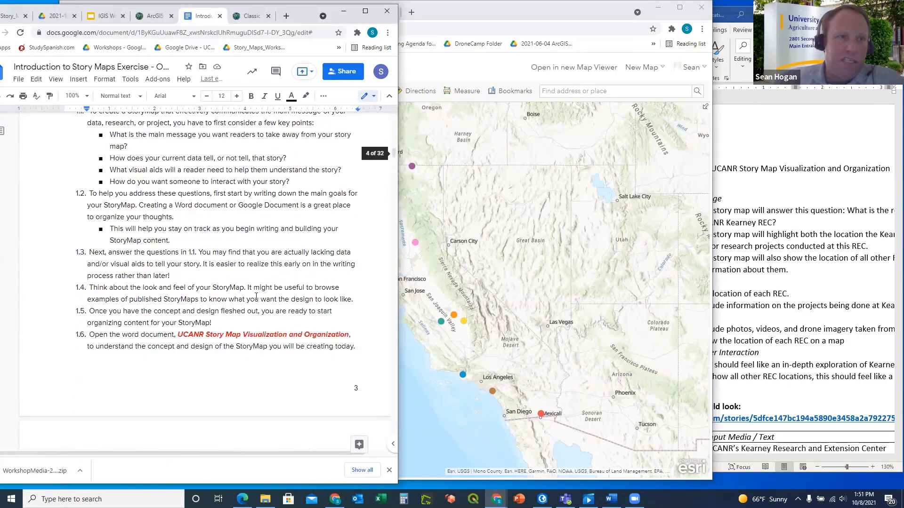
{"action": "scroll", "coordinate": [256, 296], "scroll_direction": "down", "scroll_amount": 12}
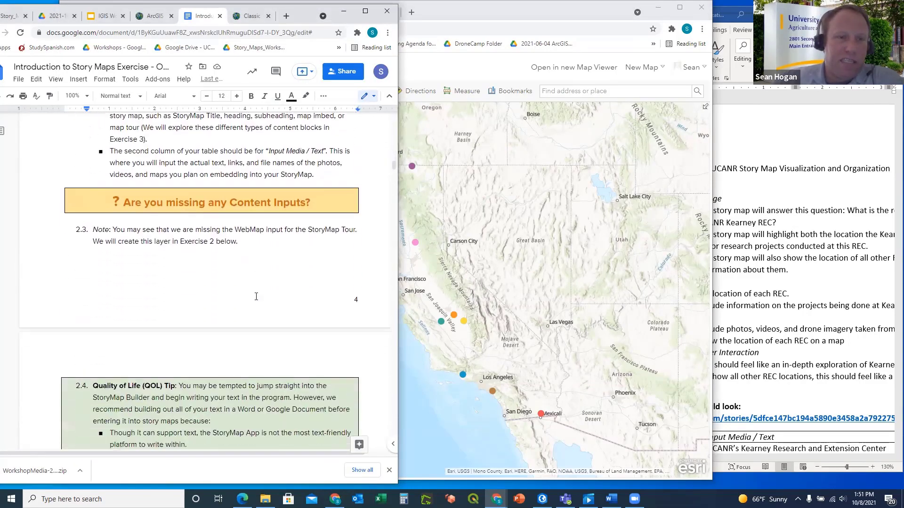
{"action": "scroll", "coordinate": [256, 297], "scroll_direction": "down", "scroll_amount": 12}
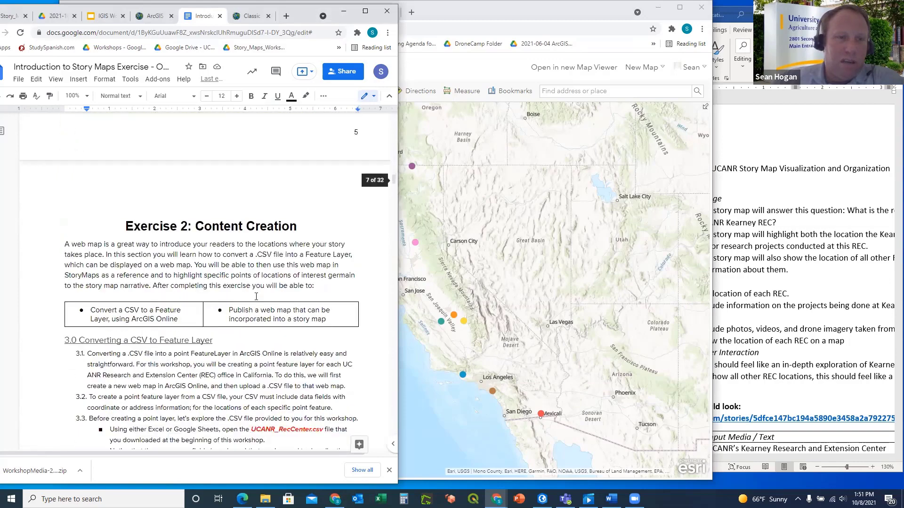
{"action": "scroll", "coordinate": [256, 296], "scroll_direction": "down", "scroll_amount": 2}
{"action": "scroll", "coordinate": [256, 296], "scroll_direction": "down", "scroll_amount": 1}
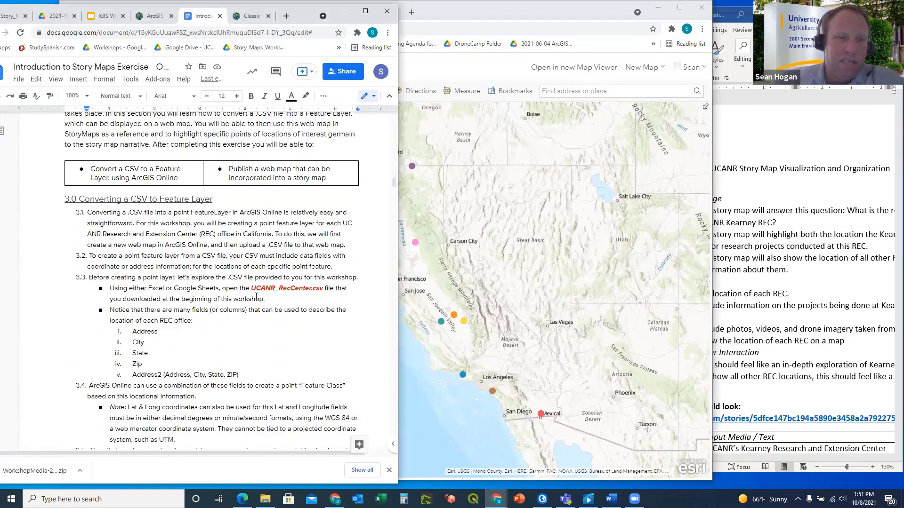
{"action": "scroll", "coordinate": [258, 176], "scroll_direction": "up", "scroll_amount": 2}
{"action": "scroll", "coordinate": [245, 201], "scroll_direction": "down", "scroll_amount": 4}
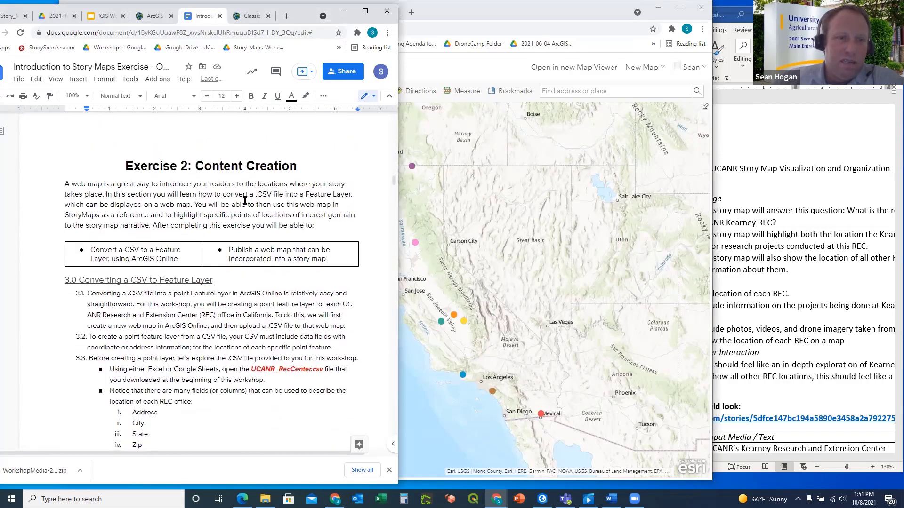
{"action": "scroll", "coordinate": [245, 201], "scroll_direction": "down", "scroll_amount": 2}
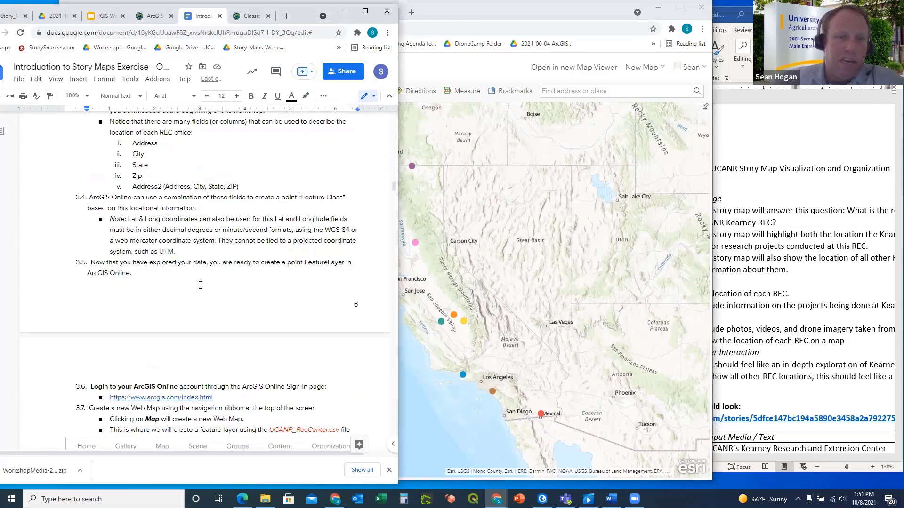
{"action": "scroll", "coordinate": [201, 286], "scroll_direction": "down", "scroll_amount": 6}
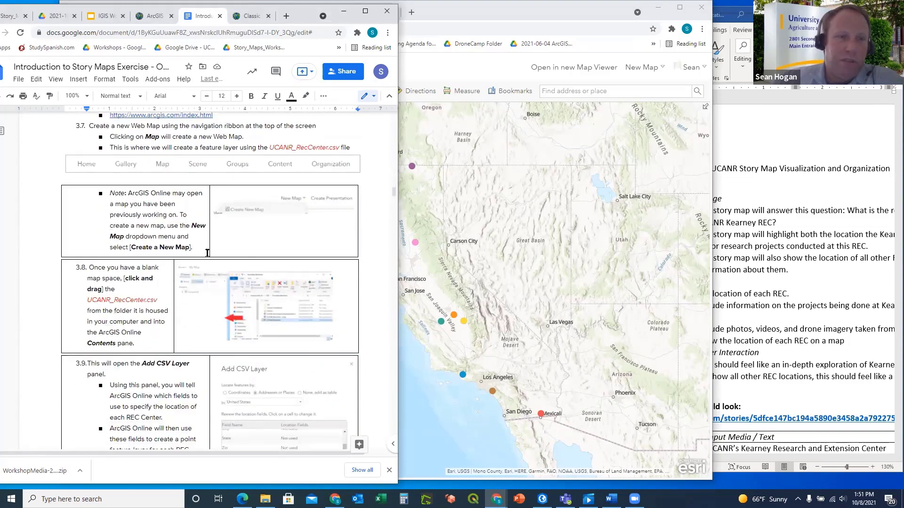
{"action": "scroll", "coordinate": [205, 253], "scroll_direction": "down", "scroll_amount": 2}
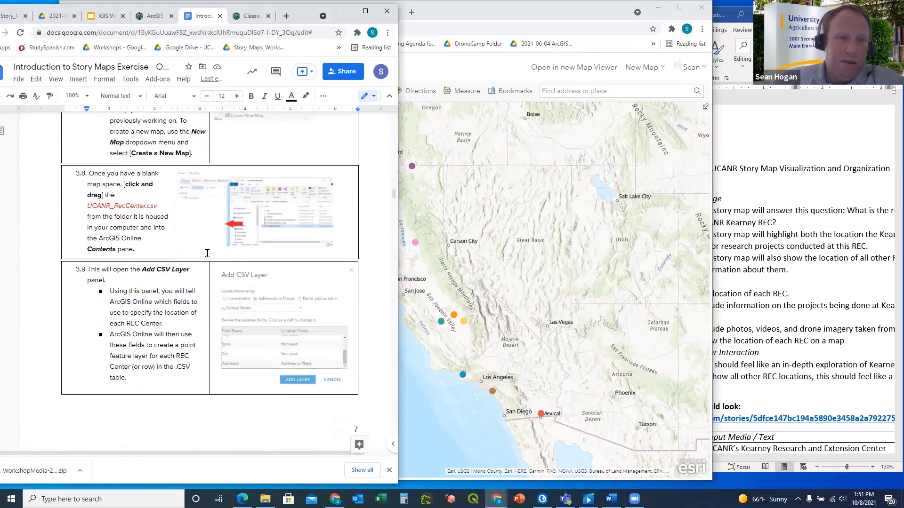
{"action": "scroll", "coordinate": [214, 215], "scroll_direction": "down", "scroll_amount": 5}
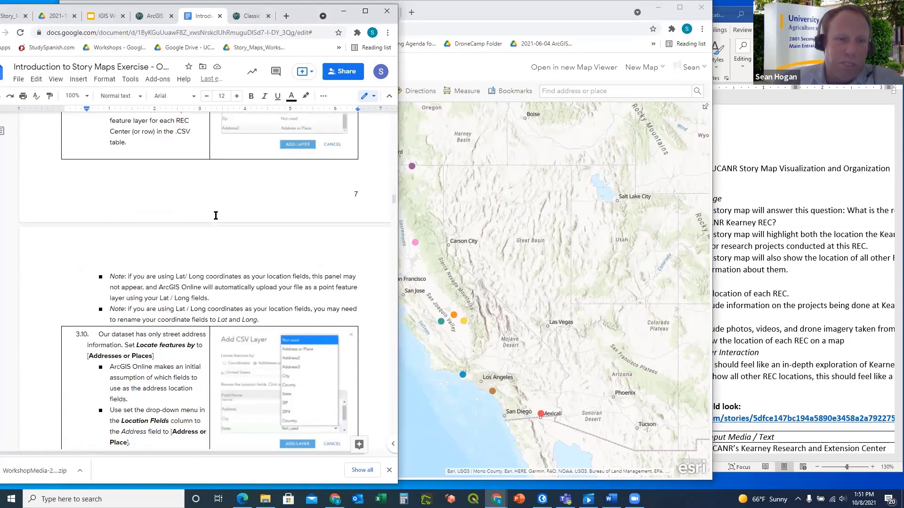
{"action": "scroll", "coordinate": [216, 215], "scroll_direction": "down", "scroll_amount": 3}
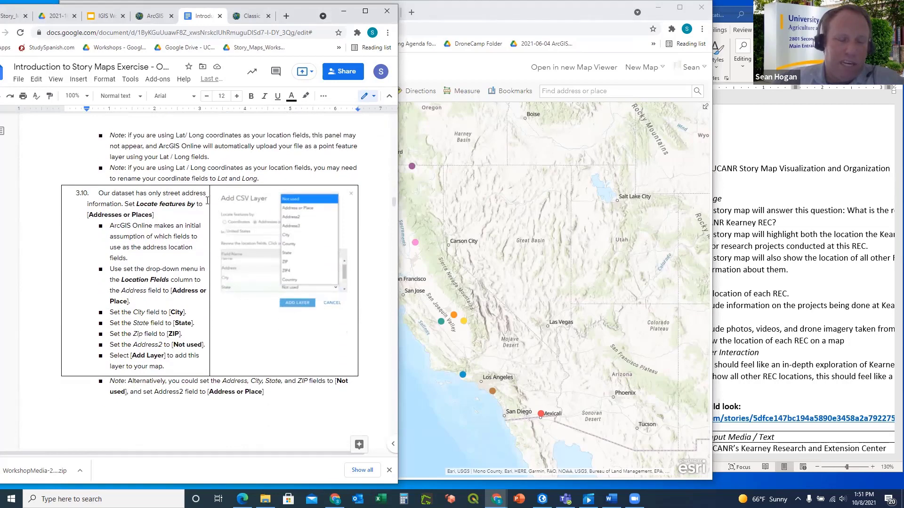
{"action": "scroll", "coordinate": [215, 214], "scroll_direction": "down", "scroll_amount": 1}
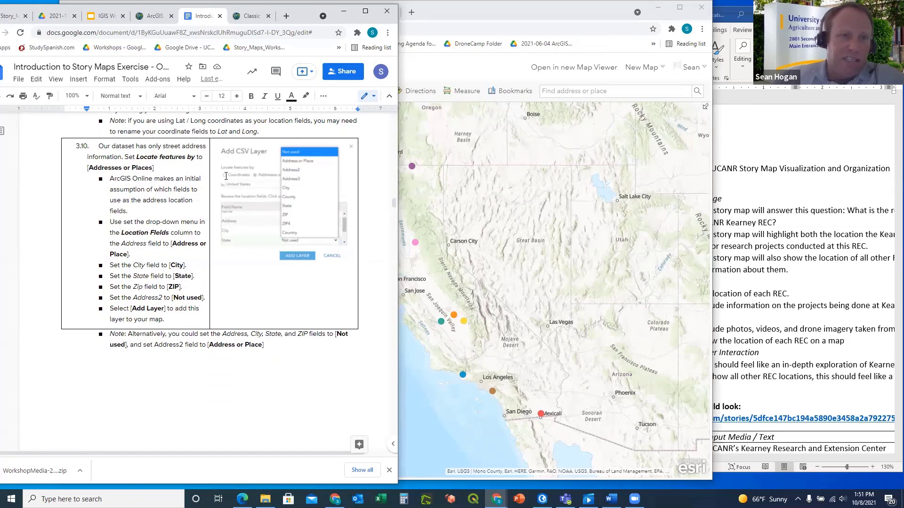
{"action": "scroll", "coordinate": [226, 176], "scroll_direction": "down", "scroll_amount": 6}
{"action": "scroll", "coordinate": [226, 176], "scroll_direction": "down", "scroll_amount": 3}
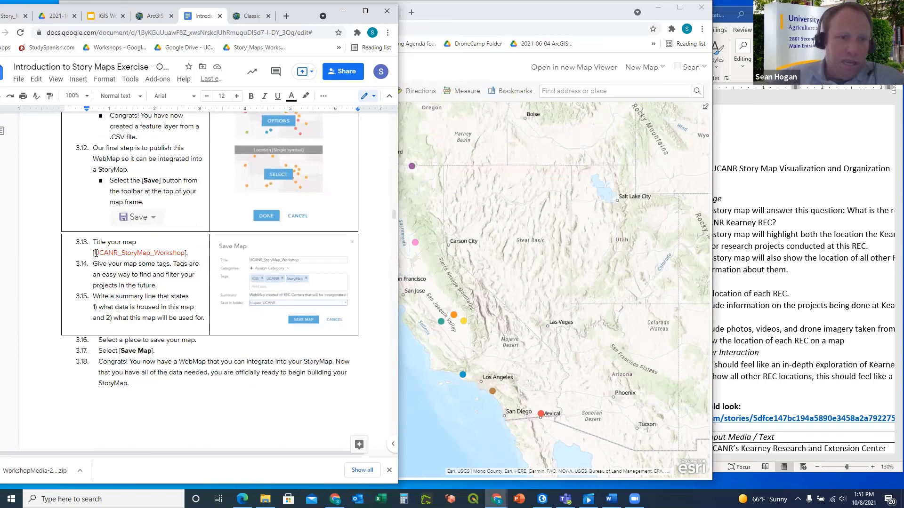
Select the suggested map title UCANR_StoryMap_Workshop in step 3.13 for copying
{"action": "left_click_drag", "start_coordinate": [95, 253], "coordinate": [184, 255]}
{"action": "key", "text": "ctrl+c"}
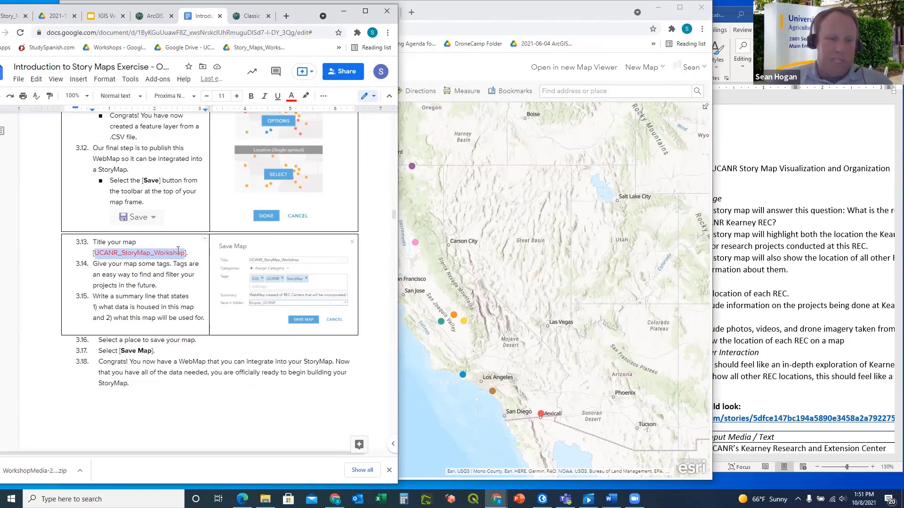
{"action": "scroll", "coordinate": [344, 348], "scroll_direction": "down", "scroll_amount": 2}
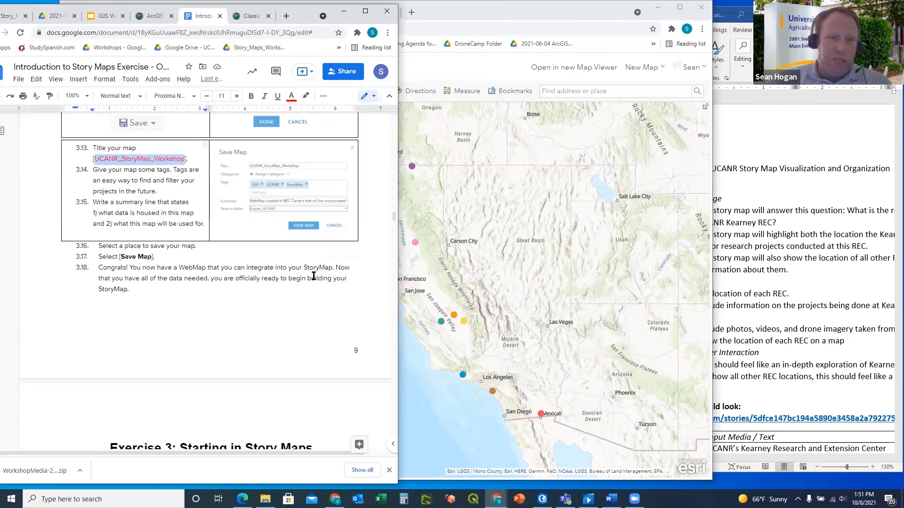
{"action": "scroll", "coordinate": [313, 276], "scroll_direction": "up", "scroll_amount": 2}
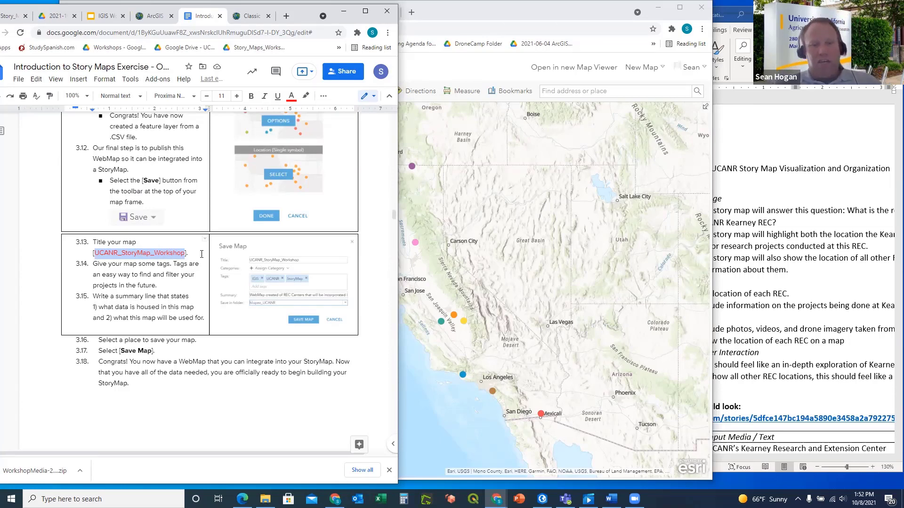
Bring the map window forward and choose Save As for the REC Center map
{"action": "left_click", "coordinate": [491, 19]}
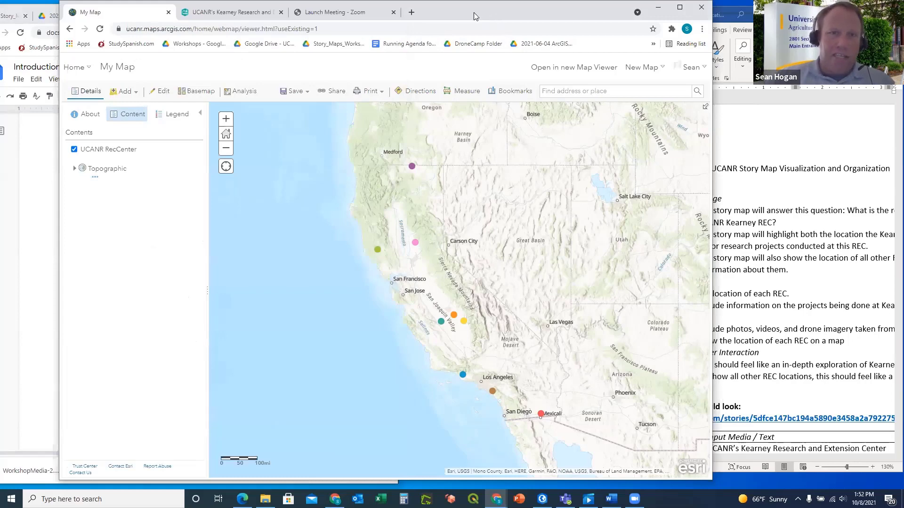
{"action": "left_click_drag", "start_coordinate": [473, 12], "coordinate": [570, 12]}
{"action": "left_click", "coordinate": [392, 92]}
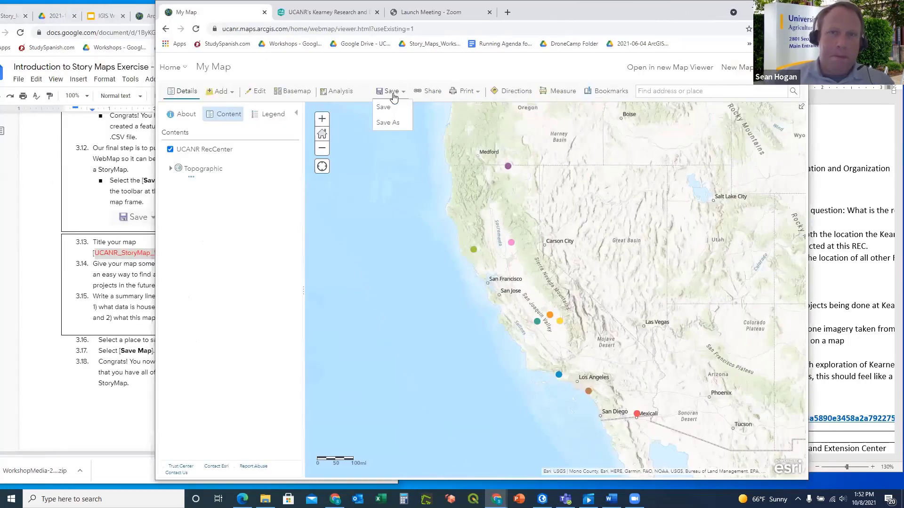
{"action": "left_click", "coordinate": [389, 123]}
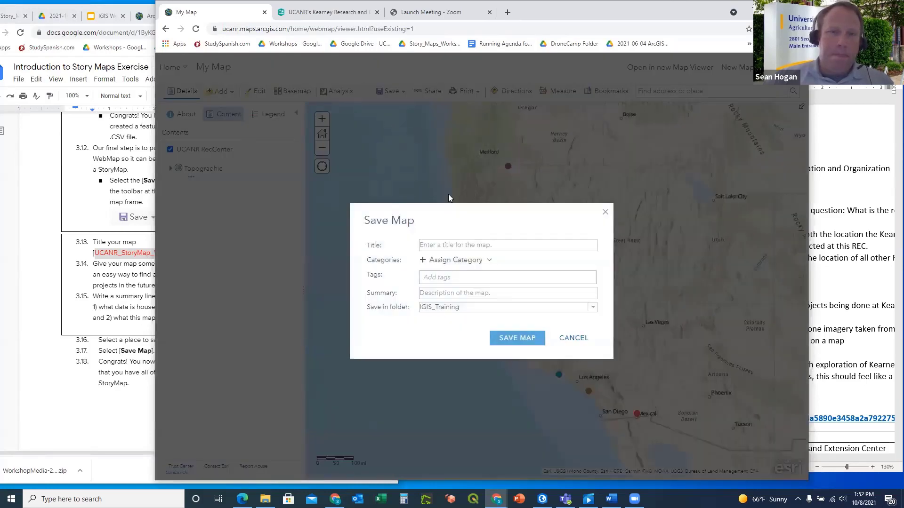
Title the map UCANR_StoryMap_Workshop4 and tag it training and Junk
{"action": "left_click", "coordinate": [429, 245]}
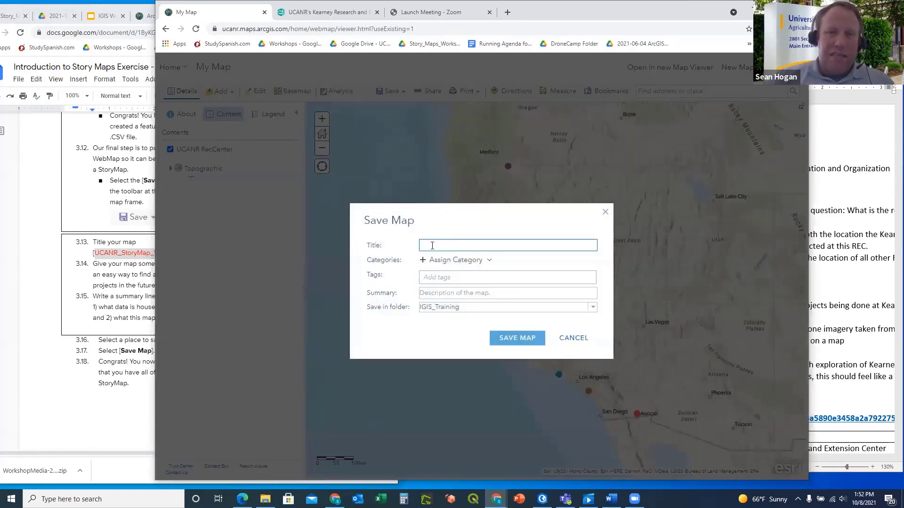
{"action": "key", "text": "ctrl+v"}
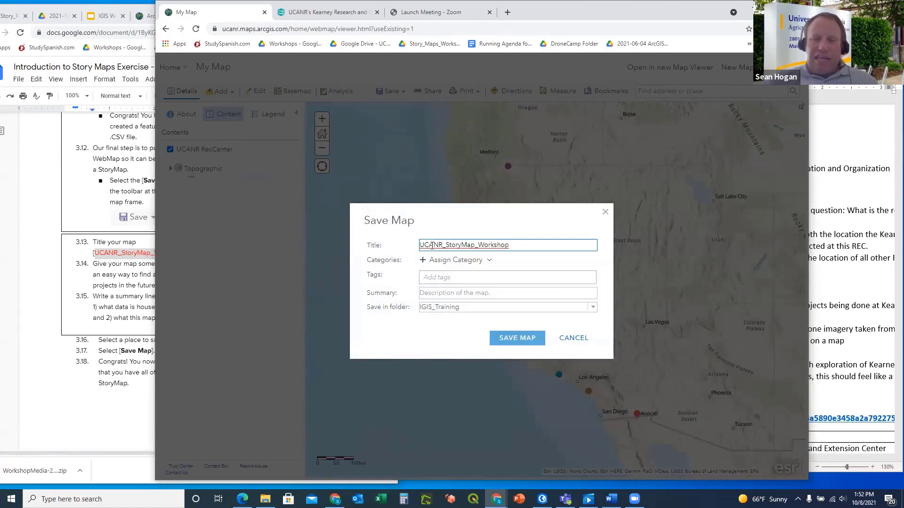
{"action": "type", "text": "4"}
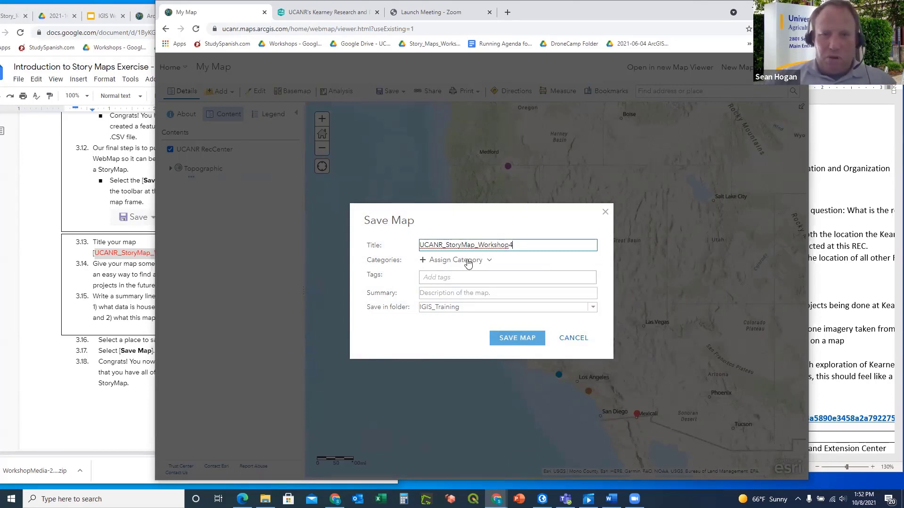
{"action": "left_click", "coordinate": [437, 279]}
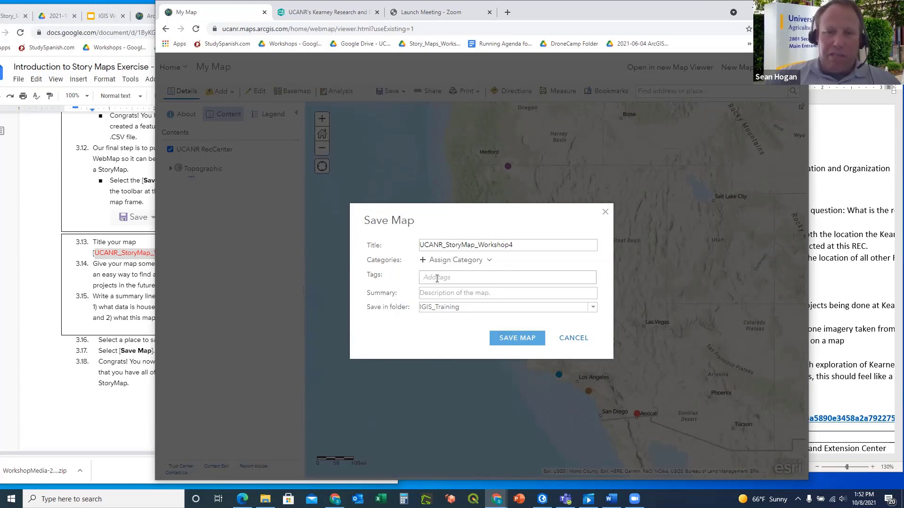
{"action": "type", "text": "training"}
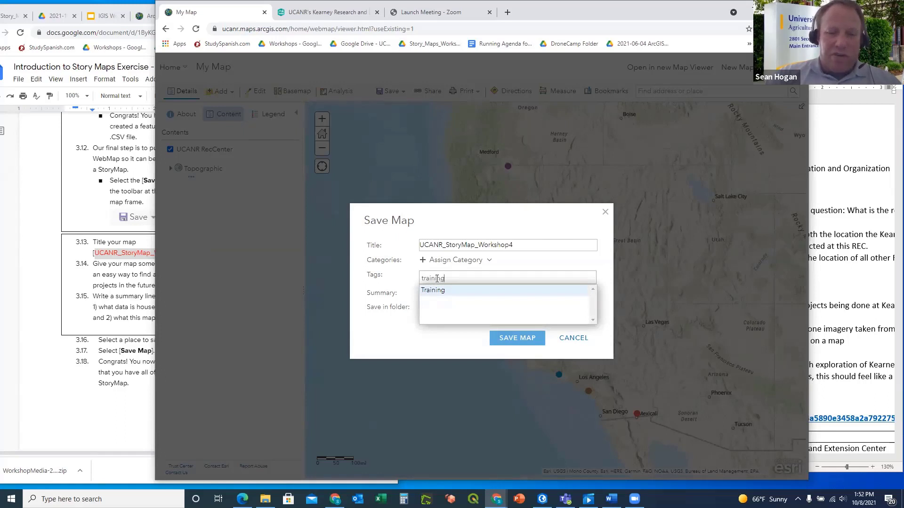
{"action": "key", "text": "Return"}
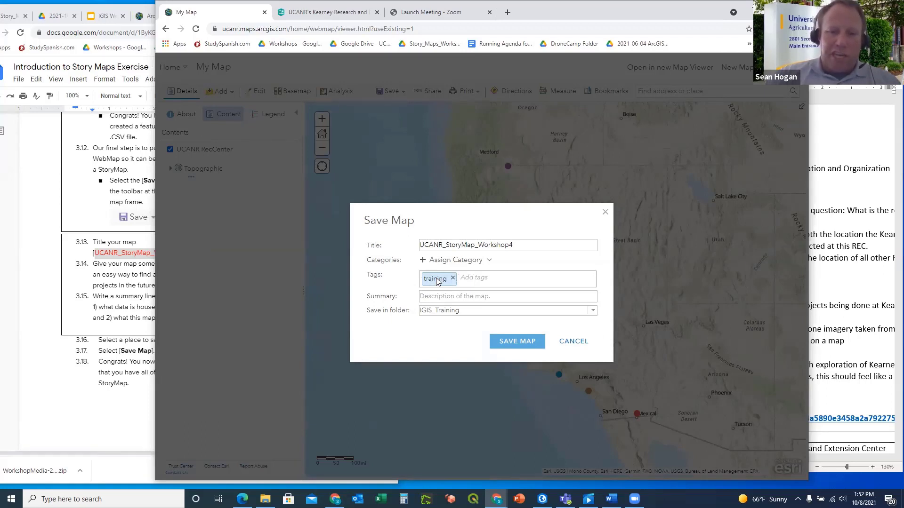
{"action": "type", "text": "Junk"}
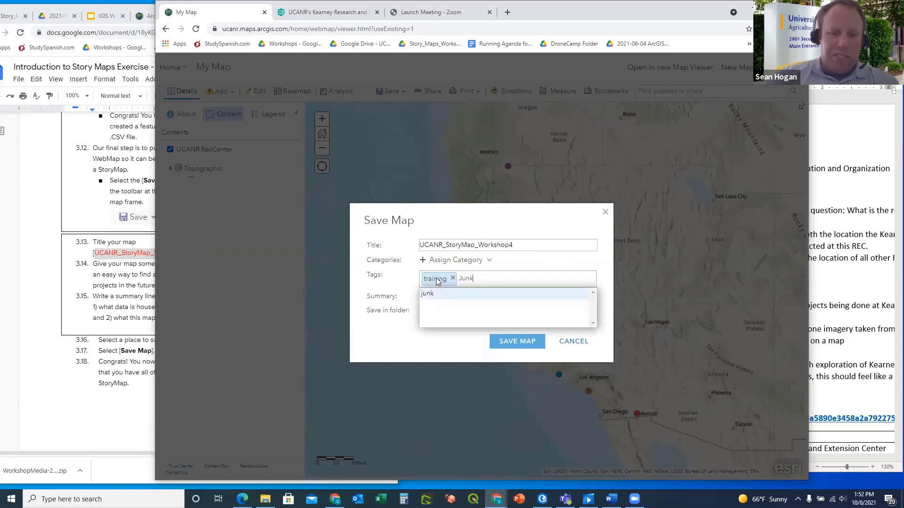
{"action": "key", "text": "Return"}
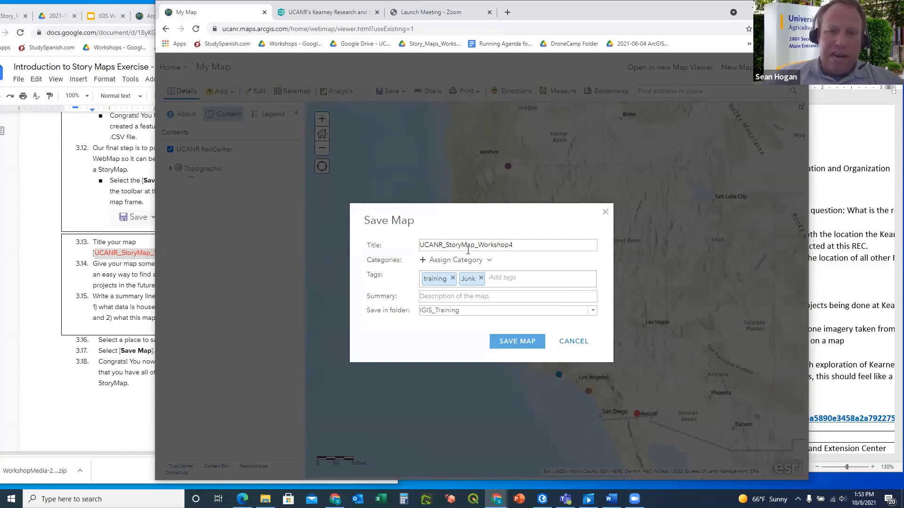
Save the map, then return to the exercise document and scroll toward Exercise 3
{"action": "left_click", "coordinate": [513, 344]}
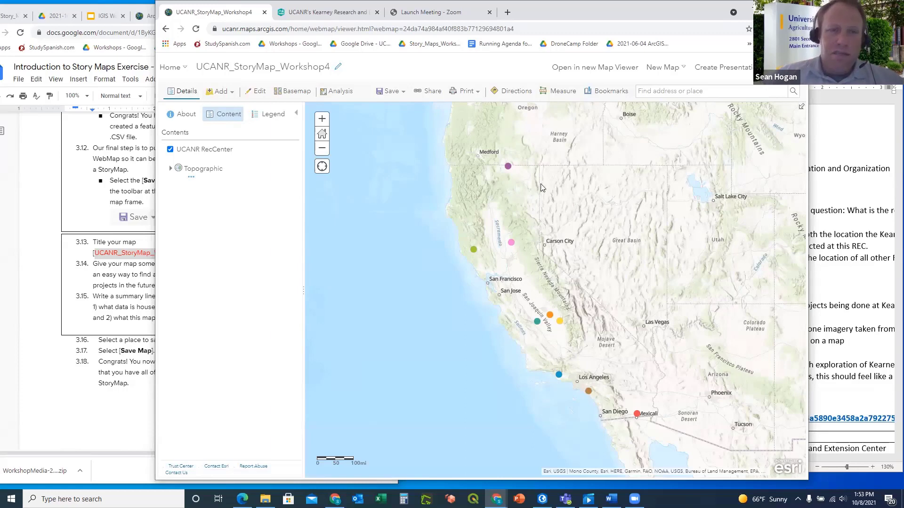
{"action": "left_click", "coordinate": [88, 396]}
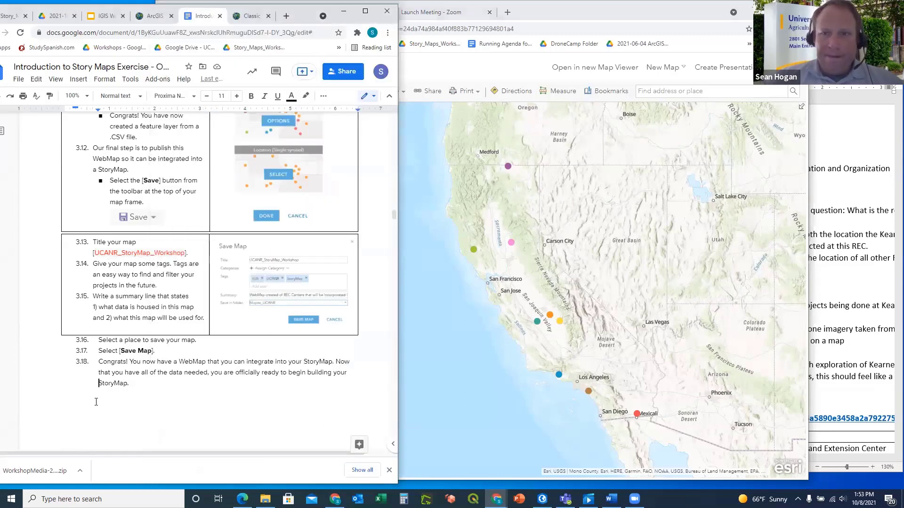
{"action": "scroll", "coordinate": [170, 401], "scroll_direction": "down", "scroll_amount": 4}
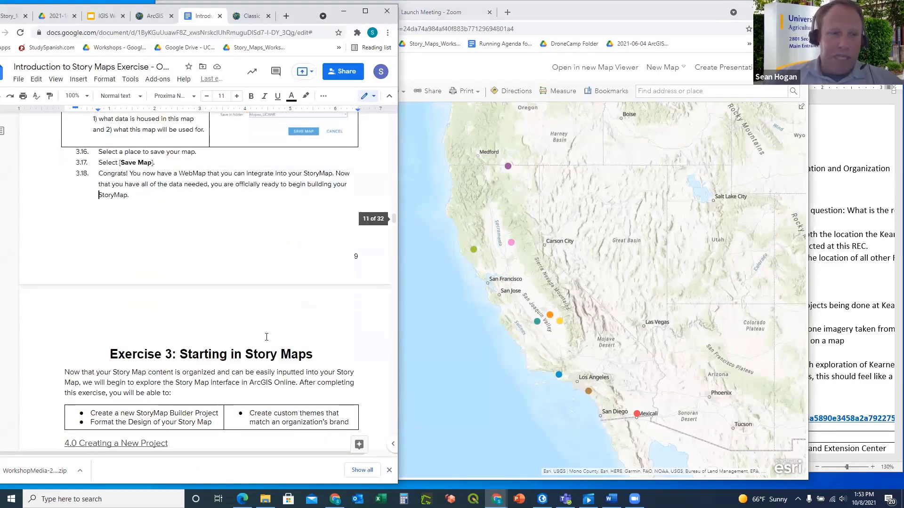
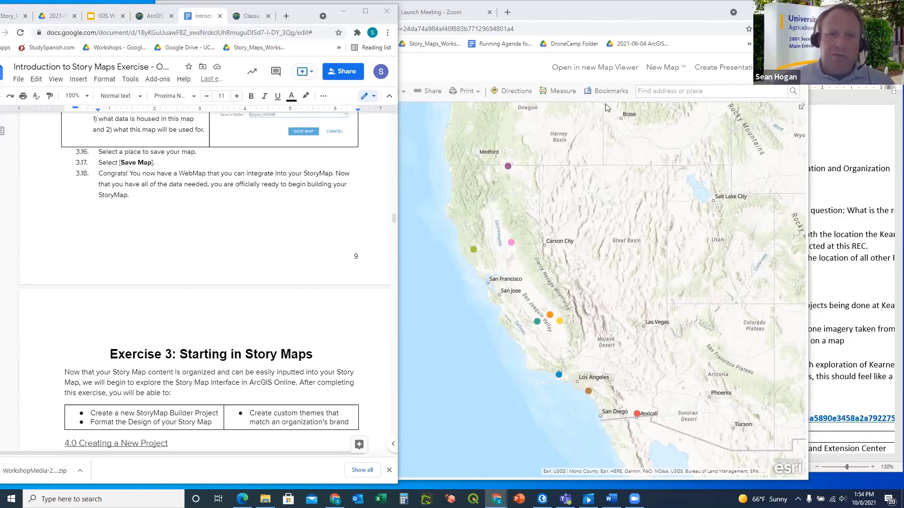
Bring forward the Chrome window showing the ArcGIS Story Map Workshop Attendees Oct 2021 tour
{"action": "left_click", "coordinate": [600, 12]}
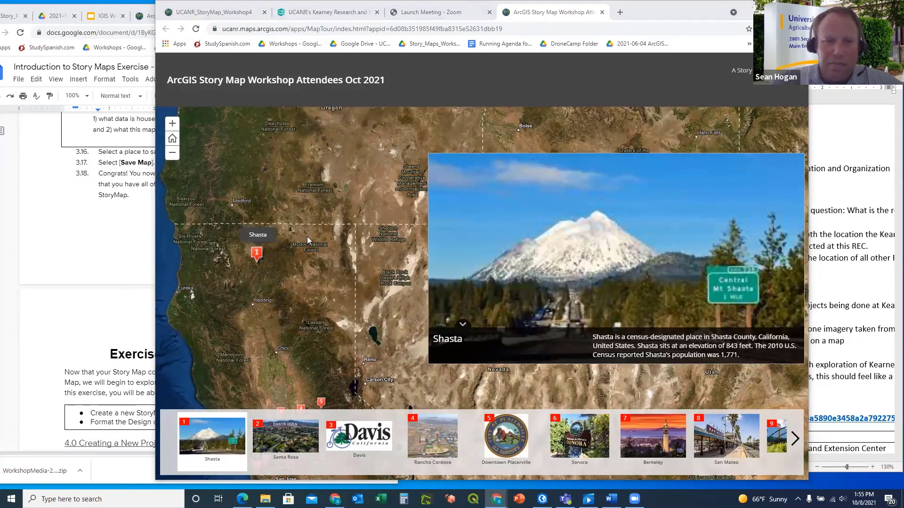
Step the tour through Santa Rosa, Davis, Rancho Cordova, Downtown Placerville and Sonora
{"action": "scroll", "coordinate": [353, 225], "scroll_direction": "down", "scroll_amount": 1}
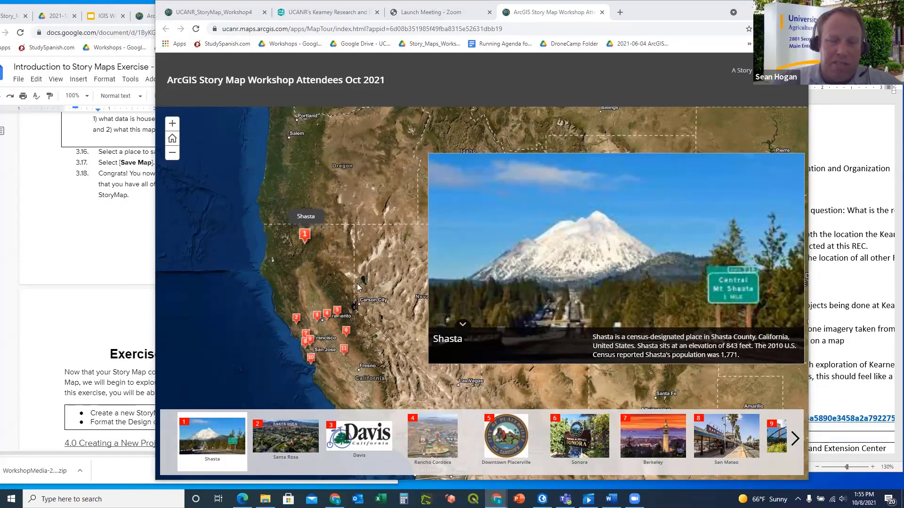
{"action": "scroll", "coordinate": [315, 273], "scroll_direction": "down", "scroll_amount": 1}
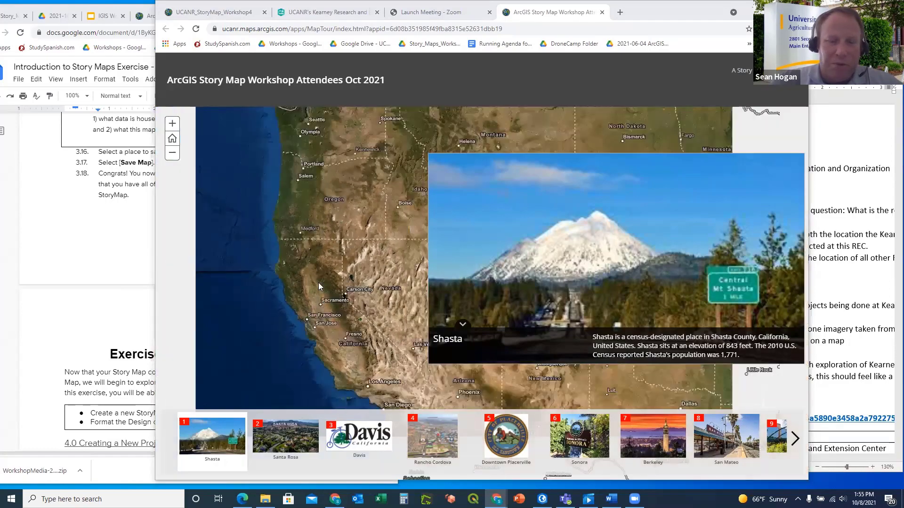
{"action": "scroll", "coordinate": [342, 342], "scroll_direction": "up", "scroll_amount": 1}
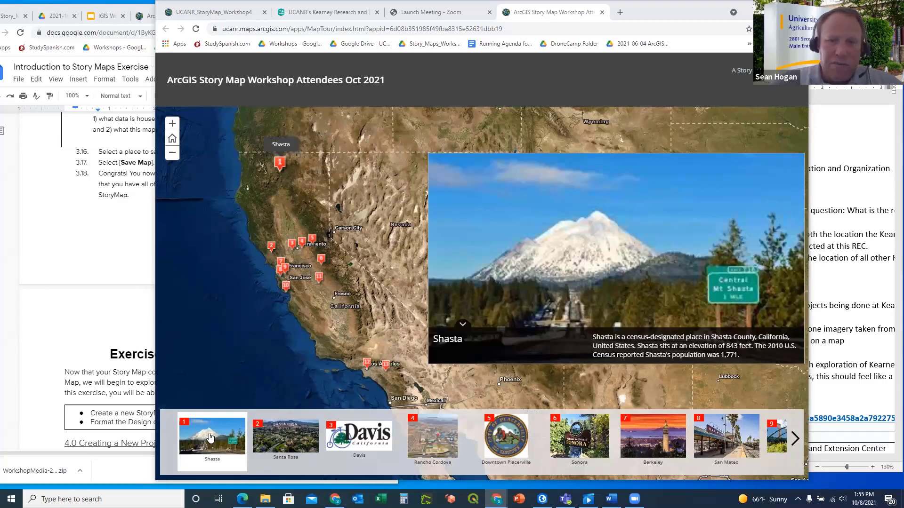
{"action": "left_click", "coordinate": [284, 442]}
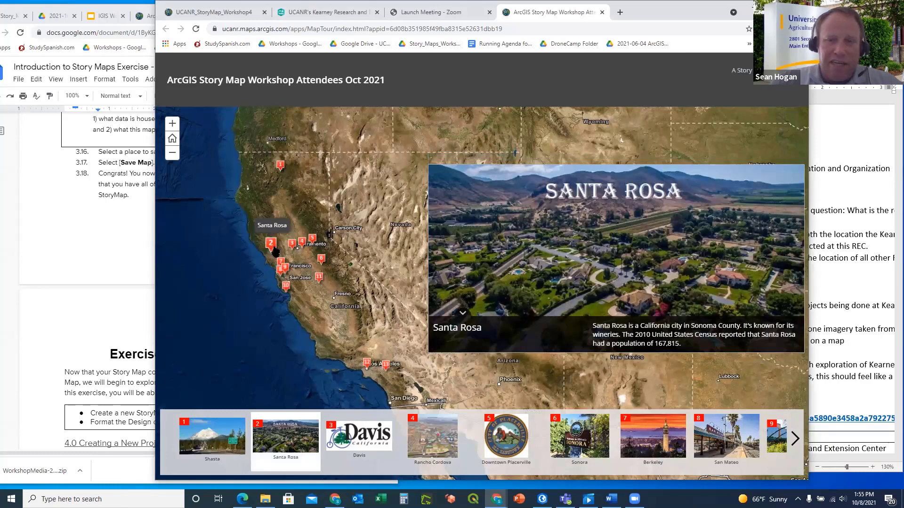
{"action": "left_click", "coordinate": [359, 437]}
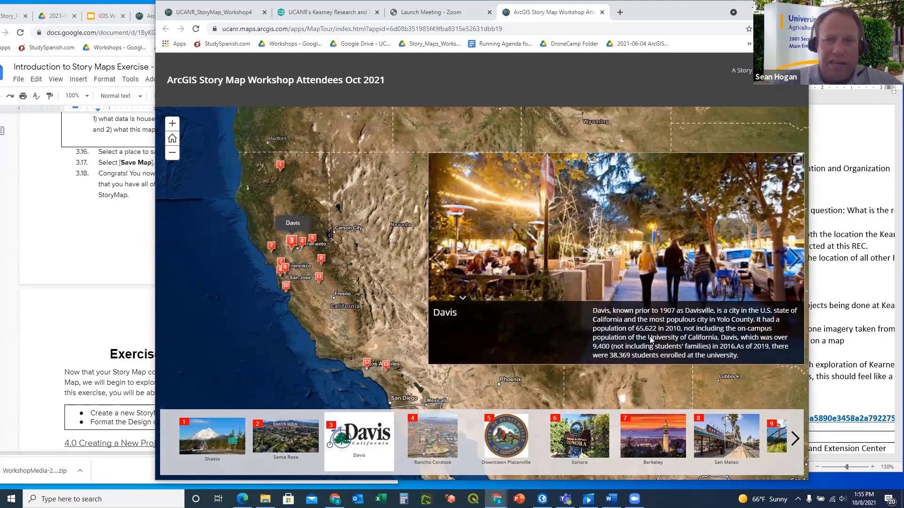
{"action": "left_click", "coordinate": [432, 434]}
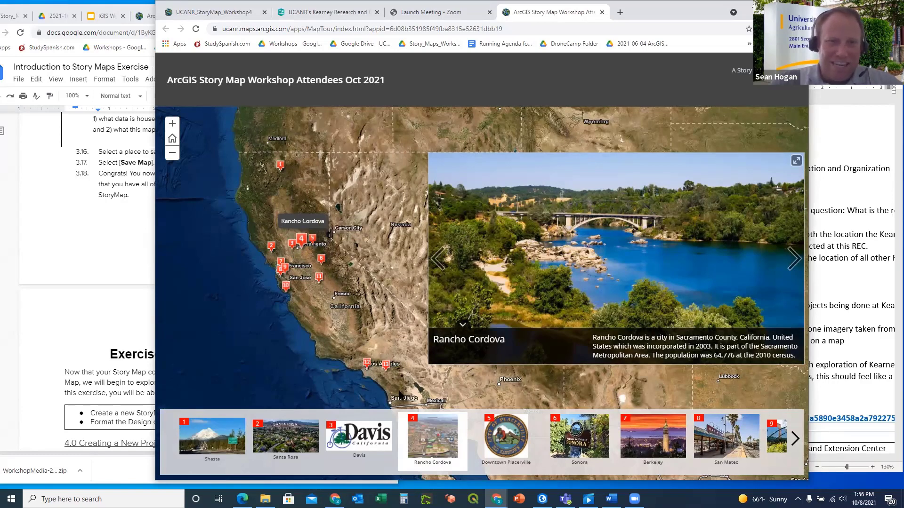
{"action": "left_click", "coordinate": [513, 438]}
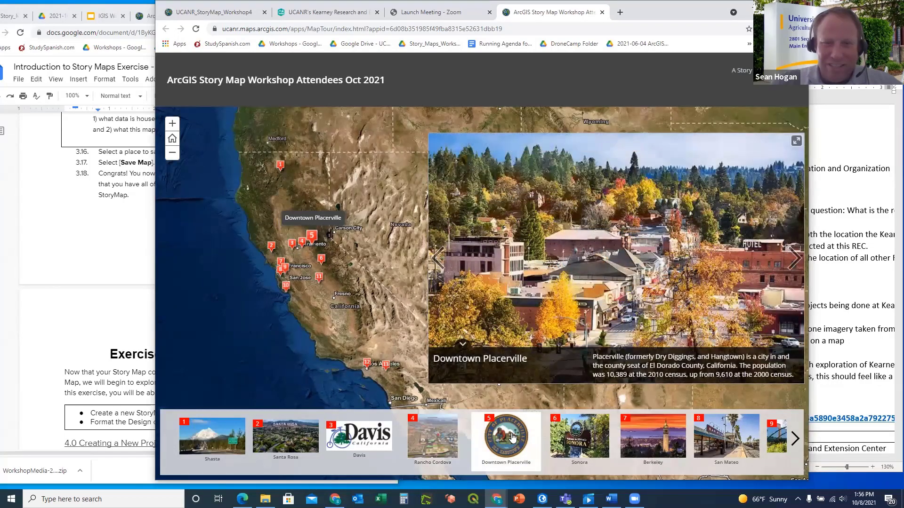
{"action": "left_click", "coordinate": [578, 439]}
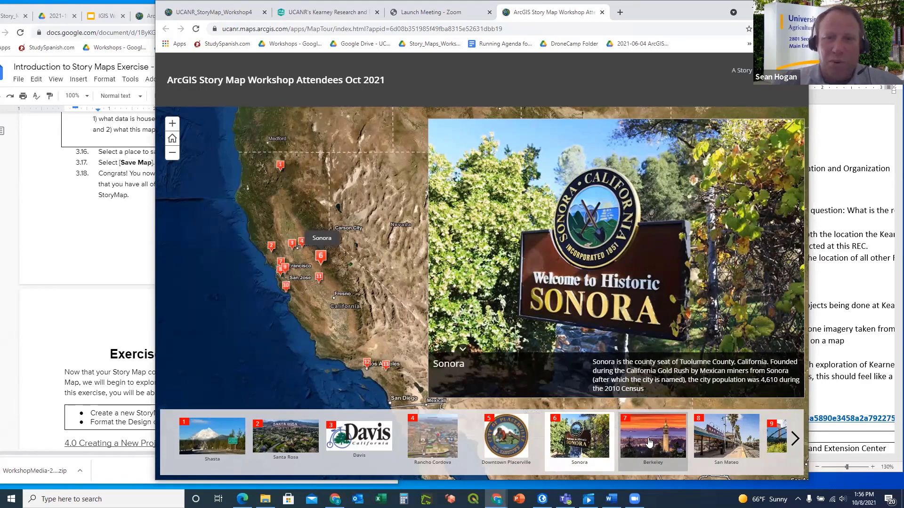
Show the Berkeley and San Mateo stops, then advance the carousel to stops 5–13
{"action": "left_click", "coordinate": [649, 443]}
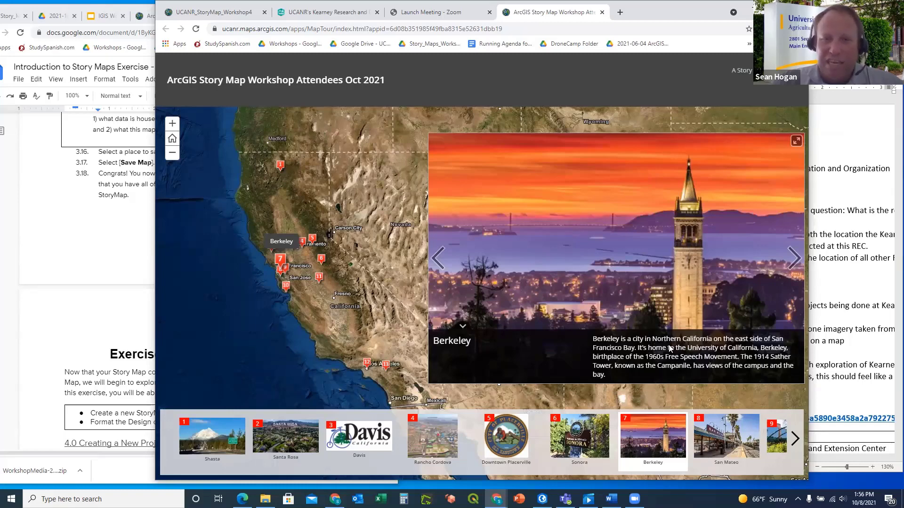
{"action": "left_click", "coordinate": [724, 442]}
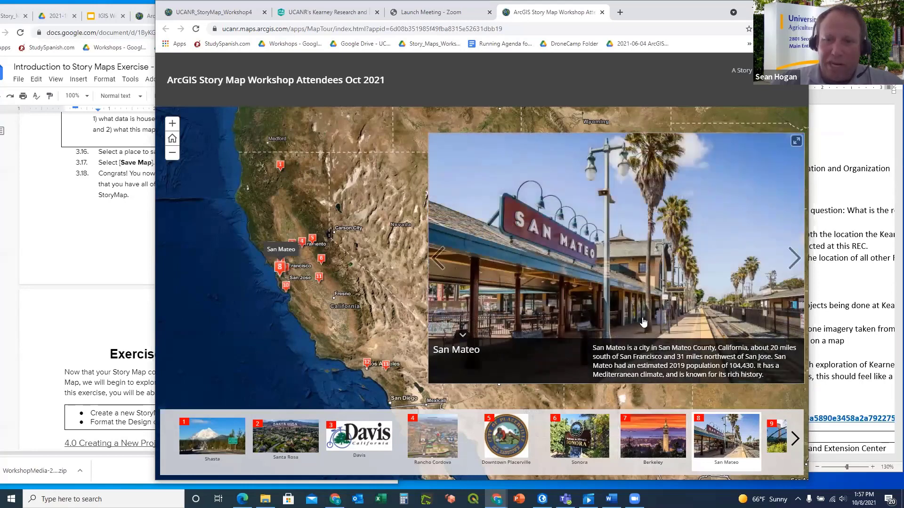
{"action": "left_click", "coordinate": [795, 440]}
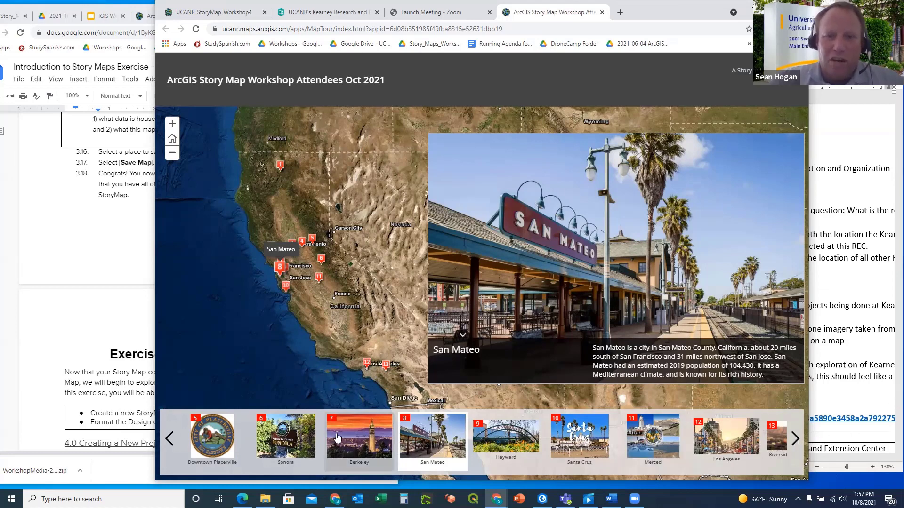
Visit Hayward, Santa Cruz, Merced, Los Angeles and Riverside, then return to Berkeley
{"action": "left_click", "coordinate": [494, 438]}
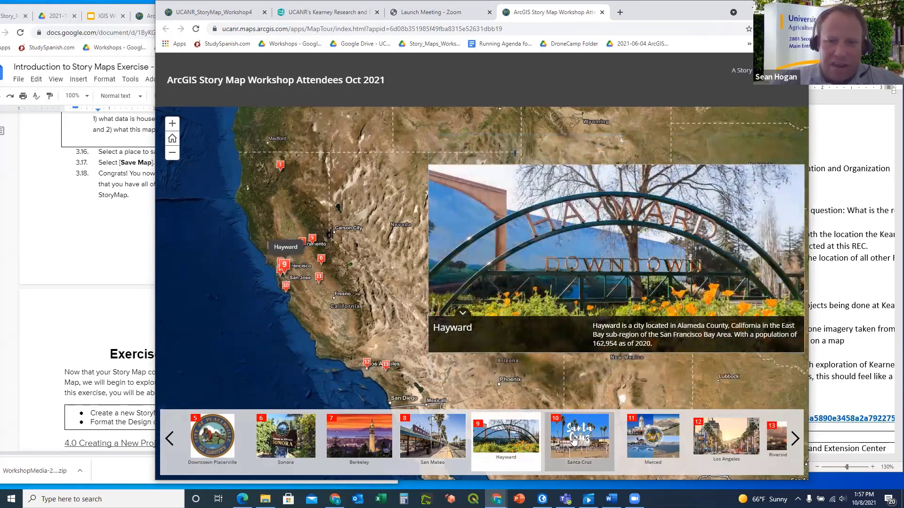
{"action": "left_click", "coordinate": [574, 439]}
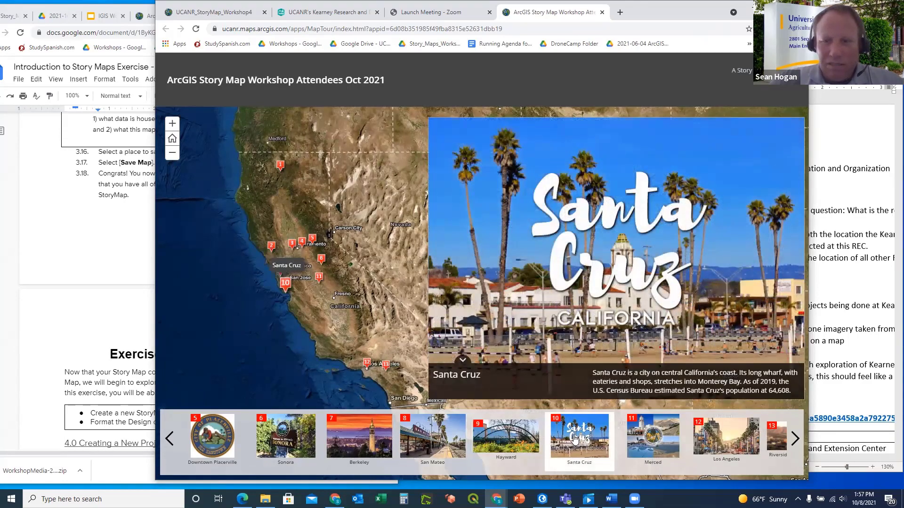
{"action": "left_click", "coordinate": [658, 442]}
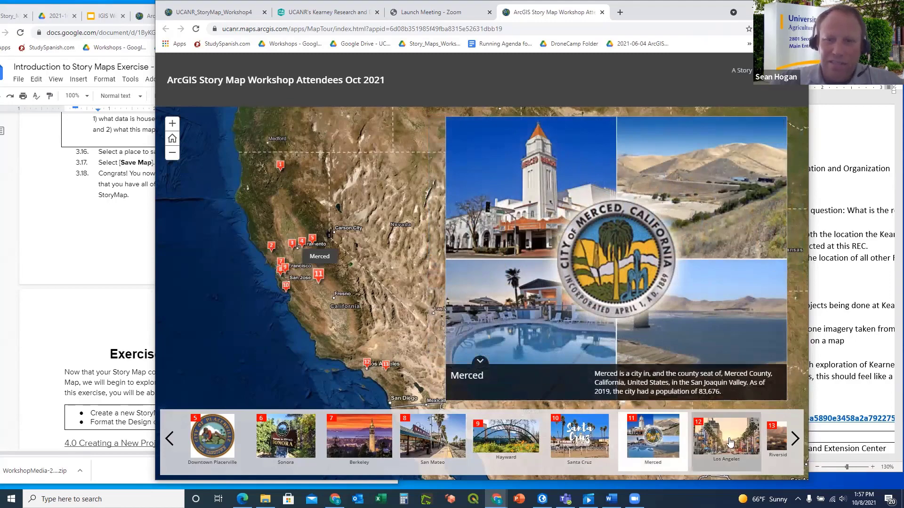
{"action": "left_click", "coordinate": [730, 443]}
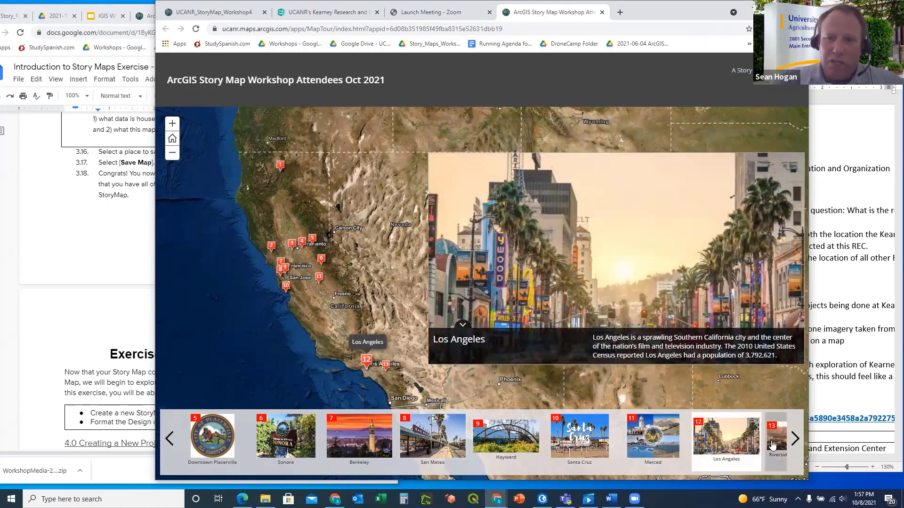
{"action": "left_click", "coordinate": [773, 445]}
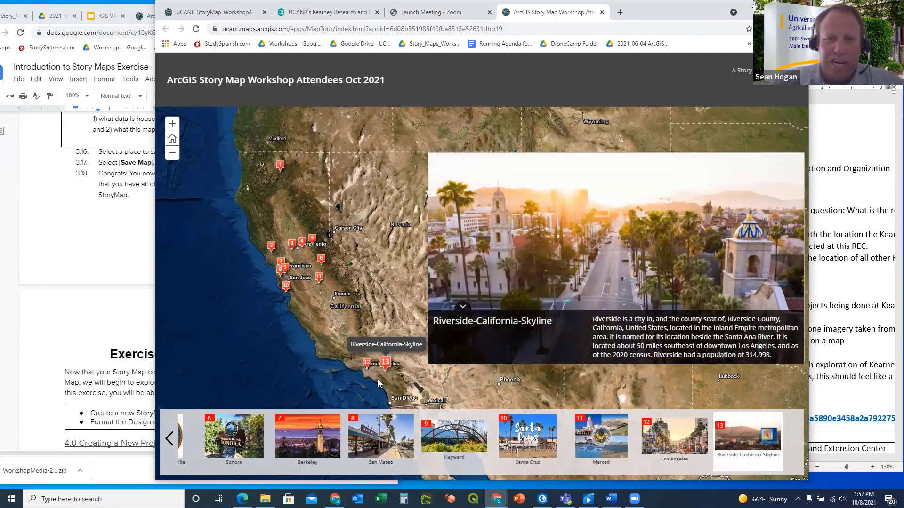
{"action": "scroll", "coordinate": [387, 385], "scroll_direction": "up", "scroll_amount": 3}
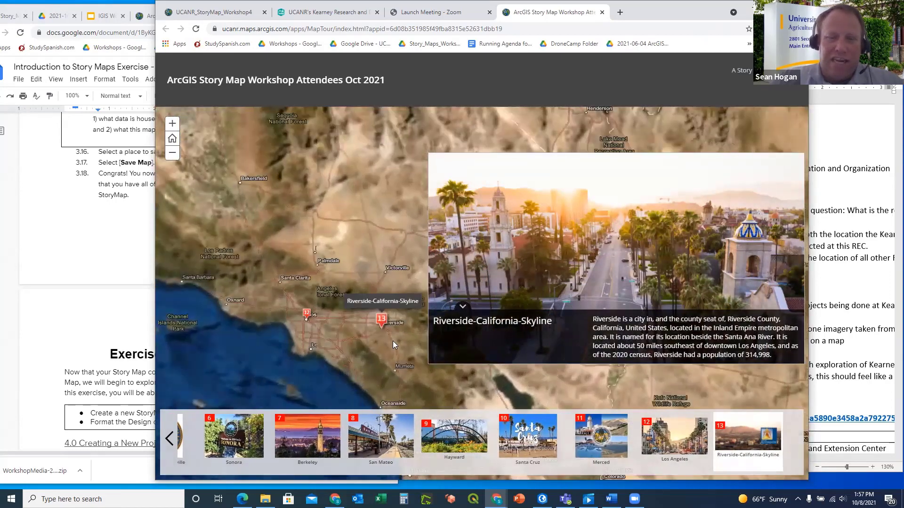
{"action": "left_click", "coordinate": [312, 434]}
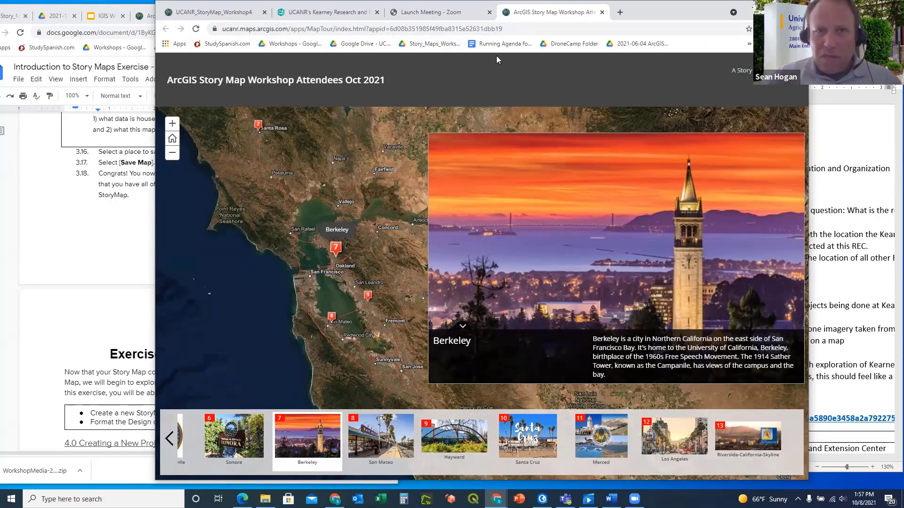
Share UCANR_StoryMap_Workshop4 with Everyone (public) and begin creating a web app from it
{"action": "left_click", "coordinate": [214, 12]}
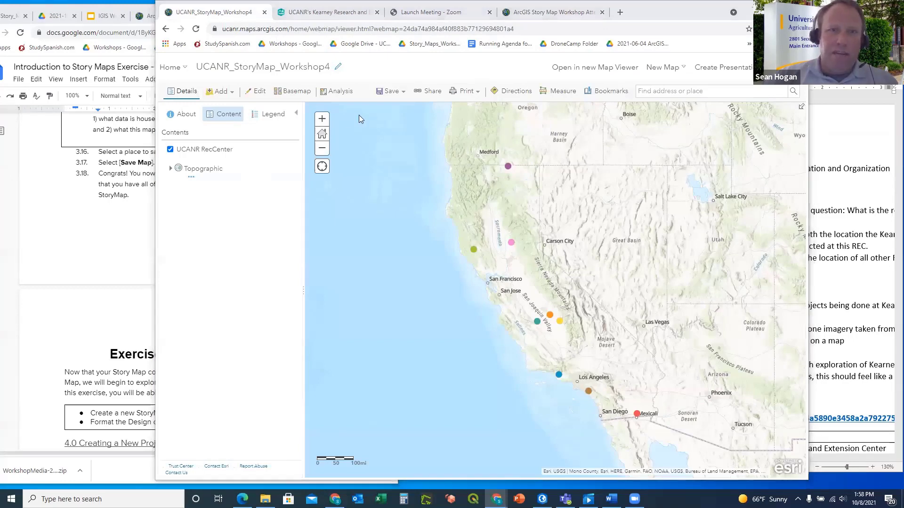
{"action": "left_click", "coordinate": [427, 92]}
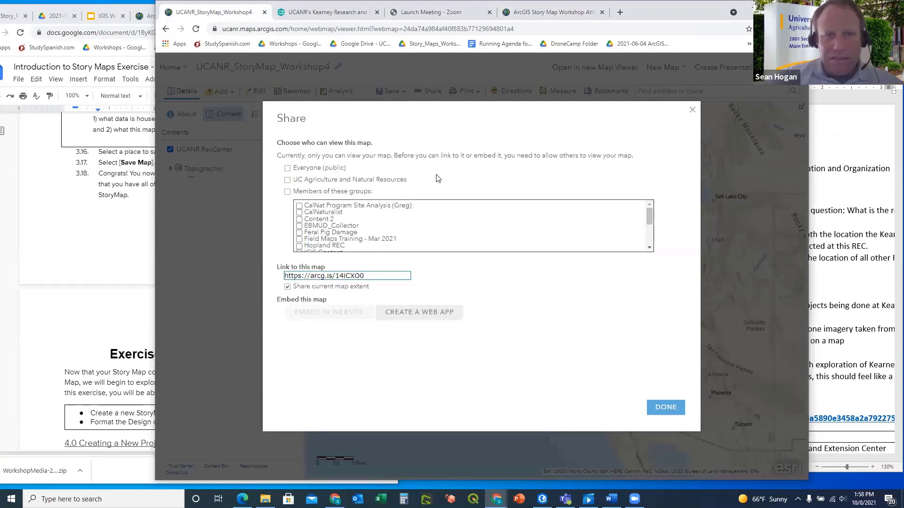
{"action": "left_click", "coordinate": [288, 169]}
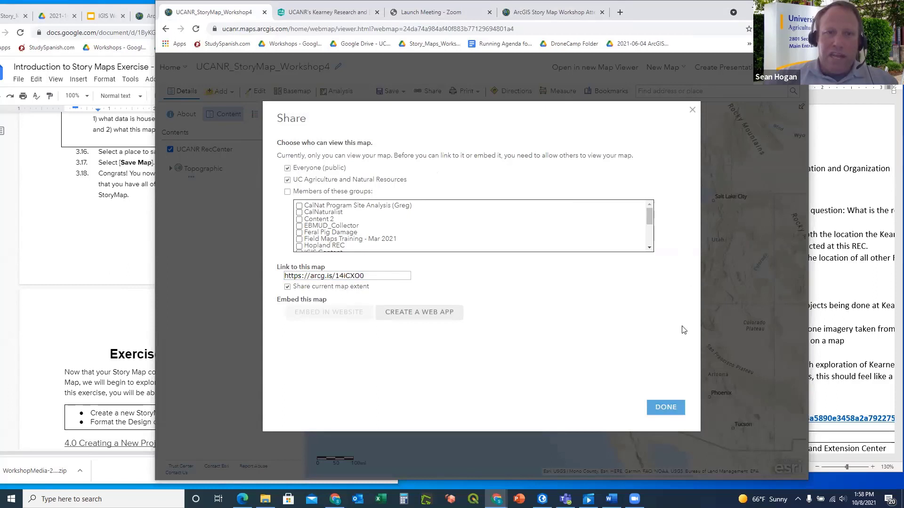
{"action": "left_click", "coordinate": [669, 409]}
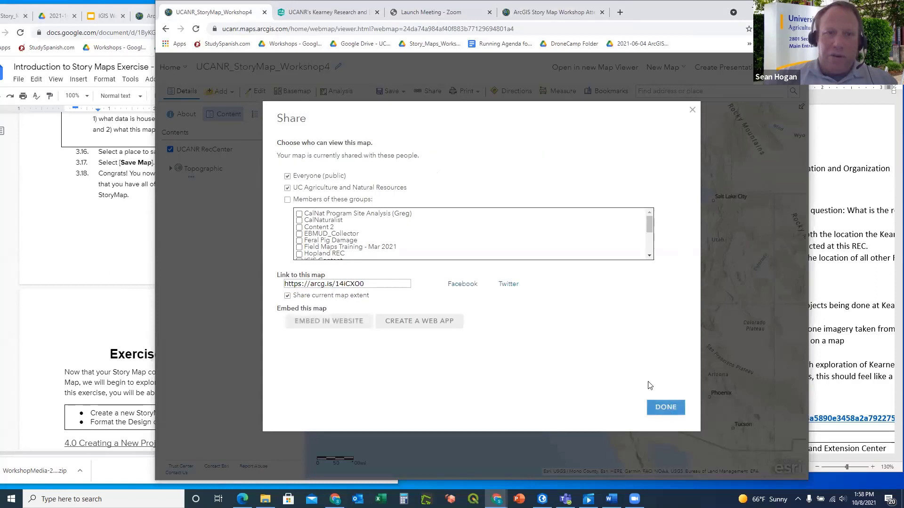
{"action": "left_click", "coordinate": [418, 321]}
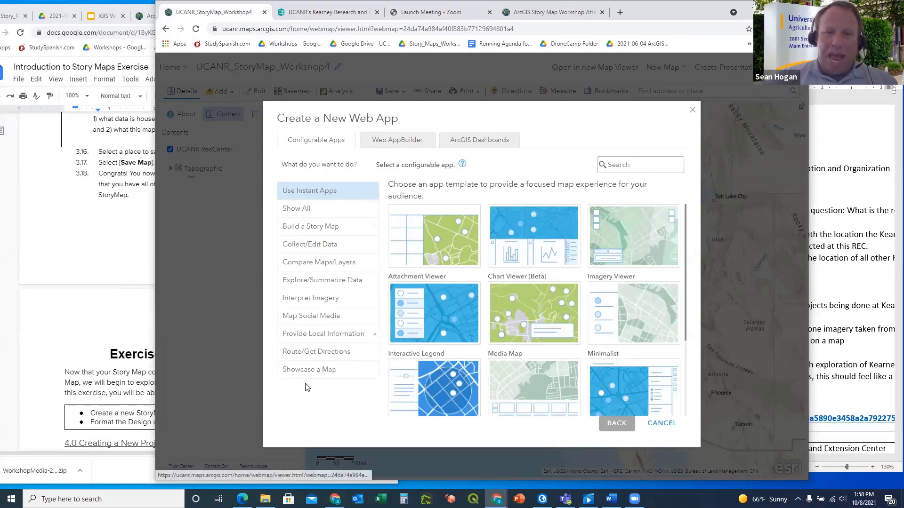
Pick Story Map Cascade (Extended) from the story map templates and preview it
{"action": "left_click", "coordinate": [309, 228]}
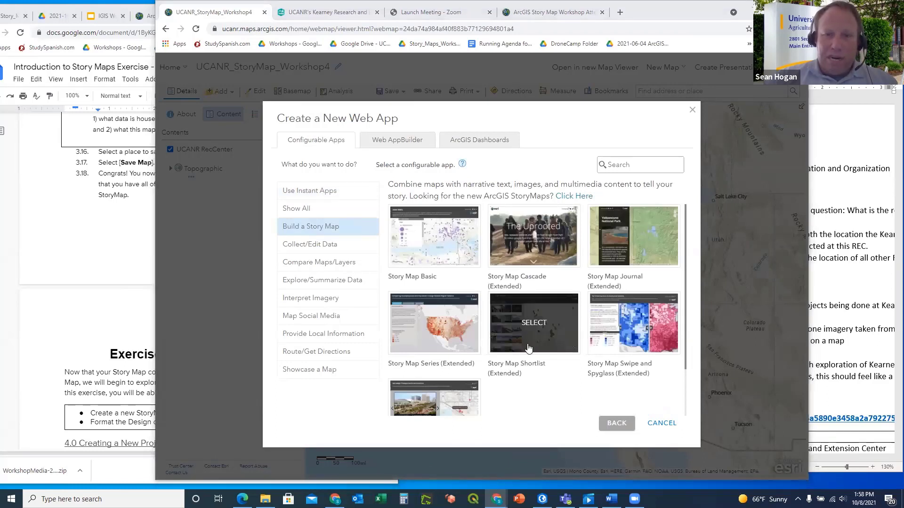
{"action": "scroll", "coordinate": [504, 358], "scroll_direction": "down", "scroll_amount": 1}
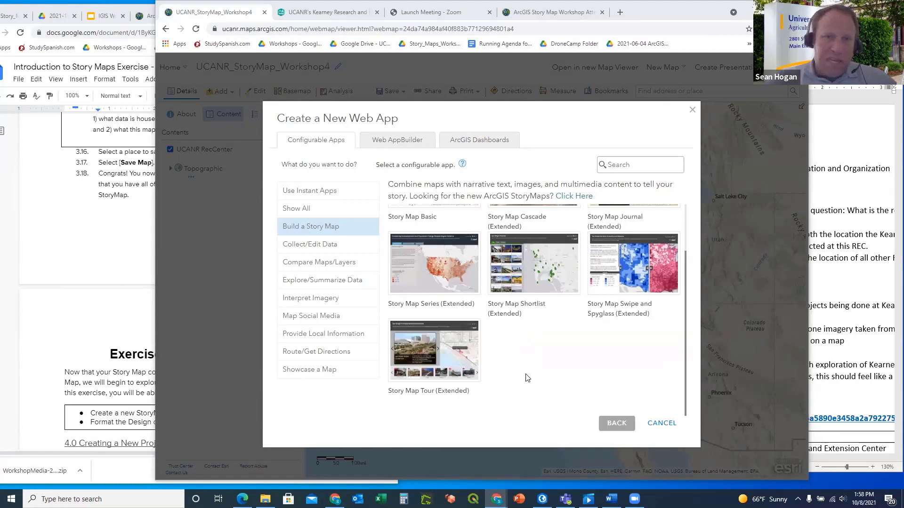
{"action": "scroll", "coordinate": [527, 377], "scroll_direction": "up", "scroll_amount": 2}
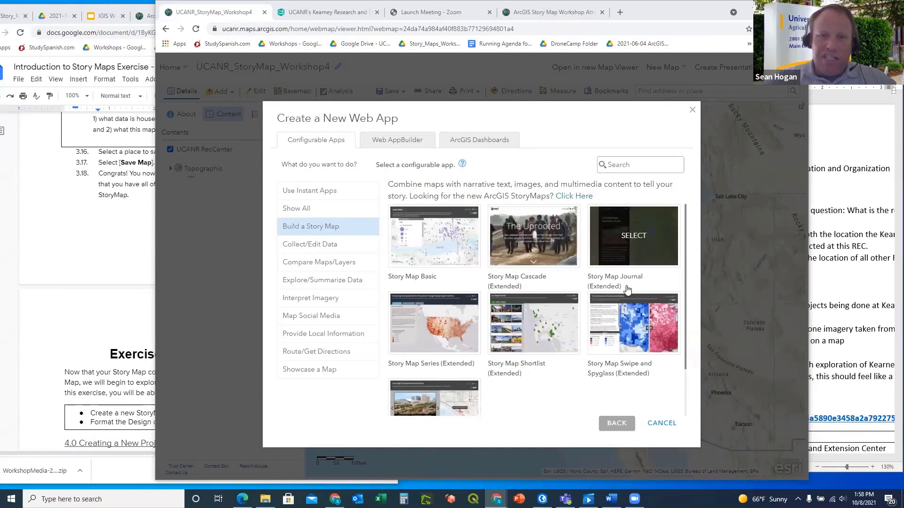
{"action": "left_click", "coordinate": [542, 246]}
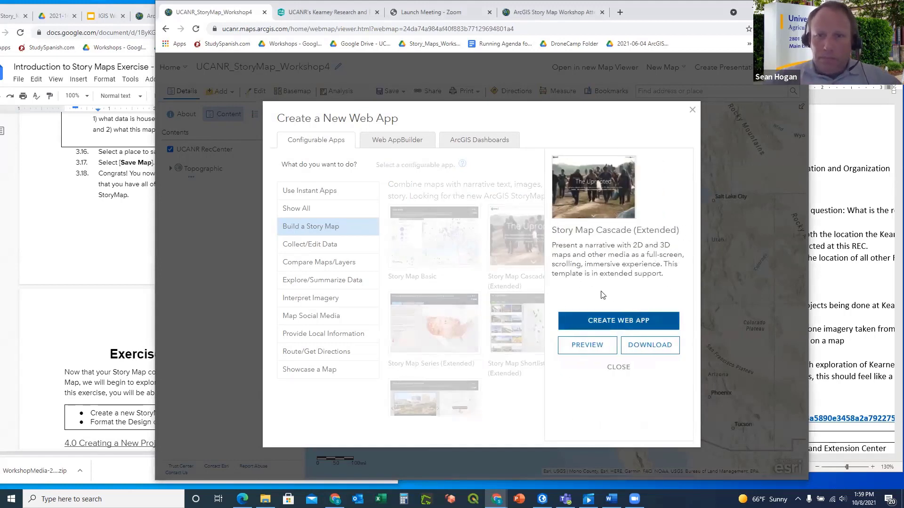
{"action": "left_click", "coordinate": [588, 346]}
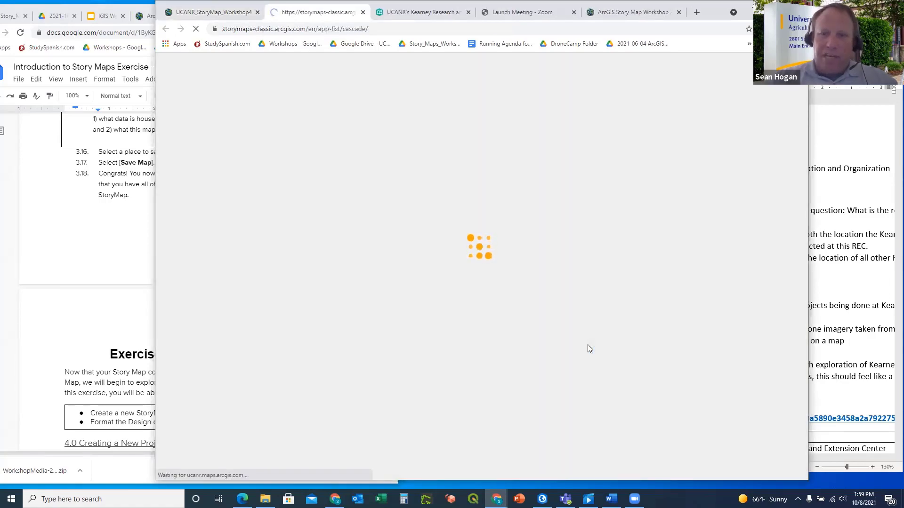
Open The Uprooted example story and scroll through it to the Zaatari refugee camp section
{"action": "scroll", "coordinate": [645, 353], "scroll_direction": "down", "scroll_amount": 20}
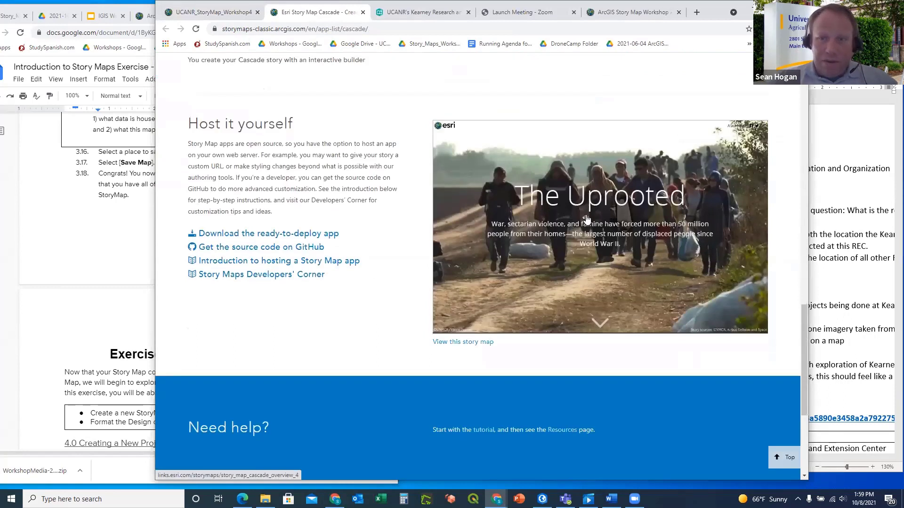
{"action": "left_click", "coordinate": [602, 323]}
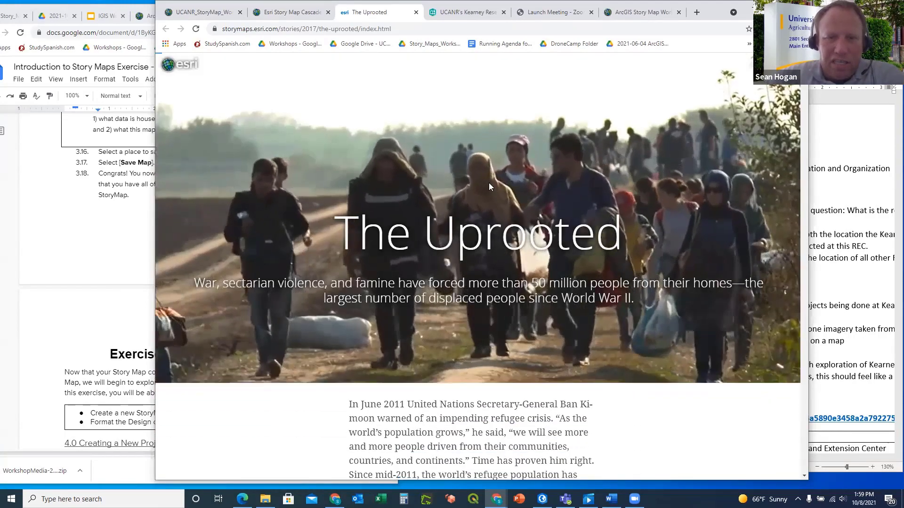
{"action": "scroll", "coordinate": [489, 183], "scroll_direction": "down", "scroll_amount": 3}
{"action": "scroll", "coordinate": [489, 187], "scroll_direction": "down", "scroll_amount": 10}
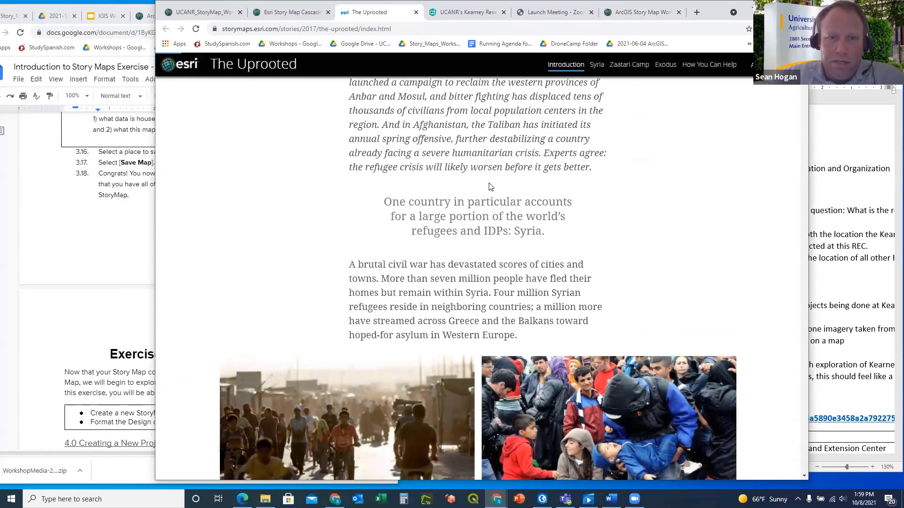
{"action": "scroll", "coordinate": [489, 187], "scroll_direction": "down", "scroll_amount": 2}
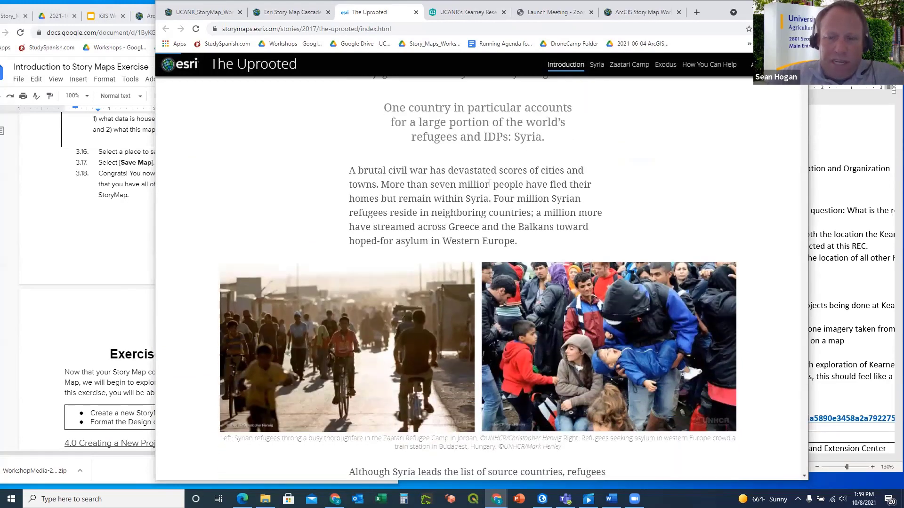
{"action": "scroll", "coordinate": [489, 184], "scroll_direction": "down", "scroll_amount": 2}
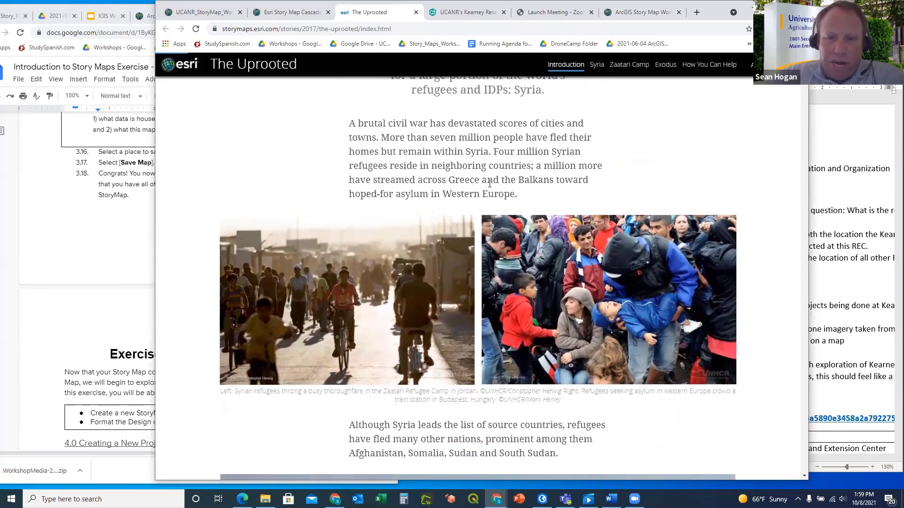
{"action": "scroll", "coordinate": [490, 183], "scroll_direction": "down", "scroll_amount": 10}
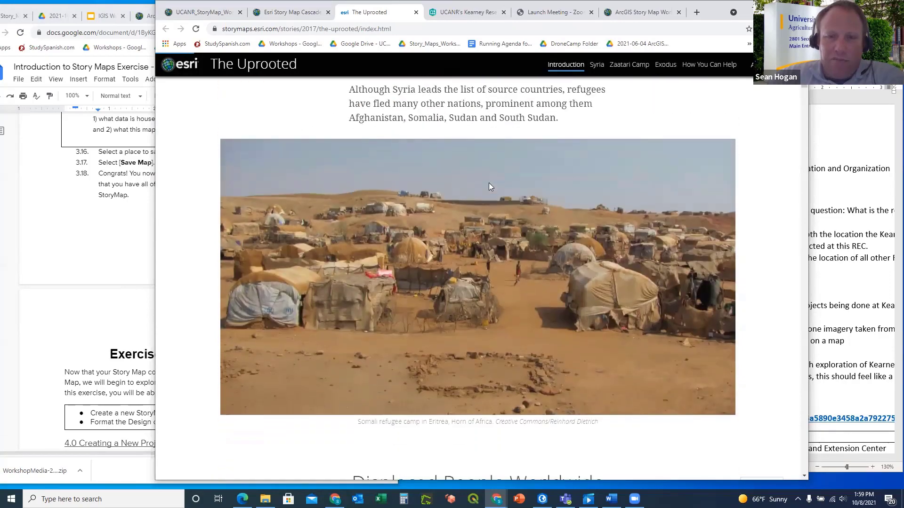
{"action": "scroll", "coordinate": [490, 187], "scroll_direction": "down", "scroll_amount": 5}
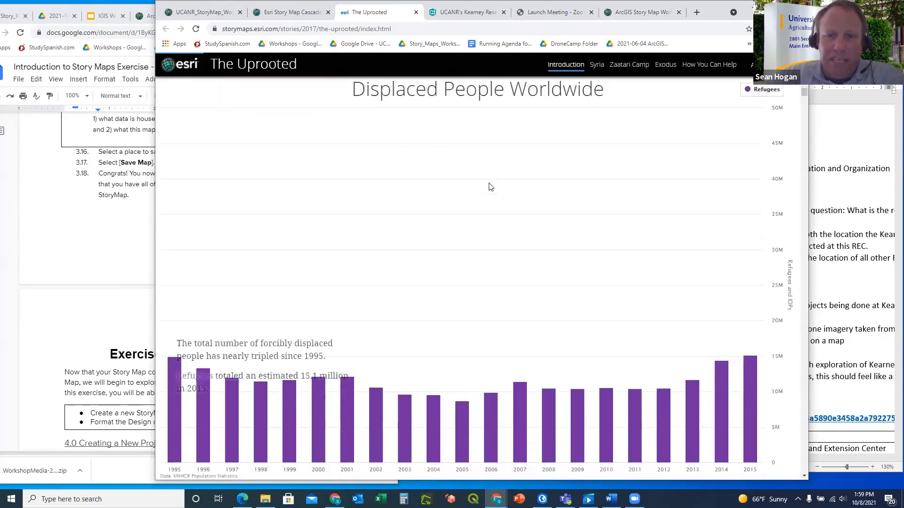
{"action": "scroll", "coordinate": [490, 187], "scroll_direction": "down", "scroll_amount": 5}
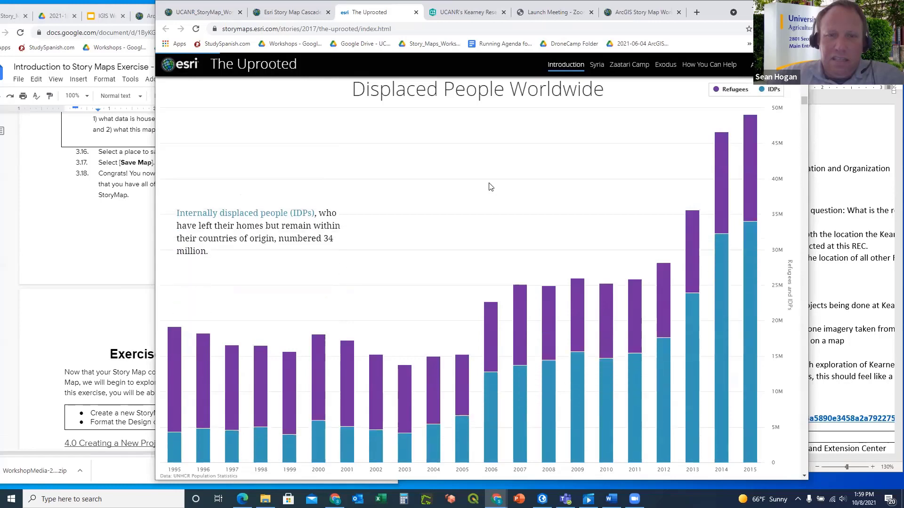
{"action": "scroll", "coordinate": [489, 187], "scroll_direction": "down", "scroll_amount": 7}
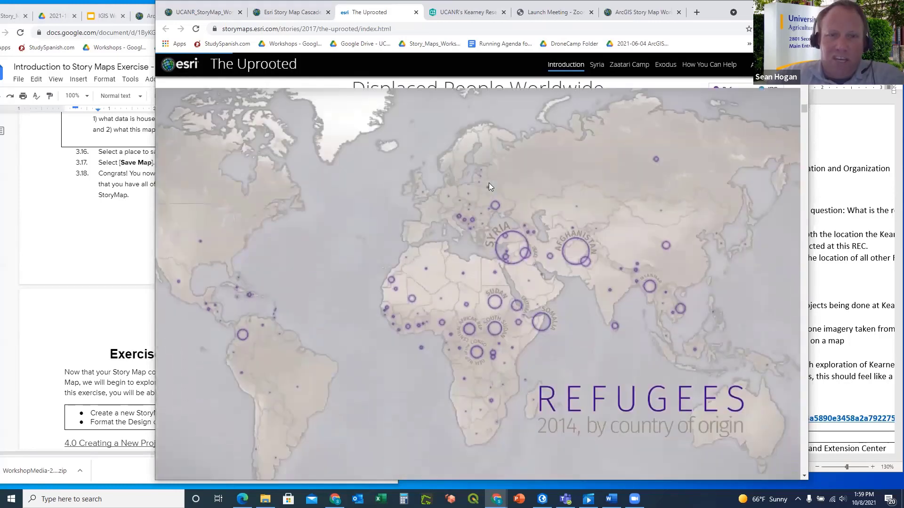
{"action": "scroll", "coordinate": [489, 187], "scroll_direction": "down", "scroll_amount": 8}
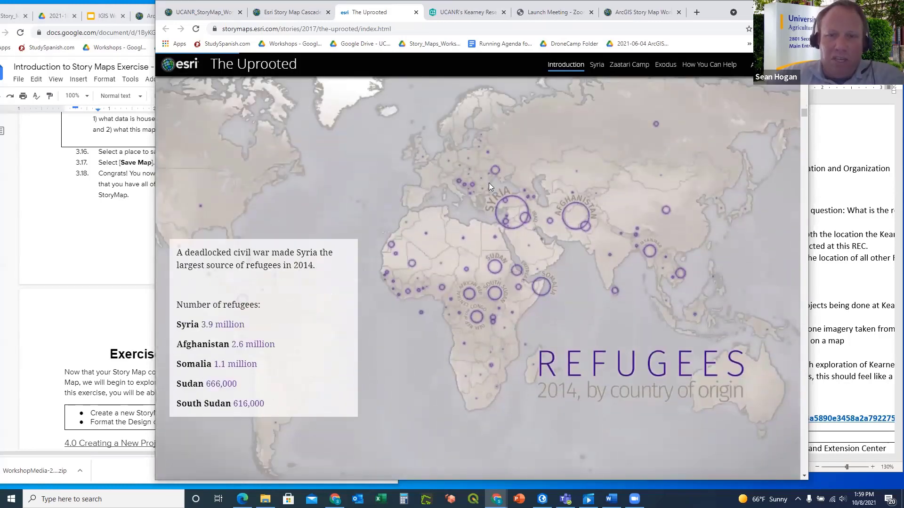
{"action": "scroll", "coordinate": [490, 187], "scroll_direction": "down", "scroll_amount": 8}
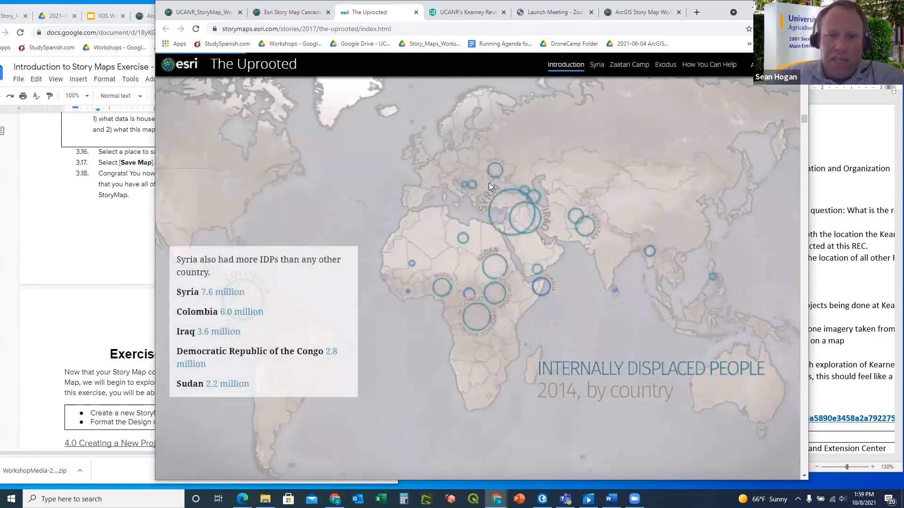
{"action": "scroll", "coordinate": [489, 187], "scroll_direction": "down", "scroll_amount": 8}
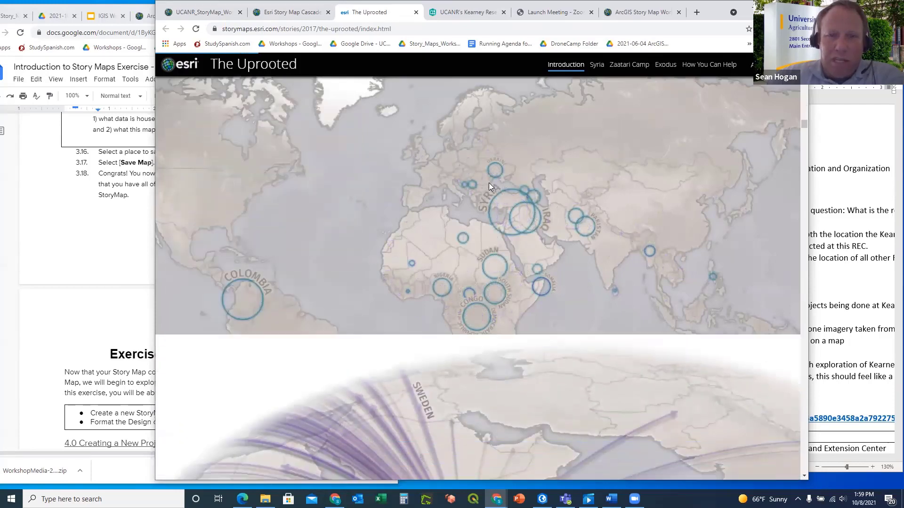
{"action": "scroll", "coordinate": [488, 186], "scroll_direction": "down", "scroll_amount": 3}
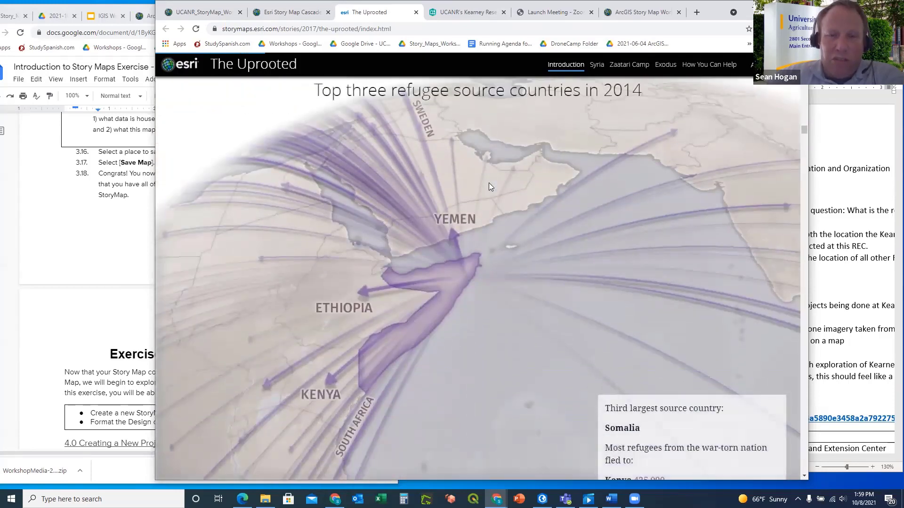
{"action": "scroll", "coordinate": [445, 190], "scroll_direction": "down", "scroll_amount": 5}
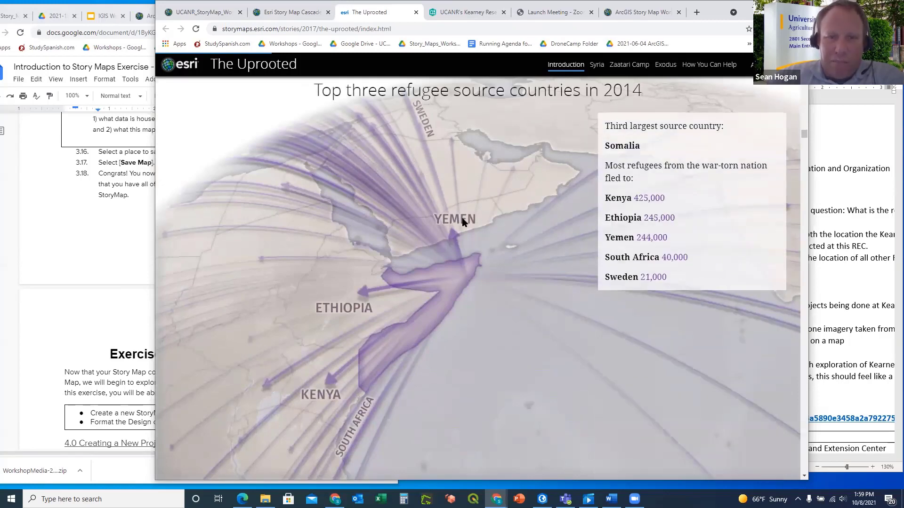
{"action": "scroll", "coordinate": [438, 221], "scroll_direction": "down", "scroll_amount": 5}
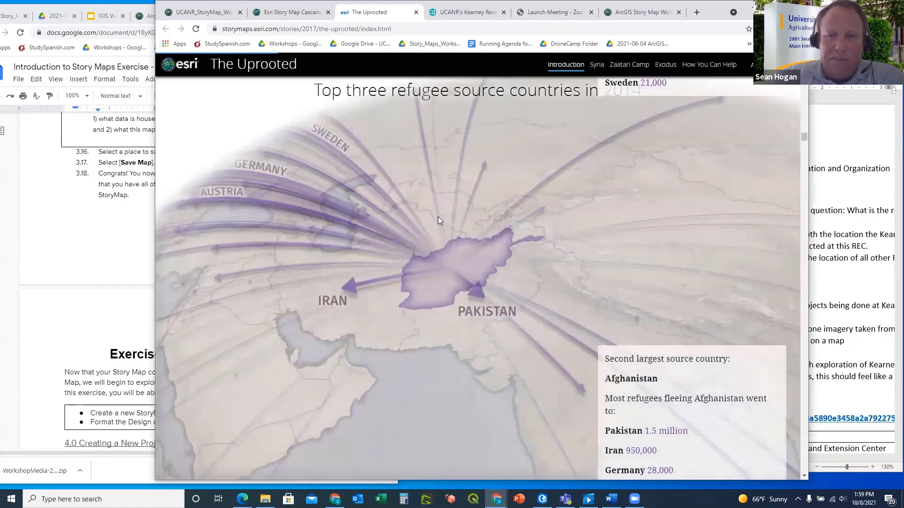
{"action": "scroll", "coordinate": [438, 221], "scroll_direction": "down", "scroll_amount": 5}
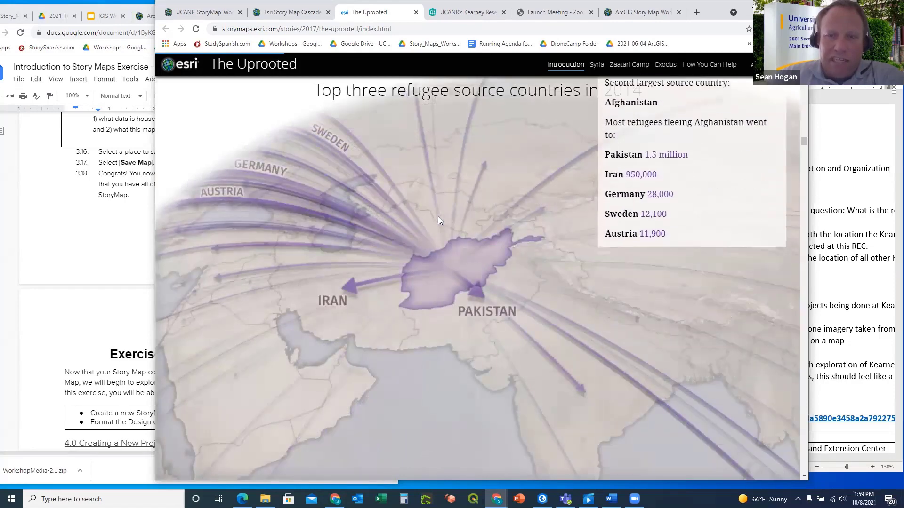
{"action": "scroll", "coordinate": [438, 217], "scroll_direction": "down", "scroll_amount": 5}
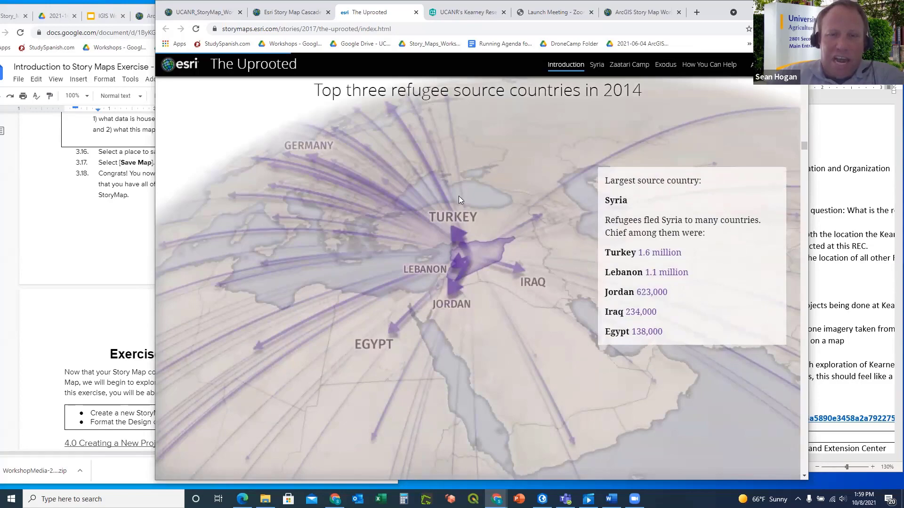
{"action": "scroll", "coordinate": [437, 243], "scroll_direction": "down", "scroll_amount": 5}
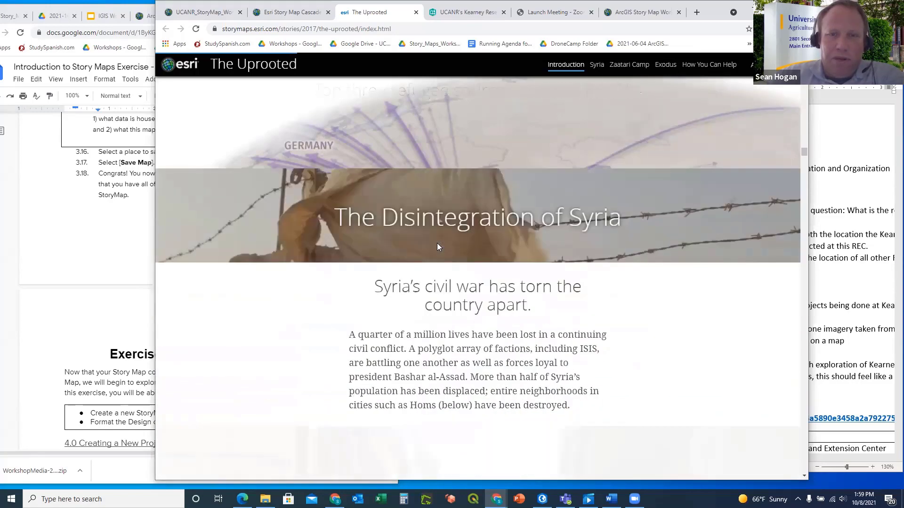
{"action": "scroll", "coordinate": [437, 244], "scroll_direction": "down", "scroll_amount": 10}
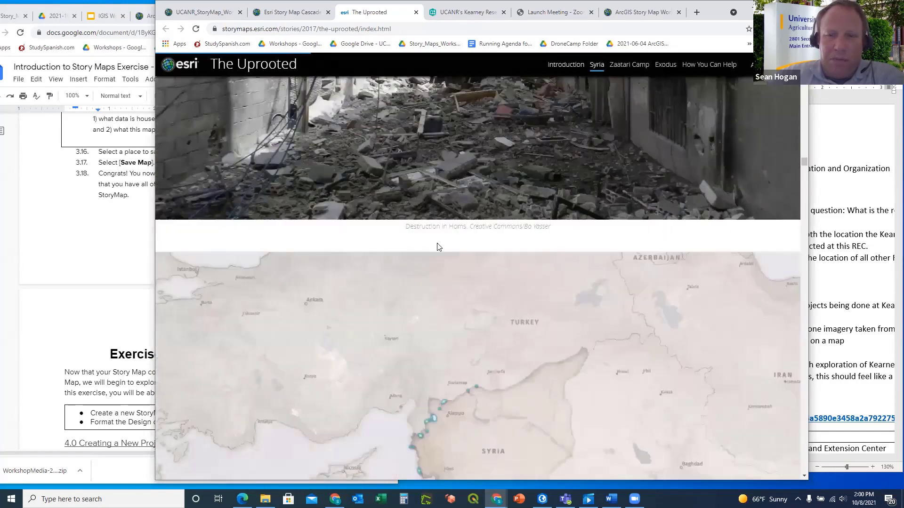
{"action": "scroll", "coordinate": [437, 243], "scroll_direction": "down", "scroll_amount": 10}
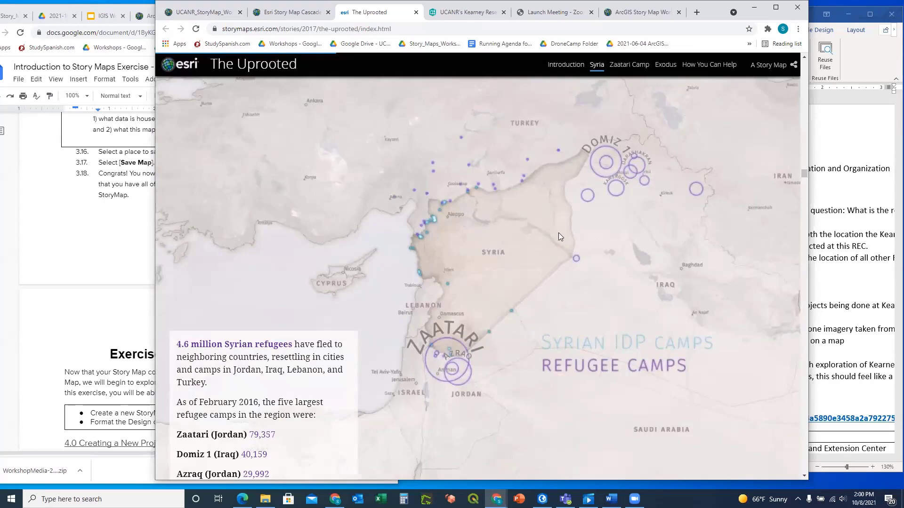
{"action": "scroll", "coordinate": [558, 233], "scroll_direction": "down", "scroll_amount": 10}
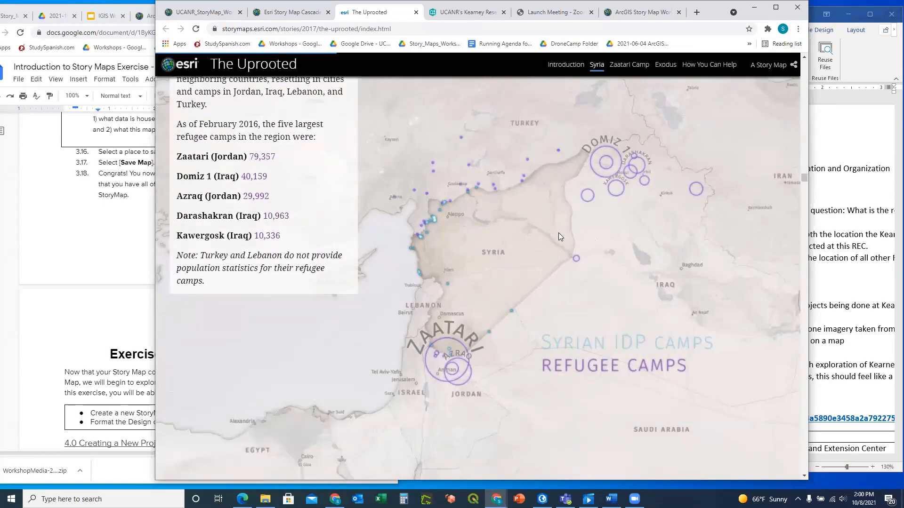
{"action": "scroll", "coordinate": [558, 232], "scroll_direction": "down", "scroll_amount": 5}
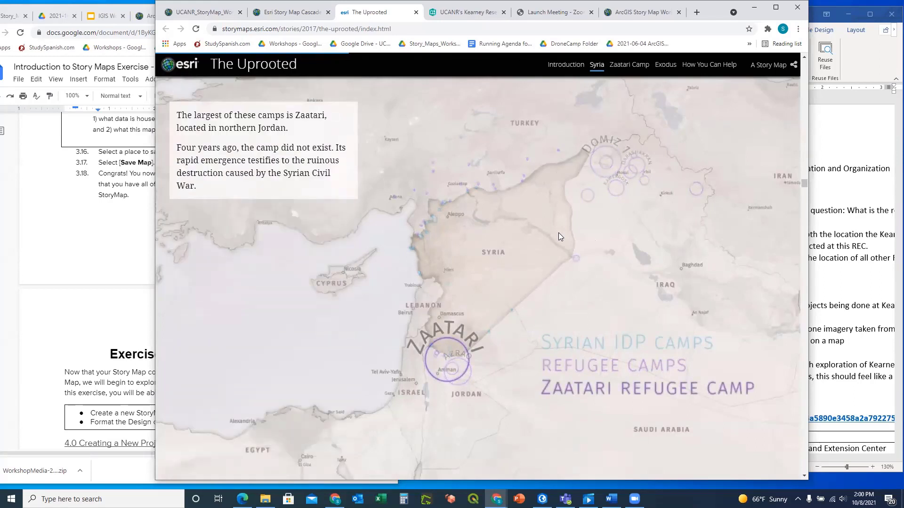
{"action": "scroll", "coordinate": [558, 232], "scroll_direction": "down", "scroll_amount": 2}
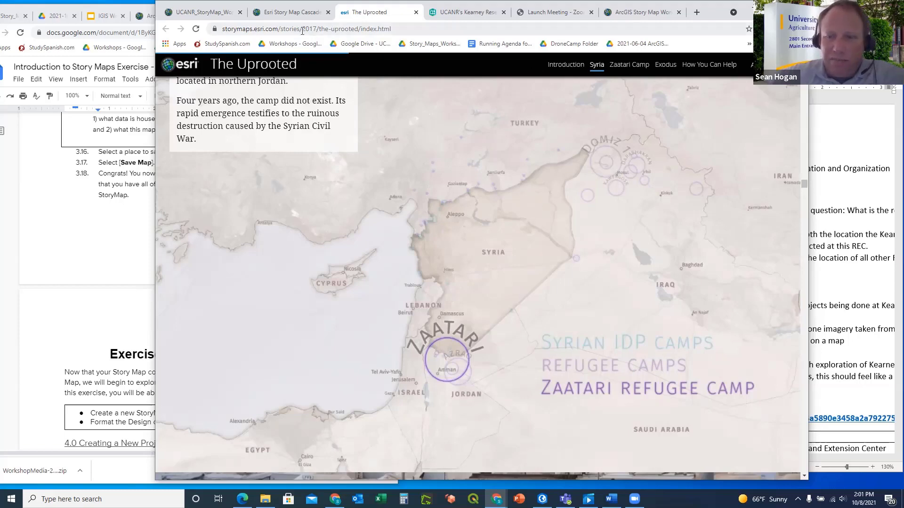
Return to the workshop map tab, close the Cascade details and reposition the web app dialog
{"action": "left_click", "coordinate": [284, 14]}
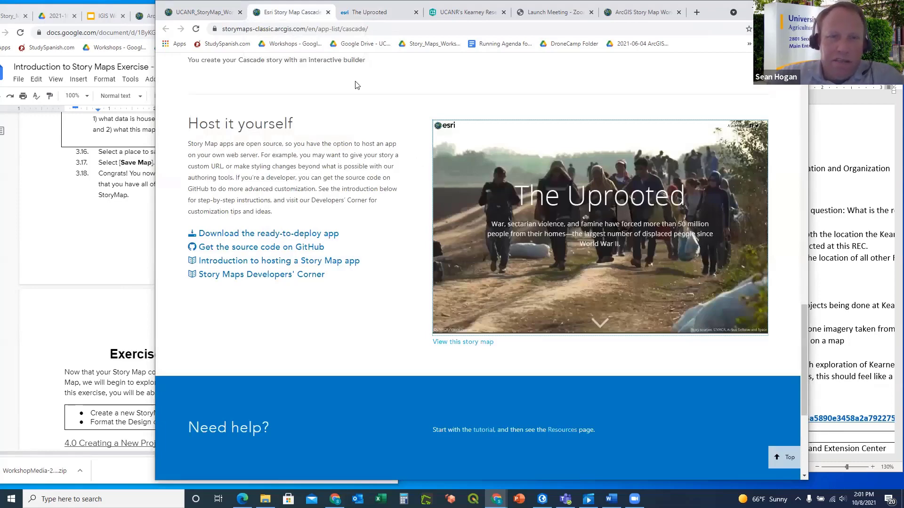
{"action": "left_click", "coordinate": [192, 14]}
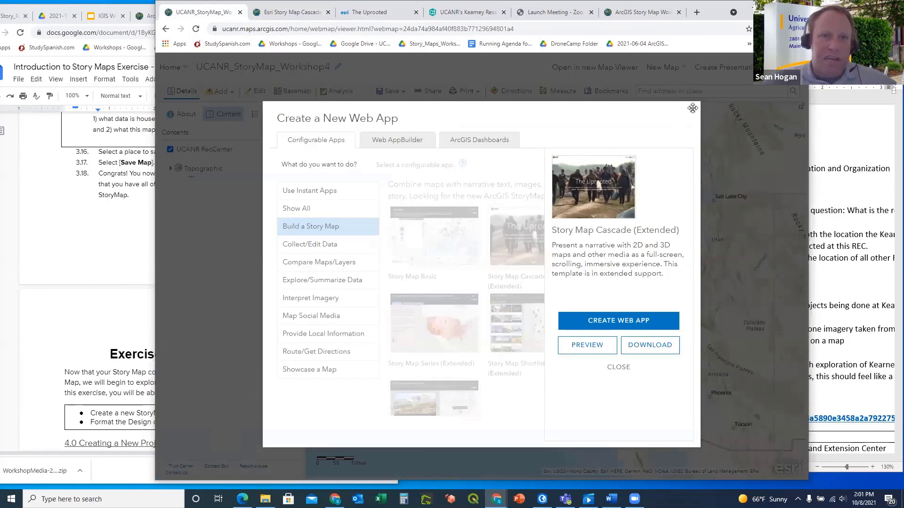
{"action": "left_click", "coordinate": [618, 372]}
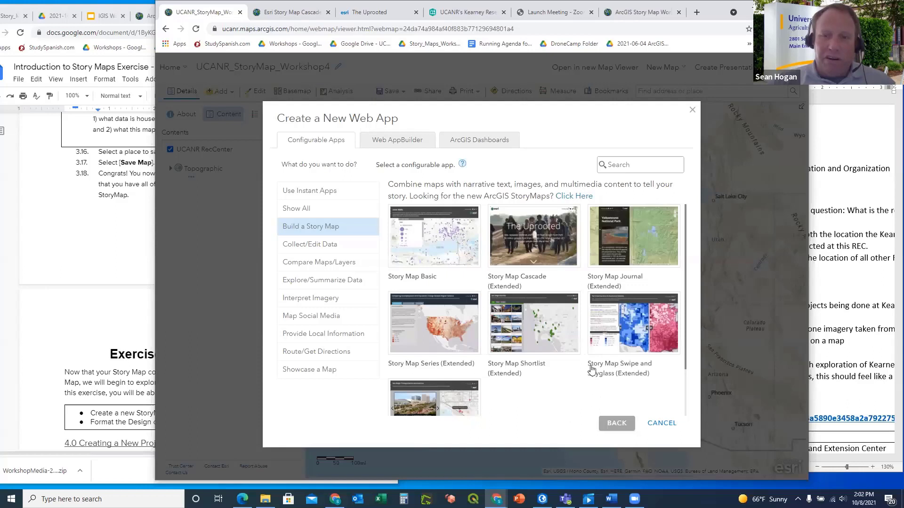
{"action": "left_click_drag", "start_coordinate": [510, 116], "coordinate": [479, 88]}
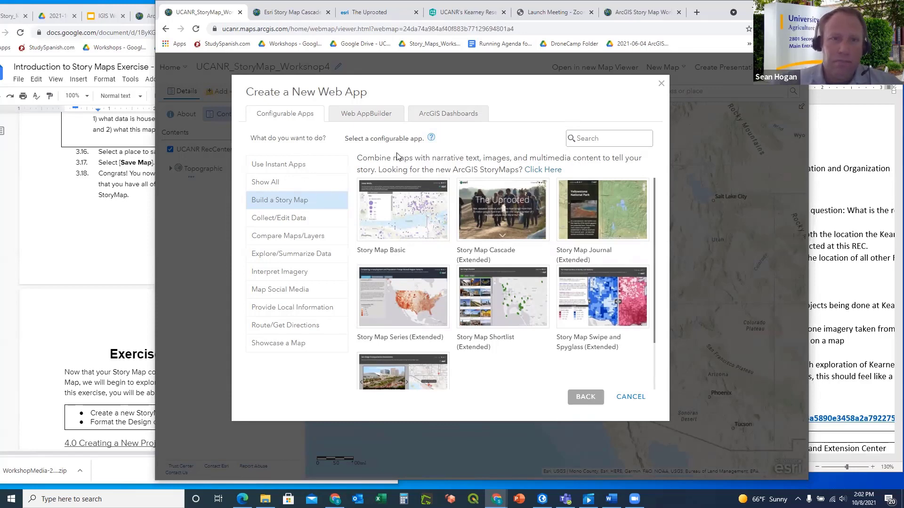
Create a Web AppBuilder app titled UCANR_StoryMap_Workshop4 with tags training and Junk
{"action": "left_click", "coordinate": [370, 120]}
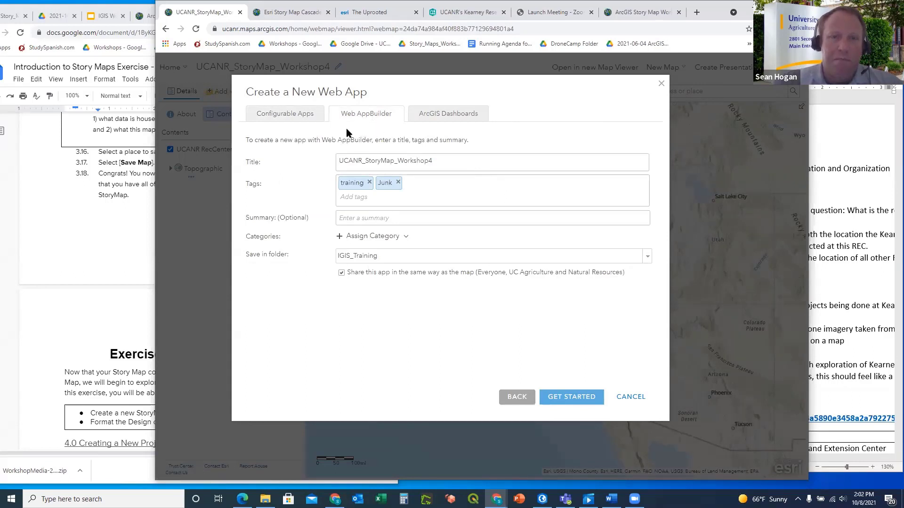
{"action": "left_click", "coordinate": [572, 398]}
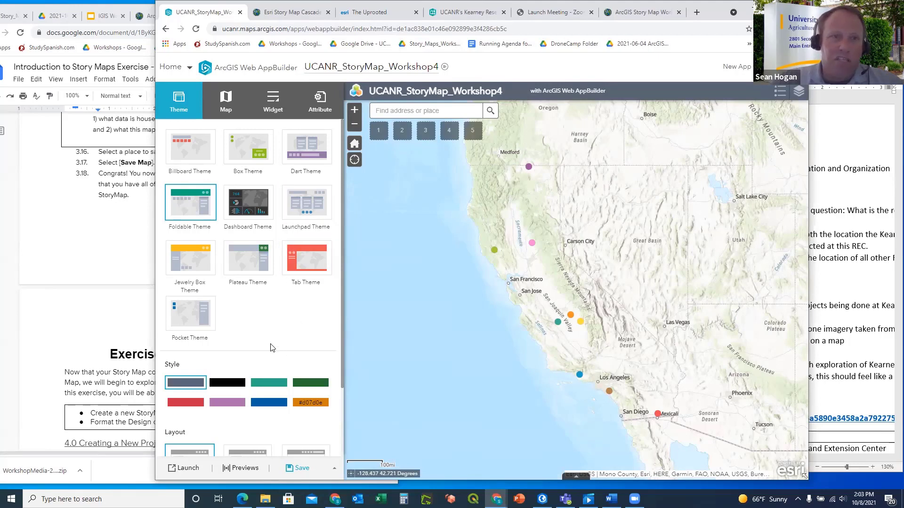
Browse the Choose Widget list in Web AppBuilder and close it without adding any
{"action": "scroll", "coordinate": [254, 322], "scroll_direction": "down", "scroll_amount": 1}
{"action": "scroll", "coordinate": [283, 256], "scroll_direction": "up", "scroll_amount": 1}
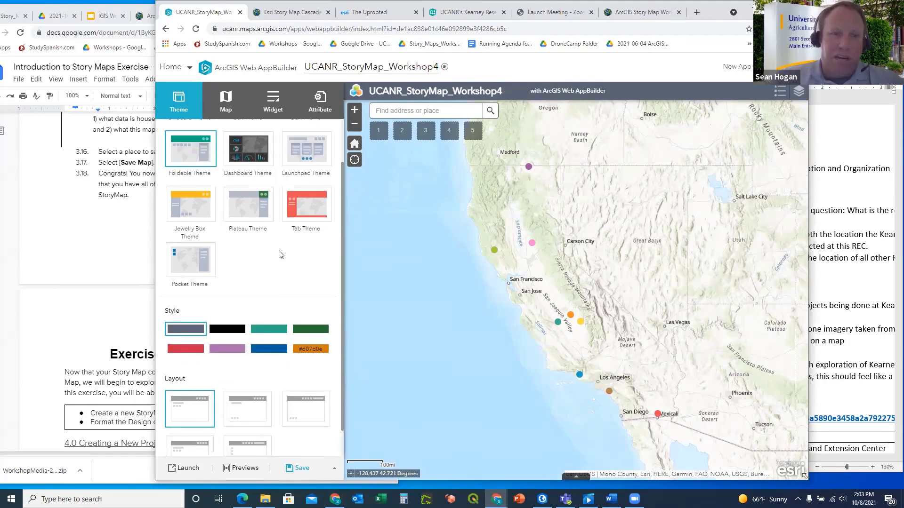
{"action": "left_click", "coordinate": [273, 101]}
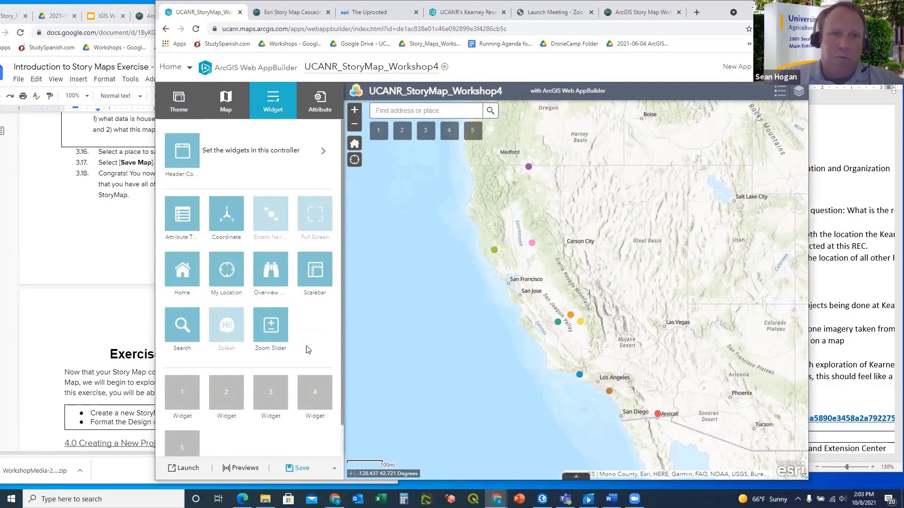
{"action": "left_click", "coordinate": [181, 397]}
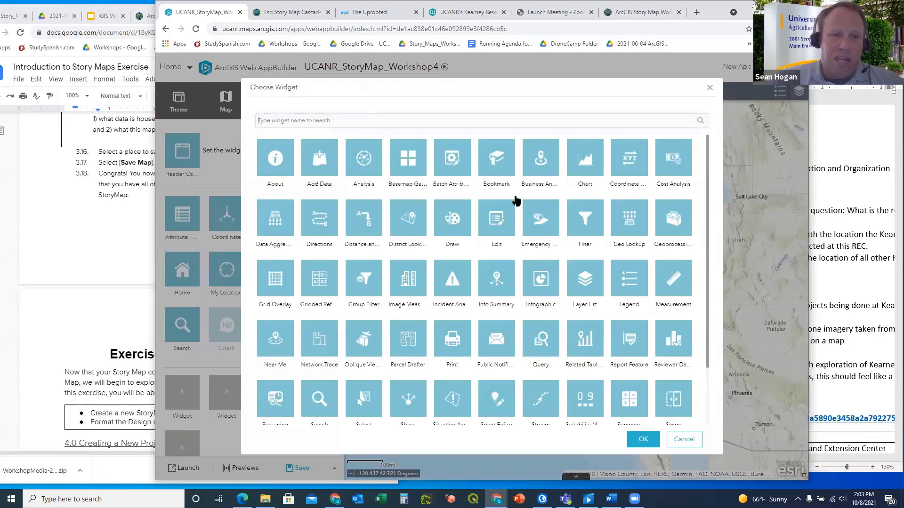
{"action": "scroll", "coordinate": [491, 341], "scroll_direction": "down", "scroll_amount": 2}
{"action": "scroll", "coordinate": [491, 341], "scroll_direction": "up", "scroll_amount": 2}
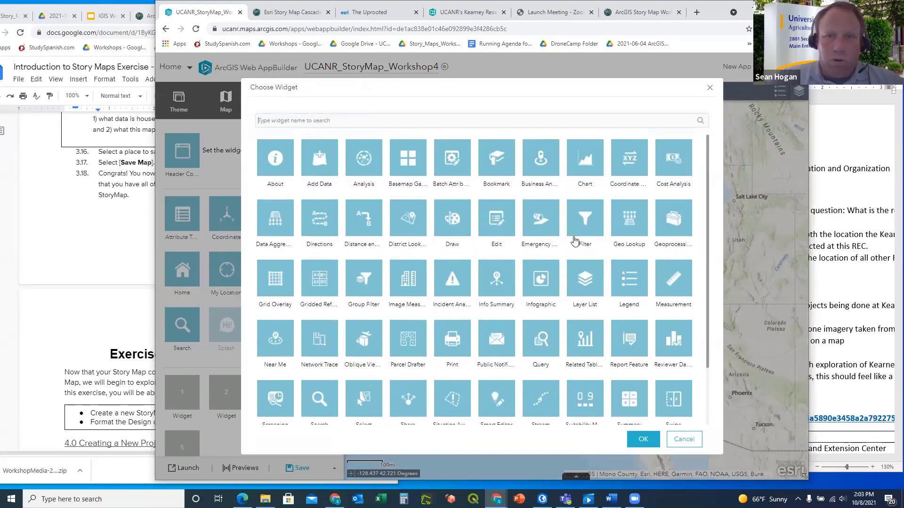
{"action": "left_click", "coordinate": [710, 87]}
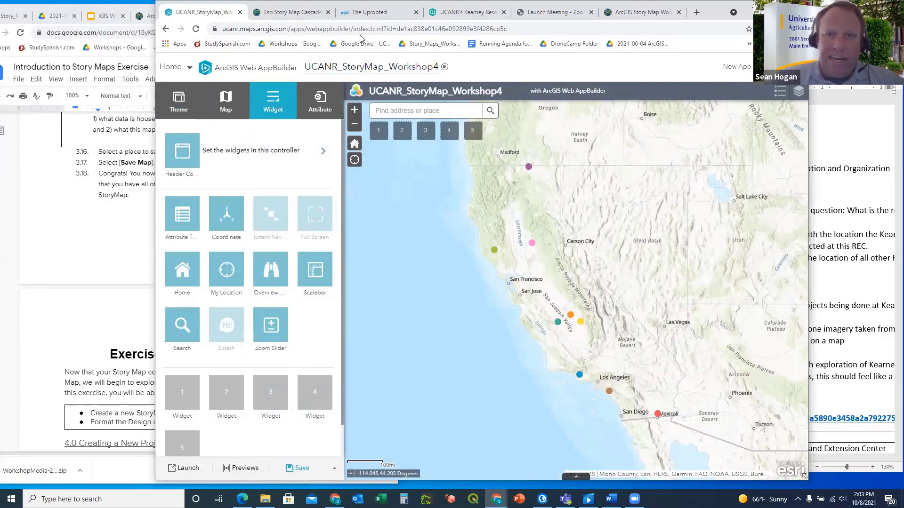
Leave the app builder and return to the UCANR_StoryMap_Workshop4 map in Map Viewer
{"action": "left_click", "coordinate": [166, 29]}
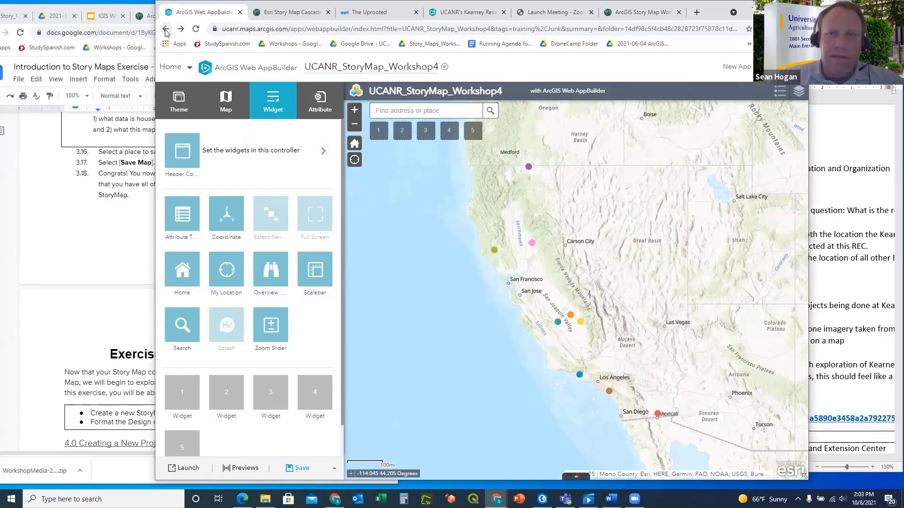
{"action": "left_click", "coordinate": [165, 30]}
{"action": "left_click", "coordinate": [526, 80]}
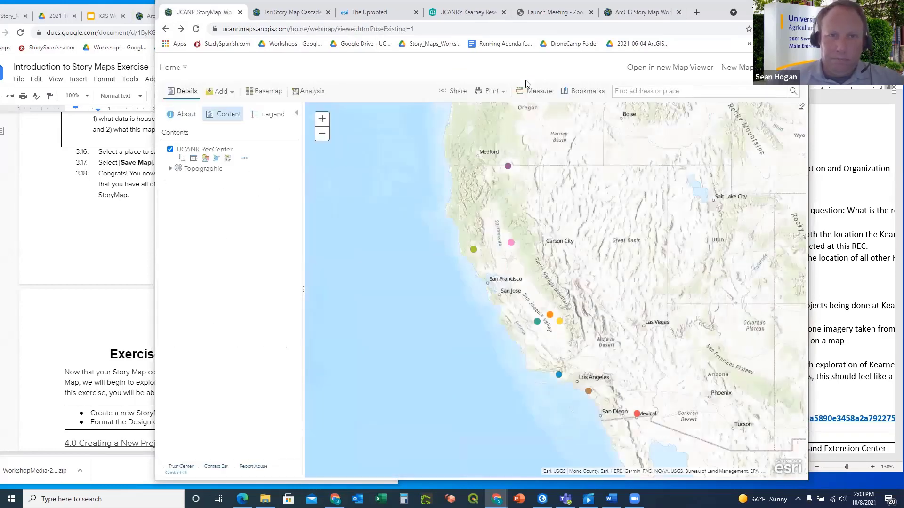
Bring the exercise document forward at Exercise 3: Starting in Story Maps
{"action": "left_click", "coordinate": [108, 264]}
{"action": "scroll", "coordinate": [211, 283], "scroll_direction": "down", "scroll_amount": 5}
{"action": "scroll", "coordinate": [370, 282], "scroll_direction": "up", "scroll_amount": 3}
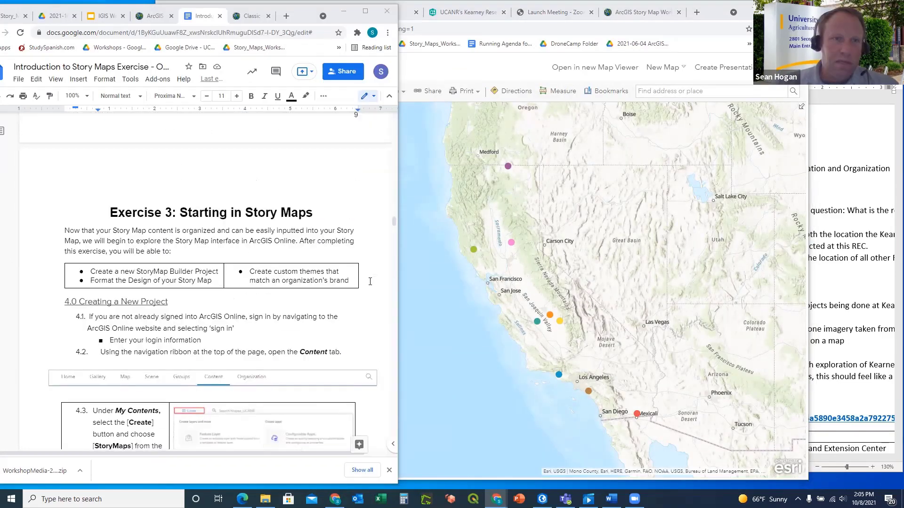
{"action": "scroll", "coordinate": [370, 281], "scroll_direction": "down", "scroll_amount": 2}
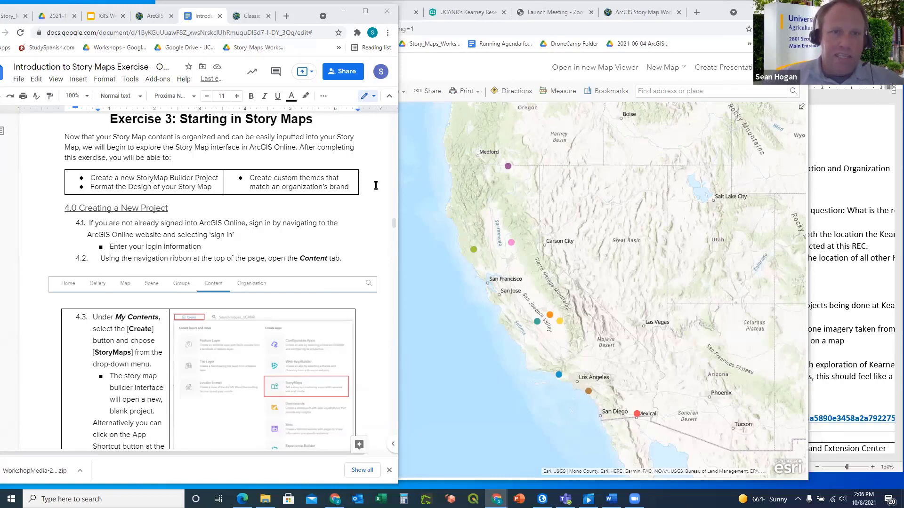
{"action": "scroll", "coordinate": [376, 186], "scroll_direction": "up", "scroll_amount": 1}
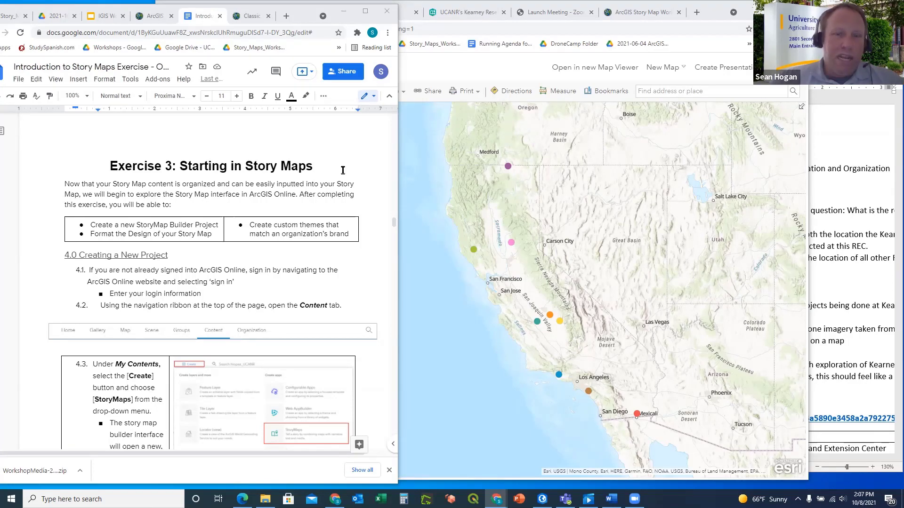
Confirm the UCANR_StoryMap_Workshop4 web map is shared with everyone and UC Agriculture and Natural Resources
{"action": "left_click", "coordinate": [469, 72]}
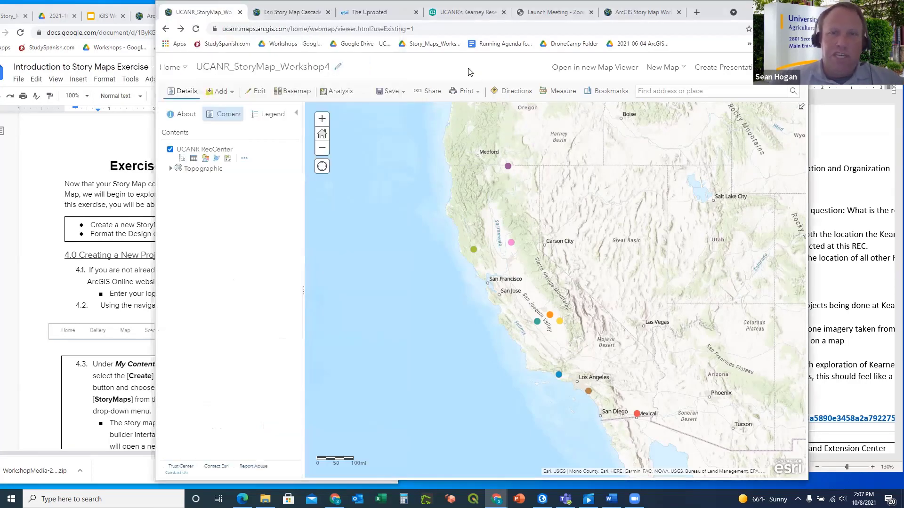
{"action": "left_click", "coordinate": [393, 94]}
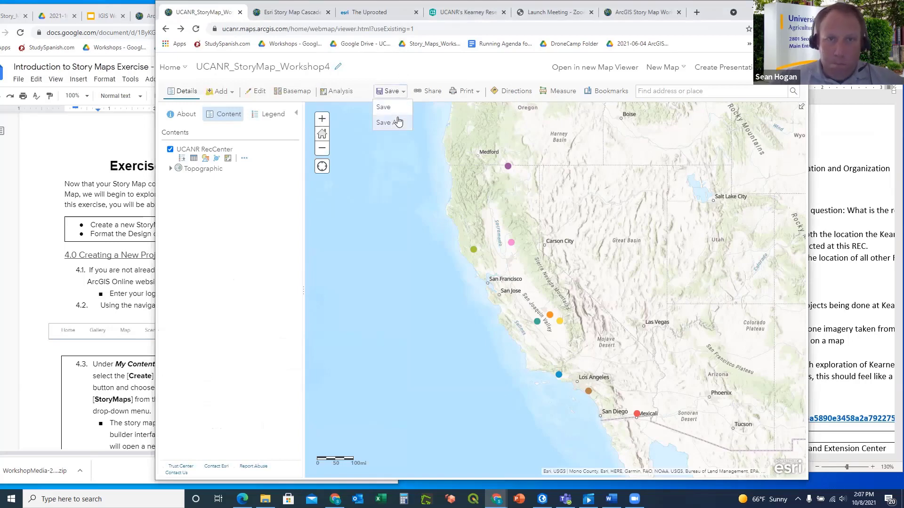
{"action": "left_click", "coordinate": [432, 91]}
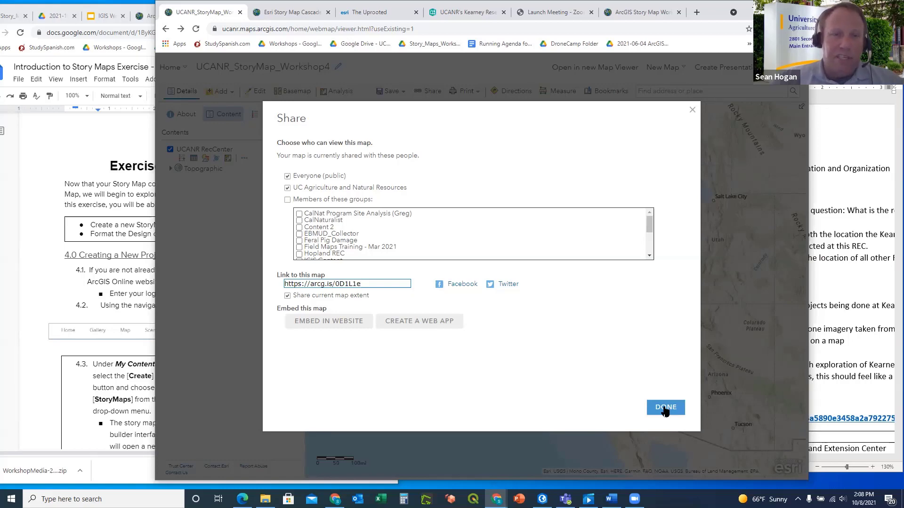
{"action": "left_click", "coordinate": [665, 408]}
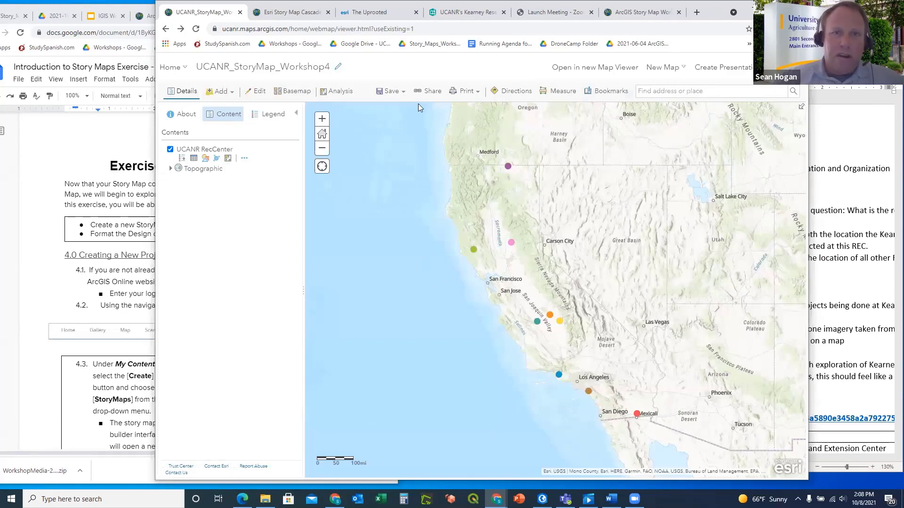
Open the UCANR_StoryMap_Workshop4 item from My Content, verify its public sharing, and return to IGIS_Training
{"action": "left_click", "coordinate": [185, 69]}
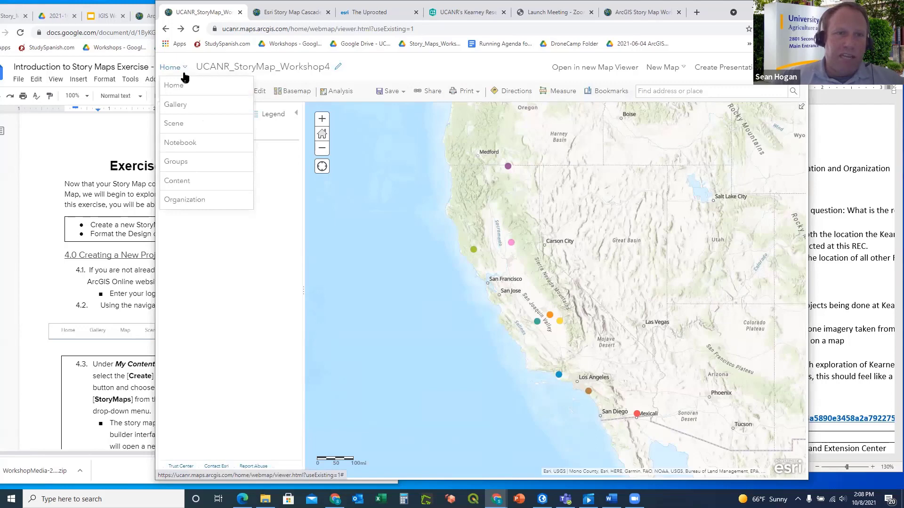
{"action": "left_click", "coordinate": [183, 186]}
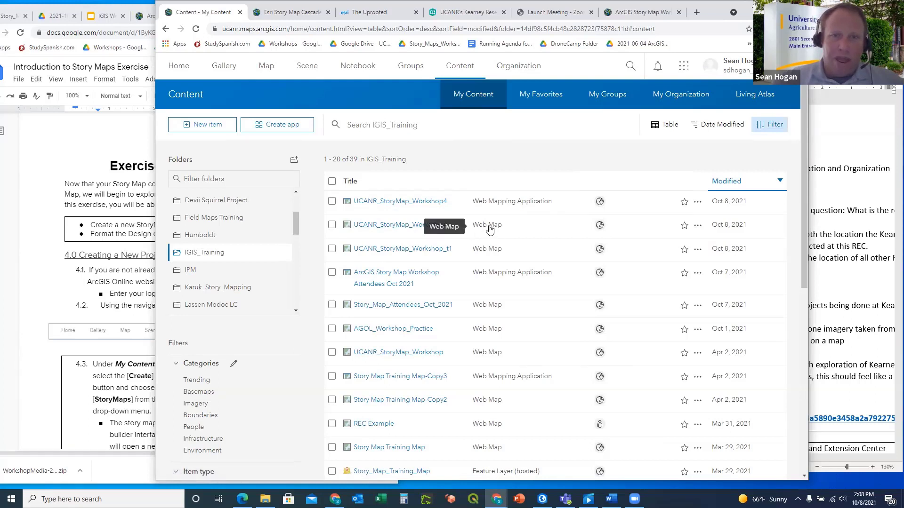
{"action": "left_click", "coordinate": [393, 226]}
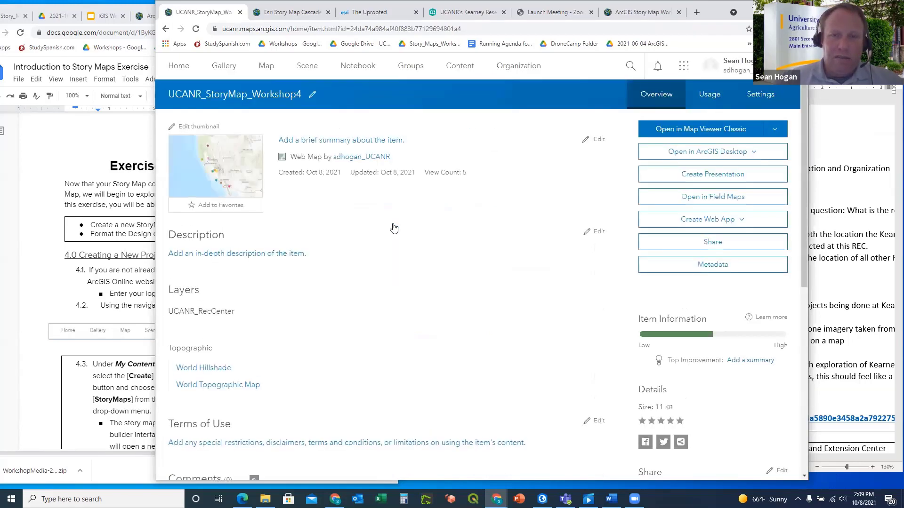
{"action": "left_click", "coordinate": [716, 242]}
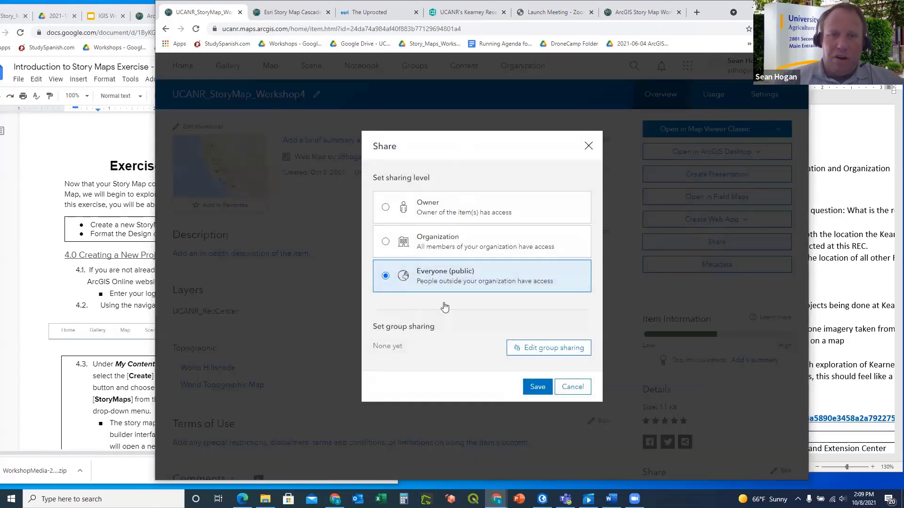
{"action": "left_click", "coordinate": [588, 147]}
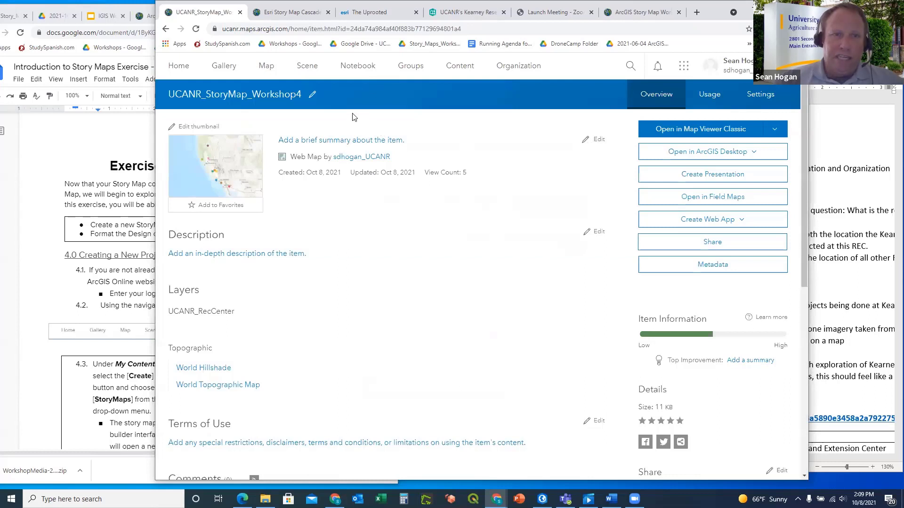
{"action": "left_click", "coordinate": [167, 29]}
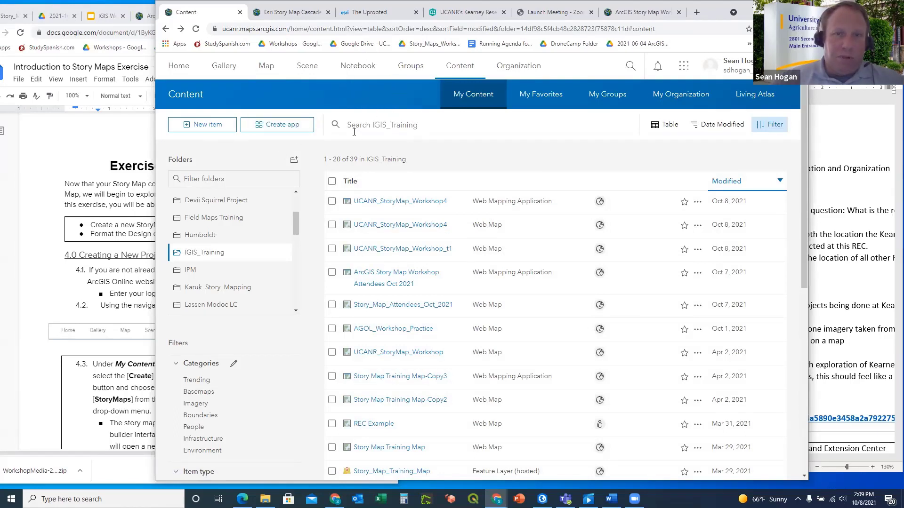
Create a new untitled StoryMaps story from Create app, then go back to My Content
{"action": "left_click", "coordinate": [279, 126]}
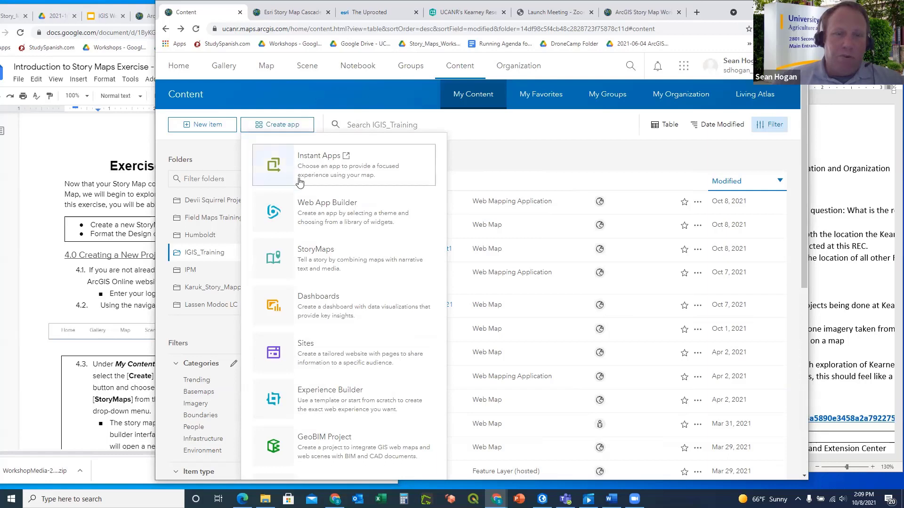
{"action": "left_click", "coordinate": [314, 260]}
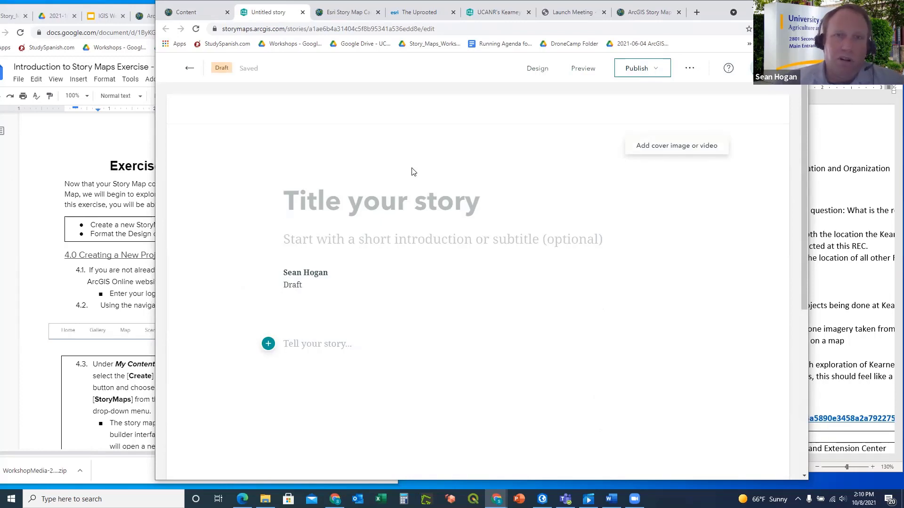
{"action": "left_click", "coordinate": [186, 13]}
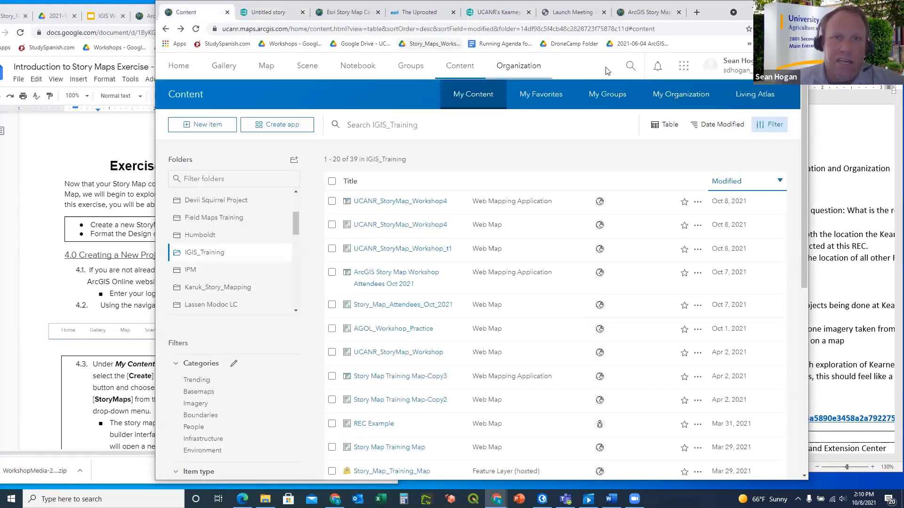
{"action": "left_click", "coordinate": [684, 65]}
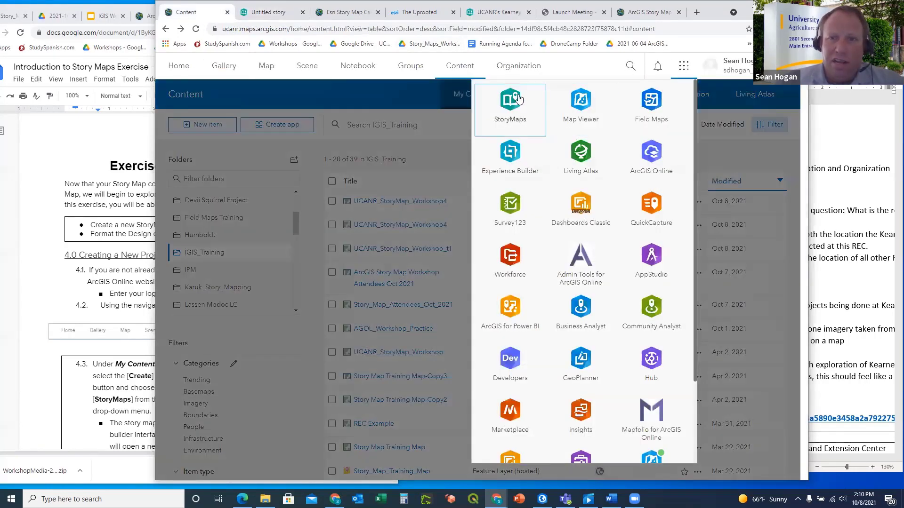
Show the Untitled story editor alongside the Exercise 3 instructions, nudging the browser window right
{"action": "left_click", "coordinate": [268, 15]}
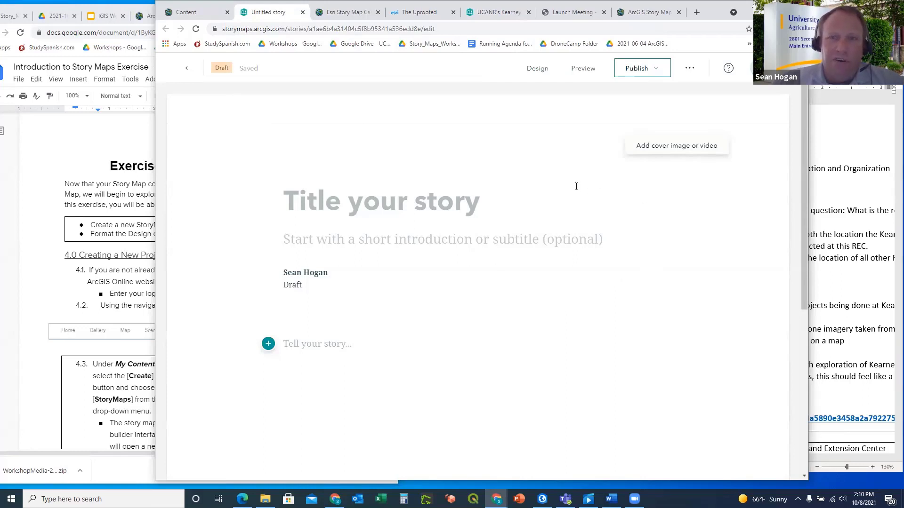
{"action": "left_click", "coordinate": [109, 165]}
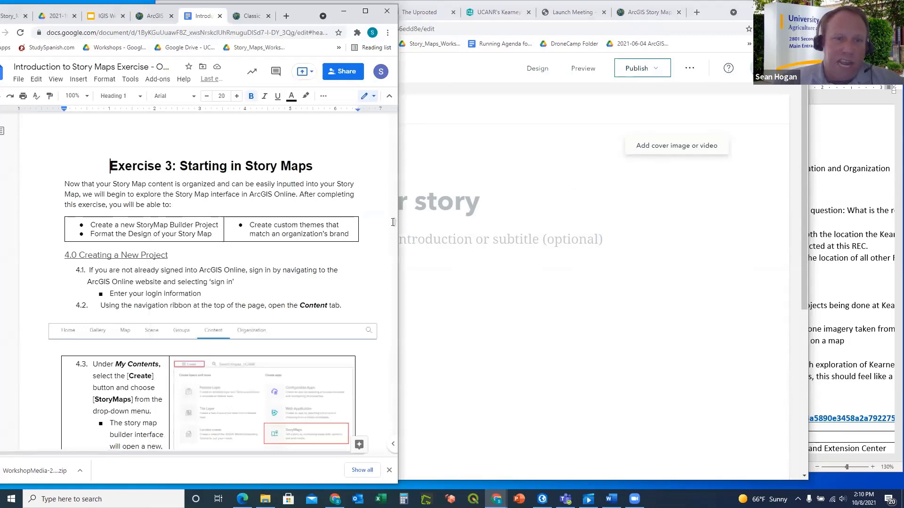
{"action": "left_click", "coordinate": [563, 183]}
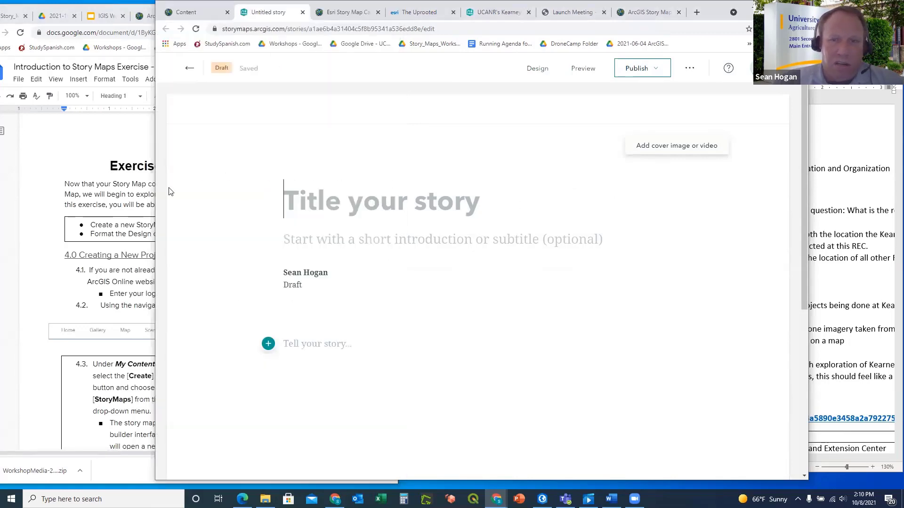
{"action": "left_click", "coordinate": [119, 157]}
{"action": "left_click", "coordinate": [168, 155]}
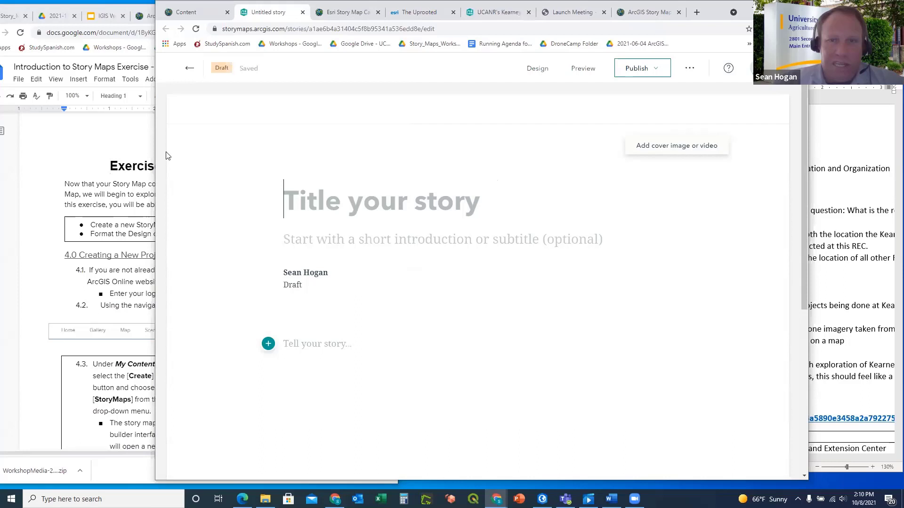
{"action": "left_click", "coordinate": [125, 143]}
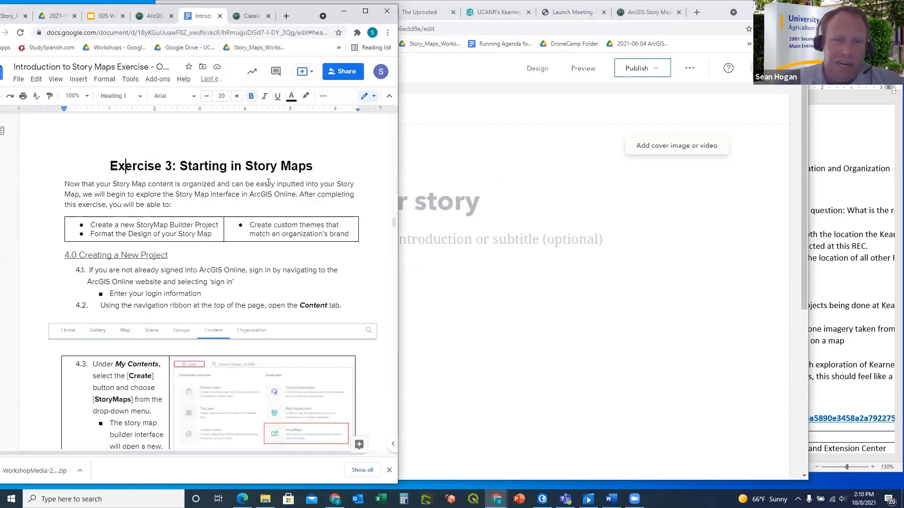
{"action": "left_click", "coordinate": [540, 191]}
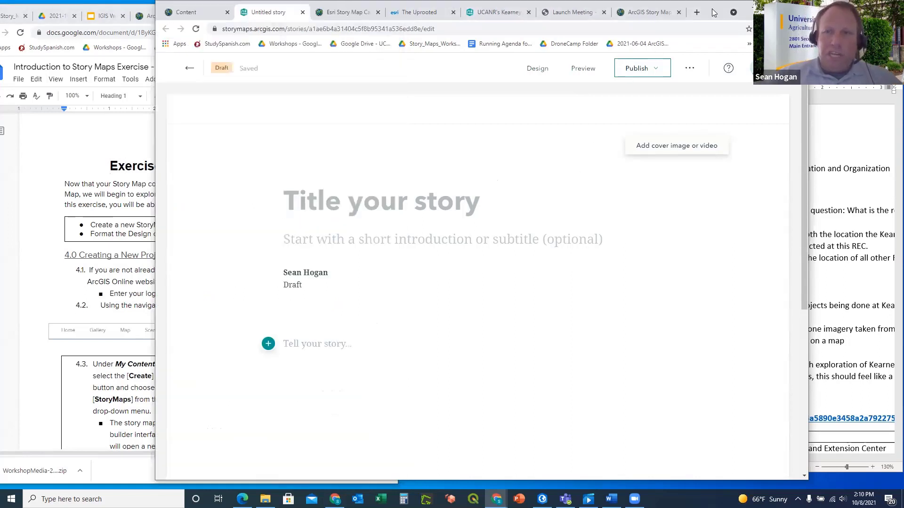
{"action": "left_click_drag", "start_coordinate": [717, 13], "coordinate": [736, 21]}
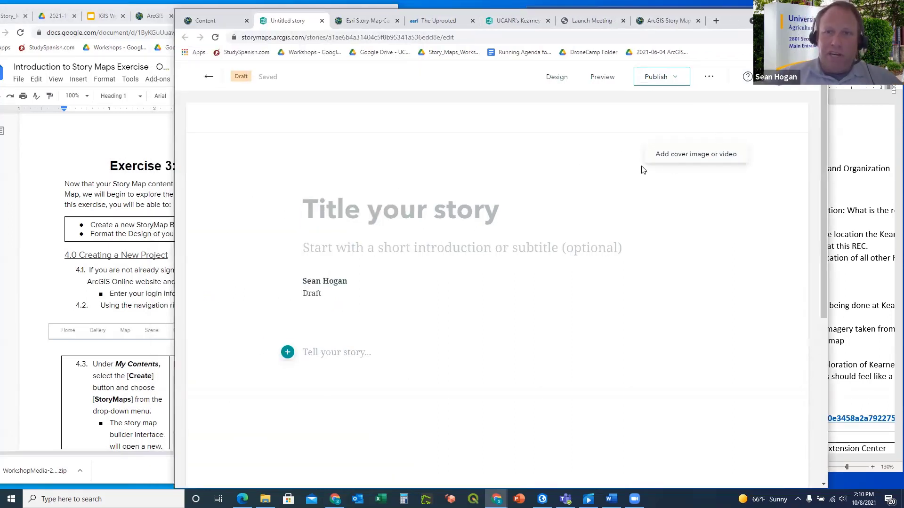
Set the story cover to the Full (full-bleed) layout in the Design settings
{"action": "left_click", "coordinate": [557, 78]}
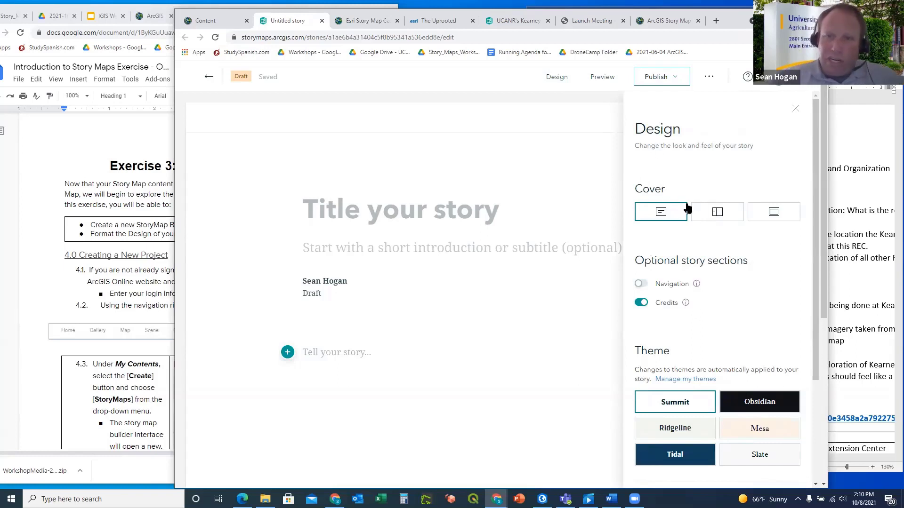
{"action": "left_click", "coordinate": [774, 213]}
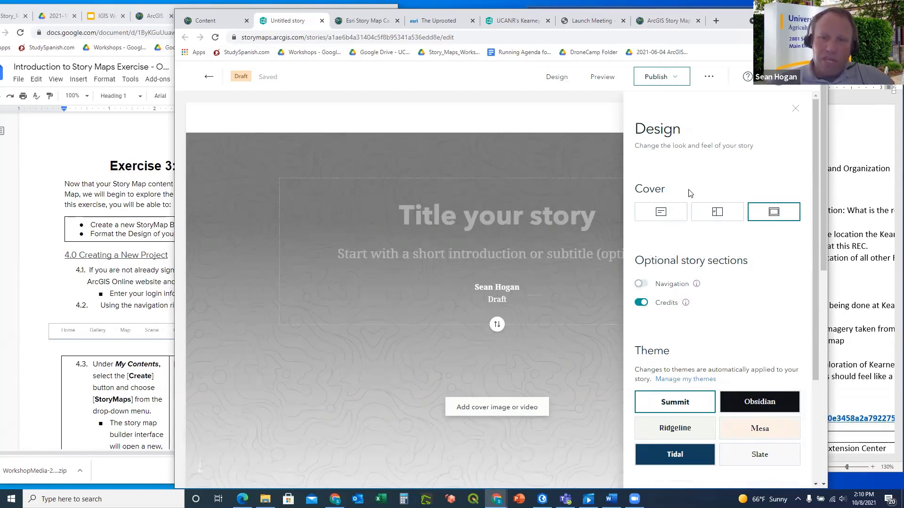
{"action": "scroll", "coordinate": [690, 195], "scroll_direction": "down", "scroll_amount": 1}
{"action": "scroll", "coordinate": [690, 195], "scroll_direction": "down", "scroll_amount": 2}
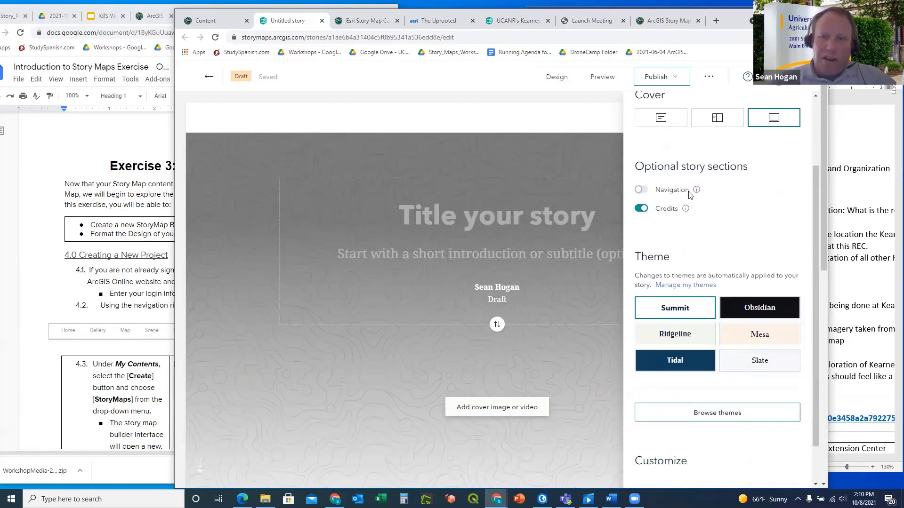
Turn on Navigation under Optional story sections
{"action": "left_click", "coordinate": [48, 273]}
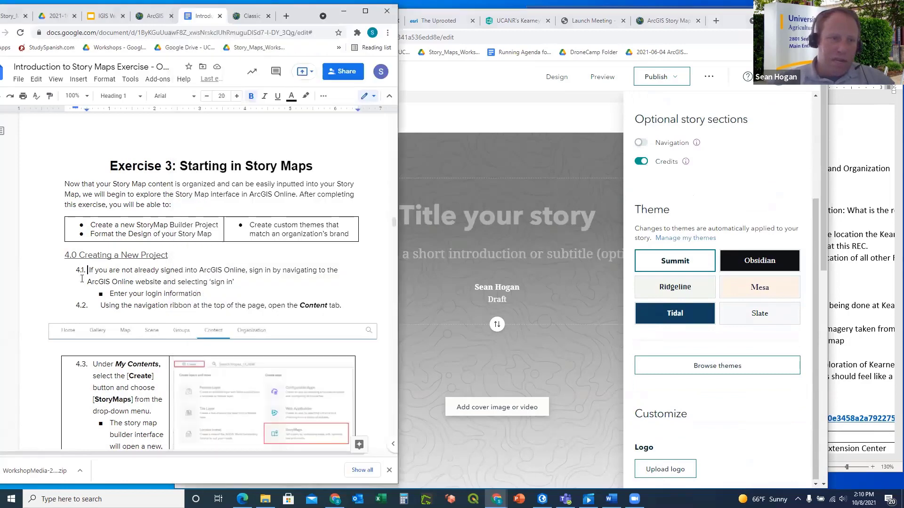
{"action": "scroll", "coordinate": [187, 237], "scroll_direction": "down", "scroll_amount": 4}
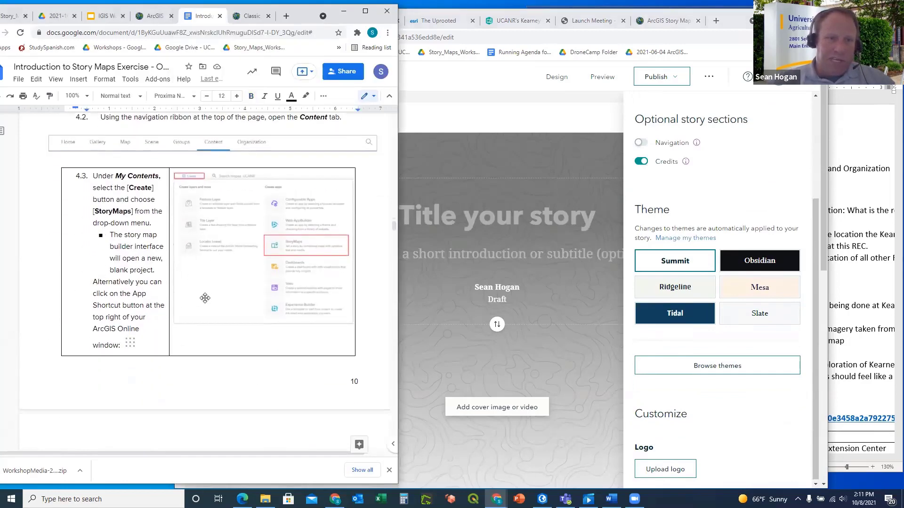
{"action": "scroll", "coordinate": [144, 243], "scroll_direction": "down", "scroll_amount": 6}
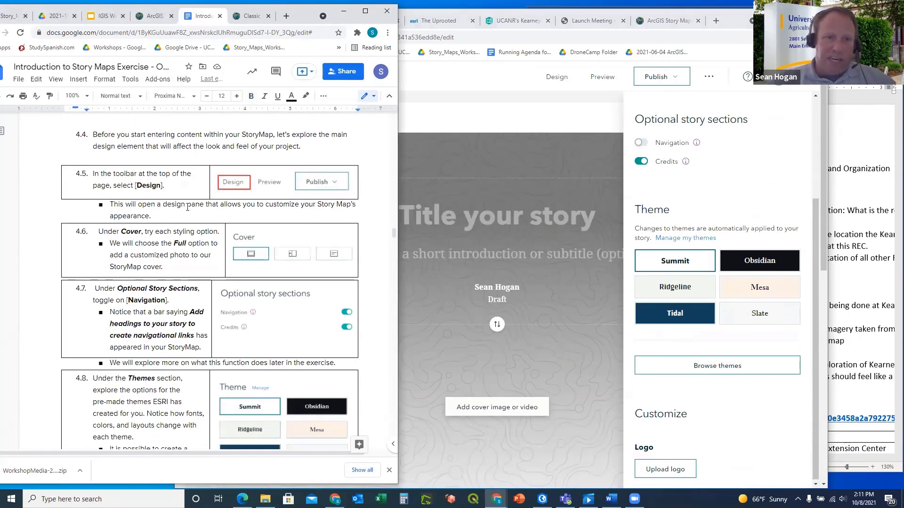
{"action": "scroll", "coordinate": [193, 213], "scroll_direction": "down", "scroll_amount": 1}
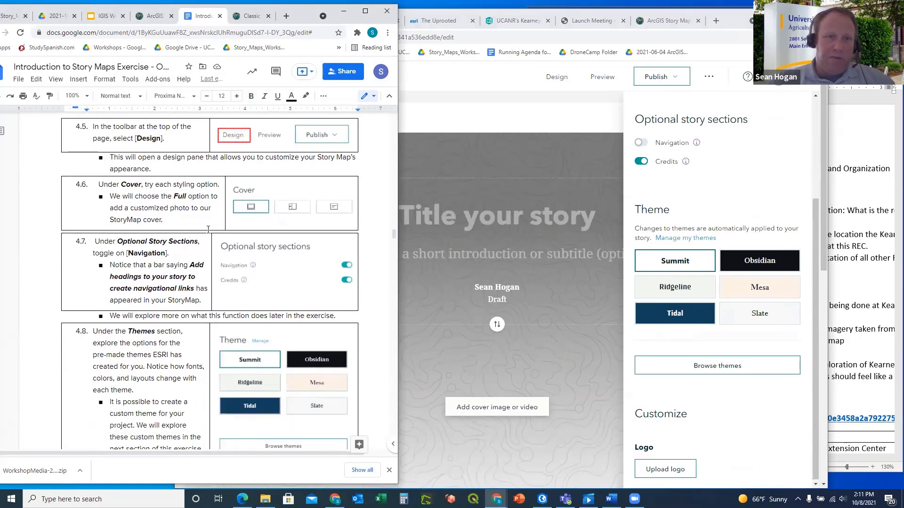
{"action": "scroll", "coordinate": [226, 280], "scroll_direction": "down", "scroll_amount": 1}
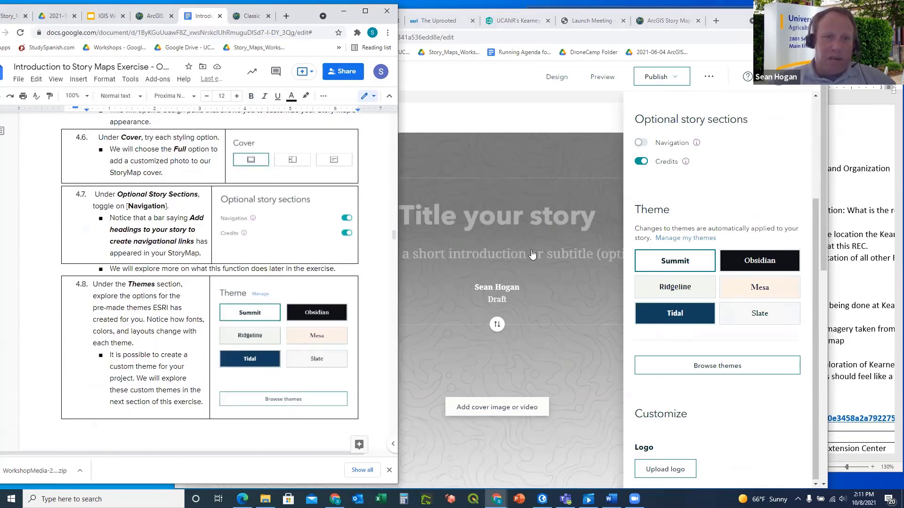
{"action": "left_click", "coordinate": [638, 144]}
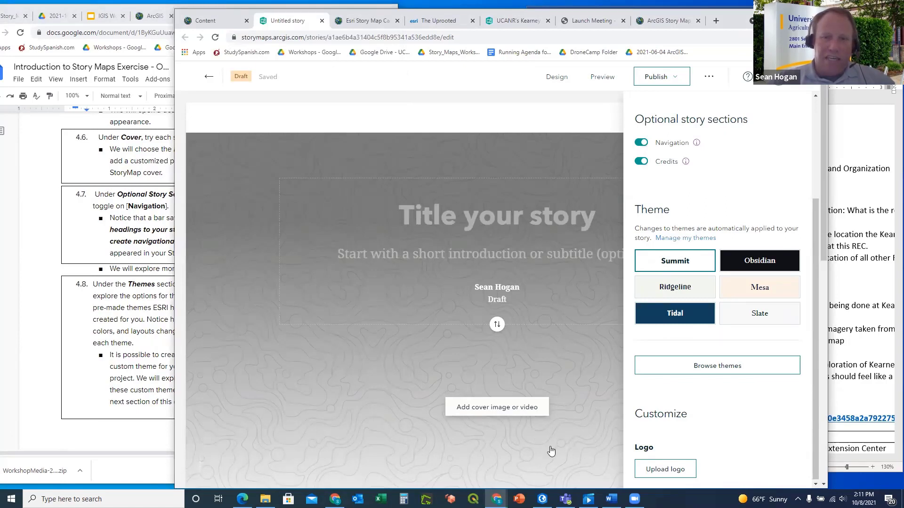
Toggle Navigation off and back on, leaving it enabled
{"action": "scroll", "coordinate": [580, 373], "scroll_direction": "down", "scroll_amount": 1}
{"action": "scroll", "coordinate": [580, 373], "scroll_direction": "down", "scroll_amount": 3}
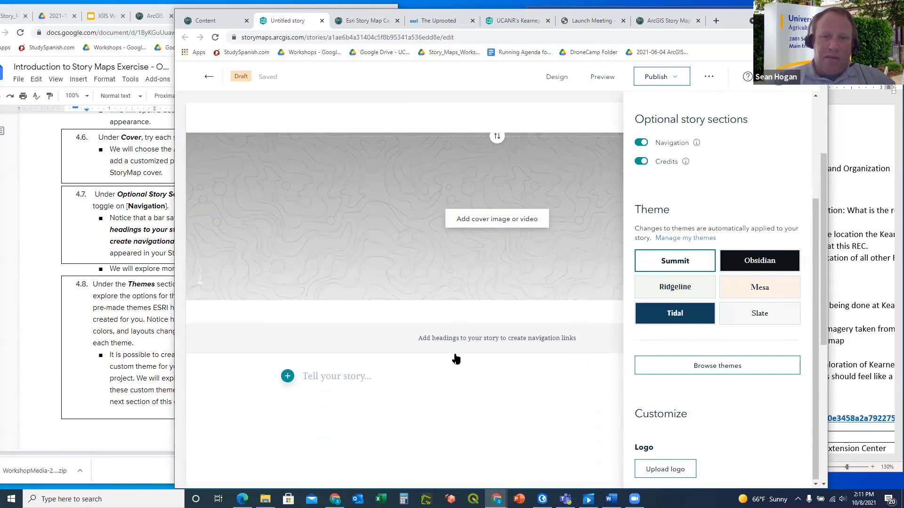
{"action": "left_click", "coordinate": [641, 144]}
{"action": "left_click", "coordinate": [640, 144]}
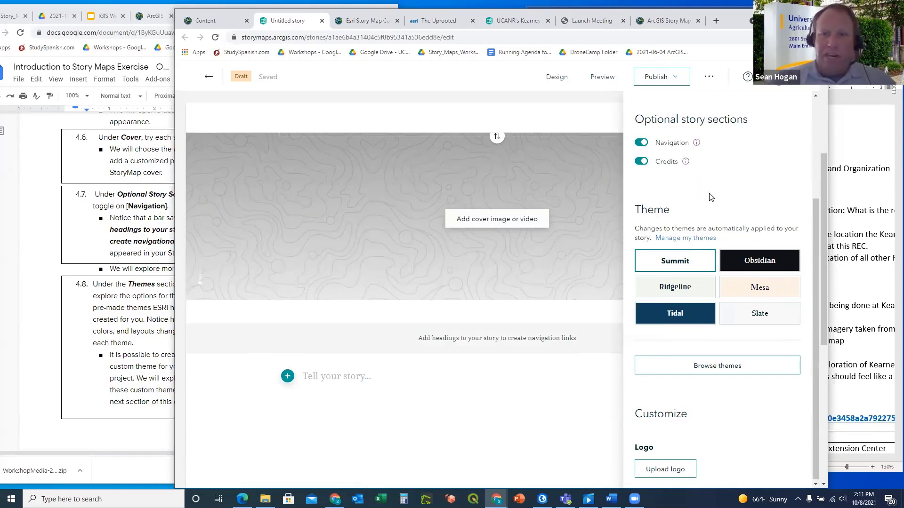
Scroll the workshop instructions down to step 4.9 on uploading the logo
{"action": "left_click", "coordinate": [93, 206]}
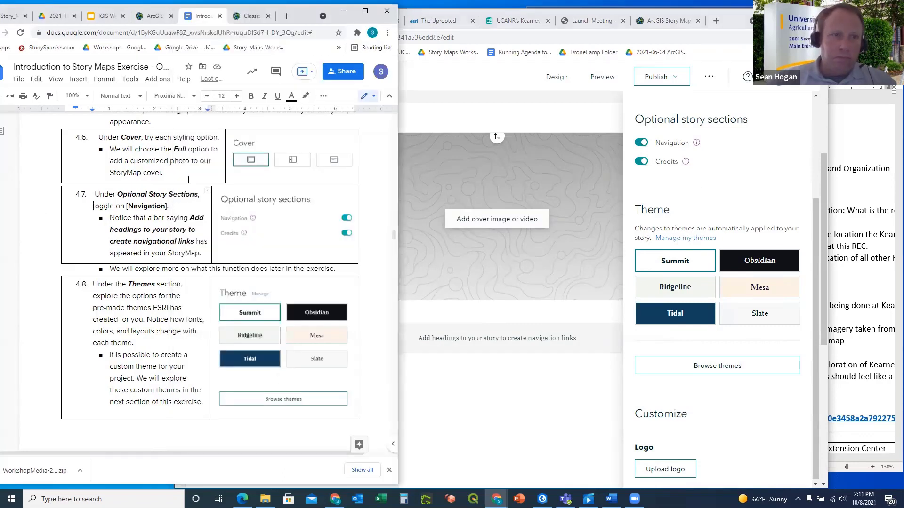
{"action": "scroll", "coordinate": [183, 226], "scroll_direction": "down", "scroll_amount": 1}
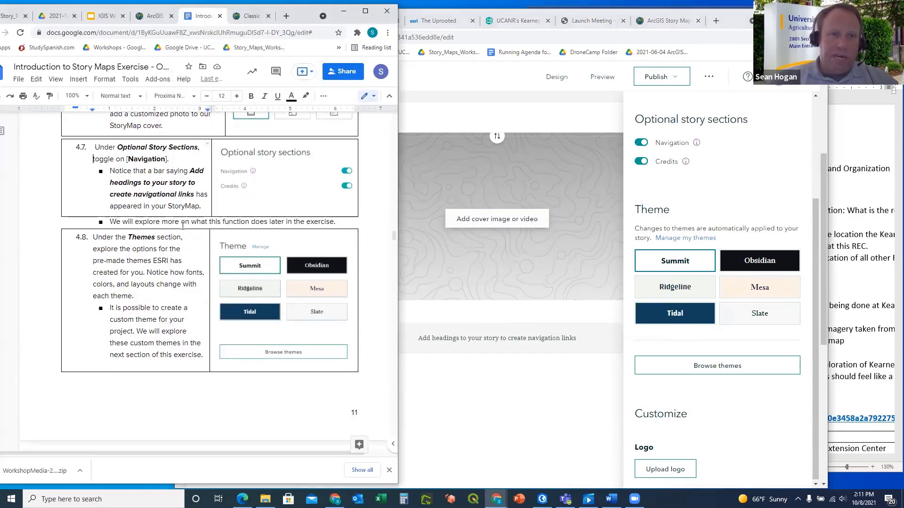
{"action": "scroll", "coordinate": [184, 210], "scroll_direction": "down", "scroll_amount": 2}
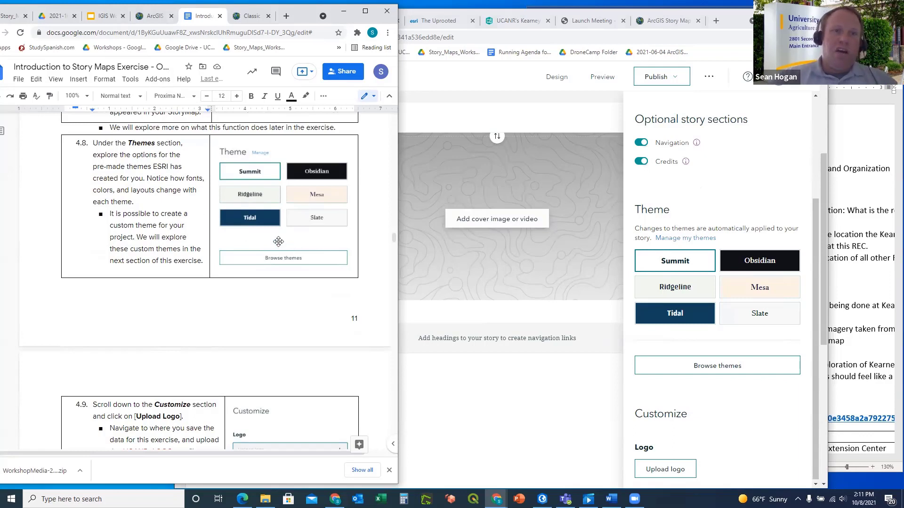
{"action": "scroll", "coordinate": [167, 230], "scroll_direction": "down", "scroll_amount": 1}
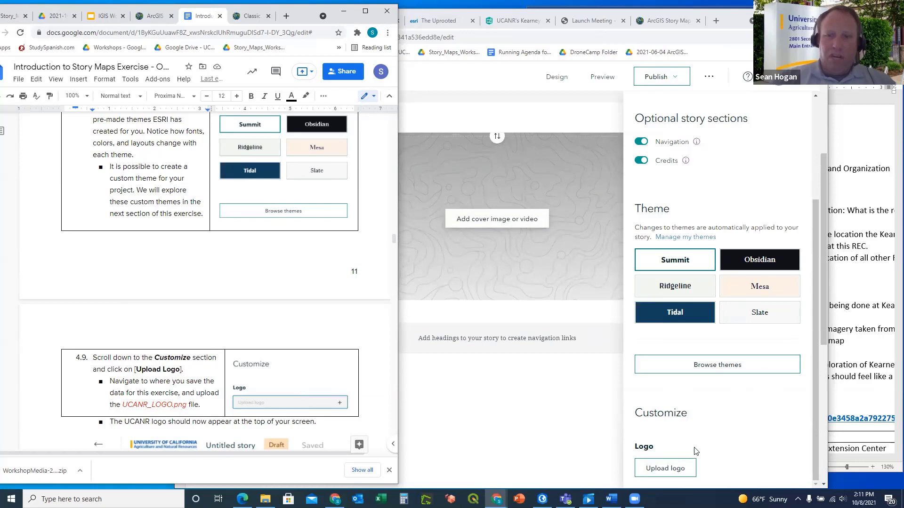
Upload UCANR_LOGO from C:\ArcGIS_Story_Map_Workshop\WorkshopMedia as the story logo
{"action": "left_click", "coordinate": [665, 472]}
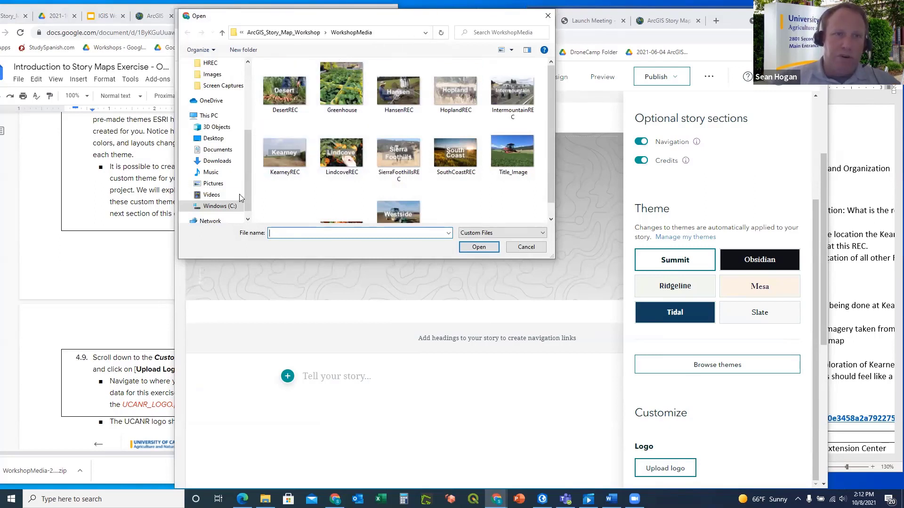
{"action": "left_click", "coordinate": [230, 206]}
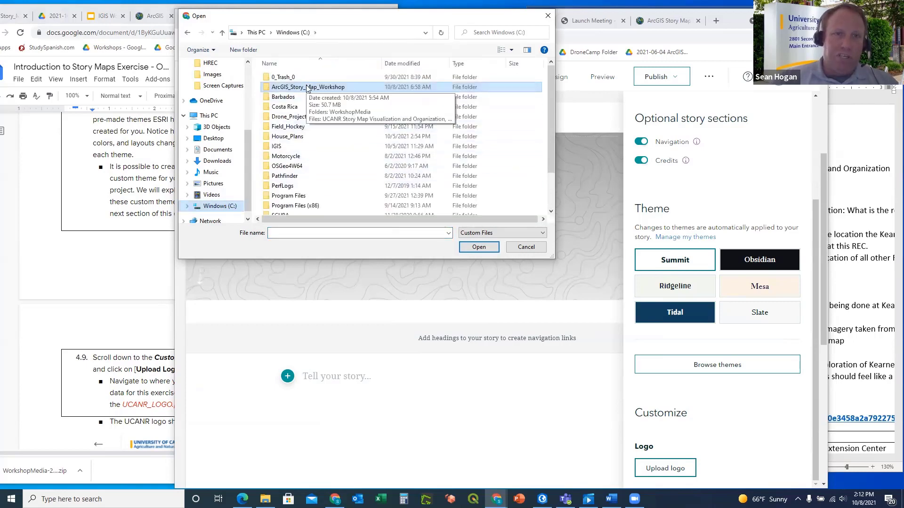
{"action": "double_click", "coordinate": [306, 88]}
{"action": "double_click", "coordinate": [292, 78]}
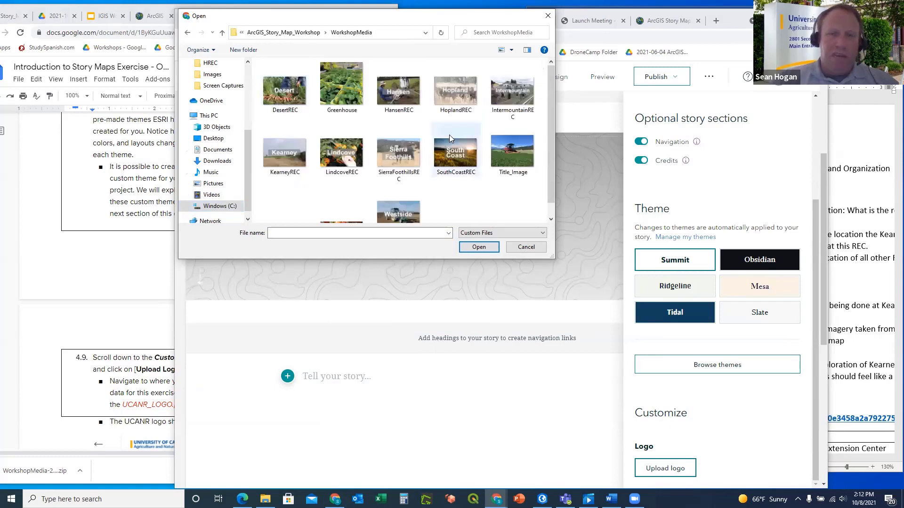
{"action": "scroll", "coordinate": [320, 155], "scroll_direction": "down", "scroll_amount": 1}
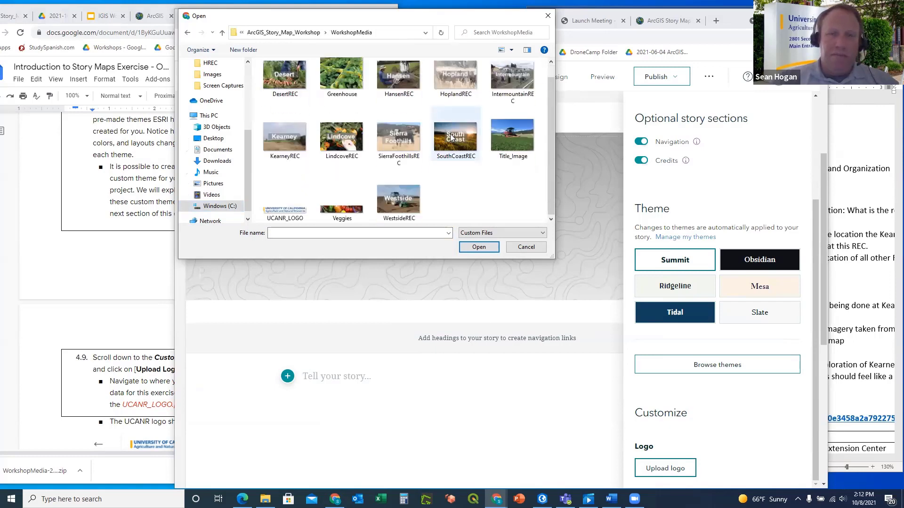
{"action": "left_click", "coordinate": [286, 211]}
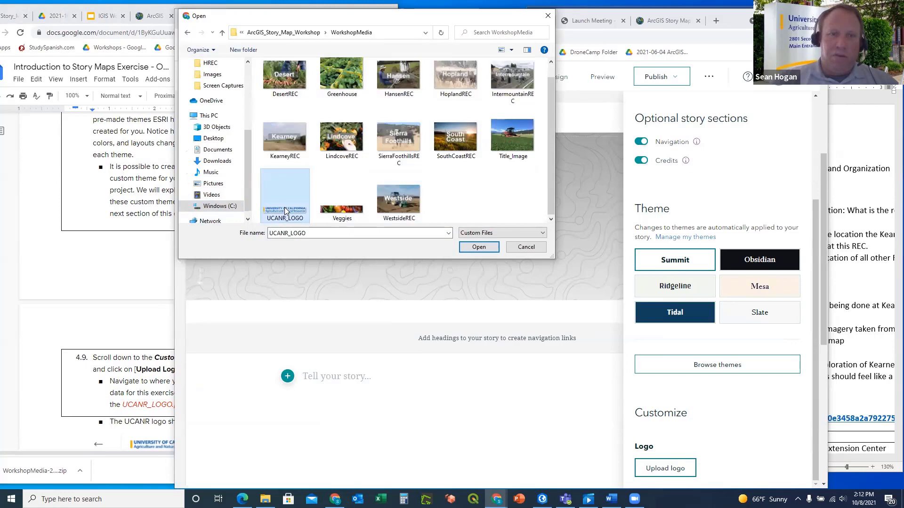
{"action": "left_click", "coordinate": [479, 247]}
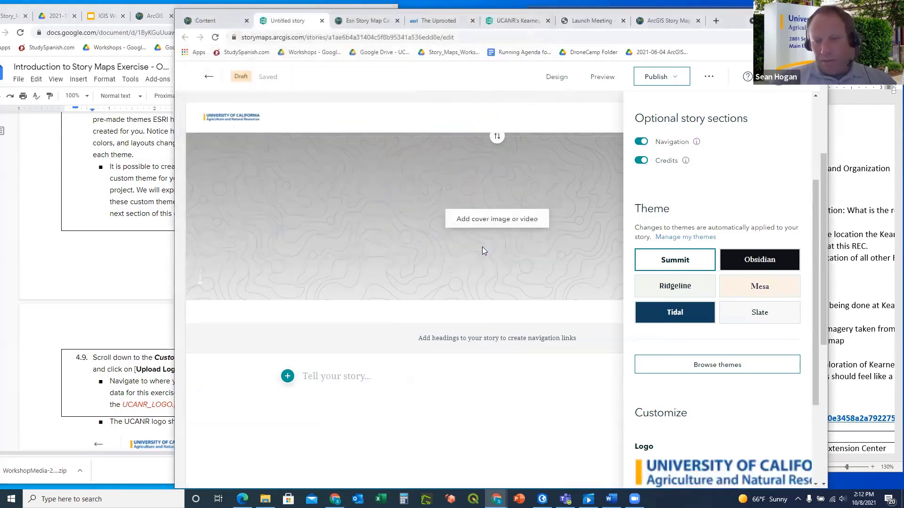
{"action": "scroll", "coordinate": [696, 433], "scroll_direction": "down", "scroll_amount": 3}
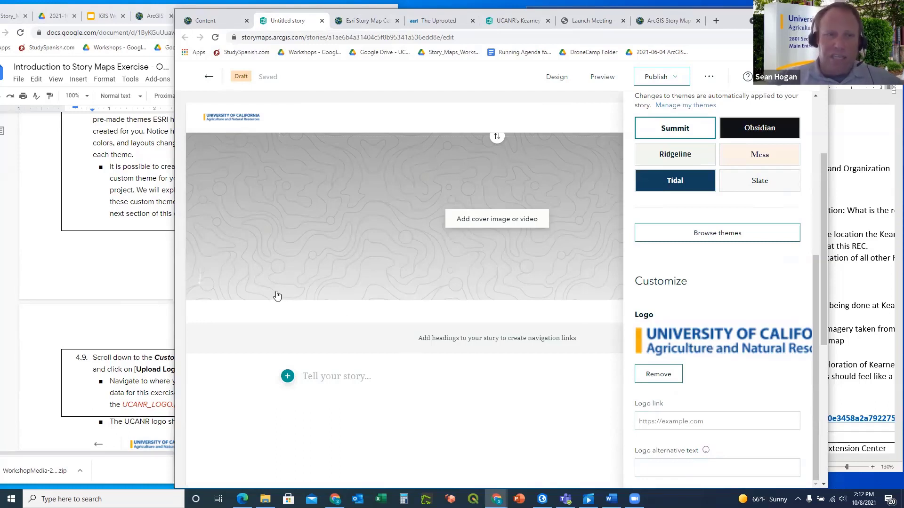
{"action": "left_click", "coordinate": [61, 288]}
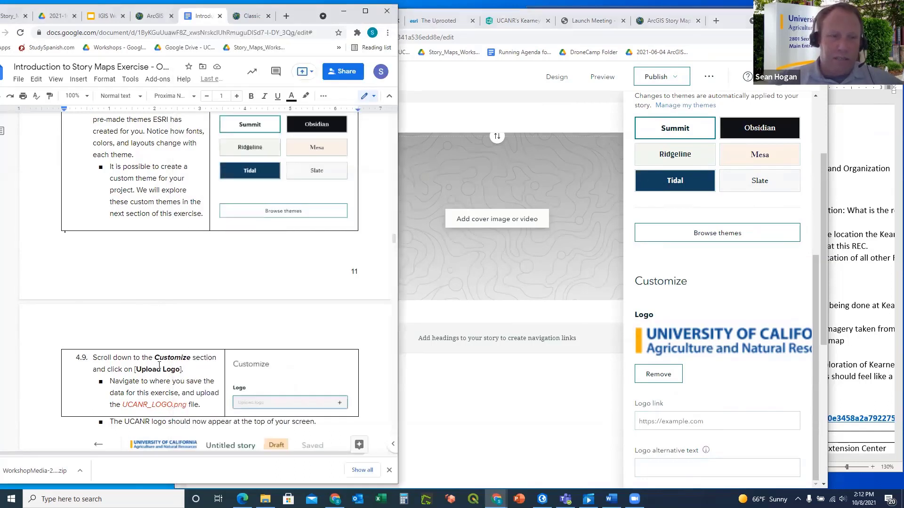
{"action": "scroll", "coordinate": [151, 334], "scroll_direction": "down", "scroll_amount": 2}
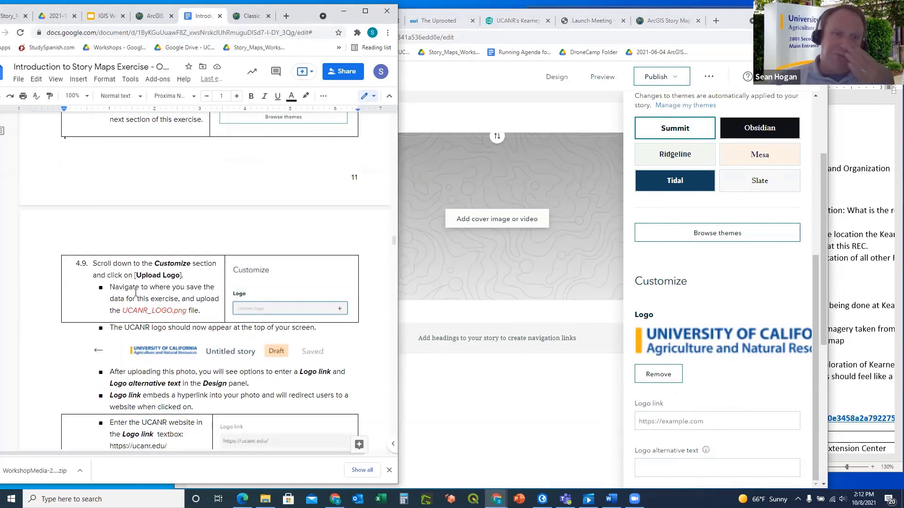
{"action": "scroll", "coordinate": [141, 290], "scroll_direction": "down", "scroll_amount": 2}
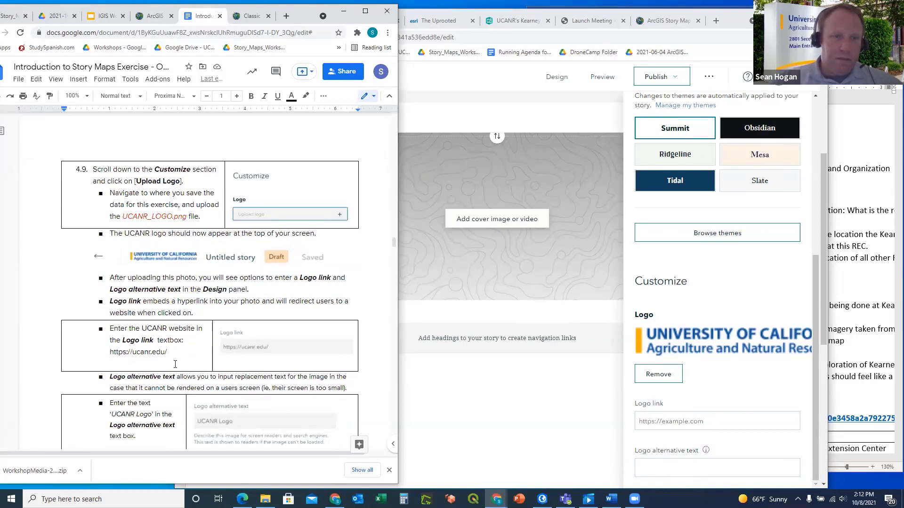
{"action": "left_click_drag", "start_coordinate": [171, 353], "coordinate": [111, 352]}
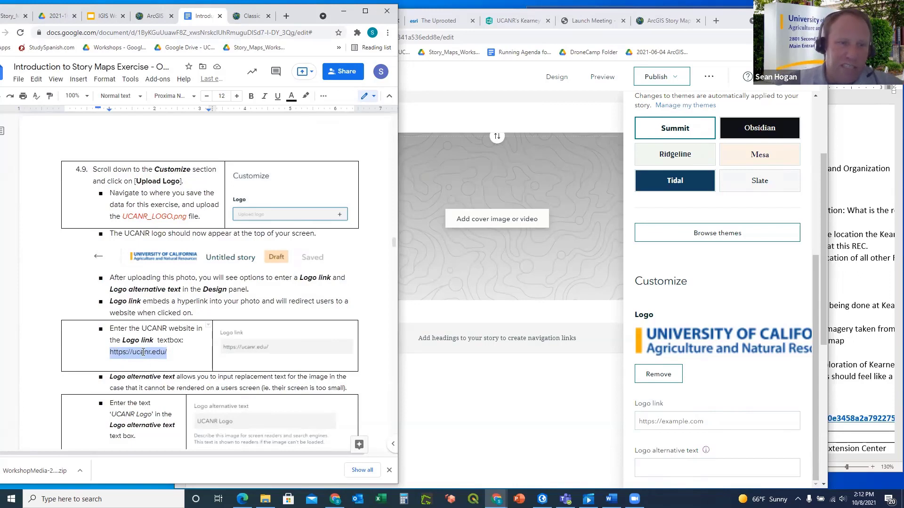
{"action": "left_click", "coordinate": [143, 352]}
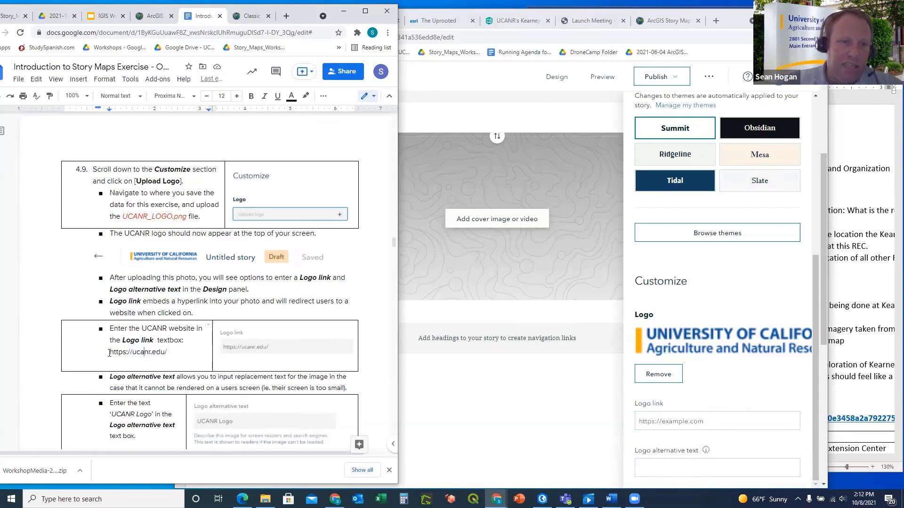
{"action": "left_click_drag", "start_coordinate": [110, 353], "coordinate": [171, 352]}
{"action": "key", "text": "ctrl+c"}
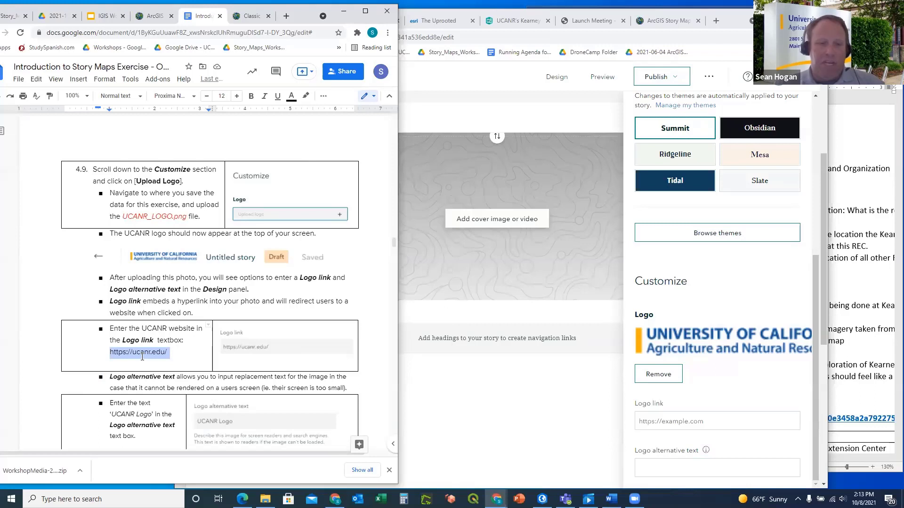
{"action": "left_click", "coordinate": [661, 423]}
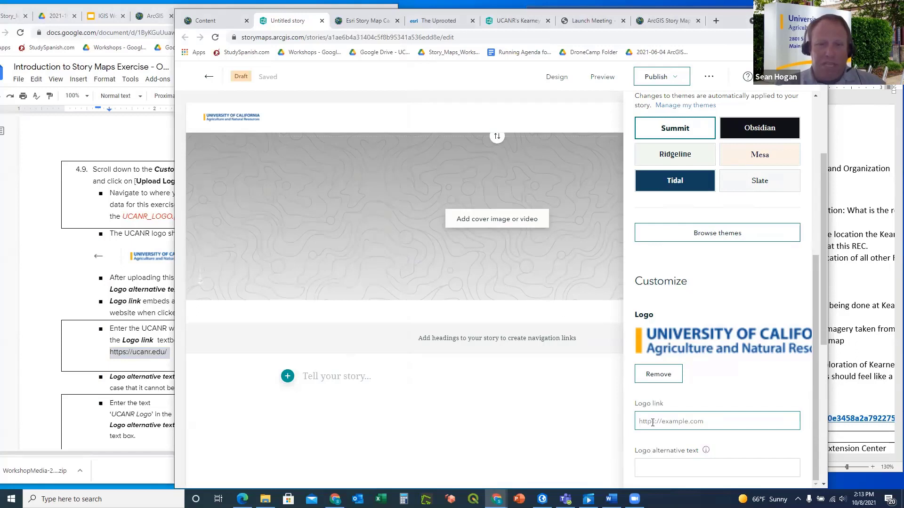
{"action": "key", "text": "ctrl+v"}
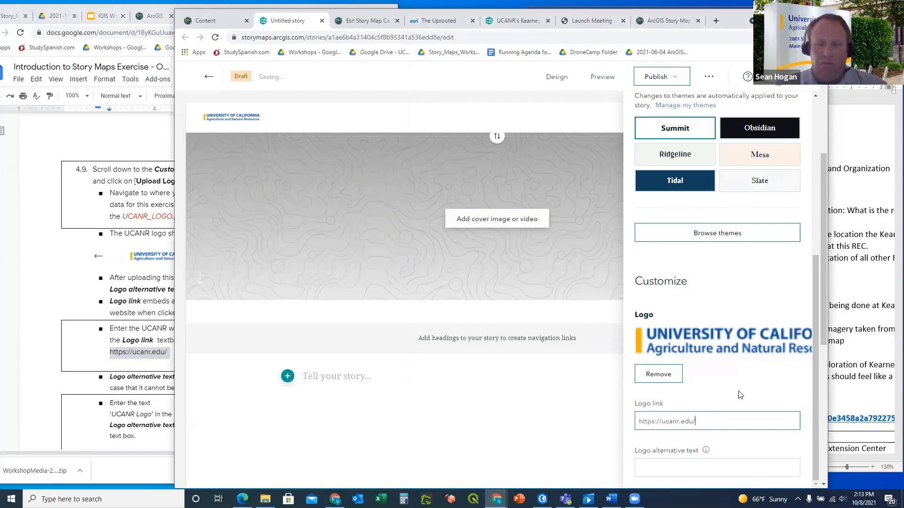
{"action": "left_click", "coordinate": [740, 394]}
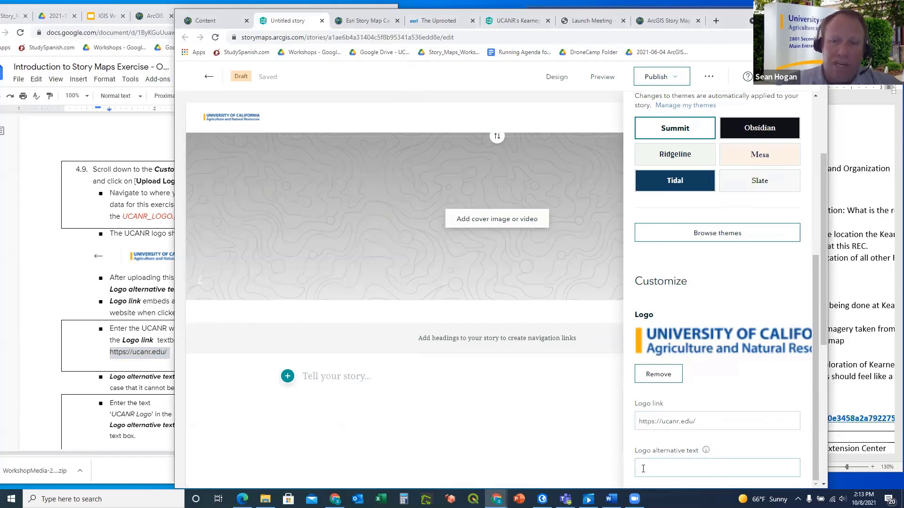
Leave the logo alternative text empty and return to the instructions document
{"action": "left_click", "coordinate": [664, 470]}
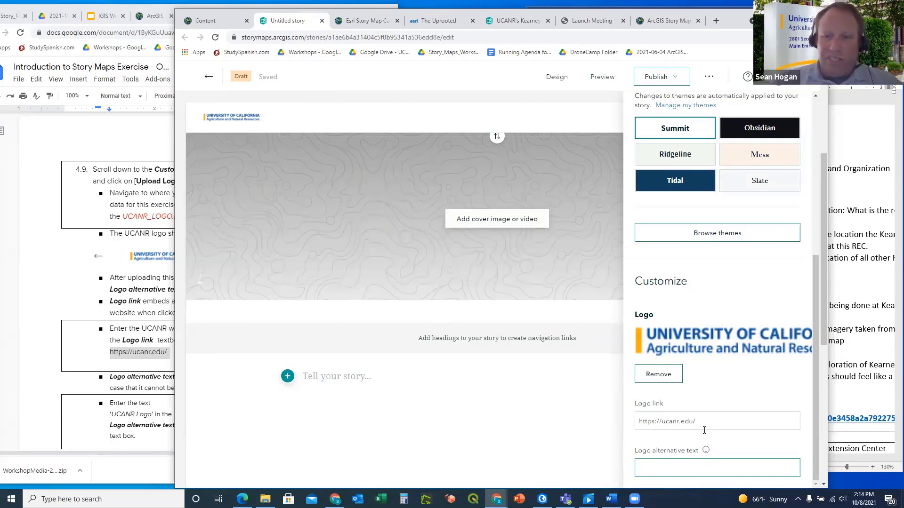
{"action": "left_click", "coordinate": [65, 259]}
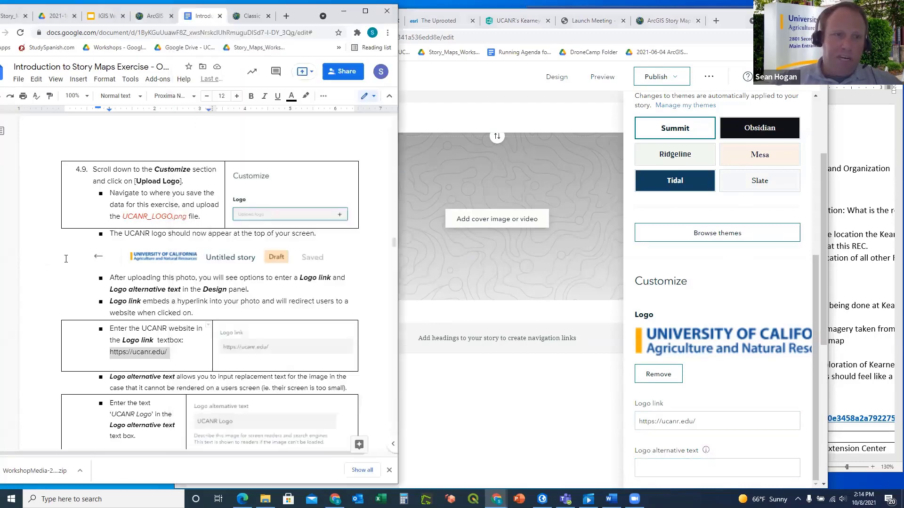
{"action": "left_click", "coordinate": [89, 258]}
{"action": "scroll", "coordinate": [79, 256], "scroll_direction": "down", "scroll_amount": 3}
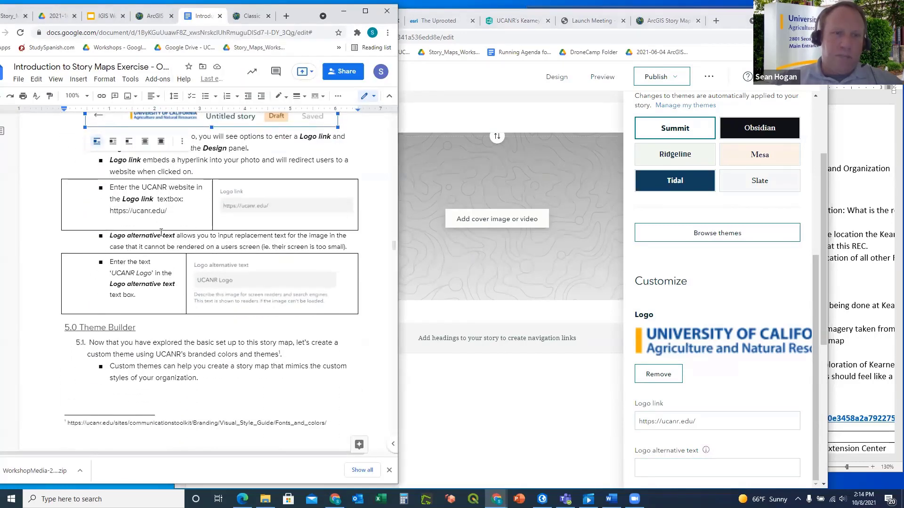
Read the instructions ahead to 5.0 Theme Builder, then bring the StoryMaps Theme options forward
{"action": "scroll", "coordinate": [168, 234], "scroll_direction": "down", "scroll_amount": 1}
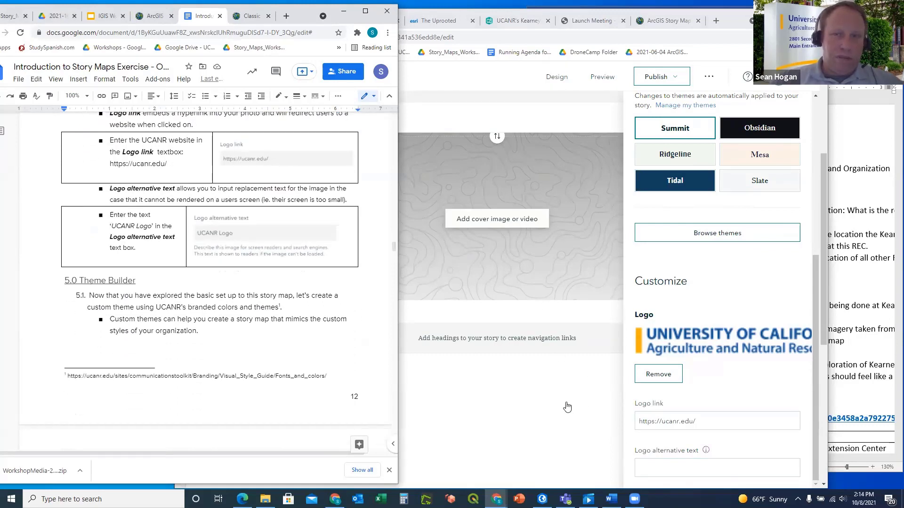
{"action": "scroll", "coordinate": [335, 302], "scroll_direction": "down", "scroll_amount": 3}
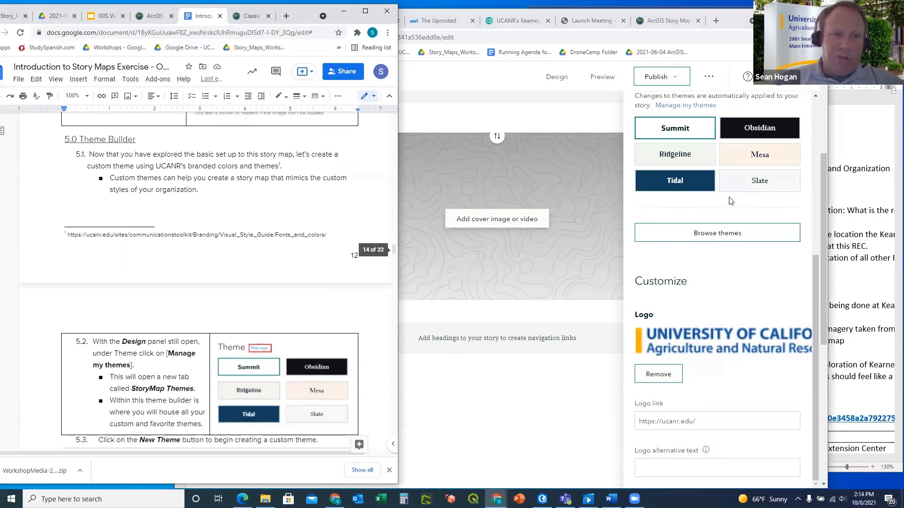
{"action": "scroll", "coordinate": [762, 205], "scroll_direction": "up", "scroll_amount": 1}
{"action": "scroll", "coordinate": [762, 205], "scroll_direction": "up", "scroll_amount": 1}
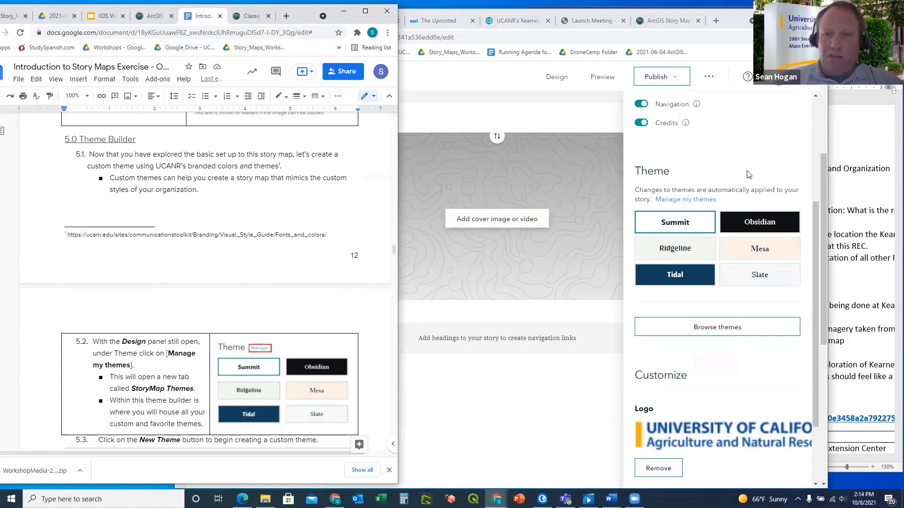
{"action": "left_click", "coordinate": [719, 156]}
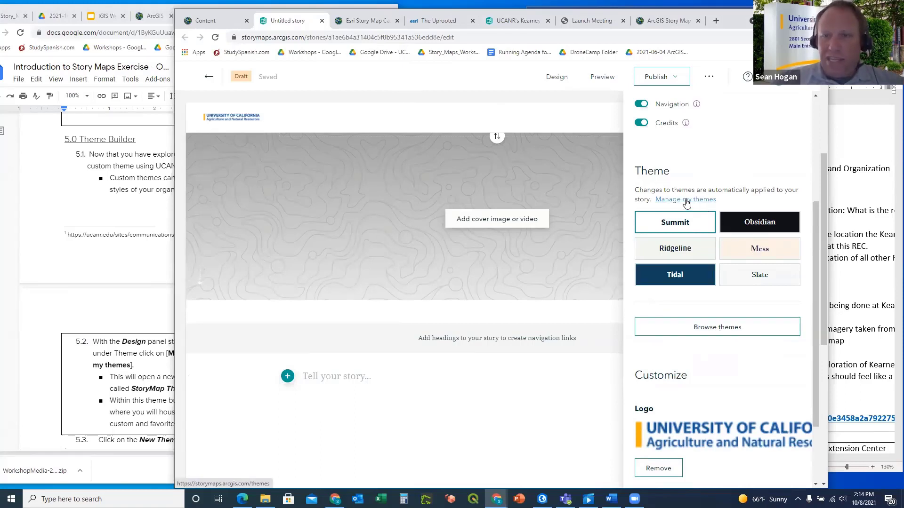
From Manage my themes, start a New theme to open an Untitled theme draft
{"action": "left_click", "coordinate": [687, 201]}
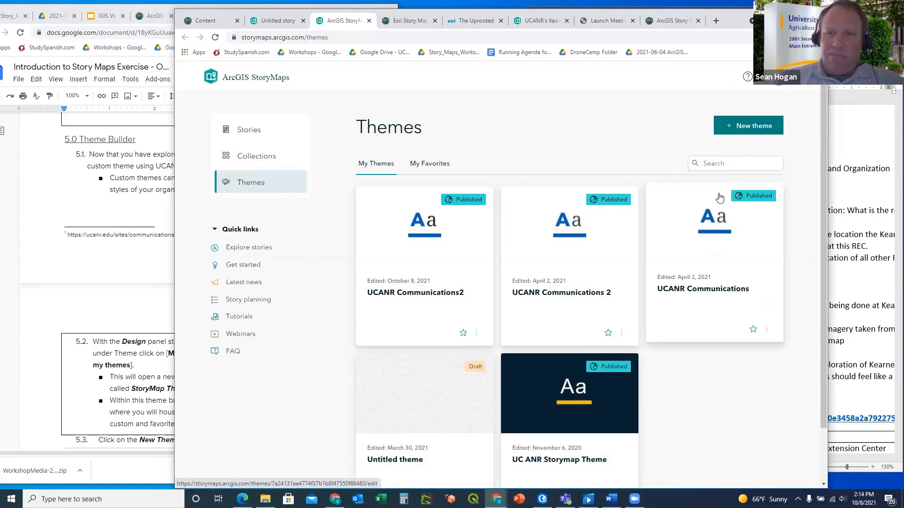
{"action": "left_click", "coordinate": [749, 131]}
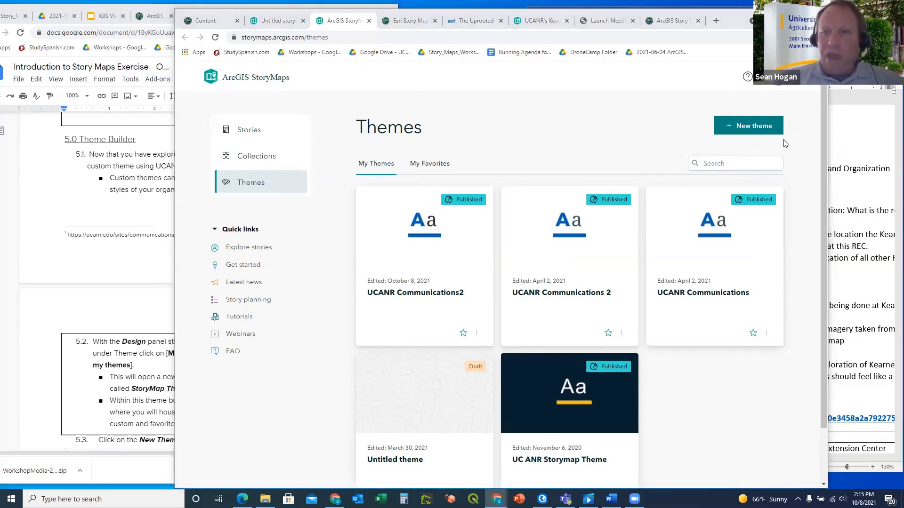
{"action": "left_click", "coordinate": [752, 126]}
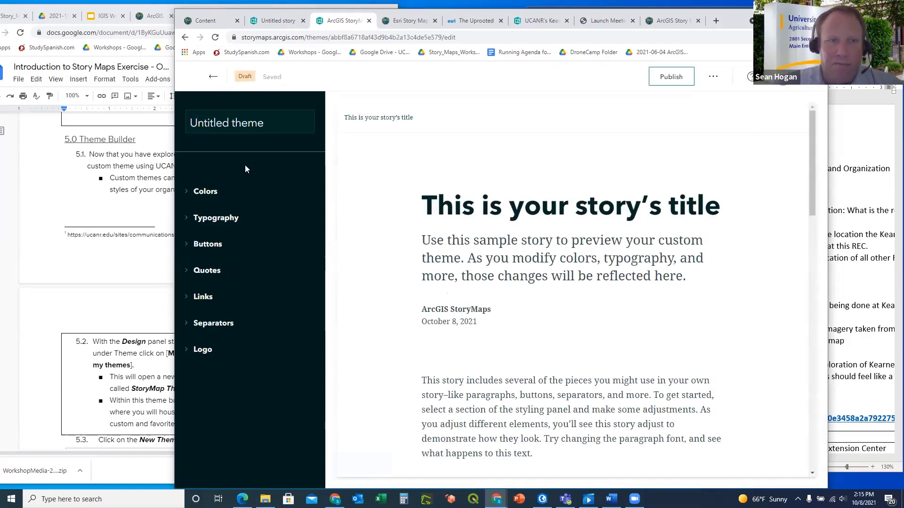
Copy the theme name 'UCANR Communications' from step 5.4 of the instructions document
{"action": "left_click", "coordinate": [130, 212]}
{"action": "scroll", "coordinate": [285, 207], "scroll_direction": "down", "scroll_amount": 3}
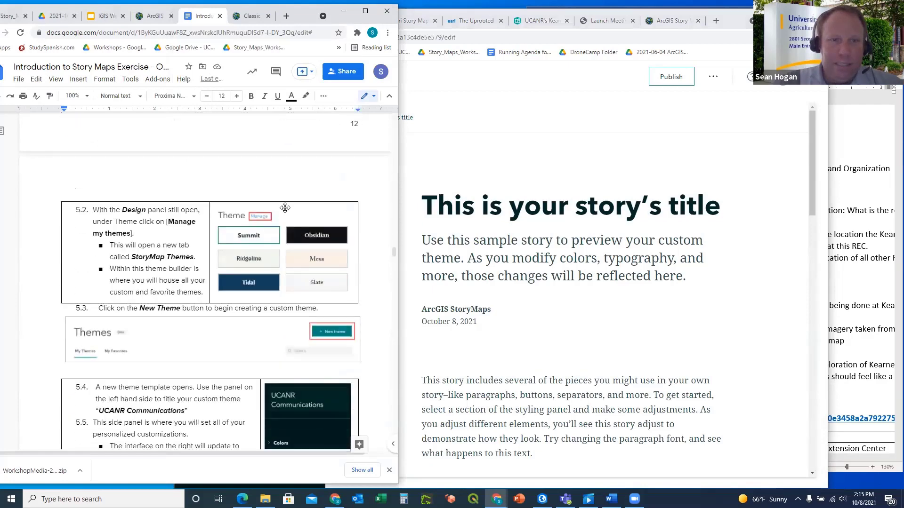
{"action": "scroll", "coordinate": [285, 208], "scroll_direction": "down", "scroll_amount": 1}
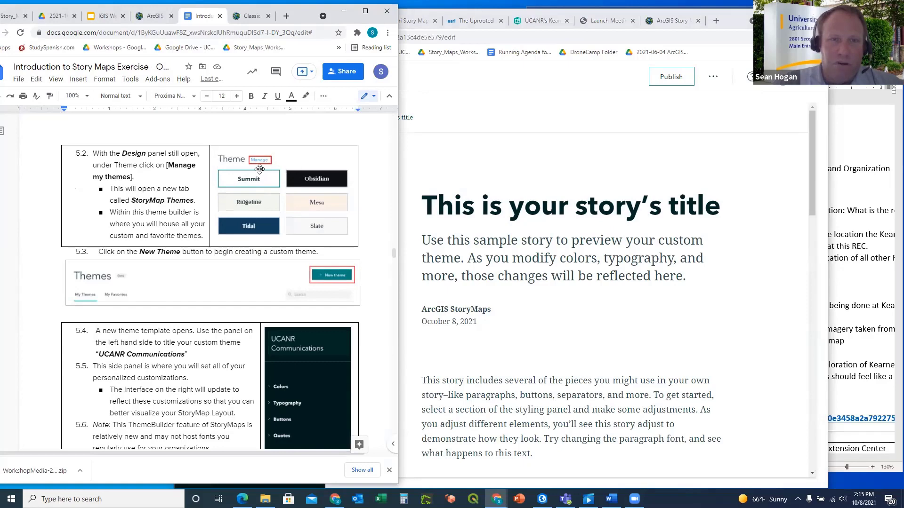
{"action": "scroll", "coordinate": [260, 169], "scroll_direction": "down", "scroll_amount": 1}
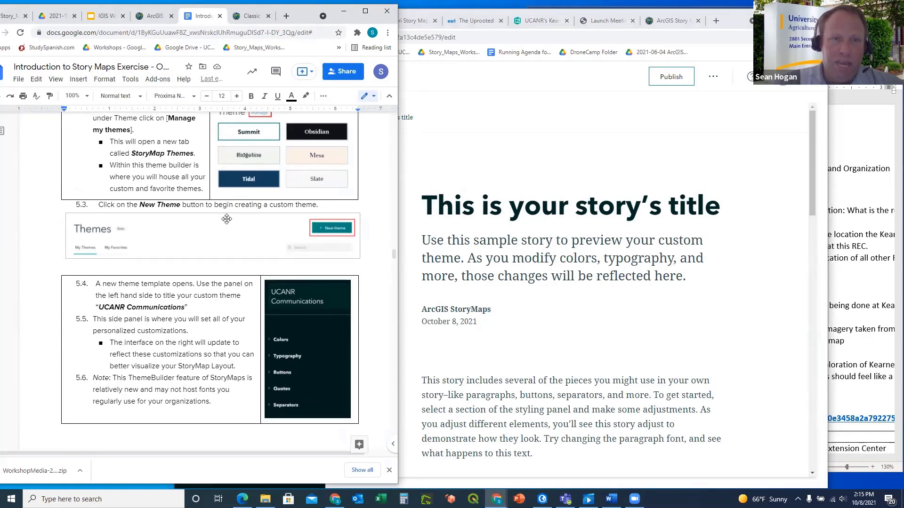
{"action": "scroll", "coordinate": [227, 219], "scroll_direction": "down", "scroll_amount": 2}
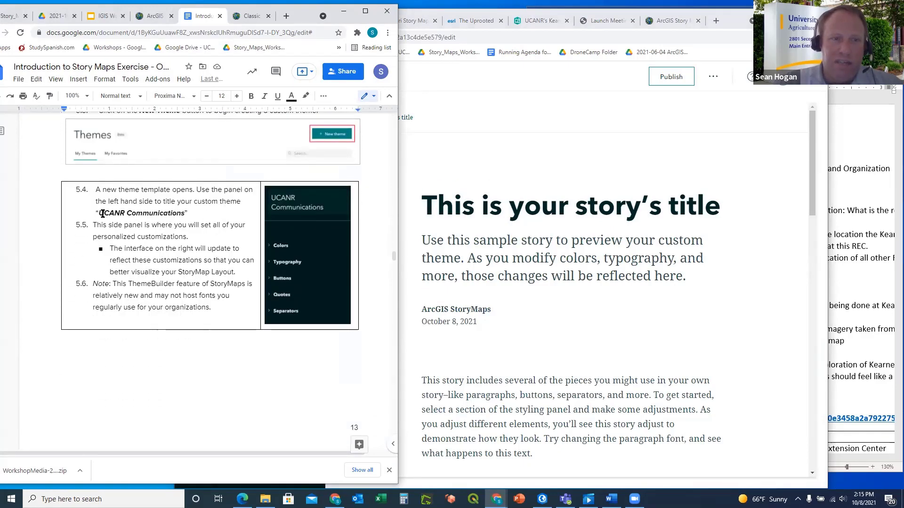
{"action": "left_click_drag", "start_coordinate": [99, 214], "coordinate": [185, 212]}
{"action": "key", "text": "ctrl+c"}
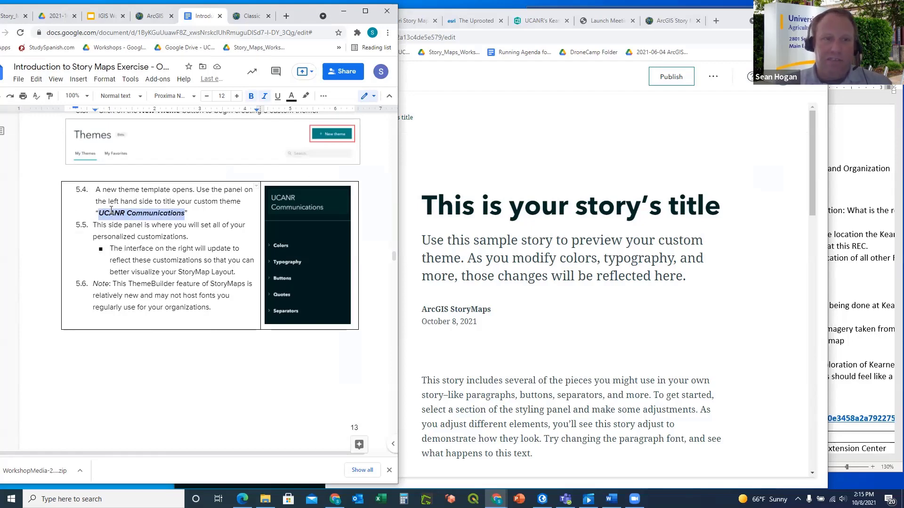
{"action": "left_click", "coordinate": [469, 168]}
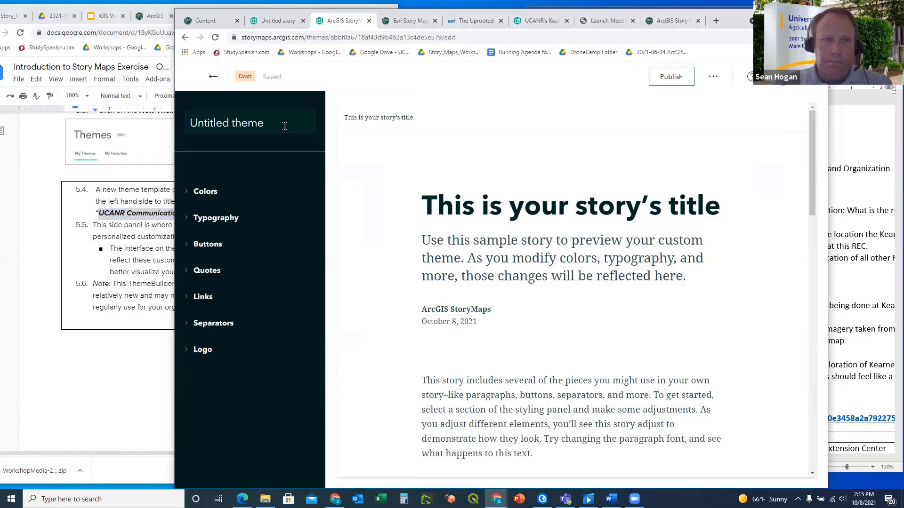
Replace 'Untitled theme' with the name 'UCANR Communications5'
{"action": "left_click_drag", "start_coordinate": [285, 124], "coordinate": [176, 124]}
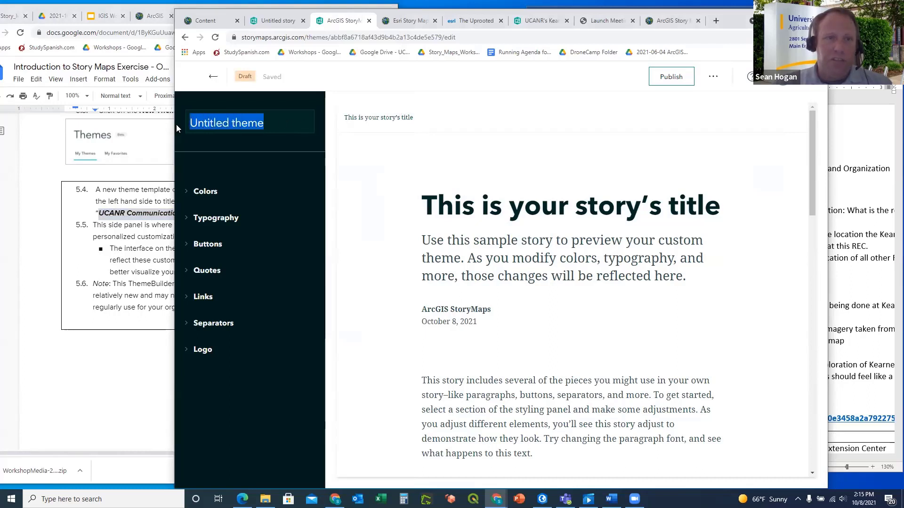
{"action": "key", "text": "ctrl+v"}
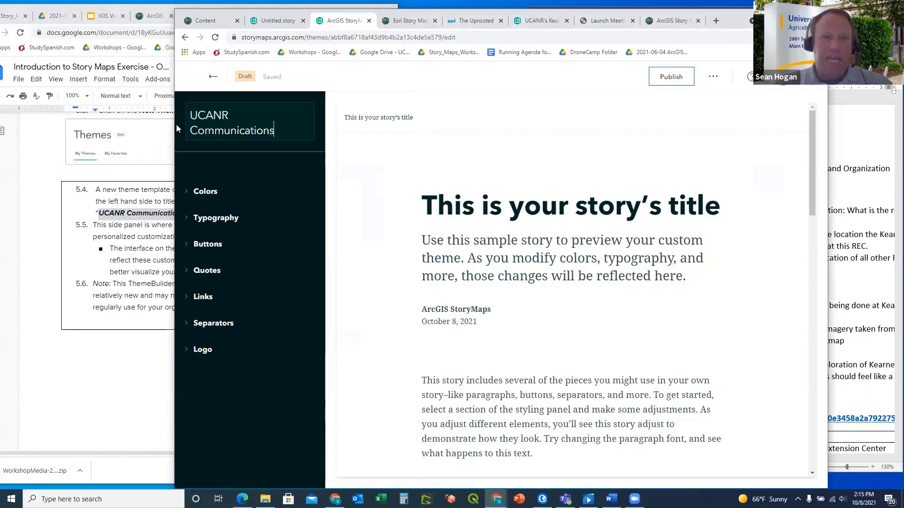
{"action": "type", "text": "5"}
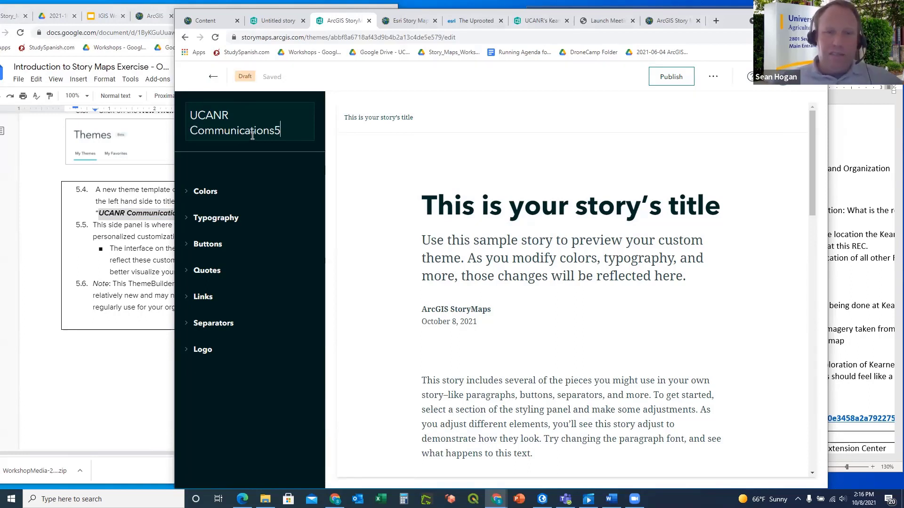
{"action": "left_click", "coordinate": [75, 258]}
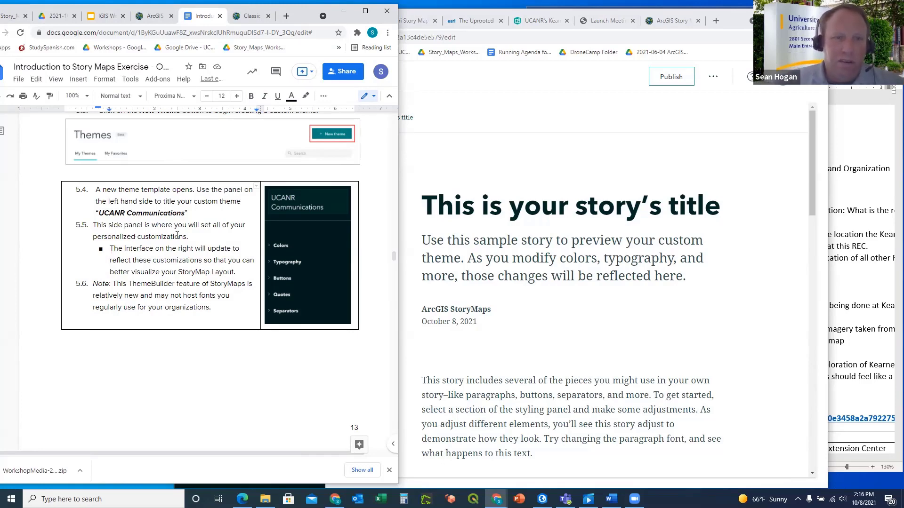
{"action": "scroll", "coordinate": [185, 236], "scroll_direction": "down", "scroll_amount": 1}
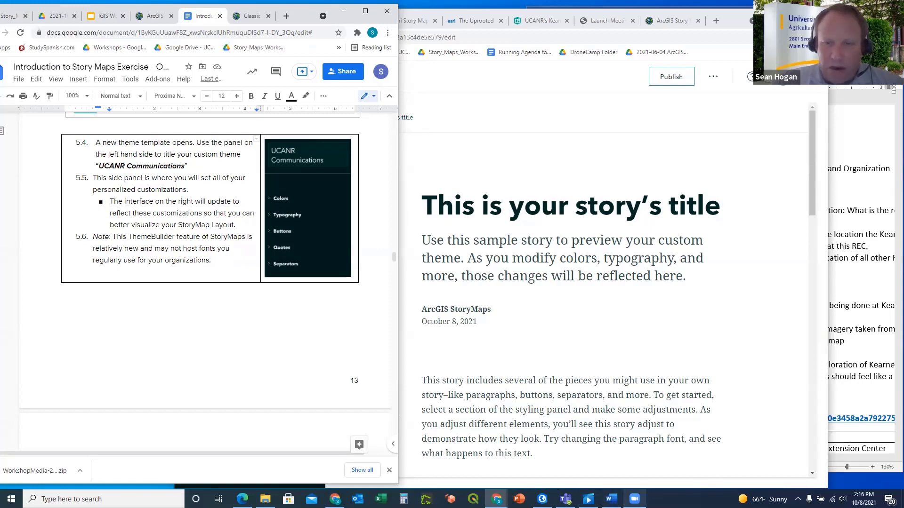
{"action": "mouse_move", "coordinate": [634, 498]}
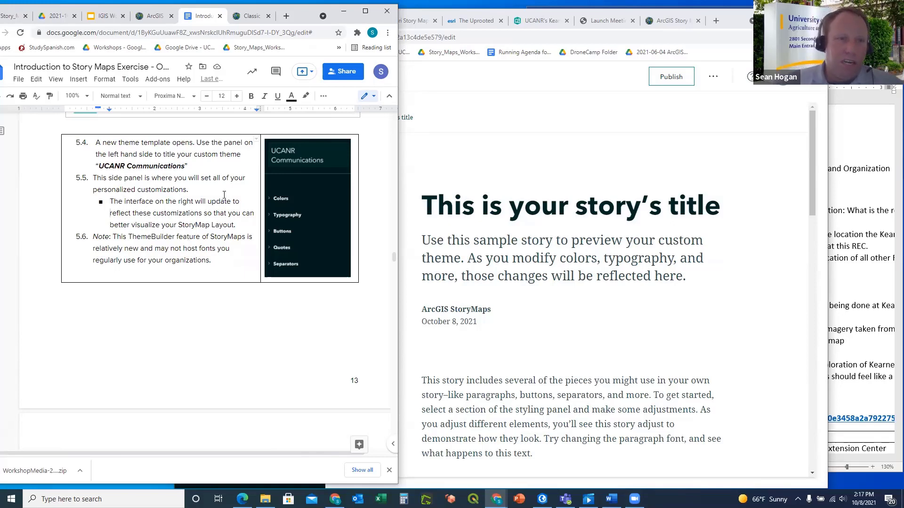
Expand the Colors section in the theme builder while checking the instructions
{"action": "left_click", "coordinate": [572, 168]}
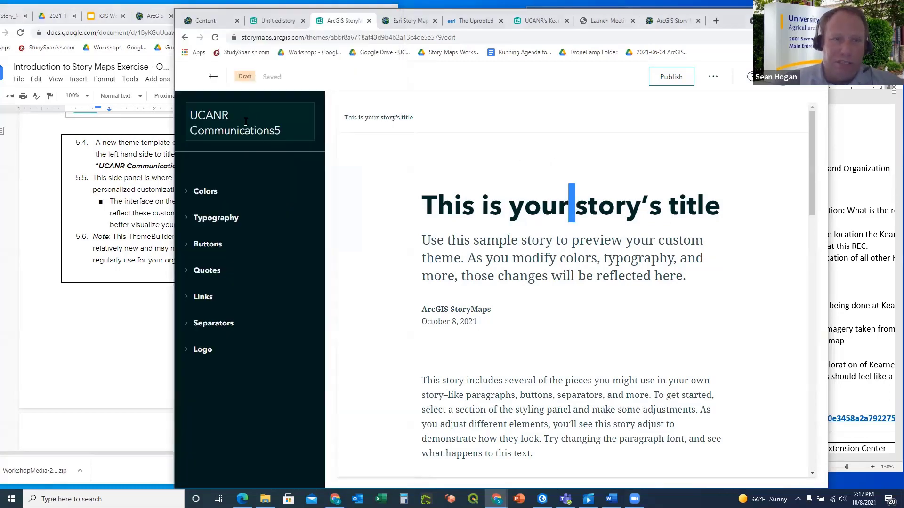
{"action": "left_click", "coordinate": [187, 195]}
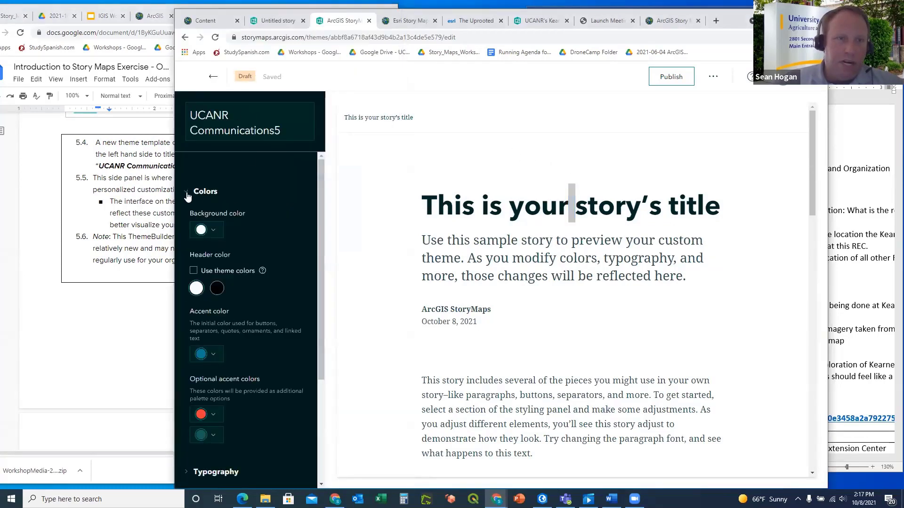
{"action": "left_click", "coordinate": [74, 201]}
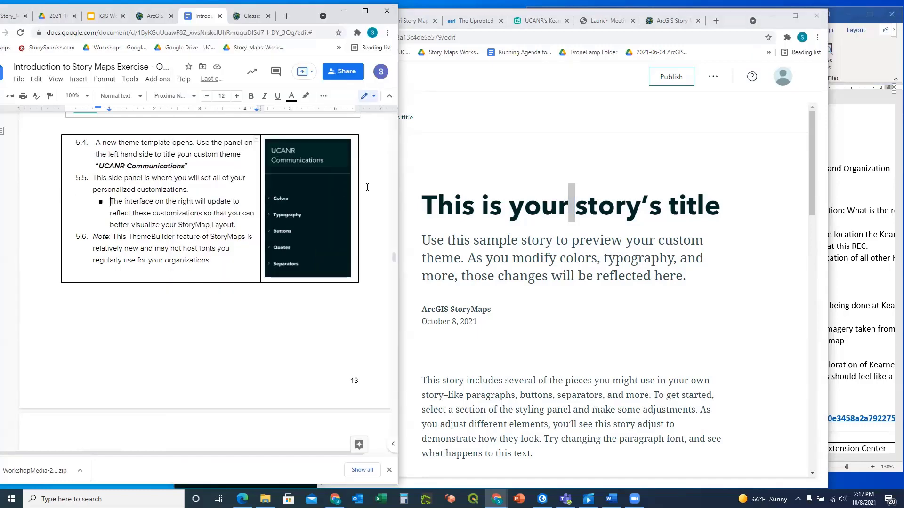
{"action": "left_click", "coordinate": [437, 178]}
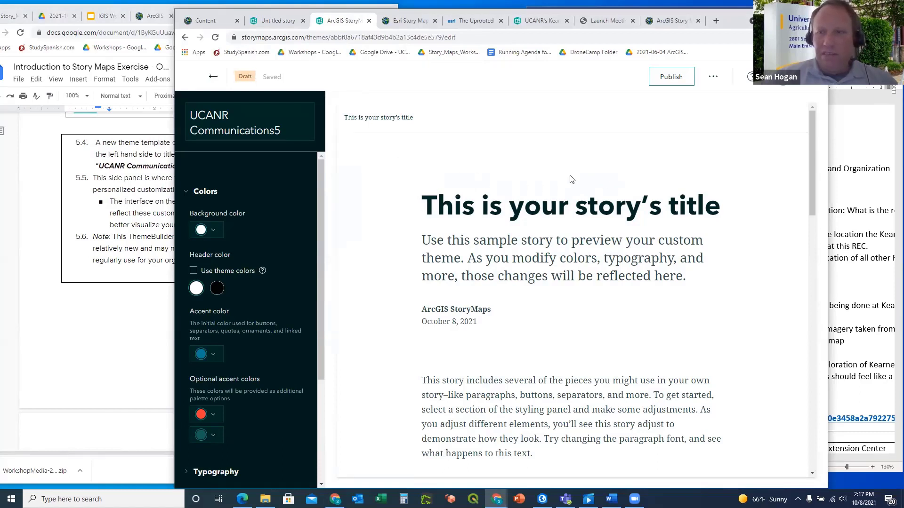
{"action": "left_click", "coordinate": [48, 170]}
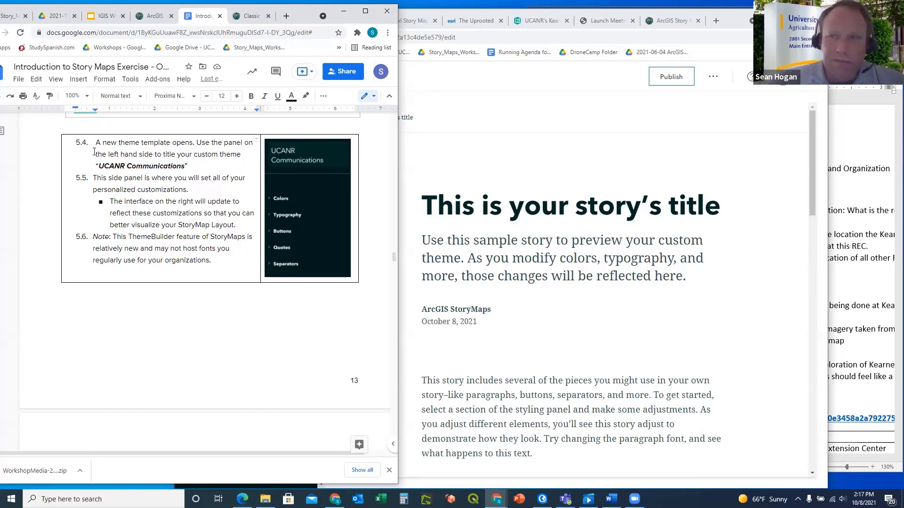
Reopen the Colors section in the StoryMaps theme editor
{"action": "scroll", "coordinate": [130, 217], "scroll_direction": "down", "scroll_amount": 5}
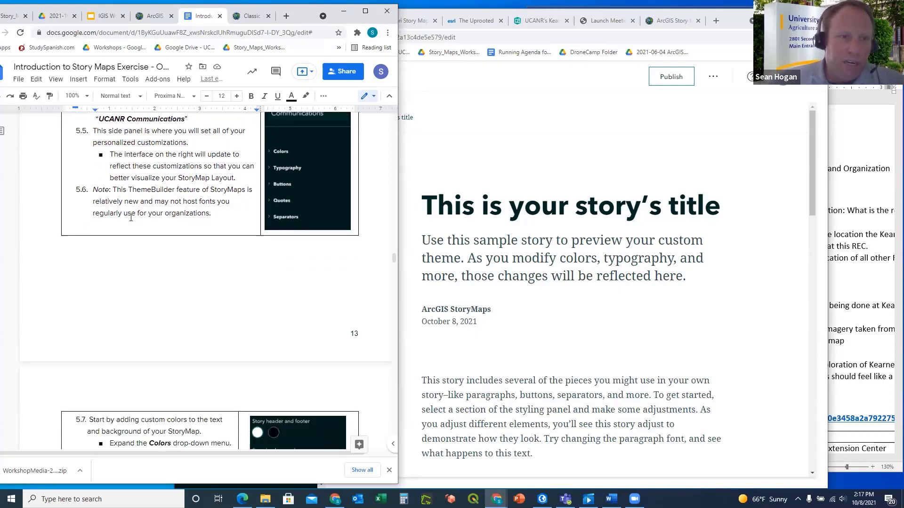
{"action": "scroll", "coordinate": [183, 211], "scroll_direction": "down", "scroll_amount": 1}
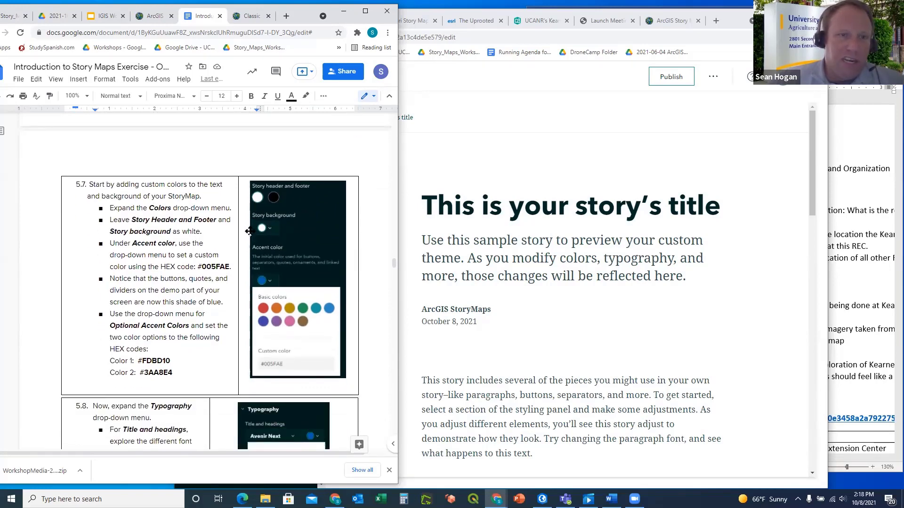
{"action": "left_click", "coordinate": [497, 141]}
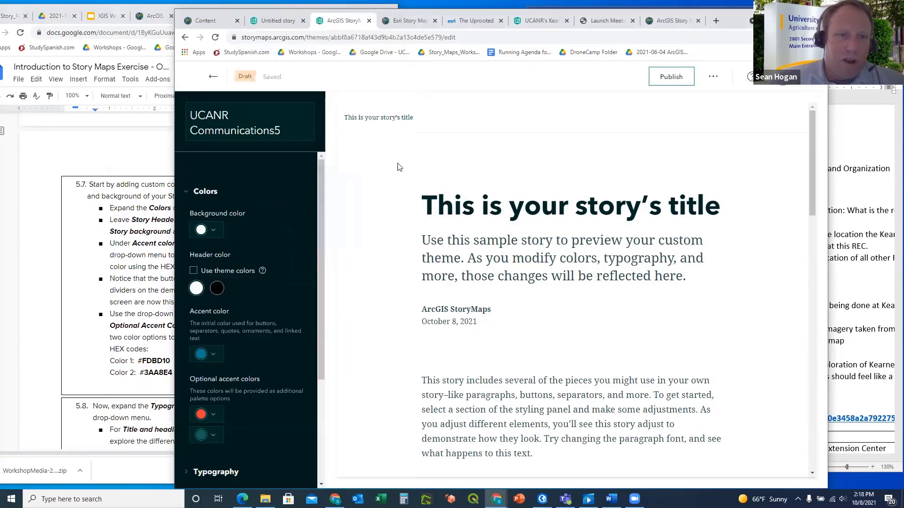
{"action": "left_click", "coordinate": [187, 192]}
{"action": "left_click", "coordinate": [187, 192]}
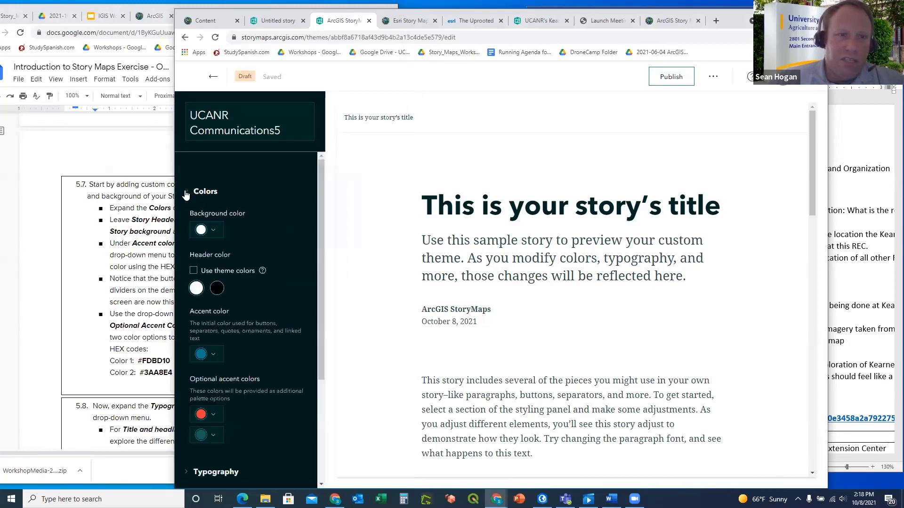
Copy the accent colour code #005FAE from step 5.7 of the instructions
{"action": "left_click", "coordinate": [99, 184]}
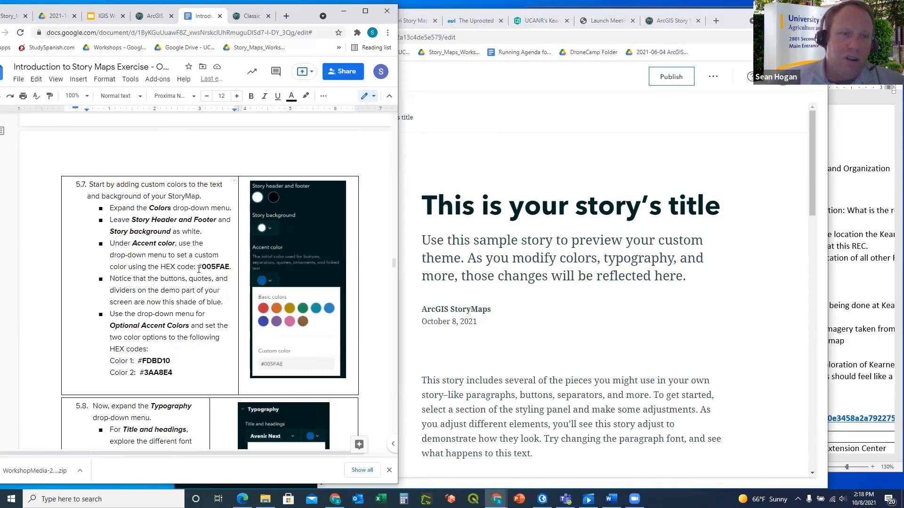
{"action": "left_click_drag", "start_coordinate": [198, 267], "coordinate": [229, 264]}
{"action": "key", "text": "ctrl+c"}
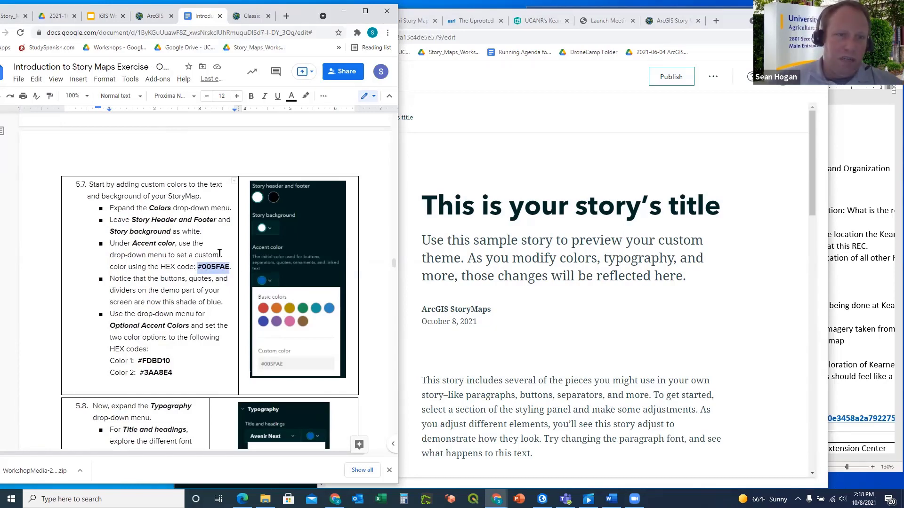
{"action": "left_click", "coordinate": [438, 168]}
Replace the accent colour #087F9B with #005FAE
{"action": "scroll", "coordinate": [266, 226], "scroll_direction": "down", "scroll_amount": 1}
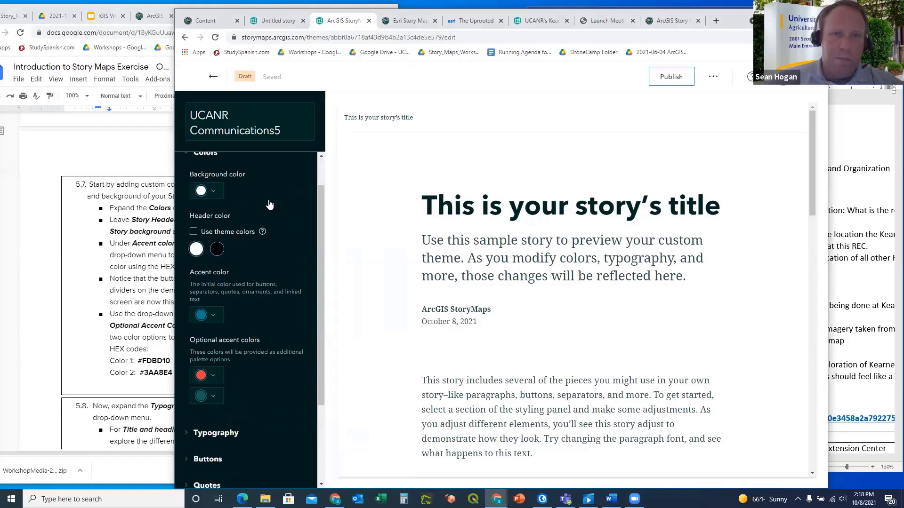
{"action": "left_click", "coordinate": [212, 308]}
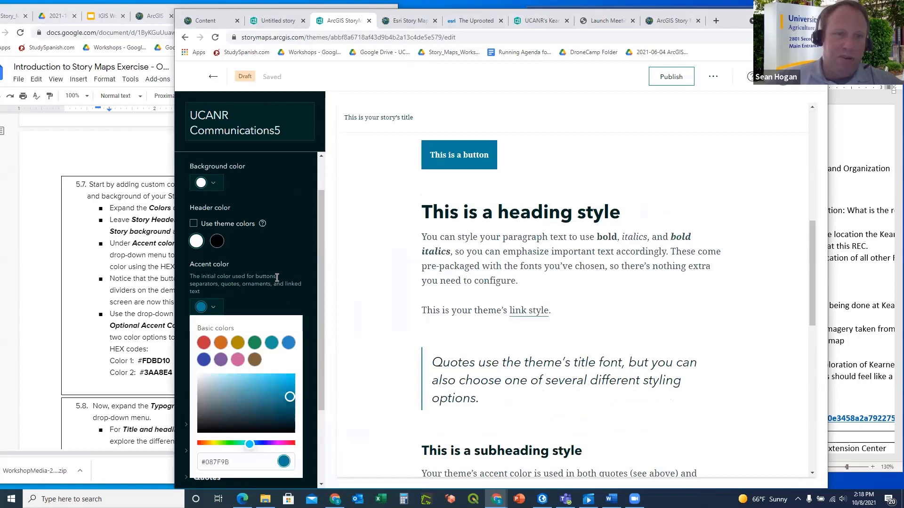
{"action": "scroll", "coordinate": [376, 249], "scroll_direction": "down", "scroll_amount": 2}
{"action": "scroll", "coordinate": [375, 249], "scroll_direction": "up", "scroll_amount": 1}
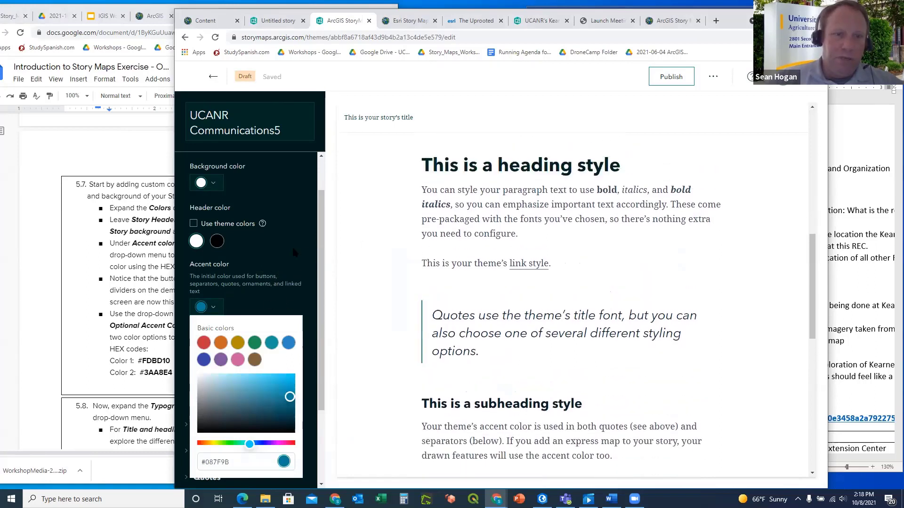
{"action": "scroll", "coordinate": [293, 252], "scroll_direction": "down", "scroll_amount": 2}
{"action": "left_click_drag", "start_coordinate": [230, 357], "coordinate": [196, 361]}
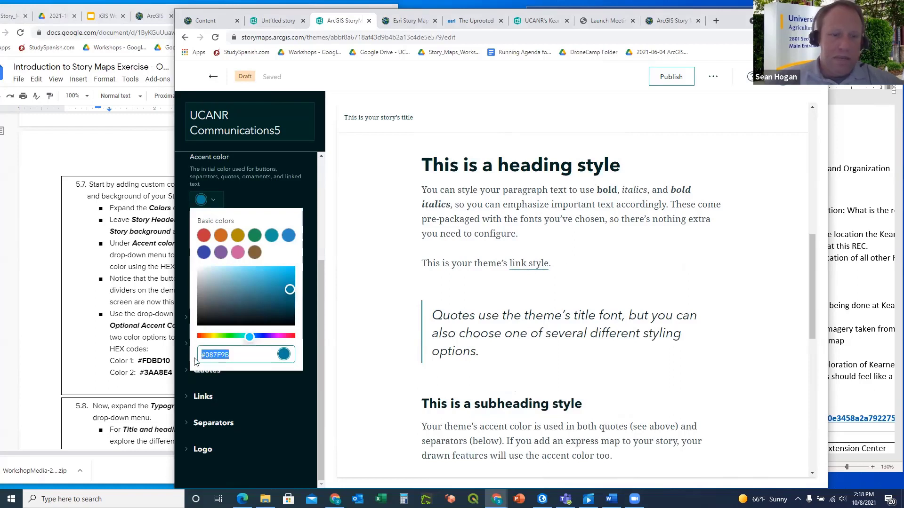
{"action": "key", "text": "ctrl+v"}
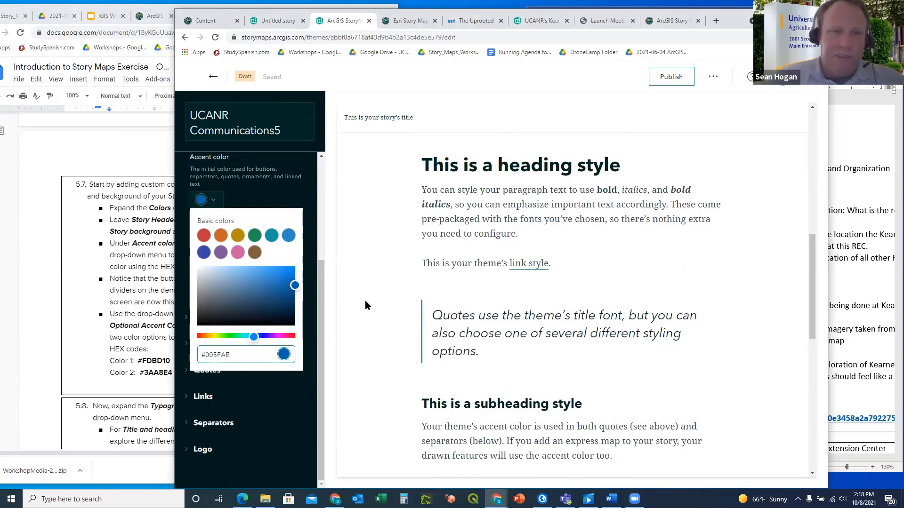
{"action": "left_click", "coordinate": [282, 398]}
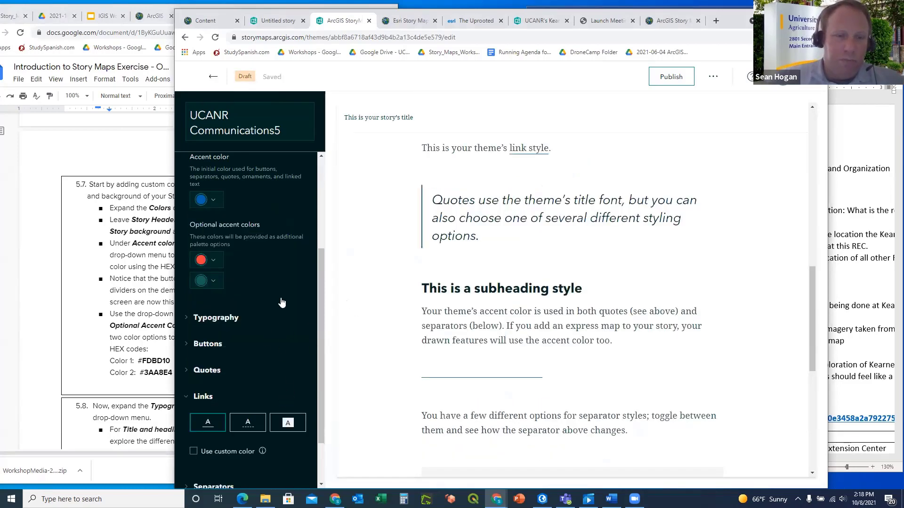
Copy the first optional accent code #FDBD10 from the instructions
{"action": "left_click", "coordinate": [80, 285]}
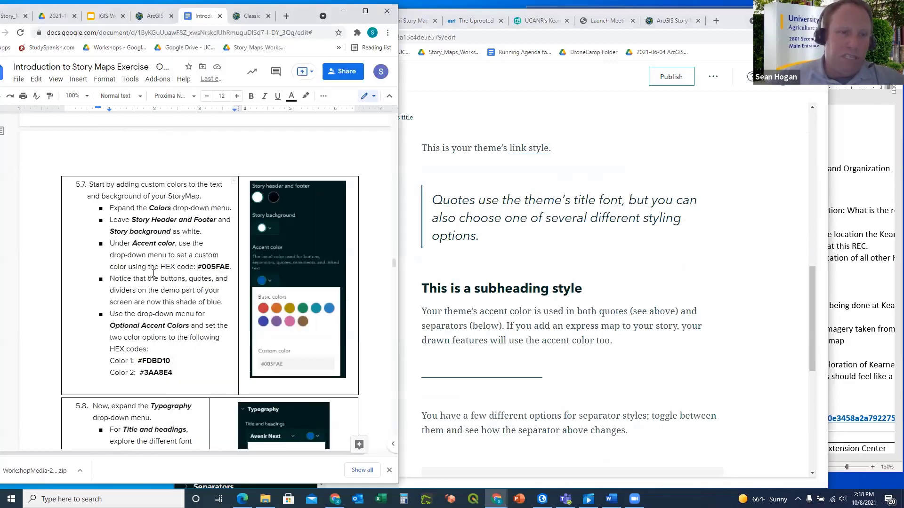
{"action": "scroll", "coordinate": [175, 299], "scroll_direction": "down", "scroll_amount": 1}
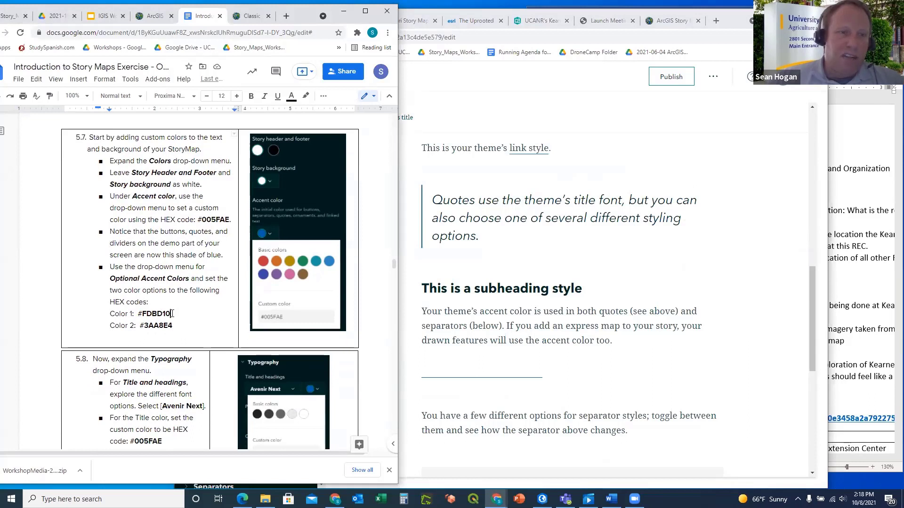
{"action": "left_click_drag", "start_coordinate": [171, 314], "coordinate": [139, 315]}
{"action": "key", "text": "ctrl+c"}
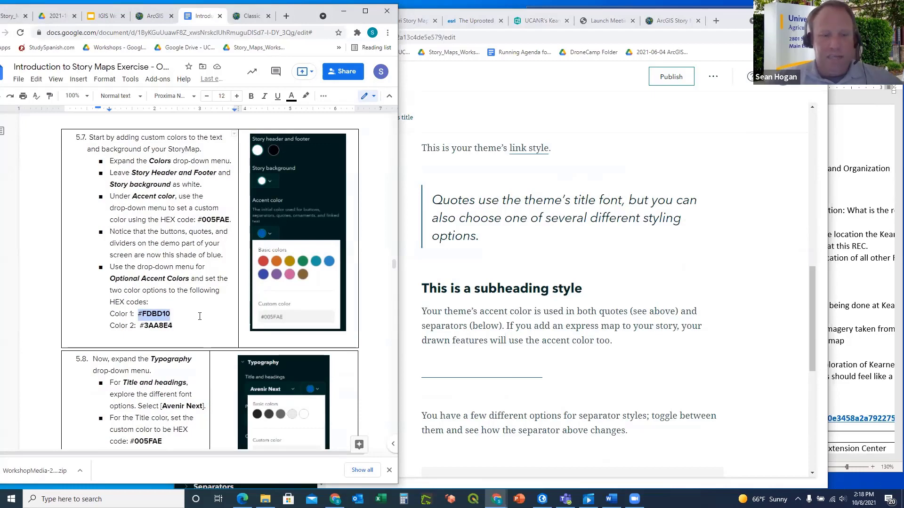
{"action": "left_click", "coordinate": [446, 137]}
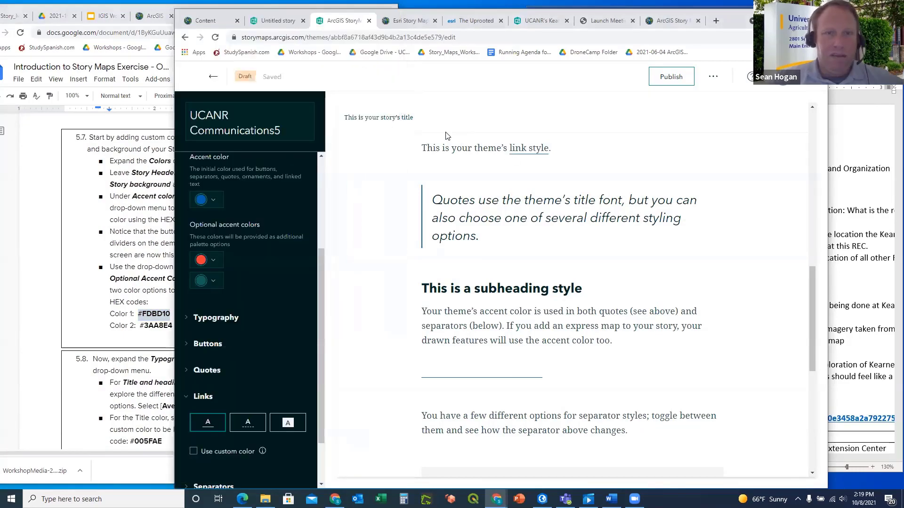
{"action": "left_click", "coordinate": [215, 262]}
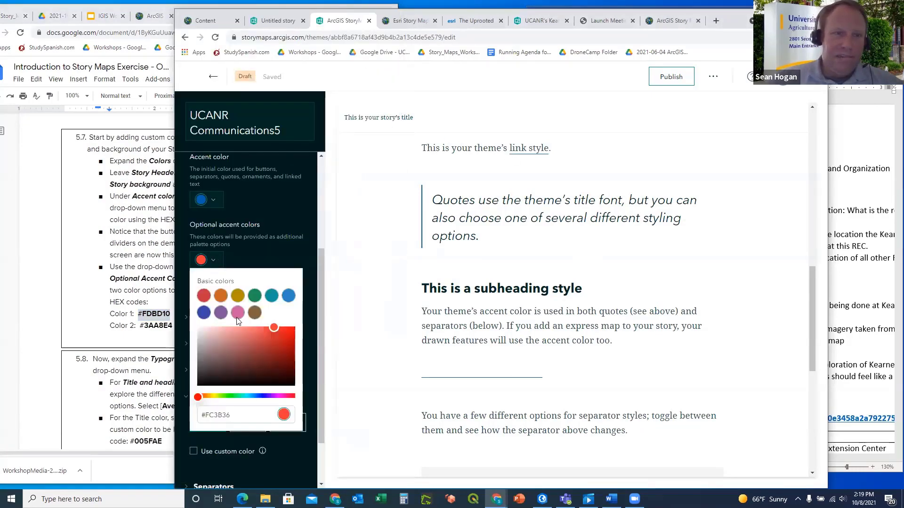
Replace the first optional accent colour #FC3B36 with #FDBD10
{"action": "left_click_drag", "start_coordinate": [234, 415], "coordinate": [184, 415]}
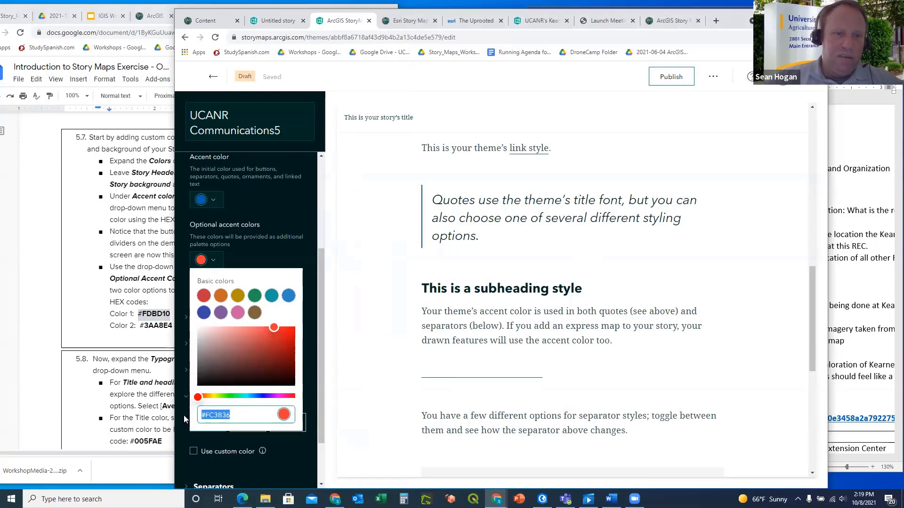
{"action": "key", "text": "ctrl+v"}
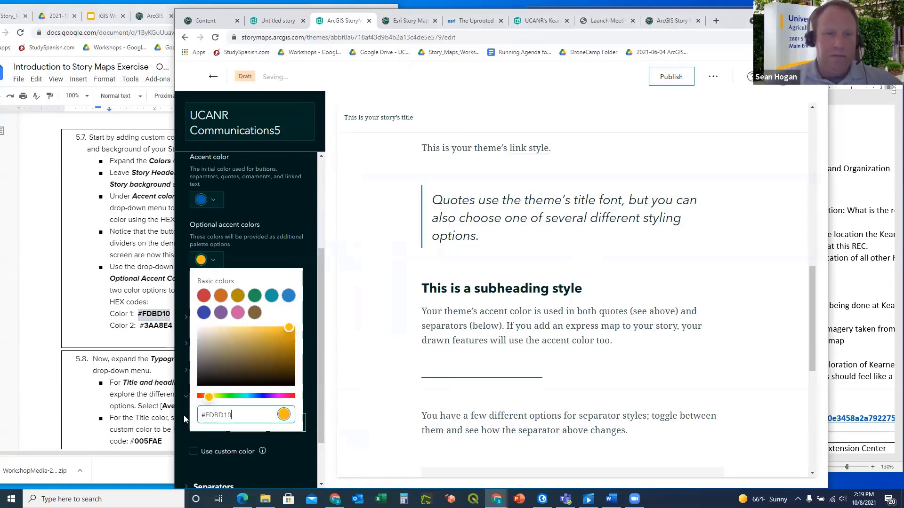
{"action": "left_click", "coordinate": [274, 250]}
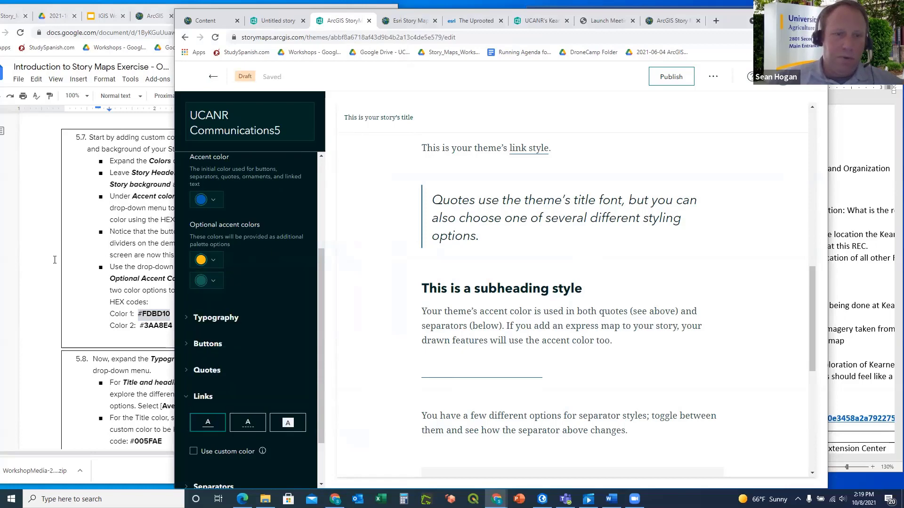
Set the second optional accent colour to light blue #3AA8E4
{"action": "left_click", "coordinate": [72, 270]}
{"action": "left_click_drag", "start_coordinate": [174, 326], "coordinate": [142, 327]}
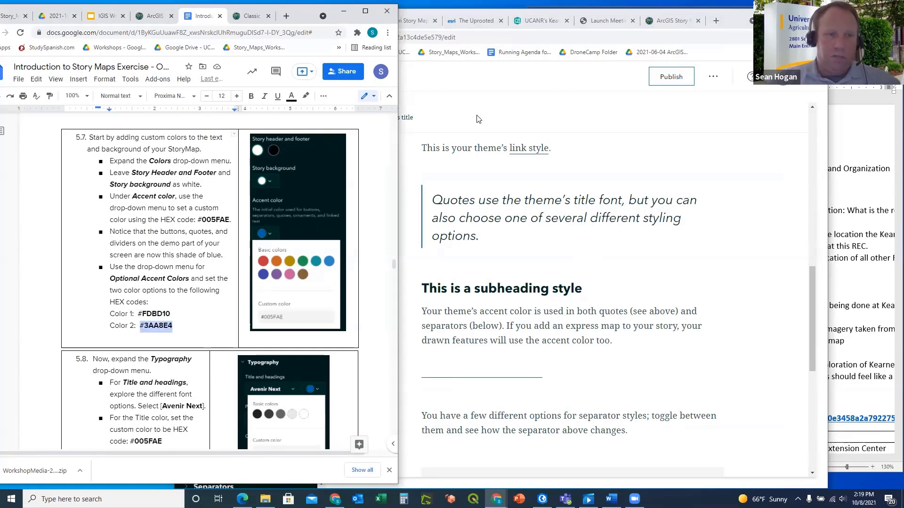
{"action": "left_click", "coordinate": [410, 264]}
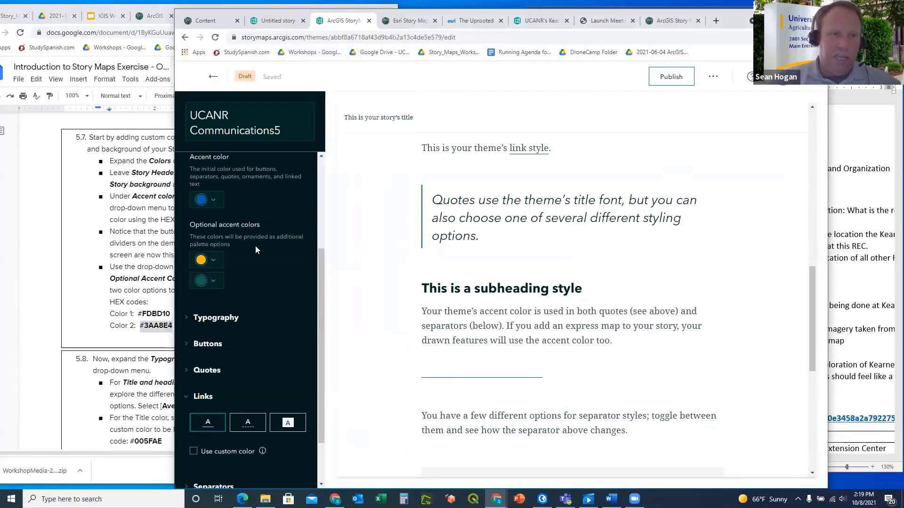
{"action": "left_click", "coordinate": [215, 281]}
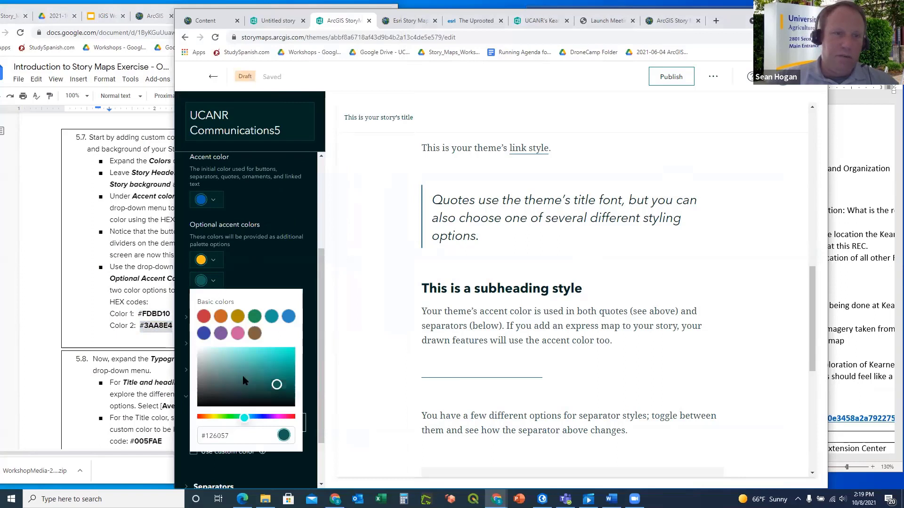
{"action": "scroll", "coordinate": [244, 379], "scroll_direction": "down", "scroll_amount": 2}
{"action": "left_click_drag", "start_coordinate": [229, 372], "coordinate": [201, 373]}
{"action": "type", "text": "#3AA8E4"}
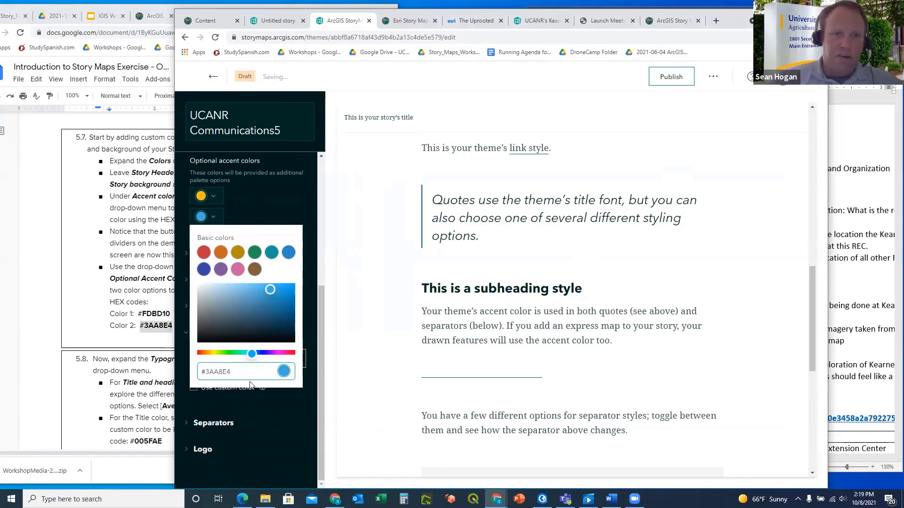
{"action": "left_click", "coordinate": [275, 409]}
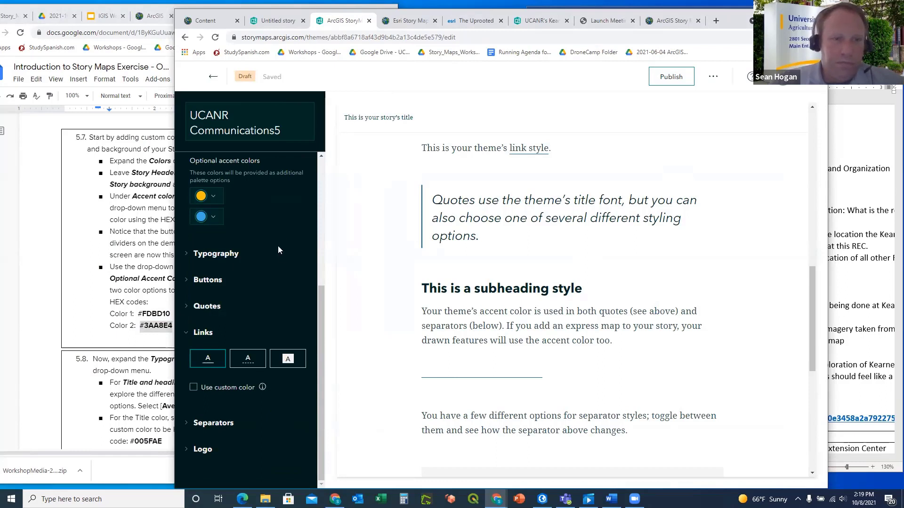
Review the theme settings and check the next step in the instructions
{"action": "scroll", "coordinate": [286, 263], "scroll_direction": "up", "scroll_amount": 3}
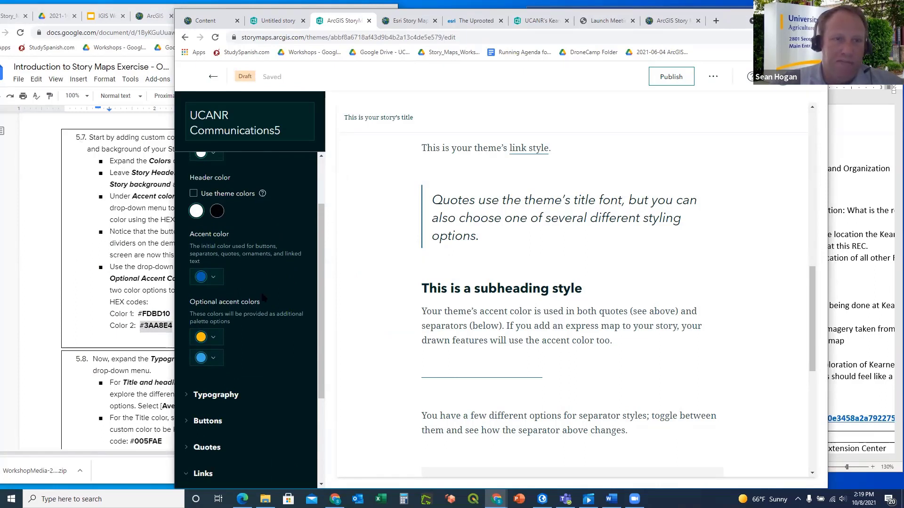
{"action": "scroll", "coordinate": [280, 328], "scroll_direction": "up", "scroll_amount": 1}
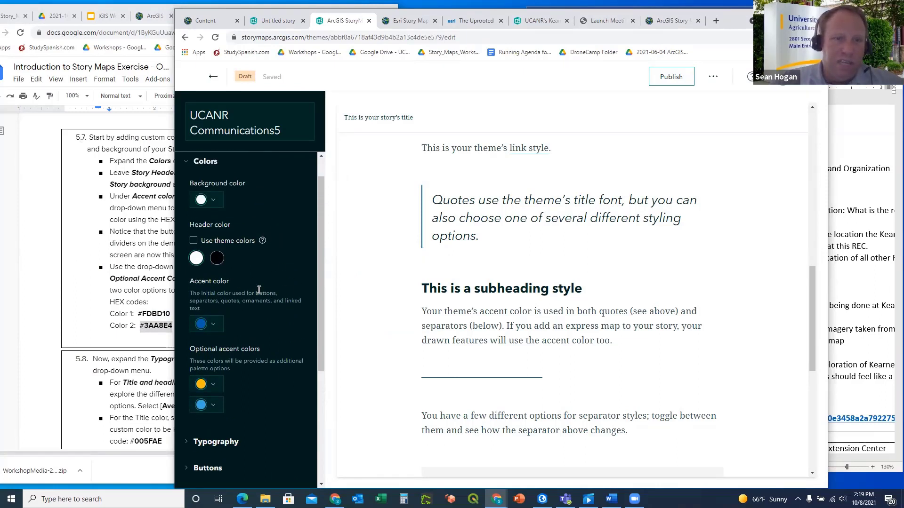
{"action": "scroll", "coordinate": [259, 290], "scroll_direction": "down", "scroll_amount": 1}
{"action": "scroll", "coordinate": [270, 285], "scroll_direction": "down", "scroll_amount": 1}
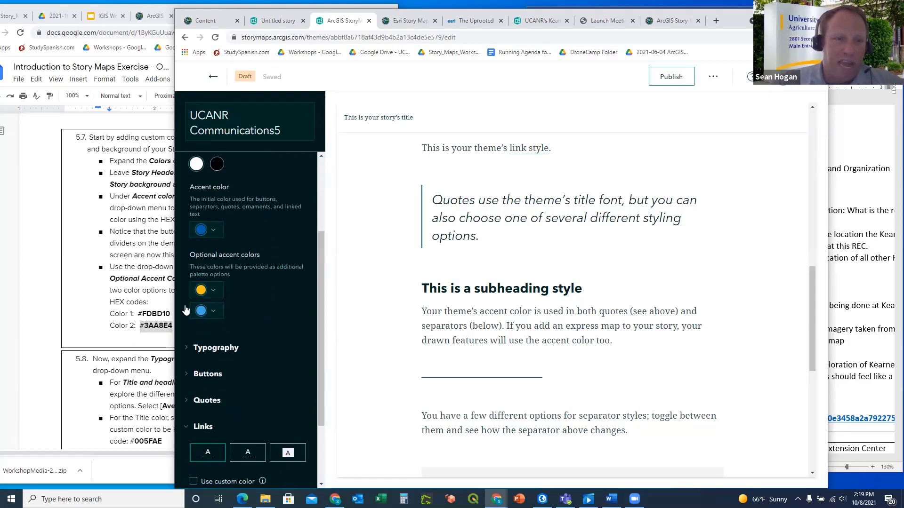
{"action": "left_click", "coordinate": [73, 287]}
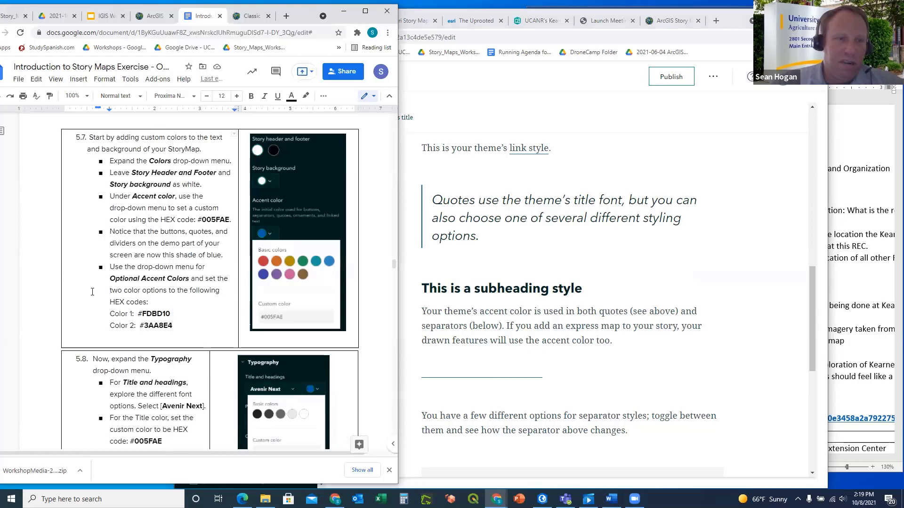
{"action": "scroll", "coordinate": [92, 292], "scroll_direction": "down", "scroll_amount": 3}
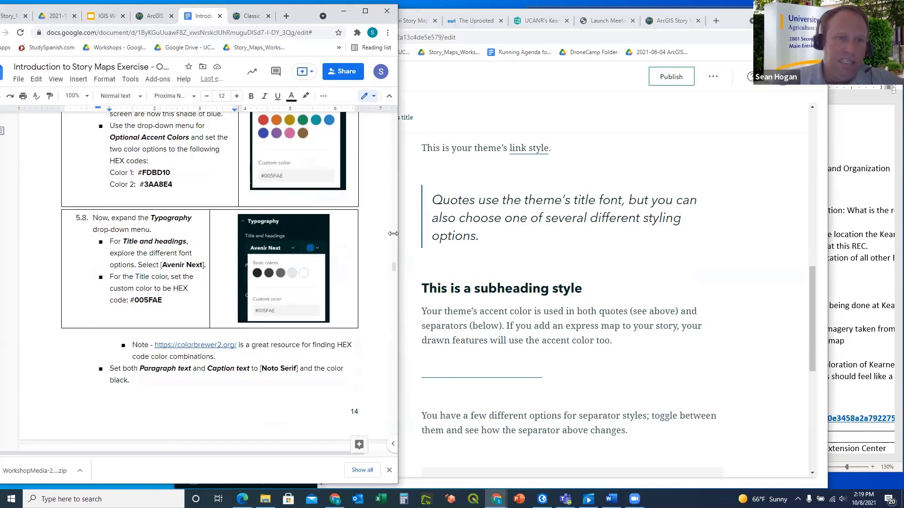
{"action": "left_click", "coordinate": [413, 215]}
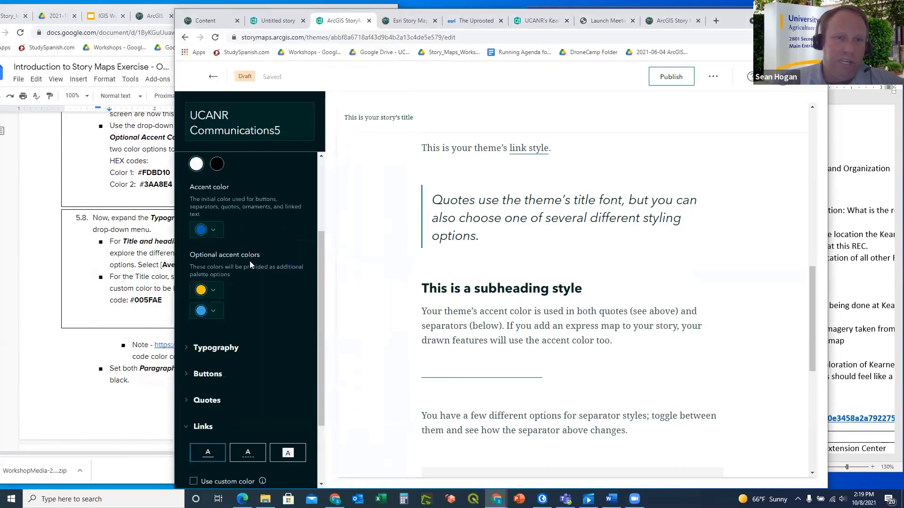
Expand Typography and copy the title colour code #005FAE from the instructions
{"action": "left_click", "coordinate": [190, 351]}
{"action": "scroll", "coordinate": [343, 283], "scroll_direction": "down", "scroll_amount": 2}
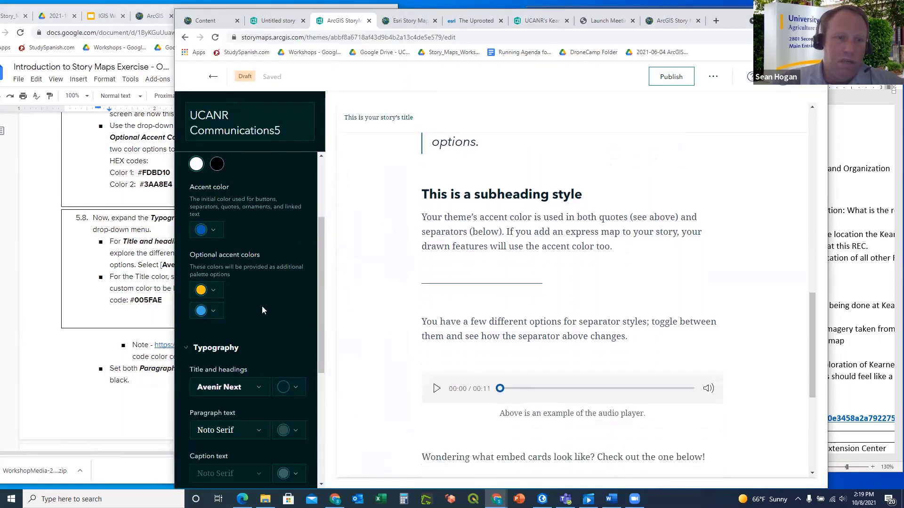
{"action": "scroll", "coordinate": [259, 305], "scroll_direction": "down", "scroll_amount": 3}
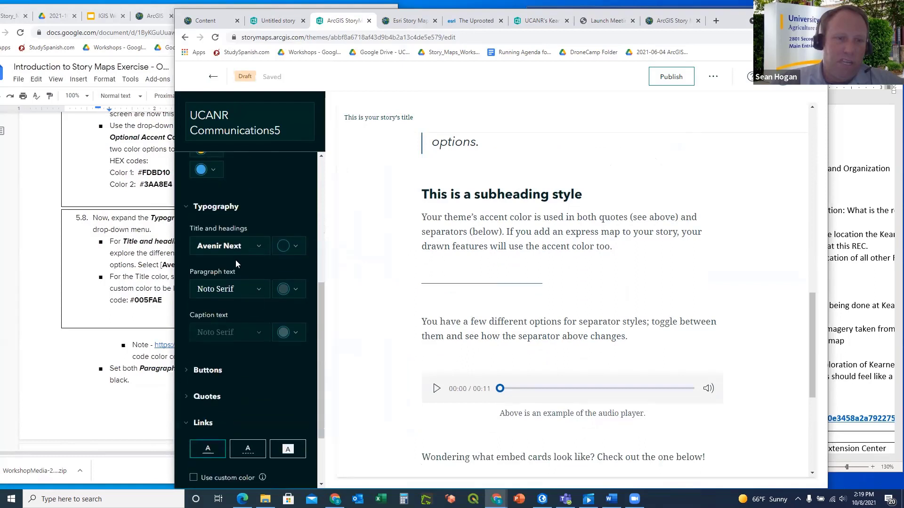
{"action": "left_click", "coordinate": [84, 265]}
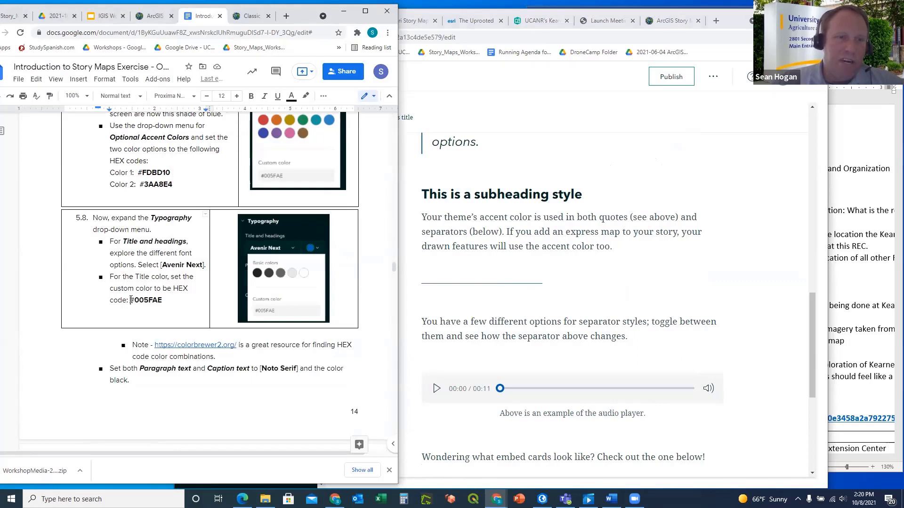
{"action": "left_click_drag", "start_coordinate": [132, 300], "coordinate": [164, 300]}
{"action": "key", "text": "ctrl+c"}
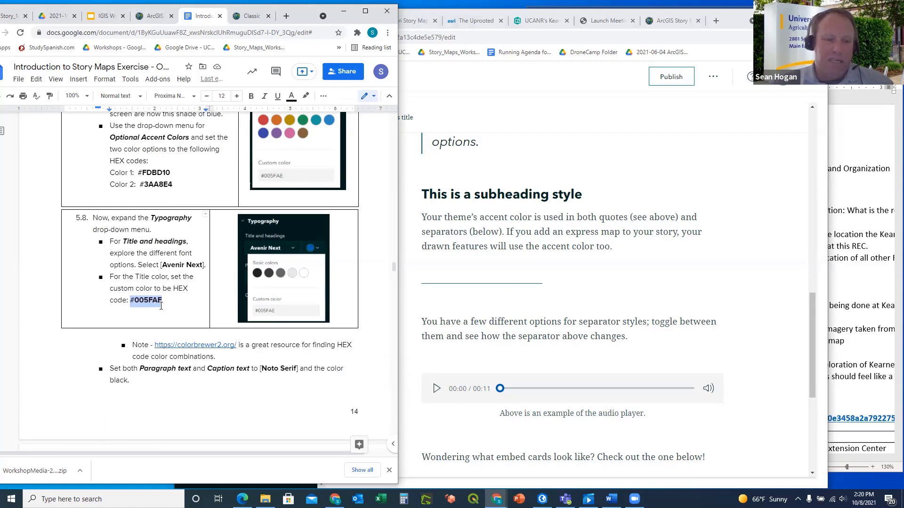
{"action": "left_click", "coordinate": [484, 166]}
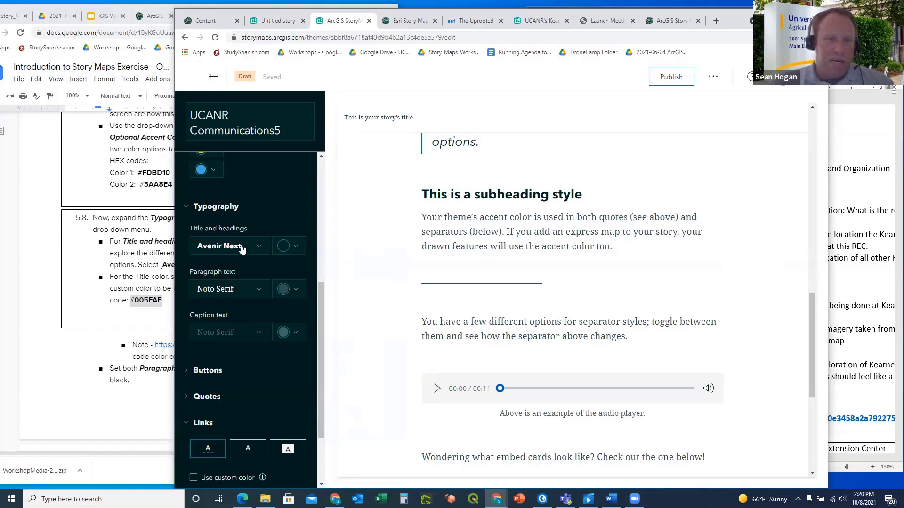
Change the Title and headings colour from #002625 to #005FAE
{"action": "left_click", "coordinate": [296, 248]}
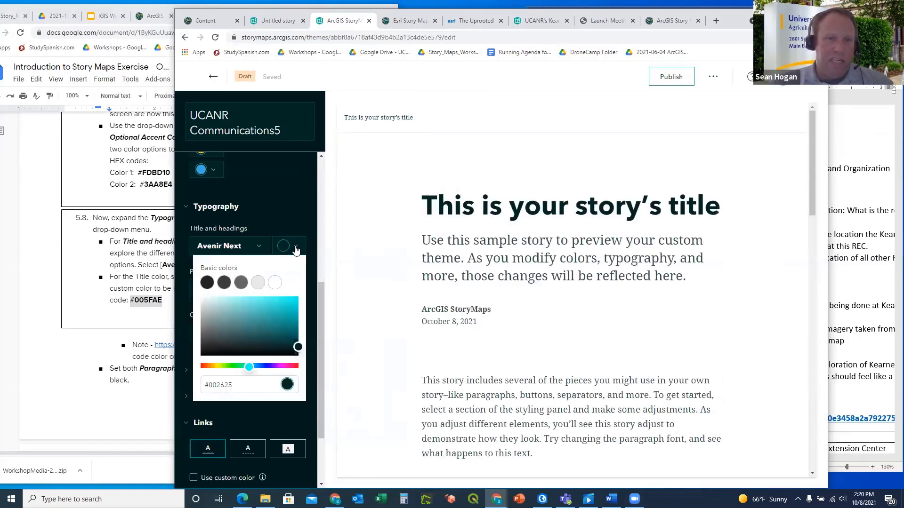
{"action": "left_click_drag", "start_coordinate": [237, 387], "coordinate": [195, 391]}
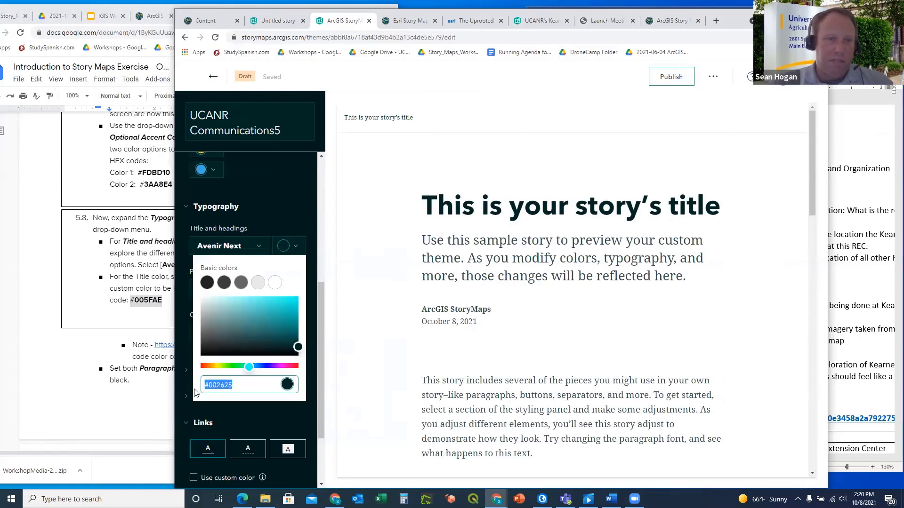
{"action": "key", "text": "ctrl+v"}
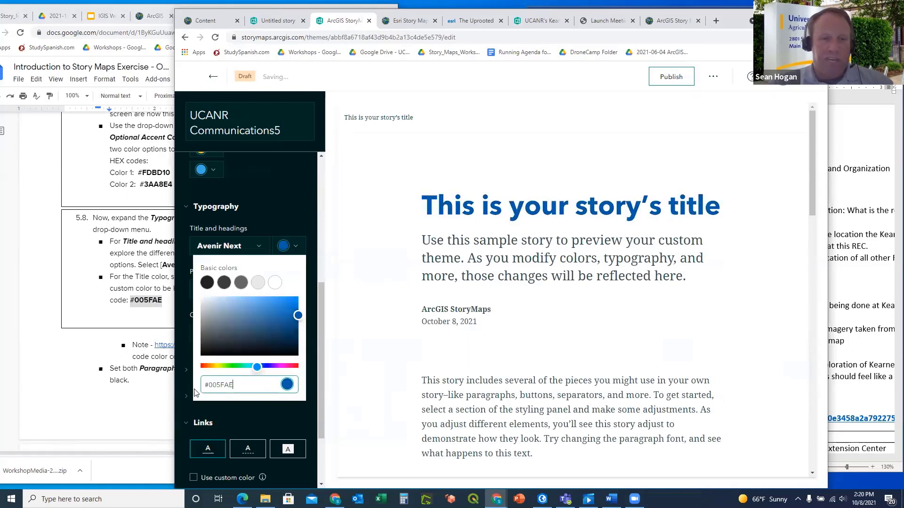
{"action": "left_click", "coordinate": [268, 418]}
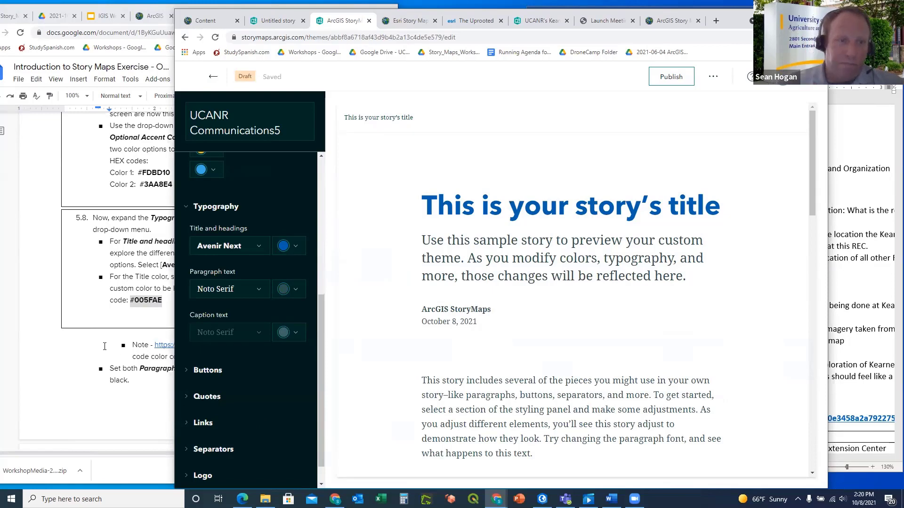
{"action": "left_click", "coordinate": [88, 344]}
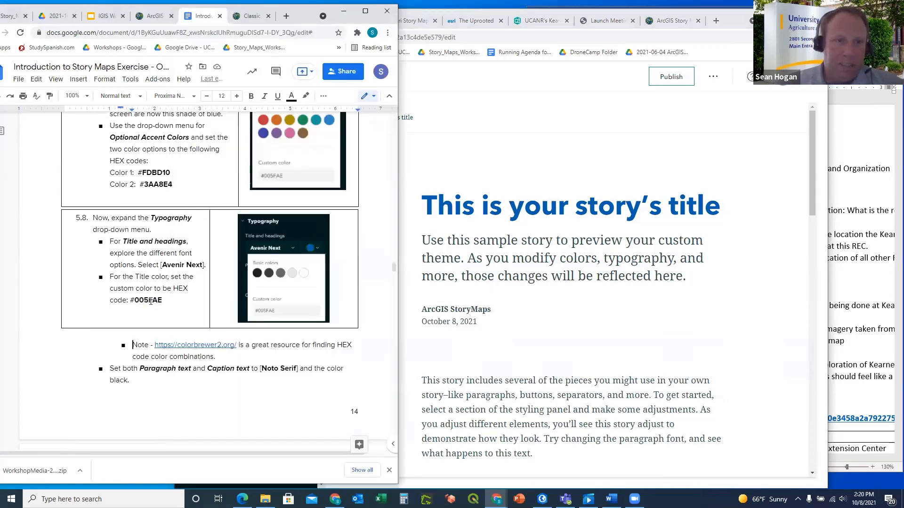
{"action": "scroll", "coordinate": [167, 290], "scroll_direction": "down", "scroll_amount": 2}
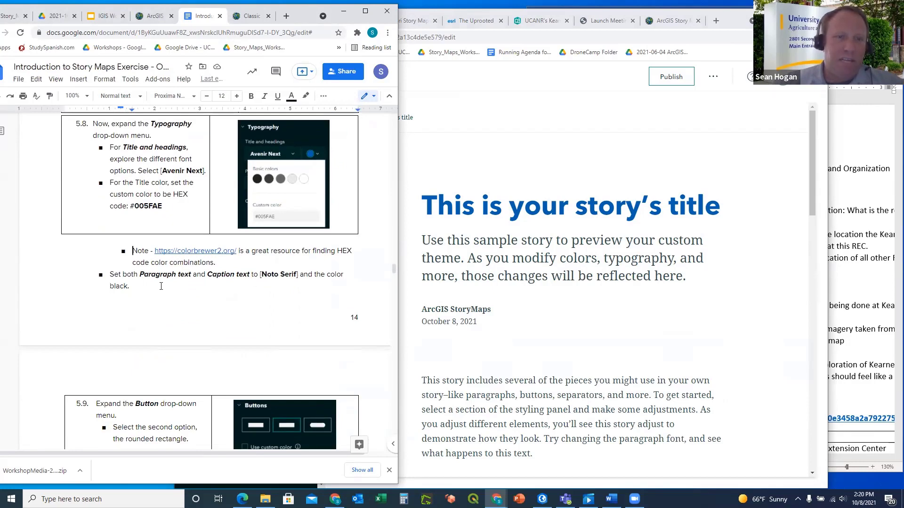
Set the paragraph text colour to the black swatch
{"action": "left_click", "coordinate": [441, 163]}
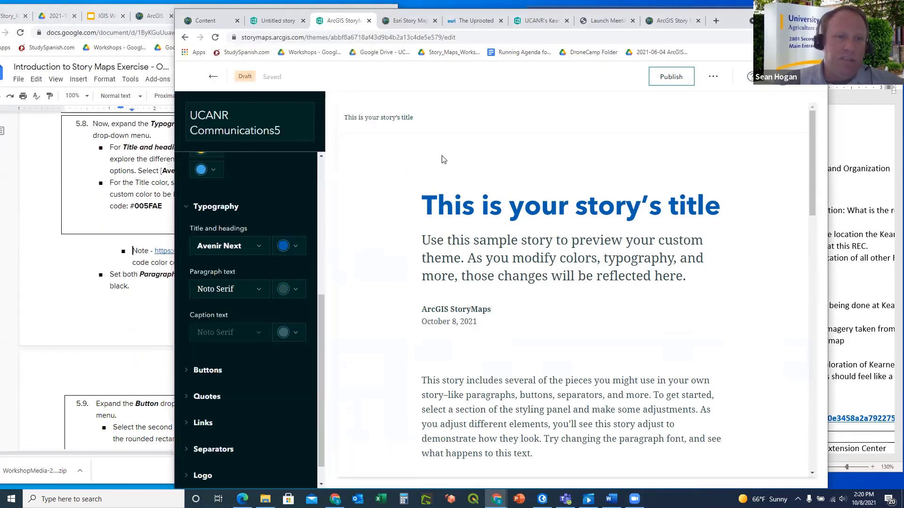
{"action": "left_click", "coordinate": [296, 291]}
{"action": "left_click", "coordinate": [207, 325]}
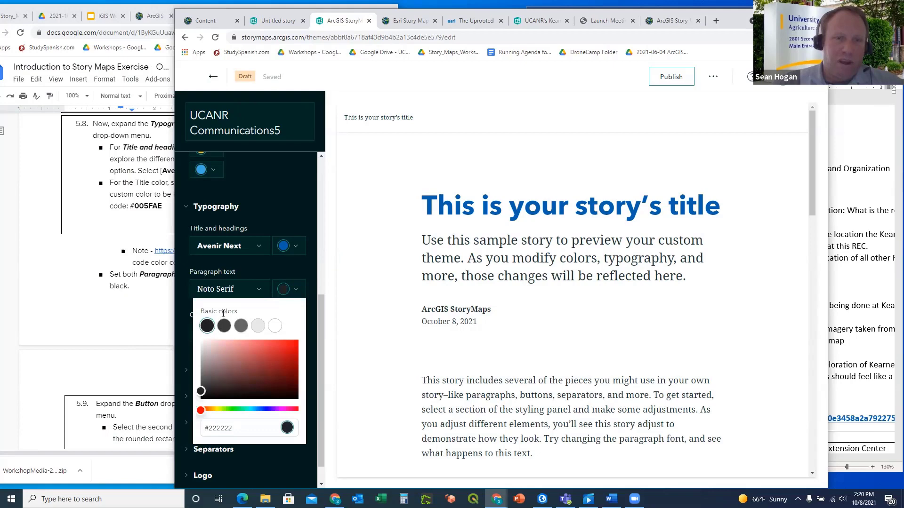
{"action": "left_click", "coordinate": [302, 272]}
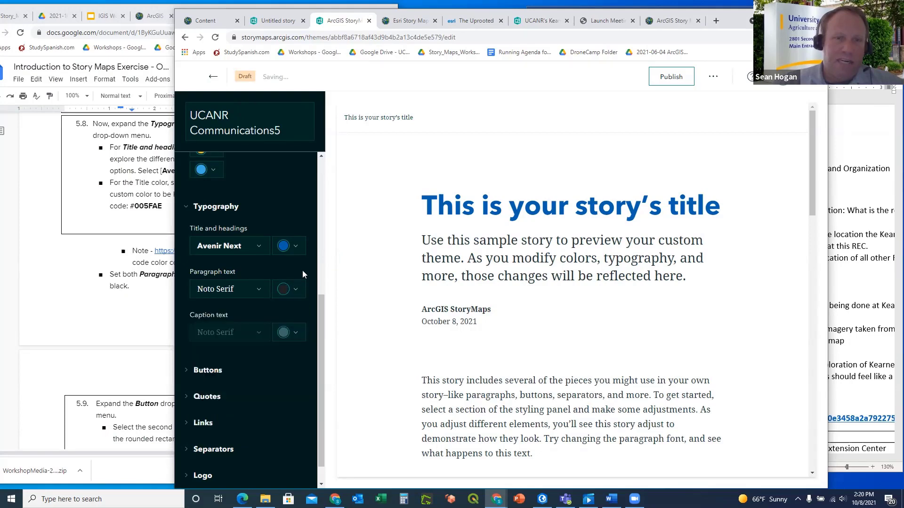
Set the caption text colour to black and expand the Buttons section
{"action": "left_click", "coordinate": [296, 333]}
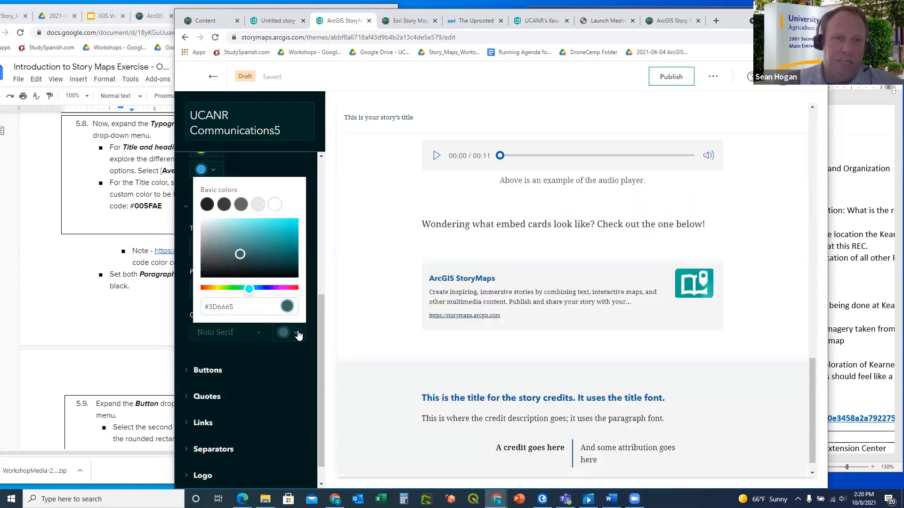
{"action": "left_click", "coordinate": [208, 206]}
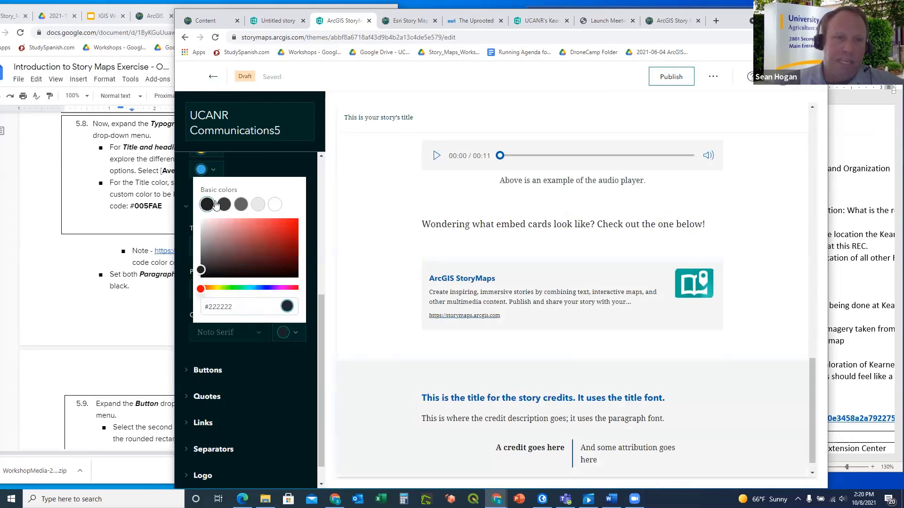
{"action": "left_click", "coordinate": [290, 368]}
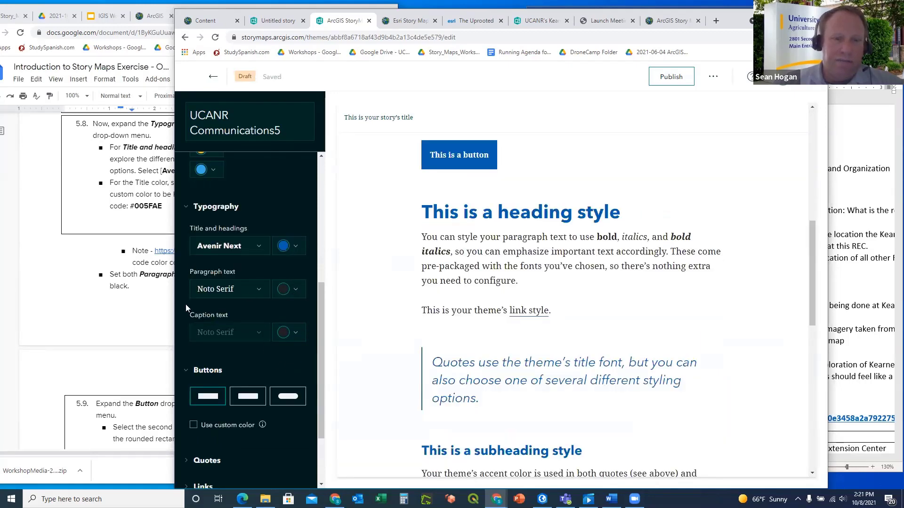
{"action": "left_click", "coordinate": [144, 308]}
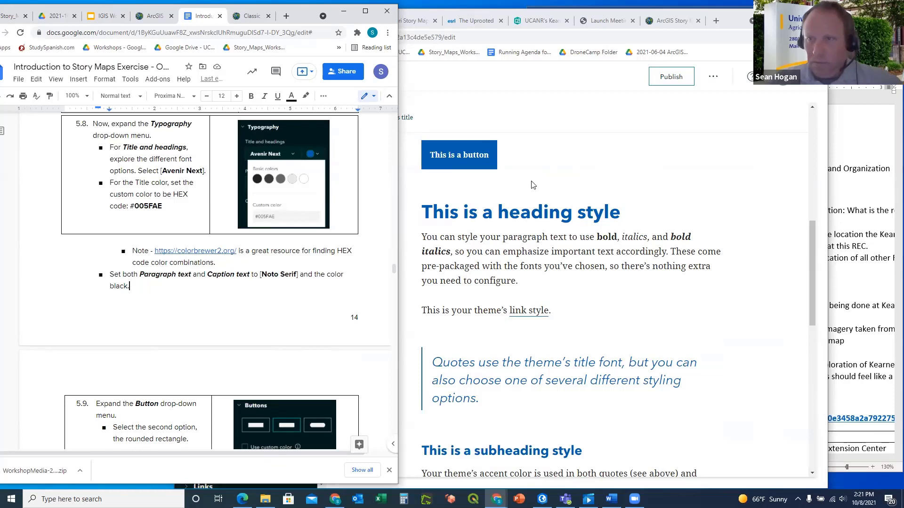
{"action": "left_click", "coordinate": [439, 198]}
Choose the second, slightly rounded button style under Buttons
{"action": "scroll", "coordinate": [271, 293], "scroll_direction": "down", "scroll_amount": 2}
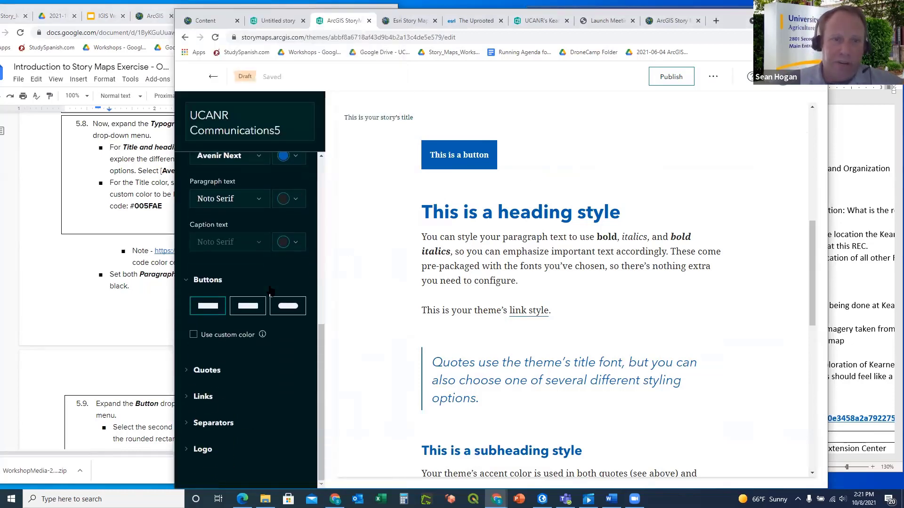
{"action": "left_click", "coordinate": [146, 309]}
{"action": "scroll", "coordinate": [168, 324], "scroll_direction": "down", "scroll_amount": 1}
{"action": "scroll", "coordinate": [168, 324], "scroll_direction": "down", "scroll_amount": 4}
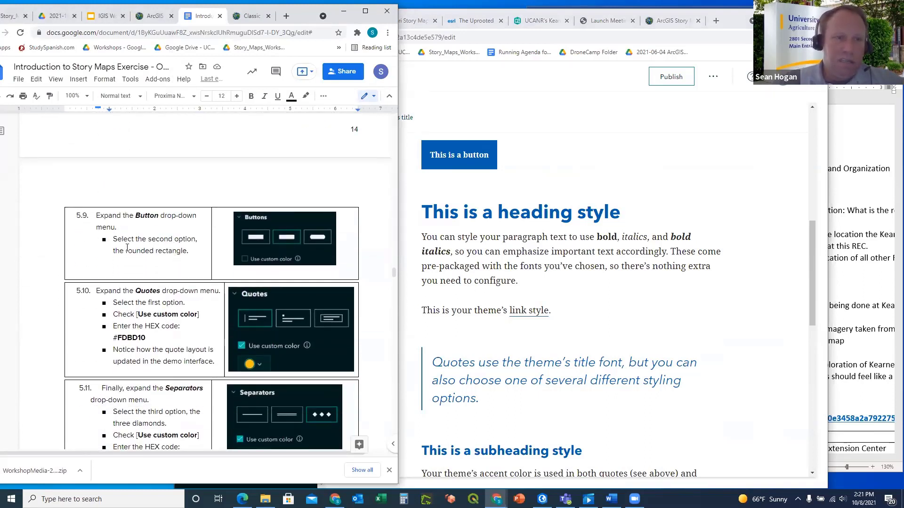
{"action": "left_click", "coordinate": [450, 123]}
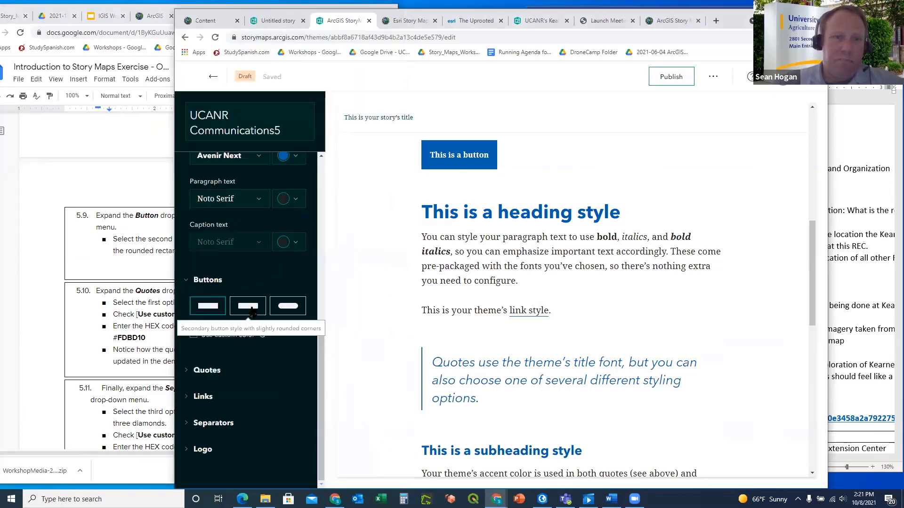
{"action": "left_click", "coordinate": [250, 310]}
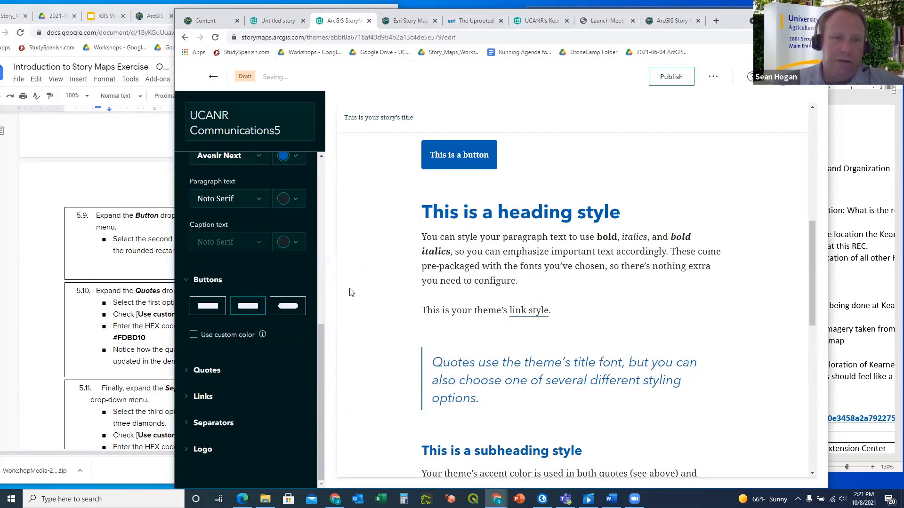
Check the instructions, then expand the Quotes section
{"action": "left_click", "coordinate": [81, 313]}
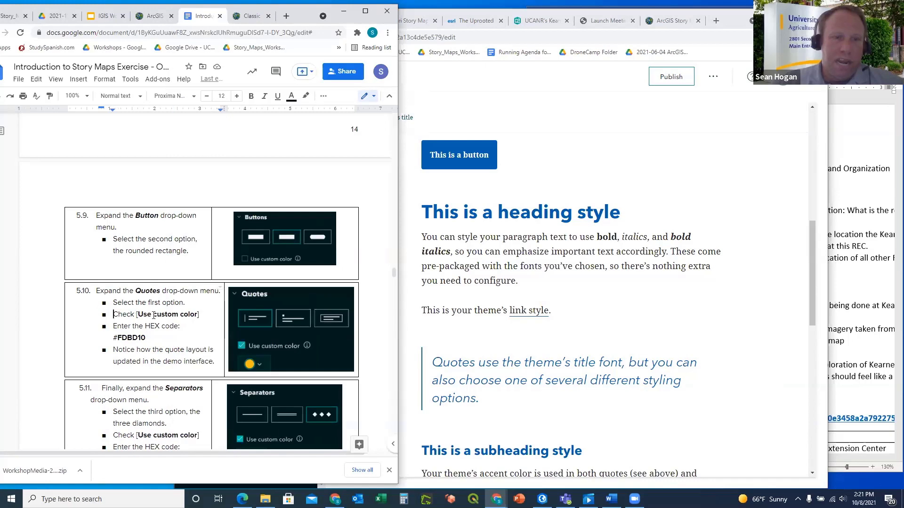
{"action": "scroll", "coordinate": [154, 315], "scroll_direction": "down", "scroll_amount": 1}
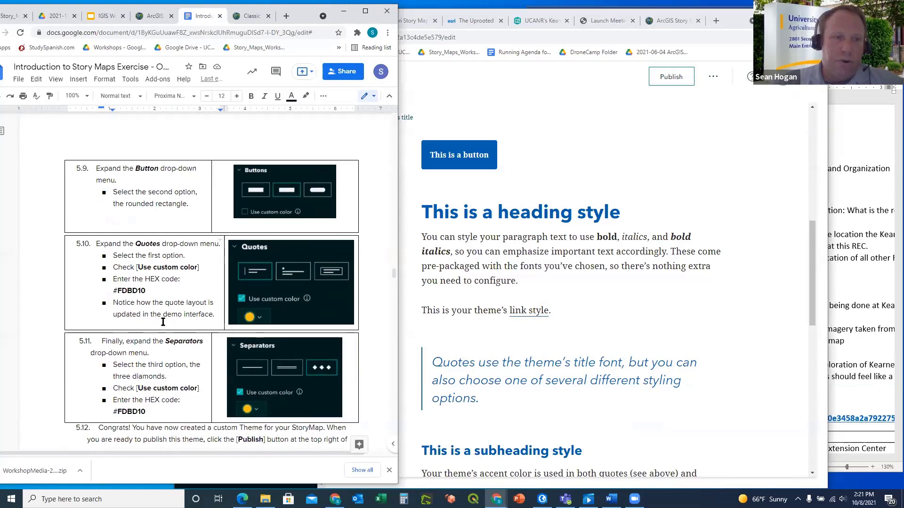
{"action": "left_click", "coordinate": [412, 325]}
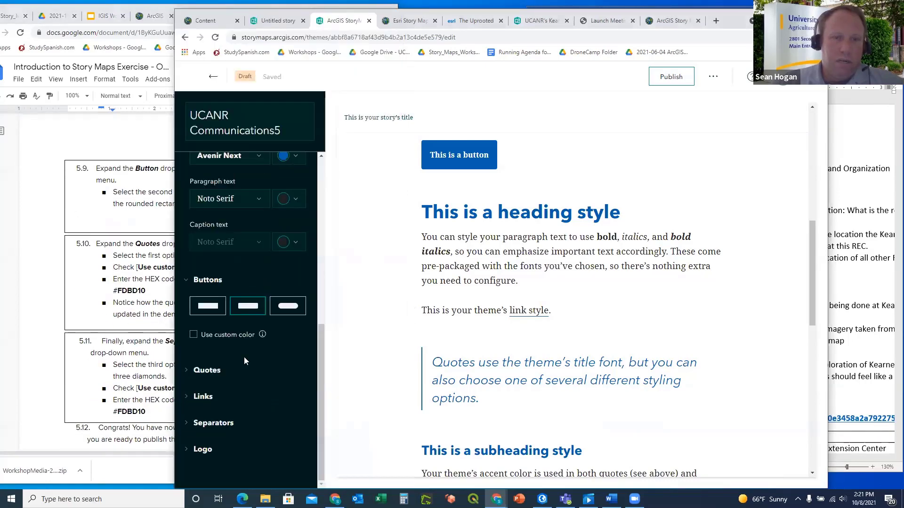
{"action": "left_click", "coordinate": [187, 371]}
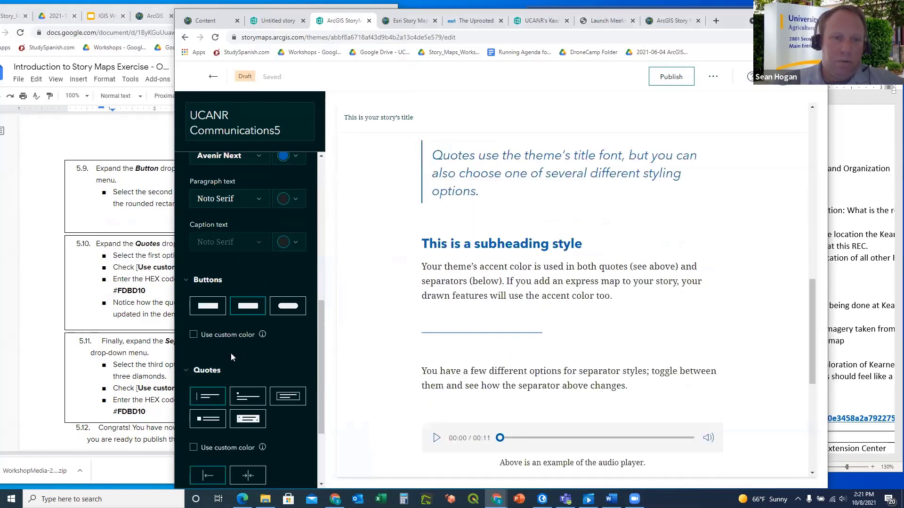
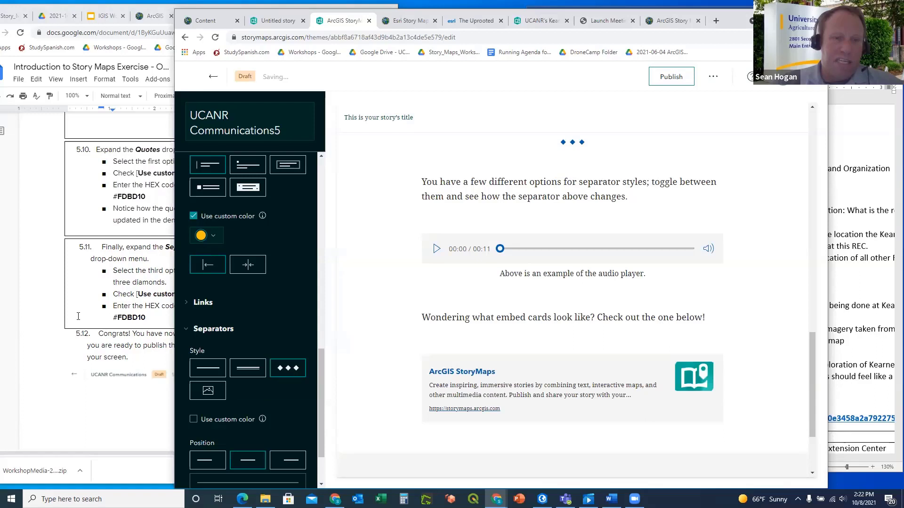
Copy the hex code #FDBD10 from step 5.11 of the exercise instructions
{"action": "left_click", "coordinate": [115, 316]}
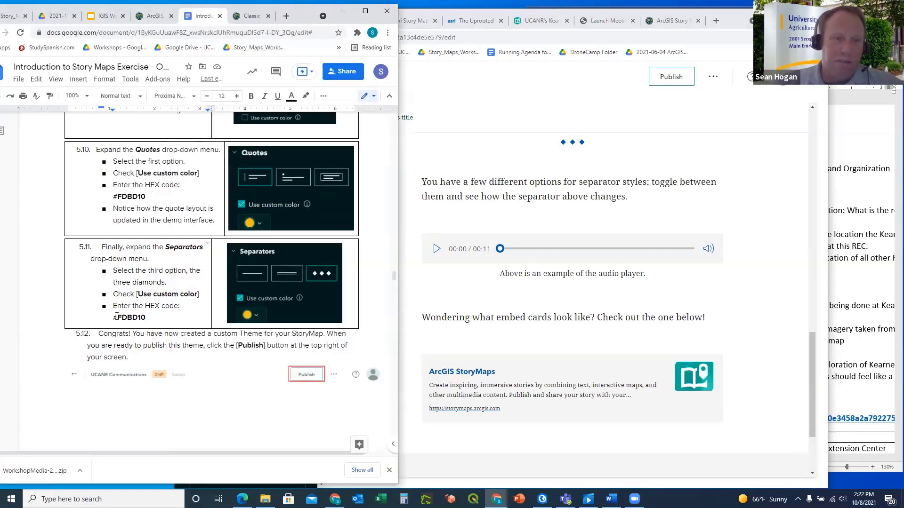
{"action": "left_click_drag", "start_coordinate": [146, 318], "coordinate": [114, 317]}
{"action": "key", "text": "ctrl+c"}
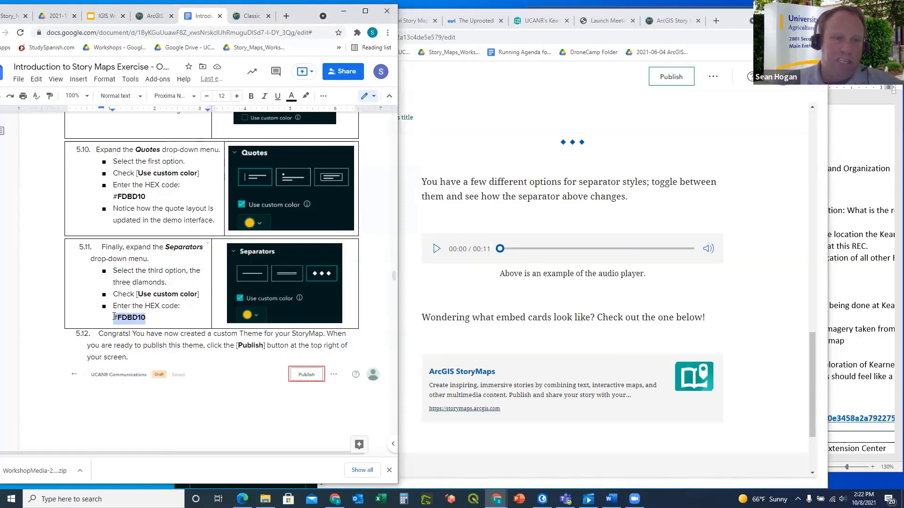
{"action": "left_click", "coordinate": [455, 167]}
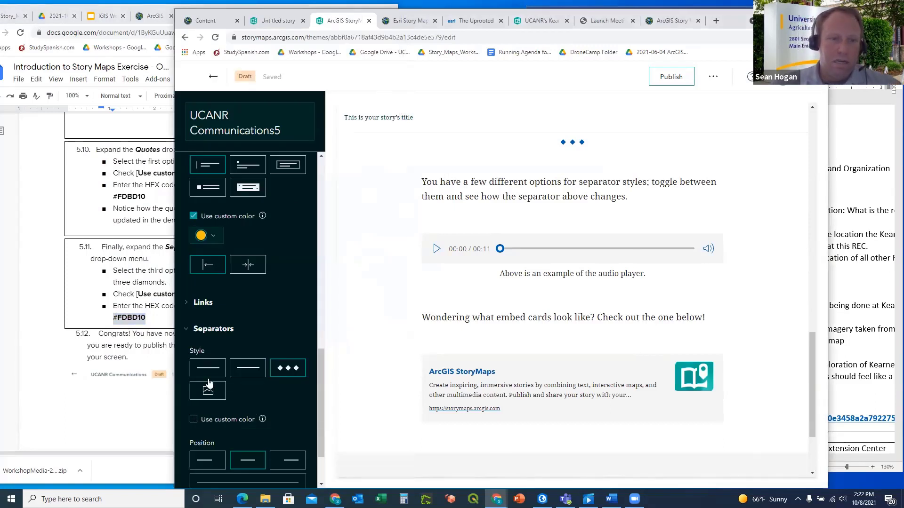
Turn on a custom separator colour and replace #005FAE with #FDBD10
{"action": "left_click", "coordinate": [193, 420]}
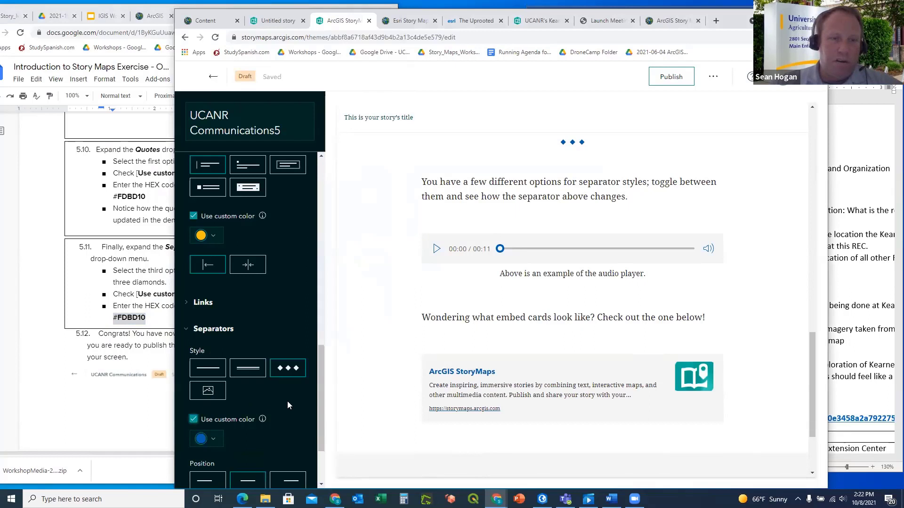
{"action": "scroll", "coordinate": [287, 402], "scroll_direction": "down", "scroll_amount": 1}
{"action": "left_click", "coordinate": [212, 393]}
{"action": "scroll", "coordinate": [216, 394], "scroll_direction": "down", "scroll_amount": 1}
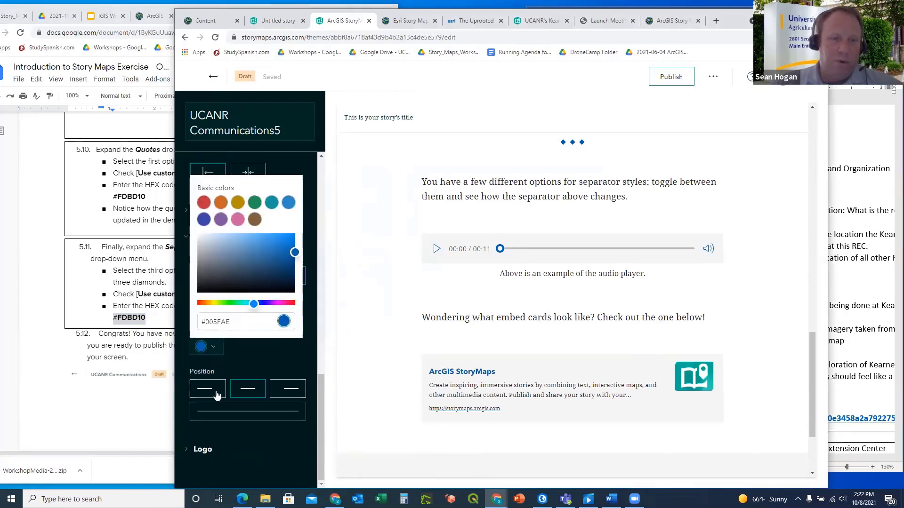
{"action": "left_click_drag", "start_coordinate": [233, 322], "coordinate": [194, 324]}
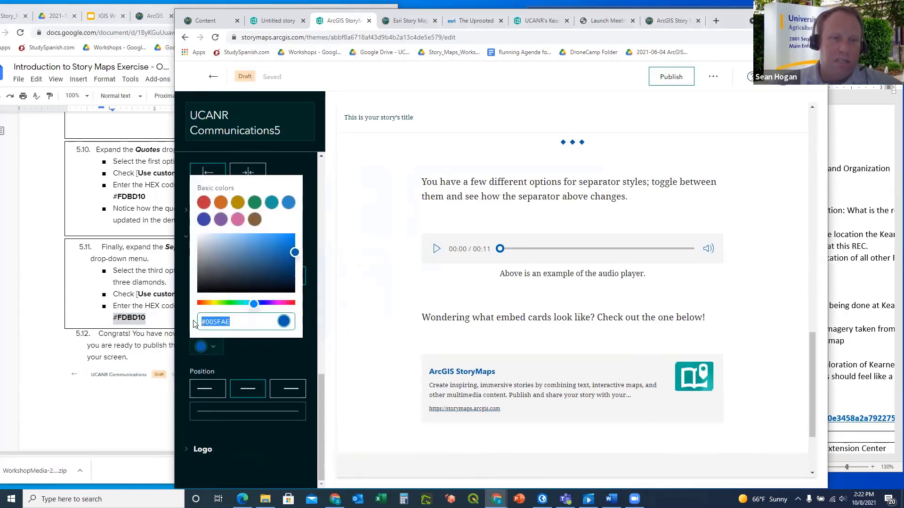
{"action": "key", "text": "ctrl+v"}
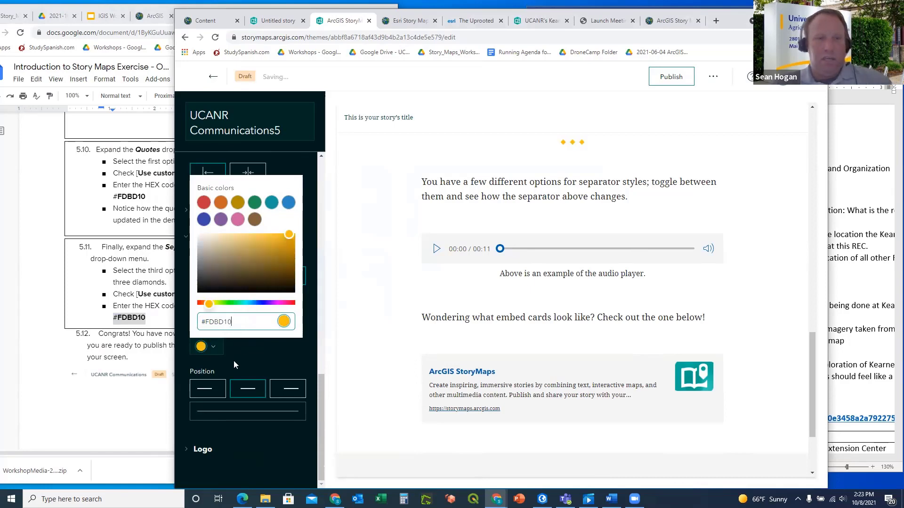
Check the following steps in the exercise instructions against the theme editor
{"action": "left_click", "coordinate": [152, 359]}
{"action": "scroll", "coordinate": [216, 355], "scroll_direction": "down", "scroll_amount": 1}
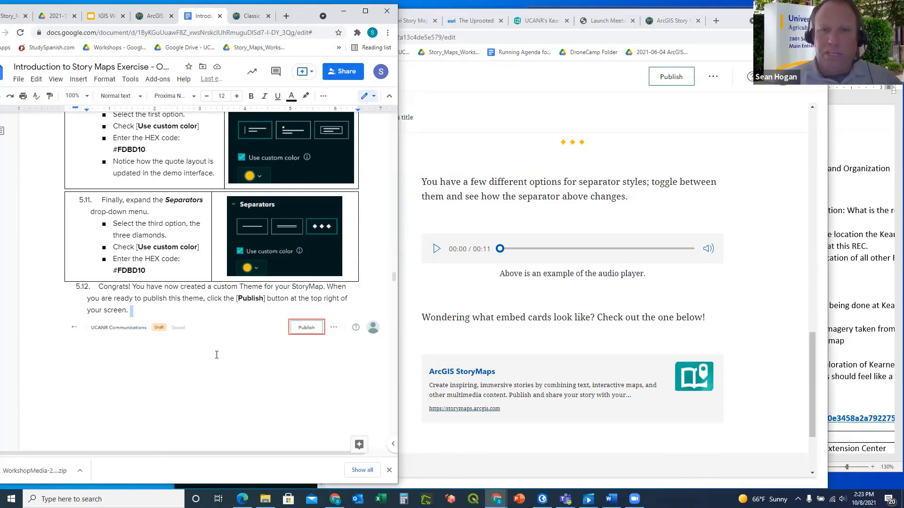
{"action": "left_click", "coordinate": [481, 162]}
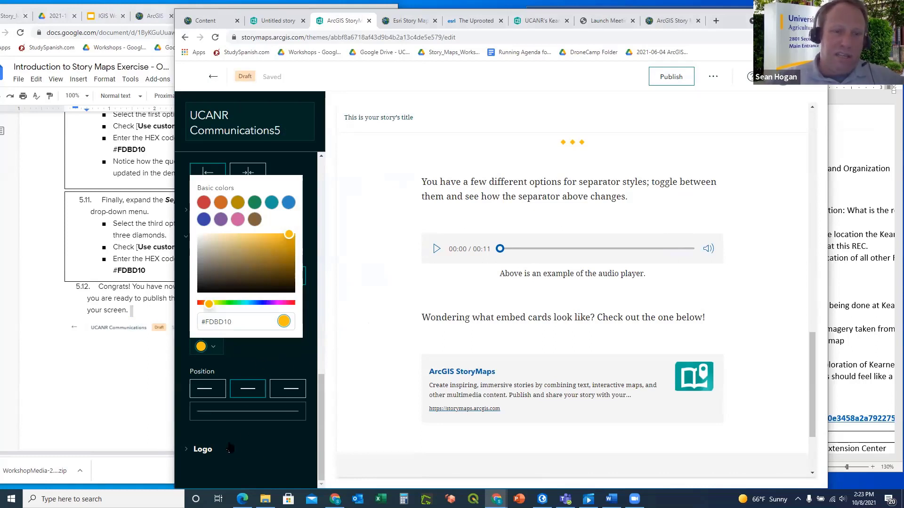
{"action": "left_click", "coordinate": [118, 377]}
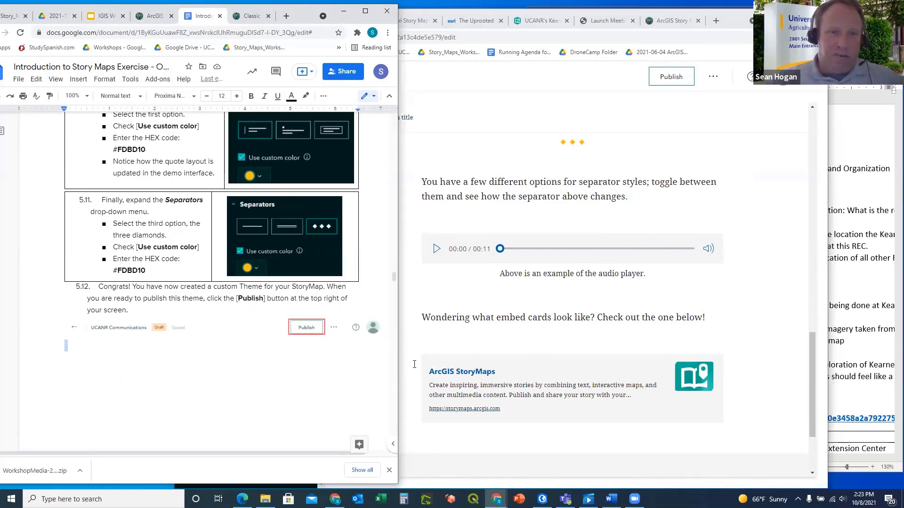
{"action": "left_click", "coordinate": [659, 165]}
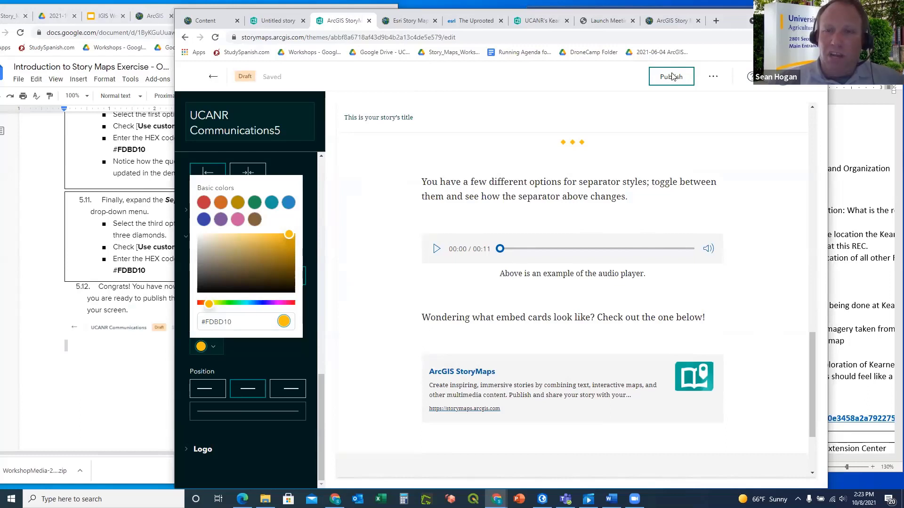
Publish the UCANR Communications5 theme and confirm its Published status
{"action": "left_click", "coordinate": [673, 77]}
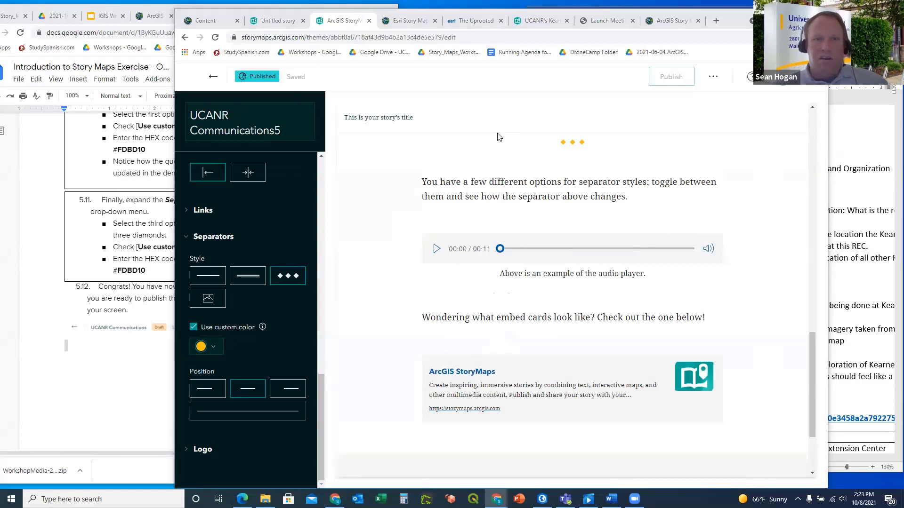
{"action": "scroll", "coordinate": [501, 146], "scroll_direction": "up", "scroll_amount": 10}
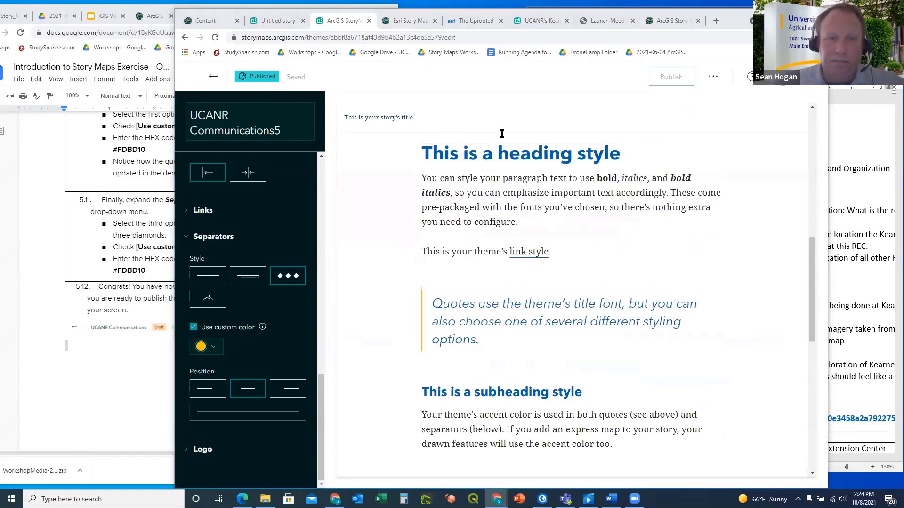
{"action": "scroll", "coordinate": [502, 134], "scroll_direction": "up", "scroll_amount": 6}
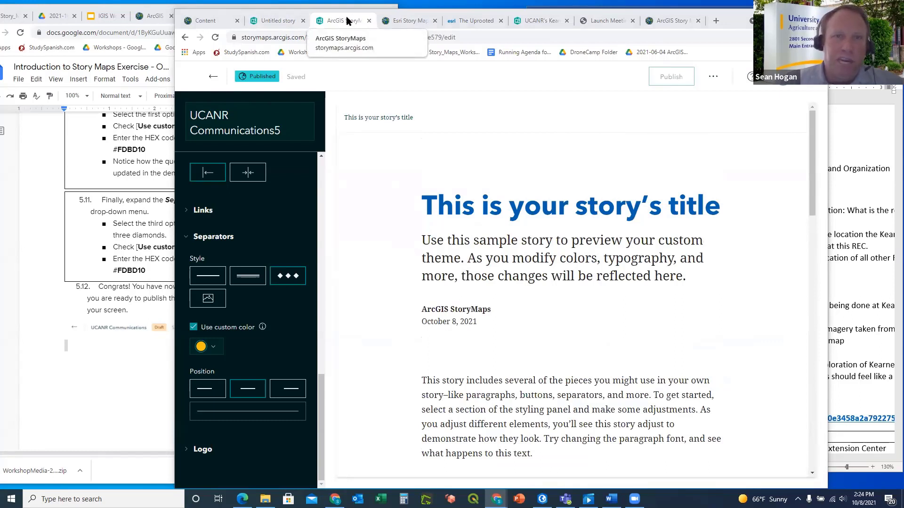
Reopen the Untitled story for editing from the stories list
{"action": "left_click", "coordinate": [267, 21]}
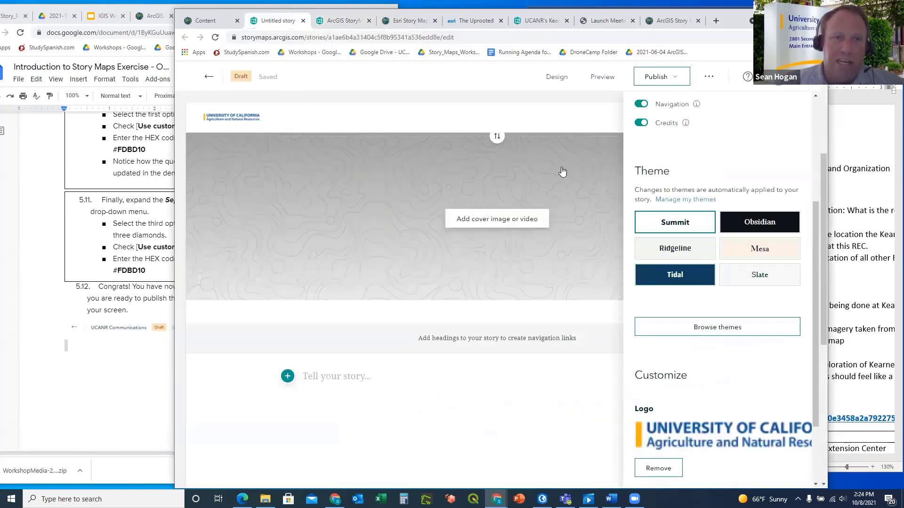
{"action": "scroll", "coordinate": [447, 159], "scroll_direction": "up", "scroll_amount": 2}
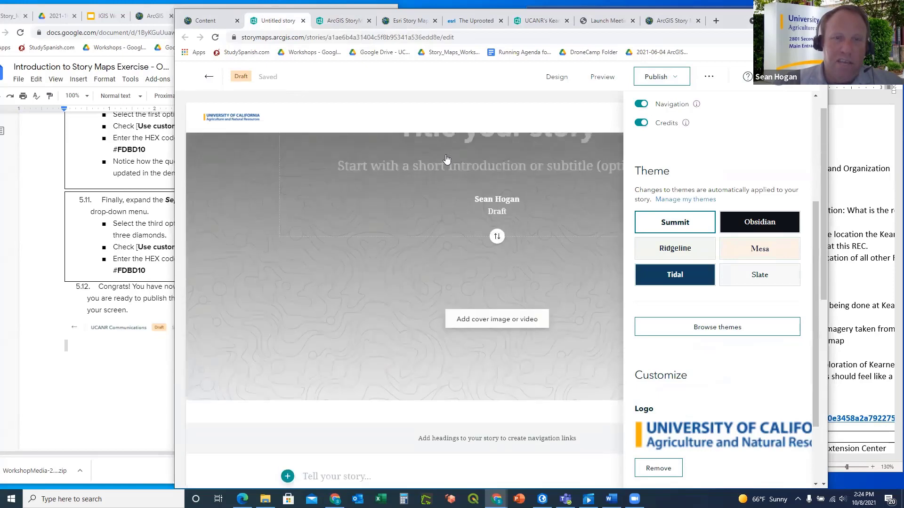
{"action": "scroll", "coordinate": [446, 157], "scroll_direction": "up", "scroll_amount": 2}
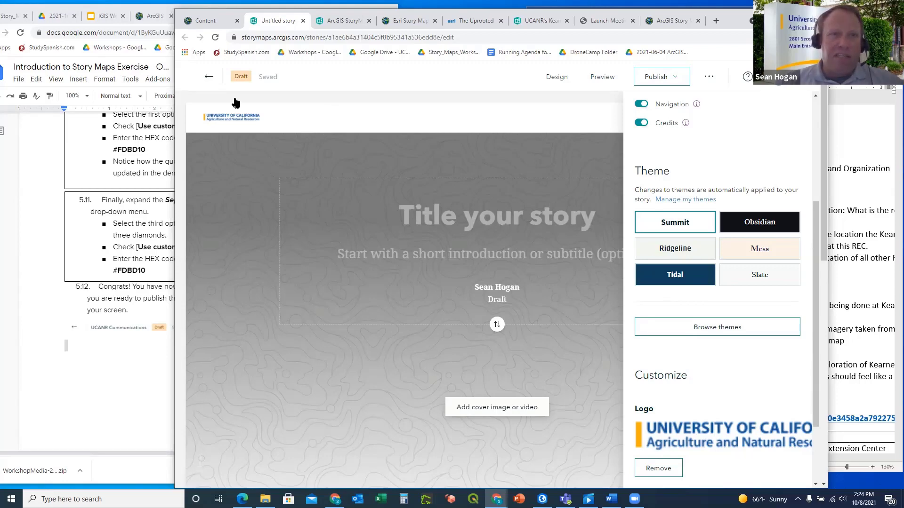
{"action": "left_click", "coordinate": [208, 79]}
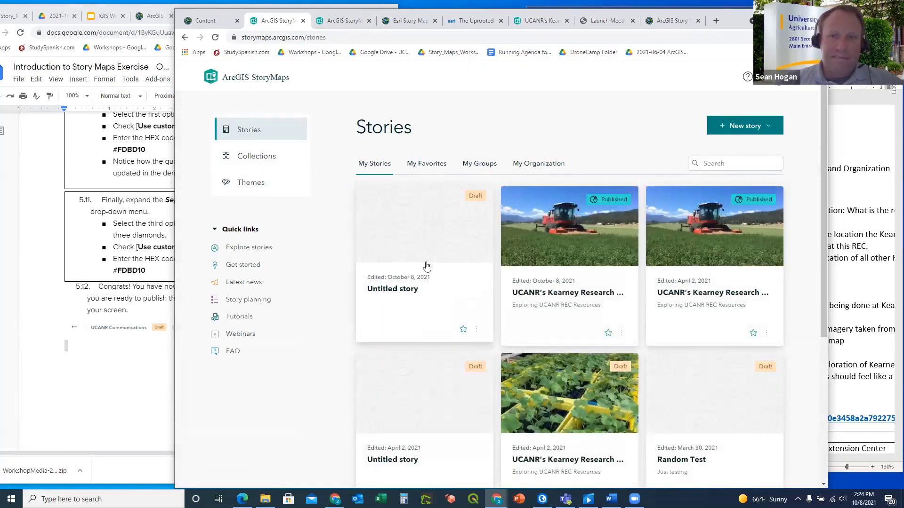
{"action": "left_click", "coordinate": [406, 222]}
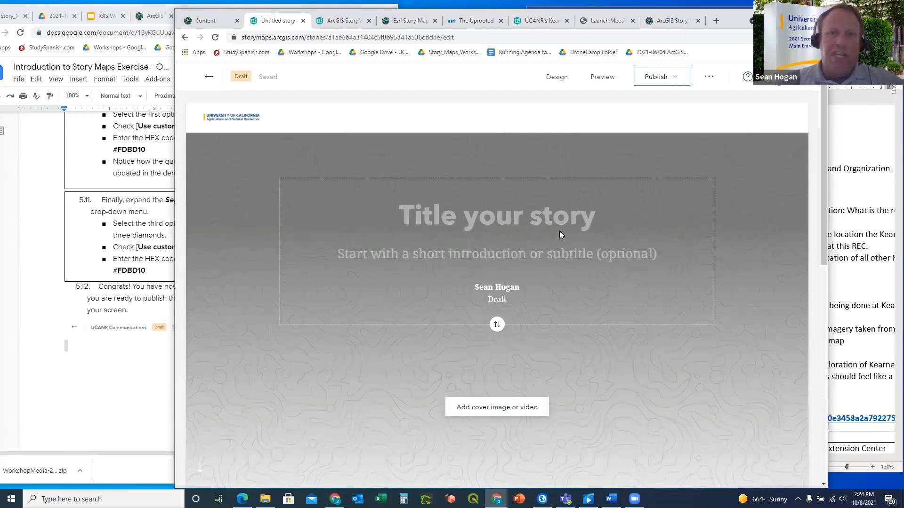
Choose UCANR Communications5 from all themes in Design and confirm it is applied
{"action": "left_click", "coordinate": [555, 77]}
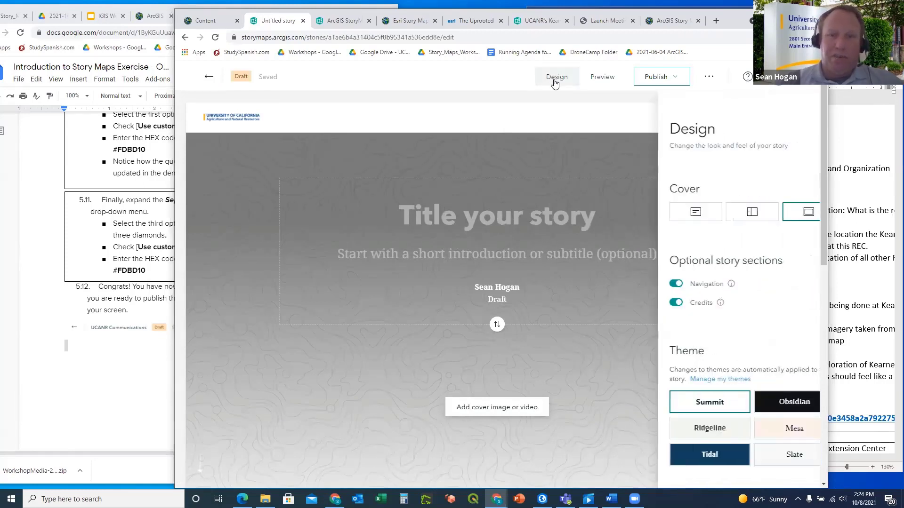
{"action": "scroll", "coordinate": [720, 301], "scroll_direction": "down", "scroll_amount": 3}
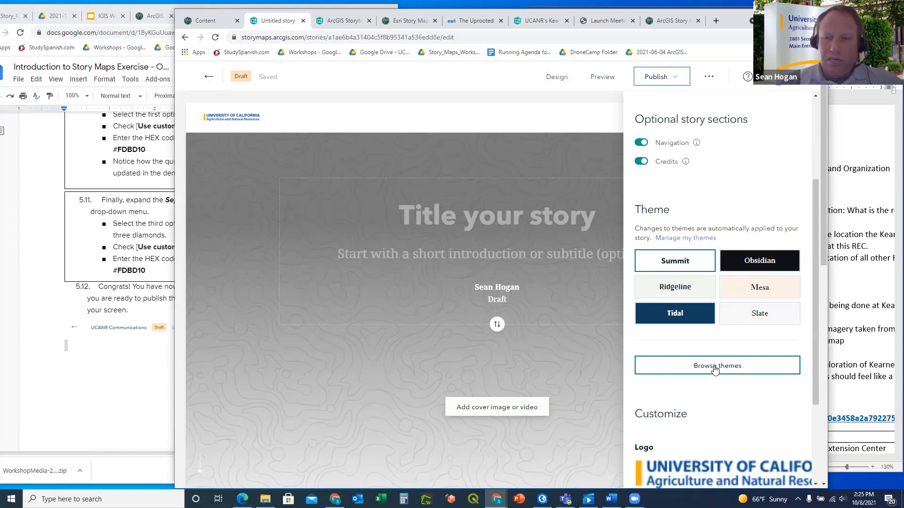
{"action": "left_click", "coordinate": [712, 367]}
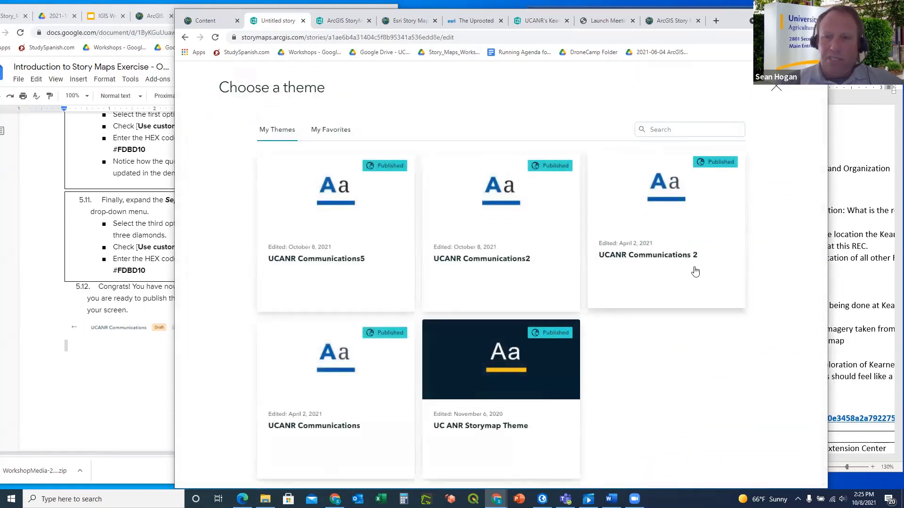
{"action": "left_click", "coordinate": [336, 214]}
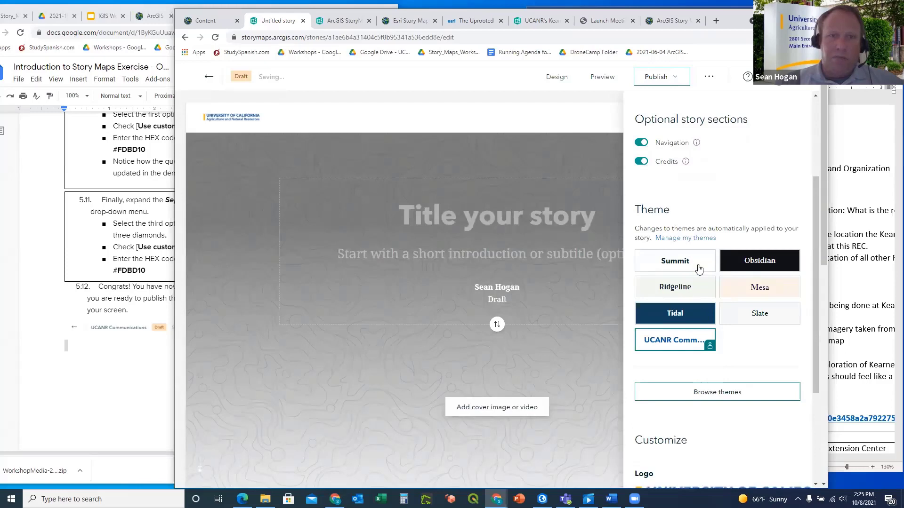
{"action": "left_click", "coordinate": [556, 77]}
{"action": "left_click", "coordinate": [557, 77]}
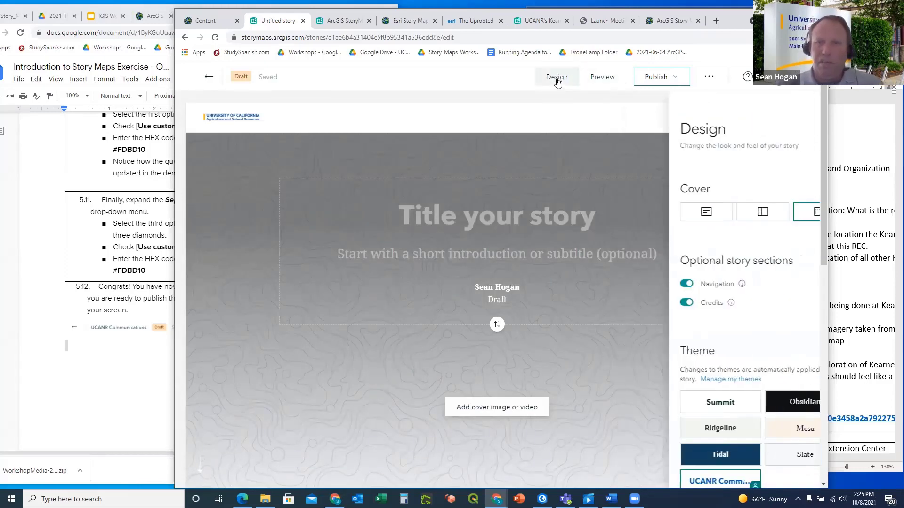
{"action": "scroll", "coordinate": [725, 353], "scroll_direction": "down", "scroll_amount": 3}
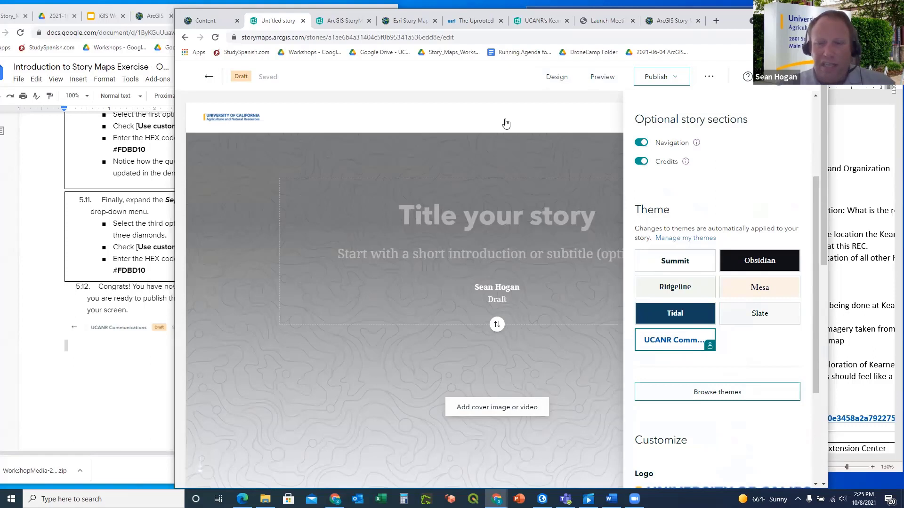
{"action": "left_click", "coordinate": [548, 78]}
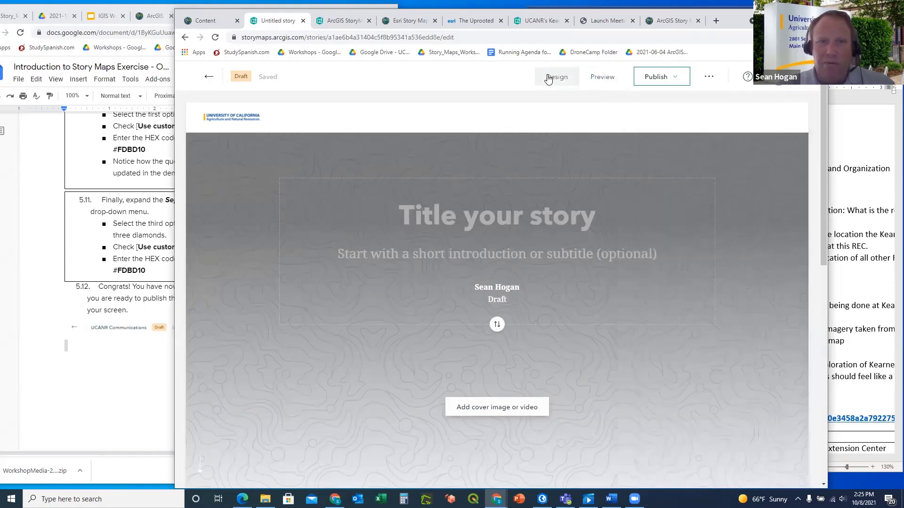
Scroll the instructions to the Exercise 4: Creating Your StoryMap heading, then return to the story
{"action": "scroll", "coordinate": [113, 363], "scroll_direction": "down", "scroll_amount": 5}
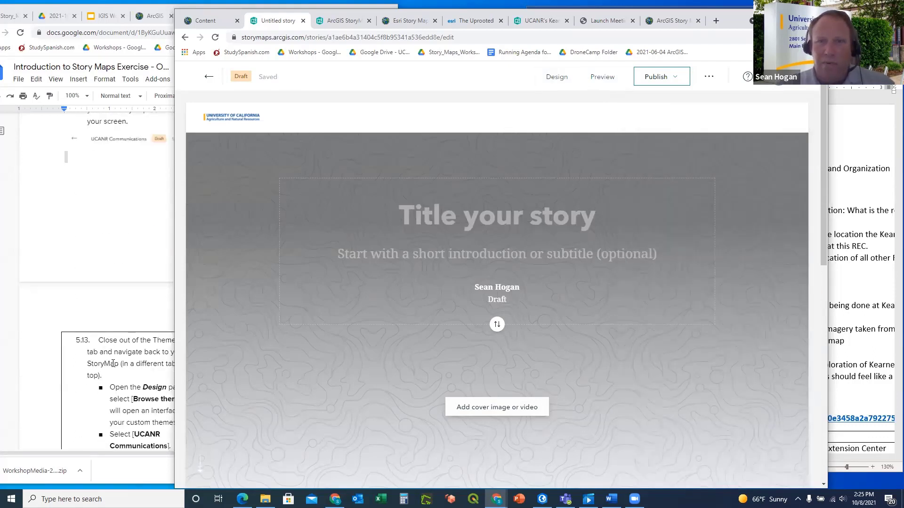
{"action": "left_click", "coordinate": [115, 267]}
{"action": "scroll", "coordinate": [195, 268], "scroll_direction": "down", "scroll_amount": 5}
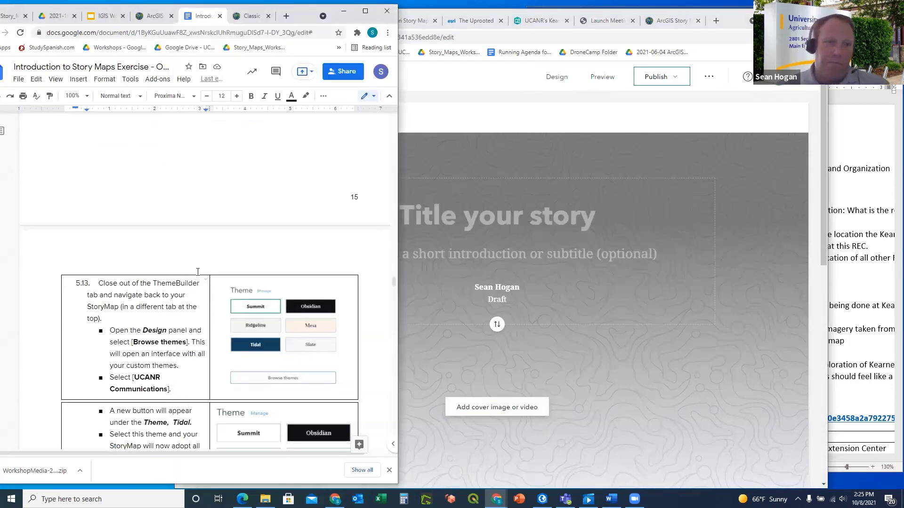
{"action": "scroll", "coordinate": [199, 271], "scroll_direction": "down", "scroll_amount": 5}
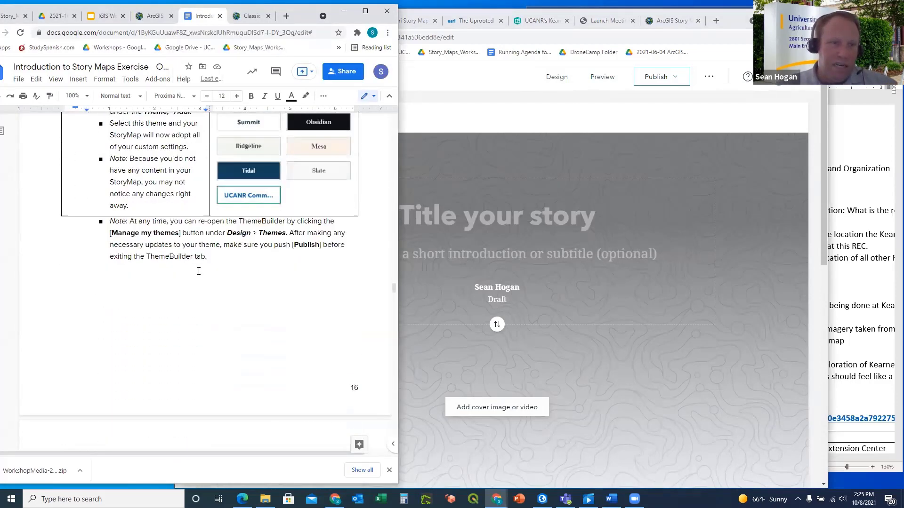
{"action": "scroll", "coordinate": [233, 288], "scroll_direction": "down", "scroll_amount": 4}
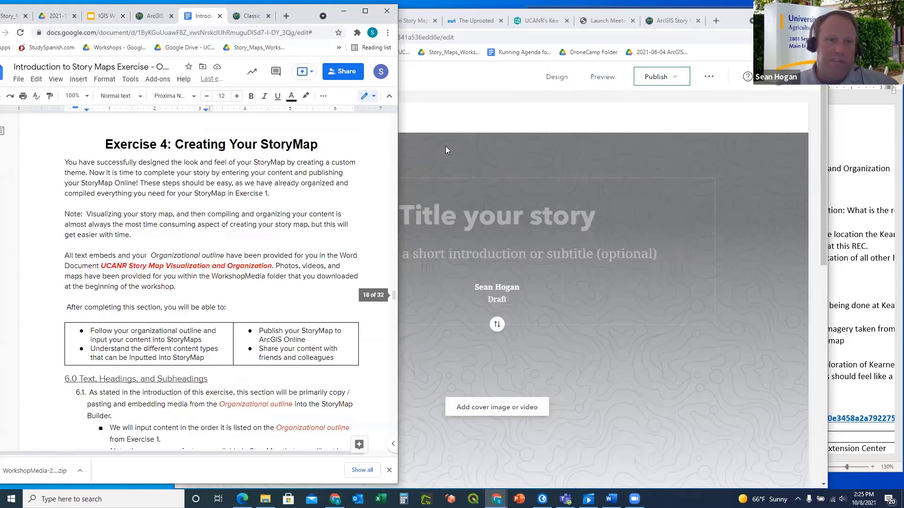
{"action": "left_click", "coordinate": [488, 117]}
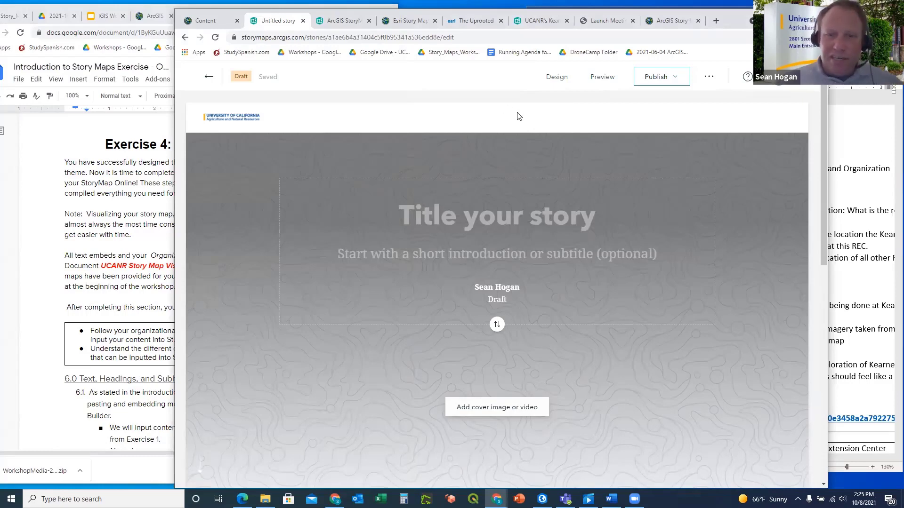
{"action": "scroll", "coordinate": [519, 117], "scroll_direction": "down", "scroll_amount": 1}
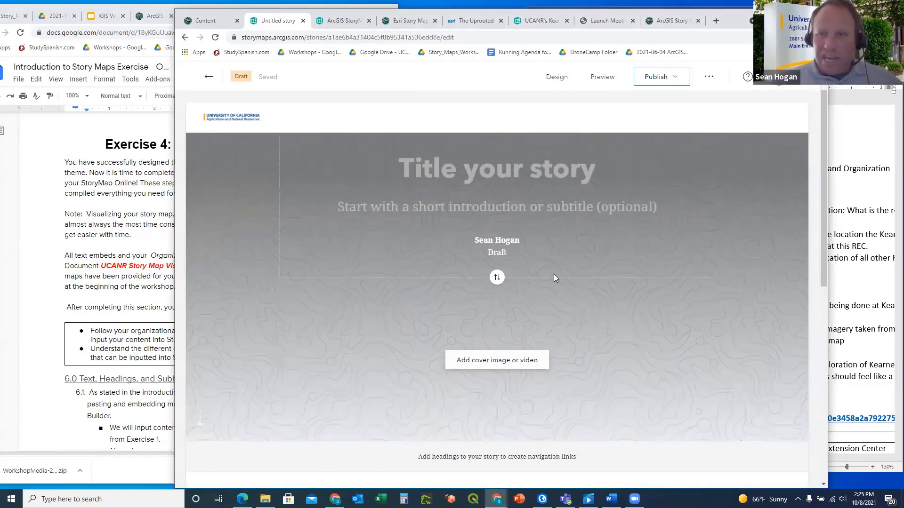
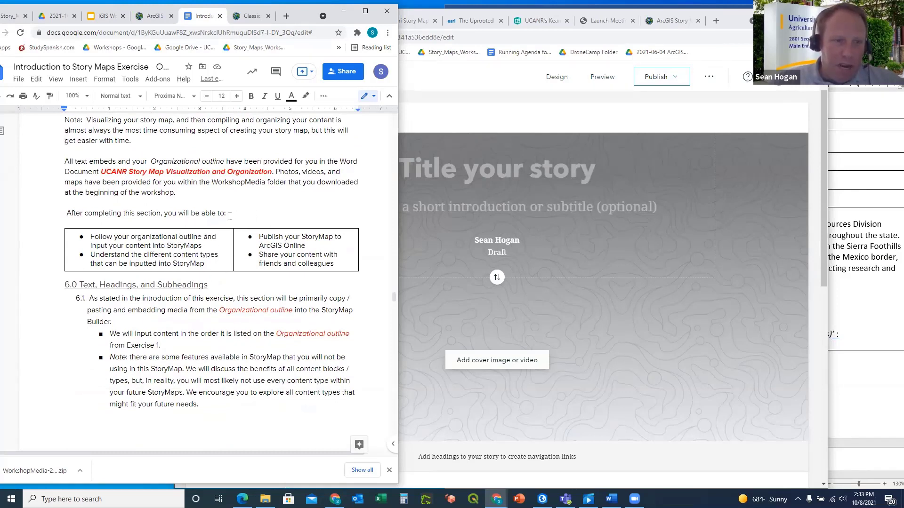
Bring the untitled UCANR-themed story editor in front of the Google Docs exercise
{"action": "left_click", "coordinate": [438, 81]}
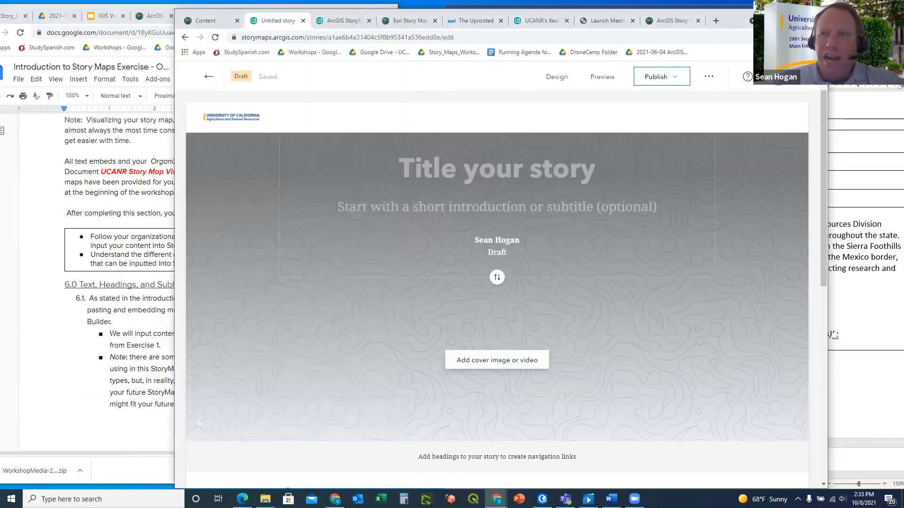
Check the Word outline's Title, Subtitle and Heading entries
{"action": "key", "text": "alt+Tab"}
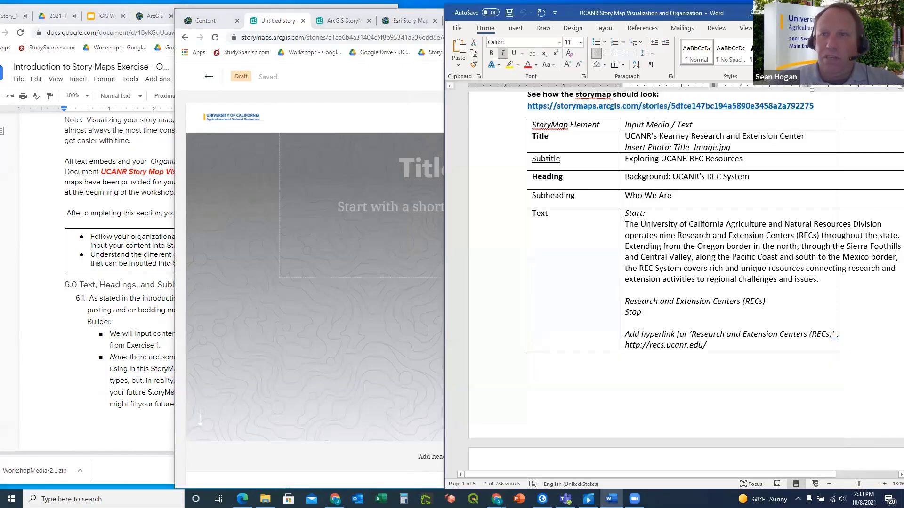
{"action": "scroll", "coordinate": [701, 195], "scroll_direction": "up", "scroll_amount": 10}
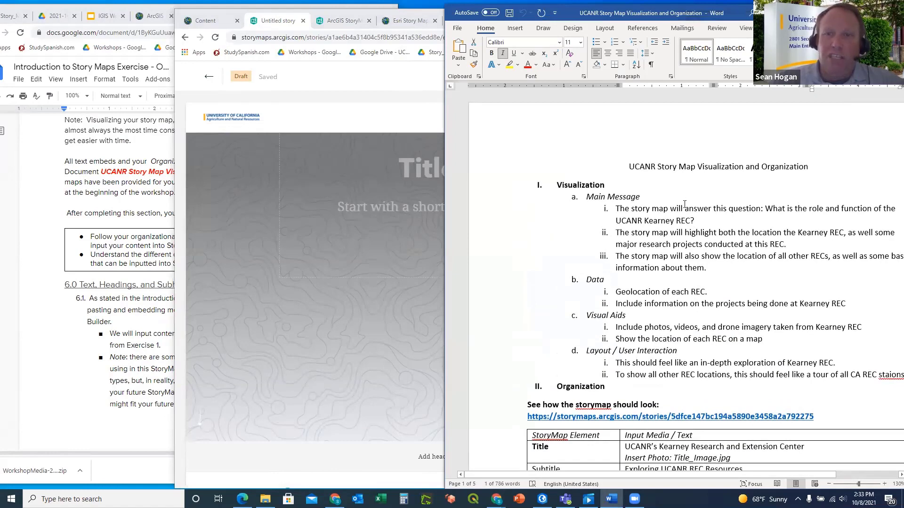
{"action": "scroll", "coordinate": [684, 204], "scroll_direction": "down", "scroll_amount": 5}
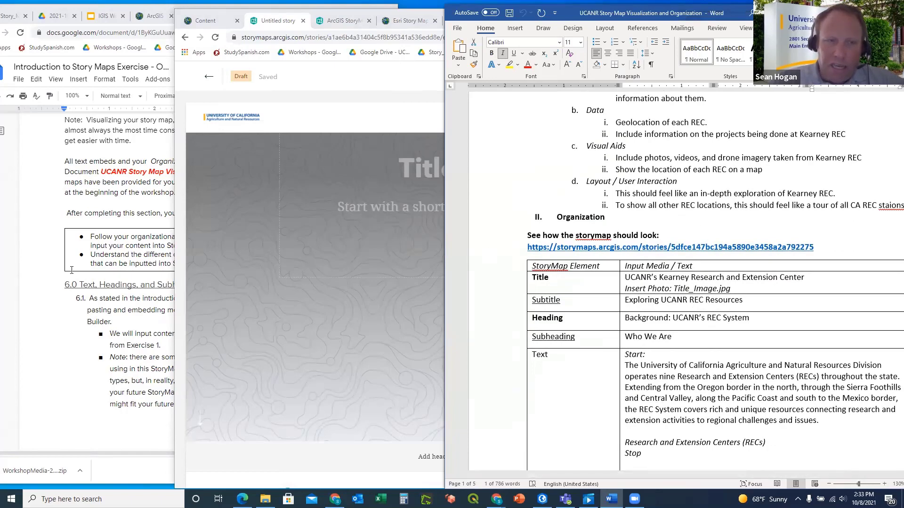
Read step 6.2 in the Docs instructions, then bring the story editor forward, shifted left
{"action": "left_click", "coordinate": [31, 233]}
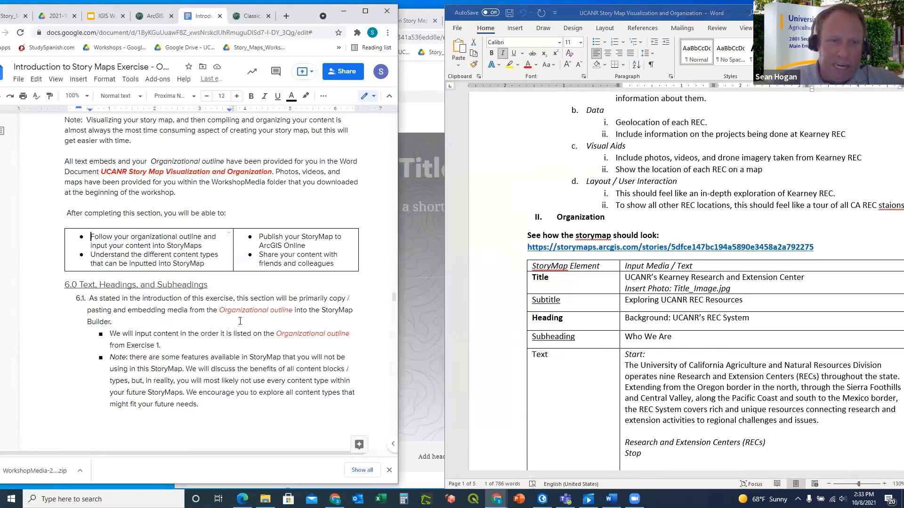
{"action": "scroll", "coordinate": [271, 342], "scroll_direction": "down", "scroll_amount": 5}
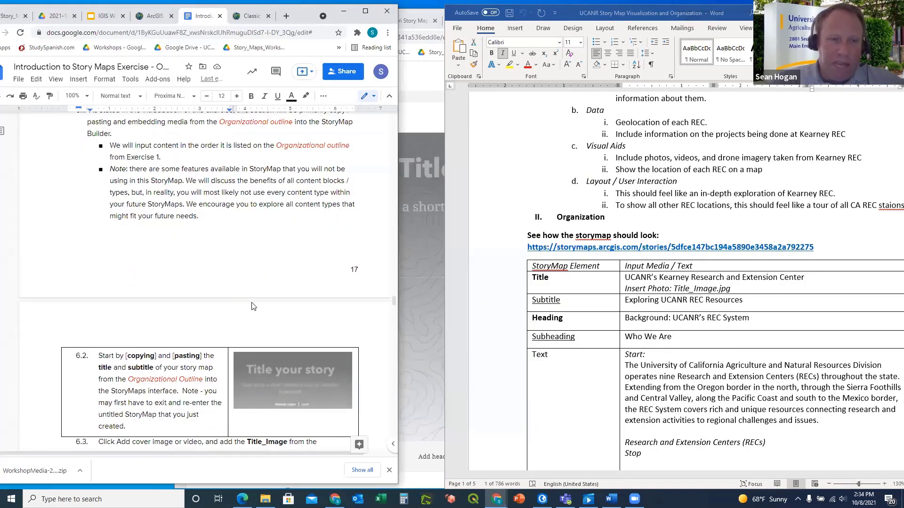
{"action": "scroll", "coordinate": [240, 305], "scroll_direction": "down", "scroll_amount": 2}
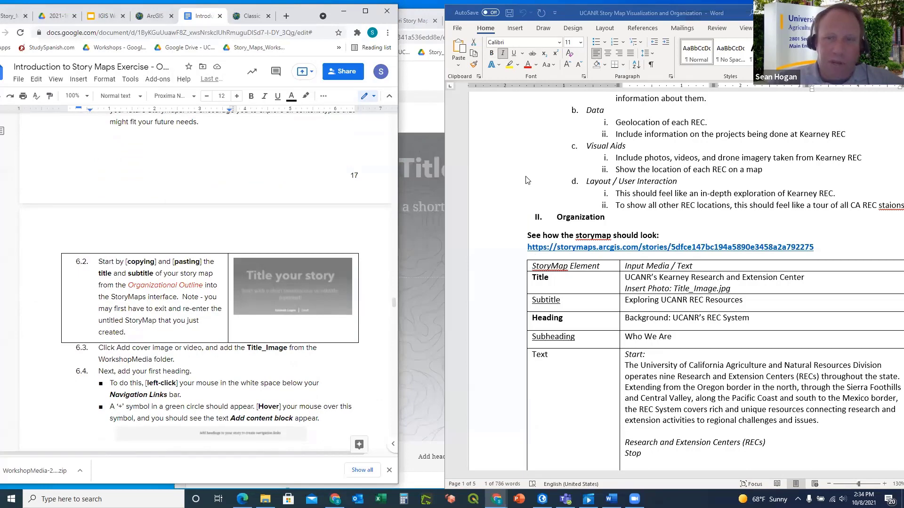
{"action": "left_click", "coordinate": [544, 174]}
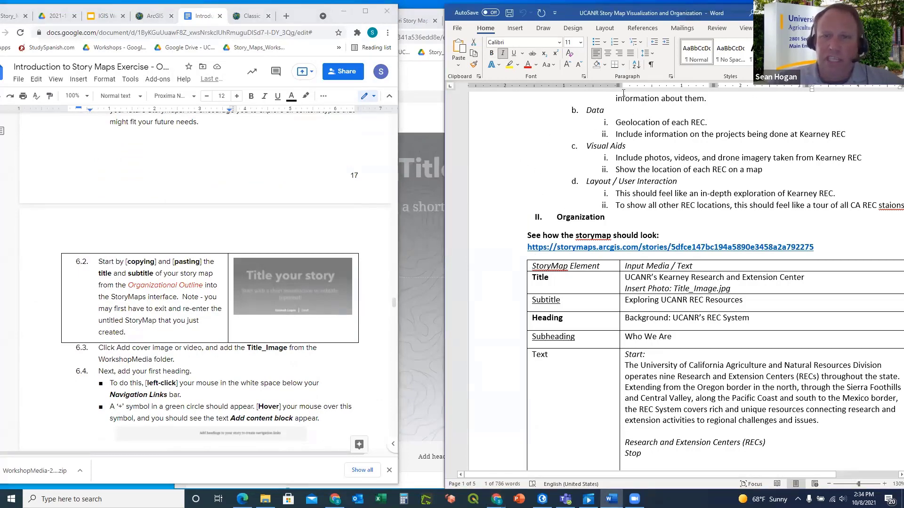
{"action": "left_click", "coordinate": [413, 80]}
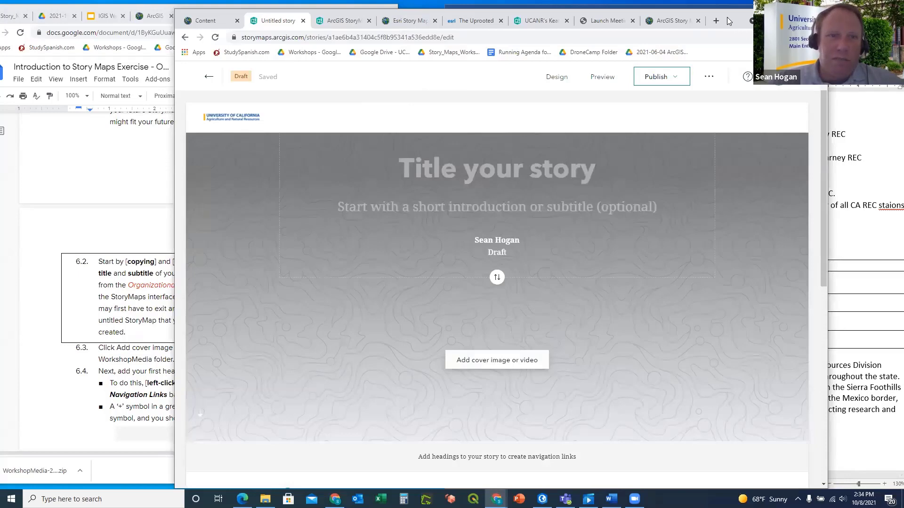
{"action": "left_click_drag", "start_coordinate": [727, 17], "coordinate": [613, 12]}
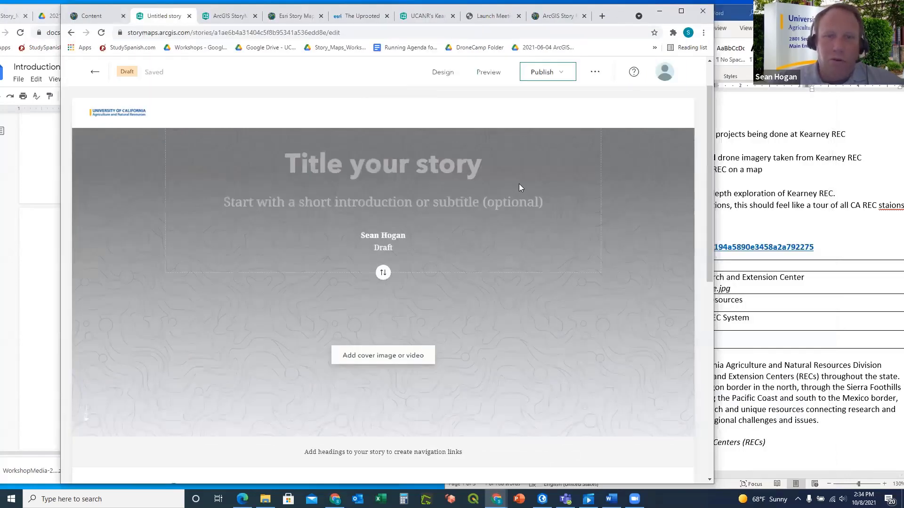
Switch past the Word outline to the Esri Story Map Cascade page featuring The Uprooted
{"action": "left_click", "coordinate": [733, 13]}
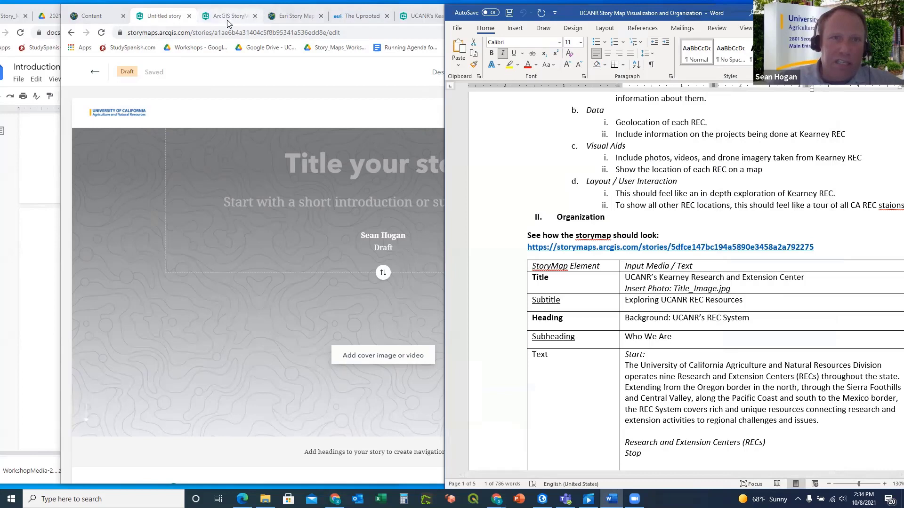
{"action": "left_click", "coordinate": [282, 19]}
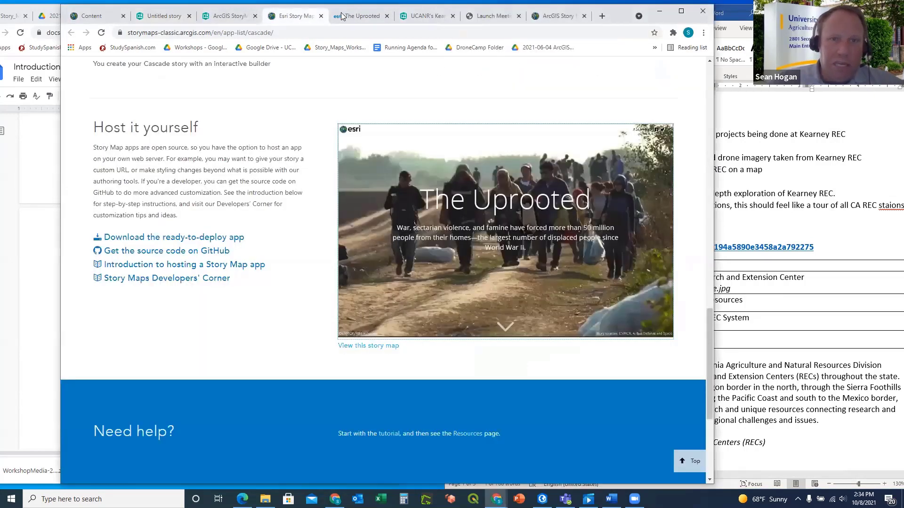
Open the finished UCANR's Kearney example story and scroll through its opening
{"action": "left_click", "coordinate": [357, 15]}
{"action": "left_click", "coordinate": [426, 15]}
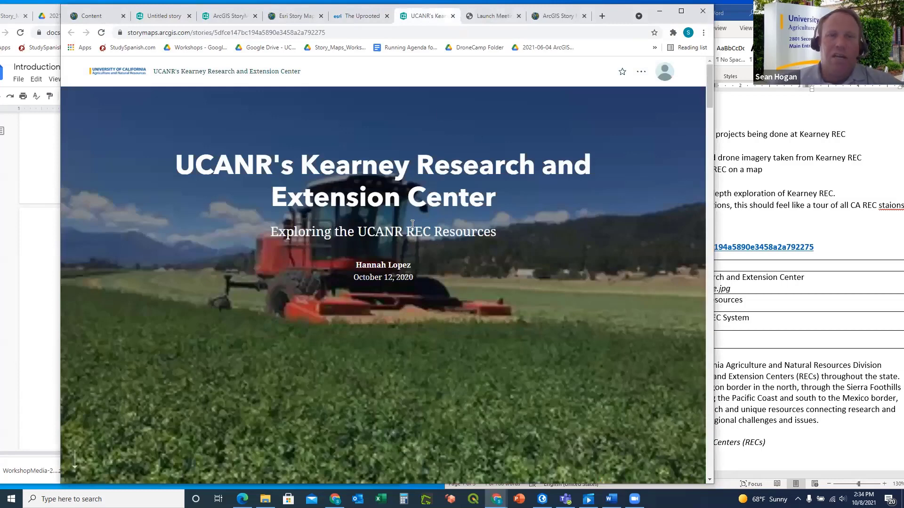
{"action": "scroll", "coordinate": [440, 220], "scroll_direction": "down", "scroll_amount": 1}
{"action": "scroll", "coordinate": [440, 220], "scroll_direction": "down", "scroll_amount": 3}
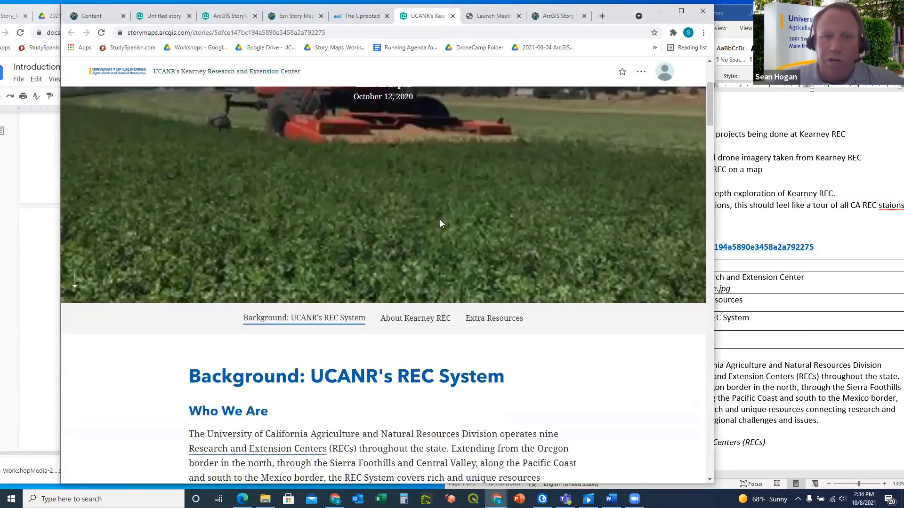
{"action": "scroll", "coordinate": [440, 219], "scroll_direction": "down", "scroll_amount": 1}
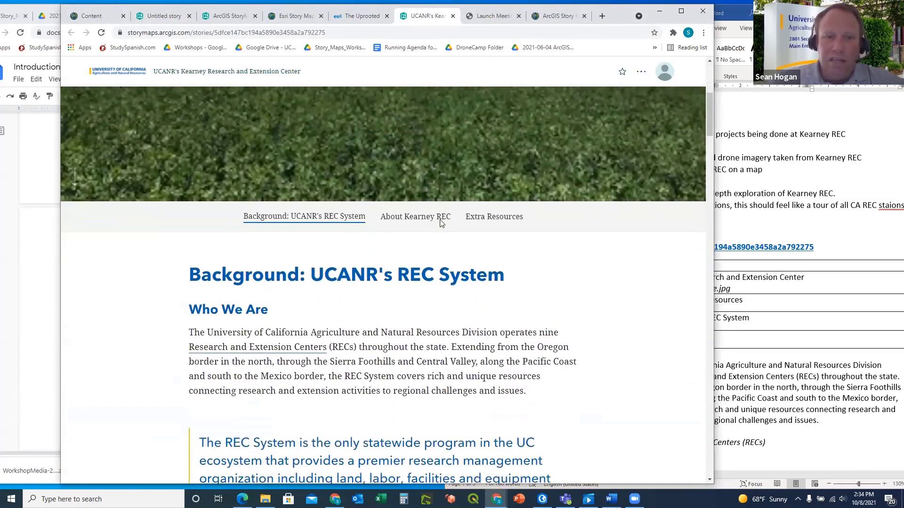
Scroll through the Word outline to compare it with the example
{"action": "left_click", "coordinate": [726, 246]}
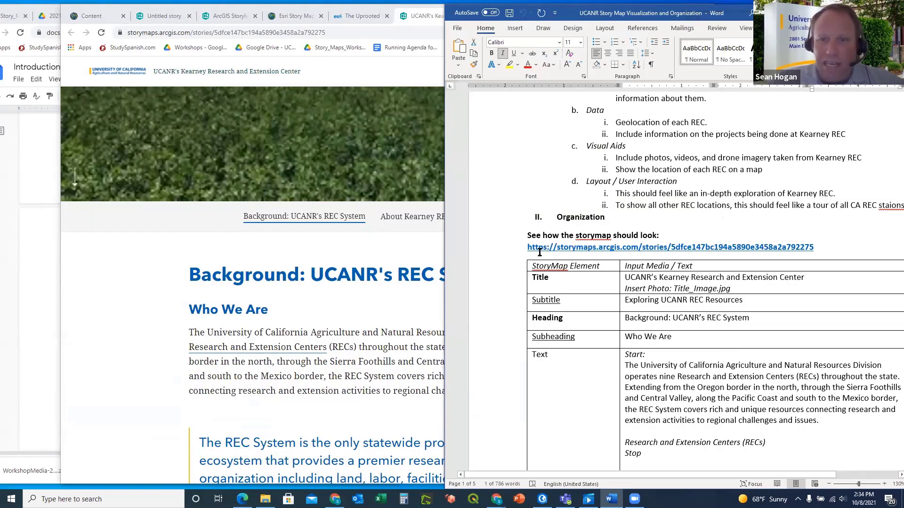
{"action": "scroll", "coordinate": [382, 250], "scroll_direction": "down", "scroll_amount": 4}
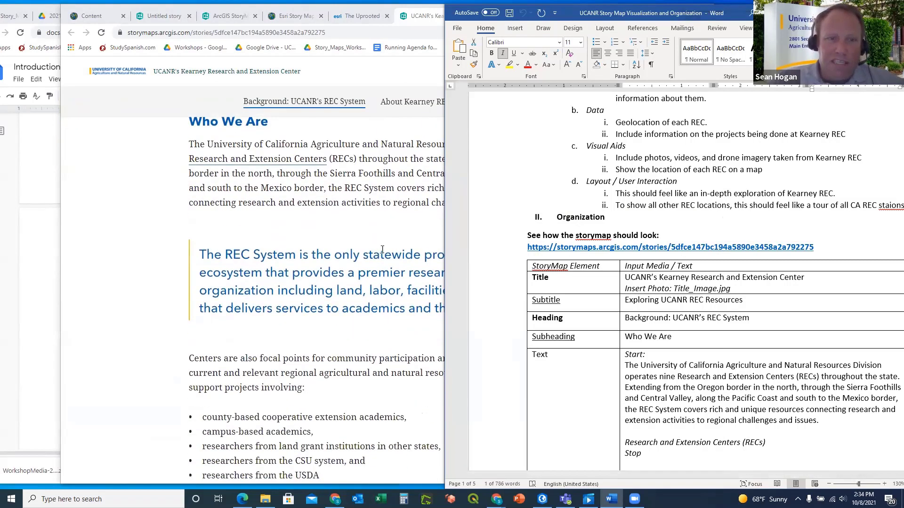
{"action": "scroll", "coordinate": [381, 250], "scroll_direction": "down", "scroll_amount": 5}
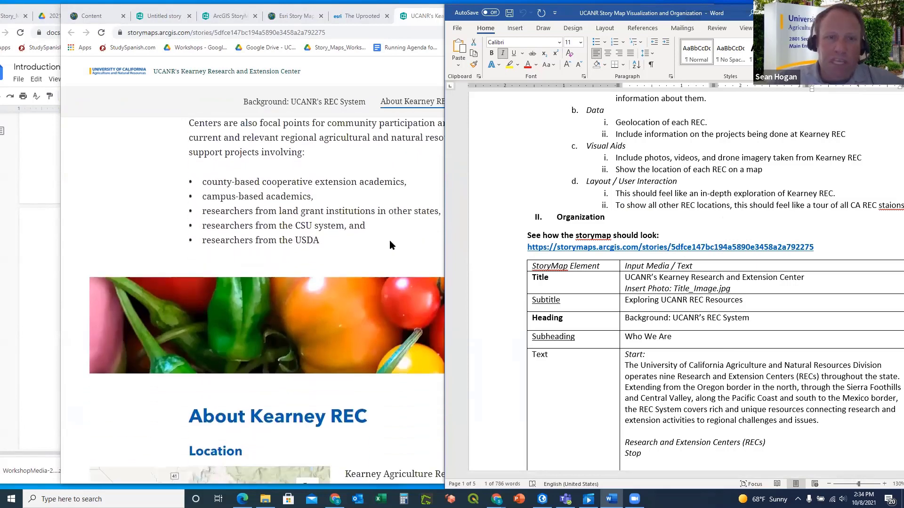
{"action": "scroll", "coordinate": [371, 194], "scroll_direction": "down", "scroll_amount": 1}
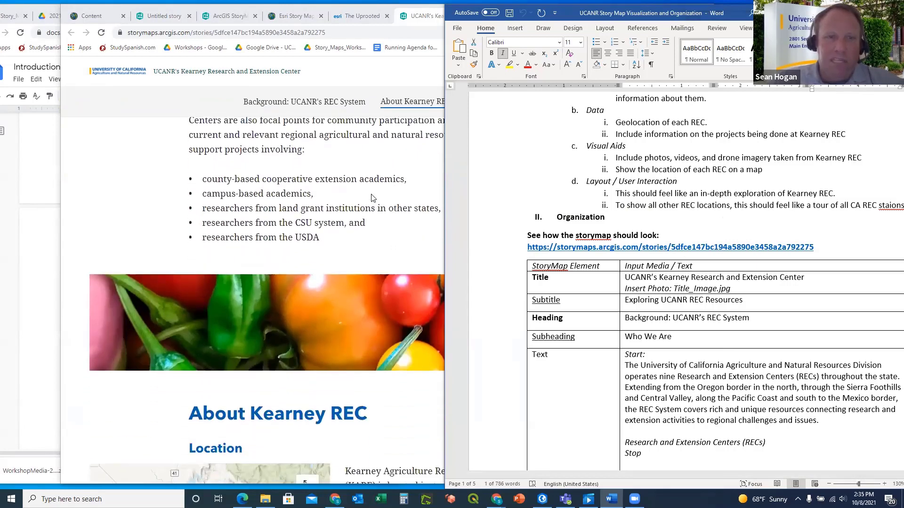
{"action": "scroll", "coordinate": [371, 197], "scroll_direction": "down", "scroll_amount": 1}
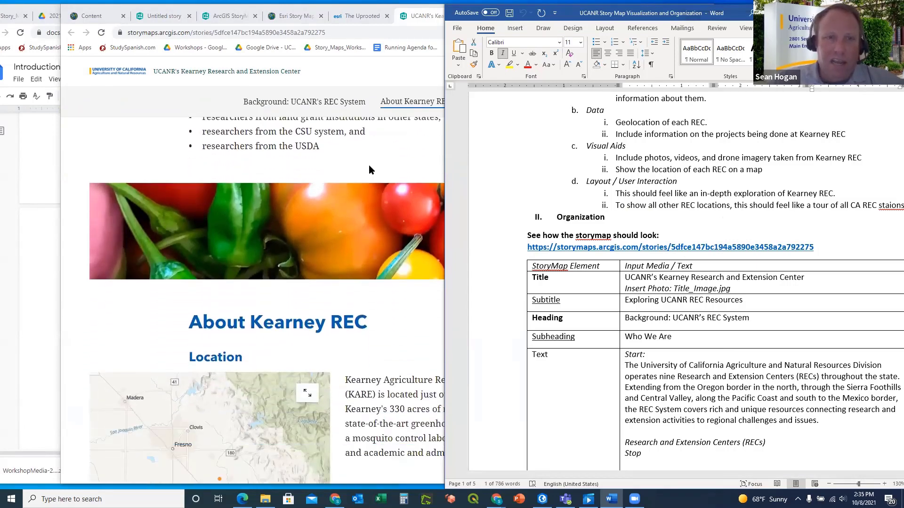
{"action": "scroll", "coordinate": [369, 170], "scroll_direction": "down", "scroll_amount": 5}
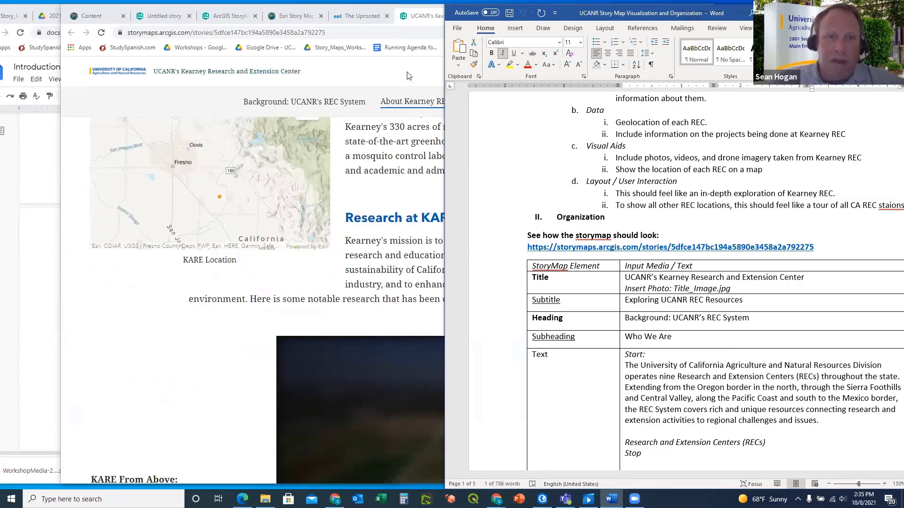
Scroll further through the Kearney example story, then return to the untitled draft
{"action": "left_click", "coordinate": [408, 76]}
{"action": "scroll", "coordinate": [488, 141], "scroll_direction": "down", "scroll_amount": 6}
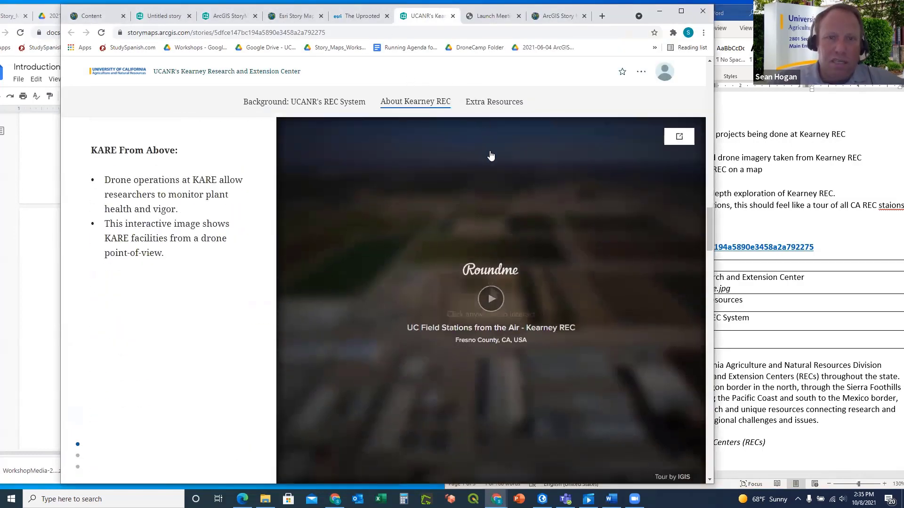
{"action": "scroll", "coordinate": [490, 155], "scroll_direction": "down", "scroll_amount": 10}
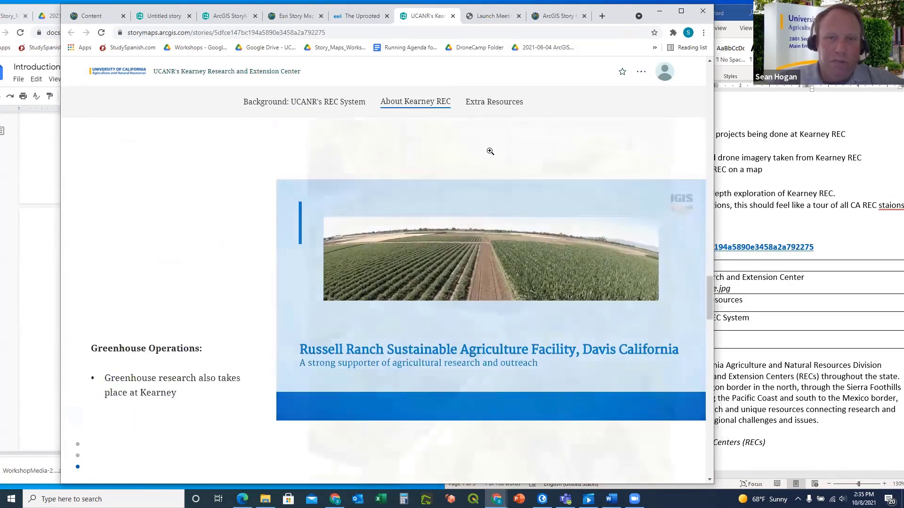
{"action": "scroll", "coordinate": [491, 151], "scroll_direction": "down", "scroll_amount": 10}
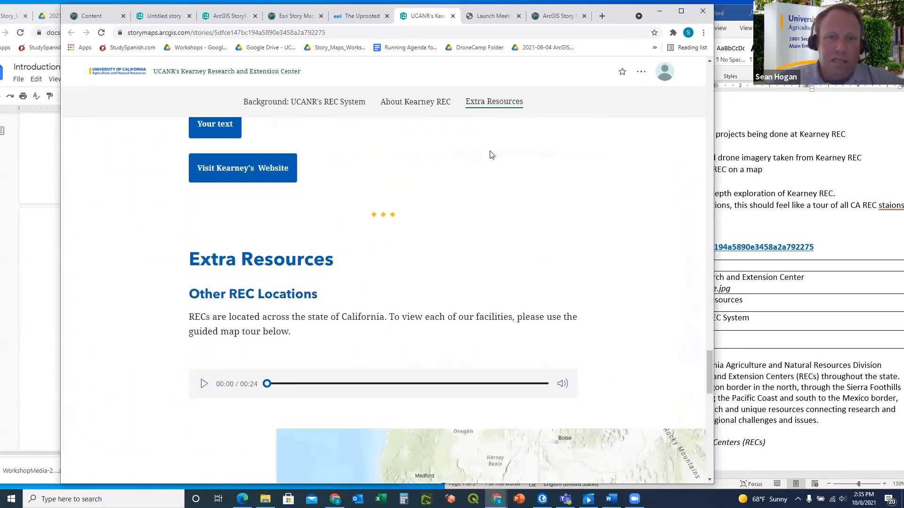
{"action": "scroll", "coordinate": [490, 155], "scroll_direction": "down", "scroll_amount": 10}
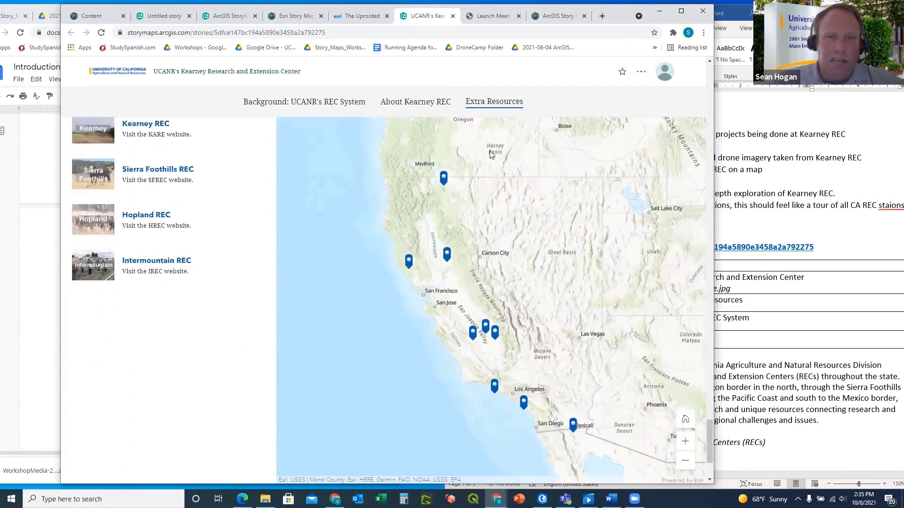
{"action": "scroll", "coordinate": [490, 151], "scroll_direction": "down", "scroll_amount": 3}
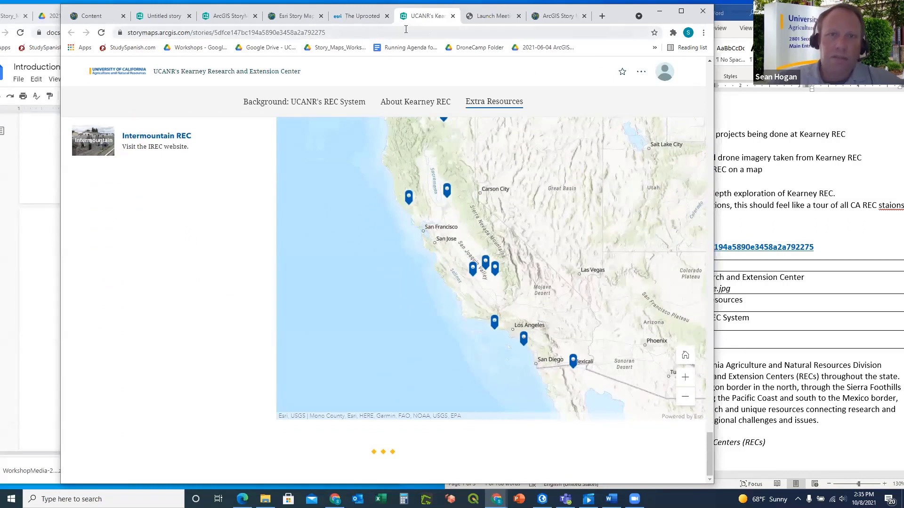
{"action": "left_click", "coordinate": [167, 18]}
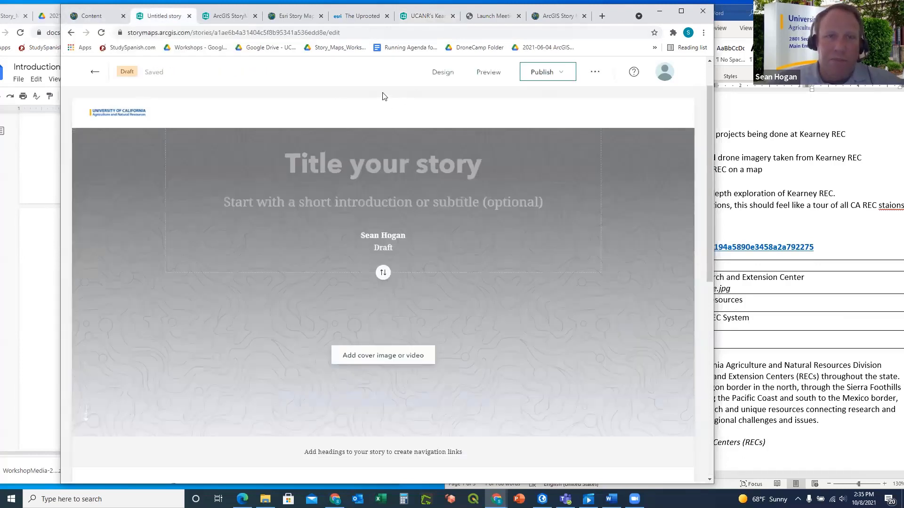
After checking the Word outline, show the Kearney example story's map of California REC locations
{"action": "left_click", "coordinate": [764, 222]}
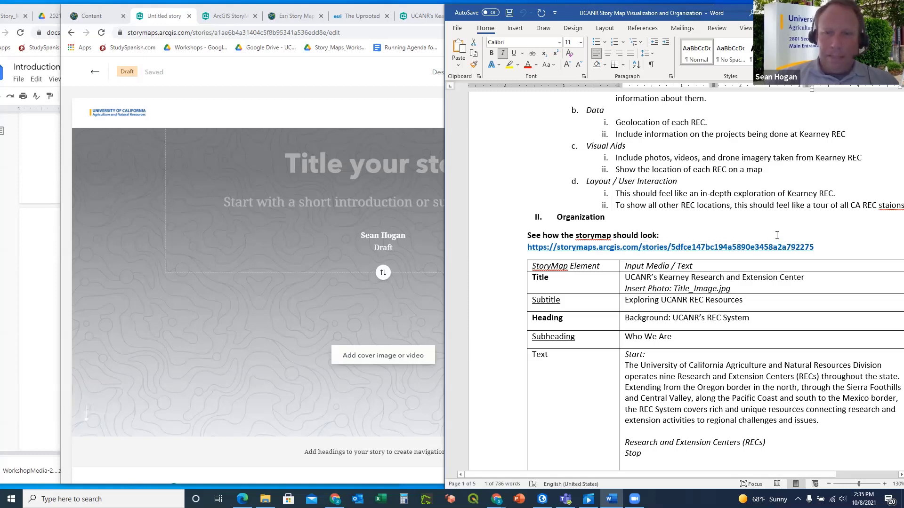
{"action": "left_click", "coordinate": [346, 122]}
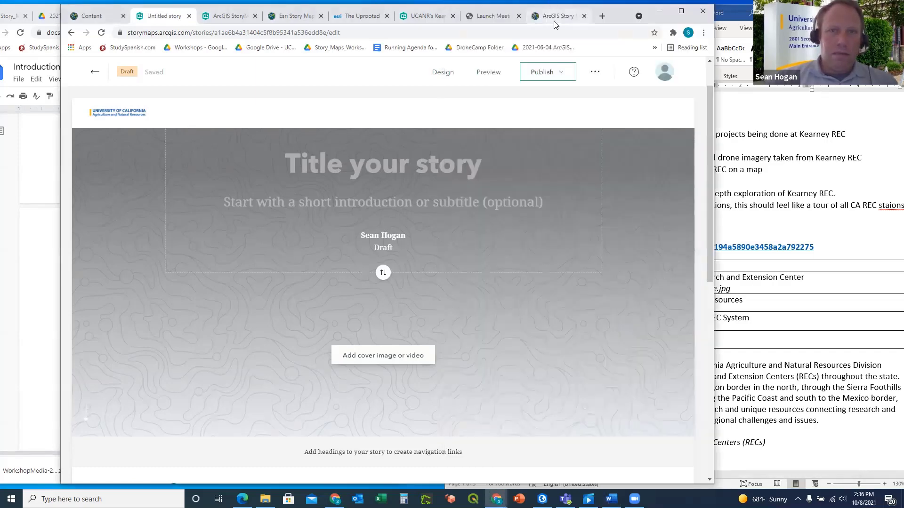
{"action": "left_click", "coordinate": [555, 18]}
{"action": "left_click", "coordinate": [490, 17]}
{"action": "left_click", "coordinate": [418, 18]}
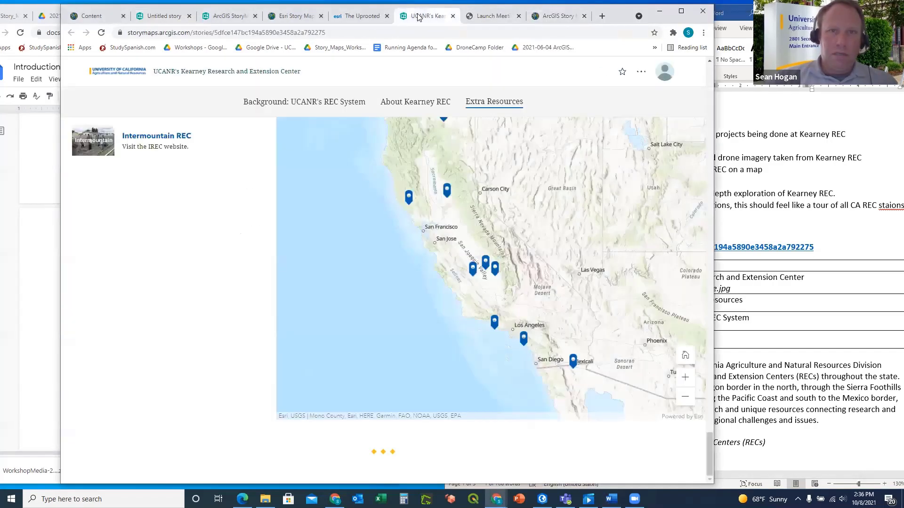
{"action": "scroll", "coordinate": [373, 262], "scroll_direction": "up", "scroll_amount": 2}
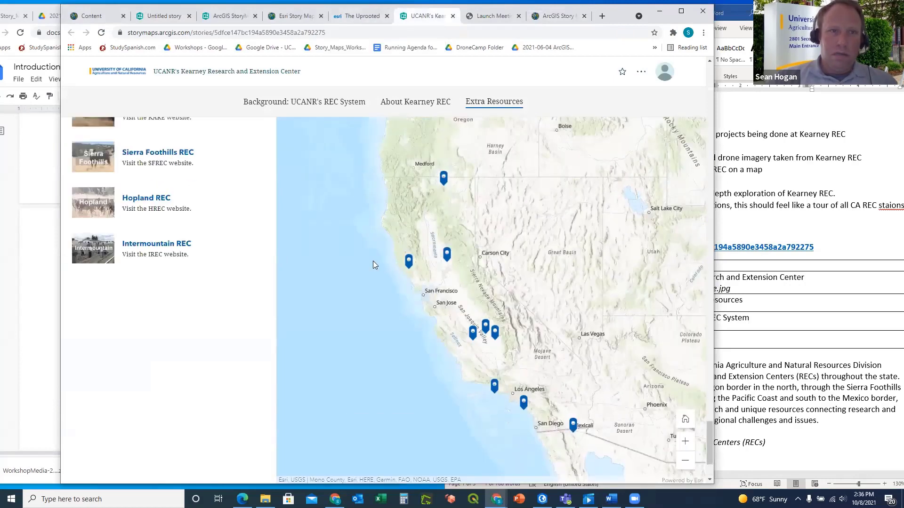
{"action": "scroll", "coordinate": [373, 262], "scroll_direction": "up", "scroll_amount": 5}
{"action": "left_click", "coordinate": [167, 167]}
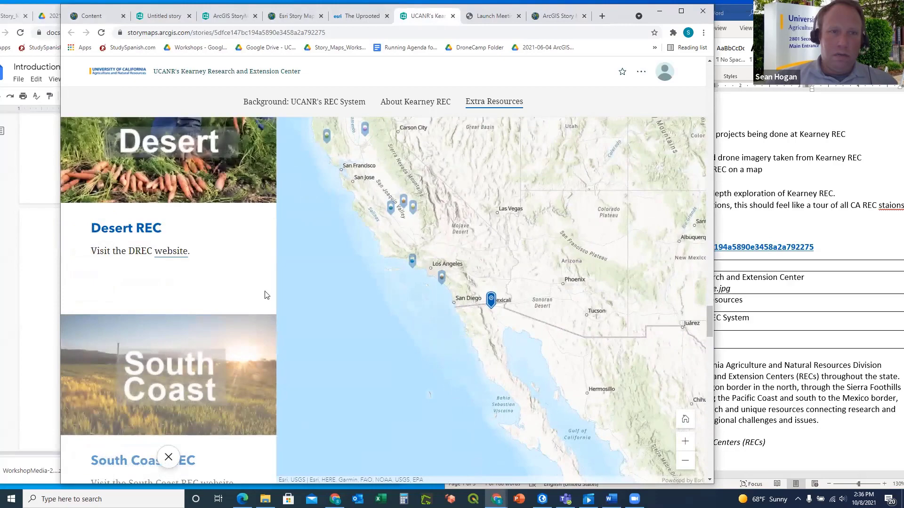
{"action": "scroll", "coordinate": [240, 282], "scroll_direction": "down", "scroll_amount": 3}
{"action": "left_click", "coordinate": [191, 253]}
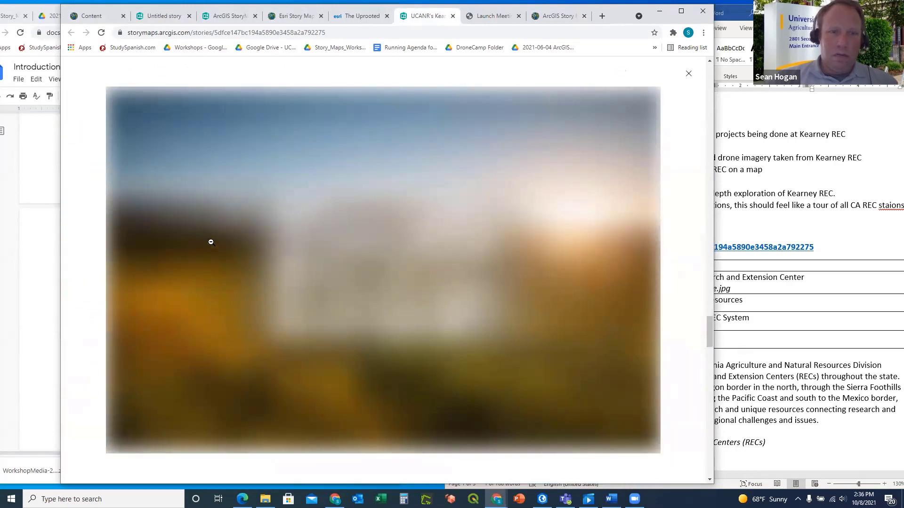
{"action": "left_click", "coordinate": [688, 74]}
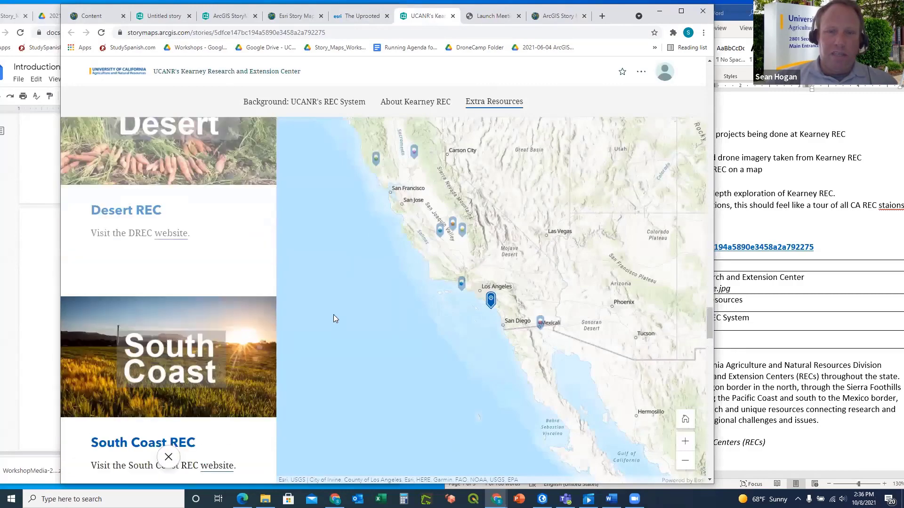
{"action": "scroll", "coordinate": [255, 300], "scroll_direction": "up", "scroll_amount": 5}
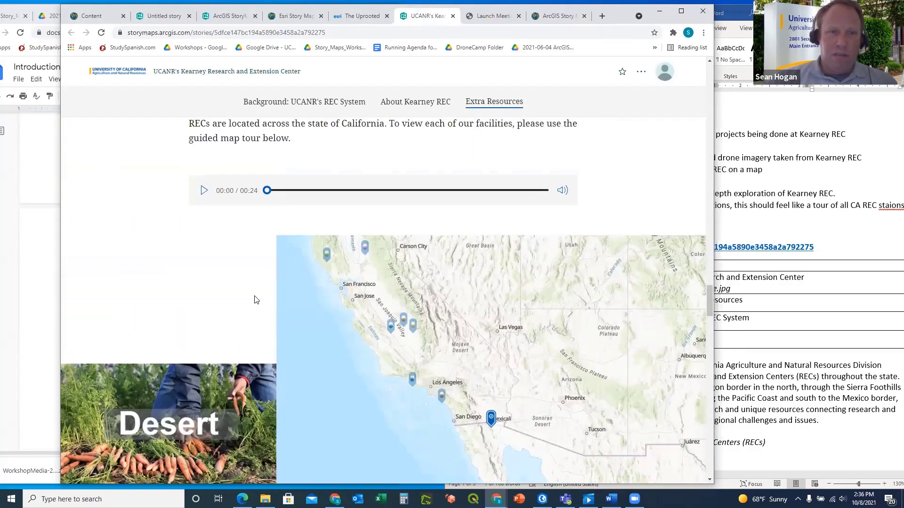
{"action": "scroll", "coordinate": [254, 300], "scroll_direction": "down", "scroll_amount": 8}
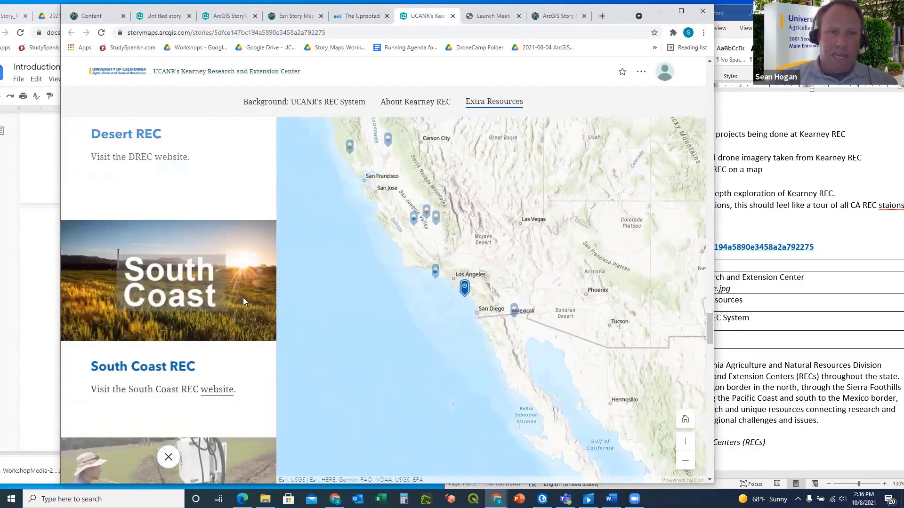
{"action": "scroll", "coordinate": [243, 297], "scroll_direction": "down", "scroll_amount": 5}
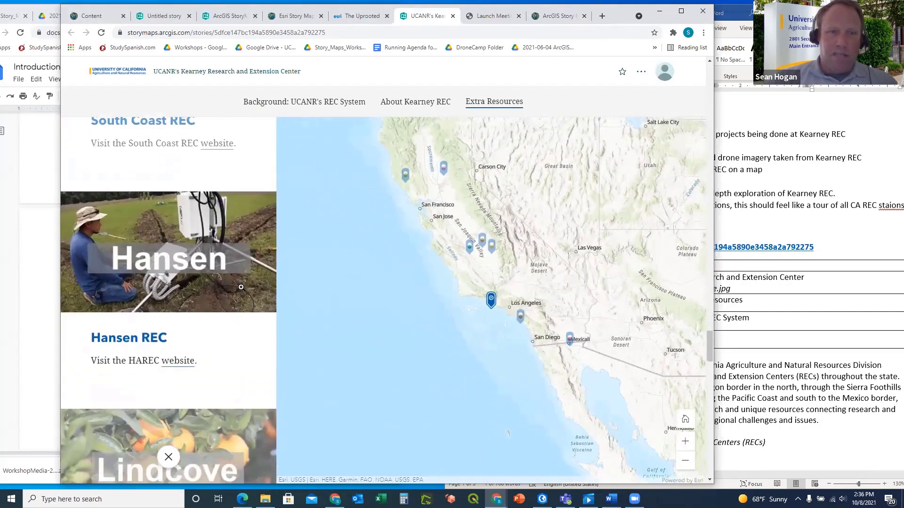
{"action": "scroll", "coordinate": [241, 287], "scroll_direction": "down", "scroll_amount": 3}
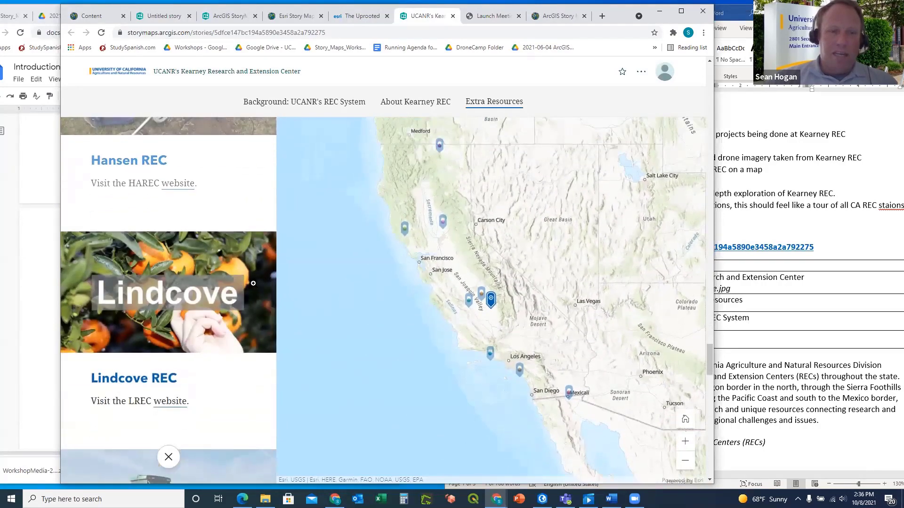
{"action": "scroll", "coordinate": [254, 284], "scroll_direction": "down", "scroll_amount": 2}
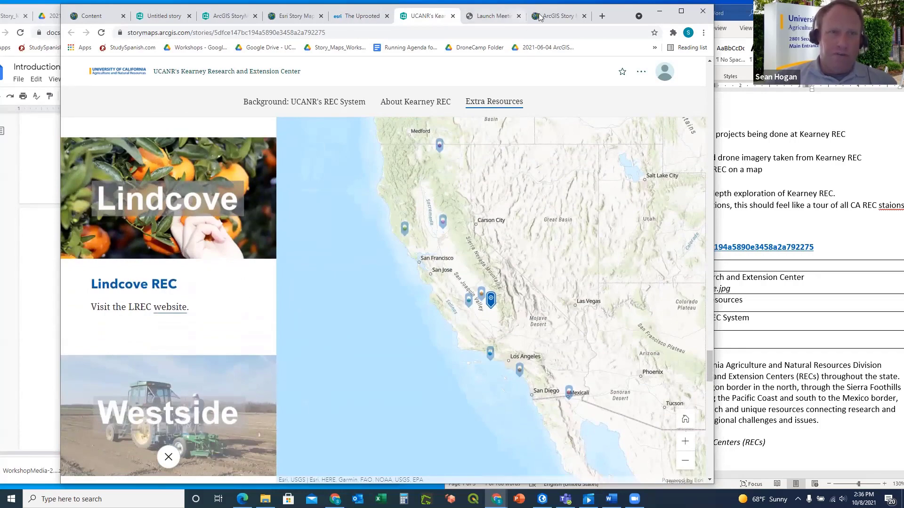
Return to the untitled story draft, with its title, subtitle and cover still empty
{"action": "left_click", "coordinate": [558, 15]}
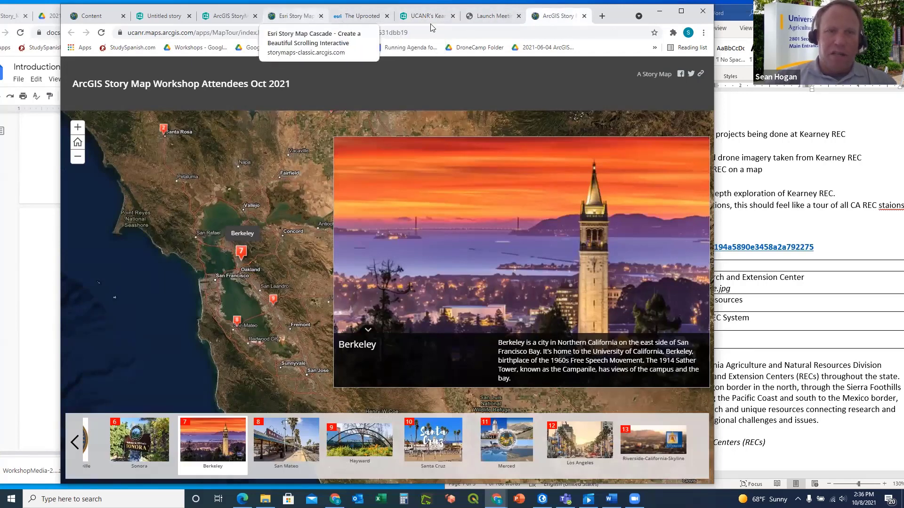
{"action": "left_click", "coordinate": [164, 20]}
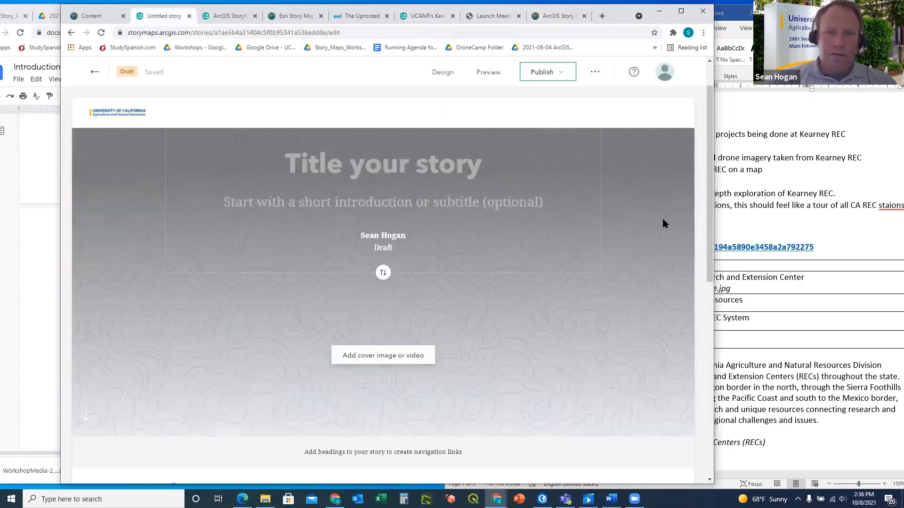
{"action": "left_click", "coordinate": [775, 233]}
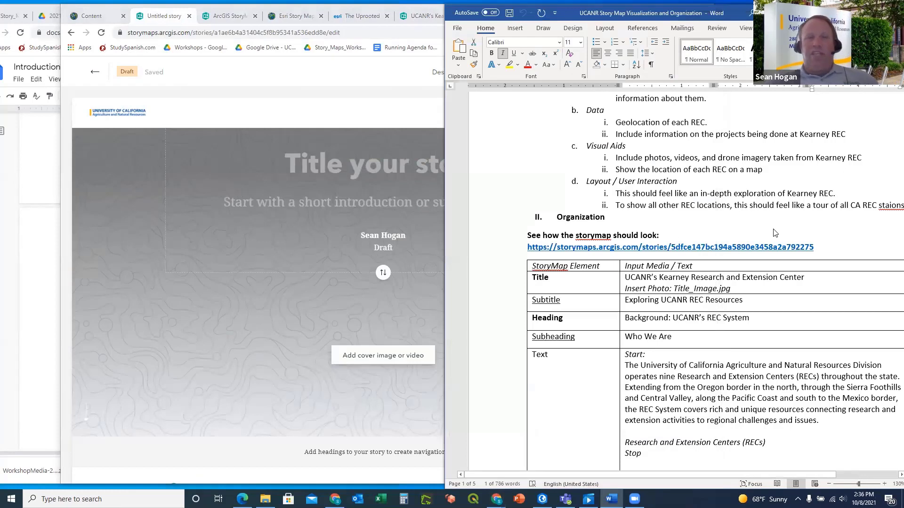
{"action": "left_click", "coordinate": [208, 76]}
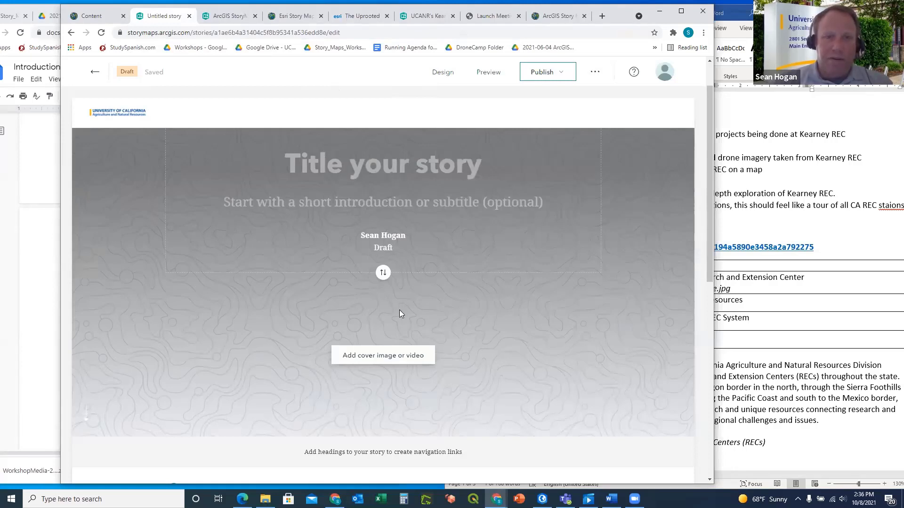
{"action": "left_click", "coordinate": [445, 73]}
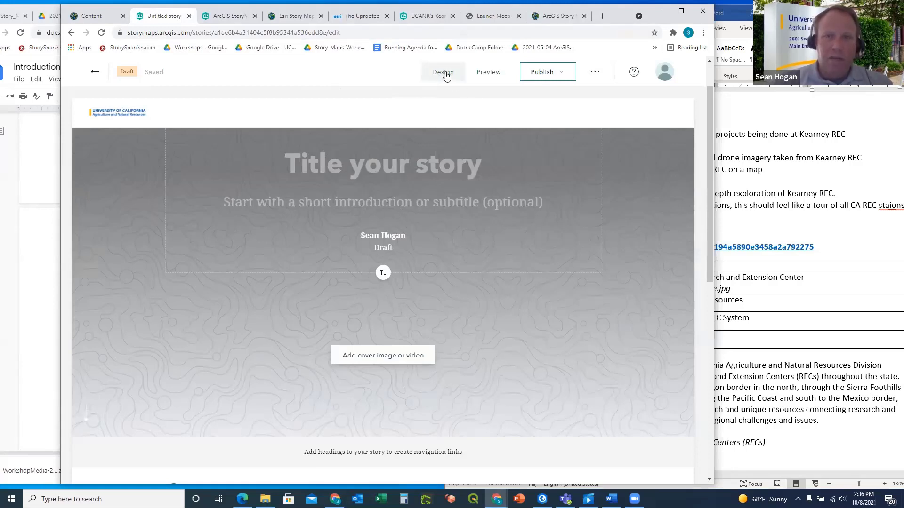
Review the draft's Cover and Theme design options, then bring the Word outline forward
{"action": "scroll", "coordinate": [658, 324], "scroll_direction": "down", "scroll_amount": 1}
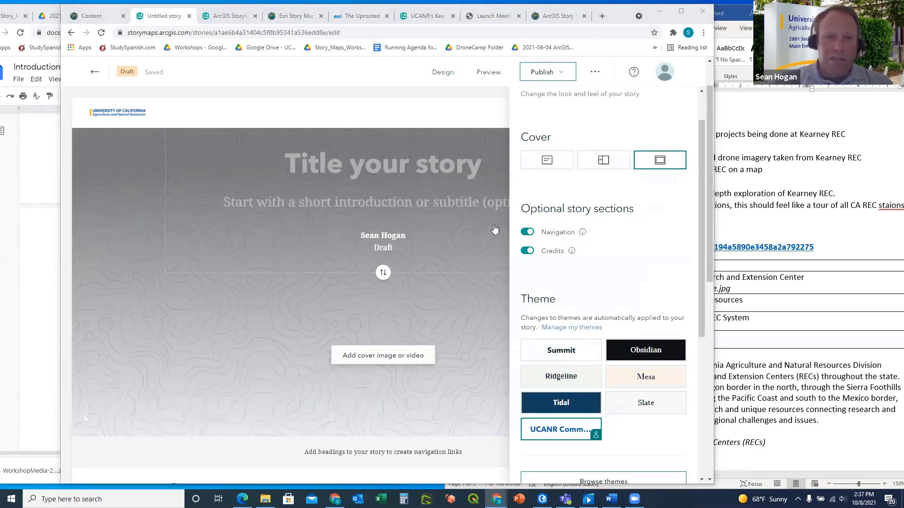
{"action": "left_click", "coordinate": [443, 73]}
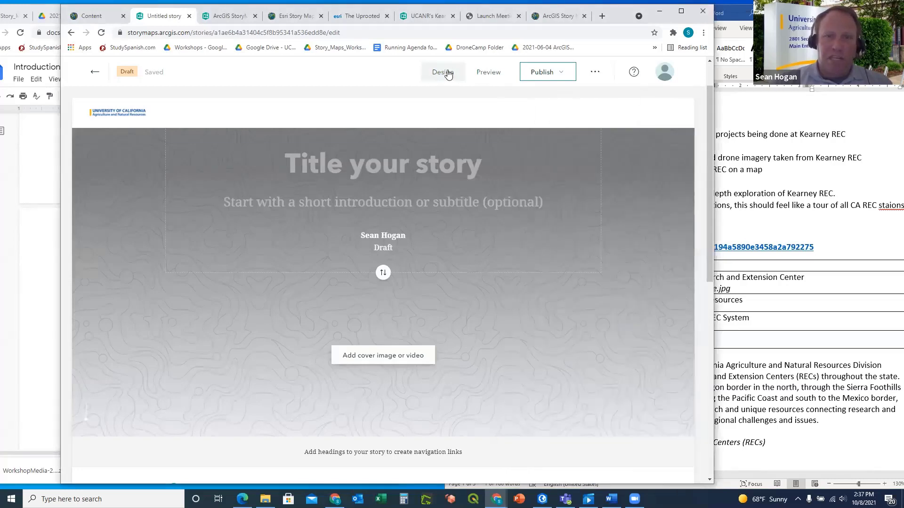
{"action": "left_click", "coordinate": [776, 228]}
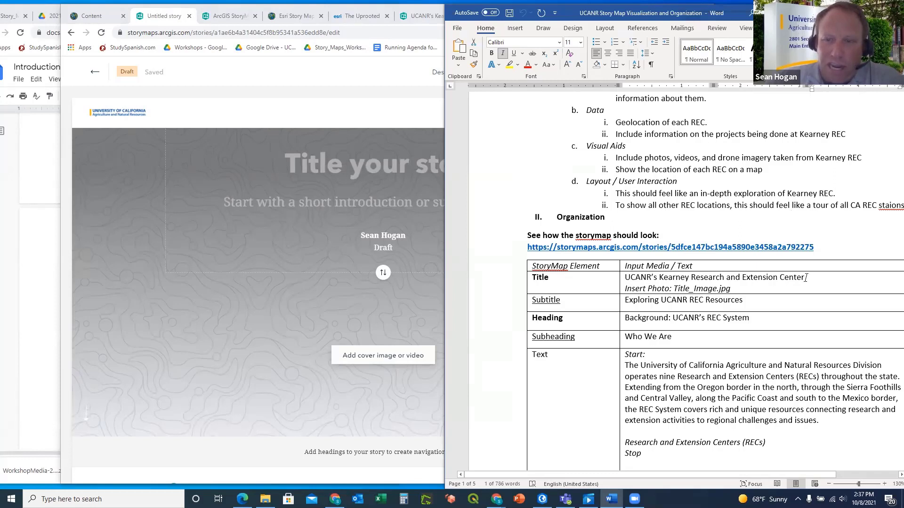
Copy the Title text, then the example storymap hyperlink, from the Word outline
{"action": "left_click_drag", "start_coordinate": [810, 278], "coordinate": [639, 277]}
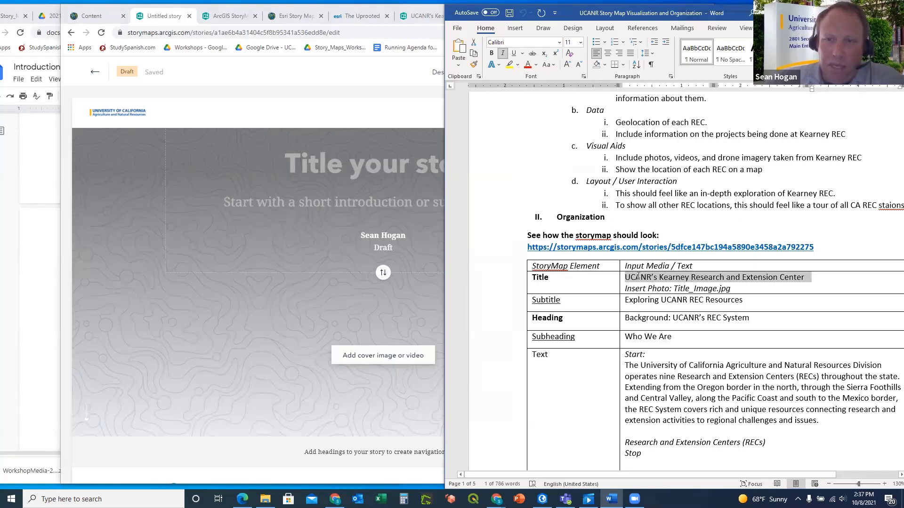
{"action": "key", "text": "ctrl+c"}
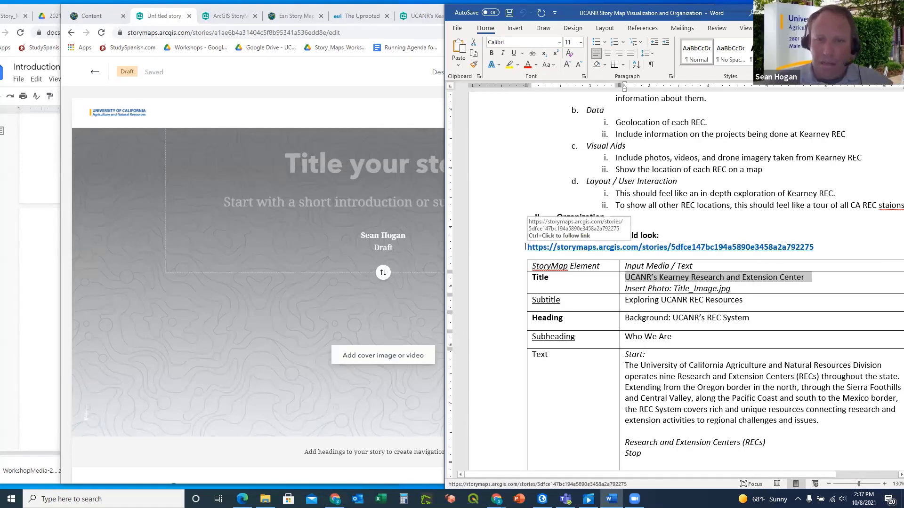
{"action": "left_click_drag", "start_coordinate": [527, 247], "coordinate": [814, 247]}
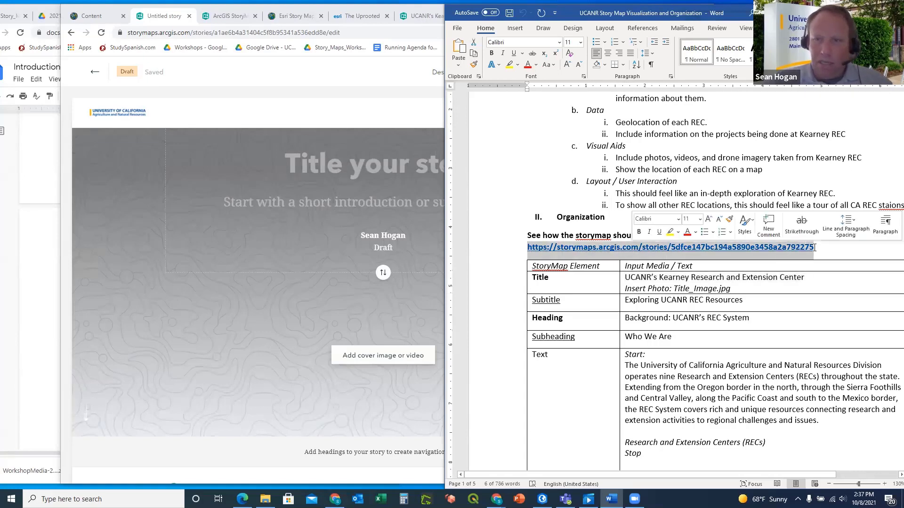
{"action": "key", "text": "ctrl+c"}
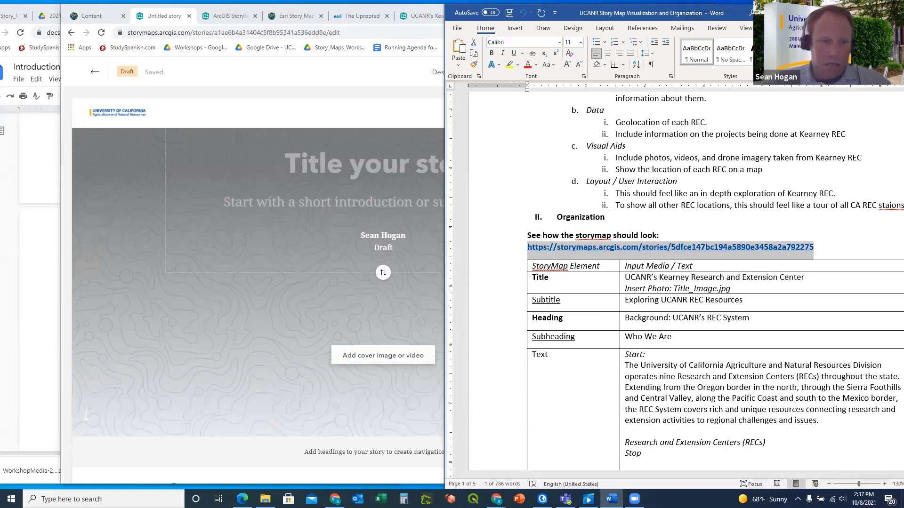
Open the copied example story link in a new browser tab, then select the Kearney story's address
{"action": "left_click", "coordinate": [242, 499]}
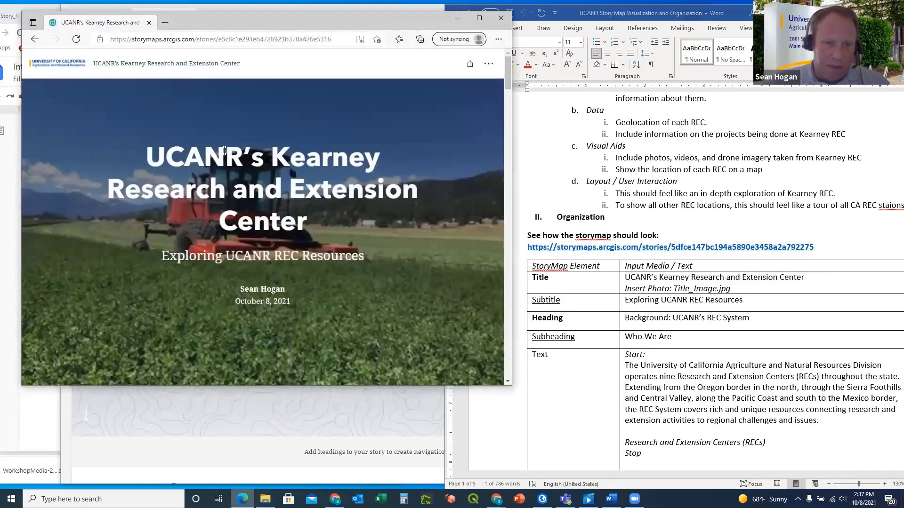
{"action": "left_click", "coordinate": [166, 22]}
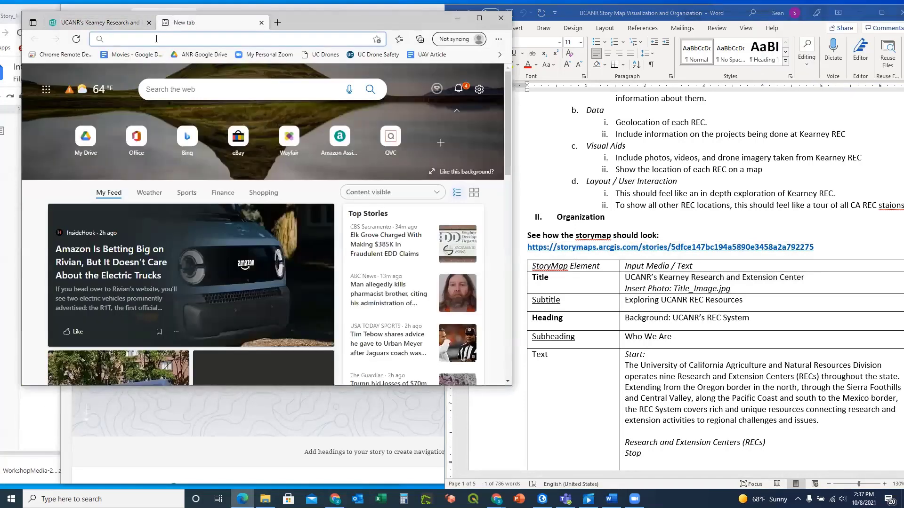
{"action": "key", "text": "ctrl+v"}
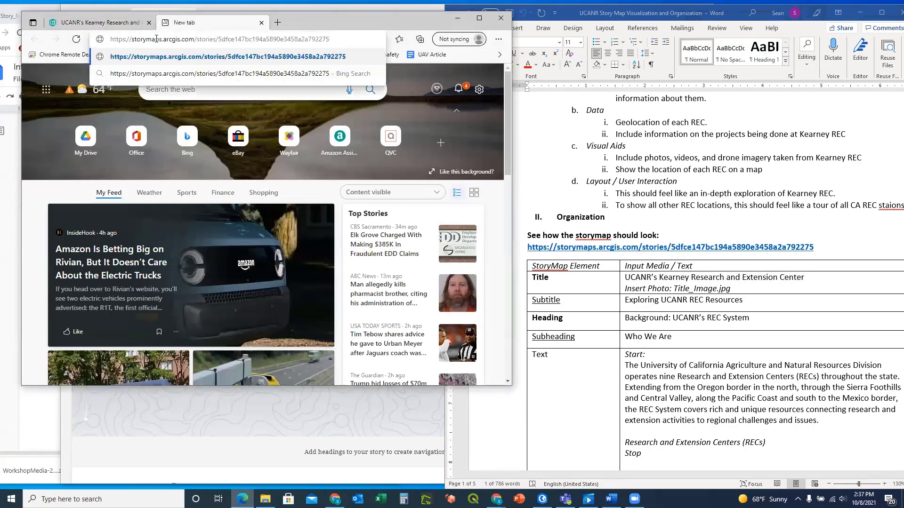
{"action": "key", "text": "Return"}
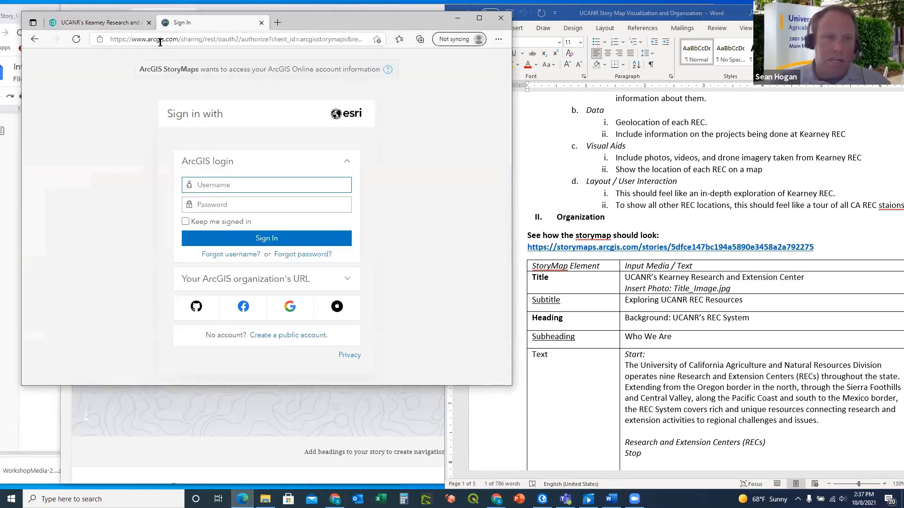
{"action": "left_click", "coordinate": [108, 23]}
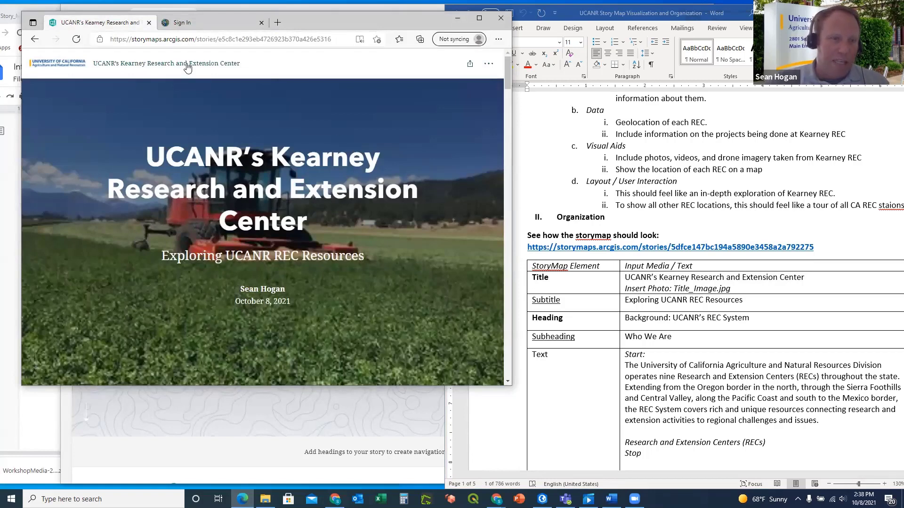
{"action": "left_click", "coordinate": [180, 42]}
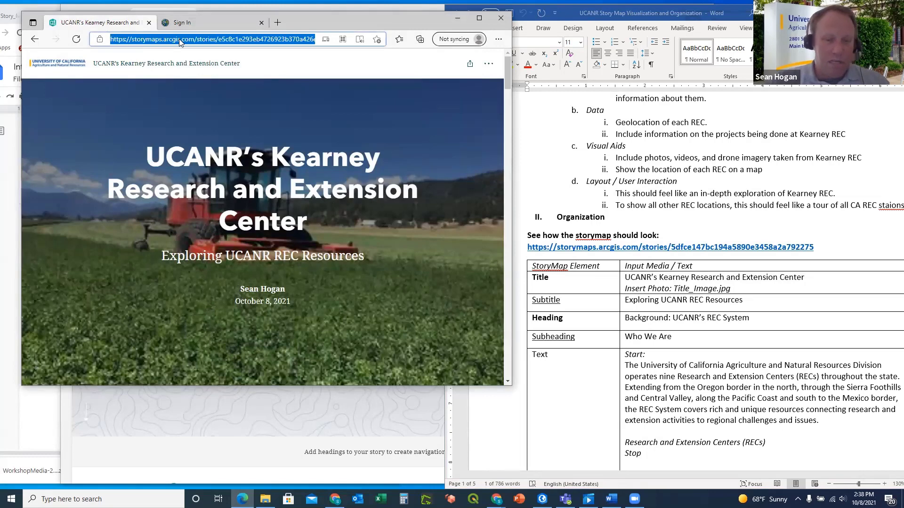
{"action": "left_click", "coordinate": [382, 415]}
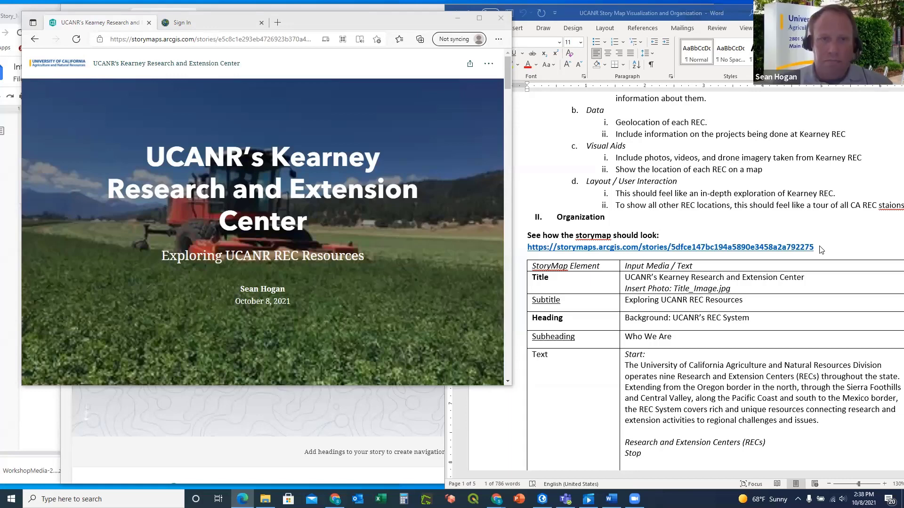
Copy the example storymap hyperlink from the Word outline via its right-click menu
{"action": "left_click", "coordinate": [819, 249]}
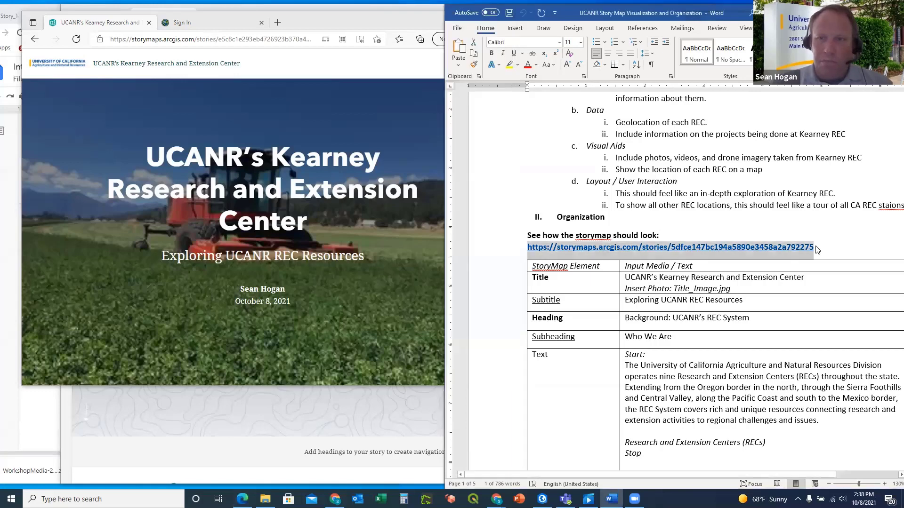
{"action": "right_click", "coordinate": [607, 248]}
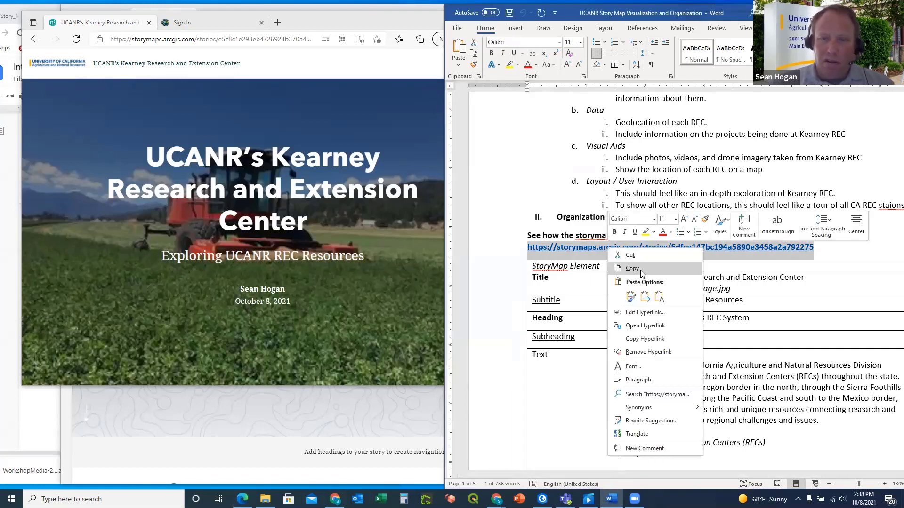
{"action": "left_click", "coordinate": [641, 271]}
{"action": "left_click", "coordinate": [641, 271]}
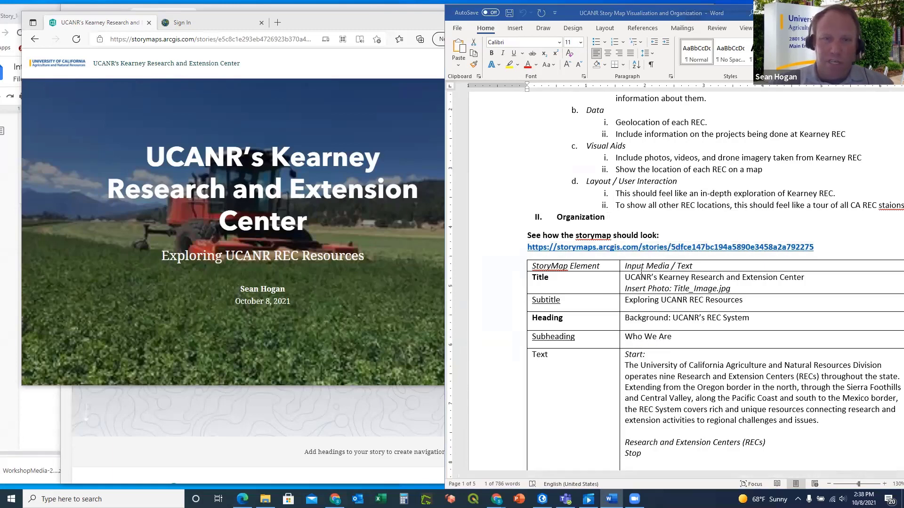
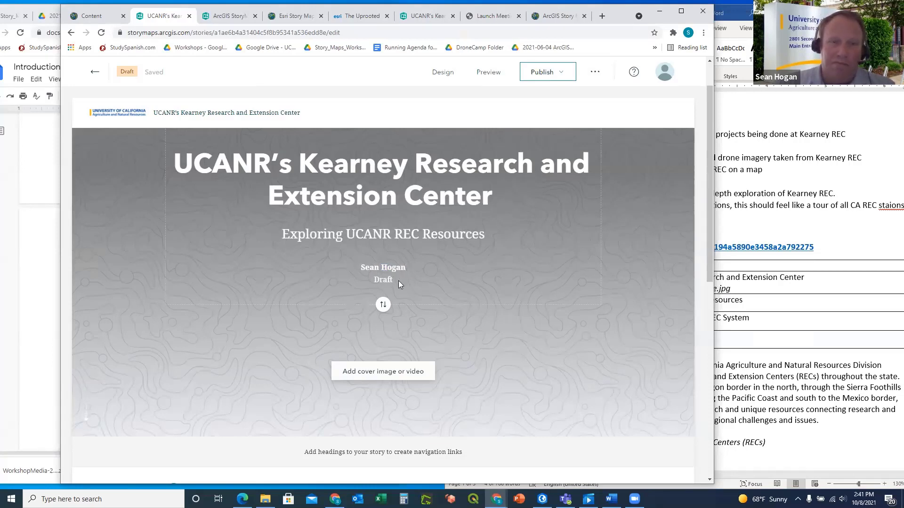
Return to the Kearney story and open its 'Add cover image or video' option
{"action": "left_click", "coordinate": [778, 228]}
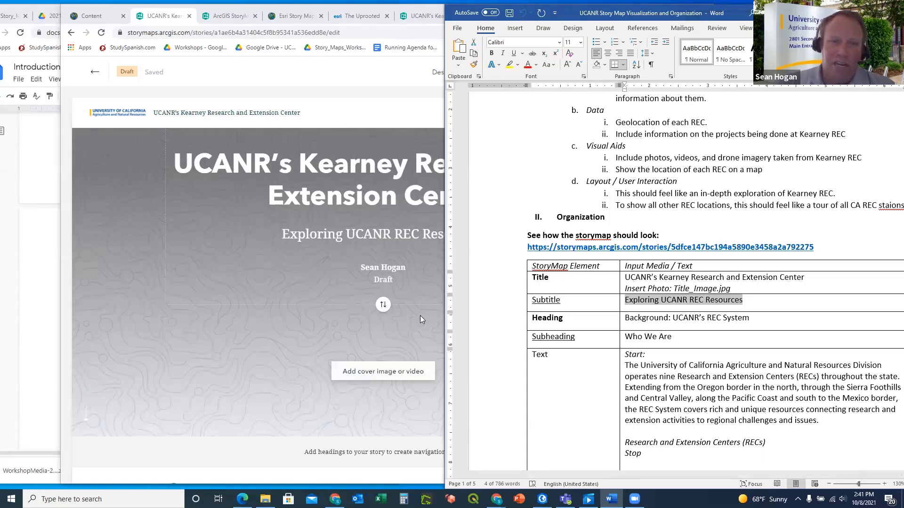
{"action": "left_click", "coordinate": [385, 372]}
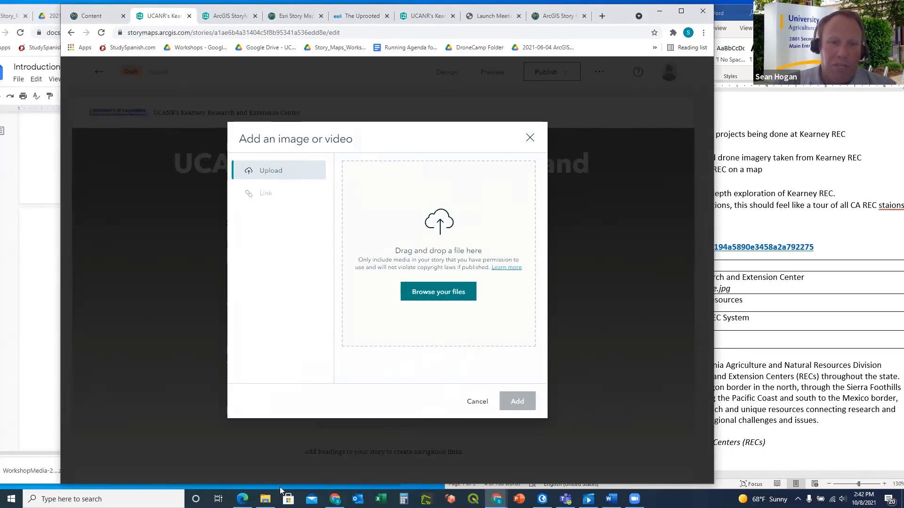
Upload Title_Image from the WorkshopMedia folder as the Kearney story's cover photo
{"action": "mouse_move", "coordinate": [266, 499]}
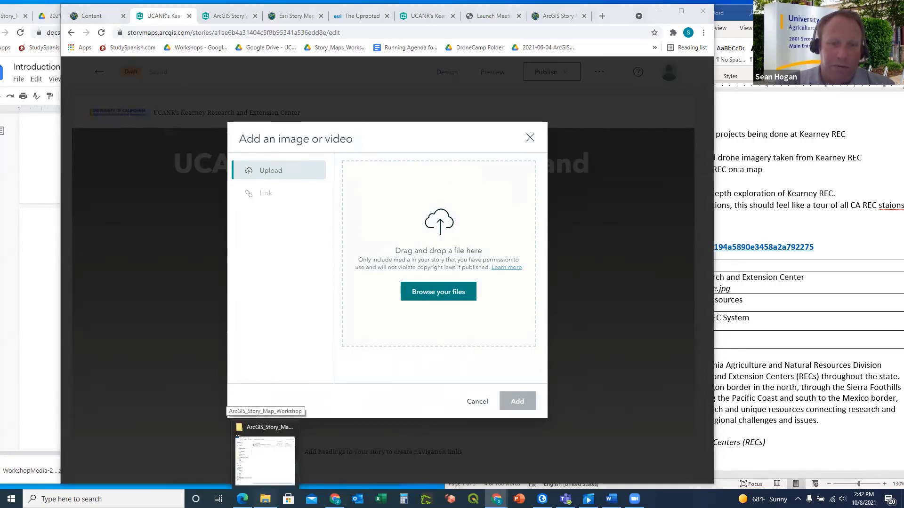
{"action": "left_click", "coordinate": [265, 459]}
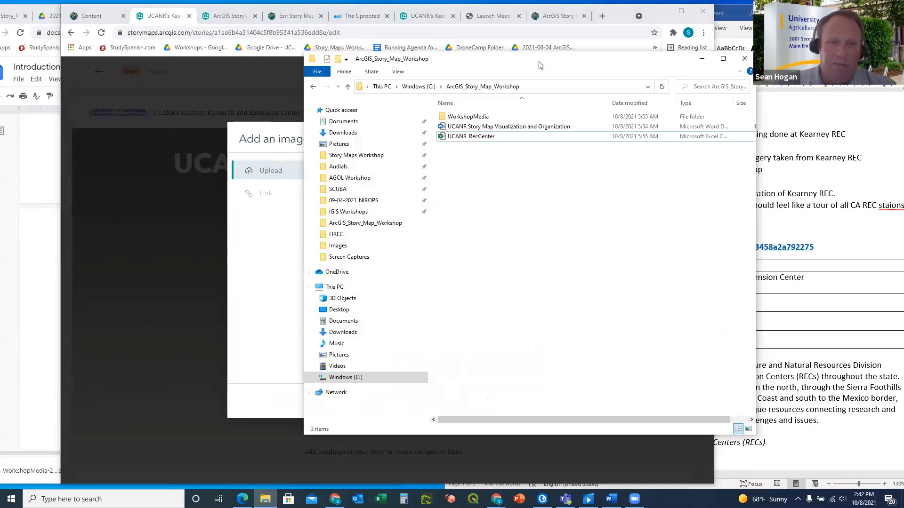
{"action": "left_click_drag", "start_coordinate": [542, 61], "coordinate": [676, 66]}
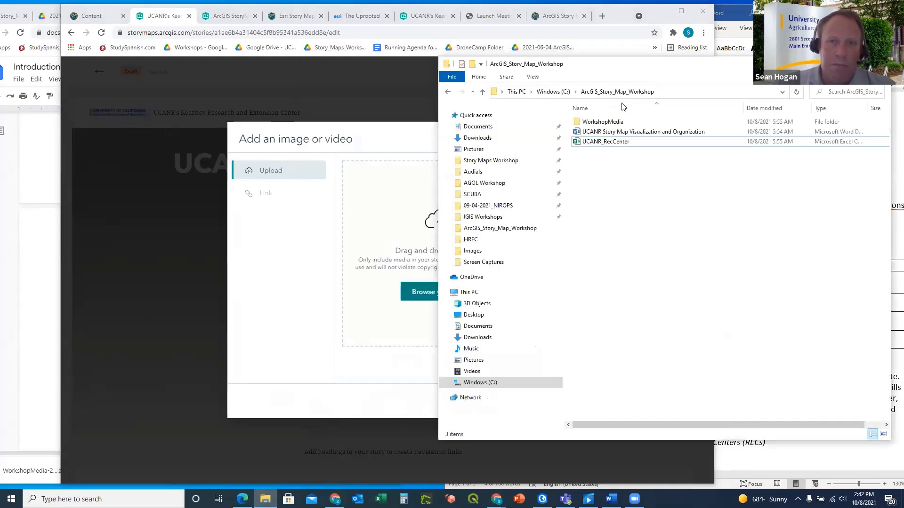
{"action": "double_click", "coordinate": [603, 123]}
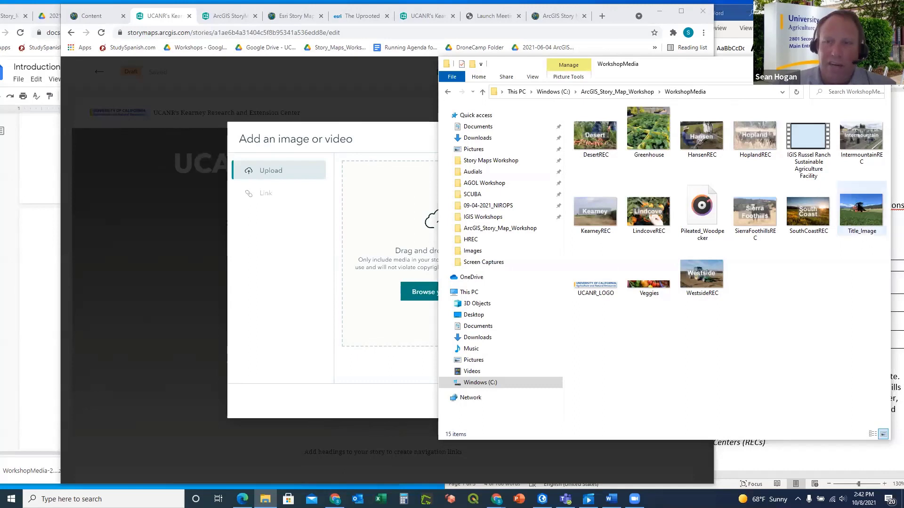
{"action": "left_click", "coordinate": [859, 209]}
{"action": "left_click_drag", "start_coordinate": [859, 209], "coordinate": [393, 249]}
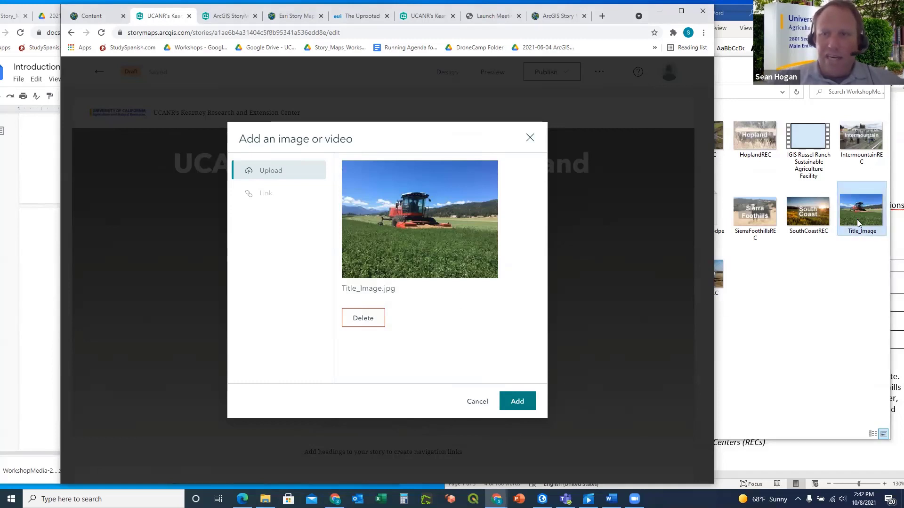
{"action": "left_click", "coordinate": [767, 66]}
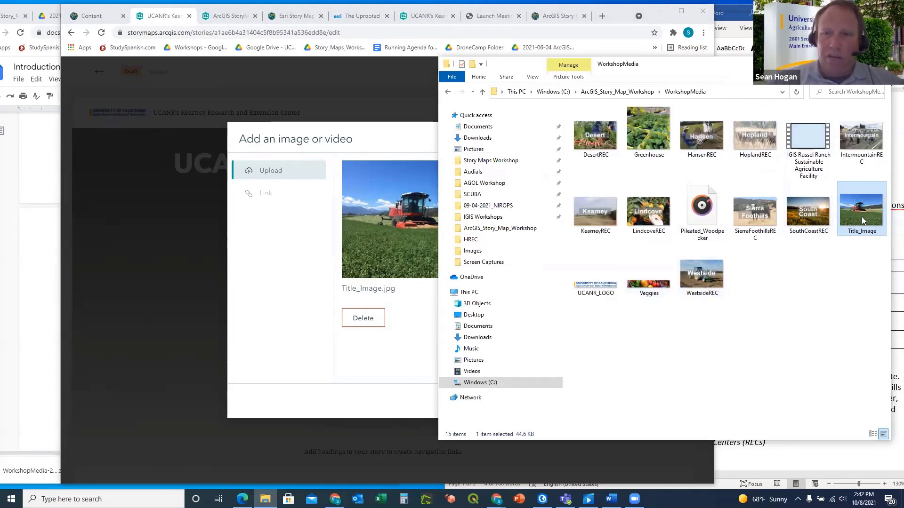
{"action": "left_click", "coordinate": [402, 345]}
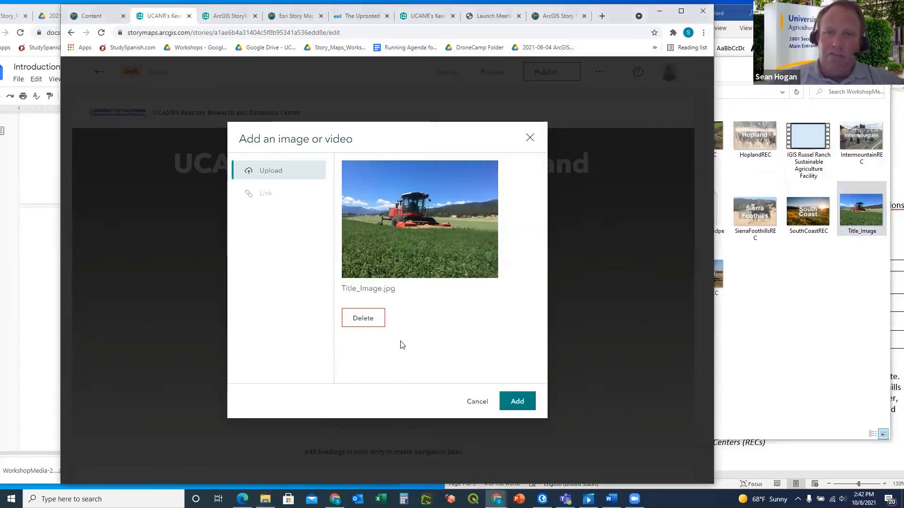
{"action": "left_click", "coordinate": [513, 403]}
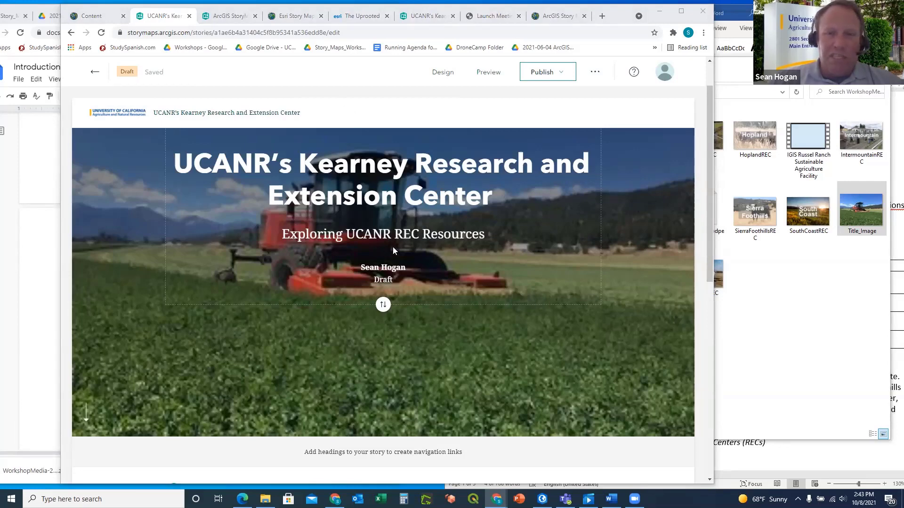
Select the 'Background: UCANR’s REC System' heading text in the Word outline table
{"action": "scroll", "coordinate": [394, 243], "scroll_direction": "down", "scroll_amount": 2}
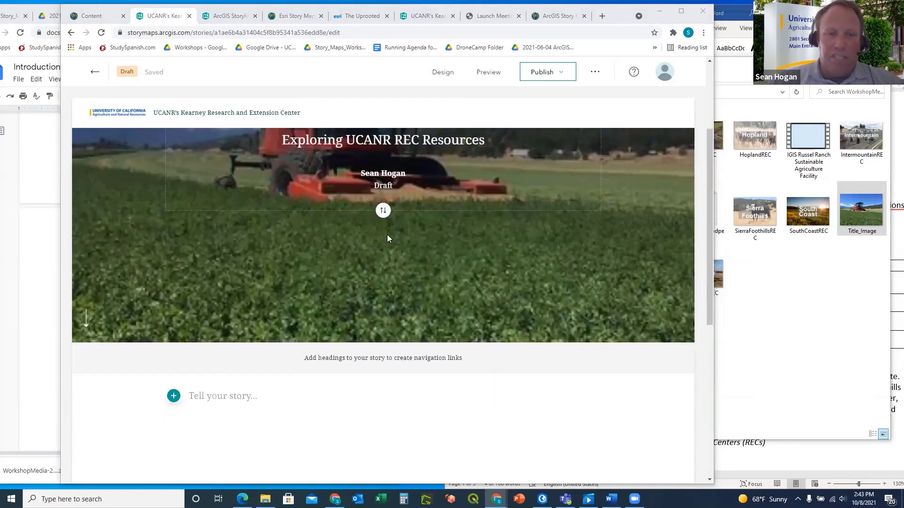
{"action": "scroll", "coordinate": [387, 234], "scroll_direction": "down", "scroll_amount": 1}
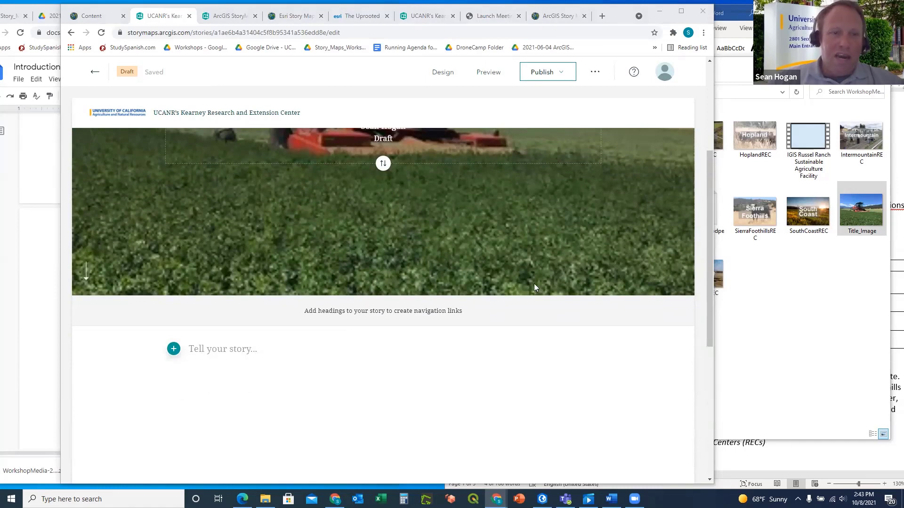
{"action": "left_click", "coordinate": [7, 180]}
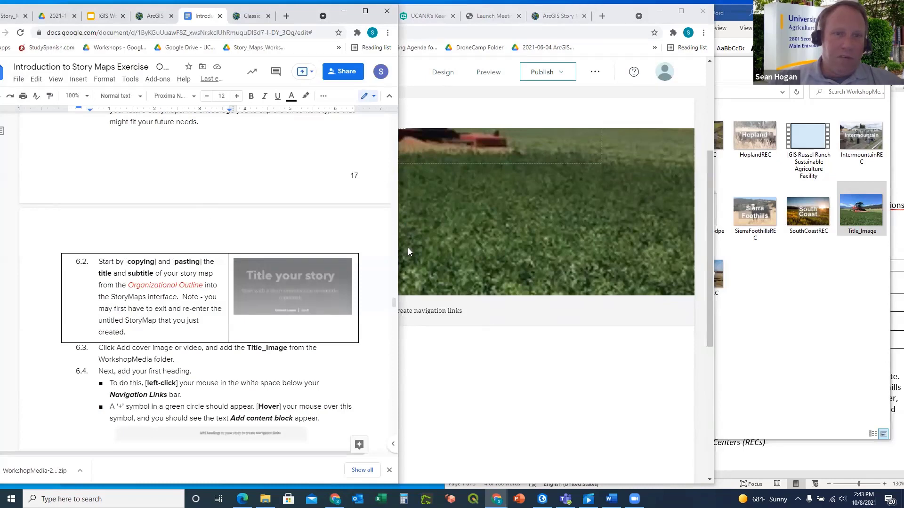
{"action": "left_click", "coordinate": [619, 12]}
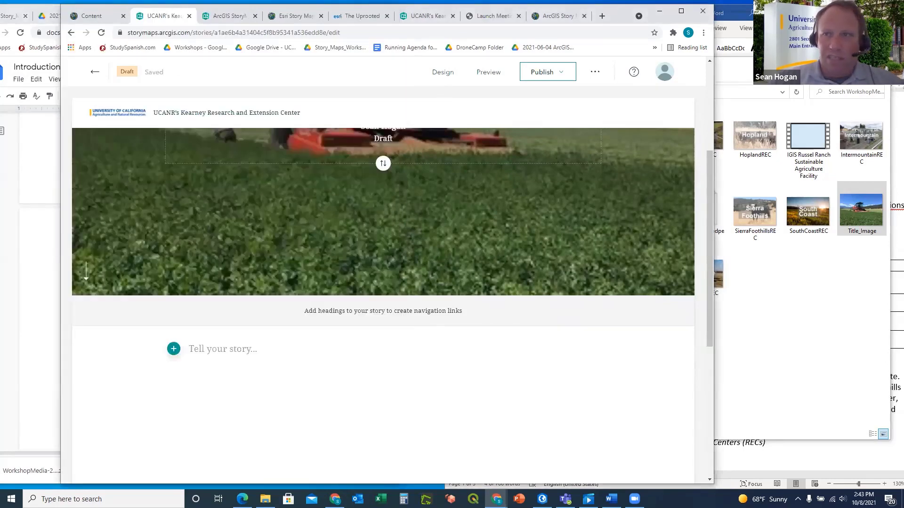
{"action": "left_click", "coordinate": [733, 13]}
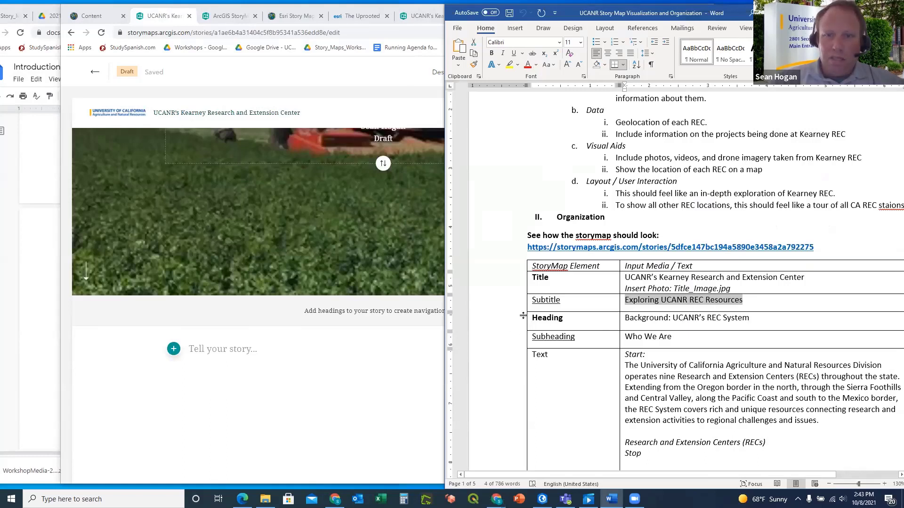
{"action": "left_click", "coordinate": [319, 311]}
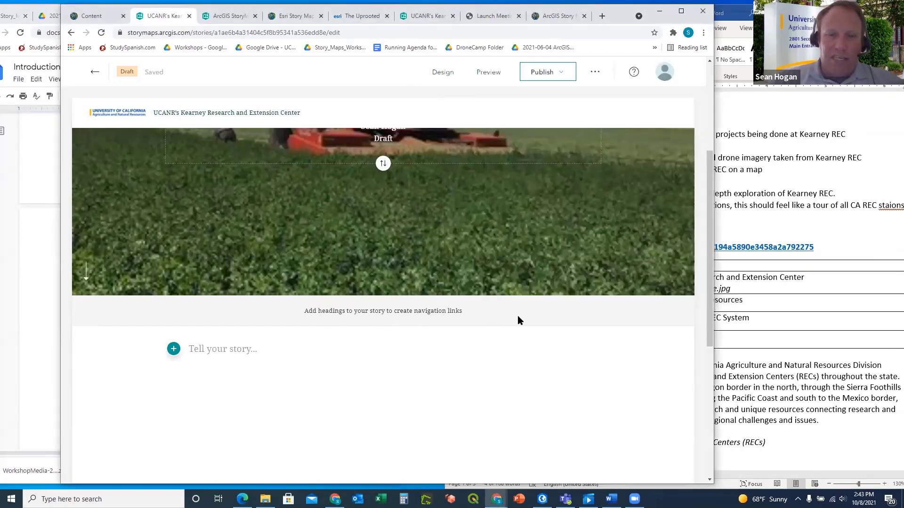
{"action": "left_click", "coordinate": [752, 226]}
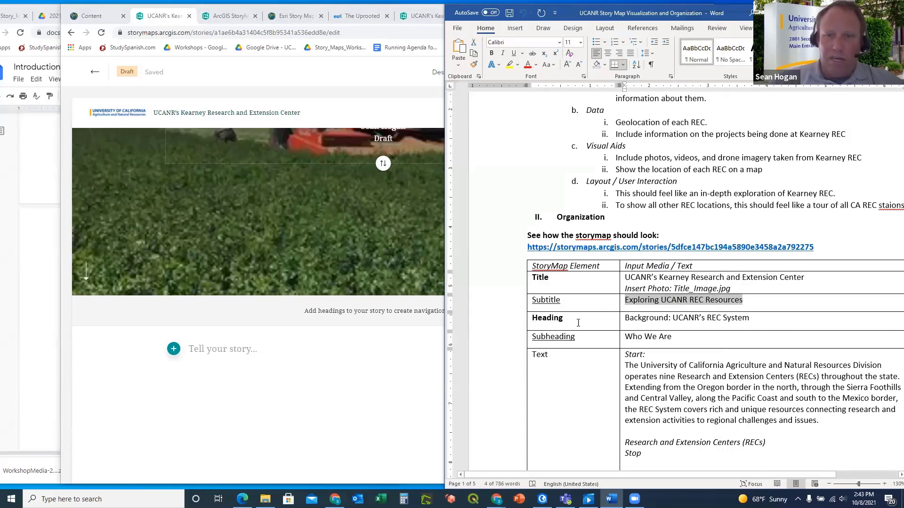
{"action": "left_click_drag", "start_coordinate": [739, 321], "coordinate": [645, 318]}
{"action": "key", "text": "ctrl+c"}
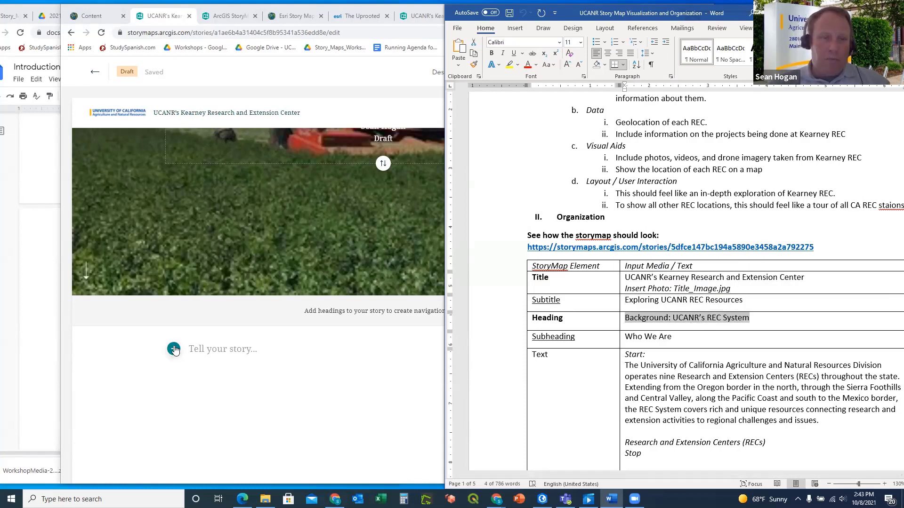
Insert a text block below the cover and paste 'Background: UCANR’s REC System' into it
{"action": "left_click", "coordinate": [174, 350]}
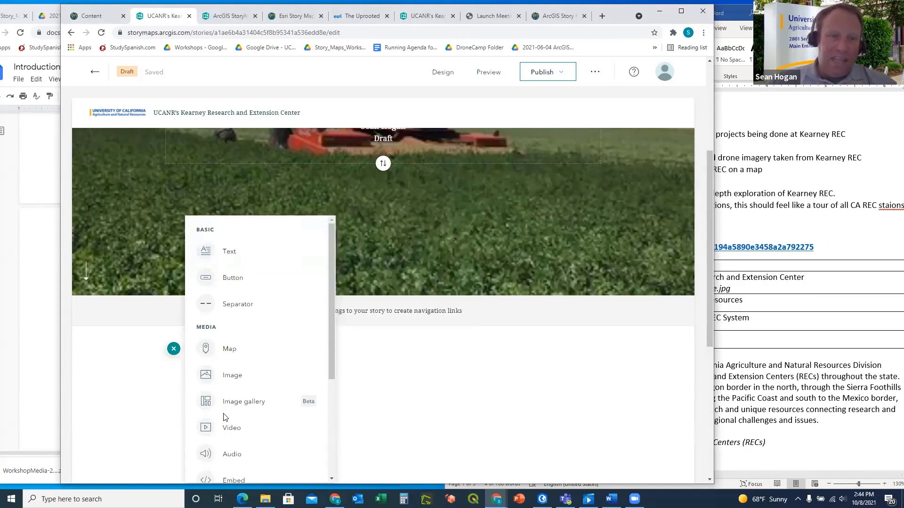
{"action": "scroll", "coordinate": [265, 280], "scroll_direction": "down", "scroll_amount": 3}
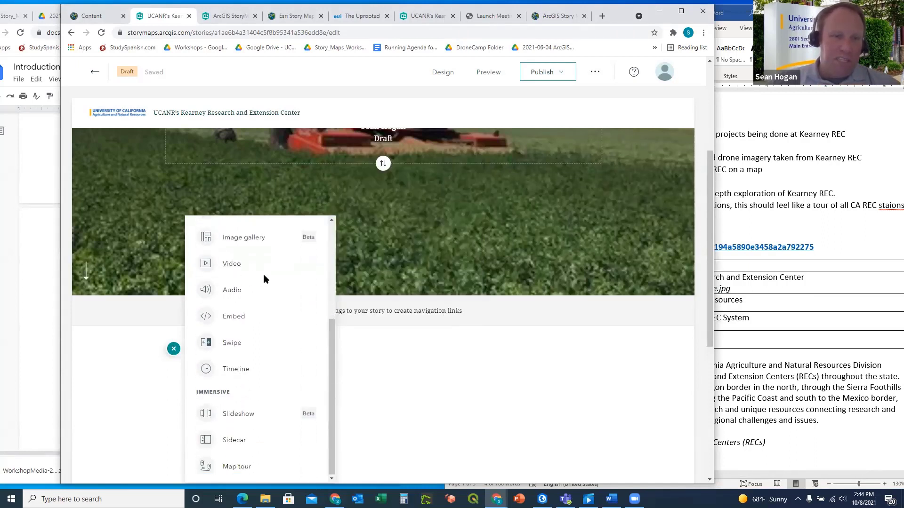
{"action": "scroll", "coordinate": [265, 280], "scroll_direction": "up", "scroll_amount": 3}
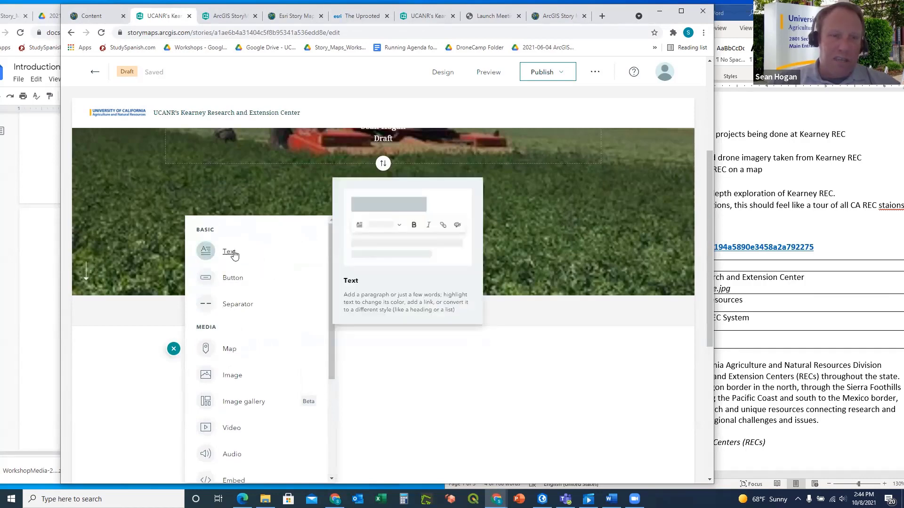
{"action": "left_click", "coordinate": [230, 254]}
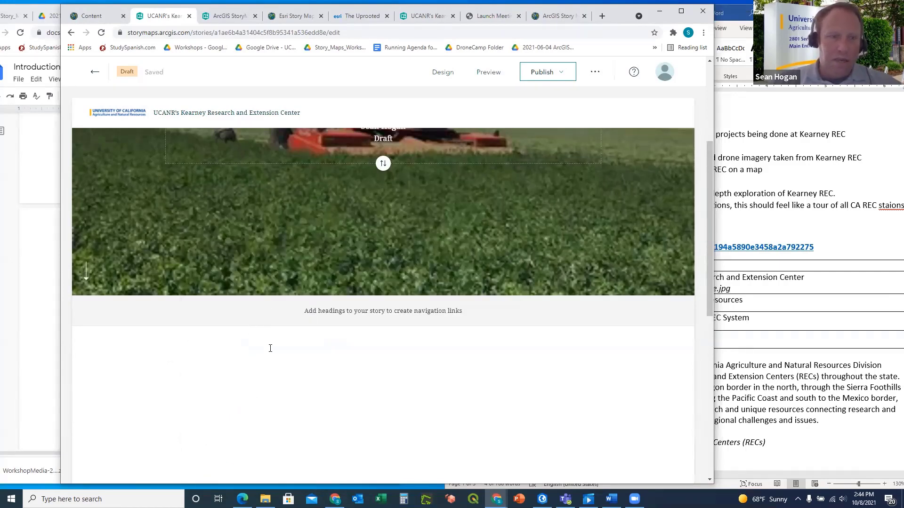
{"action": "key", "text": "alt+Tab"}
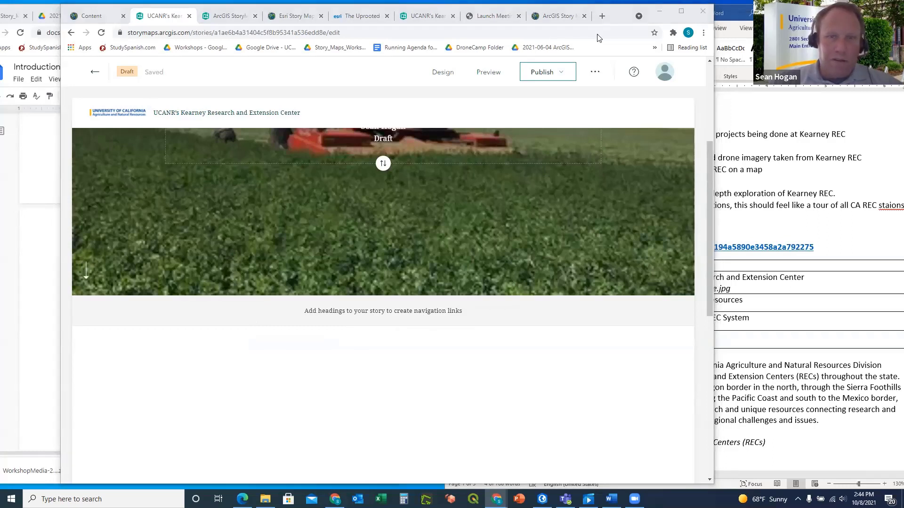
{"action": "left_click", "coordinate": [150, 354]}
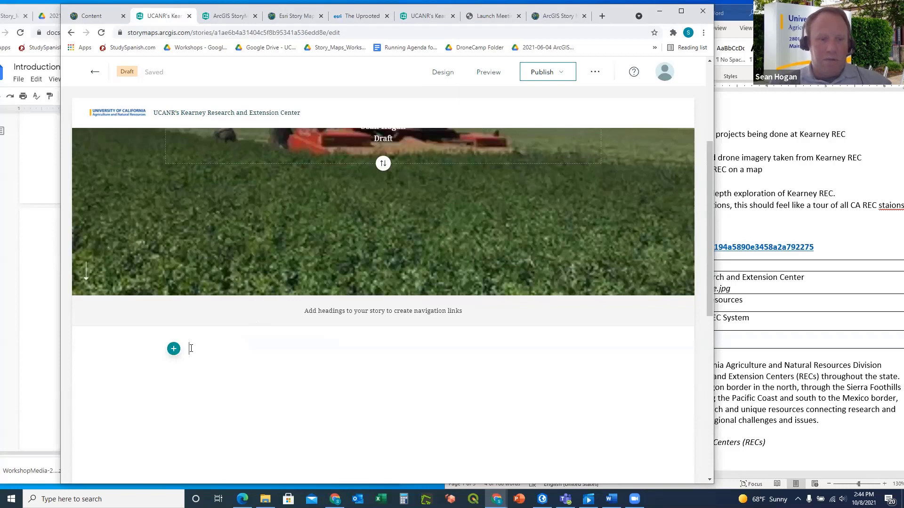
{"action": "key", "text": "ctrl+v"}
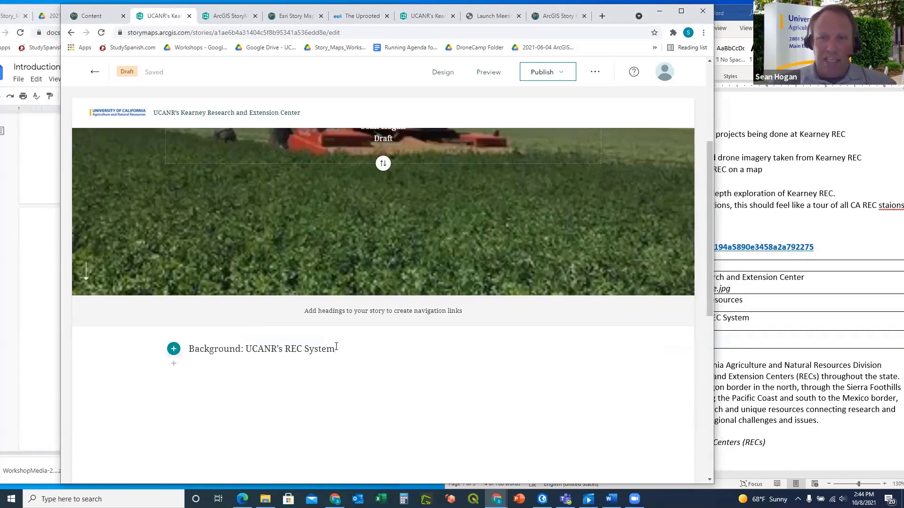
Style the pasted line as a Heading so it also becomes a navigation link
{"action": "left_click_drag", "start_coordinate": [337, 351], "coordinate": [188, 349]}
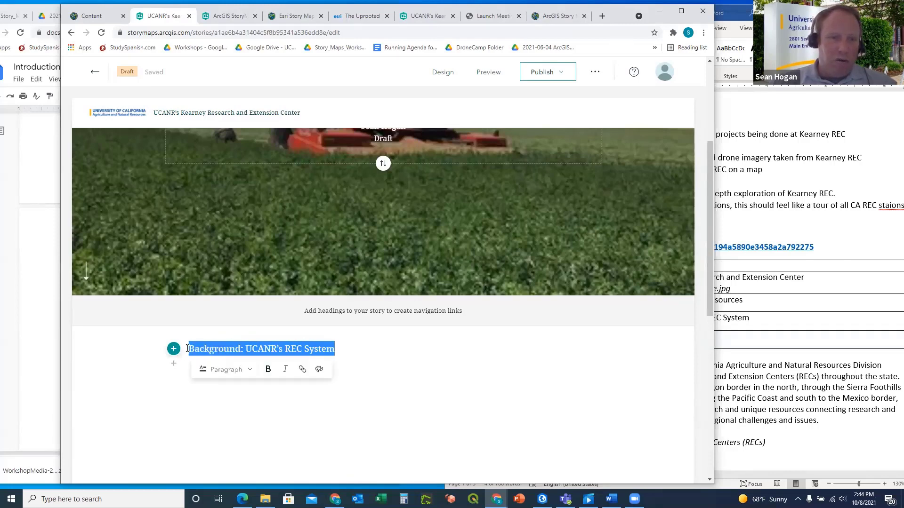
{"action": "left_click", "coordinate": [251, 370]}
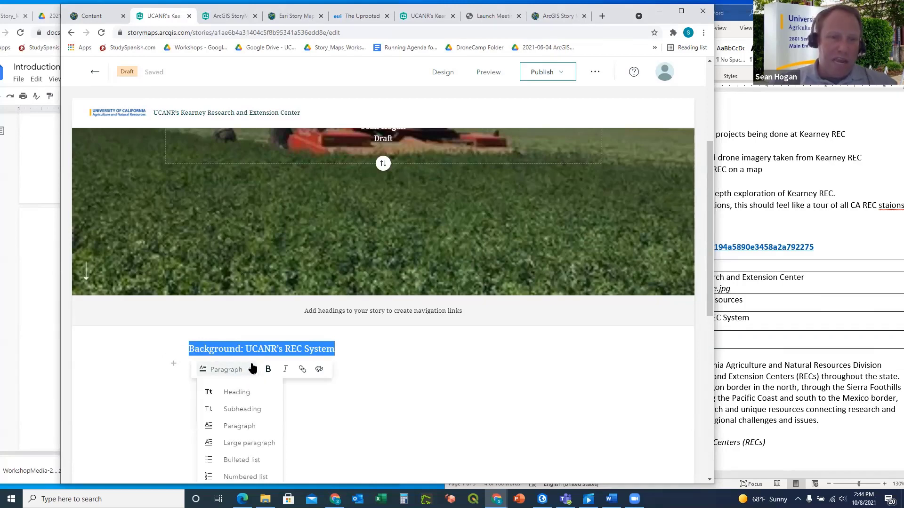
{"action": "scroll", "coordinate": [253, 367], "scroll_direction": "down", "scroll_amount": 2}
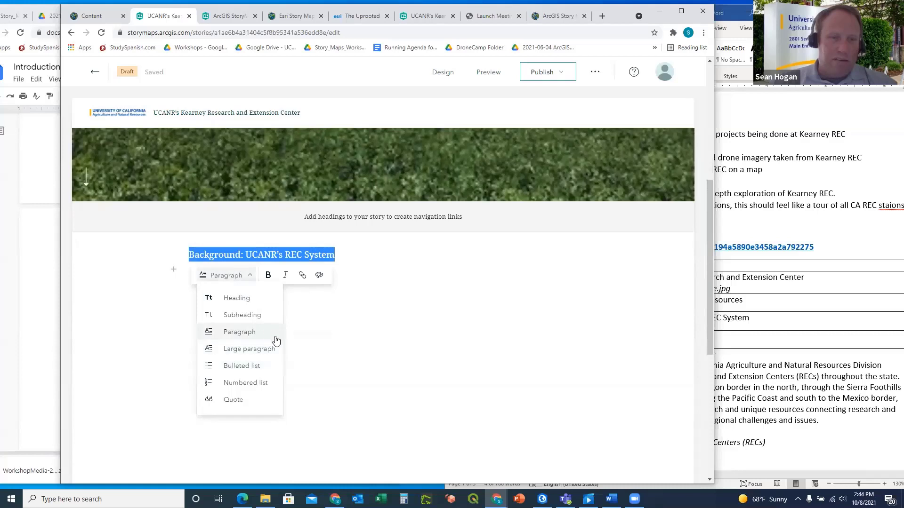
{"action": "left_click", "coordinate": [230, 299]}
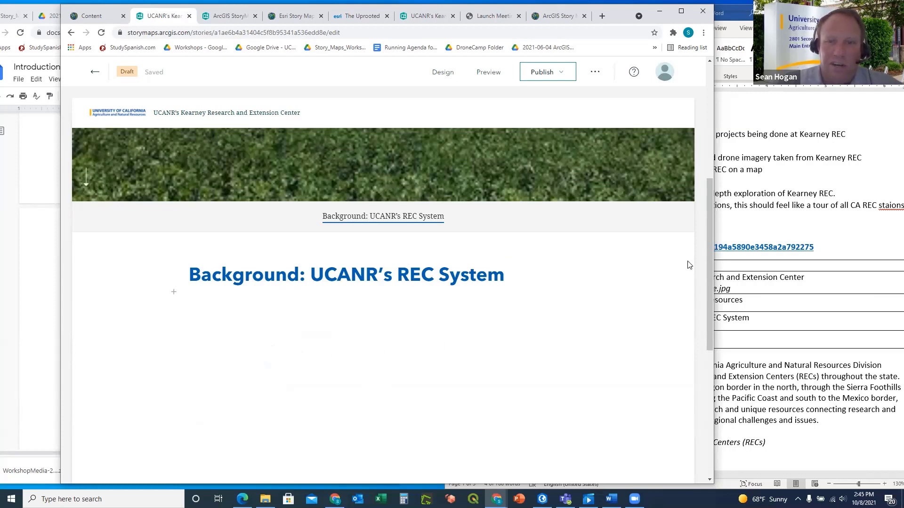
Copy 'Who We Are' from the outline and add it as a Subheading block under the heading
{"action": "left_click", "coordinate": [753, 224]}
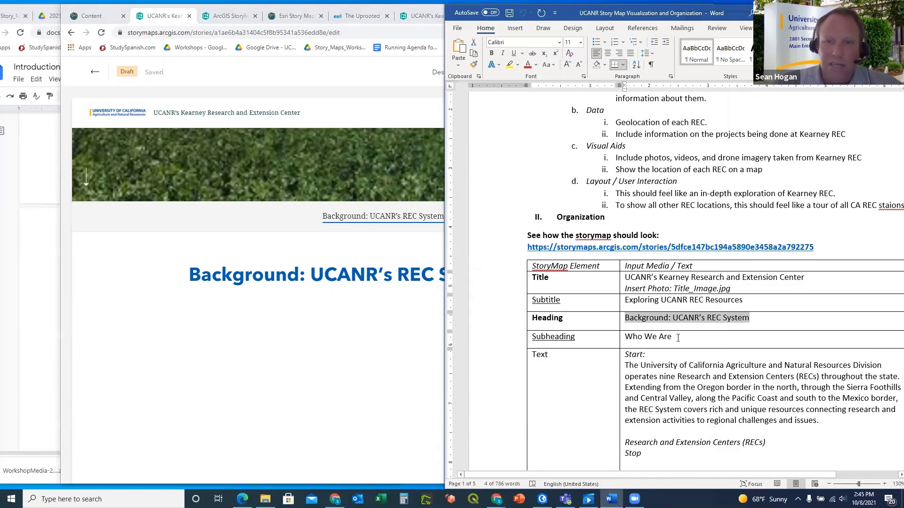
{"action": "left_click_drag", "start_coordinate": [678, 337], "coordinate": [621, 338]}
{"action": "key", "text": "ctrl+c"}
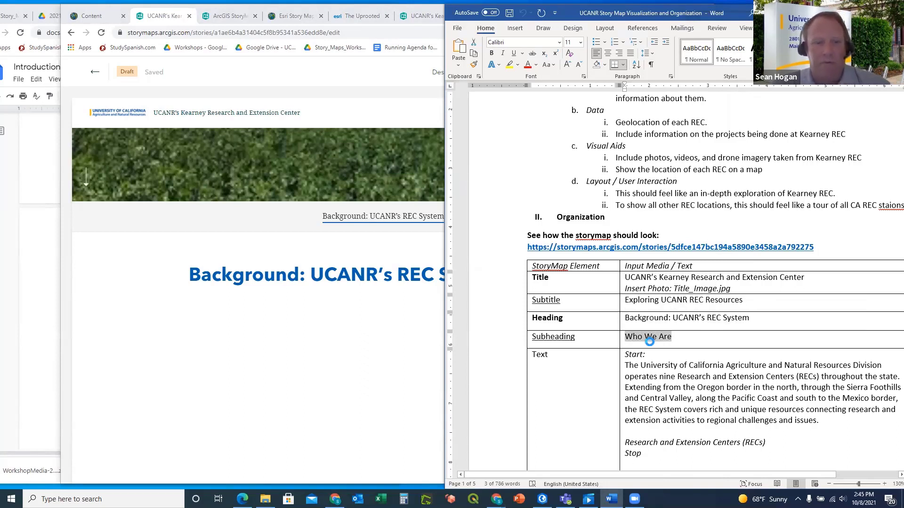
{"action": "left_click", "coordinate": [219, 311]}
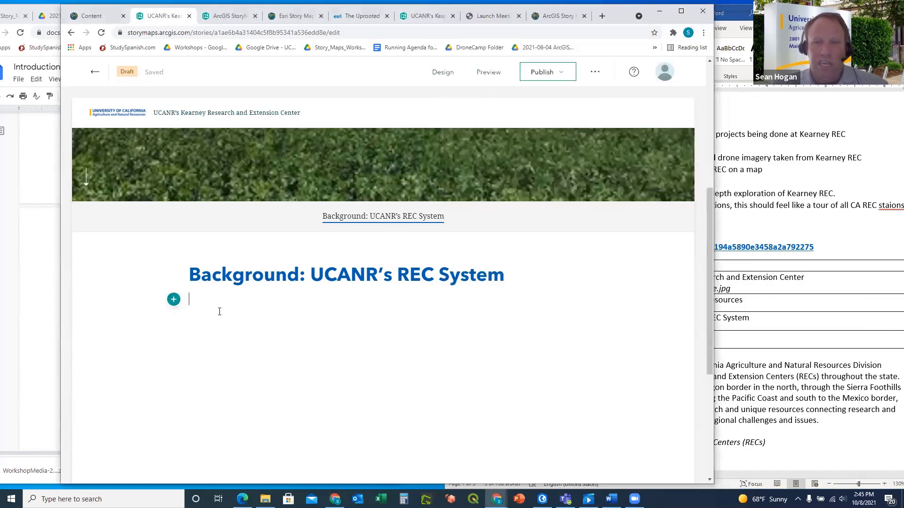
{"action": "left_click", "coordinate": [173, 301]}
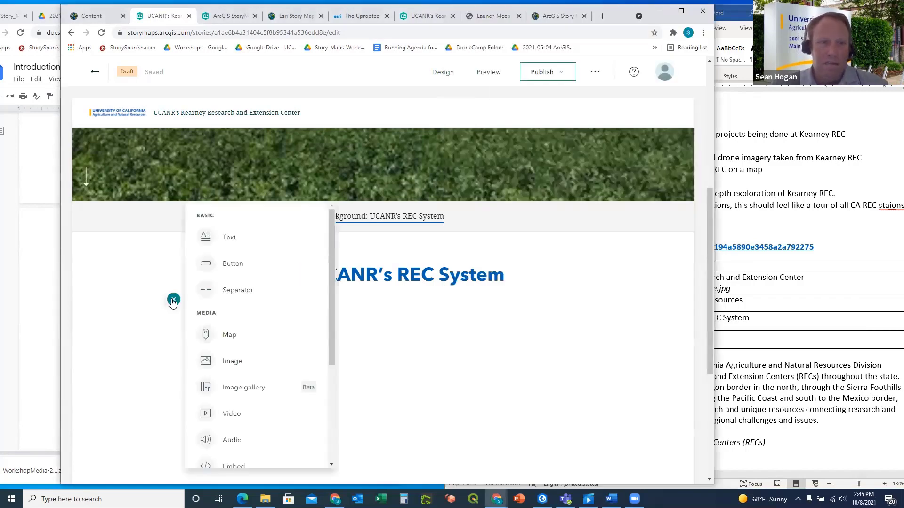
{"action": "left_click", "coordinate": [230, 239]}
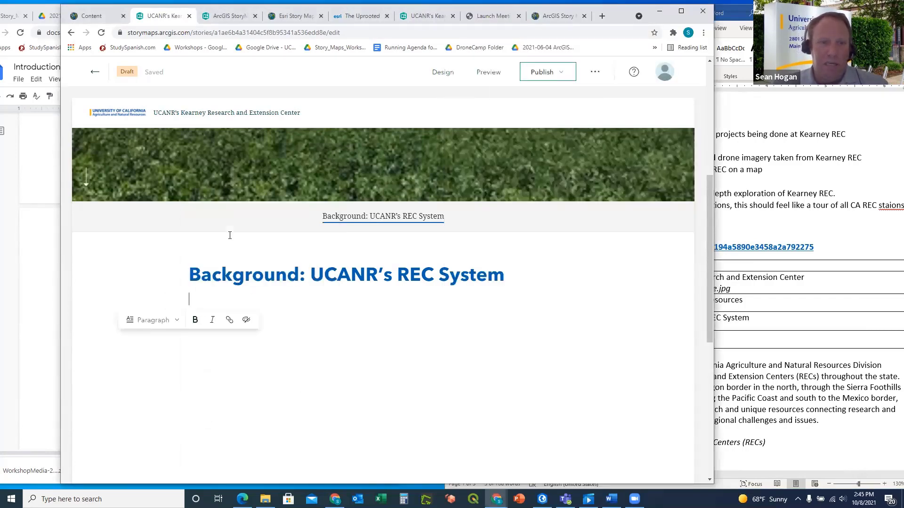
{"action": "left_click", "coordinate": [177, 321]}
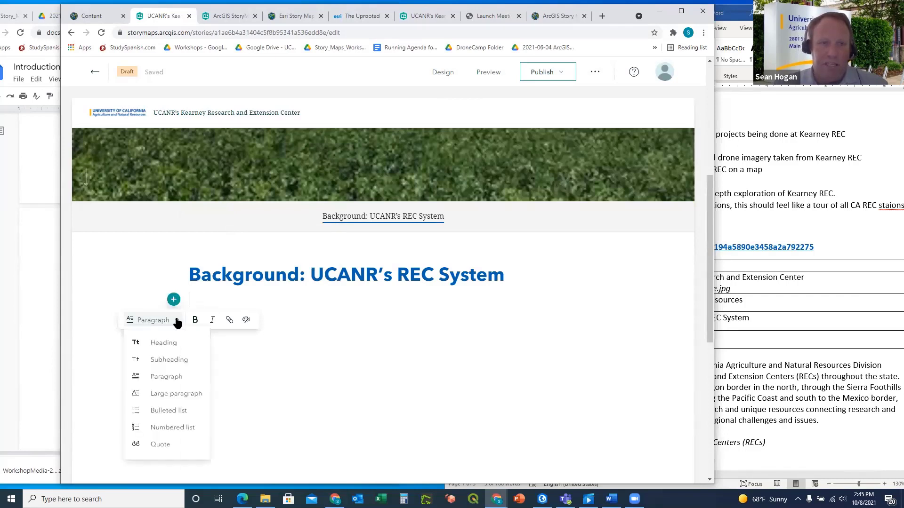
{"action": "left_click", "coordinate": [171, 359]}
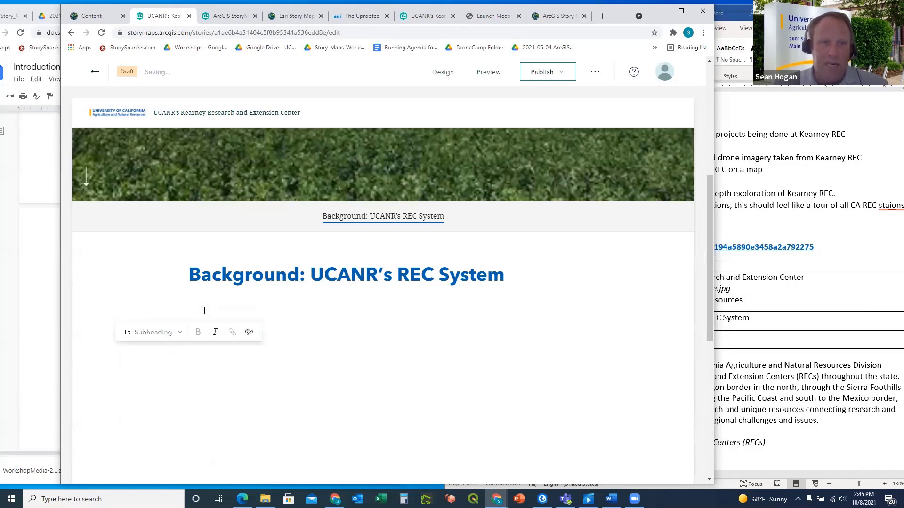
{"action": "key", "text": "ctrl+v"}
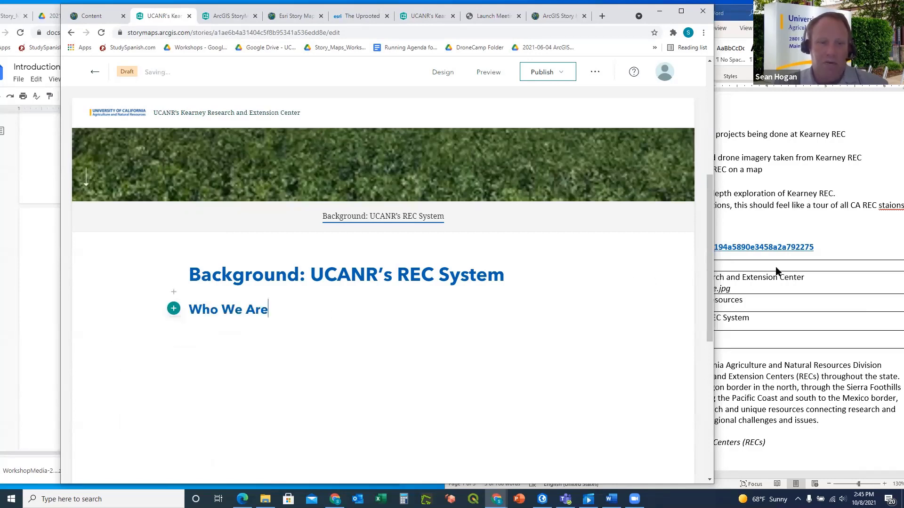
{"action": "left_click", "coordinate": [790, 234]}
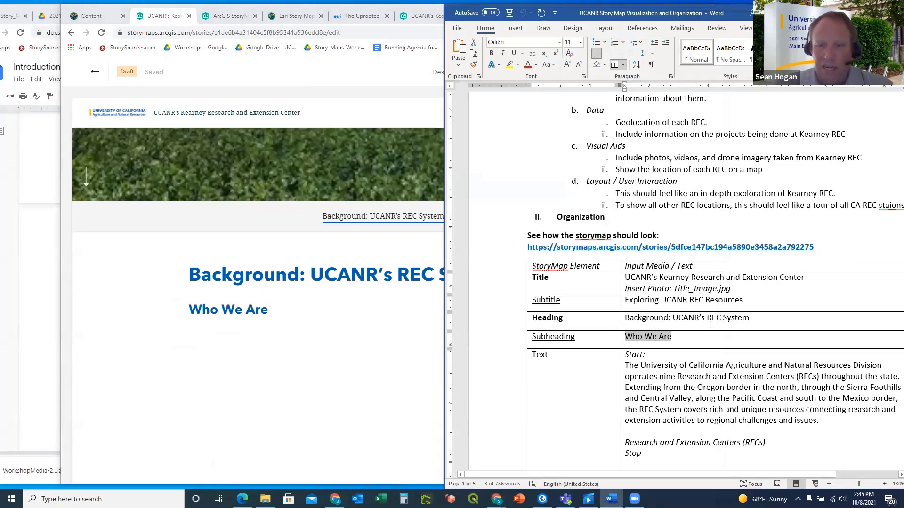
Paste the nine-RECs intro paragraph and italic RECs line from Word into a new text block
{"action": "scroll", "coordinate": [575, 270], "scroll_direction": "down", "scroll_amount": 3}
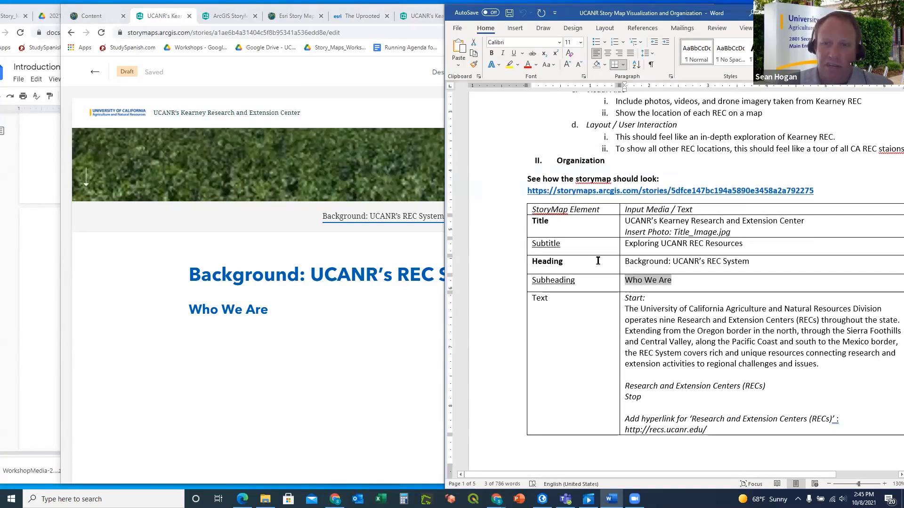
{"action": "scroll", "coordinate": [608, 280], "scroll_direction": "down", "scroll_amount": 1}
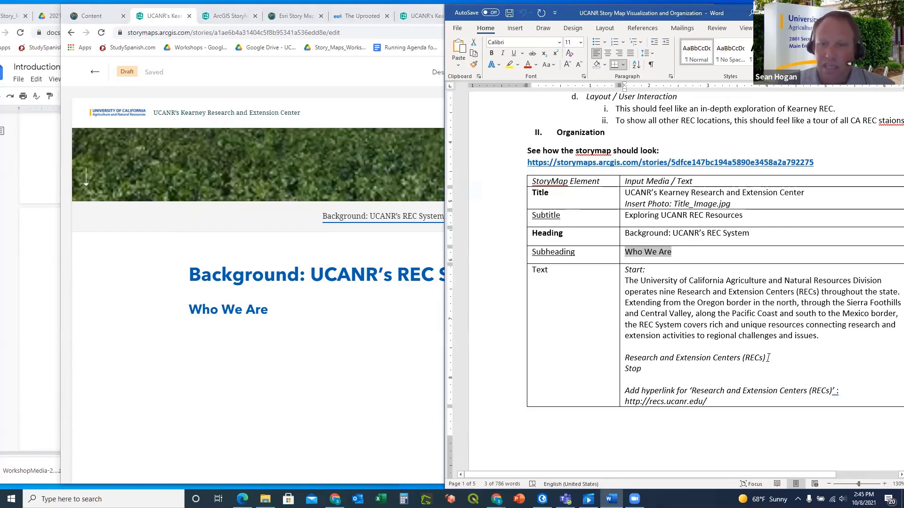
{"action": "left_click_drag", "start_coordinate": [768, 358], "coordinate": [622, 282]}
{"action": "key", "text": "ctrl+c"}
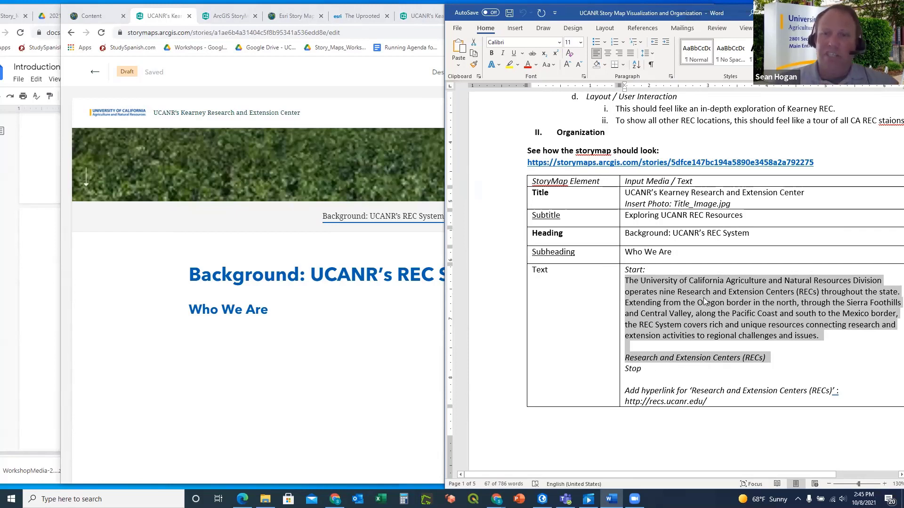
{"action": "left_click", "coordinate": [221, 333]}
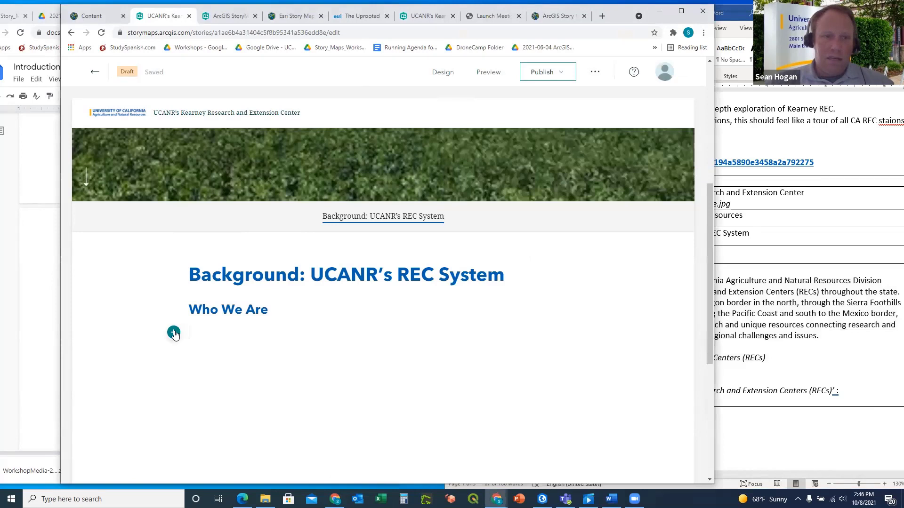
{"action": "left_click", "coordinate": [174, 333]}
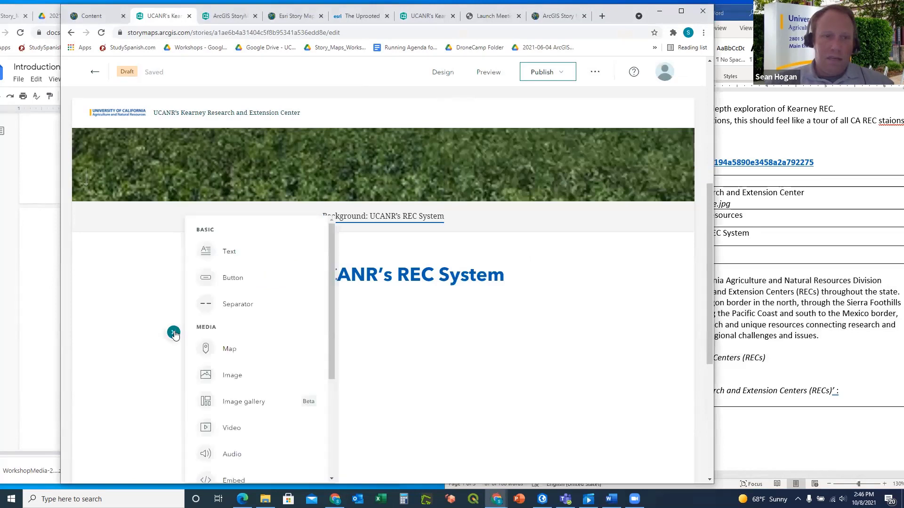
{"action": "left_click", "coordinate": [220, 252]}
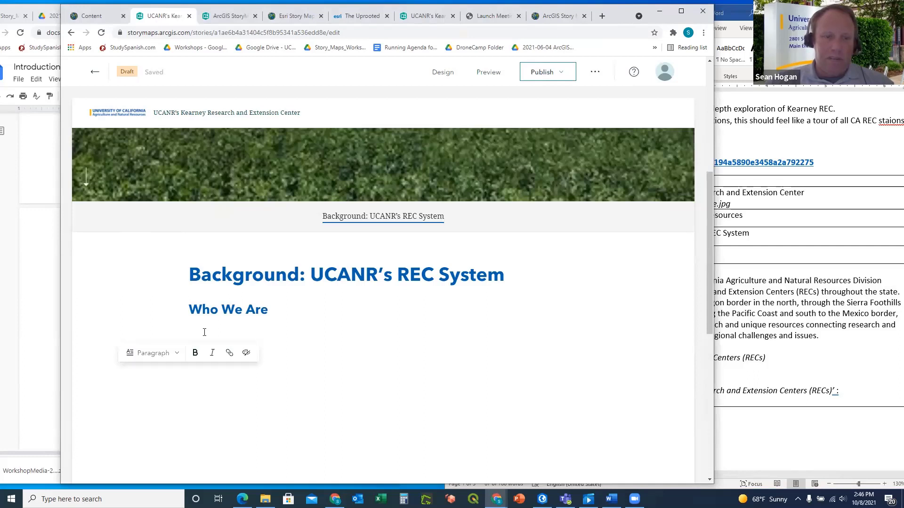
{"action": "key", "text": "ctrl+v"}
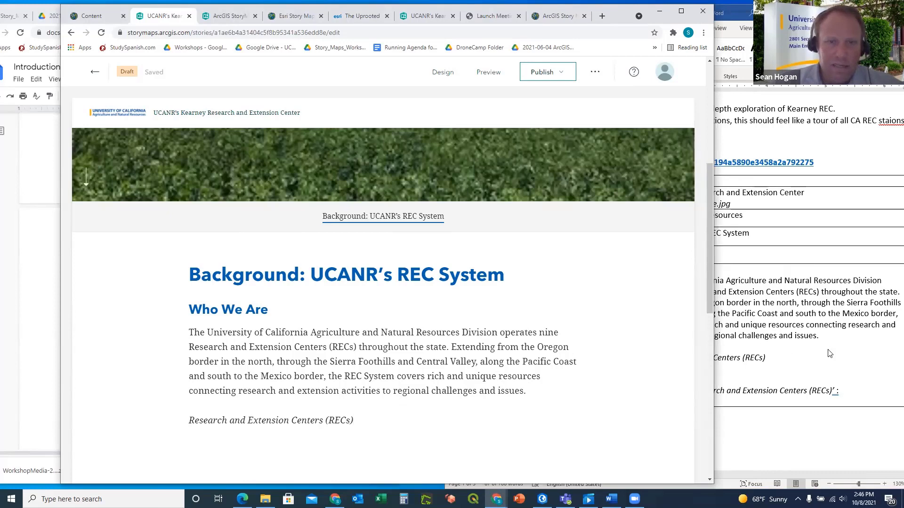
{"action": "key", "text": "alt+Tab"}
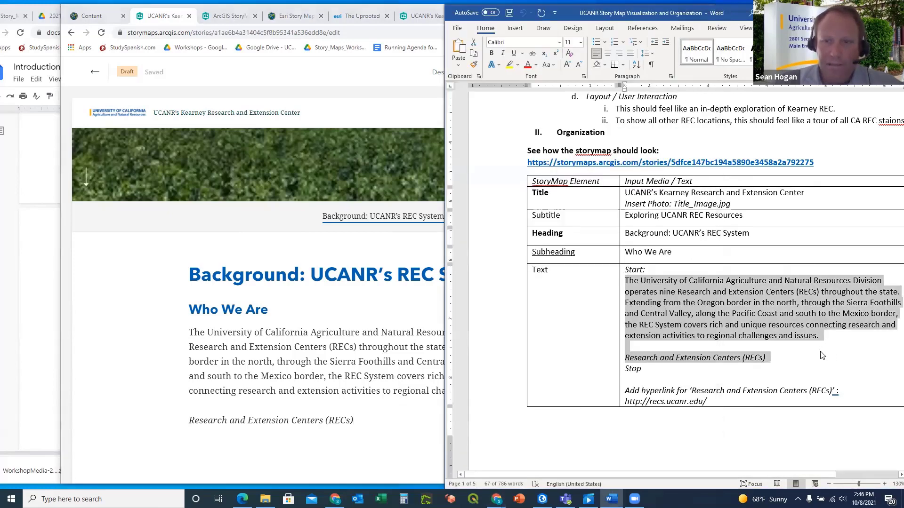
{"action": "scroll", "coordinate": [753, 344], "scroll_direction": "down", "scroll_amount": 1}
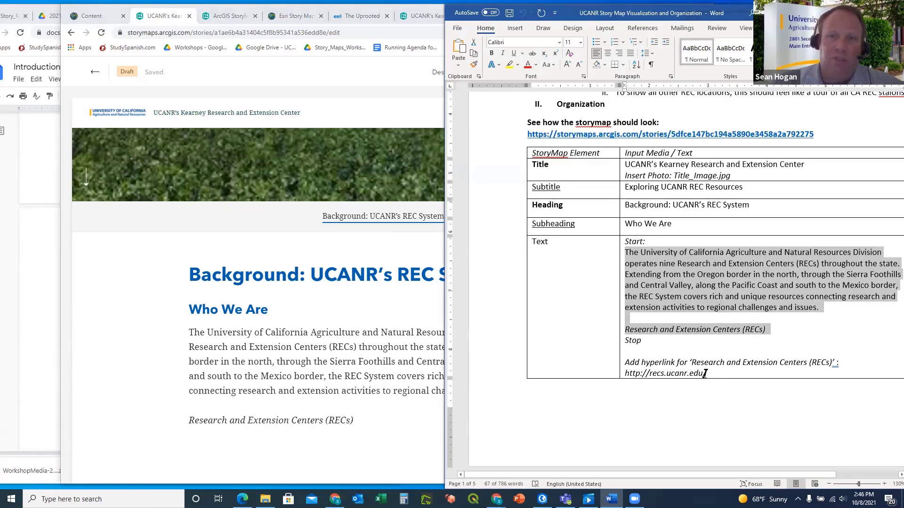
{"action": "left_click_drag", "start_coordinate": [710, 373], "coordinate": [626, 373]}
{"action": "key", "text": "ctrl+c"}
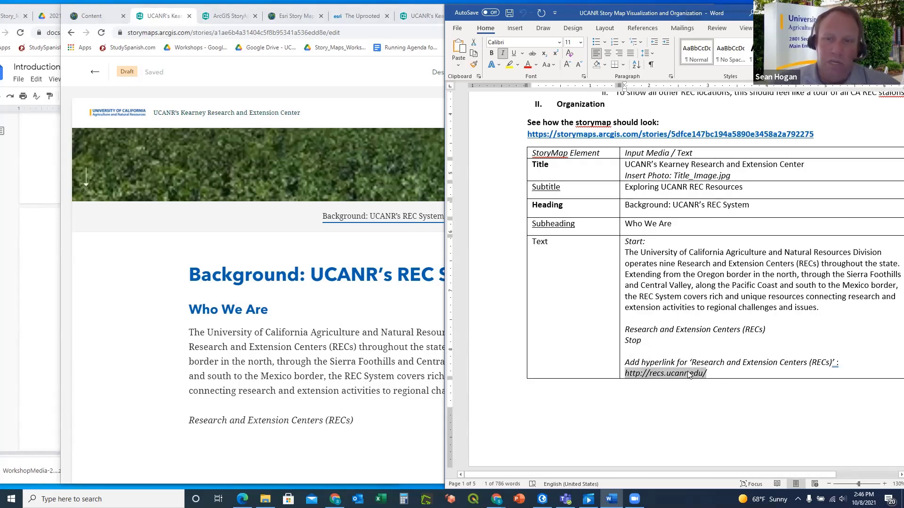
{"action": "left_click", "coordinate": [371, 423]}
{"action": "left_click_drag", "start_coordinate": [352, 421], "coordinate": [192, 418]}
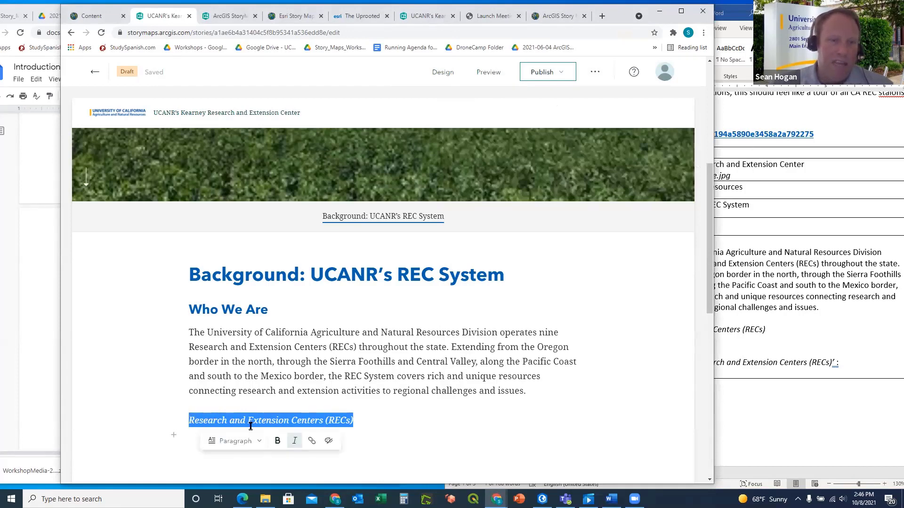
{"action": "left_click", "coordinate": [312, 442]}
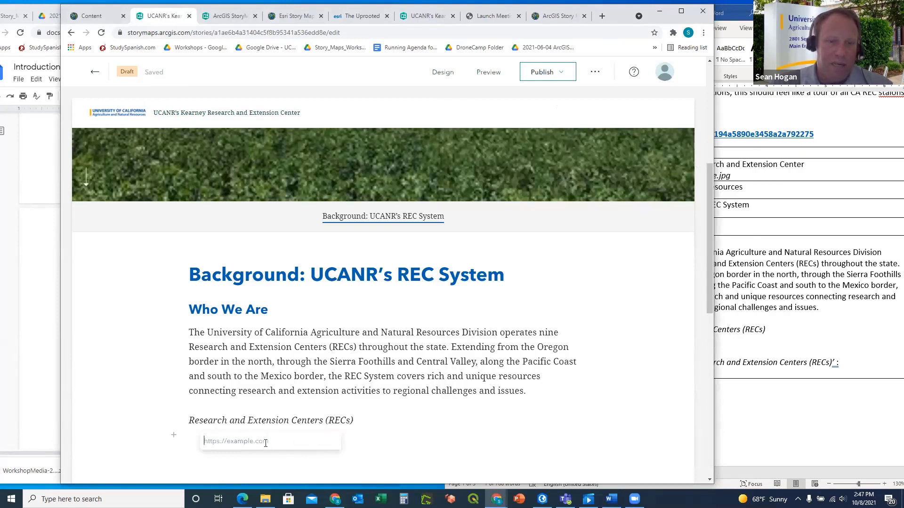
{"action": "key", "text": "ctrl+v"}
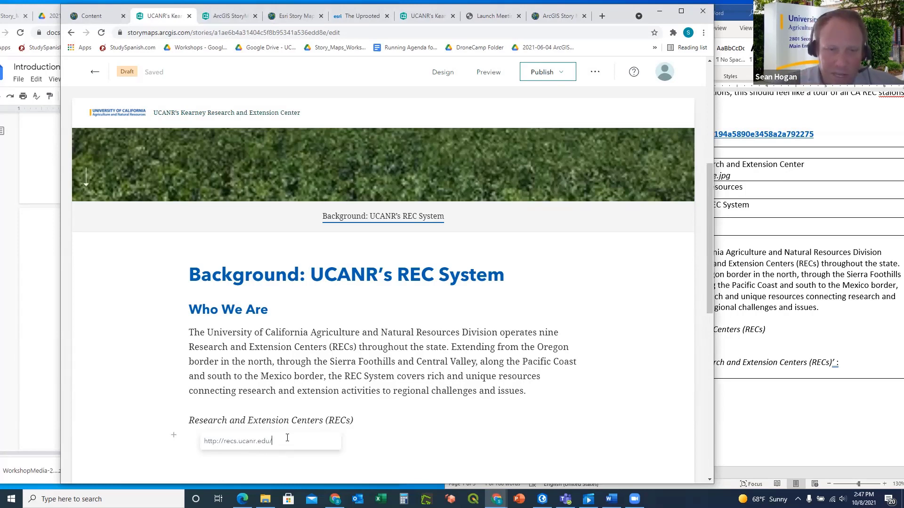
{"action": "key", "text": "Return"}
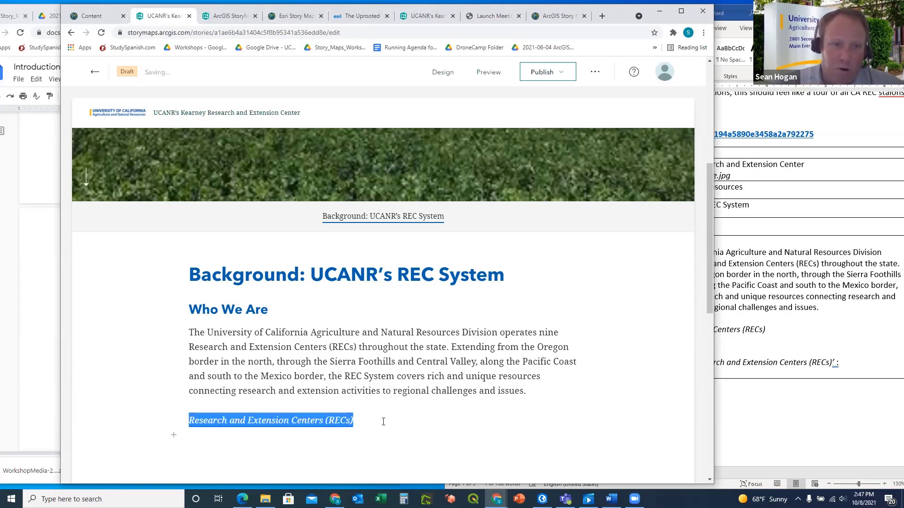
{"action": "left_click", "coordinate": [383, 422]}
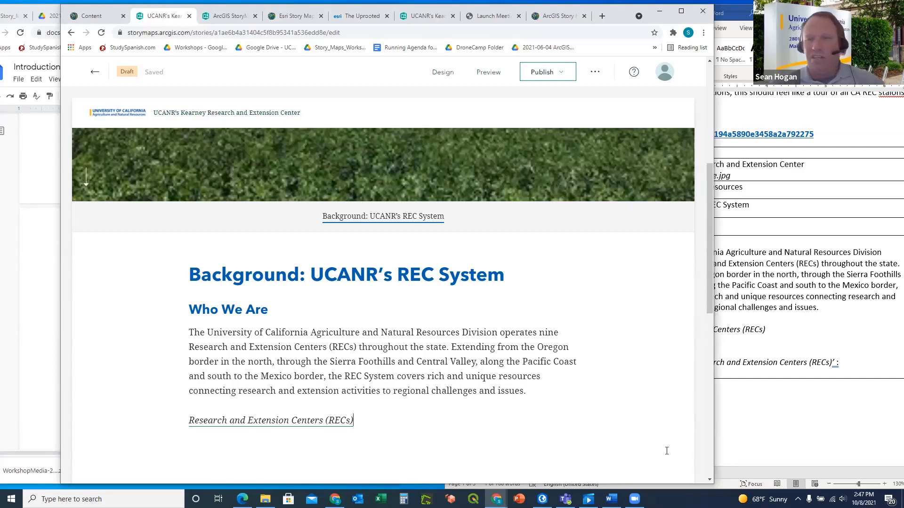
{"action": "left_click", "coordinate": [775, 410]}
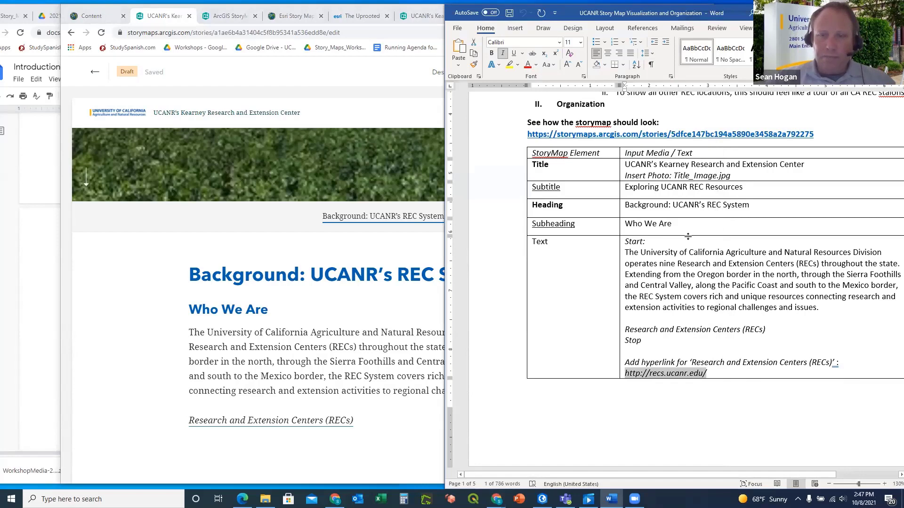
Select the Quote-row statement 'The REC System is the only statewide program…' in the outline table
{"action": "scroll", "coordinate": [686, 237], "scroll_direction": "down", "scroll_amount": 3}
{"action": "scroll", "coordinate": [689, 236], "scroll_direction": "down", "scroll_amount": 5}
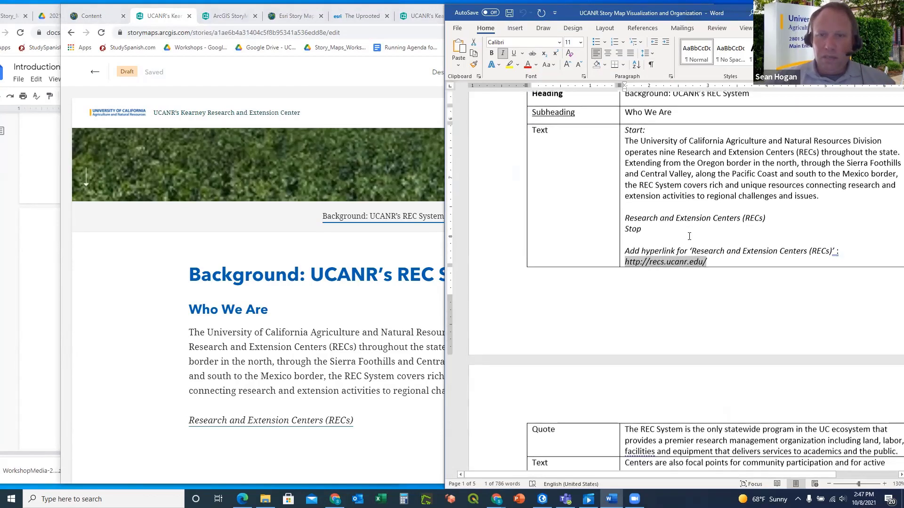
{"action": "scroll", "coordinate": [689, 236], "scroll_direction": "down", "scroll_amount": 1}
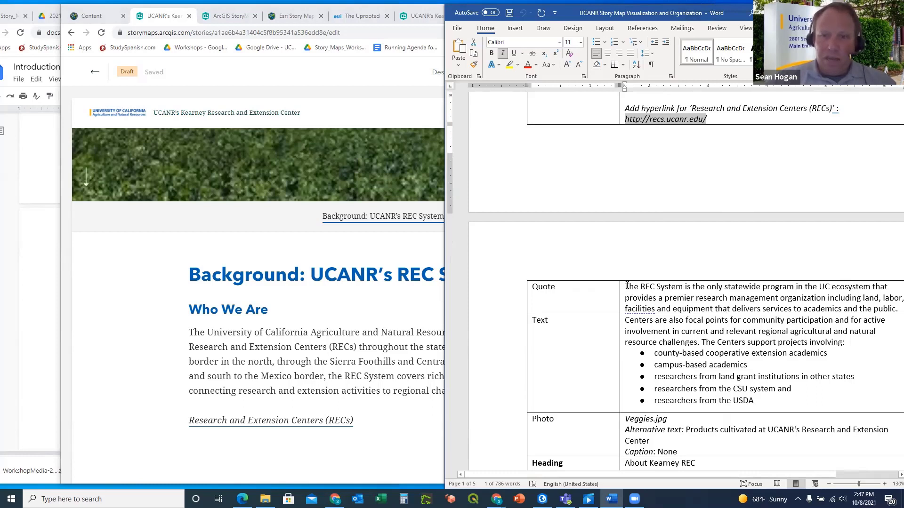
{"action": "left_click_drag", "start_coordinate": [627, 287], "coordinate": [684, 309]}
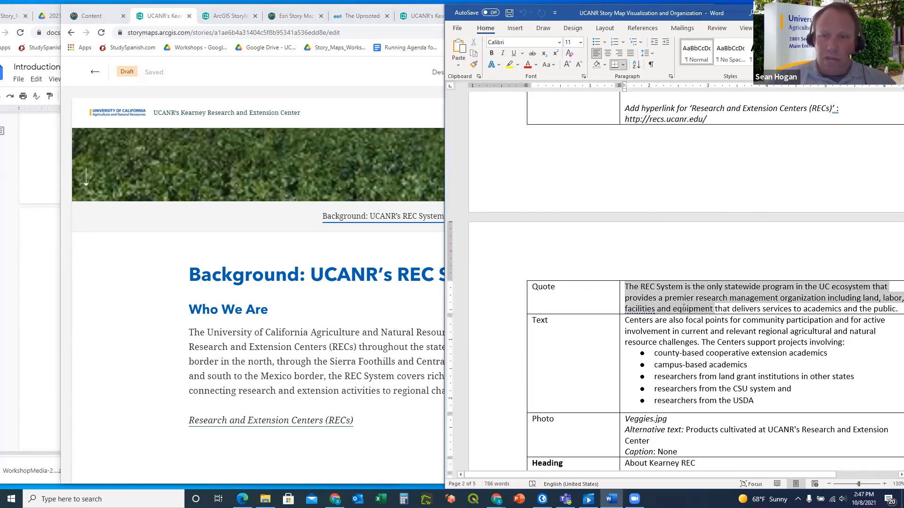
{"action": "left_click", "coordinate": [633, 309]}
{"action": "right_click", "coordinate": [633, 310]}
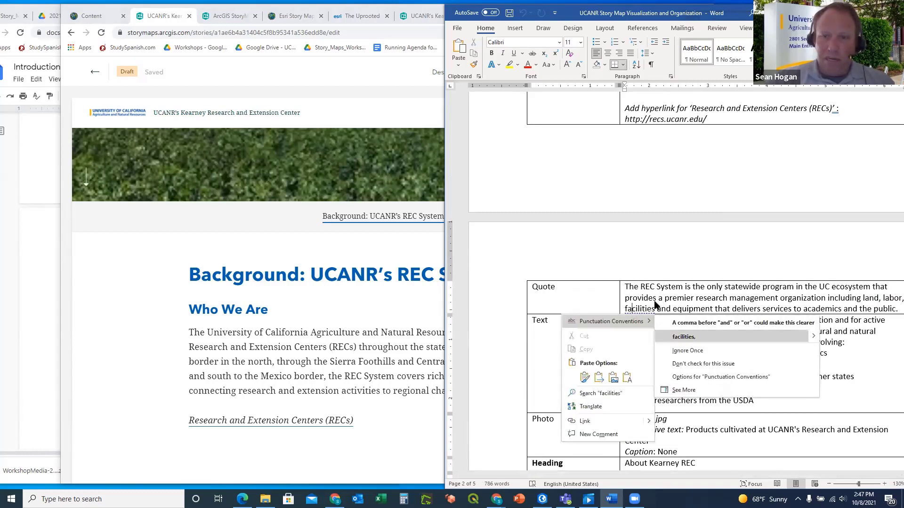
{"action": "left_click", "coordinate": [649, 304]}
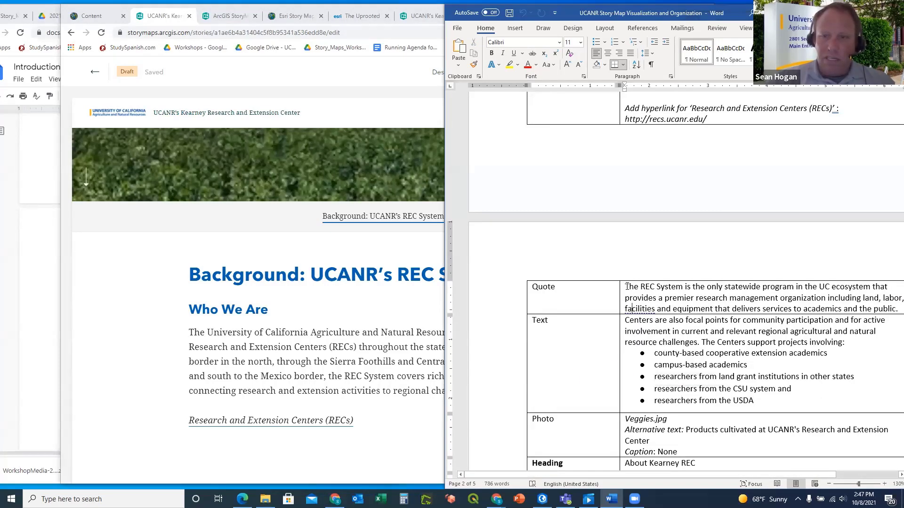
{"action": "left_click_drag", "start_coordinate": [627, 287], "coordinate": [896, 308]}
{"action": "key", "text": "ctrl+c"}
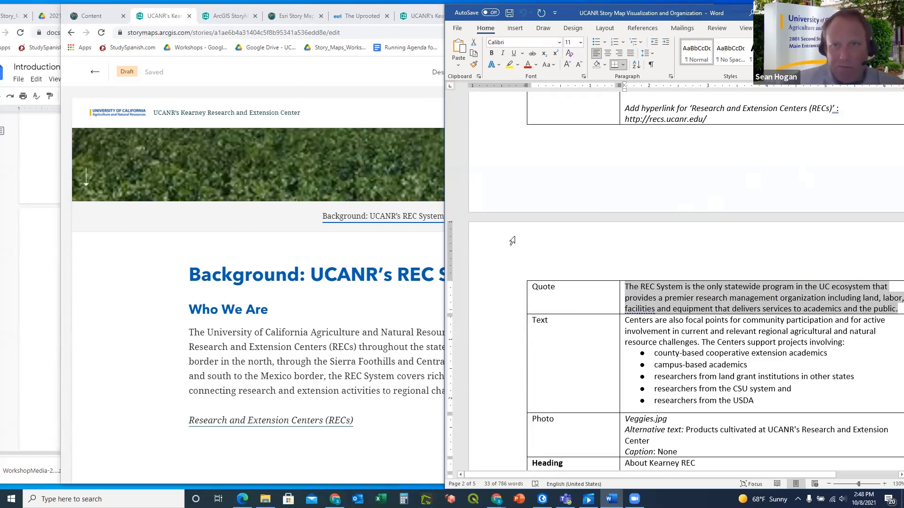
Add a Quote block below the RECs link containing the pasted REC System statement
{"action": "left_click", "coordinate": [297, 445]}
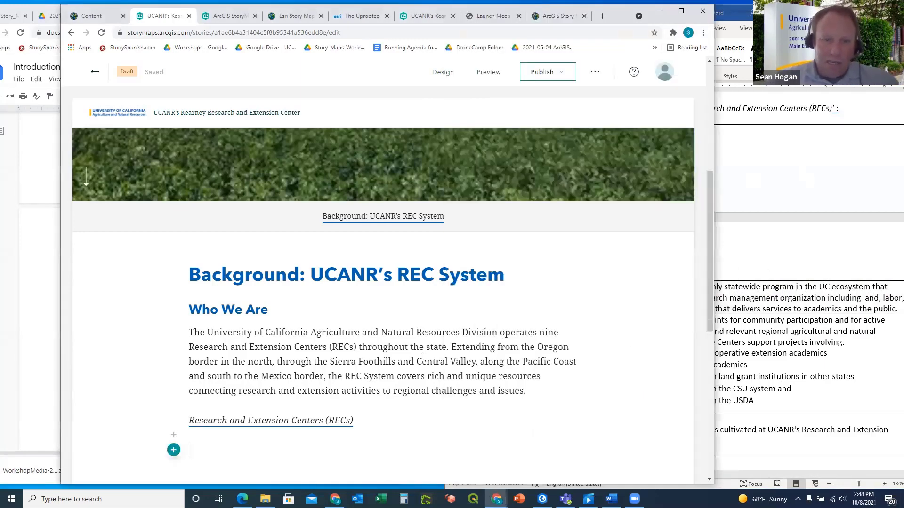
{"action": "scroll", "coordinate": [422, 356], "scroll_direction": "down", "scroll_amount": 3}
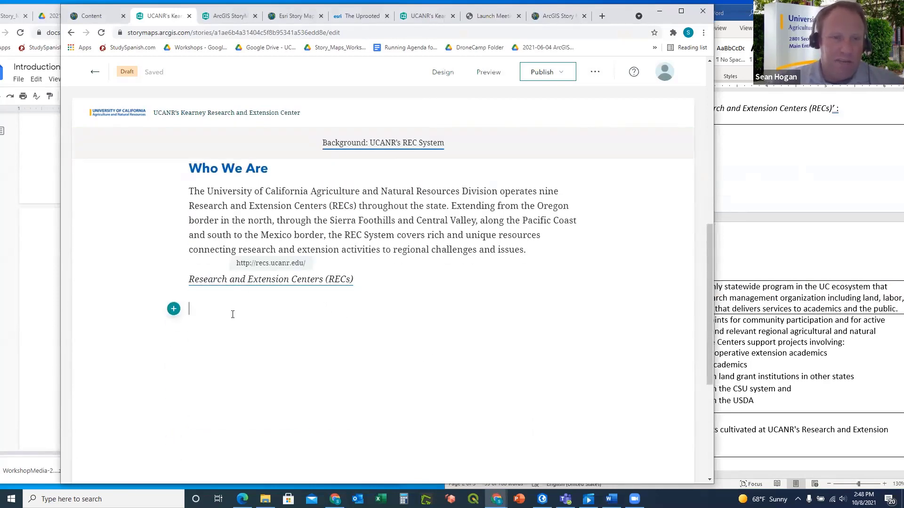
{"action": "left_click", "coordinate": [173, 310]}
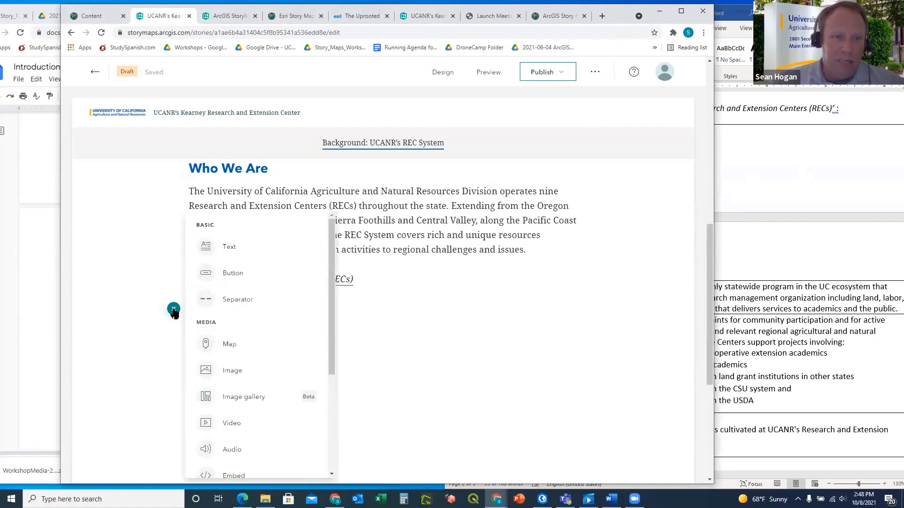
{"action": "left_click", "coordinate": [228, 247]}
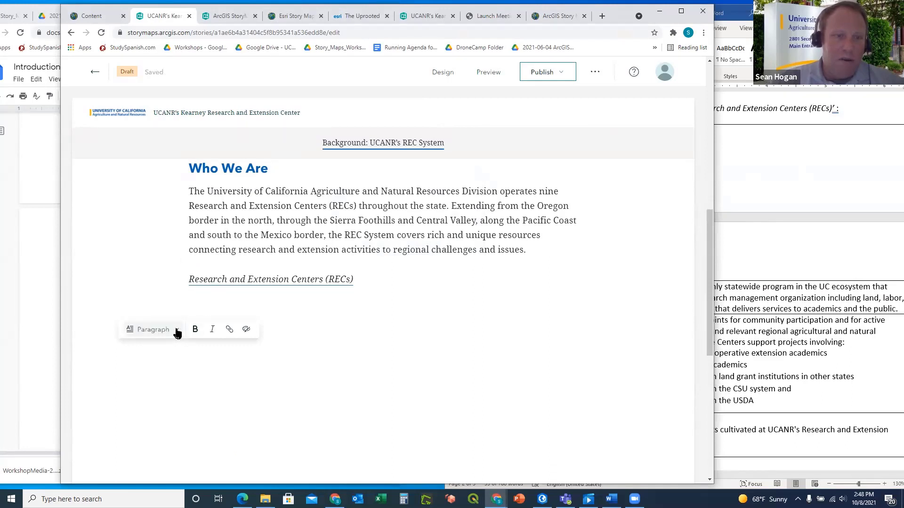
{"action": "left_click", "coordinate": [177, 331]}
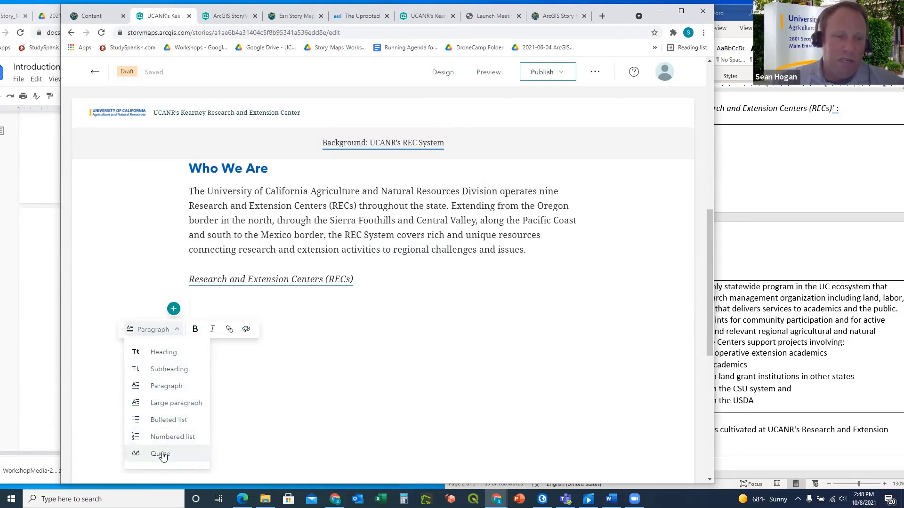
{"action": "left_click", "coordinate": [161, 454]}
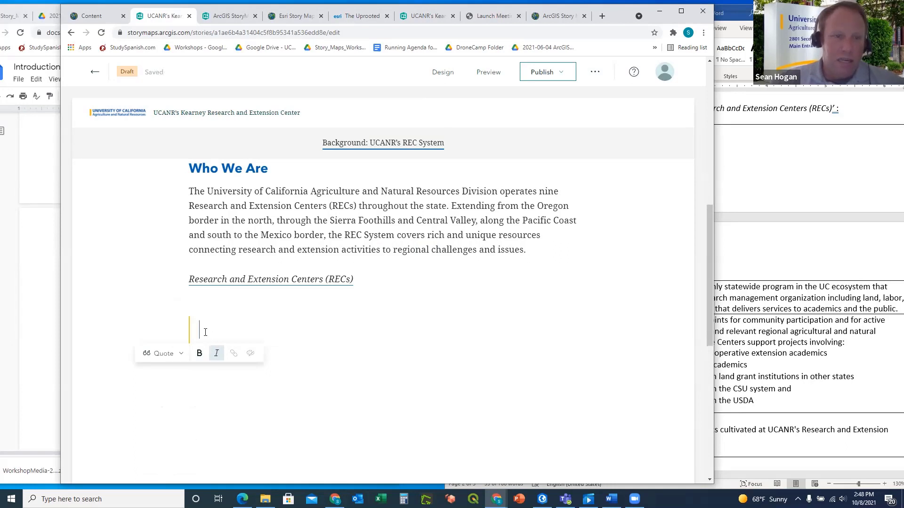
{"action": "key", "text": "ctrl+v"}
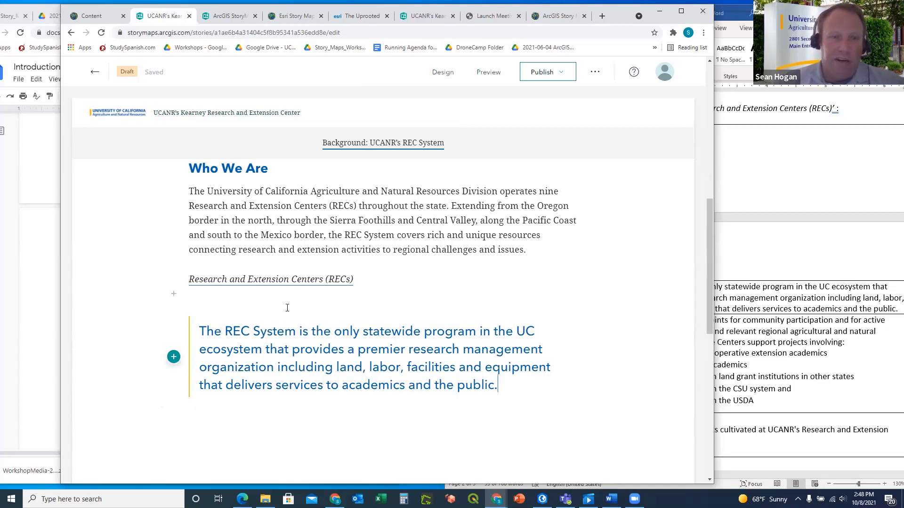
{"action": "scroll", "coordinate": [342, 330], "scroll_direction": "up", "scroll_amount": 2}
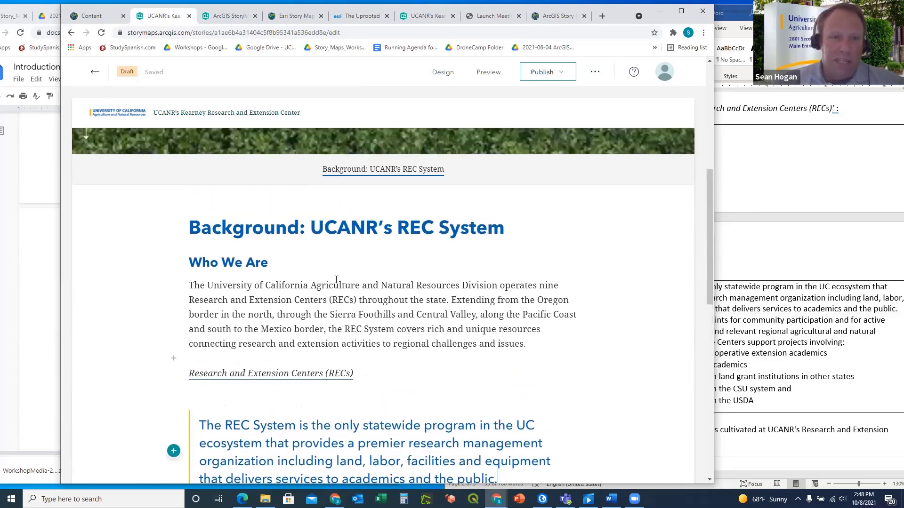
{"action": "scroll", "coordinate": [337, 279], "scroll_direction": "down", "scroll_amount": 2}
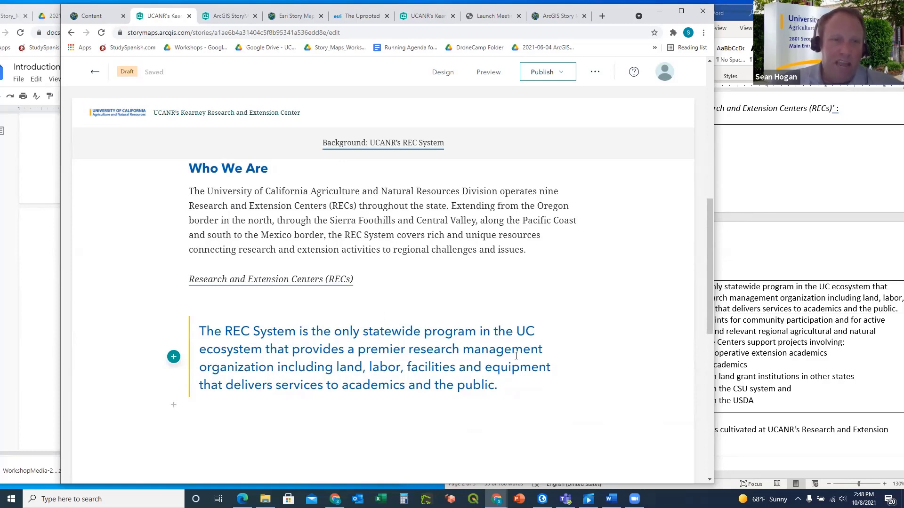
{"action": "left_click", "coordinate": [762, 267]}
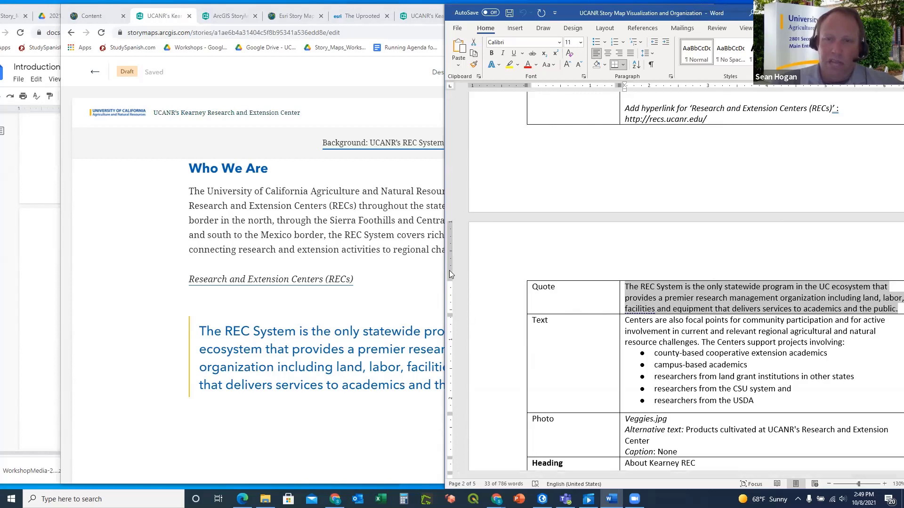
Widen the Word outline window and bring the Story Maps exercise instructions forward in Google Docs
{"action": "left_click_drag", "start_coordinate": [444, 266], "coordinate": [378, 265]}
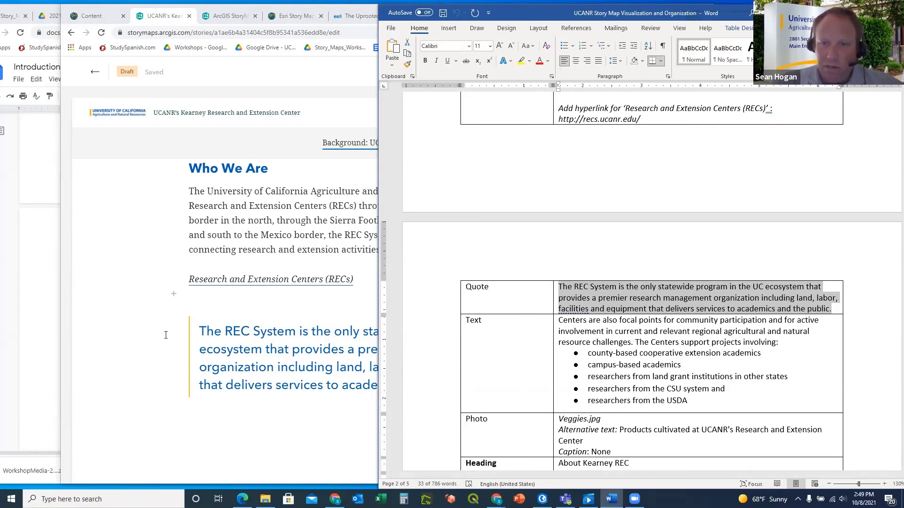
{"action": "left_click", "coordinate": [42, 407]}
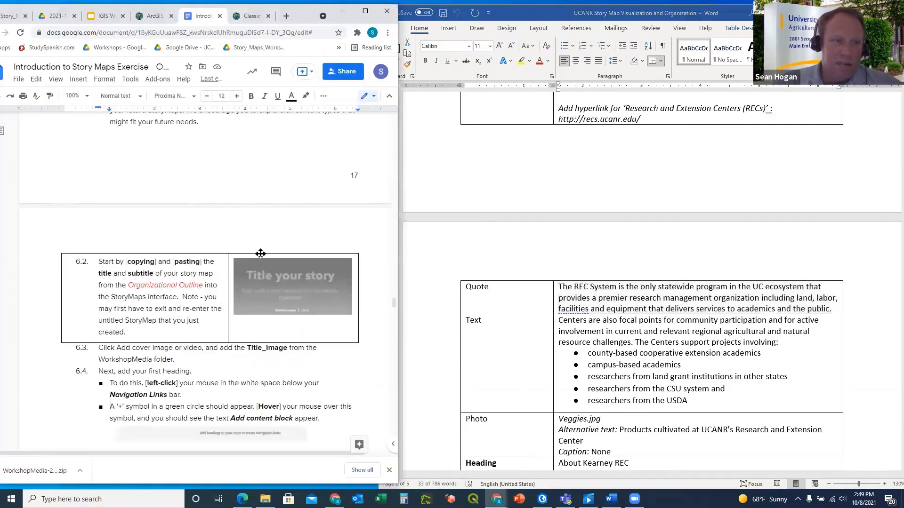
{"action": "scroll", "coordinate": [213, 279], "scroll_direction": "down", "scroll_amount": 2}
{"action": "scroll", "coordinate": [213, 278], "scroll_direction": "down", "scroll_amount": 2}
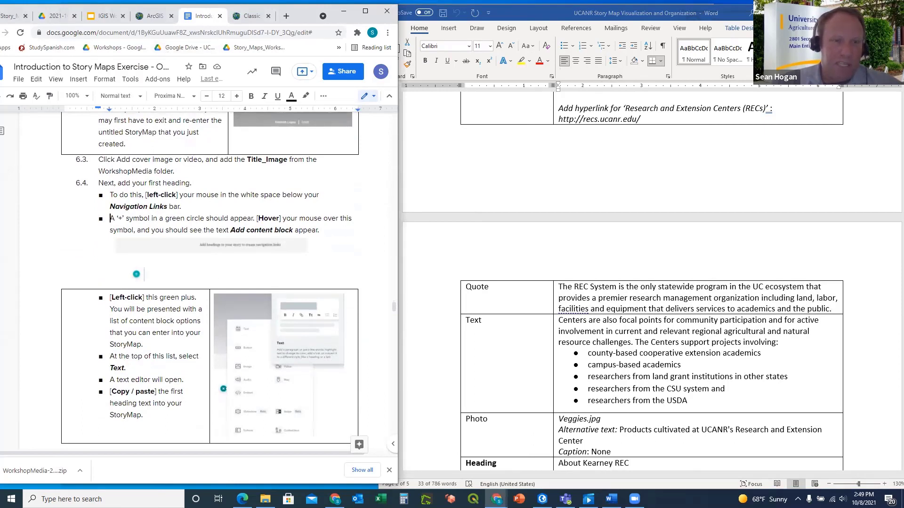
{"action": "scroll", "coordinate": [184, 255], "scroll_direction": "down", "scroll_amount": 1}
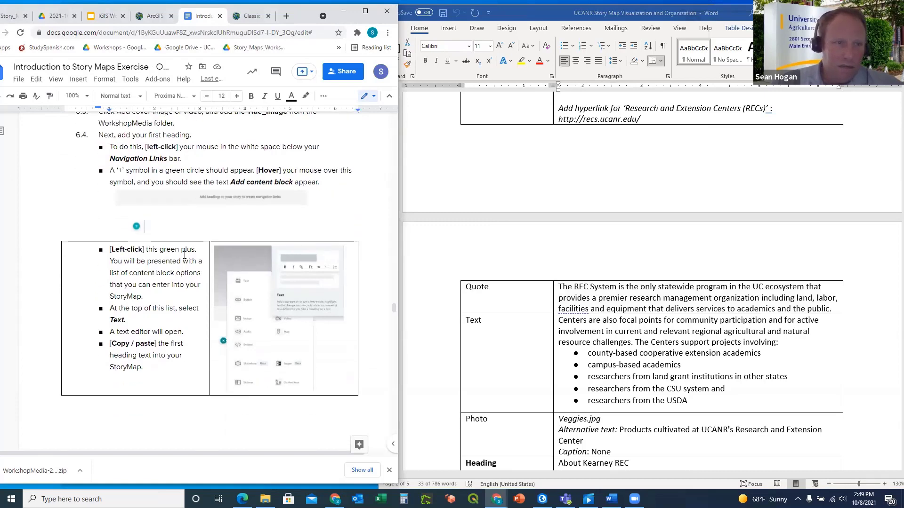
{"action": "scroll", "coordinate": [202, 252], "scroll_direction": "down", "scroll_amount": 3}
{"action": "scroll", "coordinate": [214, 247], "scroll_direction": "down", "scroll_amount": 4}
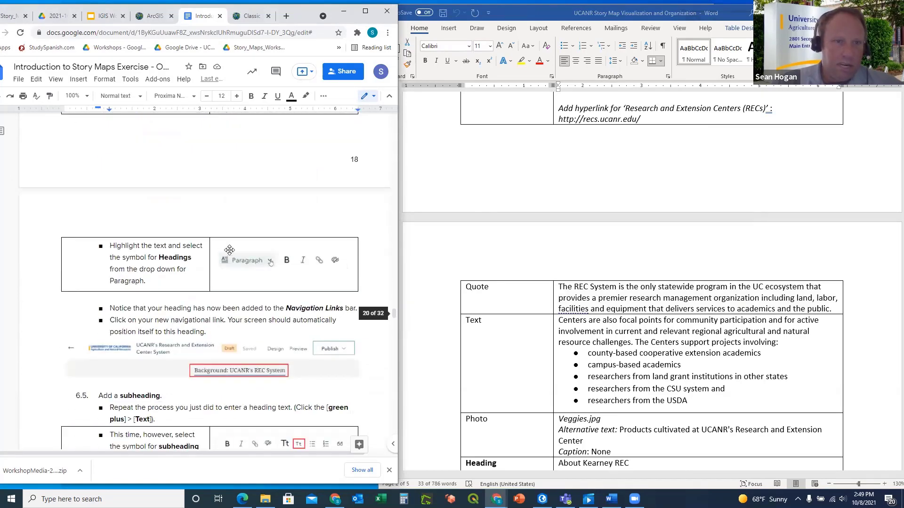
{"action": "scroll", "coordinate": [186, 278], "scroll_direction": "down", "scroll_amount": 4}
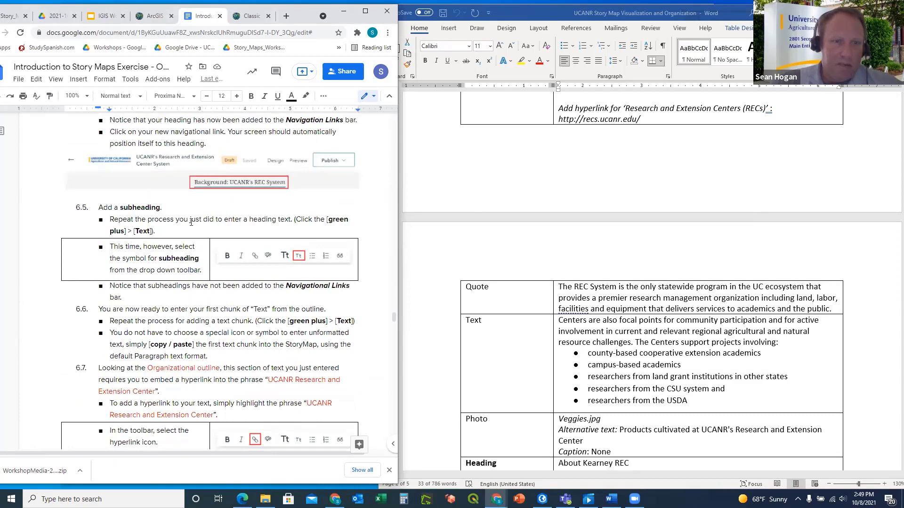
Settle the instructions on sections 6.7–6.9 covering hyperlinks, quotes and bulleted lists
{"action": "scroll", "coordinate": [191, 222], "scroll_direction": "down", "scroll_amount": 4}
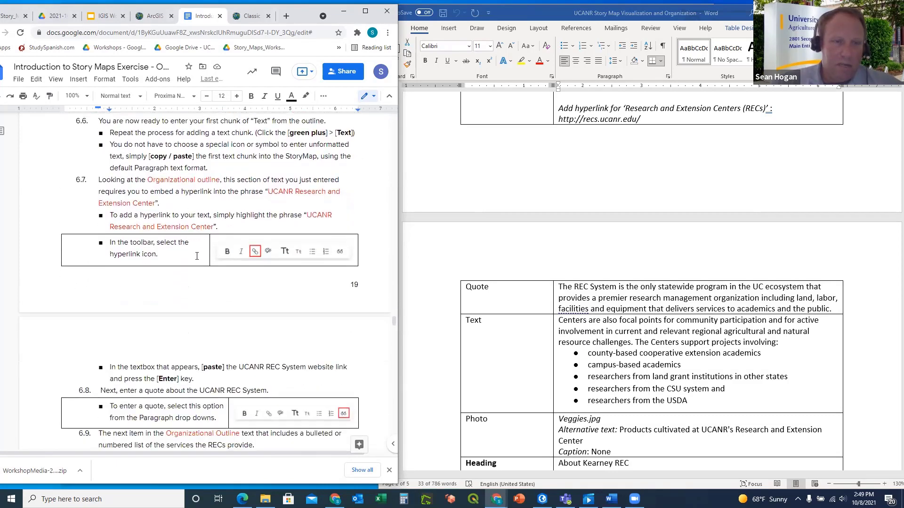
{"action": "scroll", "coordinate": [196, 256], "scroll_direction": "down", "scroll_amount": 3}
{"action": "scroll", "coordinate": [193, 277], "scroll_direction": "down", "scroll_amount": 1}
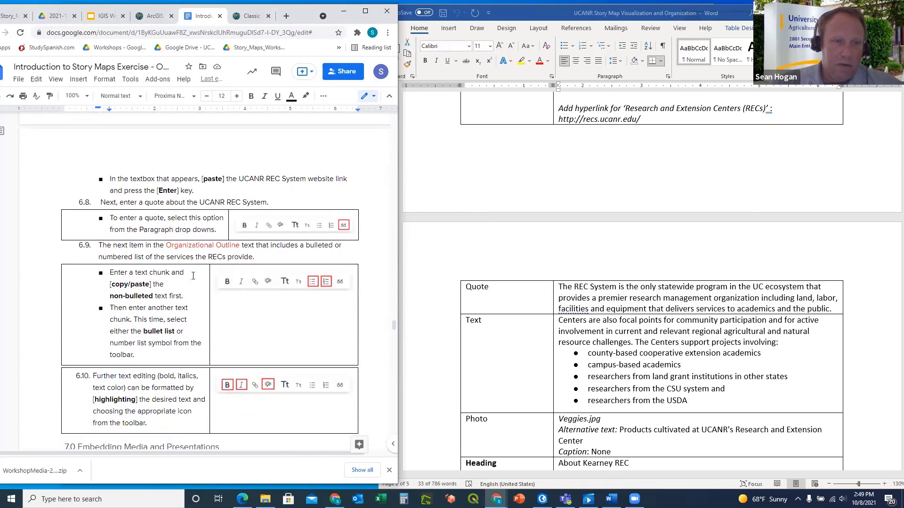
{"action": "scroll", "coordinate": [186, 297], "scroll_direction": "down", "scroll_amount": 4}
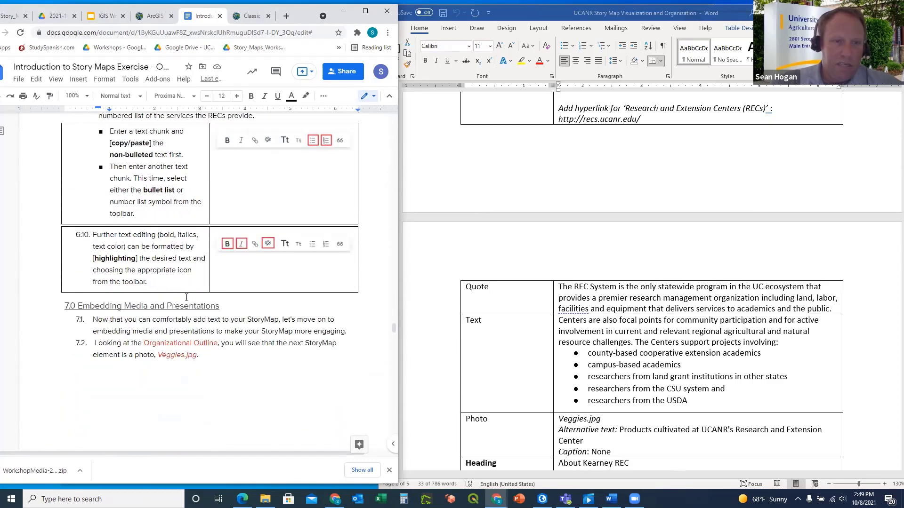
{"action": "scroll", "coordinate": [187, 298], "scroll_direction": "up", "scroll_amount": 7}
{"action": "scroll", "coordinate": [186, 298], "scroll_direction": "up", "scroll_amount": 1}
{"action": "scroll", "coordinate": [186, 297], "scroll_direction": "down", "scroll_amount": 2}
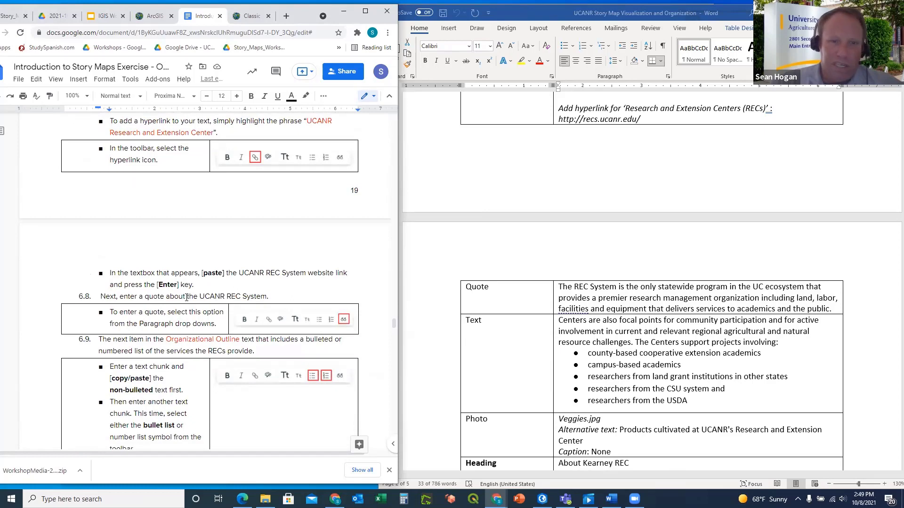
{"action": "scroll", "coordinate": [187, 297], "scroll_direction": "down", "scroll_amount": 1}
{"action": "scroll", "coordinate": [189, 282], "scroll_direction": "up", "scroll_amount": 2}
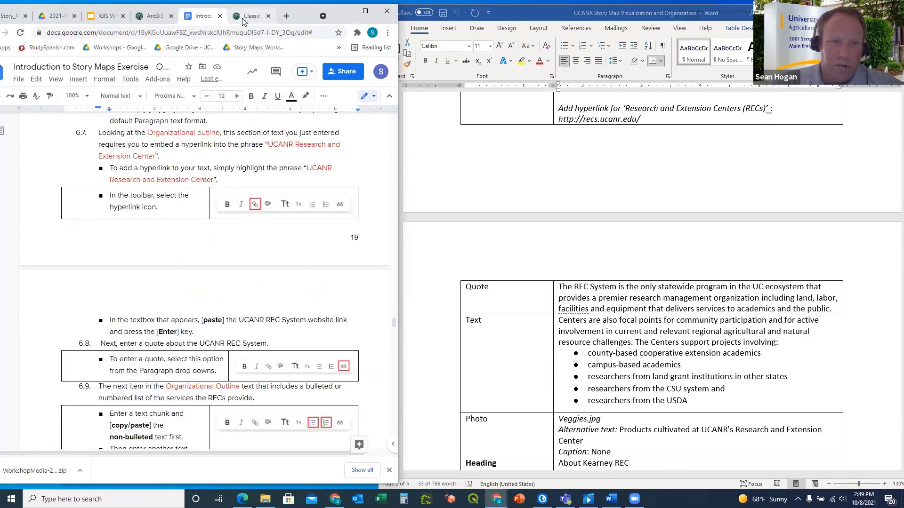
{"action": "left_click", "coordinate": [240, 16]}
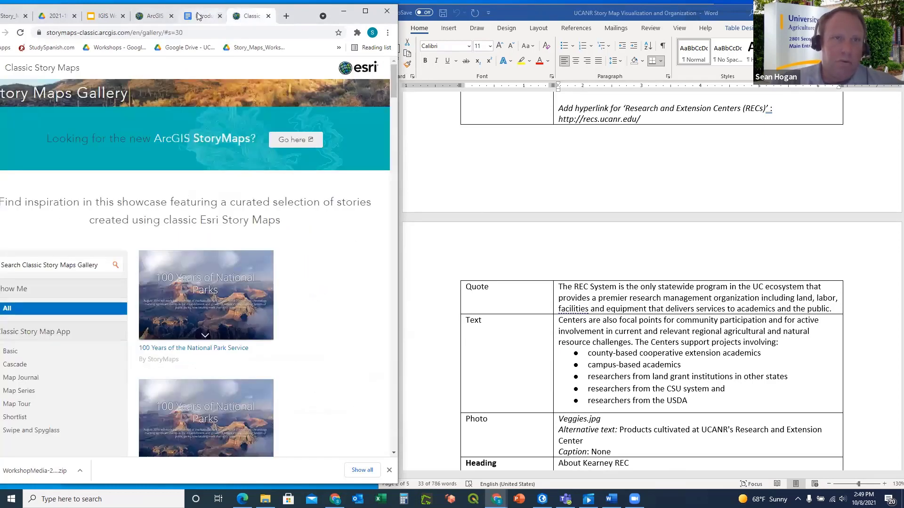
Look through the open Chrome tabs and end on the exercise instructions document
{"action": "left_click", "coordinate": [151, 17]}
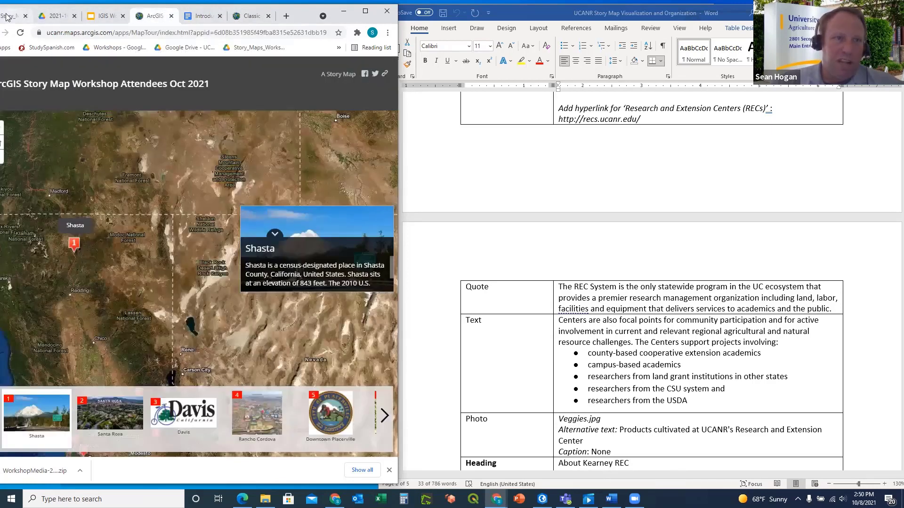
{"action": "left_click", "coordinate": [42, 17]}
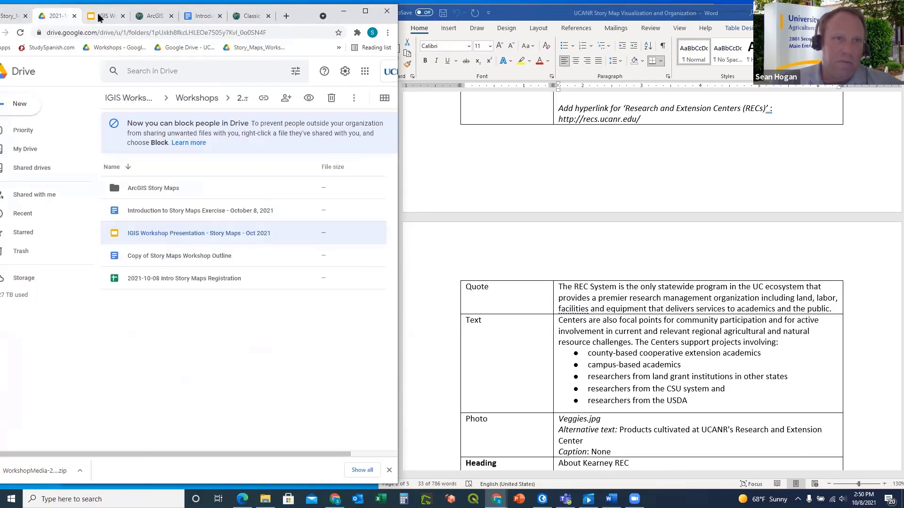
{"action": "left_click", "coordinate": [104, 17]}
{"action": "left_click", "coordinate": [157, 18]}
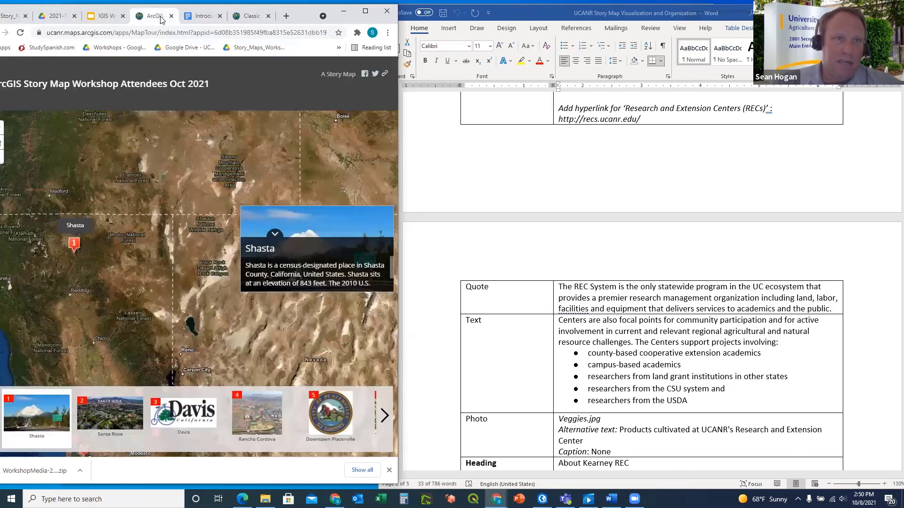
{"action": "left_click", "coordinate": [203, 17]}
{"action": "left_click", "coordinate": [248, 19]}
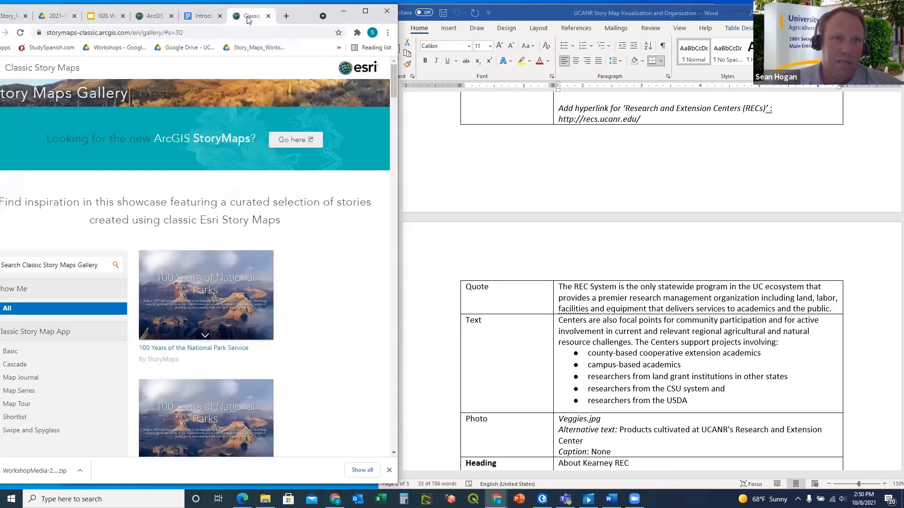
{"action": "left_click", "coordinate": [201, 17]}
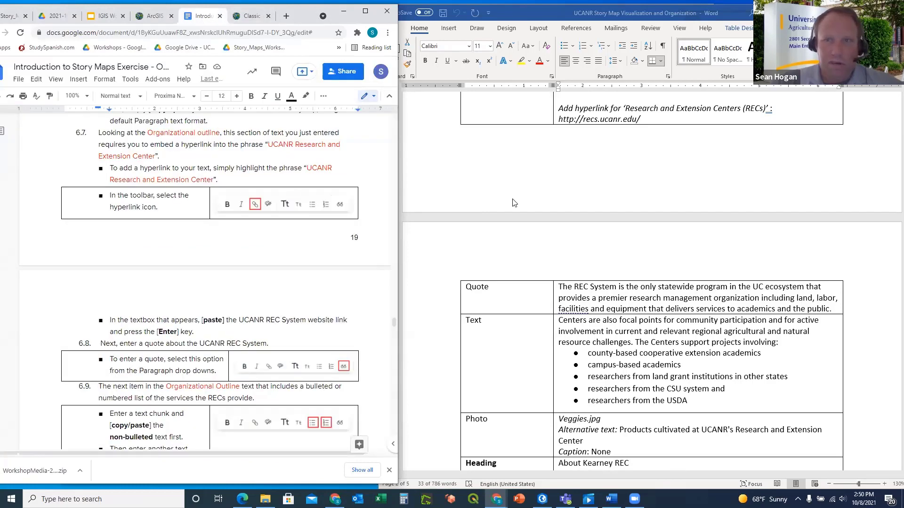
Bring the Word outline forward and select the Centers paragraph in the Text row
{"action": "left_click", "coordinate": [497, 499]}
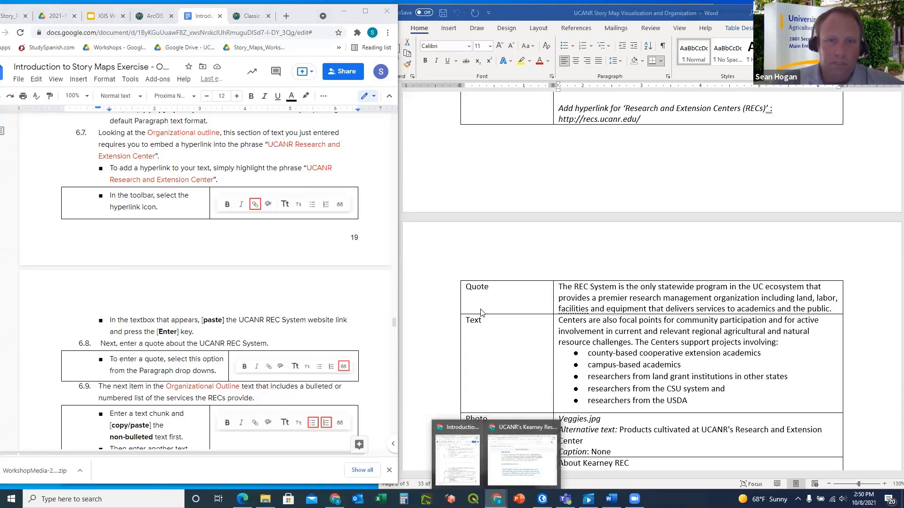
{"action": "left_click", "coordinate": [592, 337]}
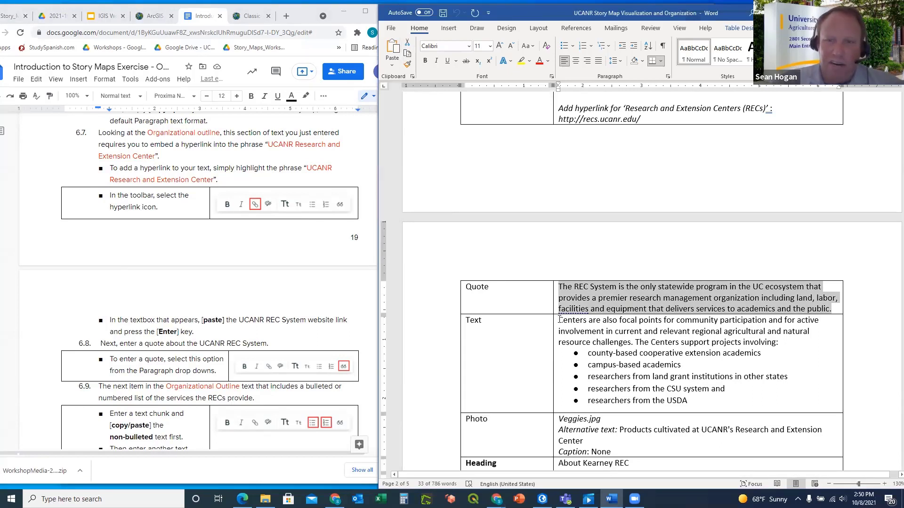
{"action": "left_click_drag", "start_coordinate": [560, 320], "coordinate": [780, 343]}
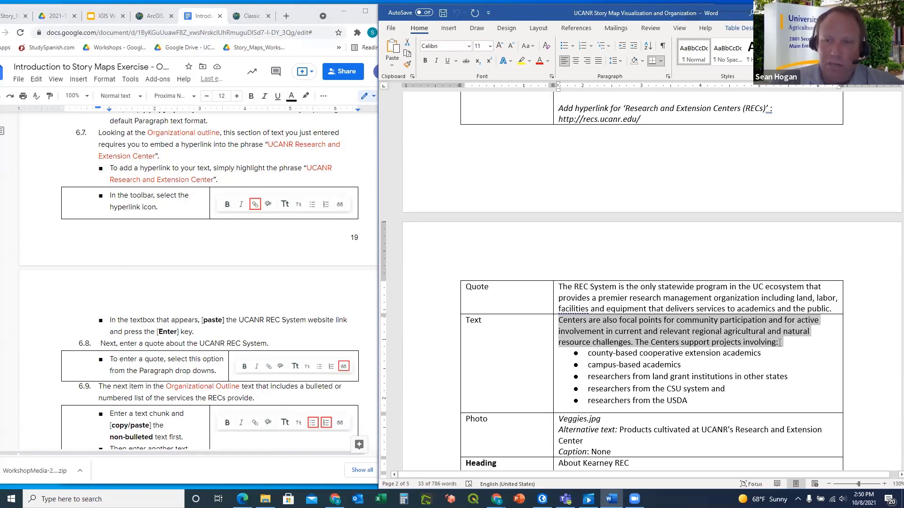
Copy the 'Centers are also focal points…' paragraph from Word and bring the StoryMaps editor forward
{"action": "left_click_drag", "start_coordinate": [780, 343], "coordinate": [779, 343]}
{"action": "key", "text": "ctrl+c"}
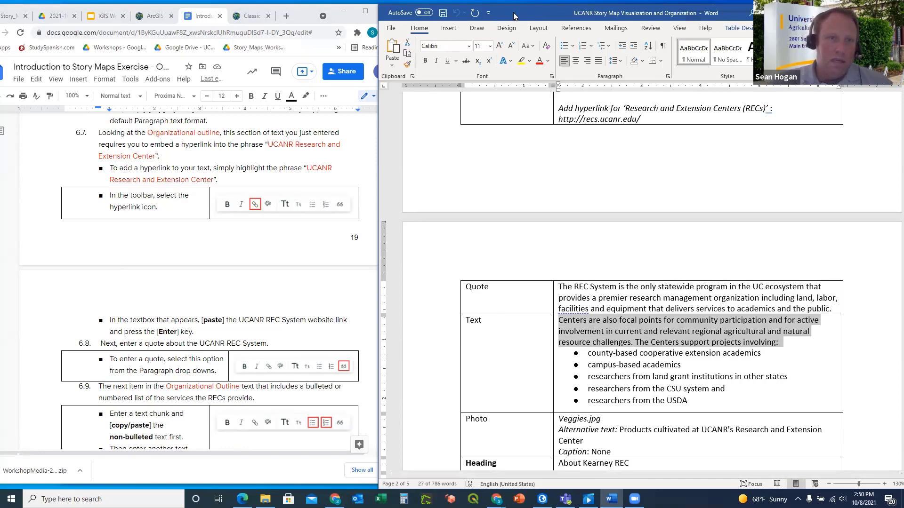
{"action": "left_click_drag", "start_coordinate": [514, 16], "coordinate": [525, 32]}
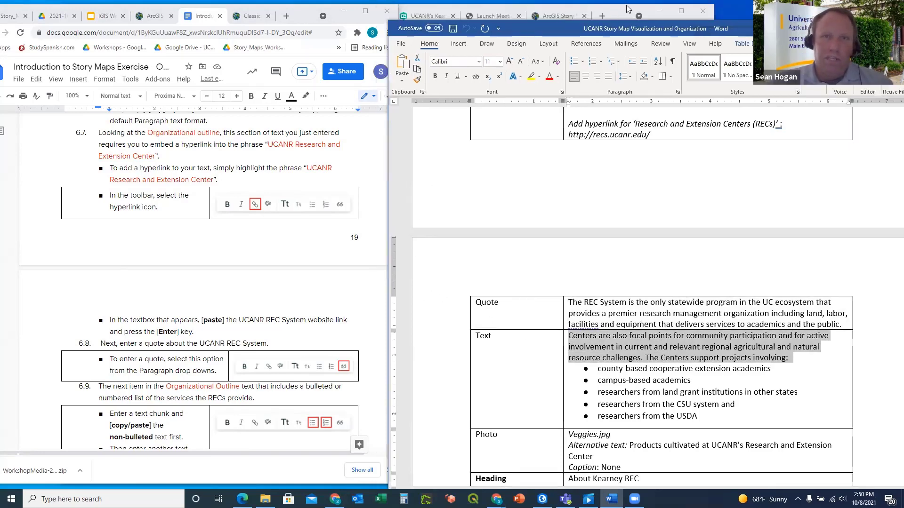
{"action": "left_click", "coordinate": [629, 8]}
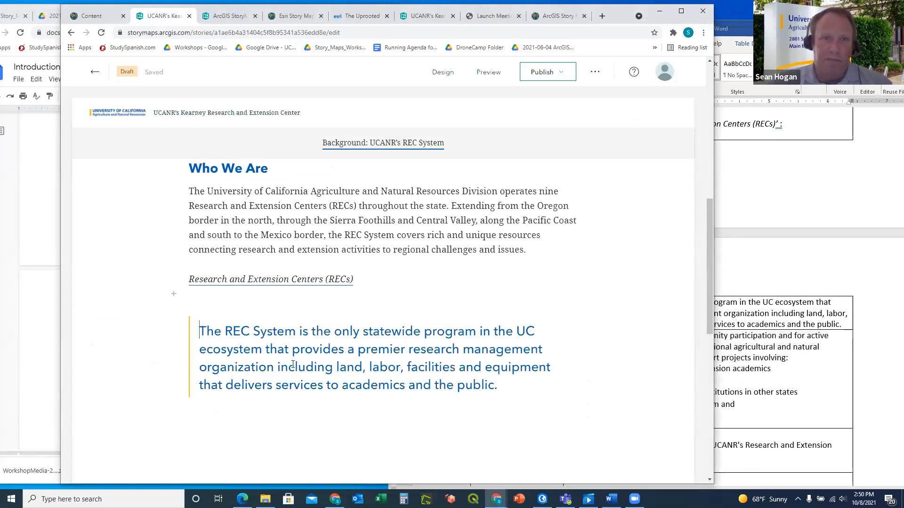
Paste the Centers paragraph into a new text block below the blue REC quote
{"action": "scroll", "coordinate": [292, 365], "scroll_direction": "down", "scroll_amount": 2}
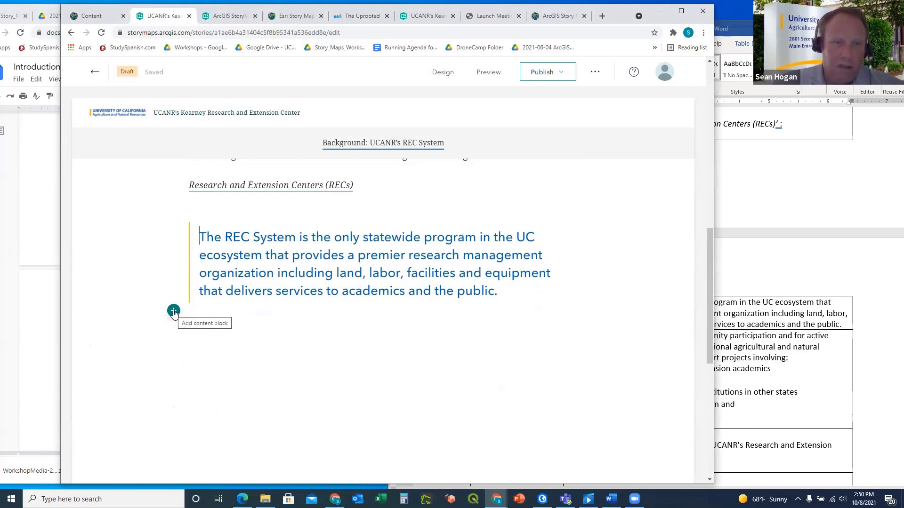
{"action": "left_click", "coordinate": [174, 312]}
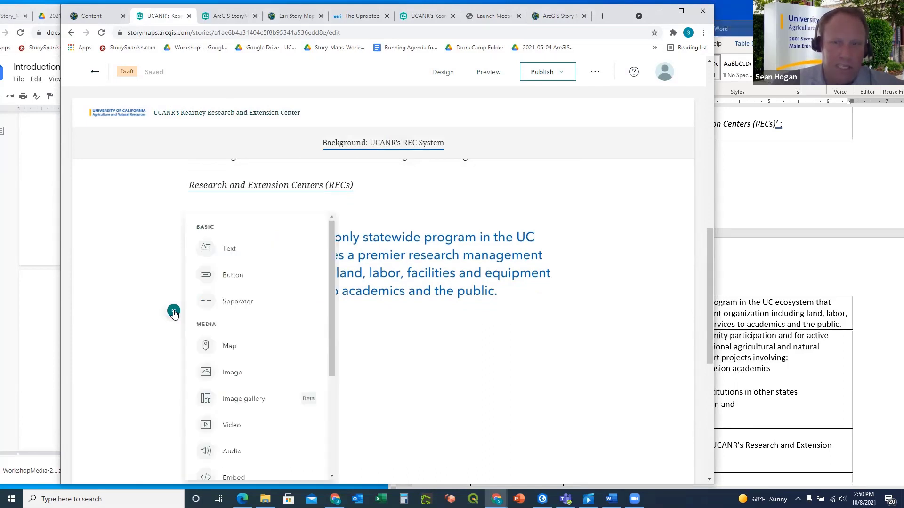
{"action": "left_click", "coordinate": [233, 250]}
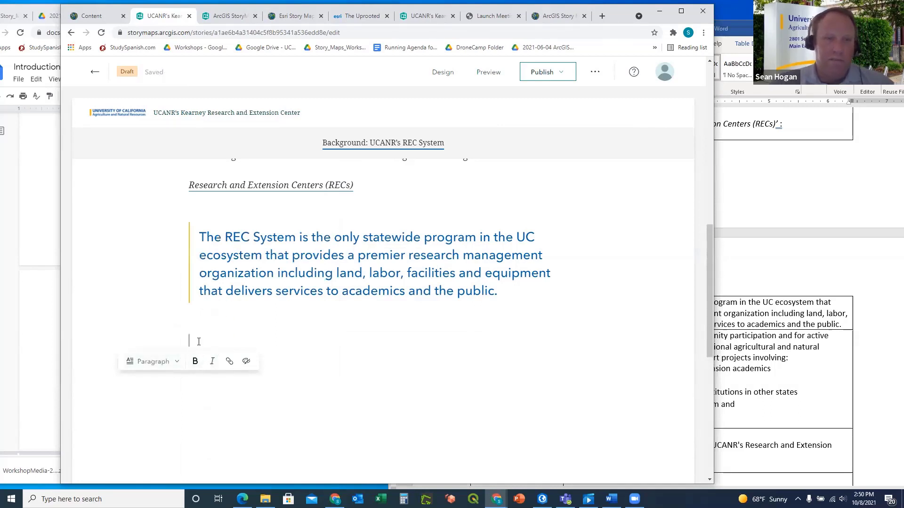
{"action": "key", "text": "ctrl+v"}
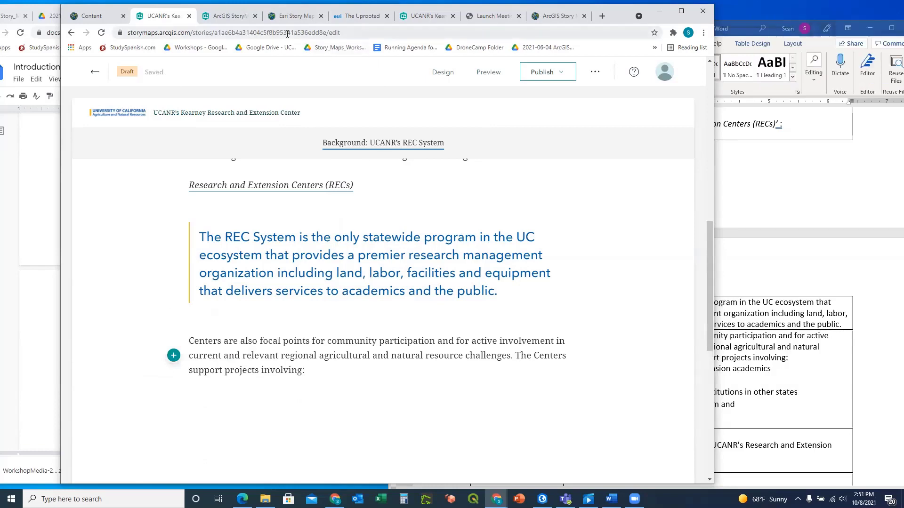
Close the Esri Story Map tab and return to the Kearney story editor
{"action": "left_click", "coordinate": [233, 18]}
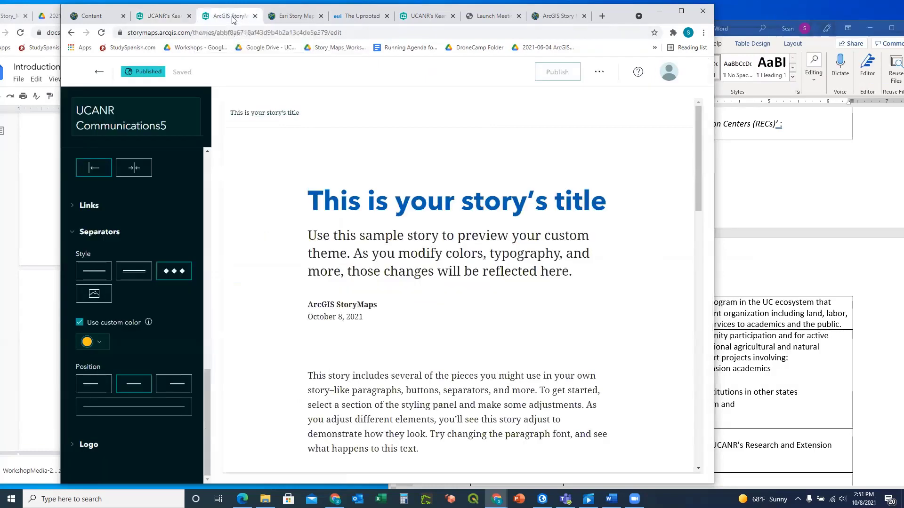
{"action": "left_click", "coordinate": [286, 17]}
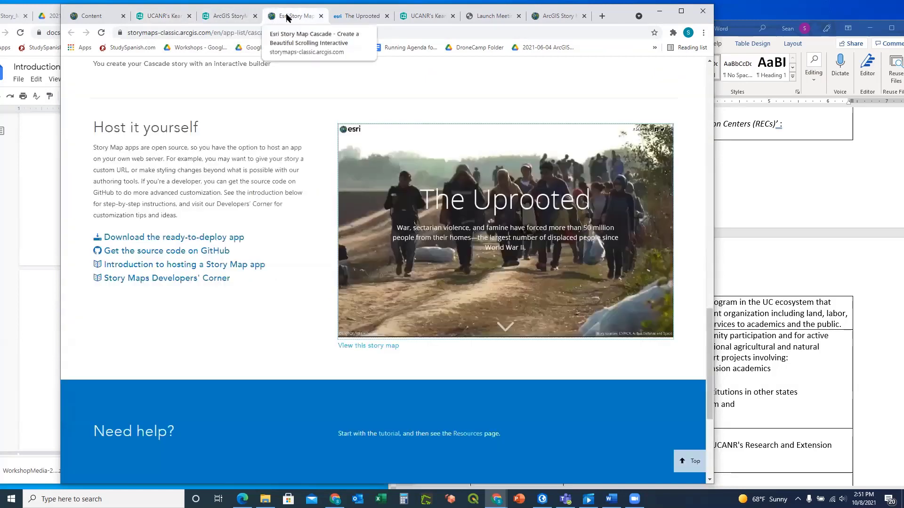
{"action": "left_click", "coordinate": [320, 17]}
{"action": "left_click", "coordinate": [162, 16]}
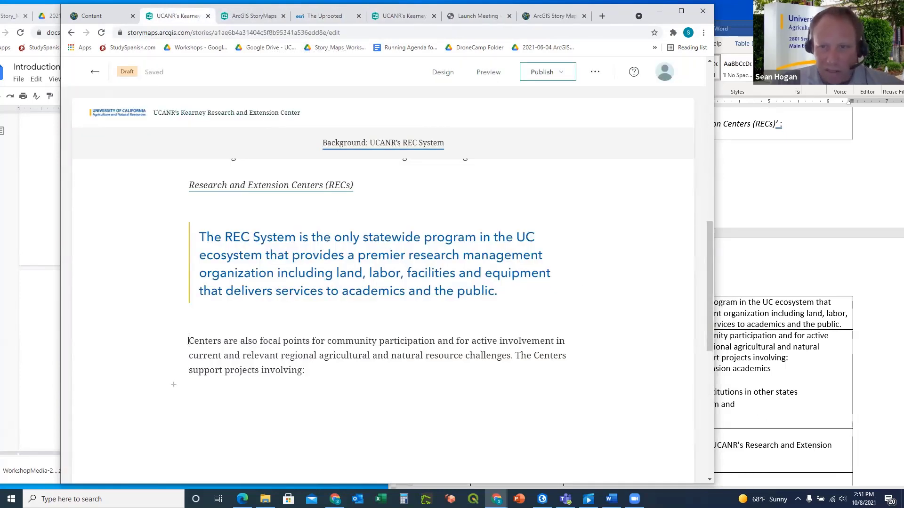
Try inserting a text block below the Centers paragraph and browse its paragraph styles
{"action": "left_click_drag", "start_coordinate": [305, 370], "coordinate": [176, 336]}
{"action": "left_click", "coordinate": [174, 385]}
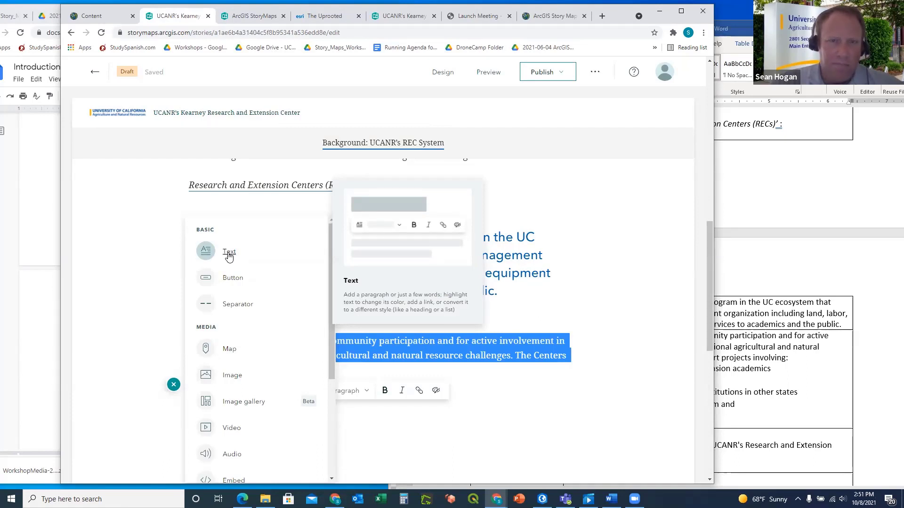
{"action": "left_click", "coordinate": [229, 254]}
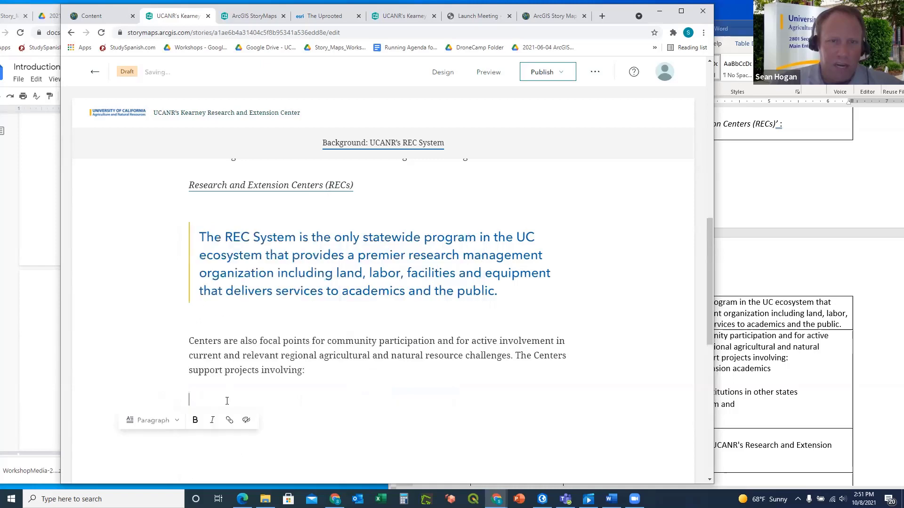
{"action": "left_click", "coordinate": [177, 422]}
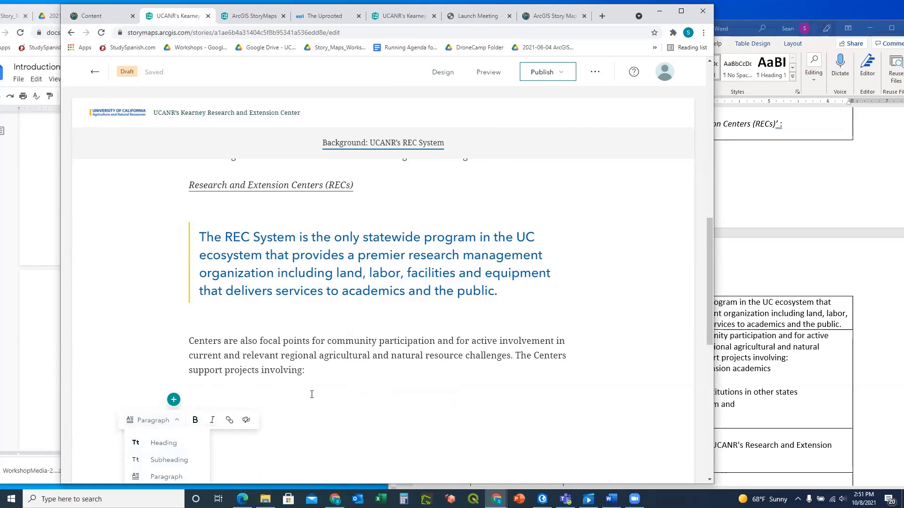
{"action": "scroll", "coordinate": [310, 395], "scroll_direction": "down", "scroll_amount": 1}
{"action": "left_click", "coordinate": [343, 362]}
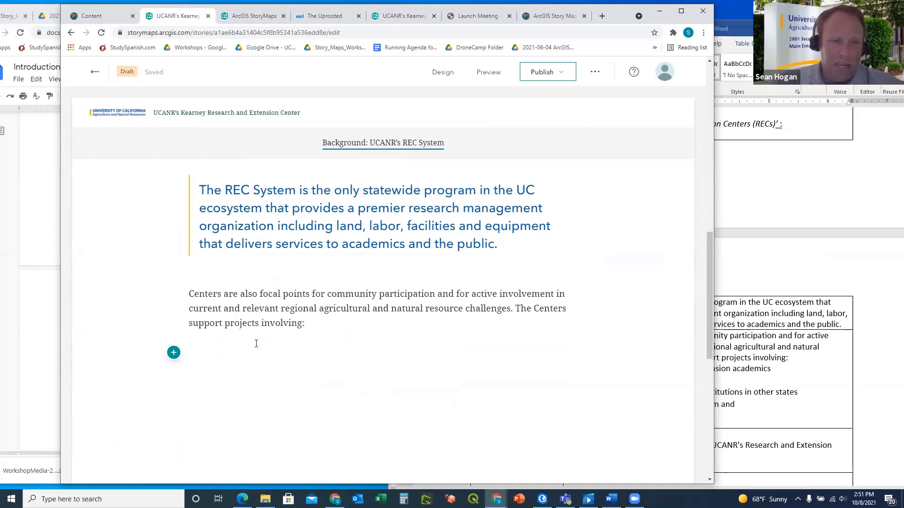
Start a new empty paragraph right after 'The Centers support projects involving:'
{"action": "left_click", "coordinate": [320, 325]}
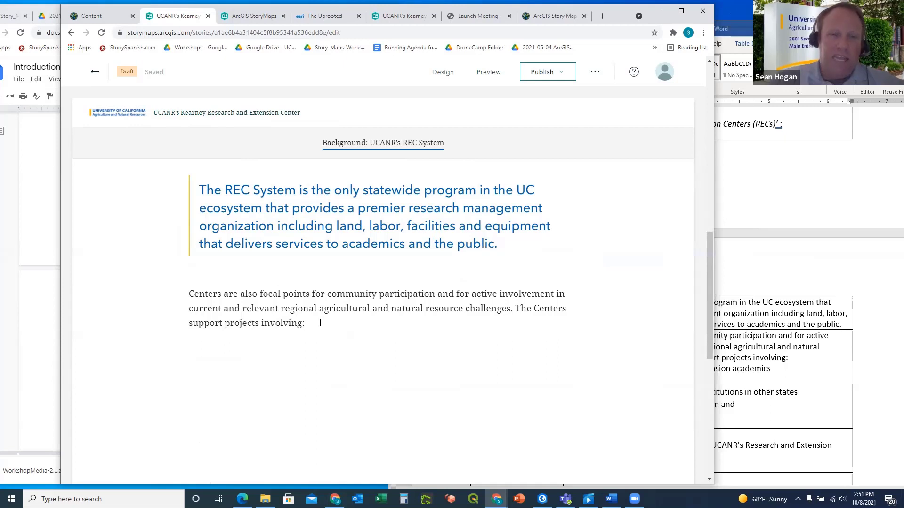
{"action": "left_click_drag", "start_coordinate": [312, 323], "coordinate": [191, 295]}
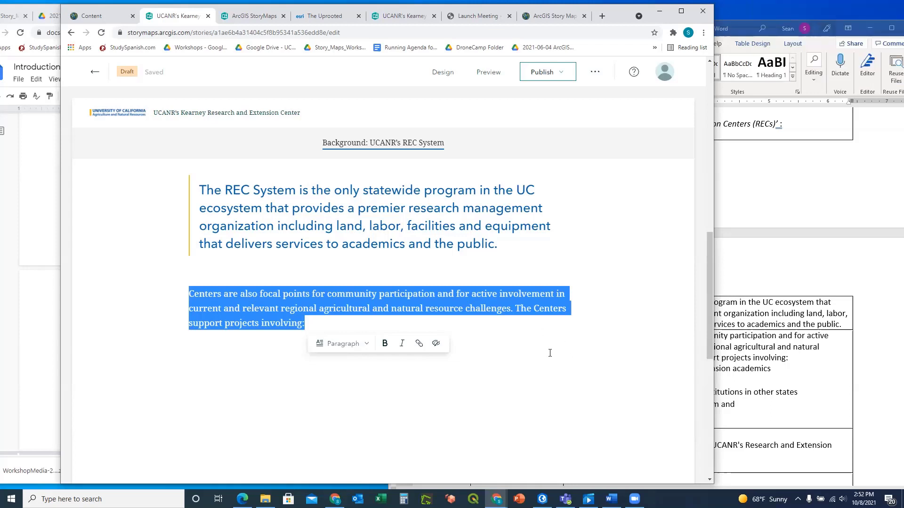
{"action": "left_click", "coordinate": [500, 330]}
{"action": "key", "text": "Return"}
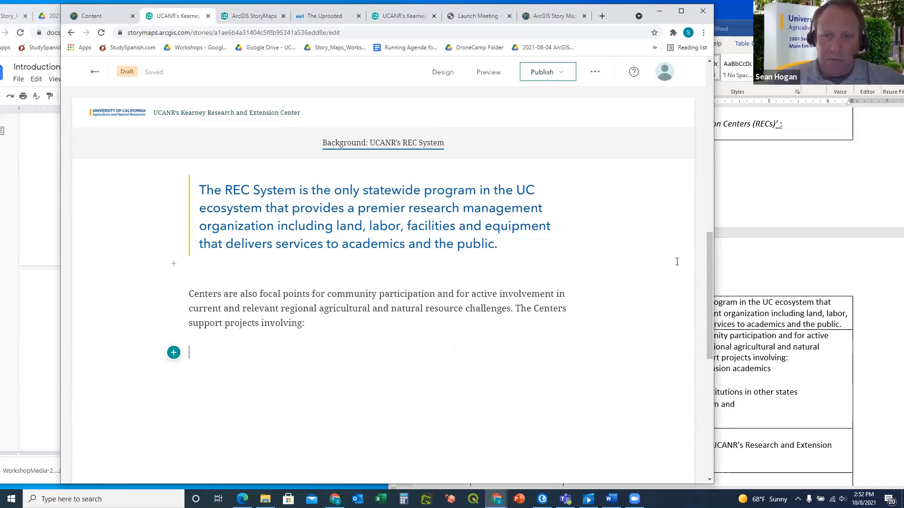
{"action": "left_click", "coordinate": [253, 17]}
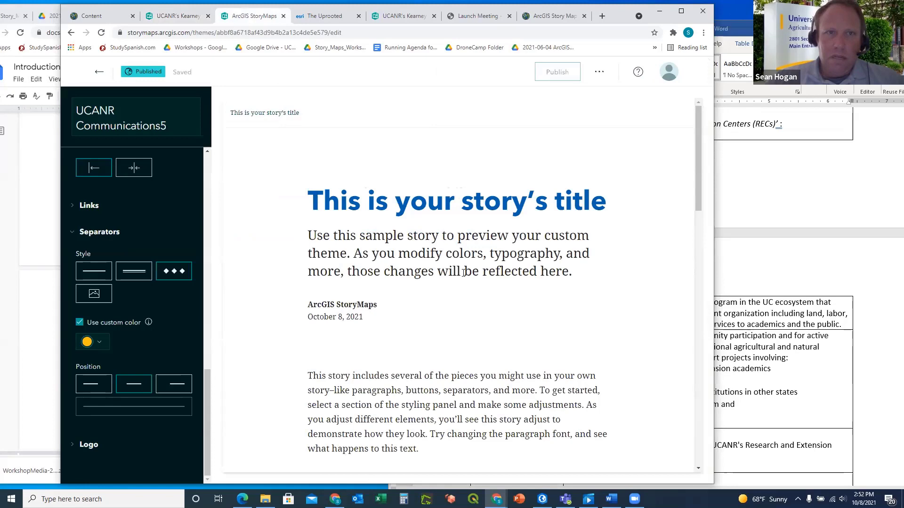
{"action": "left_click", "coordinate": [328, 16]}
{"action": "left_click", "coordinate": [411, 16]}
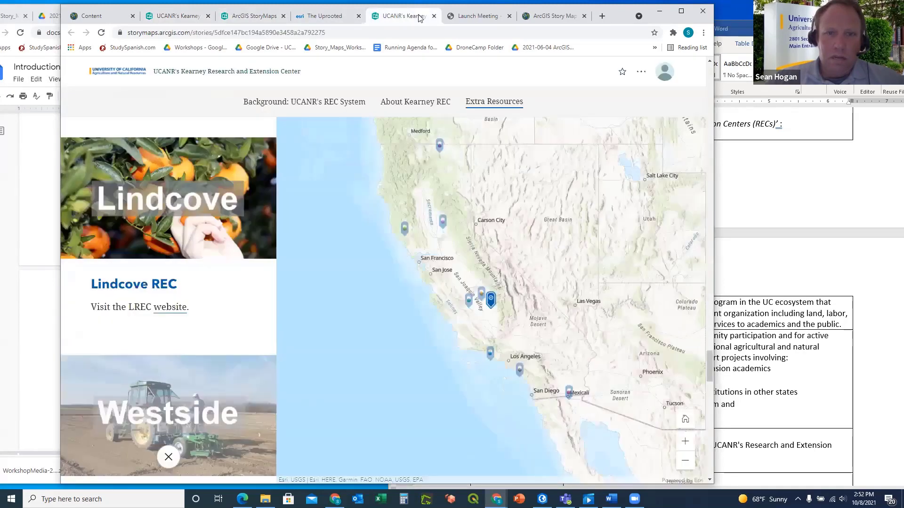
{"action": "scroll", "coordinate": [436, 338], "scroll_direction": "up", "scroll_amount": 3}
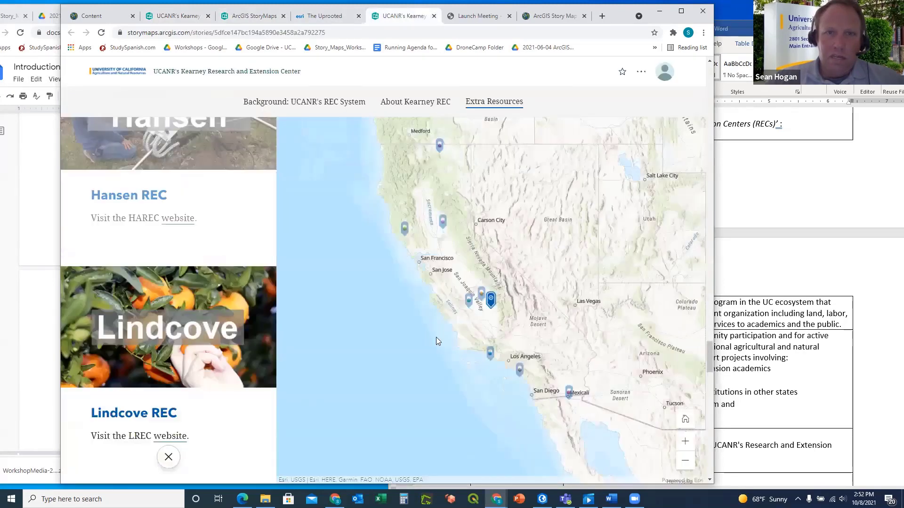
{"action": "scroll", "coordinate": [436, 338], "scroll_direction": "up", "scroll_amount": 15}
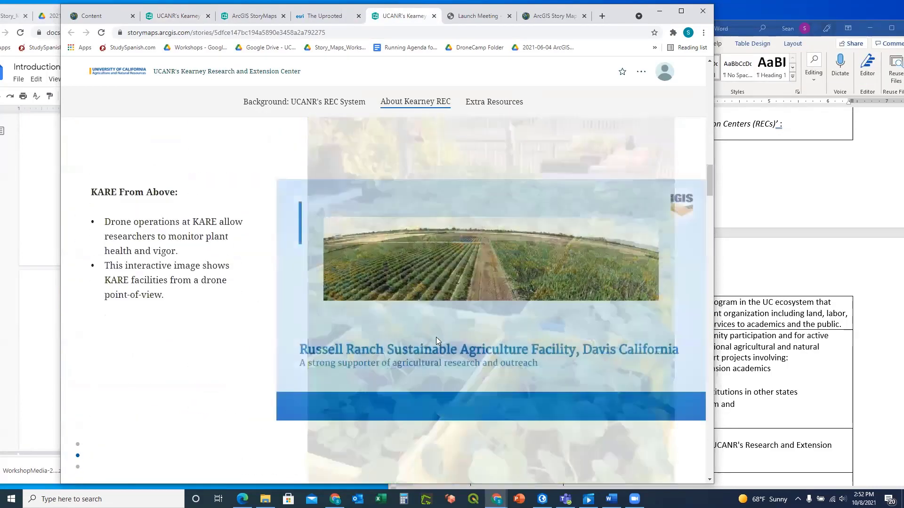
{"action": "scroll", "coordinate": [436, 337], "scroll_direction": "up", "scroll_amount": 10}
{"action": "scroll", "coordinate": [436, 338], "scroll_direction": "down", "scroll_amount": 5}
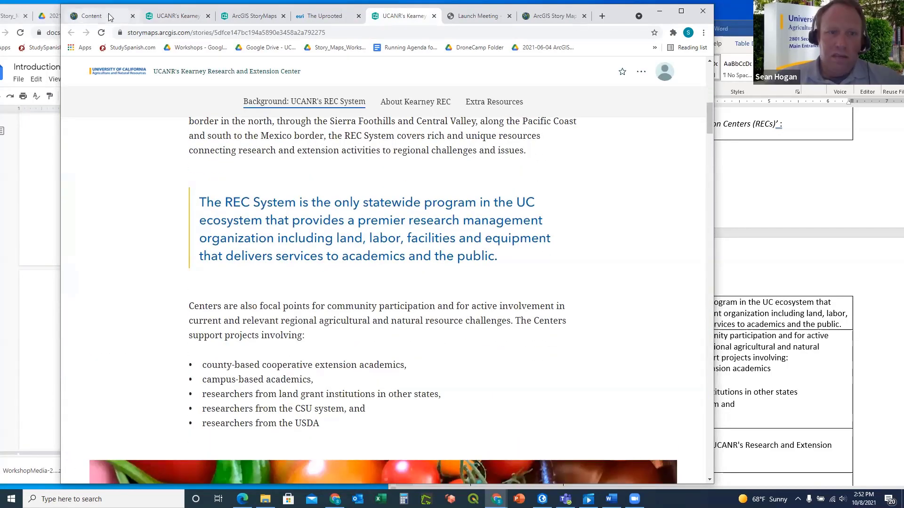
{"action": "left_click", "coordinate": [175, 15]}
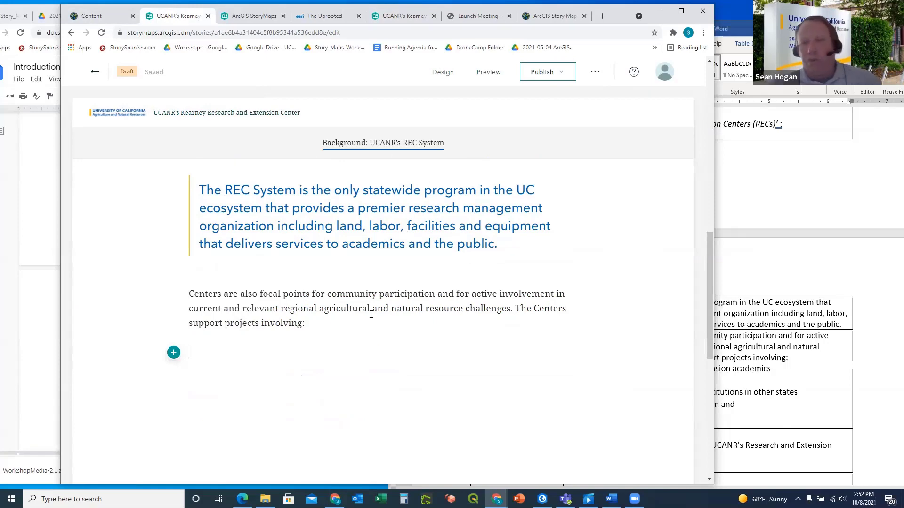
Copy the five bulleted project types, 'county-based…' through 'USDA', from Word and return to StoryMaps
{"action": "left_click", "coordinate": [744, 271]}
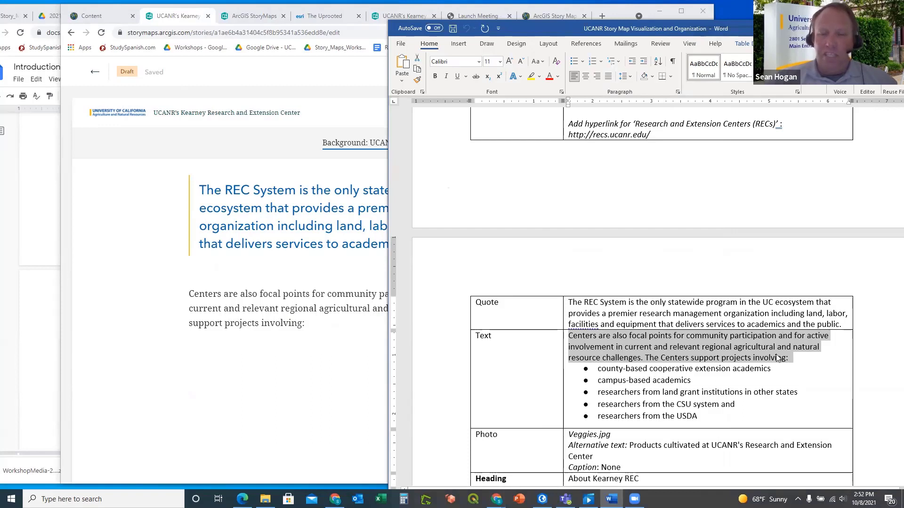
{"action": "scroll", "coordinate": [741, 399], "scroll_direction": "down", "scroll_amount": 1}
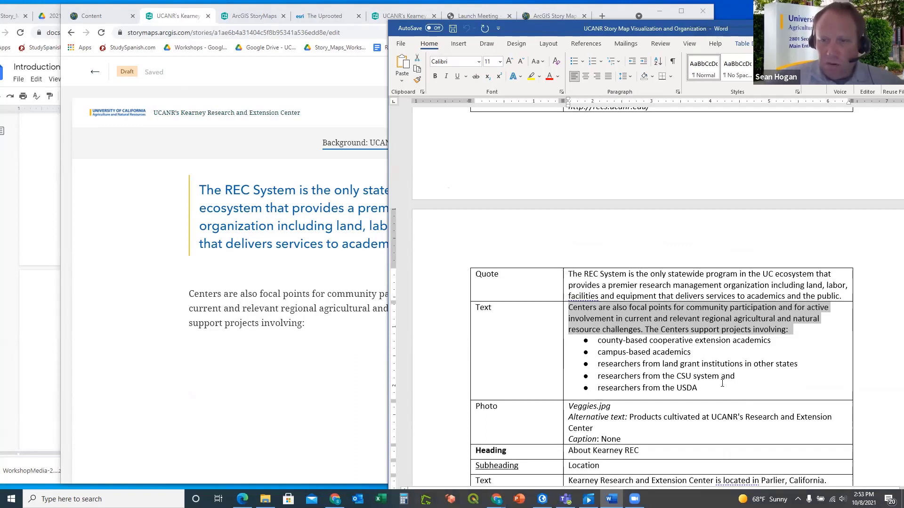
{"action": "left_click", "coordinate": [698, 388]}
{"action": "left_click_drag", "start_coordinate": [698, 388], "coordinate": [600, 344]}
{"action": "key", "text": "ctrl+c"}
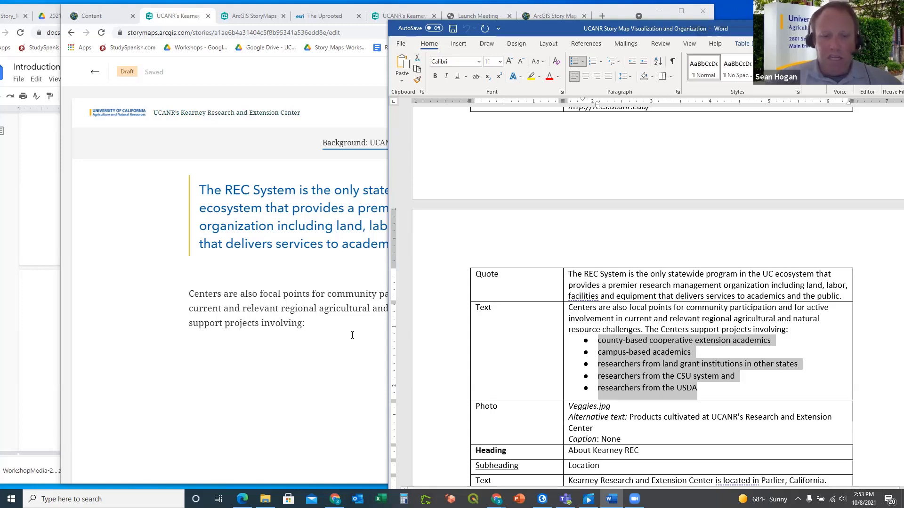
{"action": "left_click", "coordinate": [299, 347]}
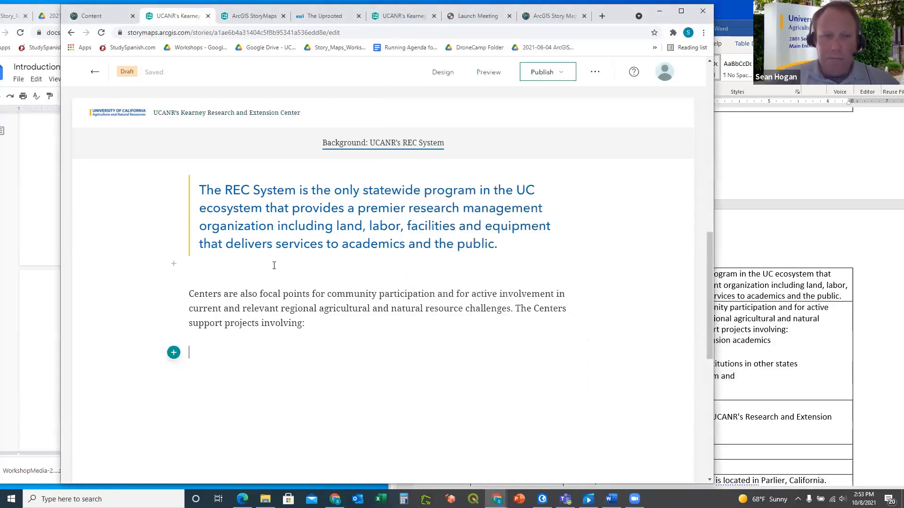
Paste the researcher list into a new text block under the Centers paragraph and tidy the CSU system bullet
{"action": "left_click", "coordinate": [174, 353]}
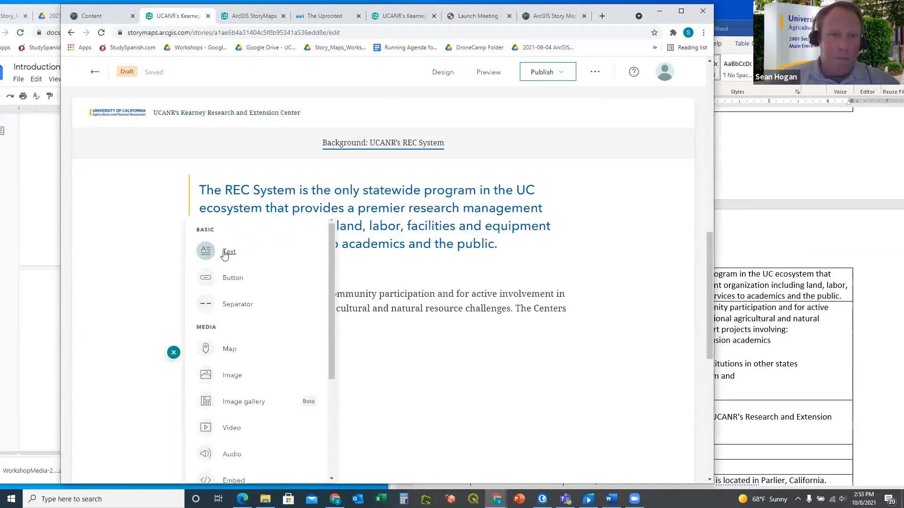
{"action": "left_click", "coordinate": [229, 252]}
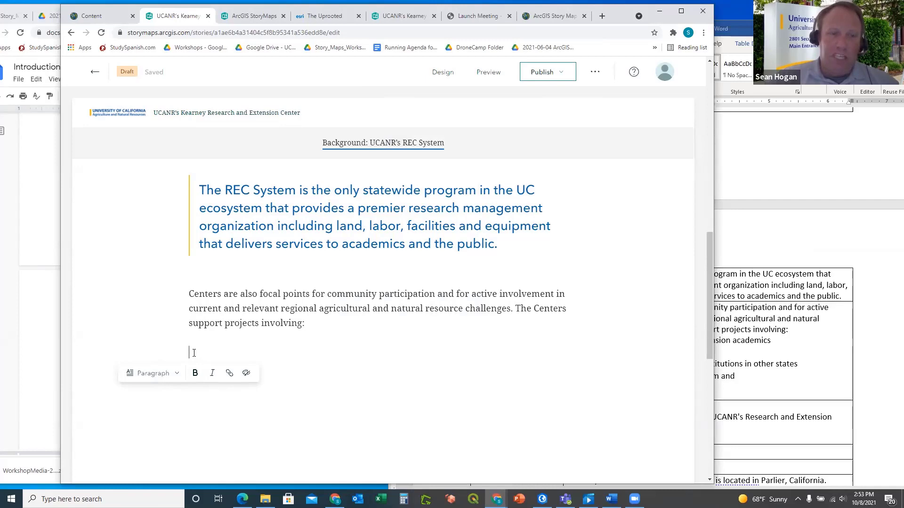
{"action": "key", "text": "ctrl+v"}
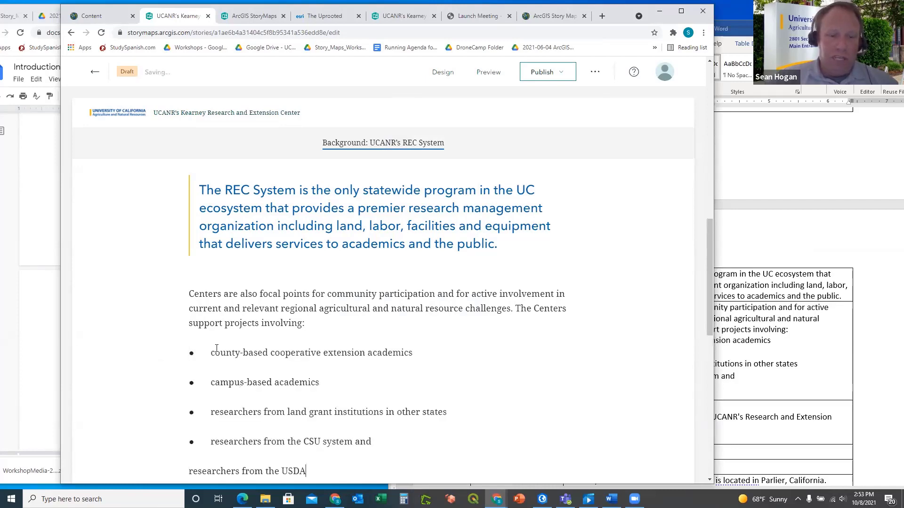
{"action": "scroll", "coordinate": [283, 325], "scroll_direction": "down", "scroll_amount": 1}
{"action": "scroll", "coordinate": [283, 324], "scroll_direction": "down", "scroll_amount": 2}
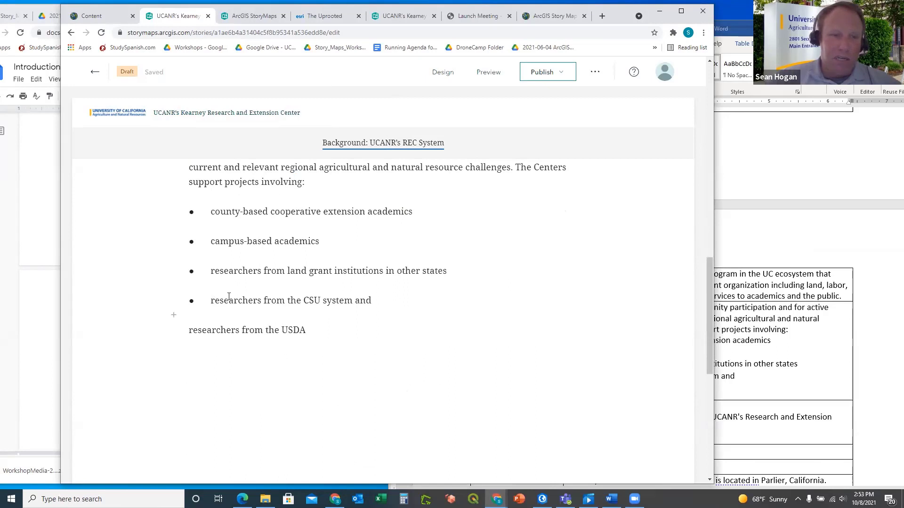
{"action": "key", "text": "BackSpace"}
{"action": "key", "text": "BackSpace"}
{"action": "key", "text": "BackSpace"}
{"action": "key", "text": "BackSpace"}
{"action": "key", "text": "BackSpace"}
{"action": "key", "text": "BackSpace"}
{"action": "key", "text": "BackSpace"}
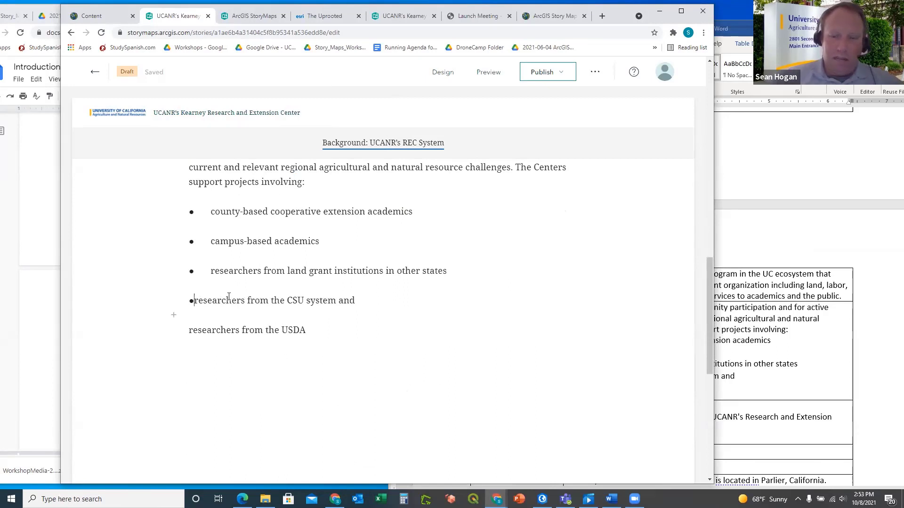
{"action": "key", "text": "BackSpace"}
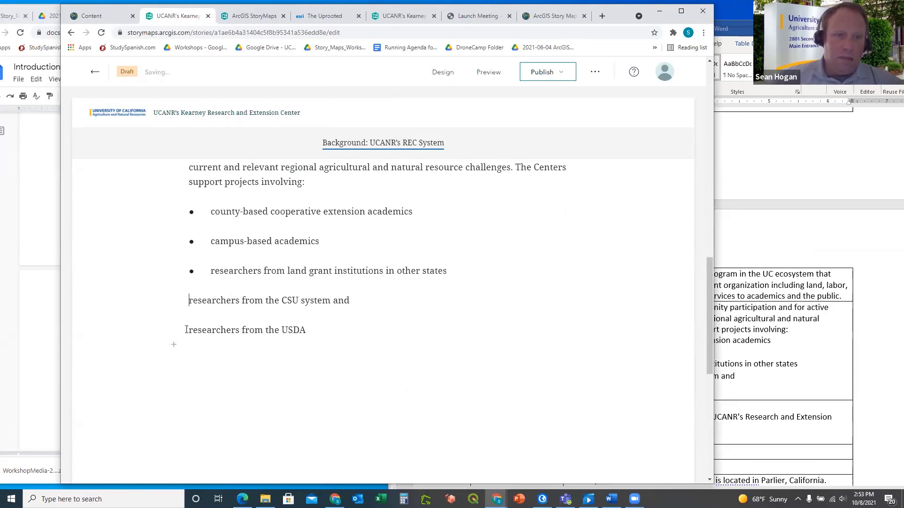
Delete the pasted USDA and CSU system lines from the list
{"action": "left_click", "coordinate": [187, 330]}
{"action": "left_click_drag", "start_coordinate": [307, 330], "coordinate": [189, 330]}
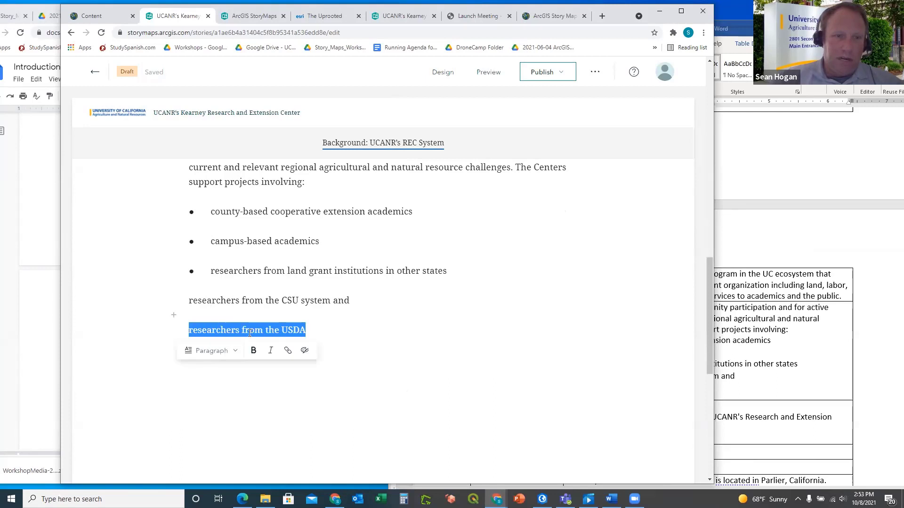
{"action": "key", "text": "BackSpace"}
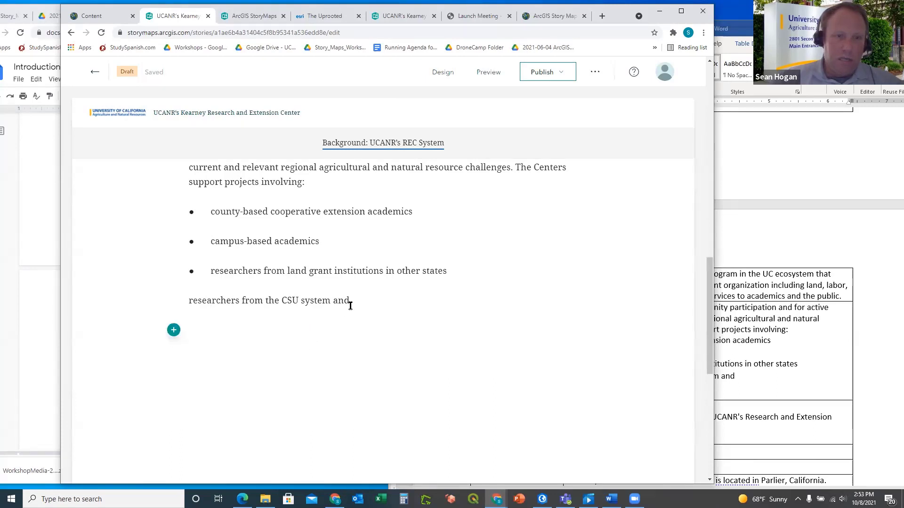
{"action": "key", "text": "BackSpace"}
{"action": "key", "text": "BackSpace"}
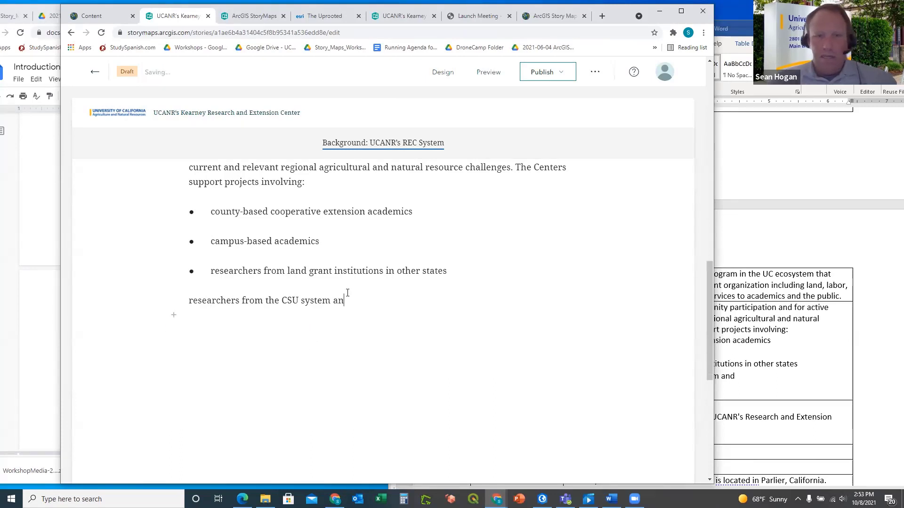
{"action": "left_click_drag", "start_coordinate": [345, 301], "coordinate": [189, 301]}
{"action": "key", "text": "BackSpace"}
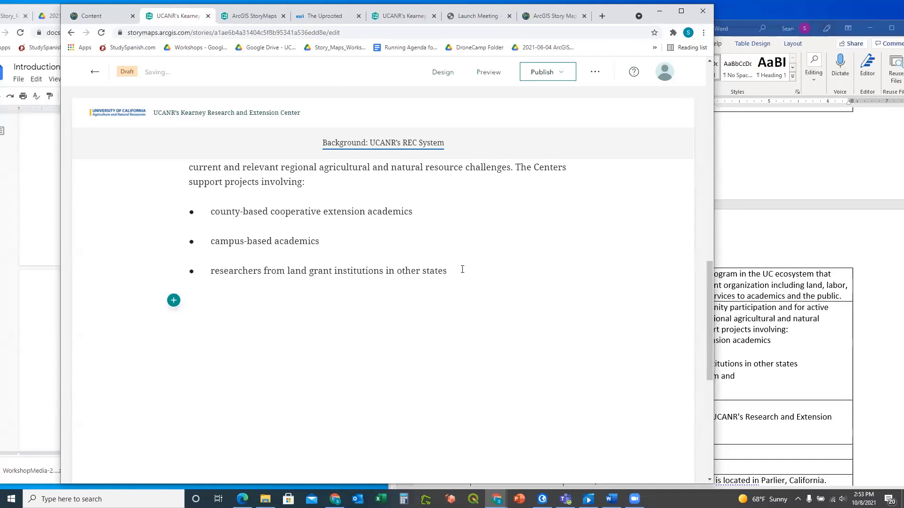
{"action": "key", "text": "BackSpace"}
Delete the land grant institutions and campus-based academics bullets, leaving only the county-based bullet
{"action": "key", "text": "BackSpace"}
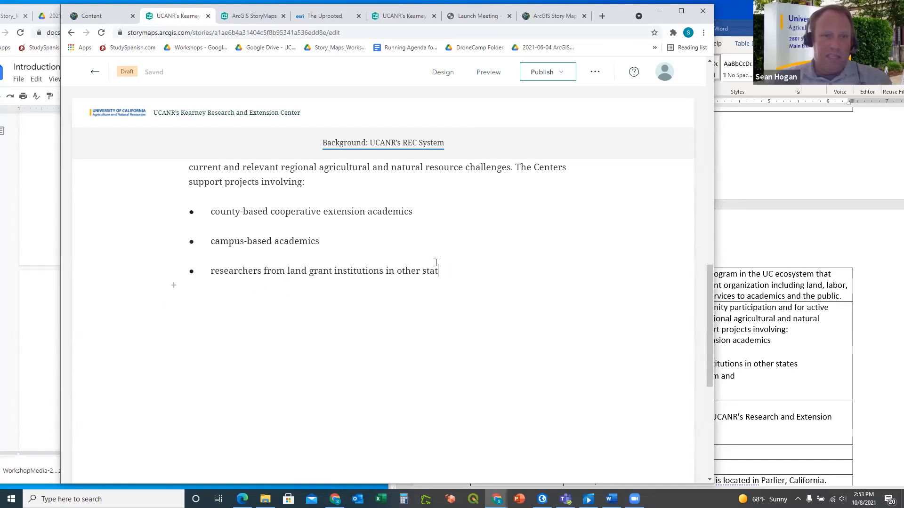
{"action": "left_click_drag", "start_coordinate": [456, 267], "coordinate": [191, 271]}
{"action": "key", "text": "BackSpace"}
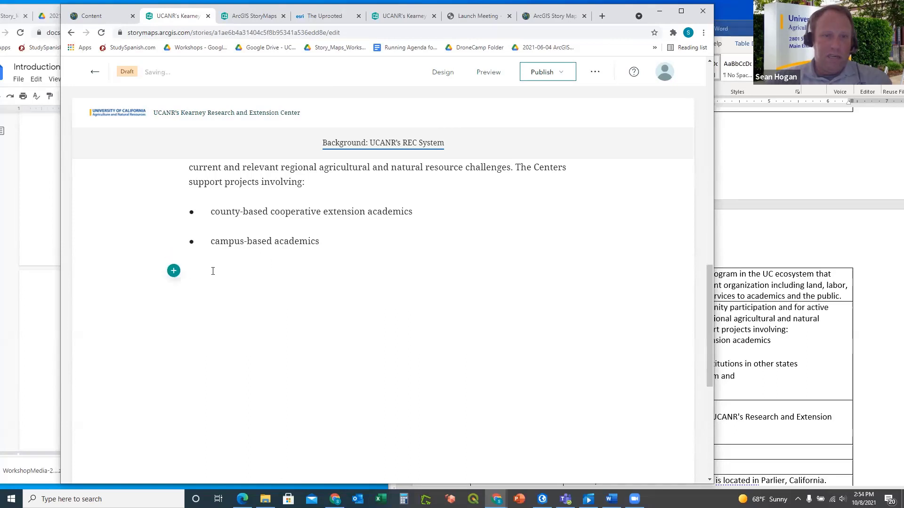
{"action": "key", "text": "BackSpace"}
{"action": "left_click_drag", "start_coordinate": [341, 242], "coordinate": [190, 243]}
{"action": "key", "text": "BackSpace"}
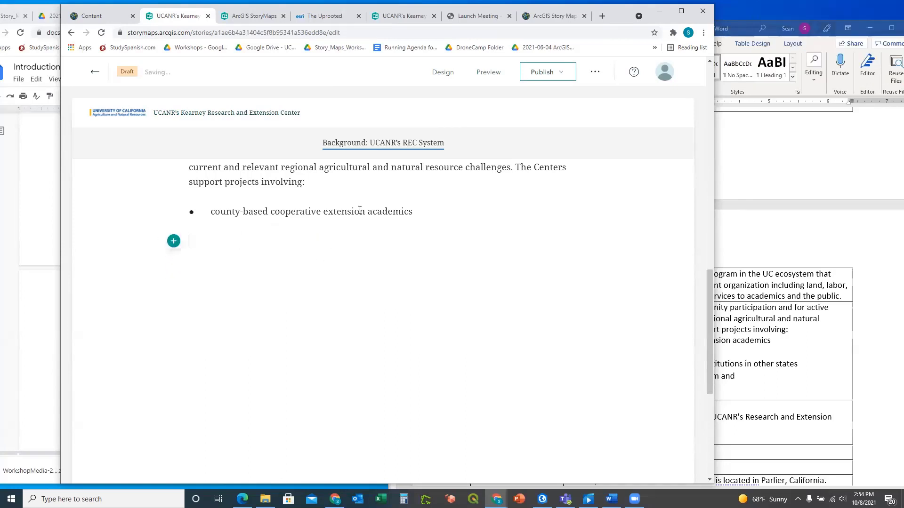
{"action": "key", "text": "BackSpace"}
{"action": "left_click_drag", "start_coordinate": [413, 213], "coordinate": [154, 202]}
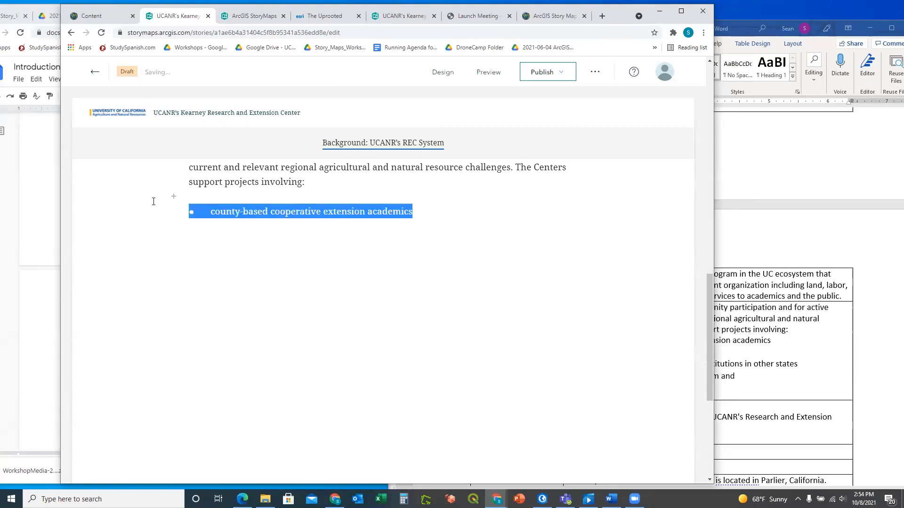
{"action": "key", "text": "BackSpace"}
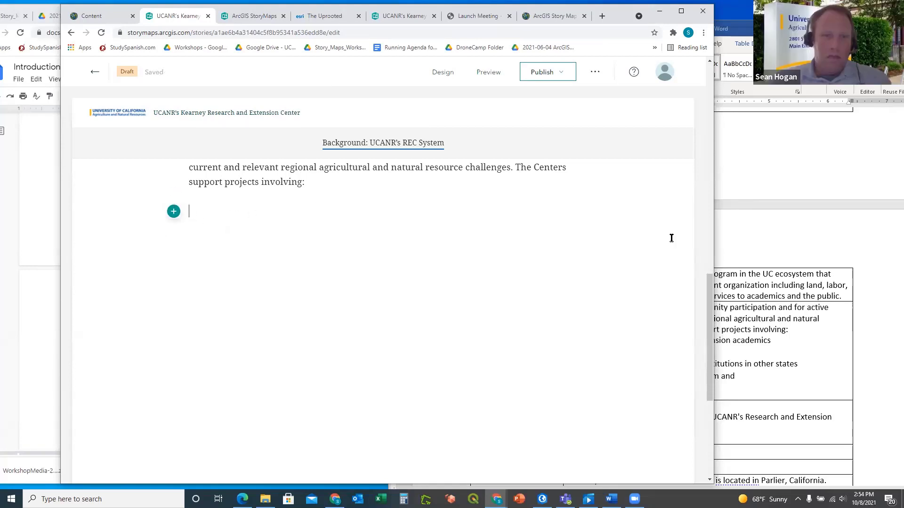
Select the five bulleted researcher groups, from USDA up to county-based, in Word's Text row
{"action": "left_click", "coordinate": [739, 250]}
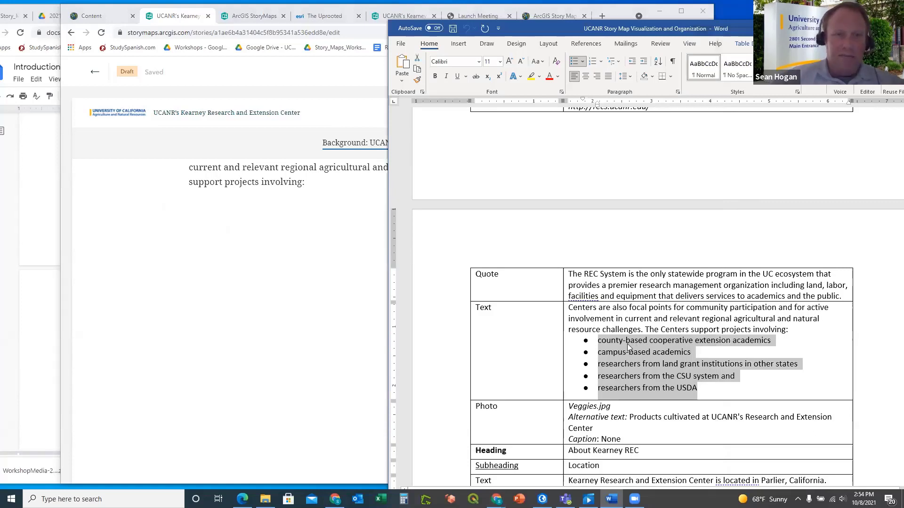
{"action": "left_click", "coordinate": [597, 344]}
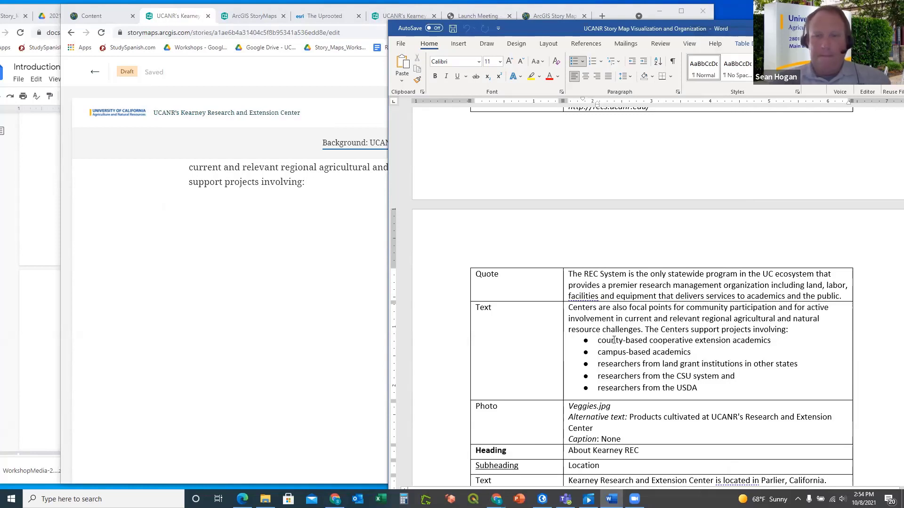
{"action": "left_click_drag", "start_coordinate": [698, 389], "coordinate": [597, 335]}
Copy the bullet lines and paste them again at the empty line after the Centers paragraph
{"action": "key", "text": "ctrl+c"}
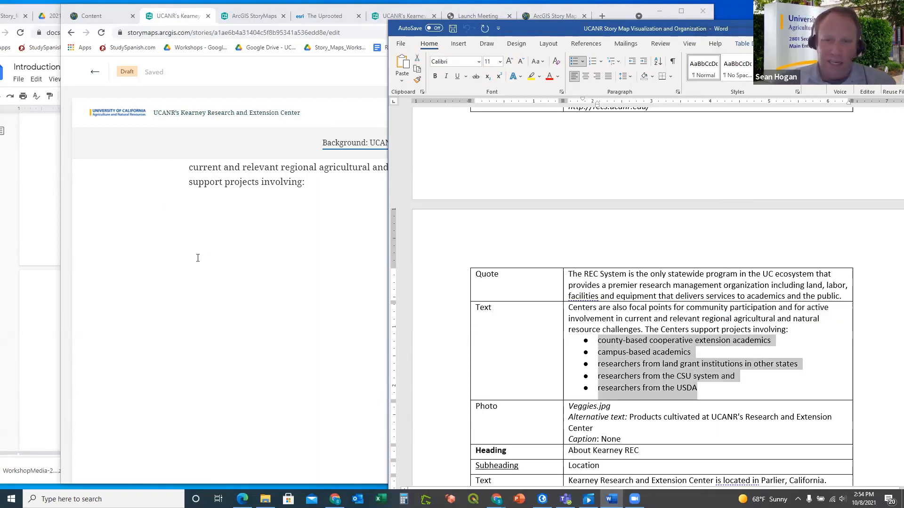
{"action": "left_click", "coordinate": [203, 222]}
{"action": "right_click", "coordinate": [202, 210]}
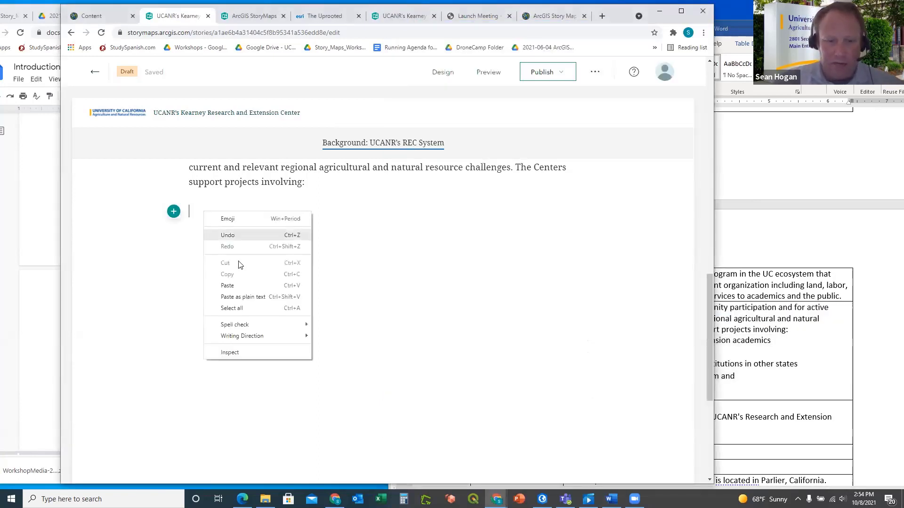
{"action": "left_click", "coordinate": [258, 297]}
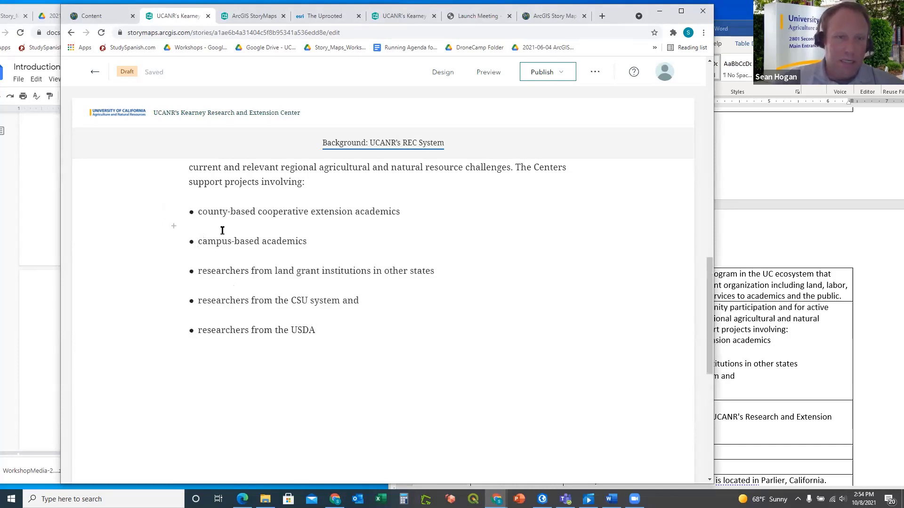
{"action": "key", "text": "BackSpace"}
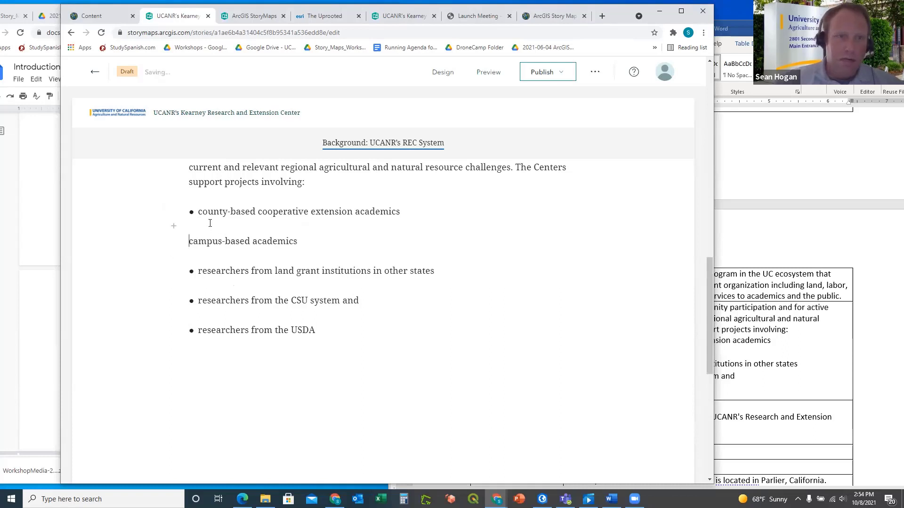
{"action": "key", "text": "BackSpace"}
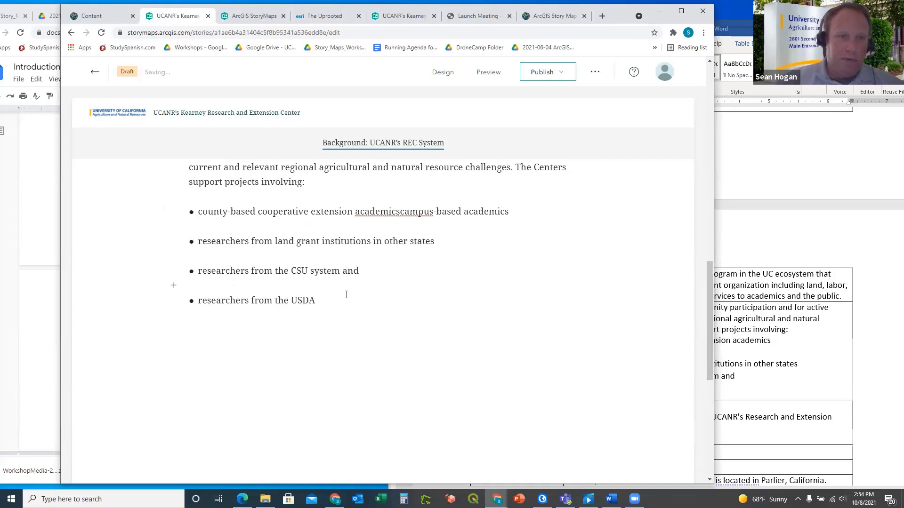
Delete the re-pasted USDA, CSU system, land grant and remaining bullet lines
{"action": "left_click_drag", "start_coordinate": [347, 299], "coordinate": [107, 229]}
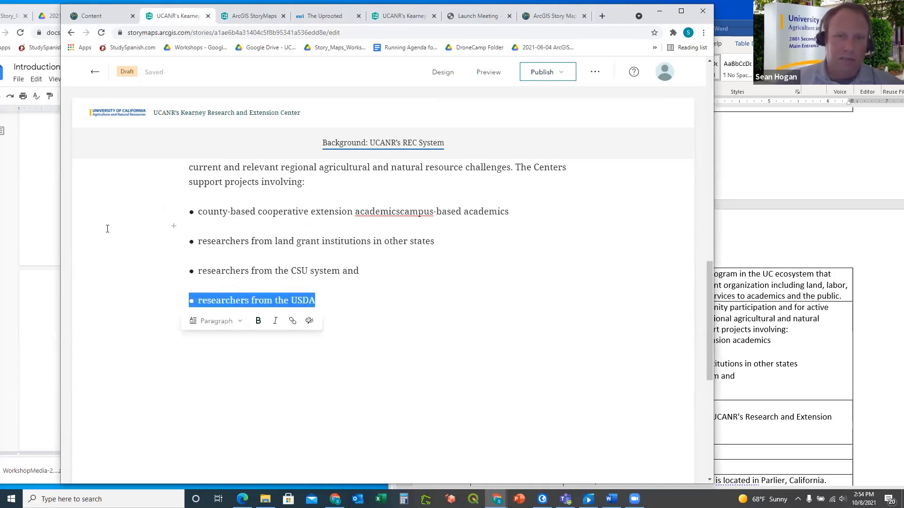
{"action": "key", "text": "BackSpace"}
{"action": "key", "text": "BackSpace"}
{"action": "key", "text": "BackSpace"}
{"action": "key", "text": "BackSpace"}
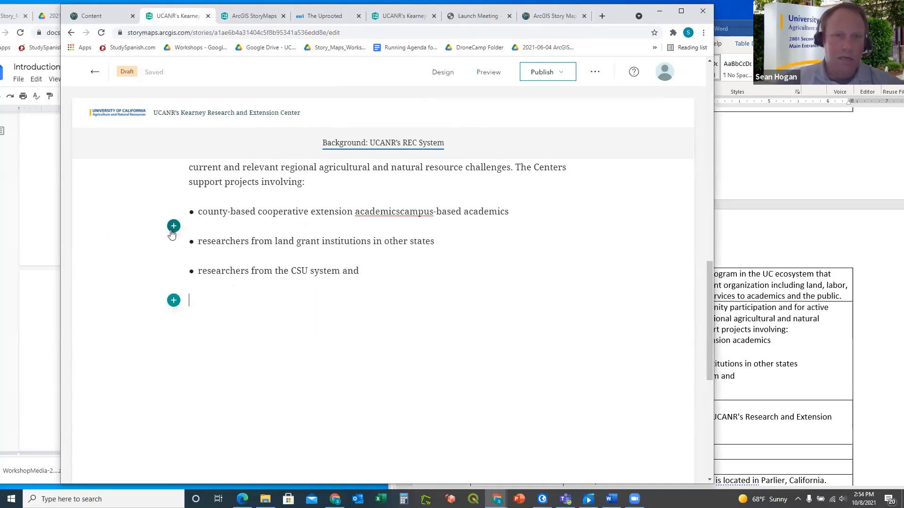
{"action": "left_click_drag", "start_coordinate": [342, 272], "coordinate": [101, 253]}
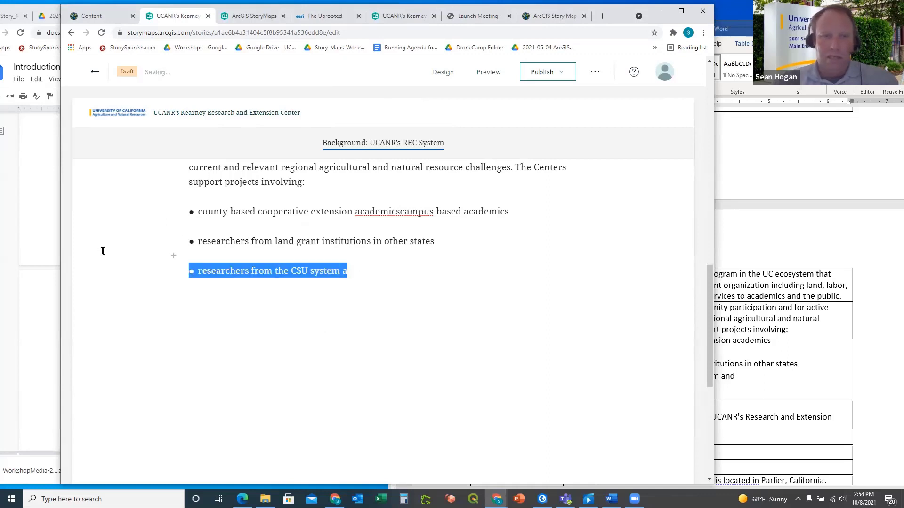
{"action": "key", "text": "BackSpace"}
{"action": "key", "text": "BackSpace"}
{"action": "left_click_drag", "start_coordinate": [445, 241], "coordinate": [156, 233]}
{"action": "key", "text": "BackSpace"}
{"action": "key", "text": "BackSpace"}
{"action": "left_click_drag", "start_coordinate": [566, 211], "coordinate": [127, 212]}
{"action": "key", "text": "BackSpace"}
{"action": "key", "text": "BackSpace"}
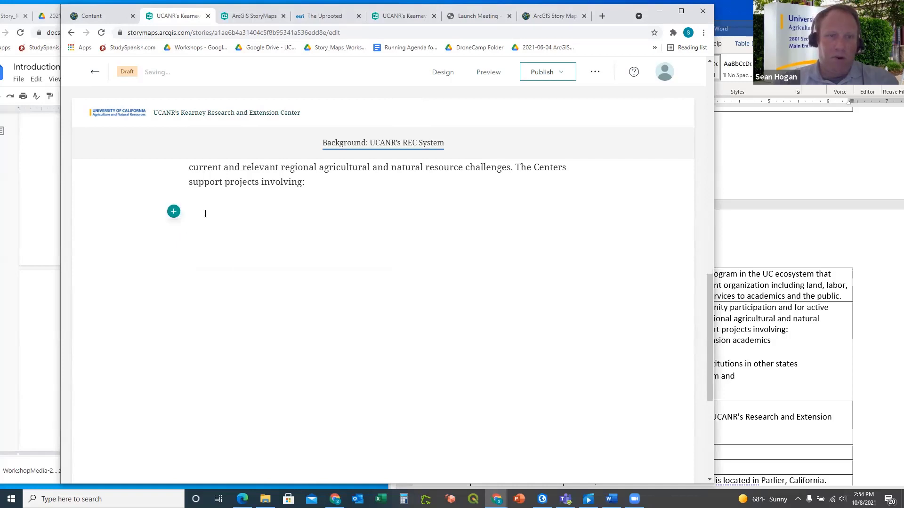
Make the empty line a bulleted list and paste the five researcher groups into it
{"action": "left_click", "coordinate": [177, 211]}
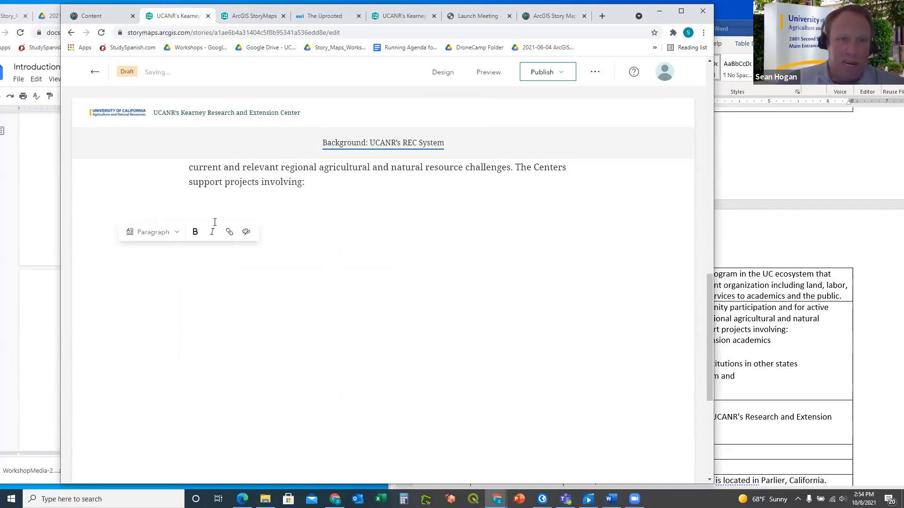
{"action": "left_click", "coordinate": [178, 233]}
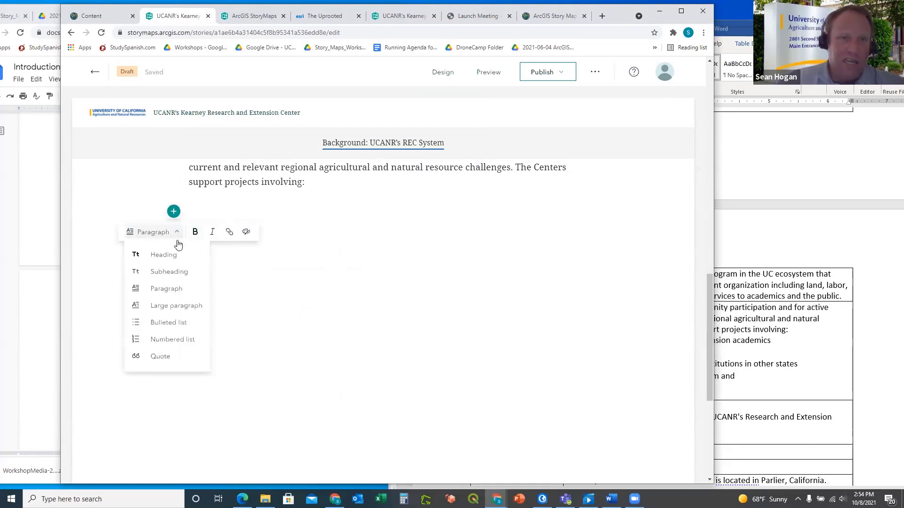
{"action": "left_click", "coordinate": [167, 322]}
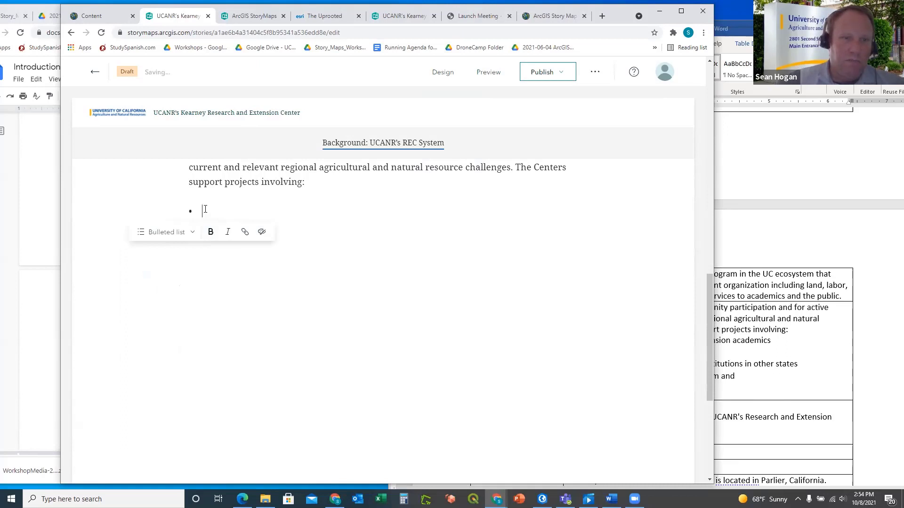
{"action": "key", "text": "ctrl+v"}
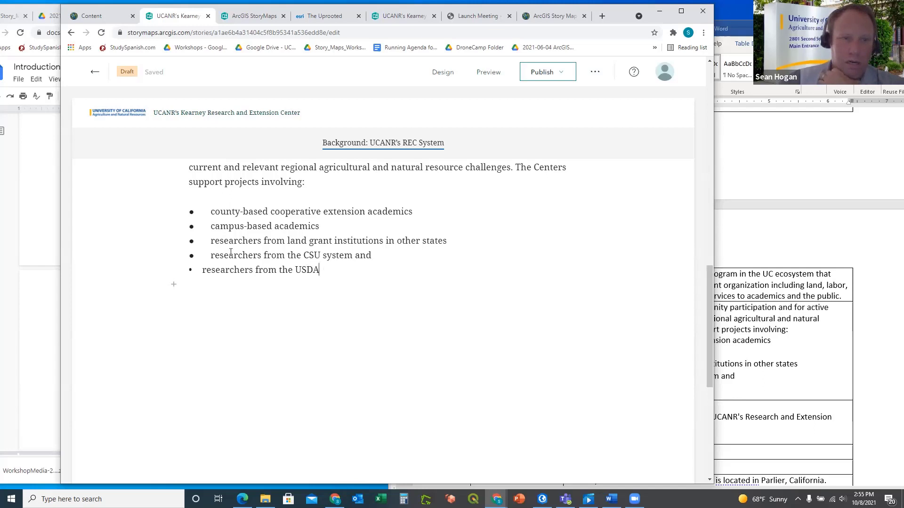
Convert the whole pasted list to plain Paragraph text
{"action": "key", "text": "ctrl+a"}
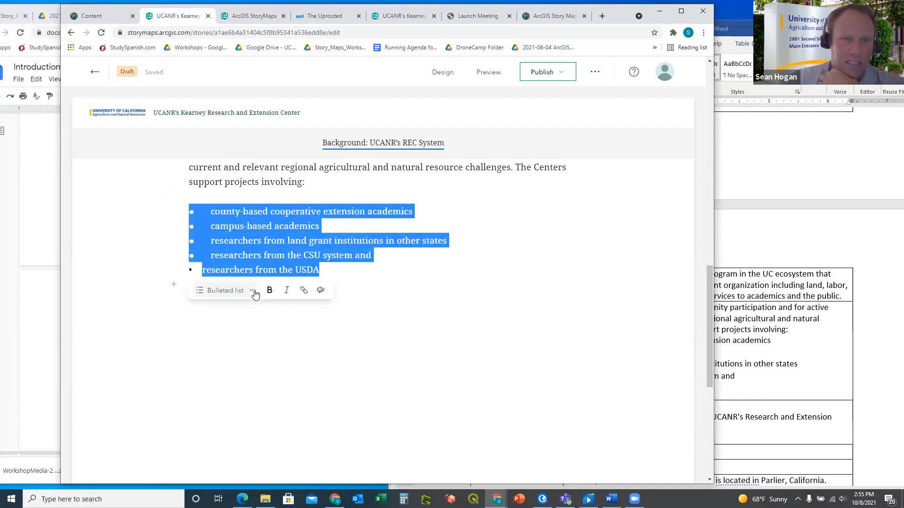
{"action": "left_click", "coordinate": [252, 290]}
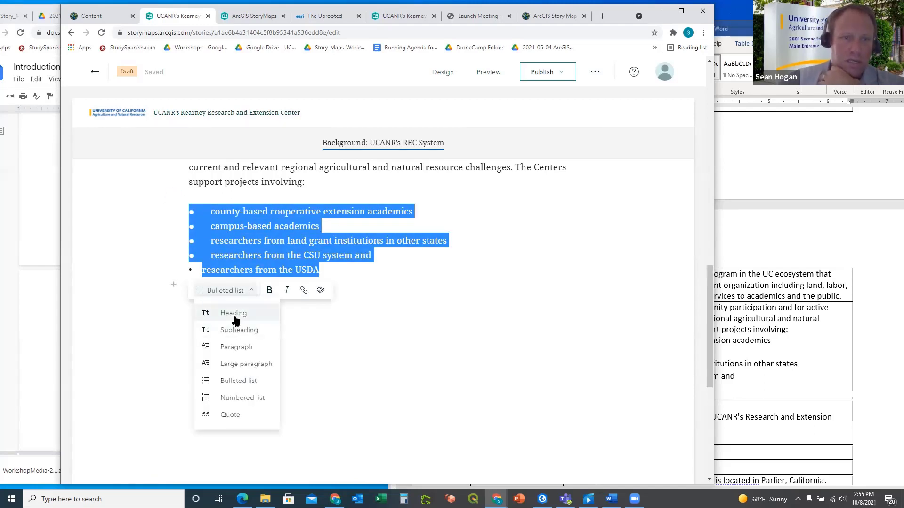
{"action": "left_click", "coordinate": [236, 348]}
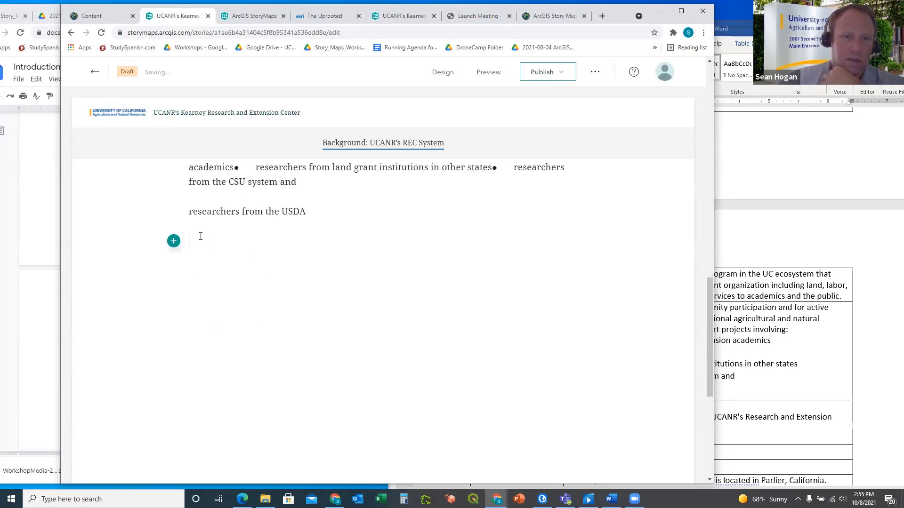
Delete the stray 'researchers from the USDA' line and the garbled run-together bullet paragraph
{"action": "scroll", "coordinate": [300, 247], "scroll_direction": "up", "scroll_amount": 2}
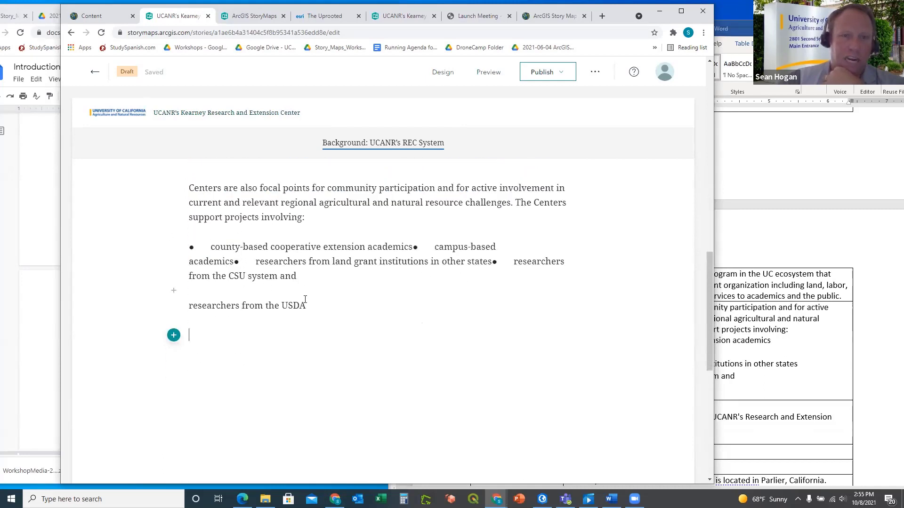
{"action": "left_click_drag", "start_coordinate": [314, 303], "coordinate": [189, 305]}
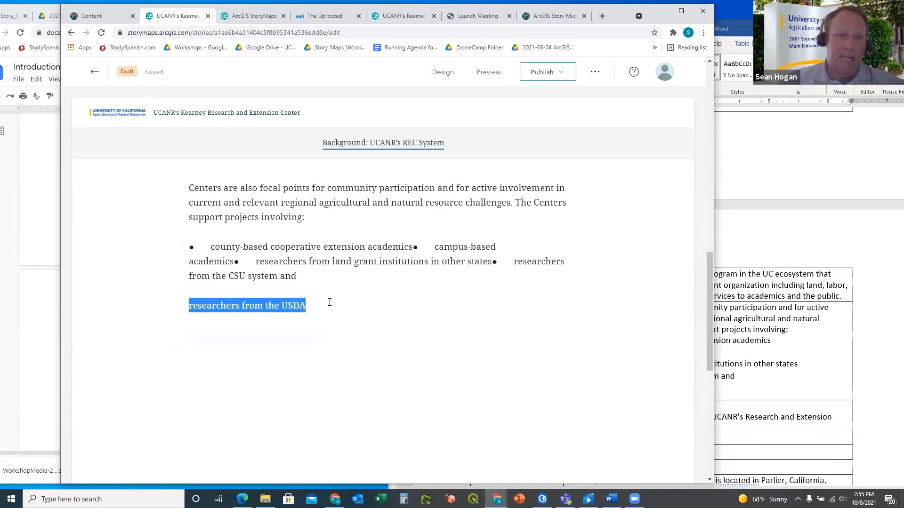
{"action": "key", "text": "BackSpace"}
{"action": "key", "text": "BackSpace"}
{"action": "key", "text": "BackSpace"}
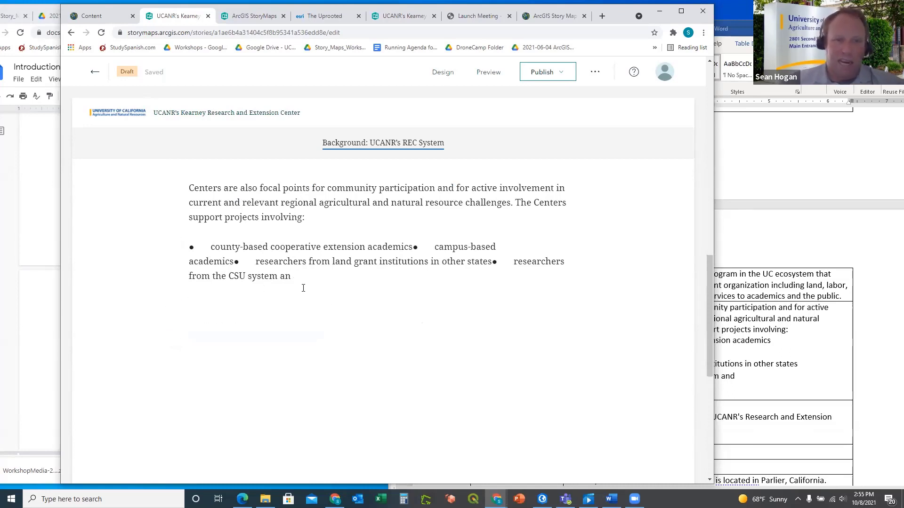
{"action": "left_click_drag", "start_coordinate": [309, 277], "coordinate": [151, 247]}
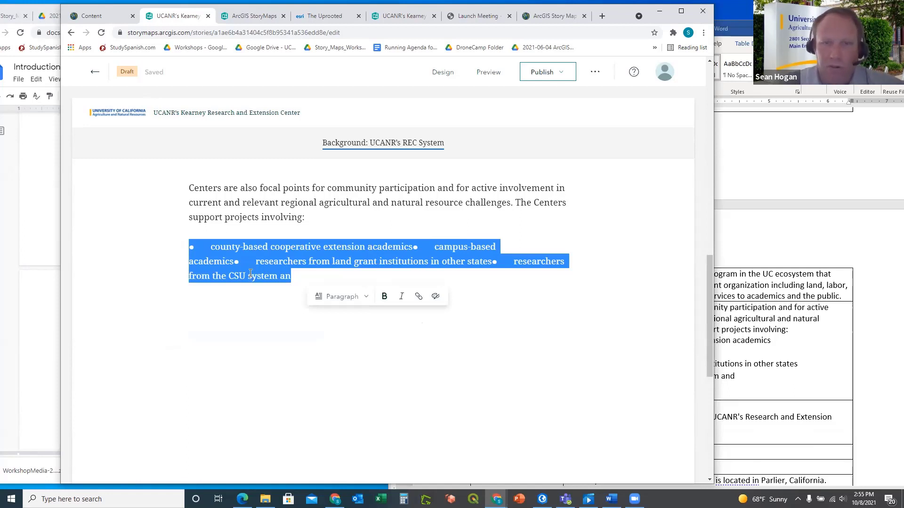
{"action": "key", "text": "BackSpace"}
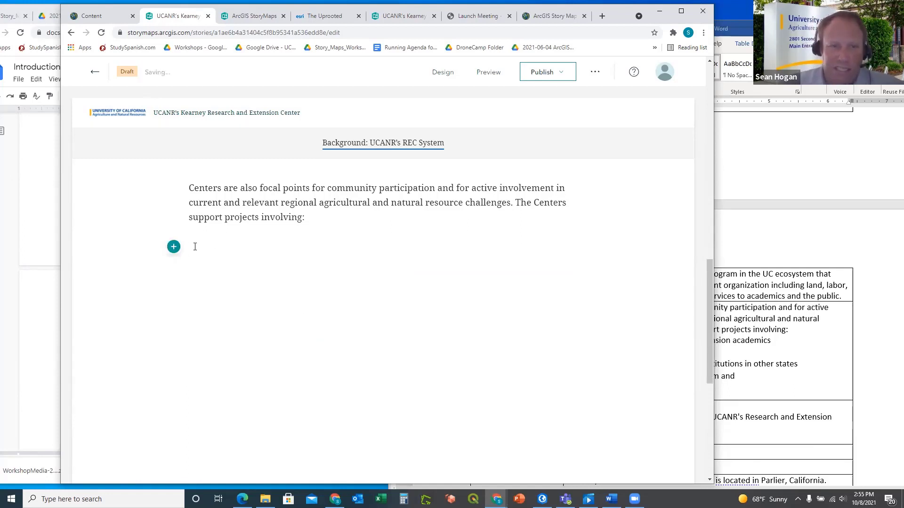
{"action": "right_click", "coordinate": [195, 248]}
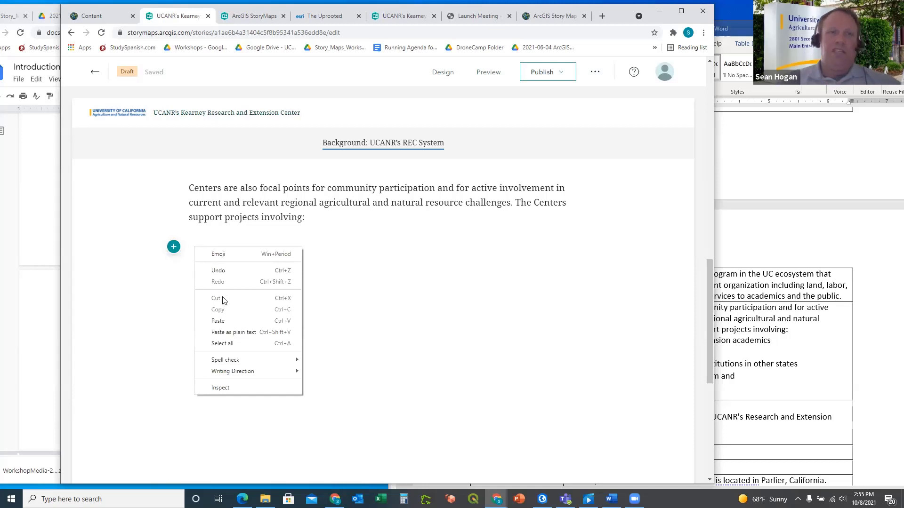
{"action": "left_click", "coordinate": [226, 332]}
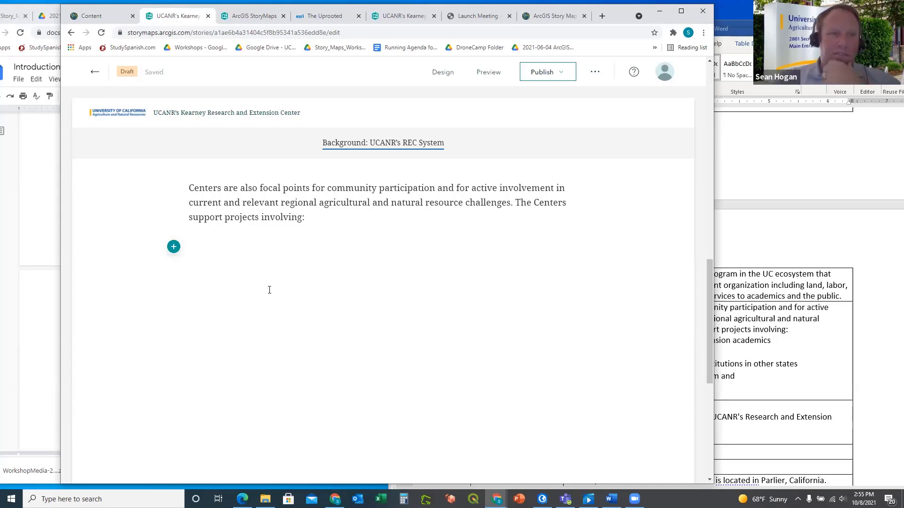
{"action": "key", "text": "ctrl+v"}
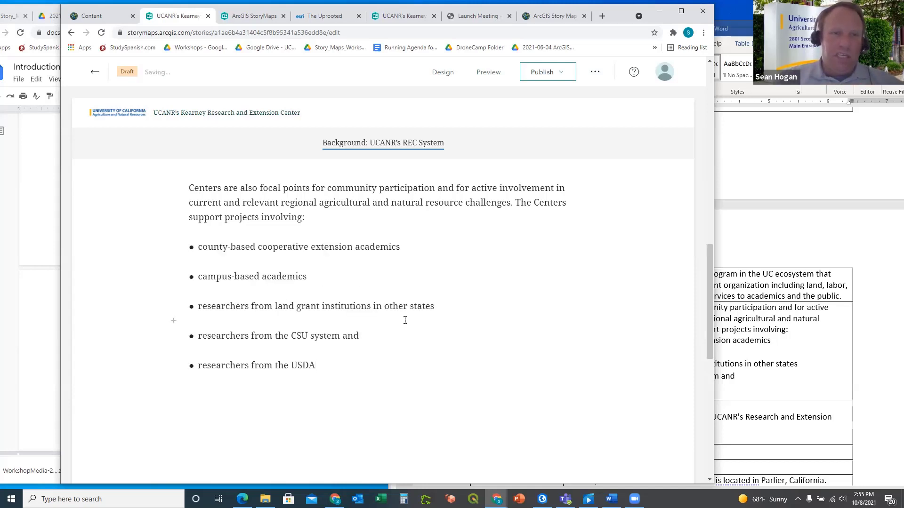
{"action": "key", "text": "shift+Home"}
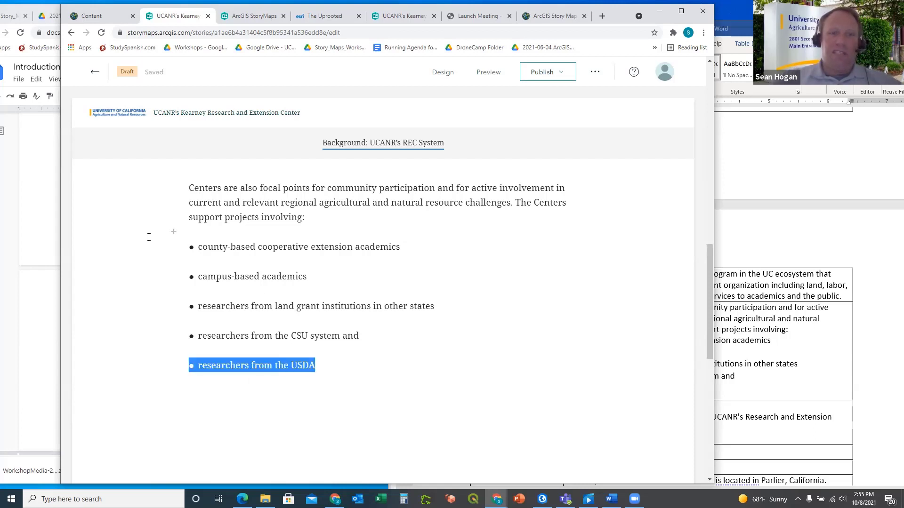
{"action": "key", "text": "BackSpace"}
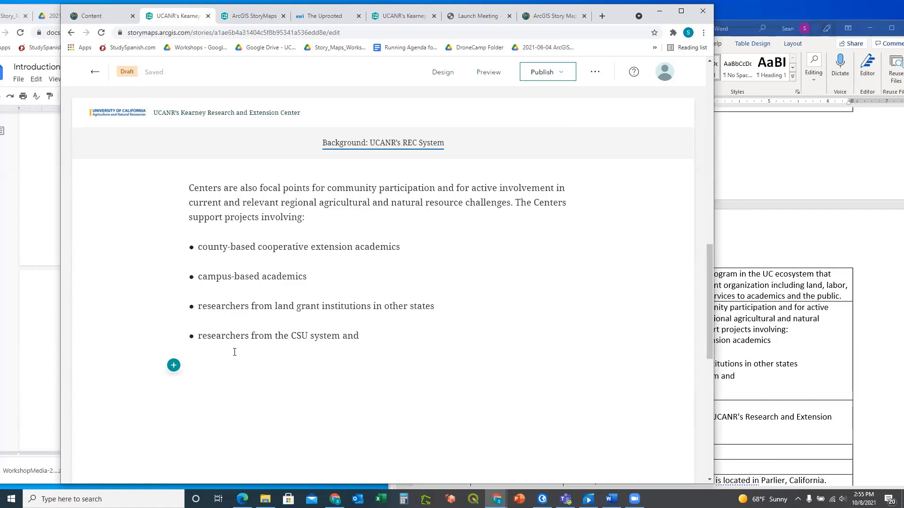
{"action": "key", "text": "BackSpace"}
{"action": "key", "text": "BackSpace"}
{"action": "key", "text": "BackSpace"}
{"action": "key", "text": "shift+Home"}
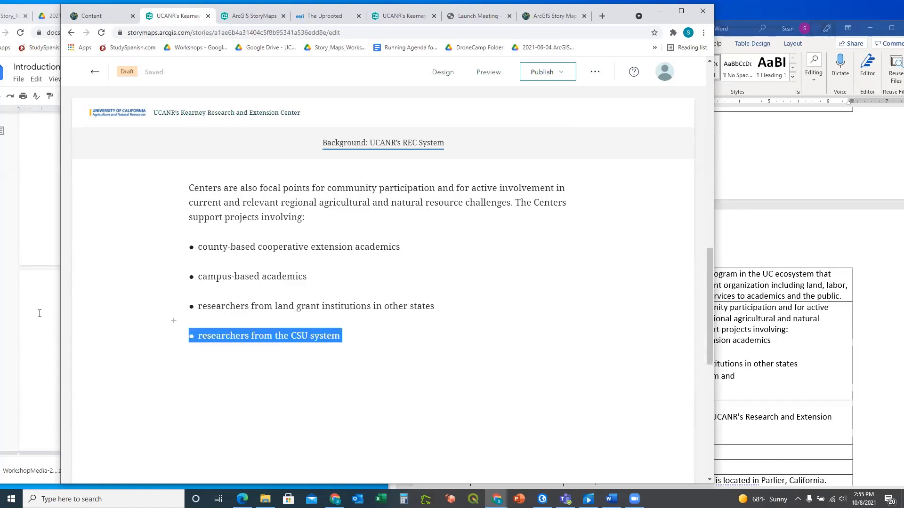
{"action": "key", "text": "BackSpace"}
{"action": "key", "text": "BackSpace"}
{"action": "key", "text": "BackSpace"}
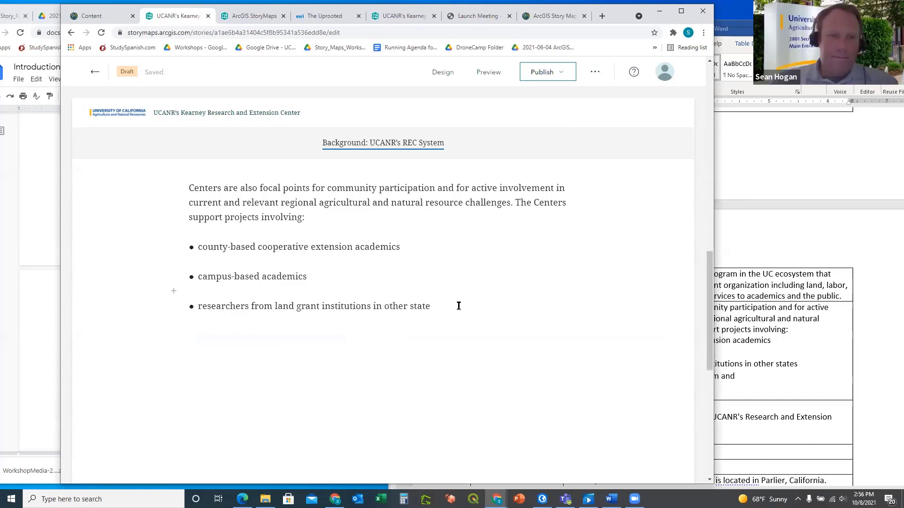
{"action": "key", "text": "shift+Home"}
{"action": "key", "text": "BackSpace"}
{"action": "key", "text": "BackSpace"}
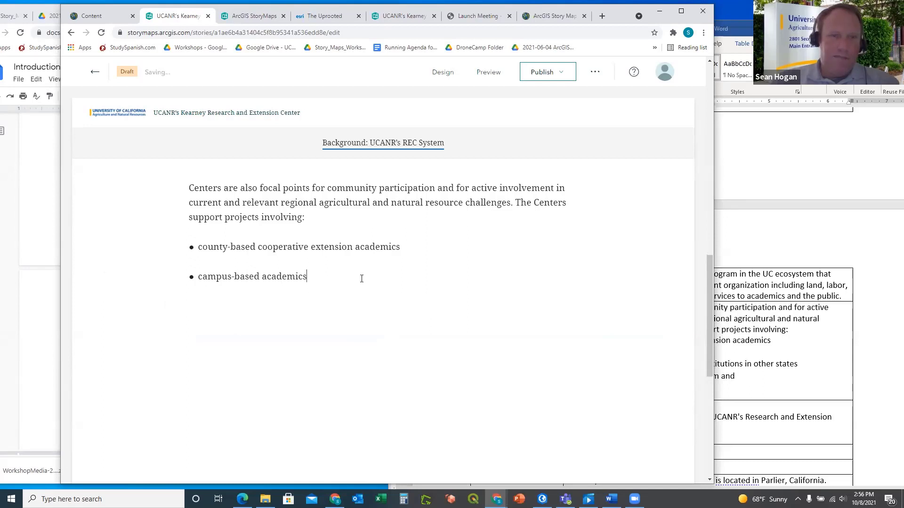
{"action": "key", "text": "shift+Home"}
{"action": "key", "text": "BackSpace"}
{"action": "key", "text": "BackSpace"}
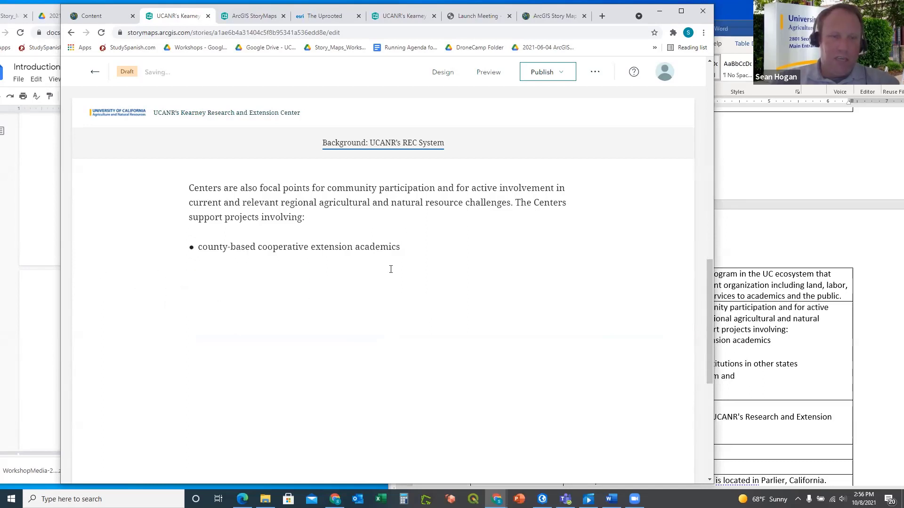
{"action": "key", "text": "shift+Home"}
{"action": "key", "text": "BackSpace"}
{"action": "key", "text": "BackSpace"}
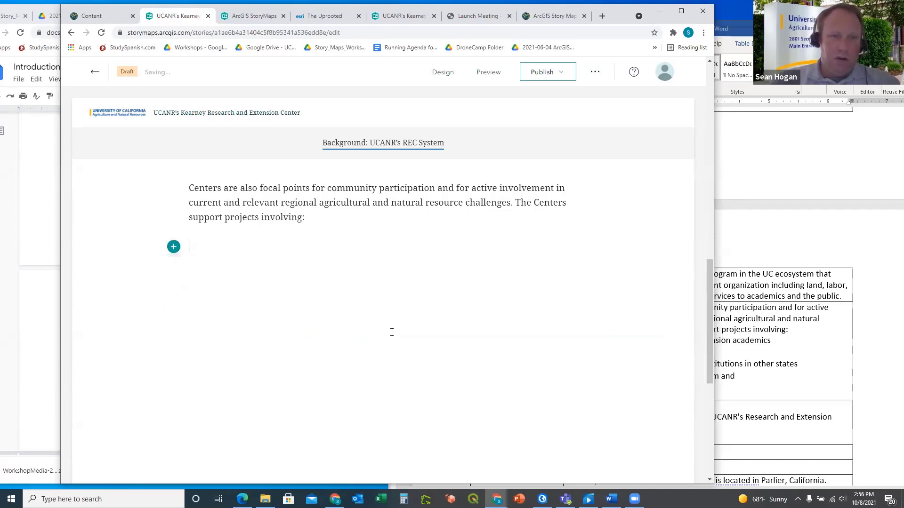
In Word, remove the bullets from the county-based, campus-based, land grant, CSU and USDA lines
{"action": "left_click", "coordinate": [728, 356]}
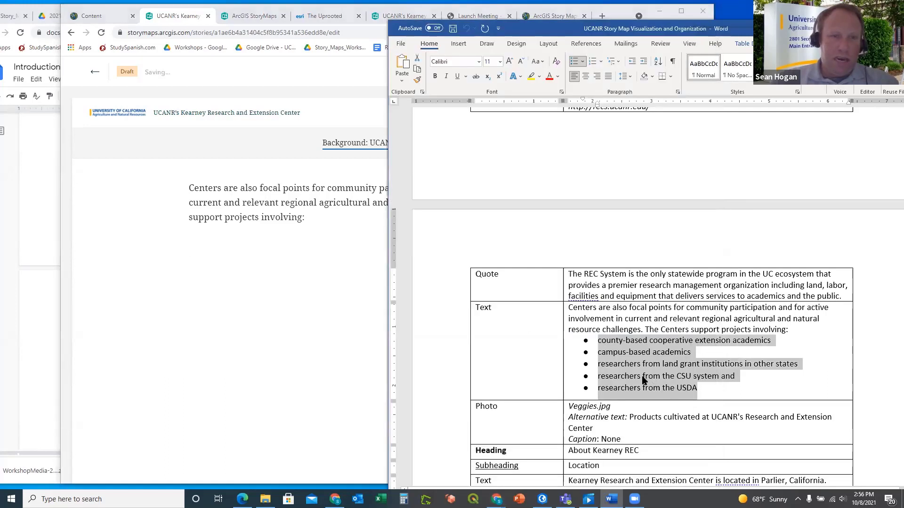
{"action": "left_click", "coordinate": [692, 391]}
{"action": "left_click_drag", "start_coordinate": [697, 388], "coordinate": [601, 343]}
{"action": "left_click", "coordinate": [602, 342]}
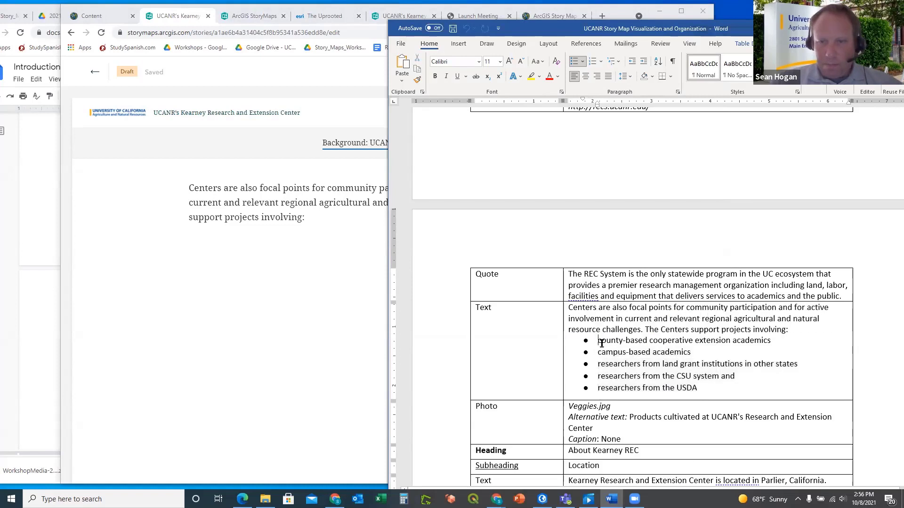
{"action": "key", "text": "BackSpace"}
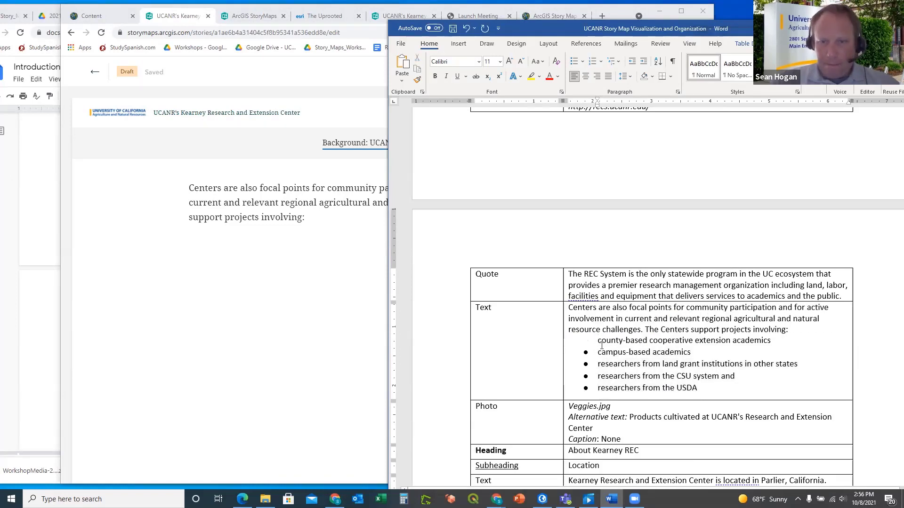
{"action": "left_click", "coordinate": [599, 354]}
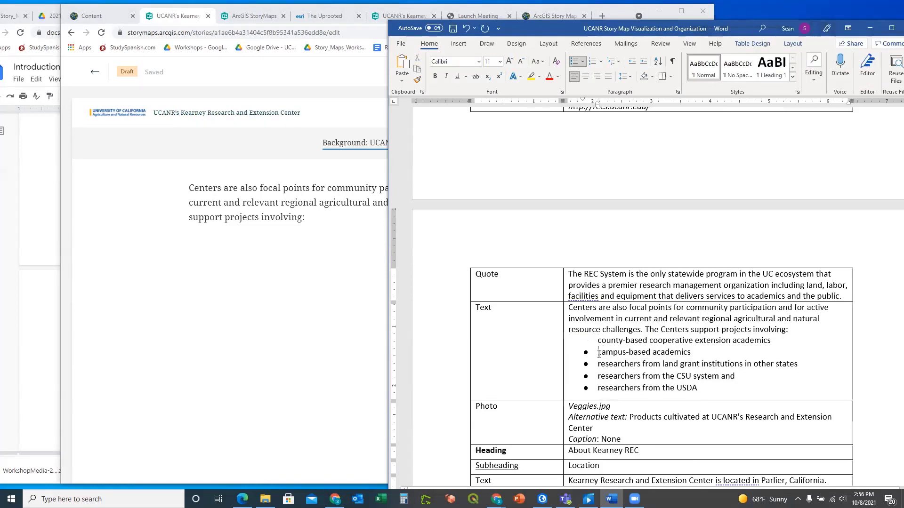
{"action": "left_click", "coordinate": [598, 366]}
{"action": "key", "text": "BackSpace"}
{"action": "left_click", "coordinate": [598, 377]}
{"action": "key", "text": "BackSpace"}
{"action": "left_click", "coordinate": [598, 388]}
{"action": "key", "text": "BackSpace"}
Copy the five unbulleted researcher lines from the Word outline
{"action": "left_click_drag", "start_coordinate": [696, 387], "coordinate": [599, 341]}
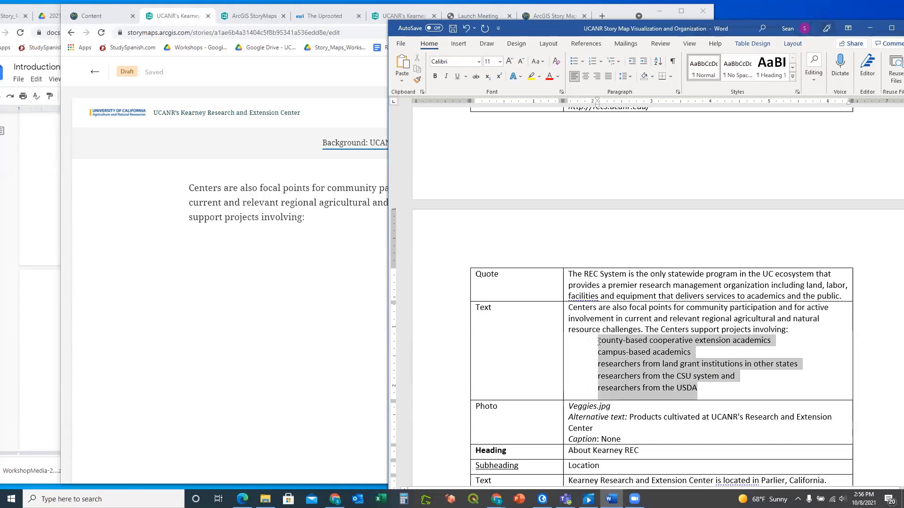
{"action": "right_click", "coordinate": [627, 350]}
{"action": "left_click", "coordinate": [658, 161]}
{"action": "left_click", "coordinate": [283, 234]}
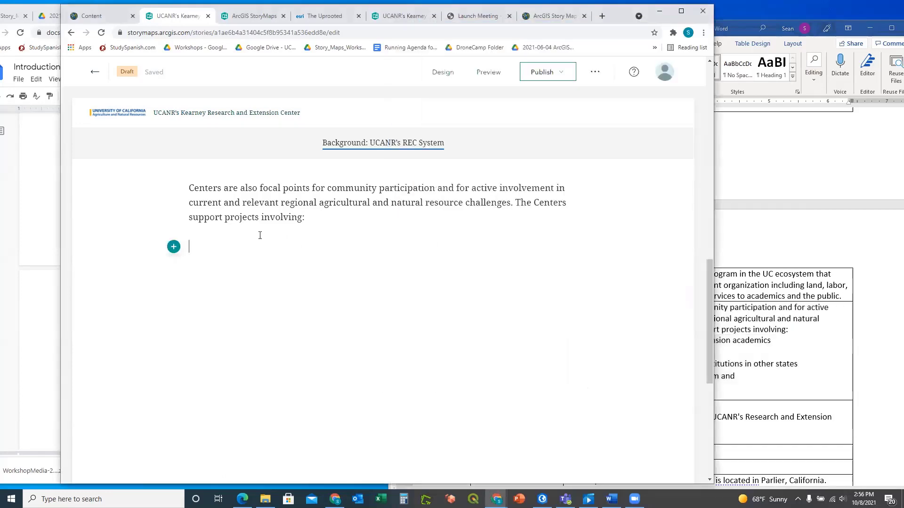
Add a bulleted-list text block below the Centers paragraph and paste the five copied lines
{"action": "left_click", "coordinate": [173, 247]}
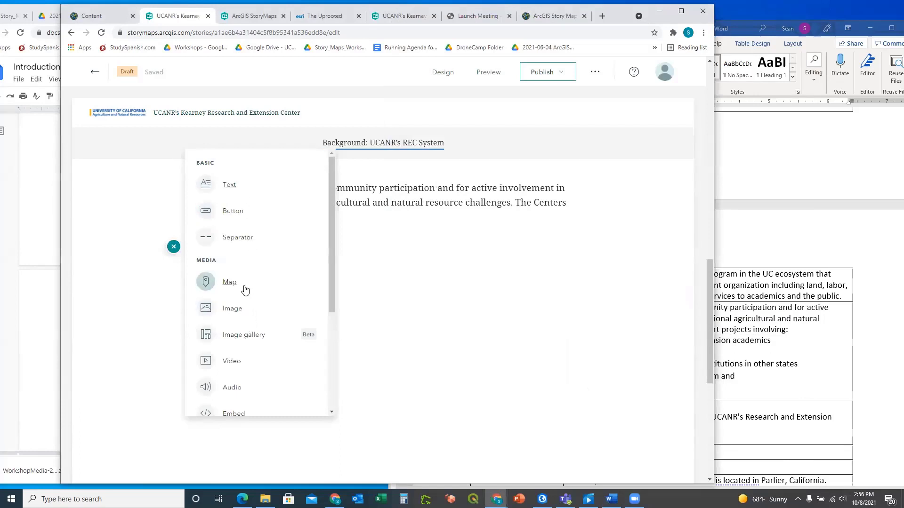
{"action": "scroll", "coordinate": [245, 370], "scroll_direction": "down", "scroll_amount": 3}
{"action": "scroll", "coordinate": [245, 369], "scroll_direction": "up", "scroll_amount": 1}
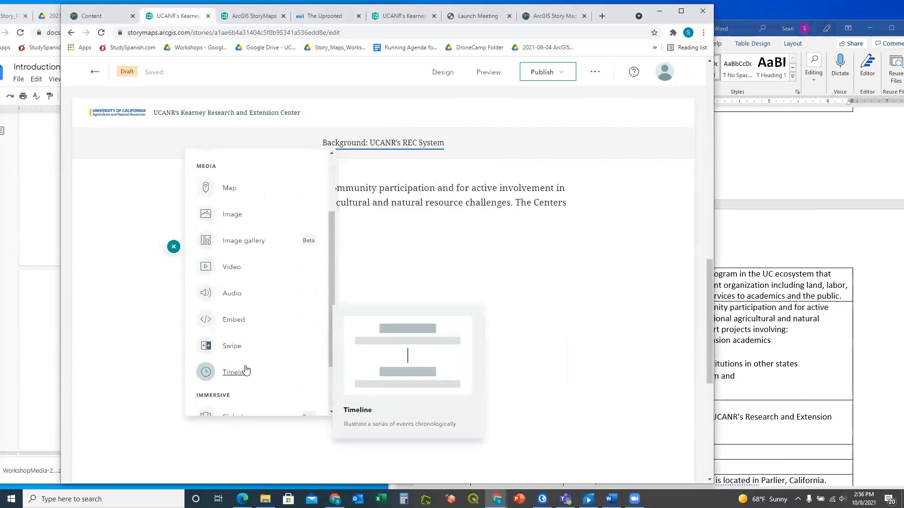
{"action": "scroll", "coordinate": [246, 370], "scroll_direction": "down", "scroll_amount": 2}
{"action": "scroll", "coordinate": [246, 369], "scroll_direction": "up", "scroll_amount": 5}
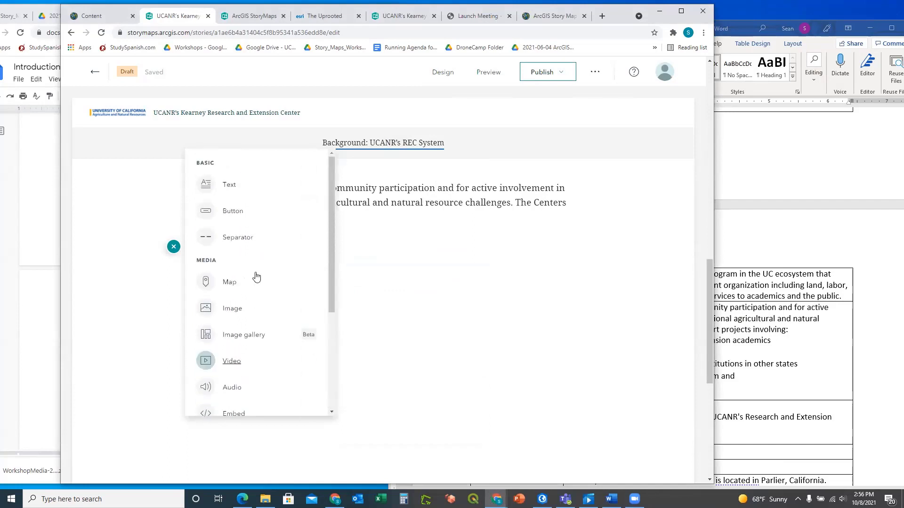
{"action": "left_click", "coordinate": [229, 190]}
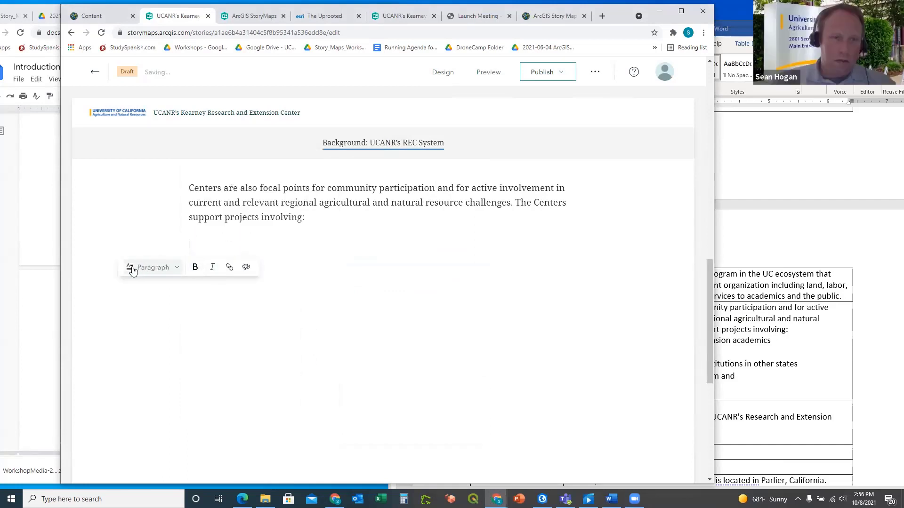
{"action": "left_click", "coordinate": [177, 268]}
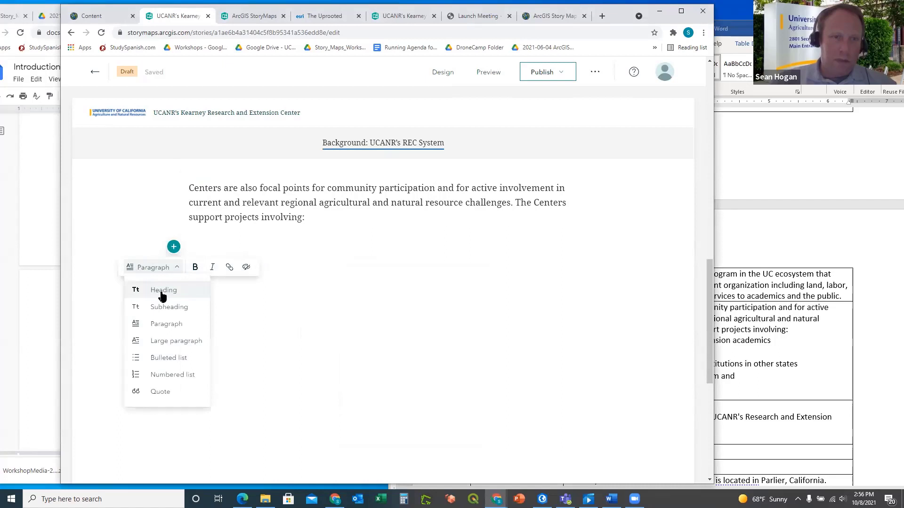
{"action": "left_click", "coordinate": [161, 358]}
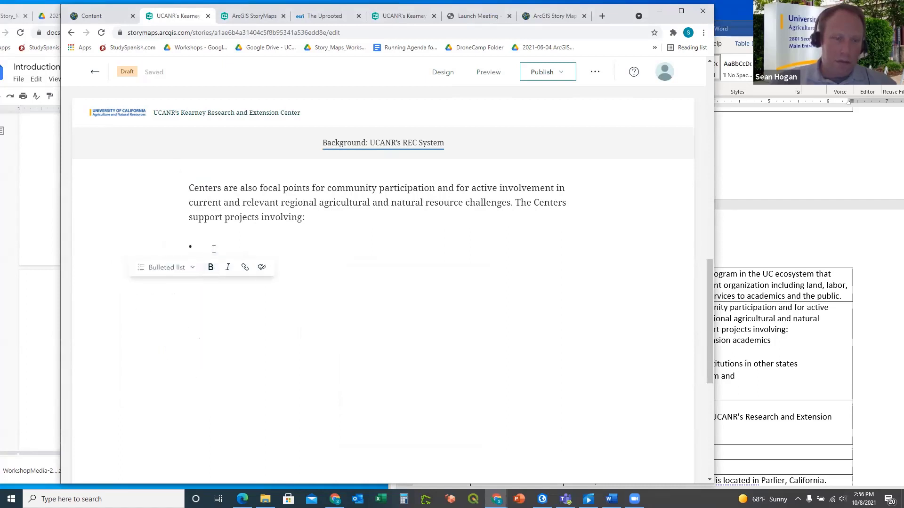
{"action": "key", "text": "ctrl+v"}
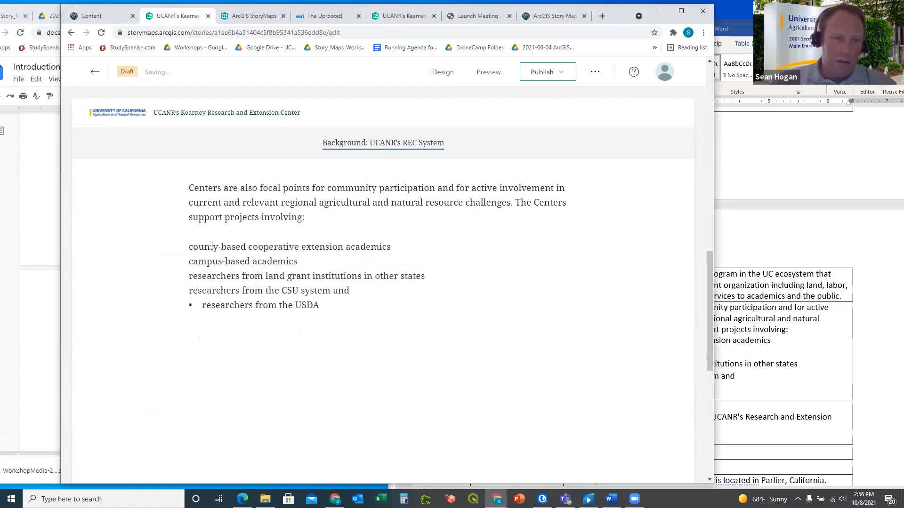
Select the first four pasted lines and open their text style choices
{"action": "triple_click", "coordinate": [189, 281]}
{"action": "left_click_drag", "start_coordinate": [349, 291], "coordinate": [187, 245]}
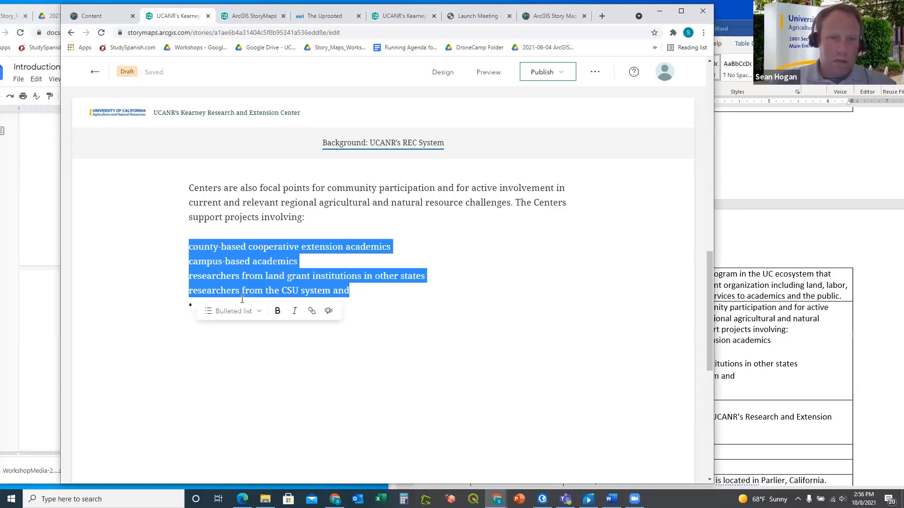
{"action": "left_click", "coordinate": [258, 318]}
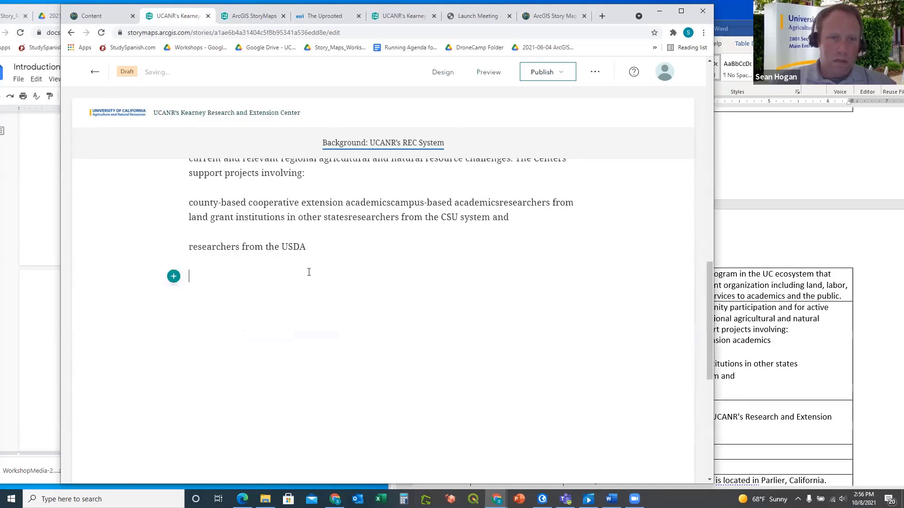
Delete the separate USDA line, the trailing 'and', and the run-together list paragraph
{"action": "scroll", "coordinate": [309, 272], "scroll_direction": "up", "scroll_amount": 2}
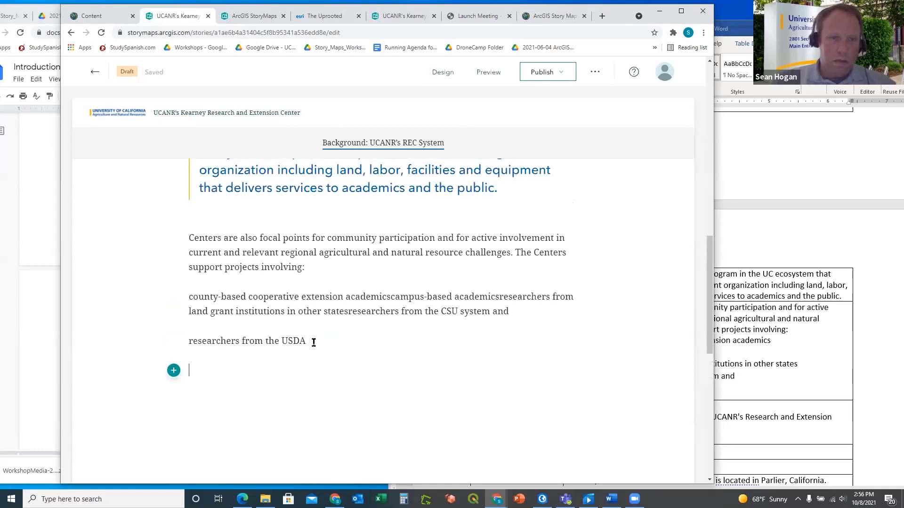
{"action": "triple_click", "coordinate": [312, 340]}
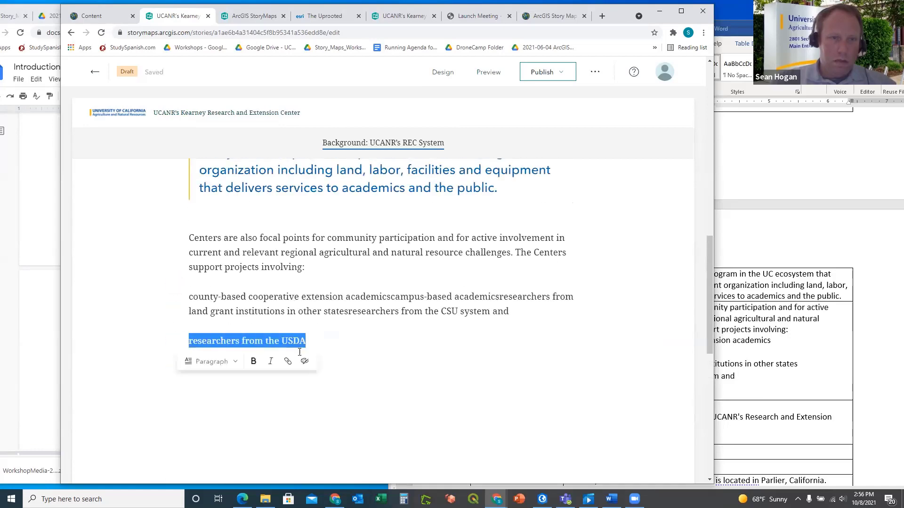
{"action": "key", "text": "BackSpace"}
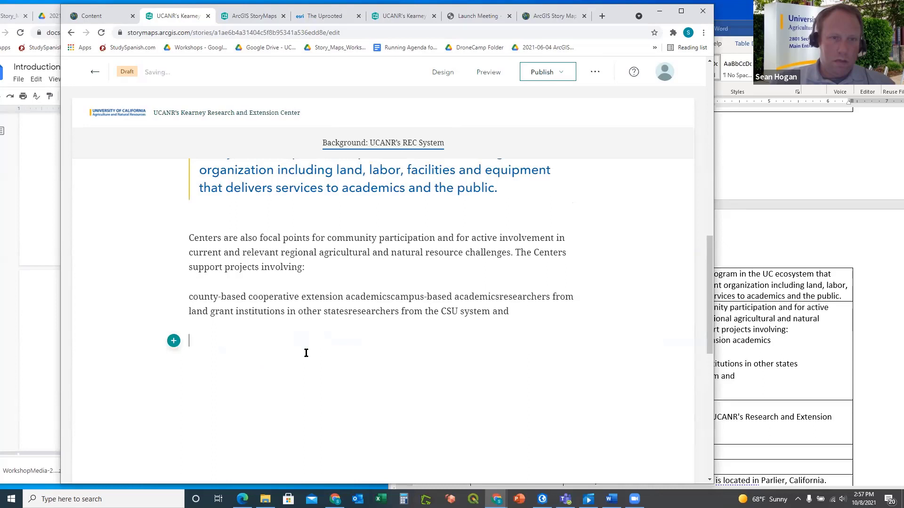
{"action": "key", "text": "BackSpace"}
{"action": "key", "text": "BackSpace"}
{"action": "key", "text": "BackSpace"}
{"action": "key", "text": "BackSpace"}
{"action": "key", "text": "BackSpace"}
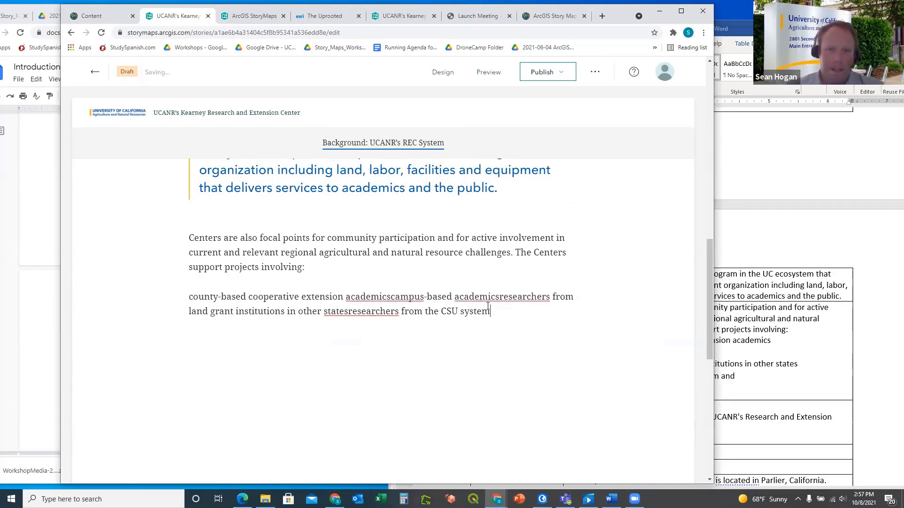
{"action": "left_click_drag", "start_coordinate": [532, 306], "coordinate": [186, 291]}
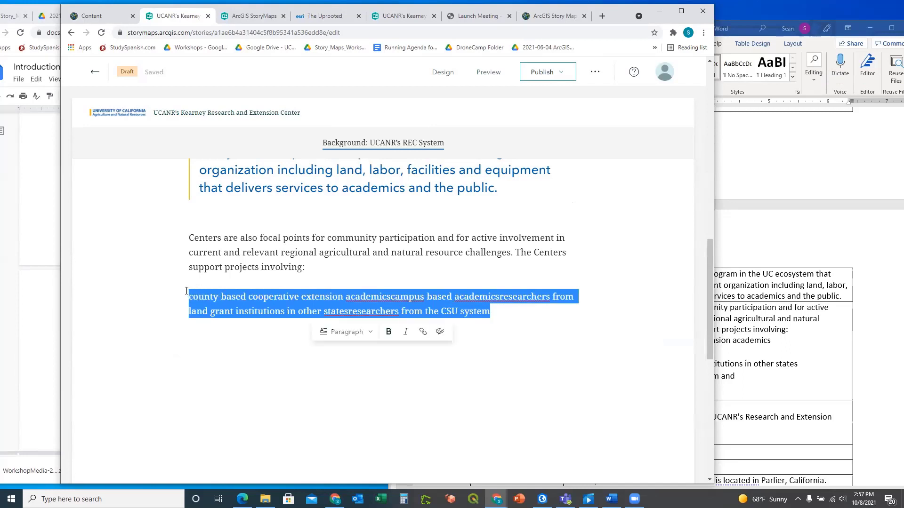
{"action": "key", "text": "BackSpace"}
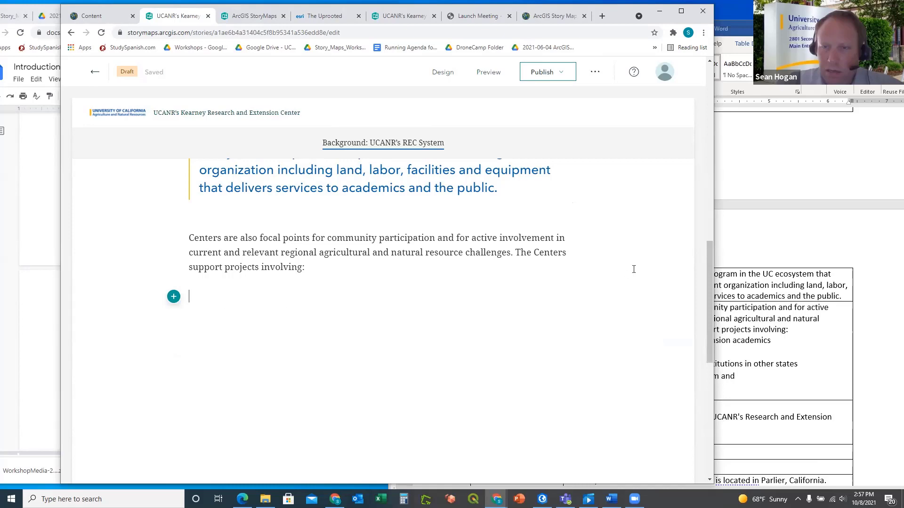
In the Word outline, put 'campus-based academics' back on its own line
{"action": "left_click", "coordinate": [750, 239]}
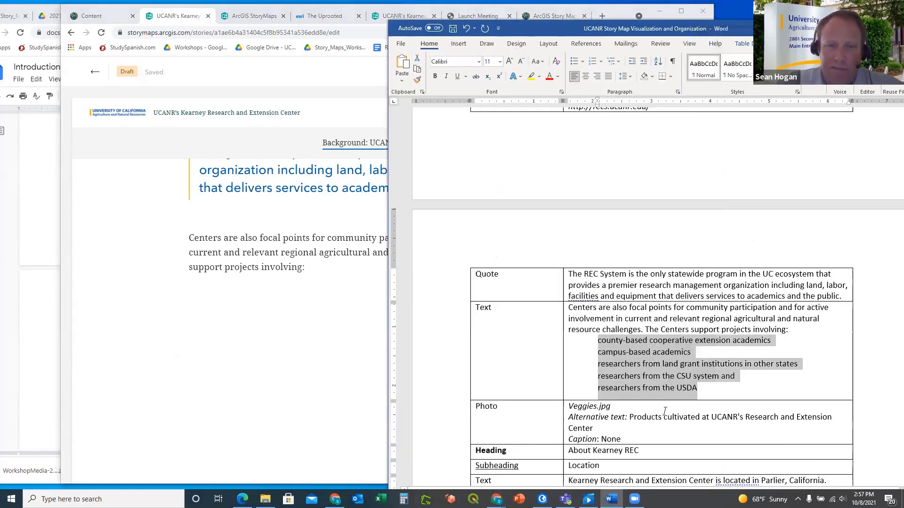
{"action": "left_click", "coordinate": [664, 368]}
{"action": "left_click", "coordinate": [598, 351]}
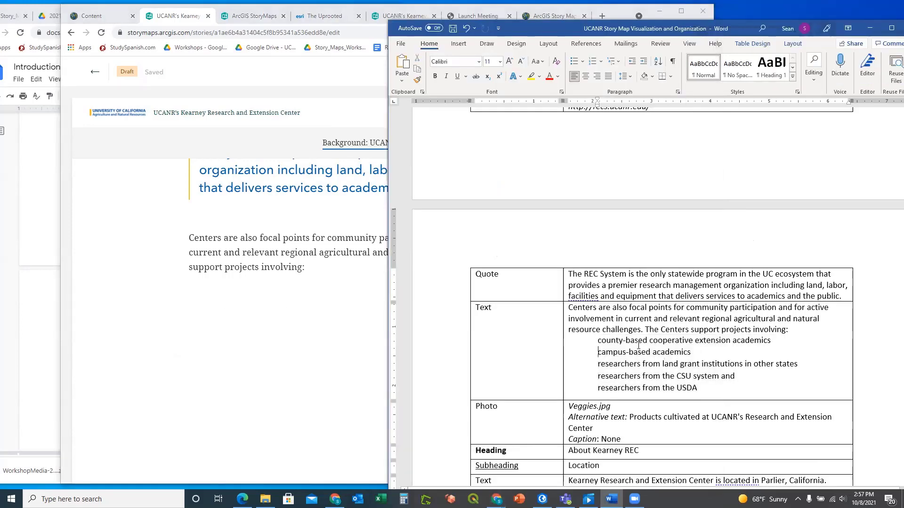
{"action": "key", "text": "BackSpace"}
{"action": "key", "text": "BackSpace"}
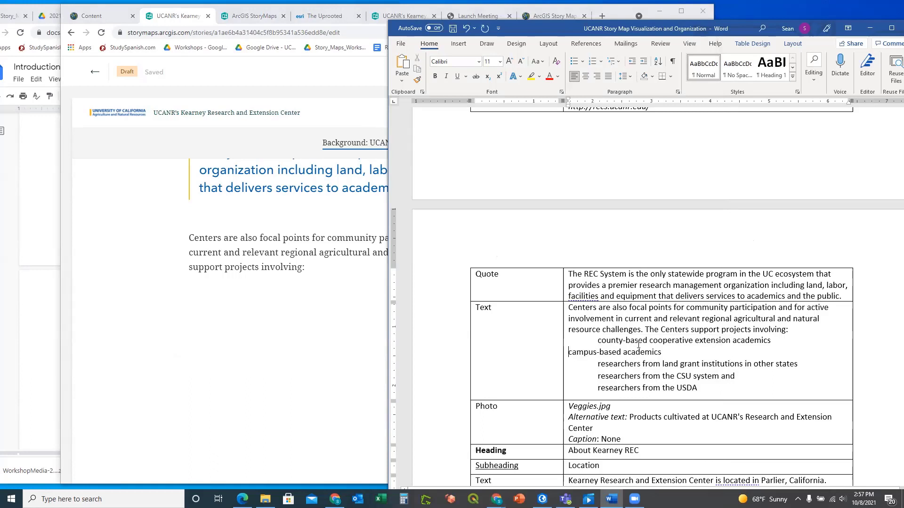
{"action": "key", "text": "Return"}
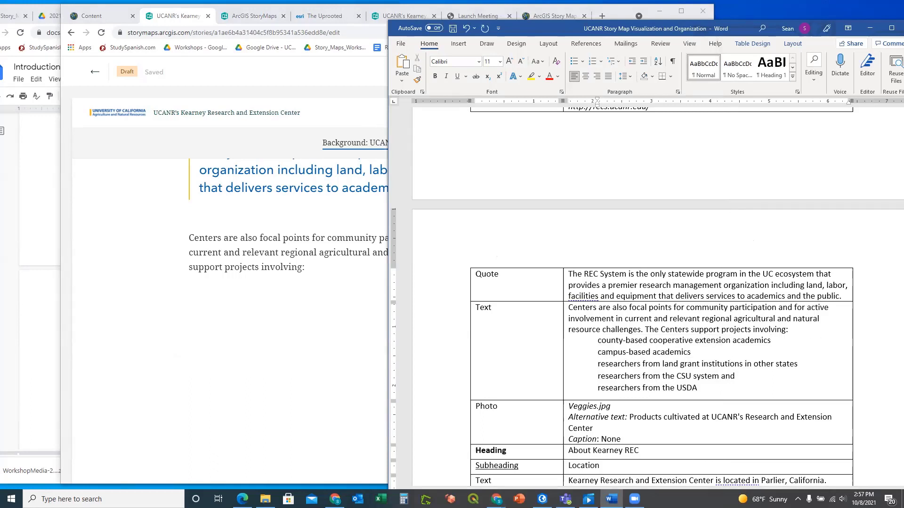
Copy the five list lines from Word and return to the story's empty line
{"action": "left_click_drag", "start_coordinate": [703, 388], "coordinate": [601, 349]}
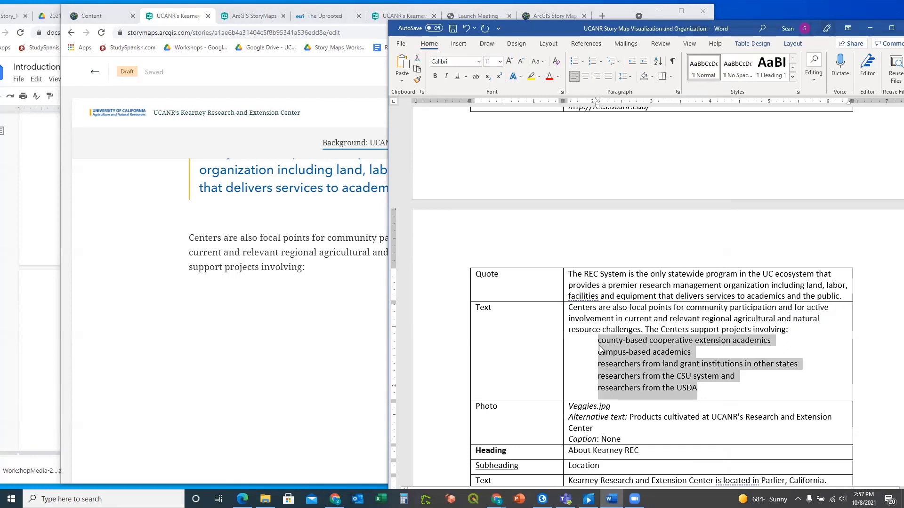
{"action": "right_click", "coordinate": [600, 349]}
{"action": "left_click", "coordinate": [632, 157]}
{"action": "left_click", "coordinate": [309, 284]}
{"action": "left_click", "coordinate": [173, 297]}
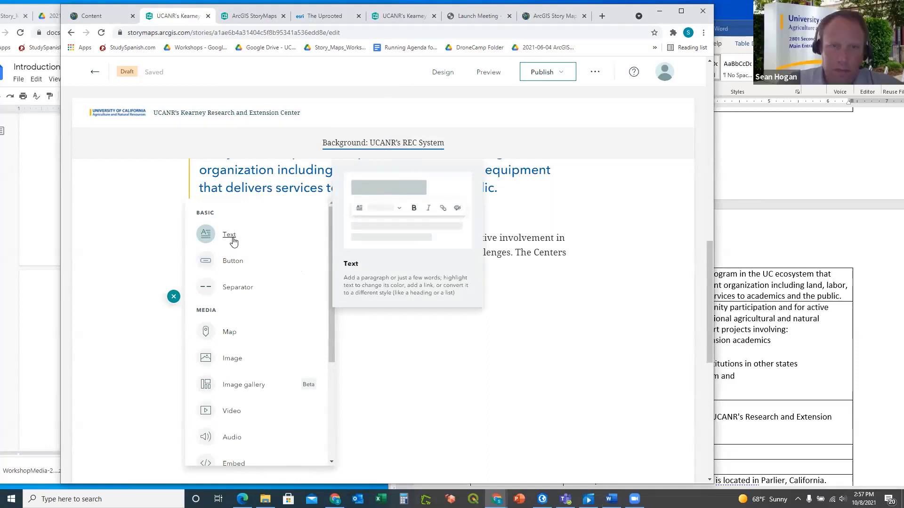
Insert a text block below the Centers paragraph and paste the copied list lines into it
{"action": "left_click", "coordinate": [229, 234]}
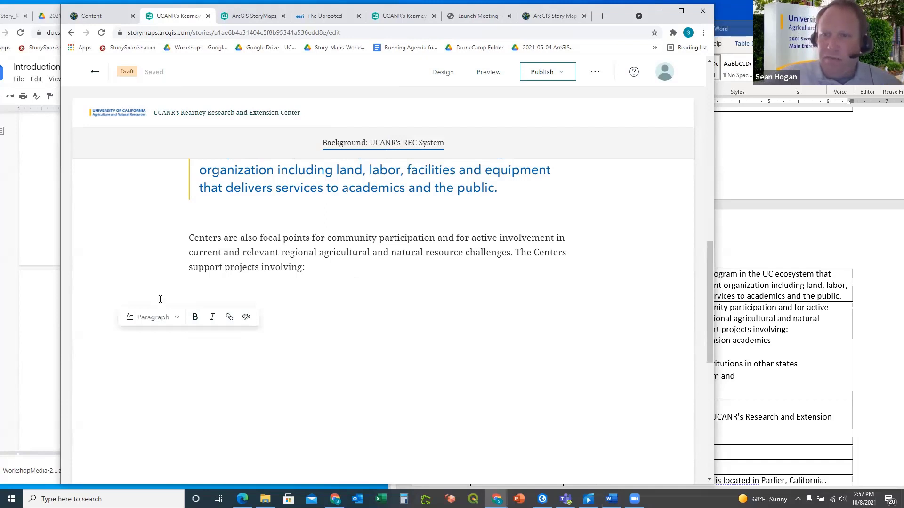
{"action": "right_click", "coordinate": [191, 297]}
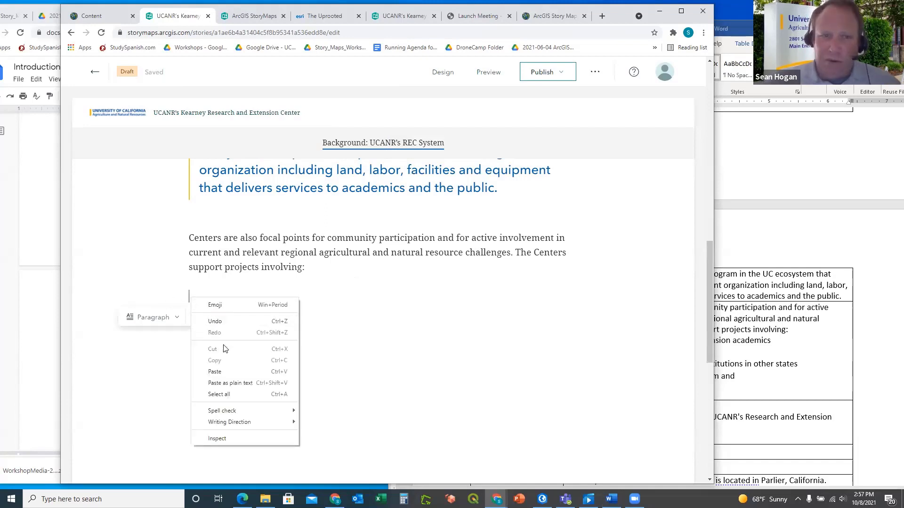
{"action": "left_click", "coordinate": [216, 372]}
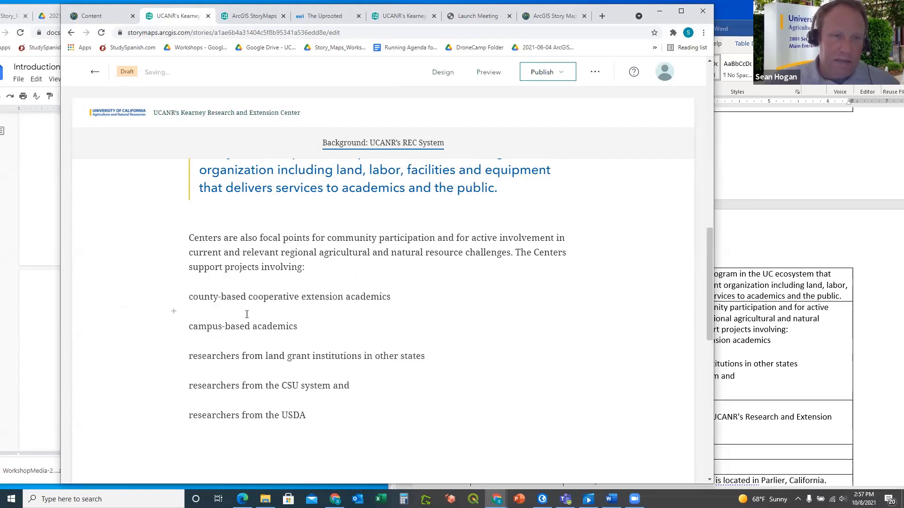
Delete the pasted USDA, CSU system, land grant, campus-based and county-based lines, leaving the block empty
{"action": "key", "text": "Up"}
{"action": "key", "text": "Up"}
{"action": "key", "text": "Up"}
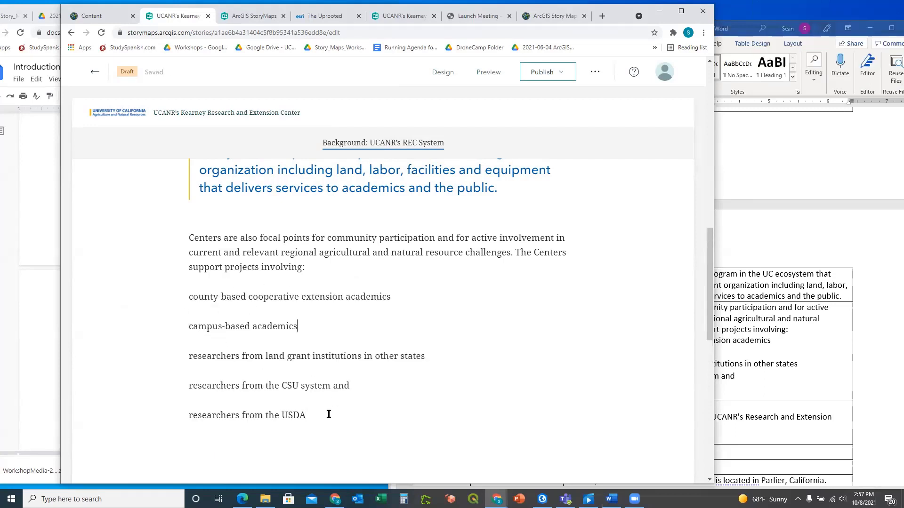
{"action": "left_click_drag", "start_coordinate": [319, 416], "coordinate": [185, 401]}
{"action": "key", "text": "BackSpace"}
{"action": "key", "text": "BackSpace"}
{"action": "key", "text": "BackSpace"}
{"action": "key", "text": "BackSpace"}
{"action": "key", "text": "BackSpace"}
{"action": "key", "text": "BackSpace"}
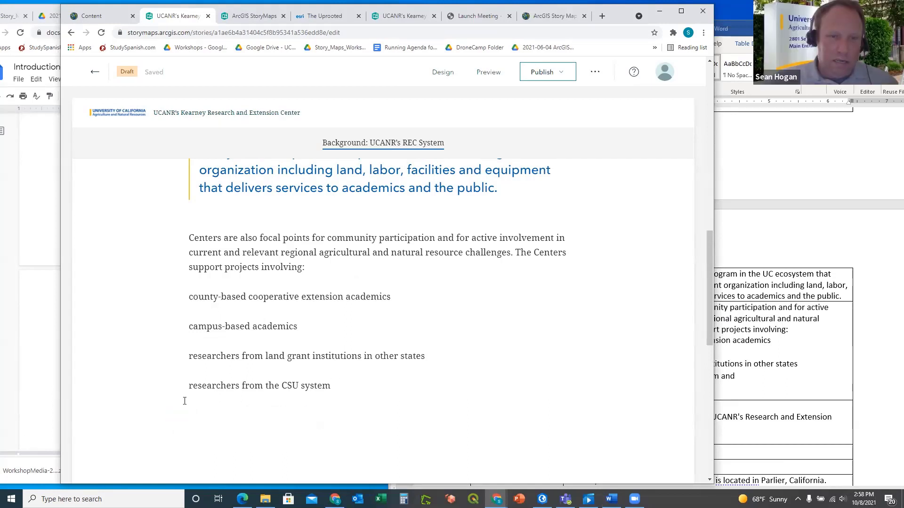
{"action": "key", "text": "shift+Home"}
{"action": "key", "text": "BackSpace"}
{"action": "key", "text": "BackSpace"}
{"action": "key", "text": "BackSpace"}
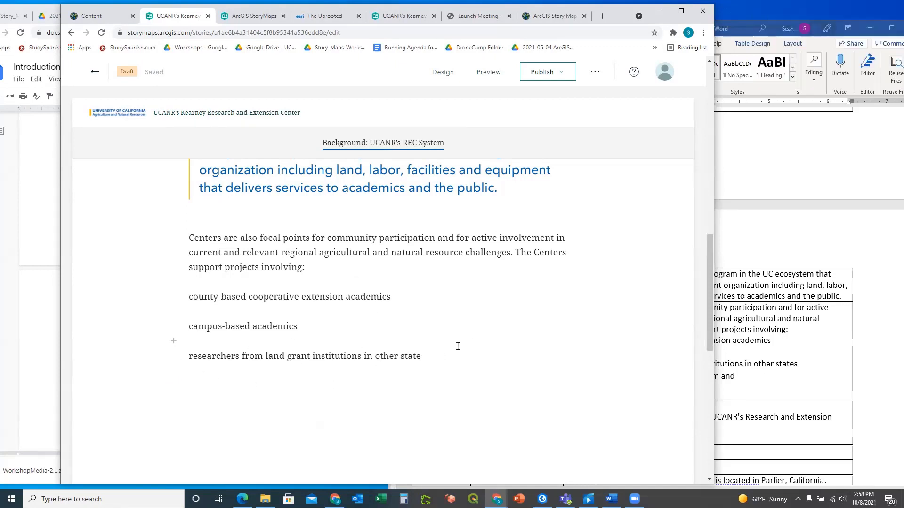
{"action": "left_click_drag", "start_coordinate": [424, 359], "coordinate": [176, 349]}
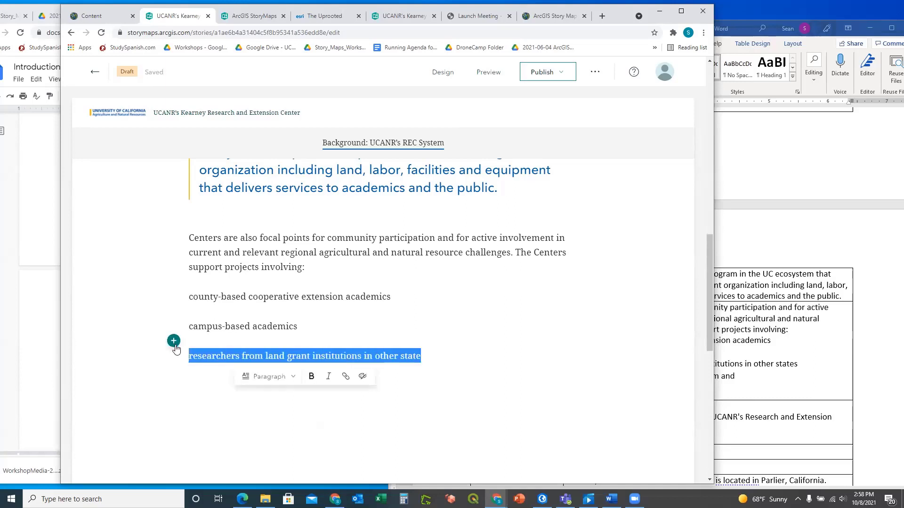
{"action": "key", "text": "BackSpace"}
{"action": "key", "text": "BackSpace"}
{"action": "key", "text": "BackSpace"}
{"action": "key", "text": "BackSpace"}
{"action": "left_click_drag", "start_coordinate": [289, 329], "coordinate": [167, 321]}
{"action": "key", "text": "BackSpace"}
{"action": "key", "text": "BackSpace"}
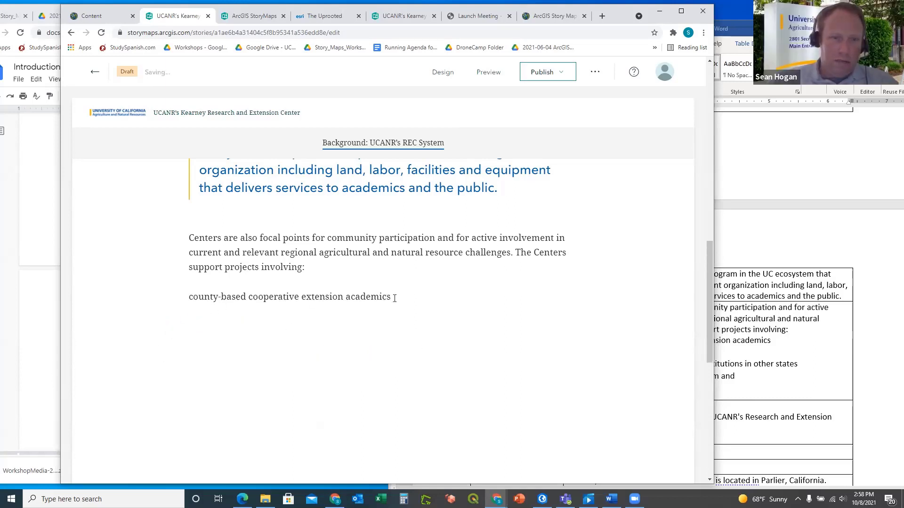
{"action": "left_click_drag", "start_coordinate": [395, 298], "coordinate": [188, 312]}
{"action": "key", "text": "BackSpace"}
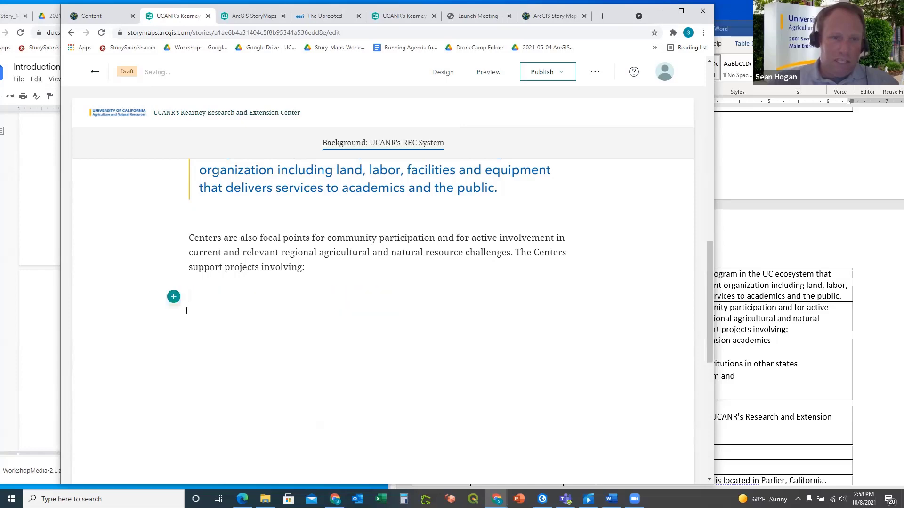
Paste the 'county-based cooperative extension academics' line from Word into a new text block
{"action": "left_click", "coordinate": [736, 338]}
{"action": "left_click", "coordinate": [618, 351]}
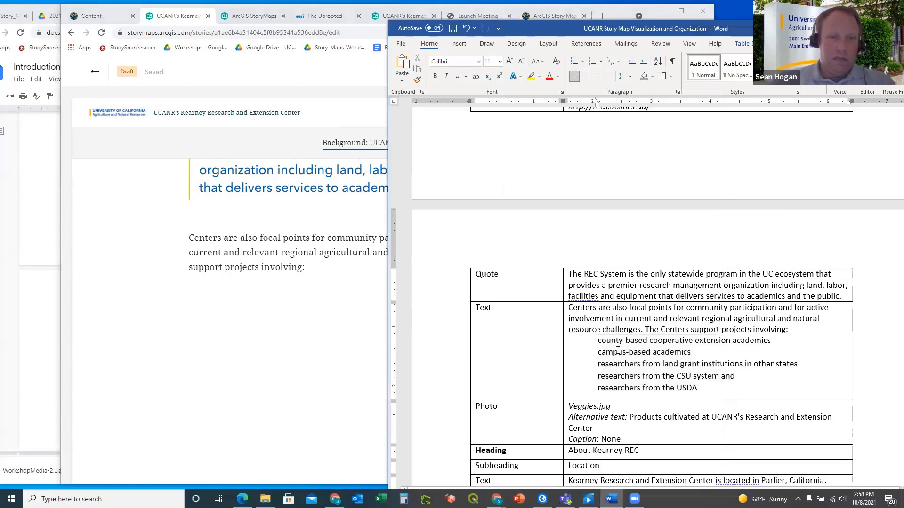
{"action": "left_click_drag", "start_coordinate": [597, 340], "coordinate": [774, 343]}
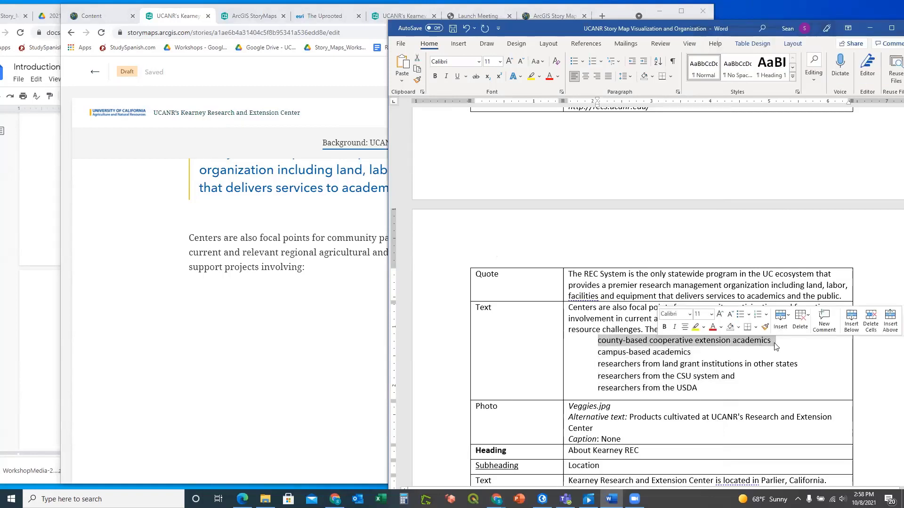
{"action": "left_click", "coordinate": [246, 306]}
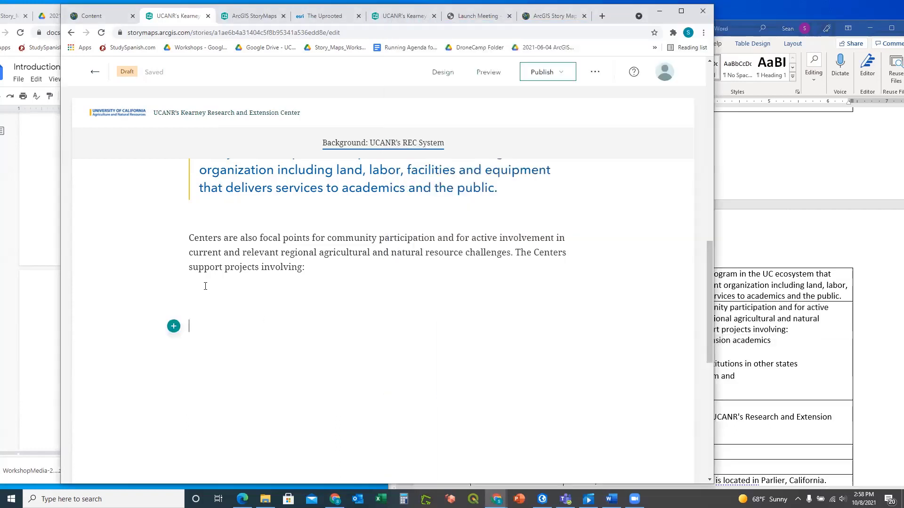
{"action": "left_click", "coordinate": [174, 297]}
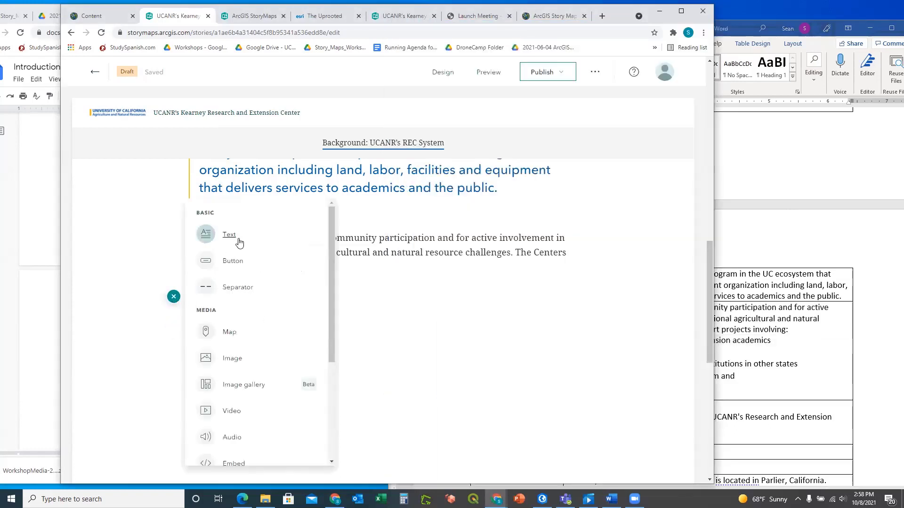
{"action": "left_click", "coordinate": [229, 235]}
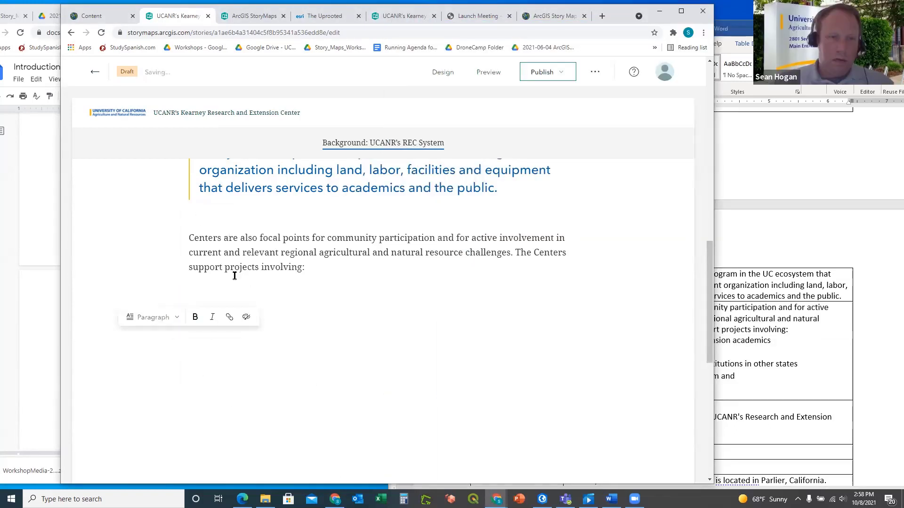
{"action": "left_click", "coordinate": [176, 319]}
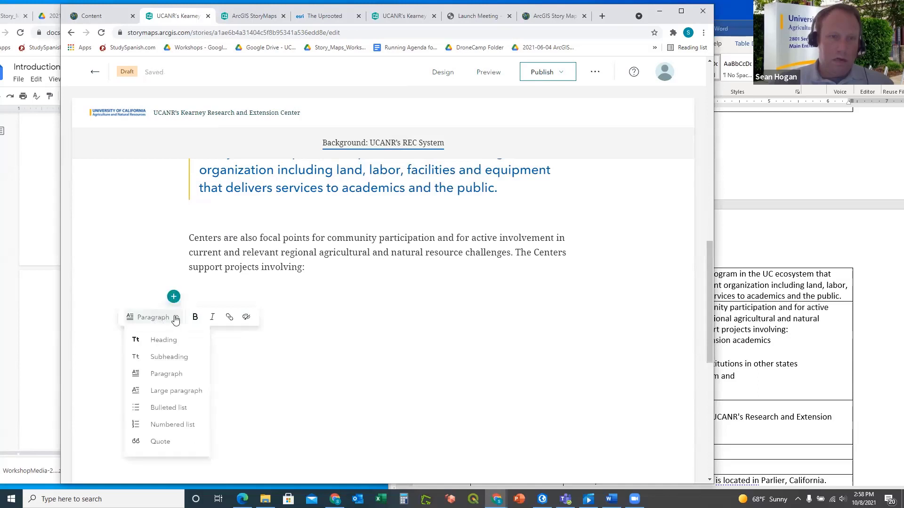
{"action": "left_click", "coordinate": [193, 298]}
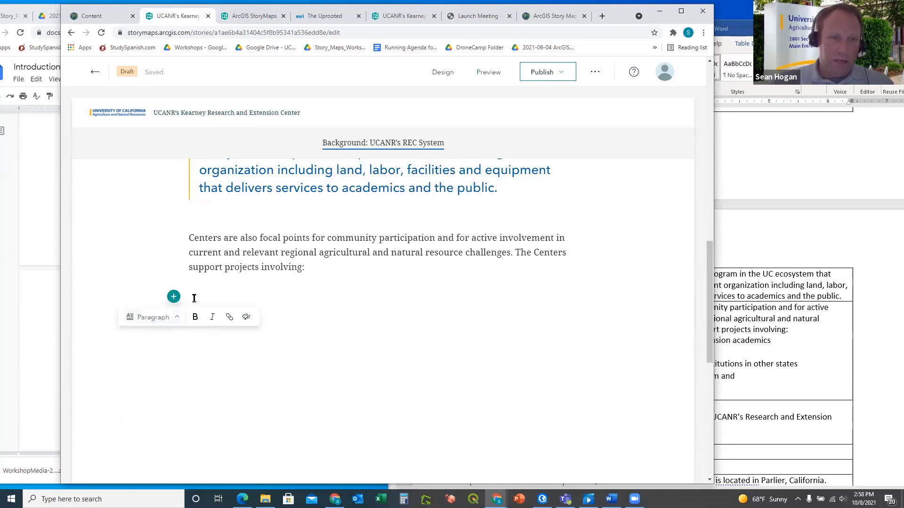
{"action": "key", "text": "ctrl+v"}
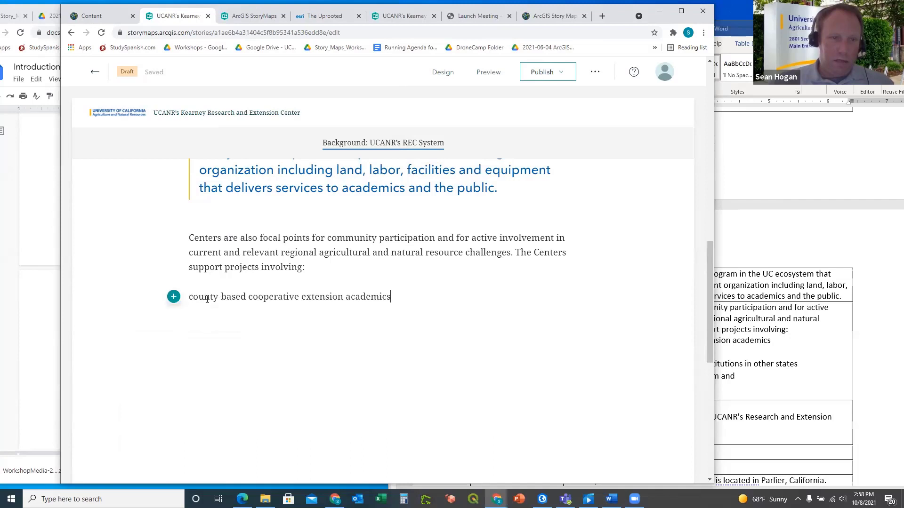
Format the pasted county-based line as a bulleted list item
{"action": "left_click_drag", "start_coordinate": [404, 297], "coordinate": [191, 291]}
{"action": "left_click", "coordinate": [272, 317]}
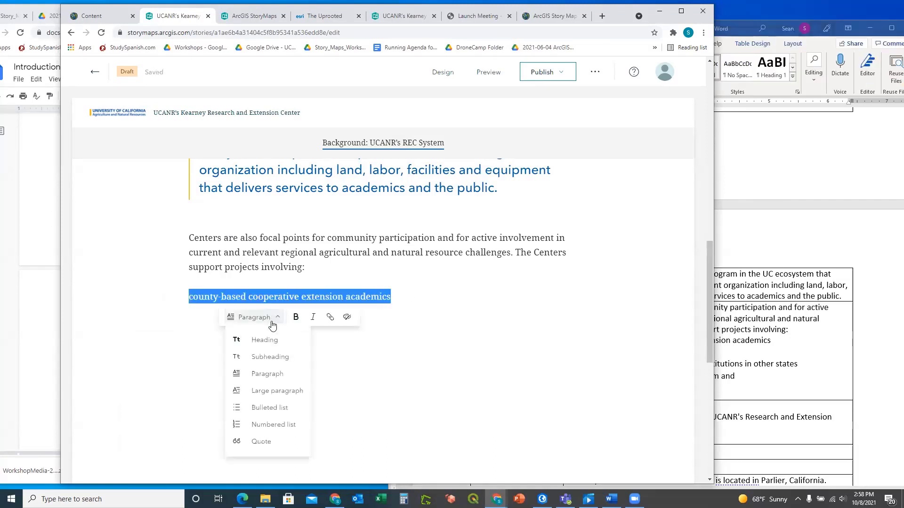
{"action": "left_click", "coordinate": [267, 409]}
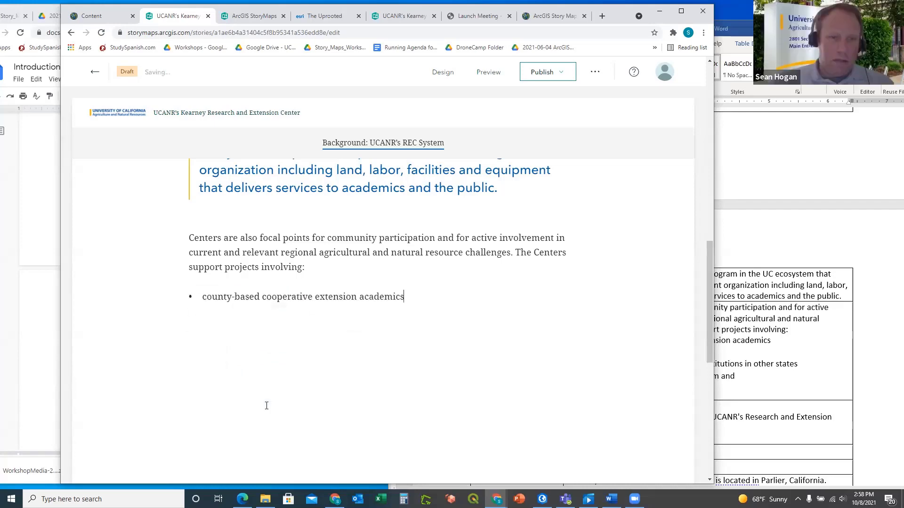
{"action": "left_click", "coordinate": [723, 347]}
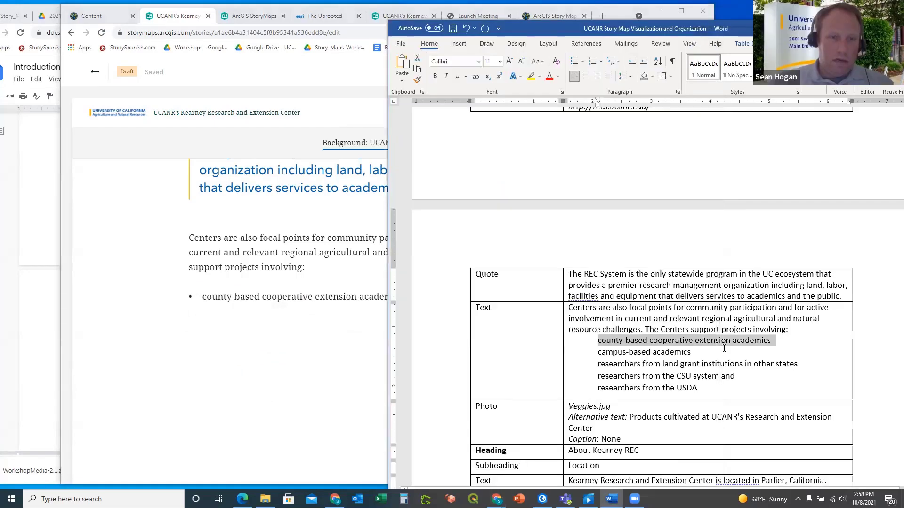
Add 'campus-based academics' as the second bullet
{"action": "triple_click", "coordinate": [648, 352]}
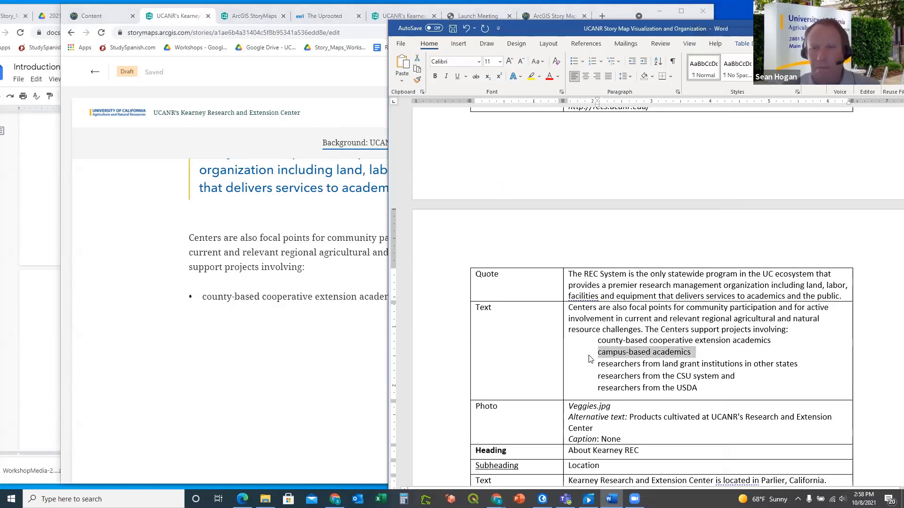
{"action": "left_click", "coordinate": [265, 315]}
{"action": "key", "text": "Return"}
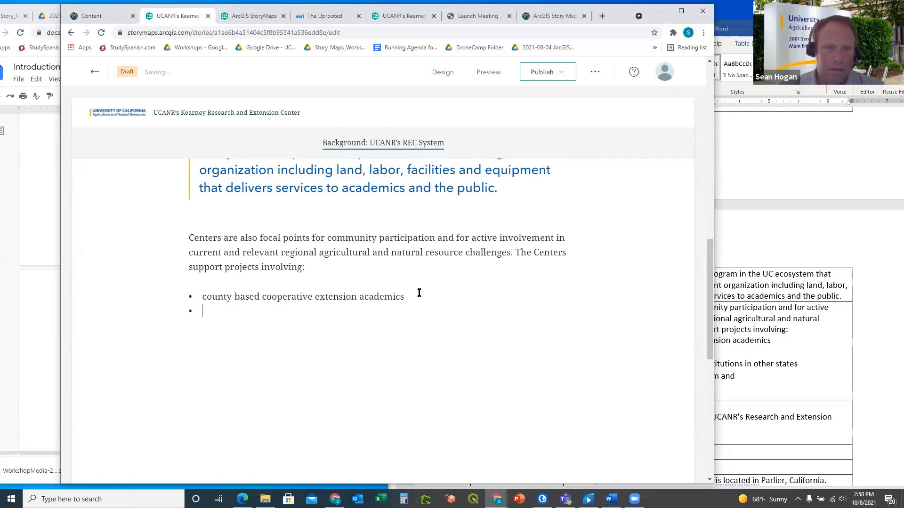
{"action": "key", "text": "ctrl+v"}
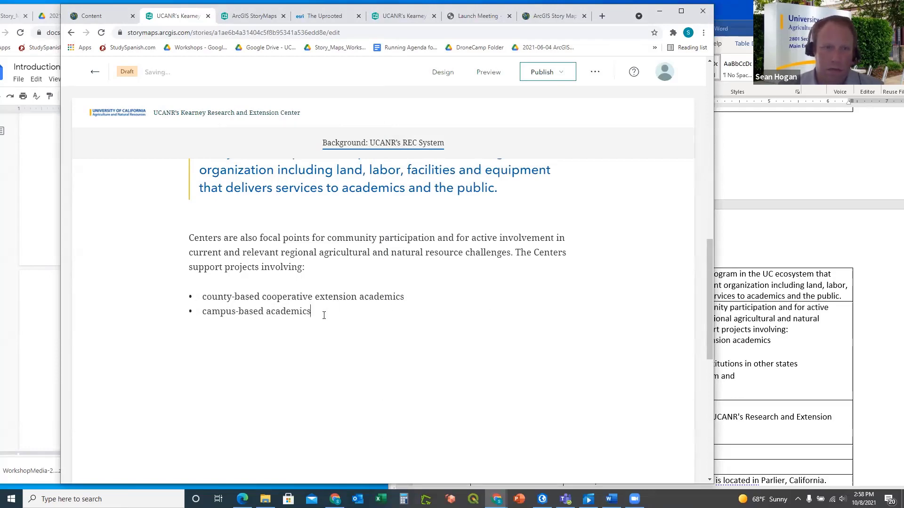
{"action": "key", "text": "Return"}
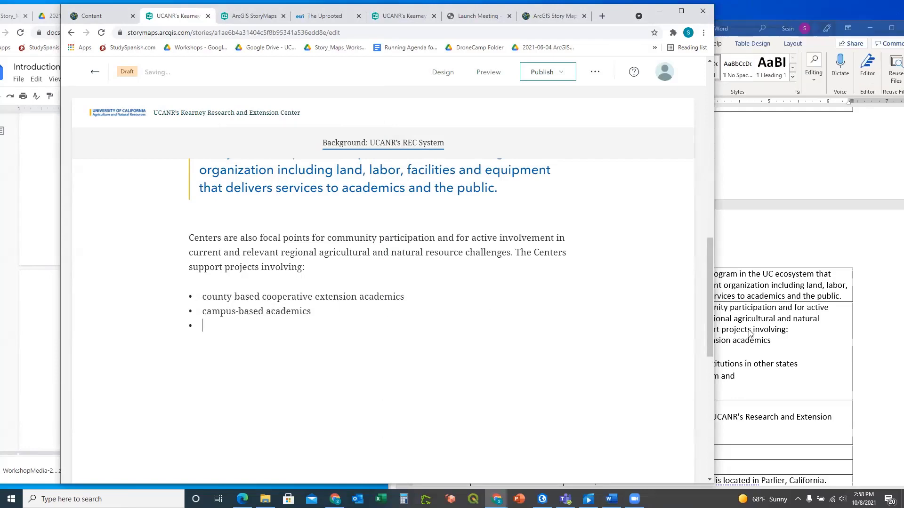
Copy the land grant institutions line from Word into the third bullet
{"action": "left_click", "coordinate": [752, 332]}
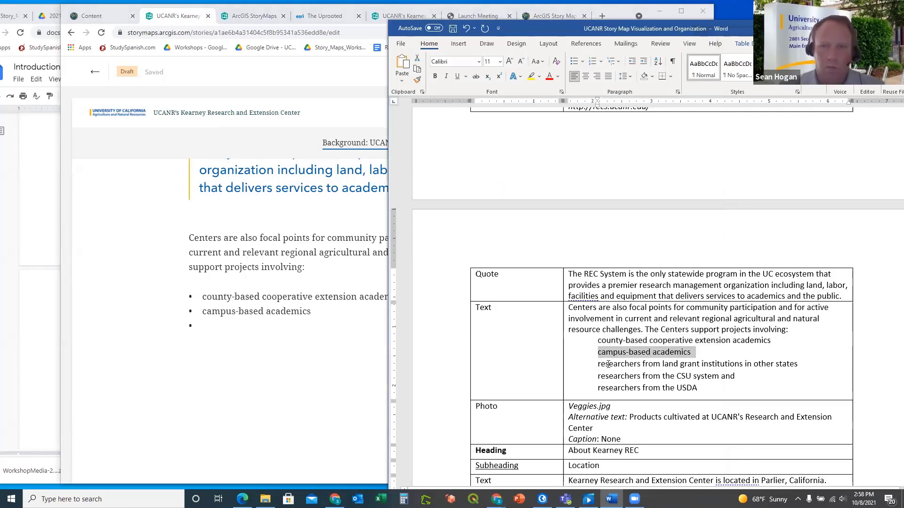
{"action": "left_click_drag", "start_coordinate": [599, 363], "coordinate": [766, 369]}
{"action": "left_click", "coordinate": [766, 368]}
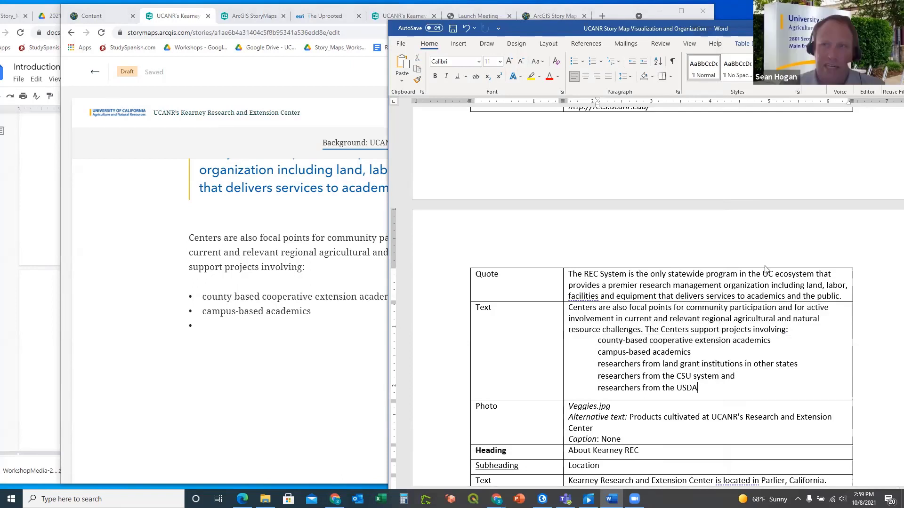
{"action": "left_click_drag", "start_coordinate": [598, 367], "coordinate": [799, 369]}
{"action": "key", "text": "ctrl+c"}
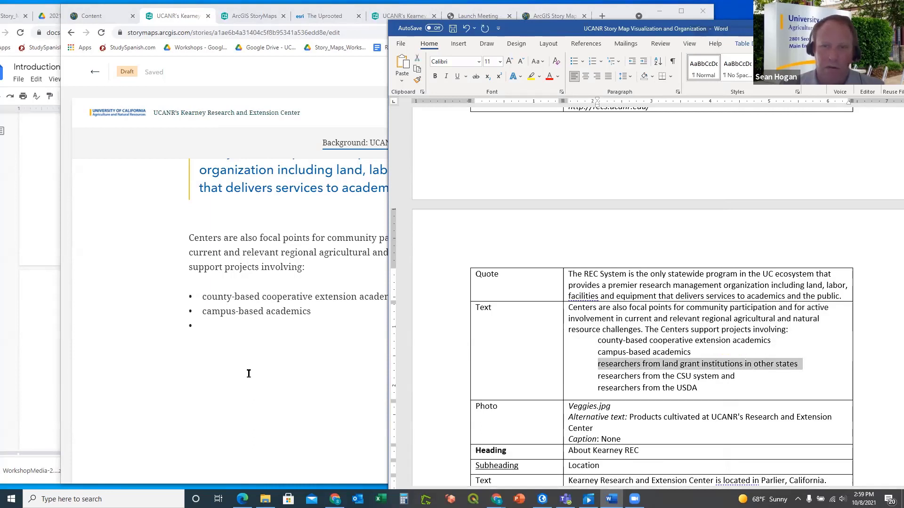
{"action": "left_click", "coordinate": [216, 327]}
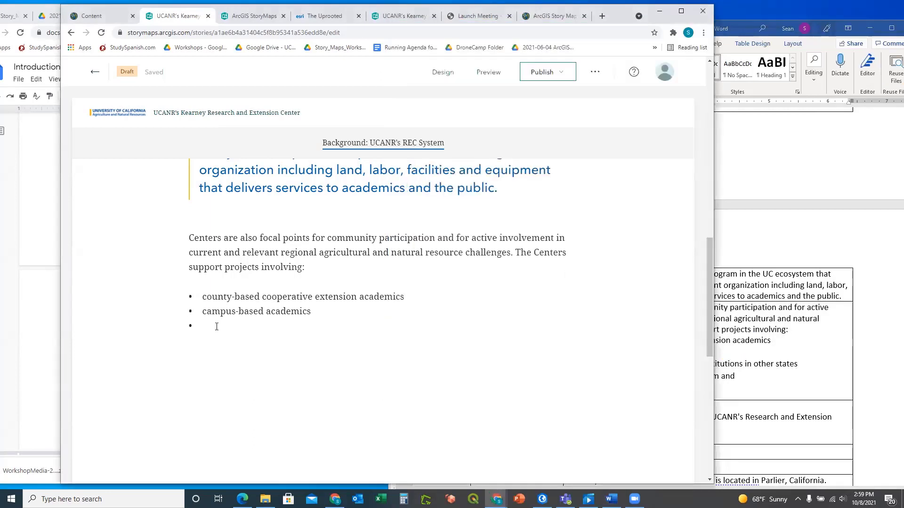
{"action": "key", "text": "ctrl+v"}
Copy the CSU system line from Word and add it as the fourth bullet
{"action": "left_click", "coordinate": [796, 362]}
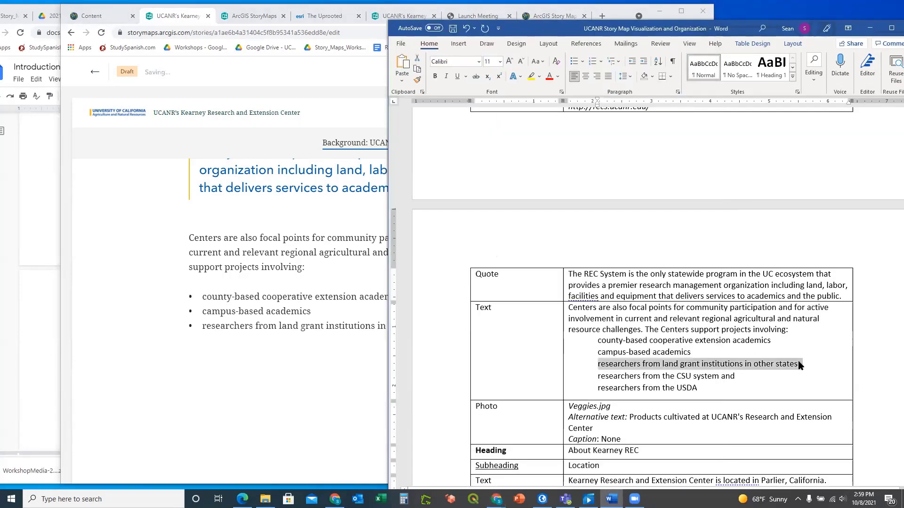
{"action": "left_click_drag", "start_coordinate": [598, 376], "coordinate": [739, 375]}
{"action": "key", "text": "ctrl+c"}
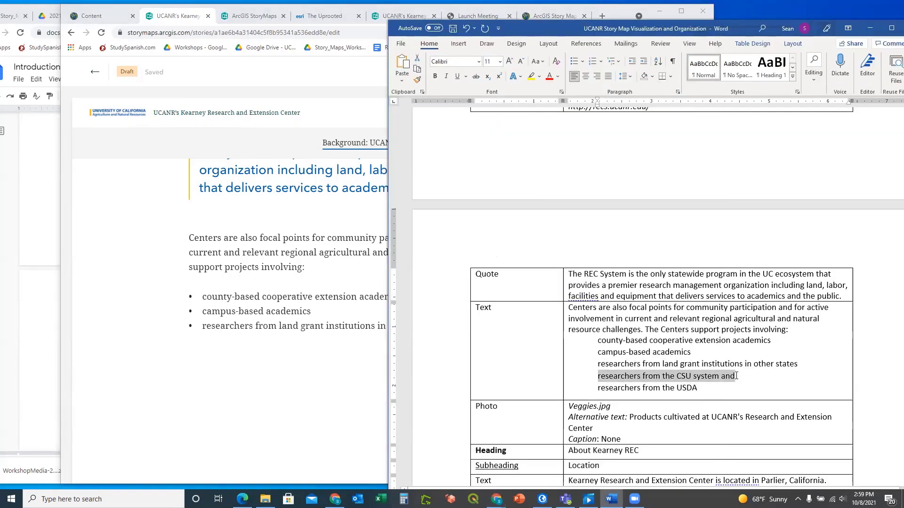
{"action": "left_click", "coordinate": [331, 364]}
{"action": "left_click", "coordinate": [454, 323]}
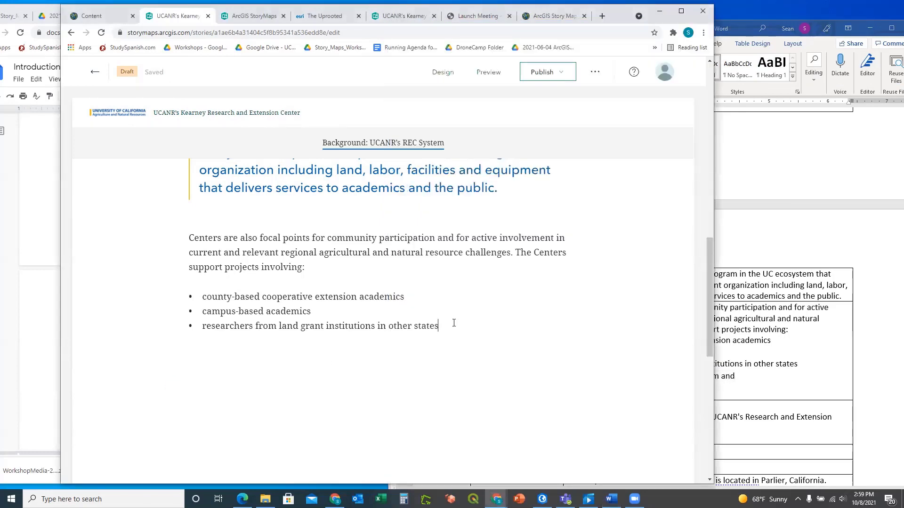
{"action": "key", "text": "ctrl+v"}
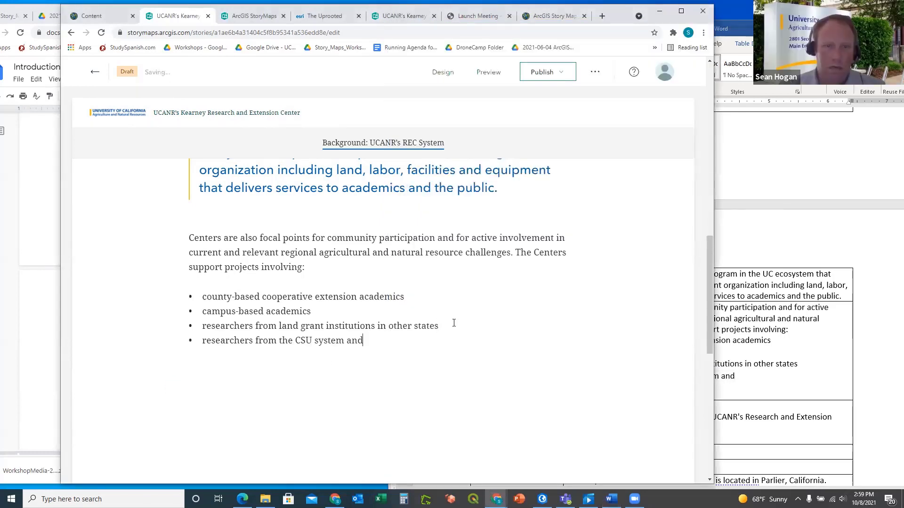
Add 'researchers from the USDA' from Word as the fifth and last bullet
{"action": "left_click", "coordinate": [809, 253]}
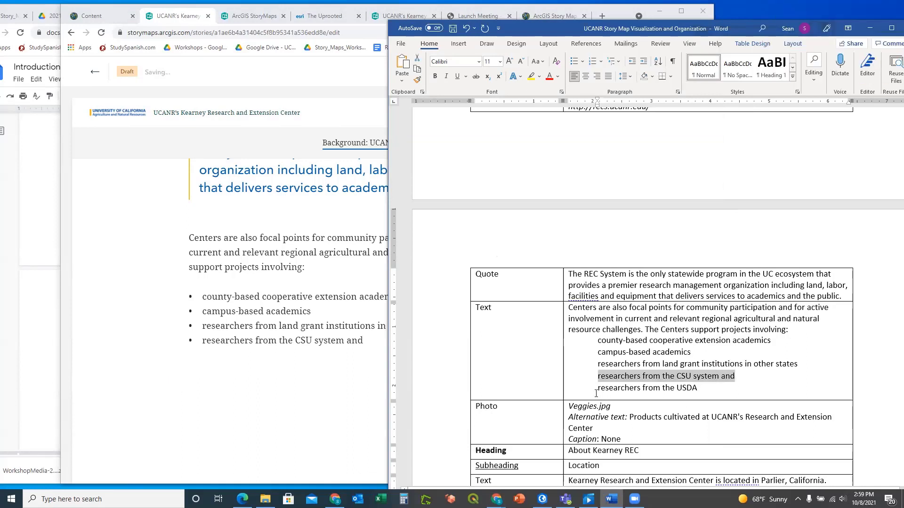
{"action": "left_click_drag", "start_coordinate": [598, 389], "coordinate": [698, 390]}
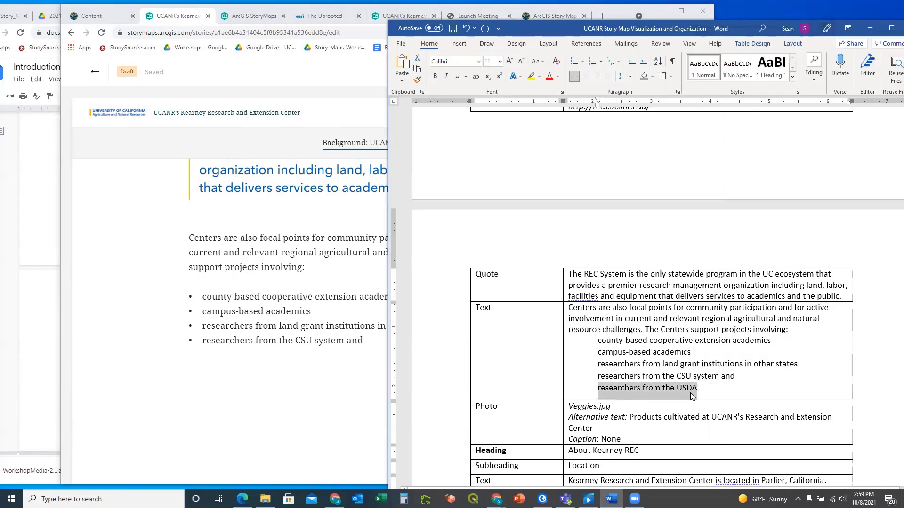
{"action": "left_click", "coordinate": [270, 365]}
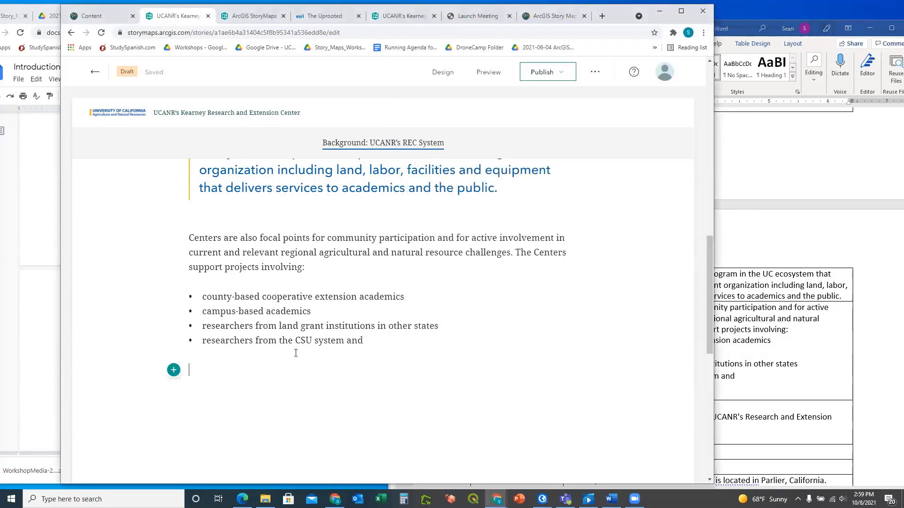
{"action": "left_click", "coordinate": [379, 339]}
{"action": "key", "text": "ctrl+v"}
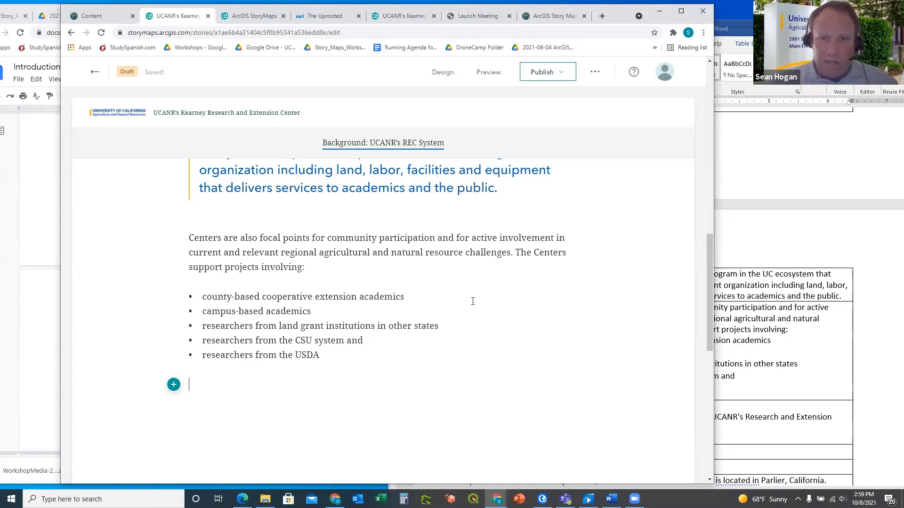
Undo the accidental changes to the Word outline list and return to the story
{"action": "left_click", "coordinate": [474, 331]}
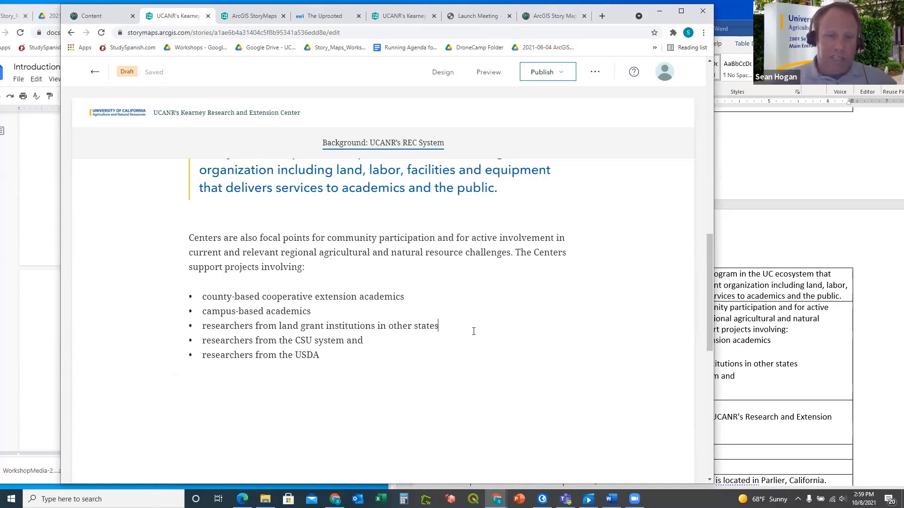
{"action": "left_click", "coordinate": [817, 376]}
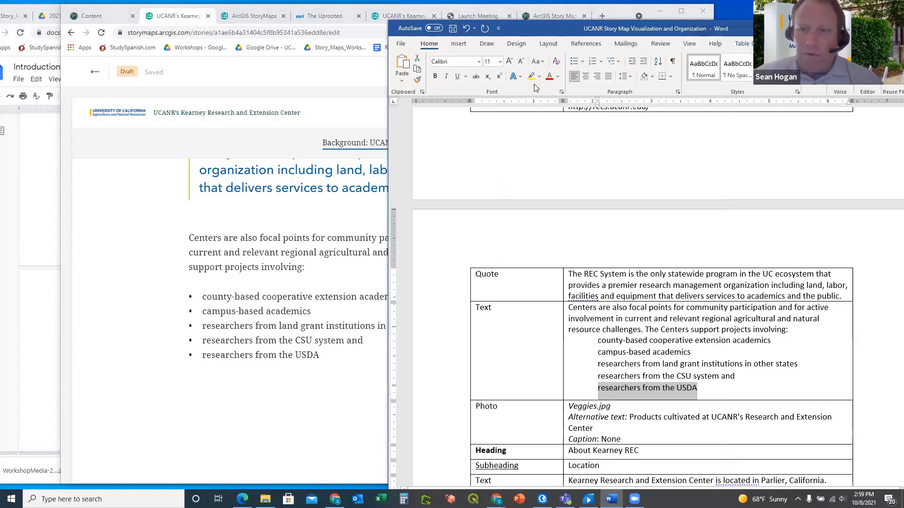
{"action": "left_click", "coordinate": [467, 28]}
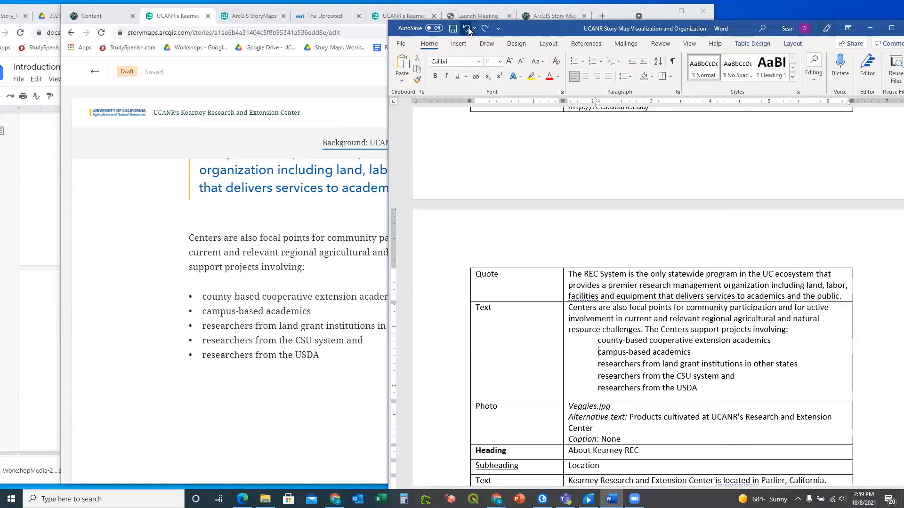
{"action": "left_click", "coordinate": [468, 29]}
{"action": "left_click", "coordinate": [467, 29]}
{"action": "left_click", "coordinate": [468, 30]}
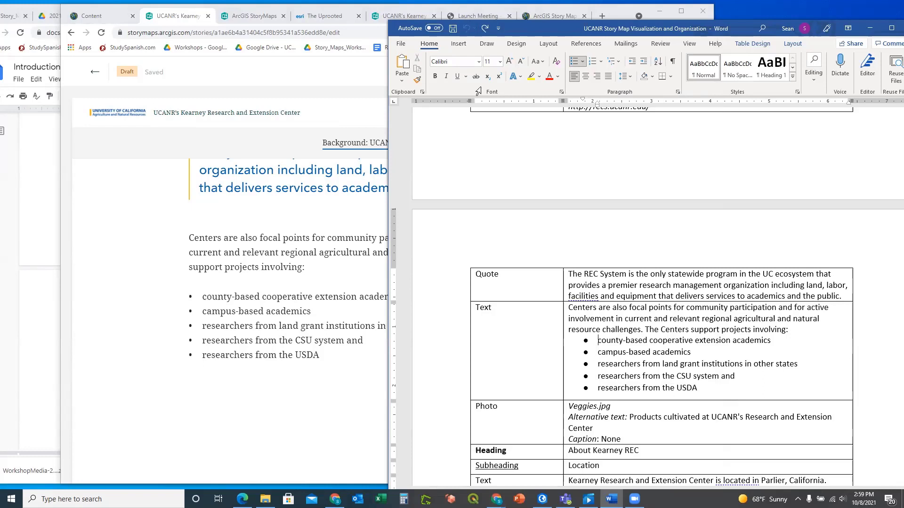
{"action": "left_click", "coordinate": [317, 365]}
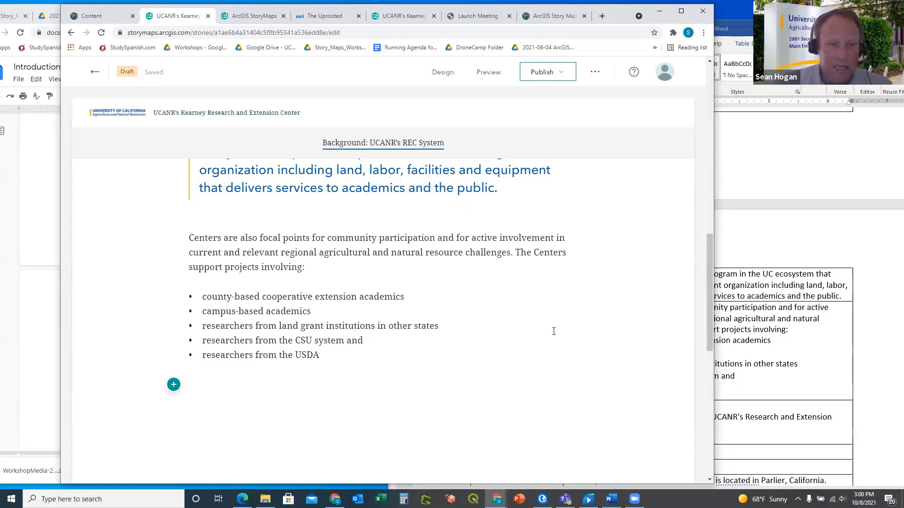
Check the exercise instructions and review the 'support projects involving' wording in the story
{"action": "left_click", "coordinate": [13, 224]}
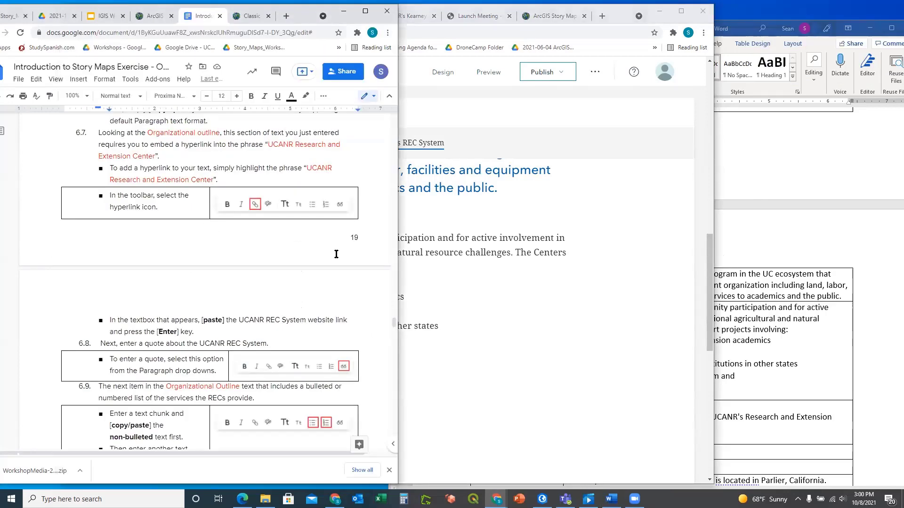
{"action": "left_click", "coordinate": [498, 298]}
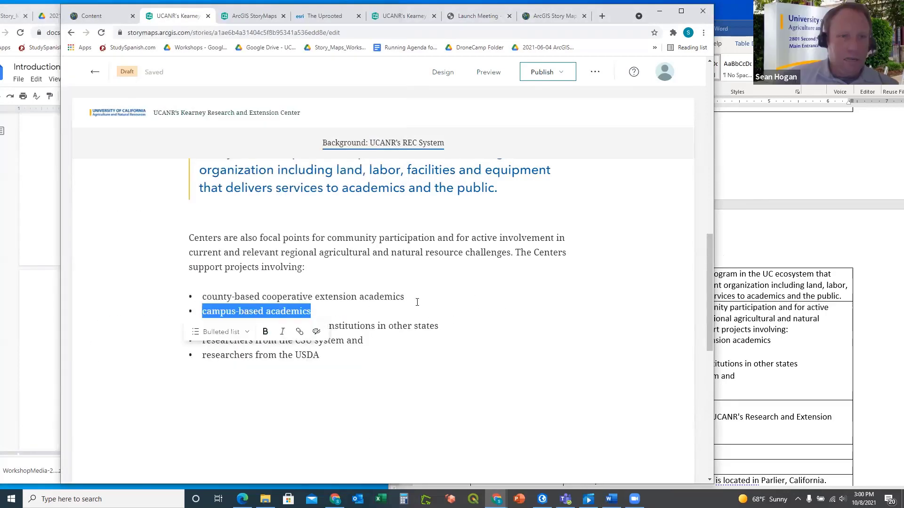
{"action": "left_click", "coordinate": [403, 297]}
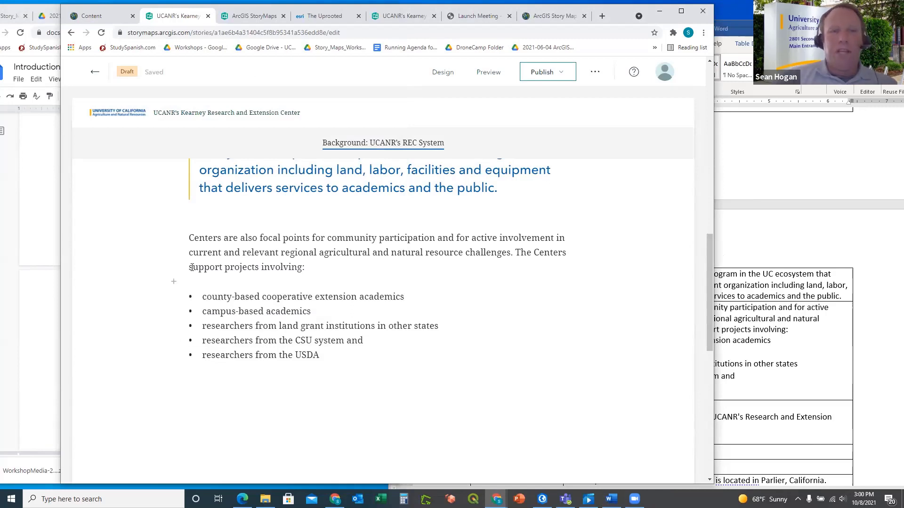
{"action": "left_click_drag", "start_coordinate": [190, 268], "coordinate": [304, 267]}
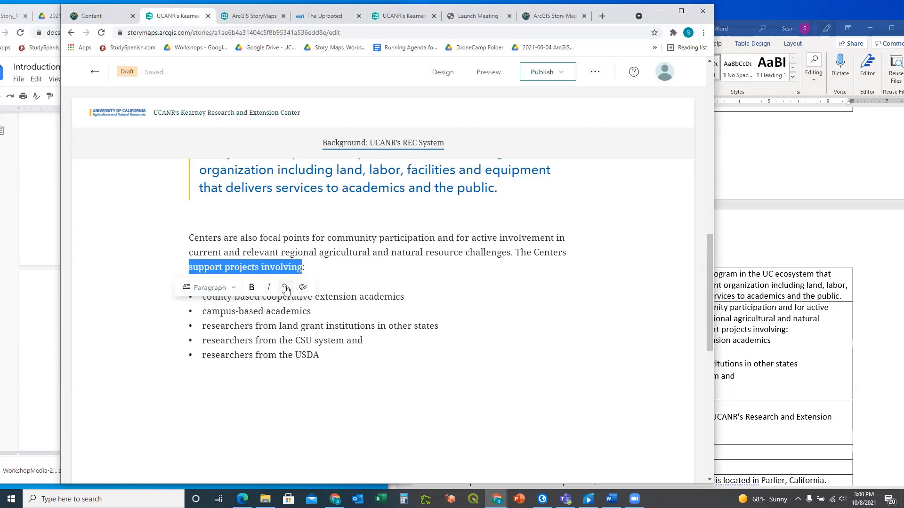
{"action": "left_click", "coordinate": [375, 284]}
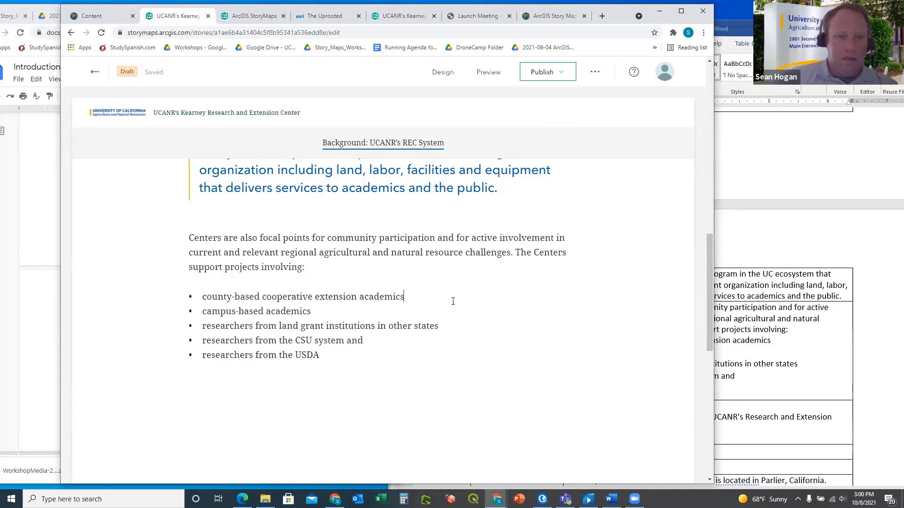
Remove the hyperlink from the italic Research and Extension Centers (RECs) line
{"action": "scroll", "coordinate": [453, 302], "scroll_direction": "up", "scroll_amount": 5}
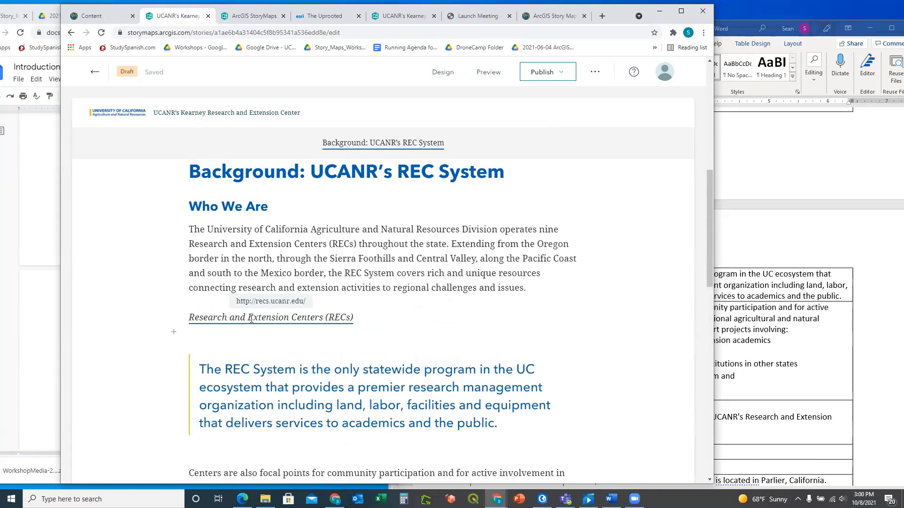
{"action": "left_click_drag", "start_coordinate": [353, 318], "coordinate": [188, 319]}
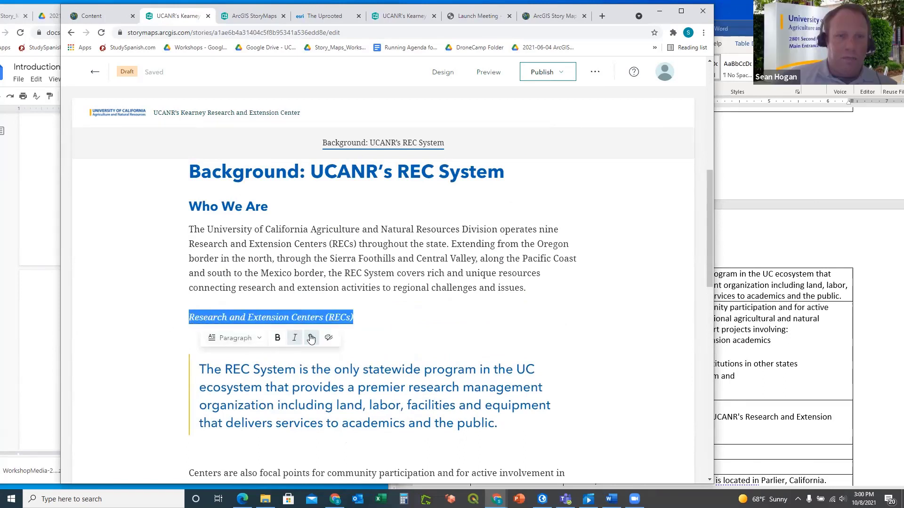
{"action": "left_click", "coordinate": [454, 343]}
{"action": "scroll", "coordinate": [518, 342], "scroll_direction": "down", "scroll_amount": 4}
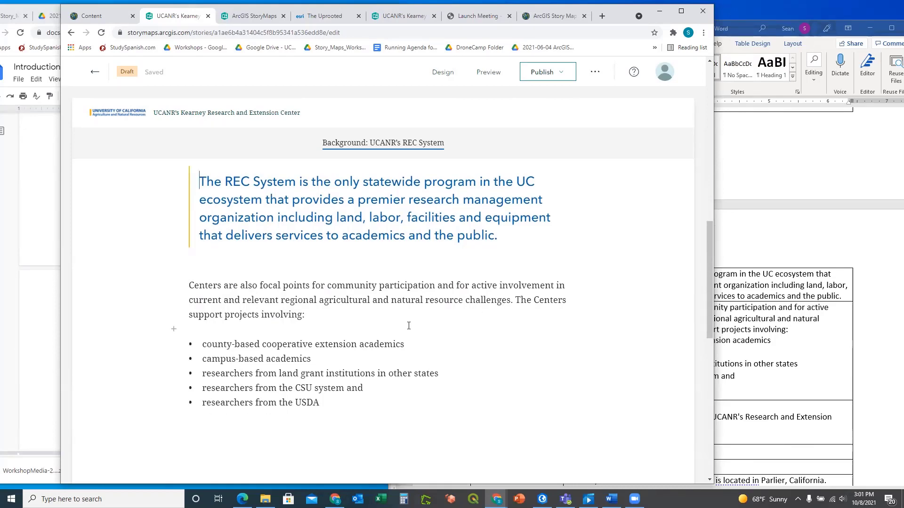
{"action": "scroll", "coordinate": [414, 322], "scroll_direction": "up", "scroll_amount": 3}
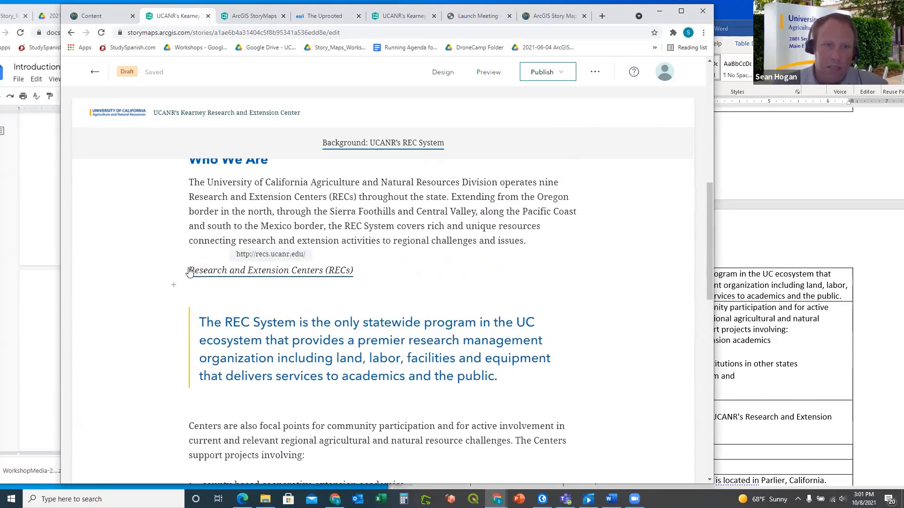
{"action": "triple_click", "coordinate": [206, 272]}
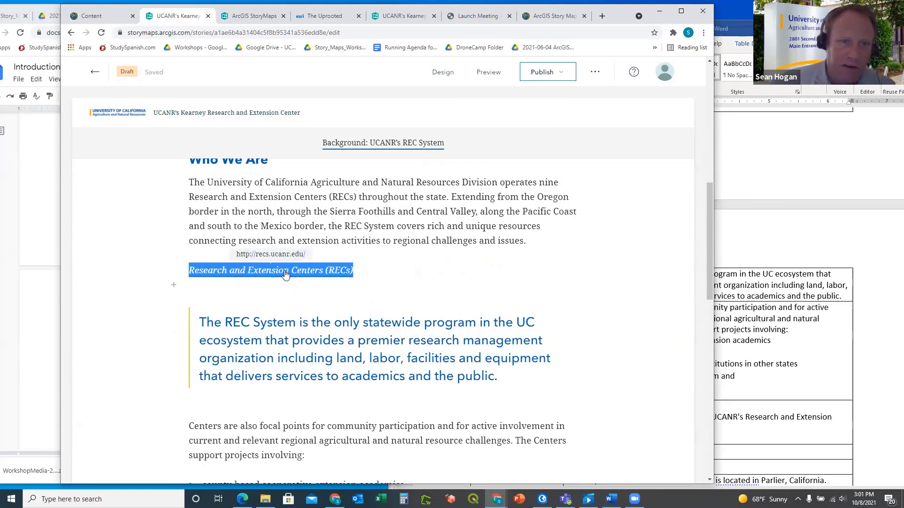
{"action": "left_click", "coordinate": [454, 301]}
{"action": "left_click_drag", "start_coordinate": [365, 277], "coordinate": [190, 268]}
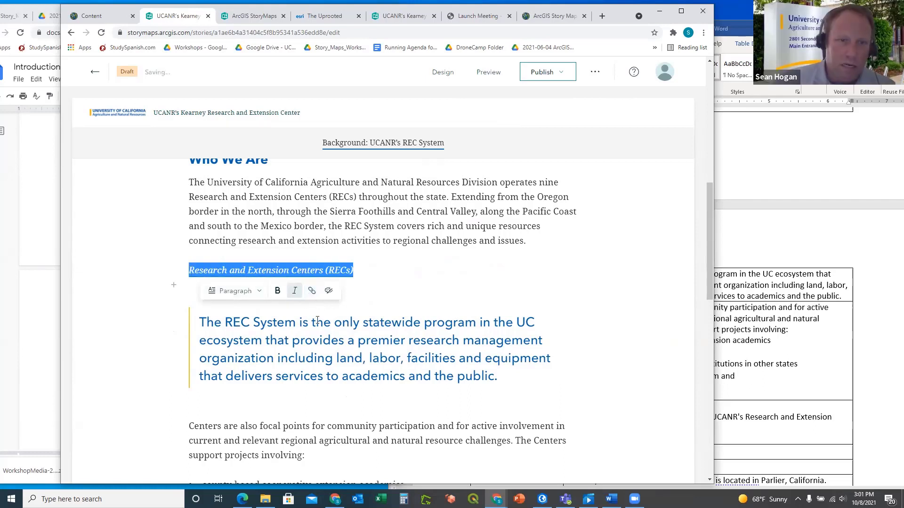
{"action": "left_click", "coordinate": [312, 291]}
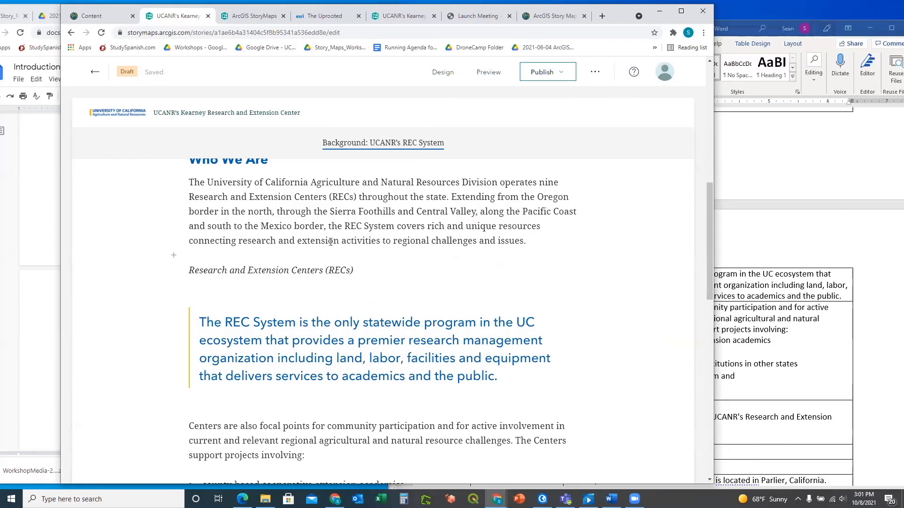
{"action": "scroll", "coordinate": [418, 262], "scroll_direction": "down", "scroll_amount": 1}
{"action": "scroll", "coordinate": [419, 262], "scroll_direction": "down", "scroll_amount": 1}
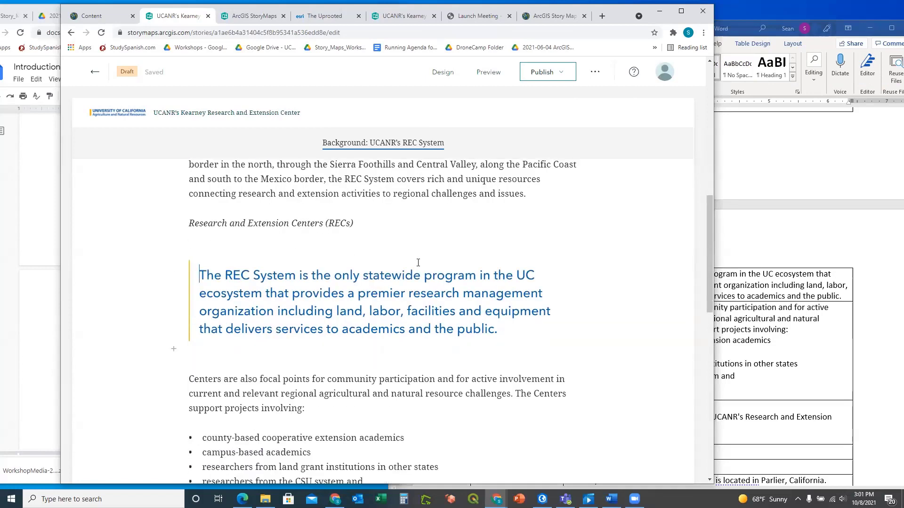
{"action": "left_click", "coordinate": [29, 228]}
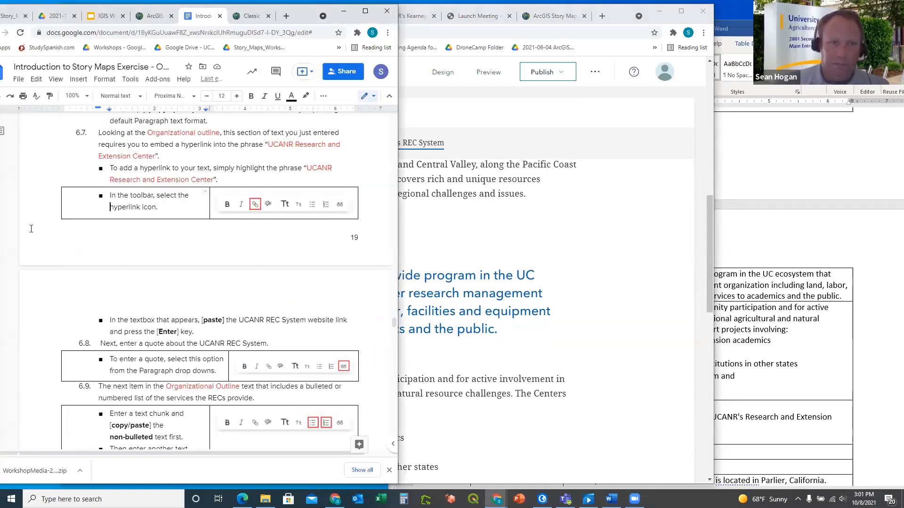
{"action": "left_click", "coordinate": [581, 270]}
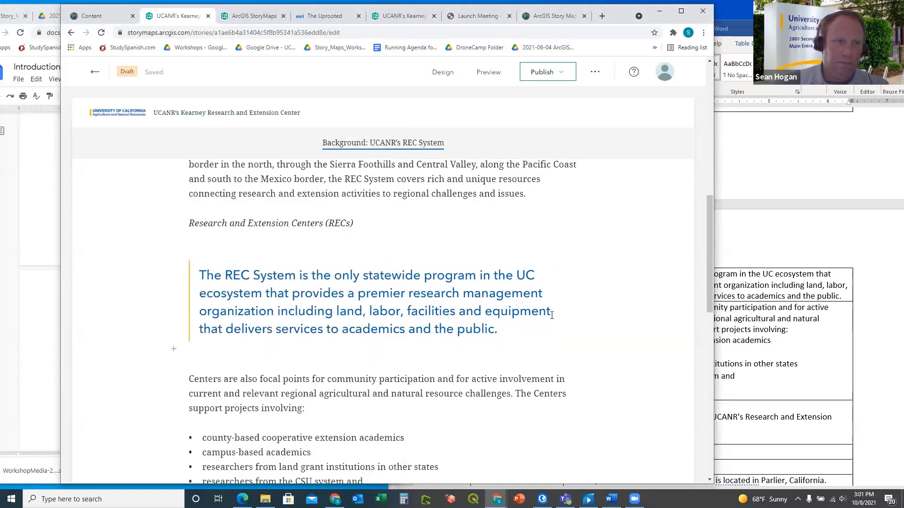
{"action": "scroll", "coordinate": [551, 316], "scroll_direction": "down", "scroll_amount": 4}
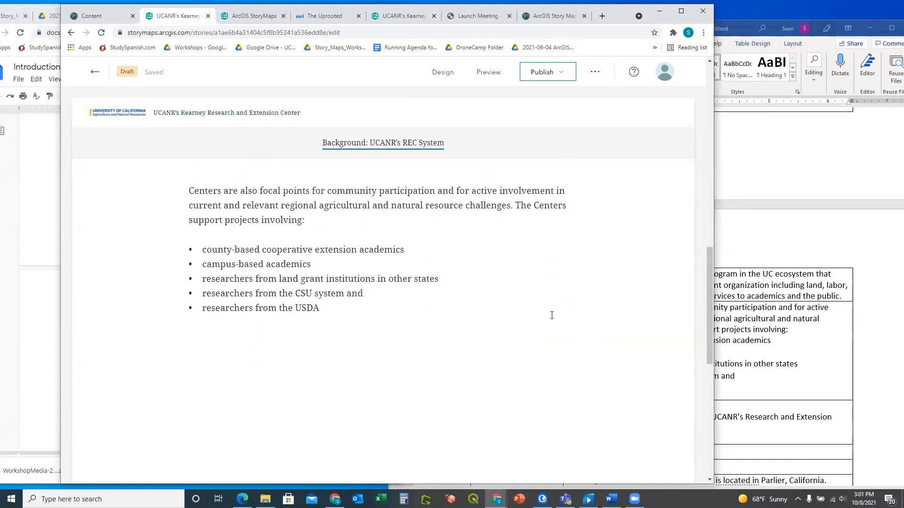
{"action": "scroll", "coordinate": [552, 315], "scroll_direction": "up", "scroll_amount": 5}
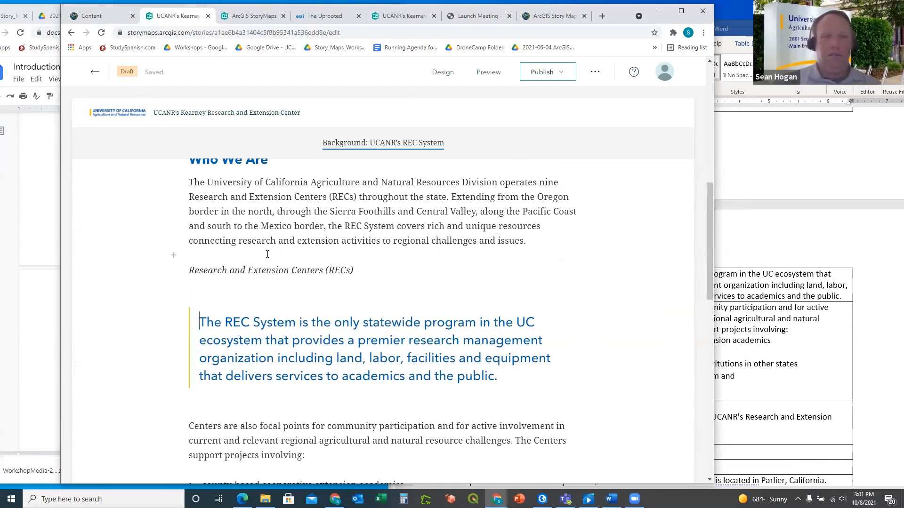
{"action": "left_click", "coordinate": [48, 246]}
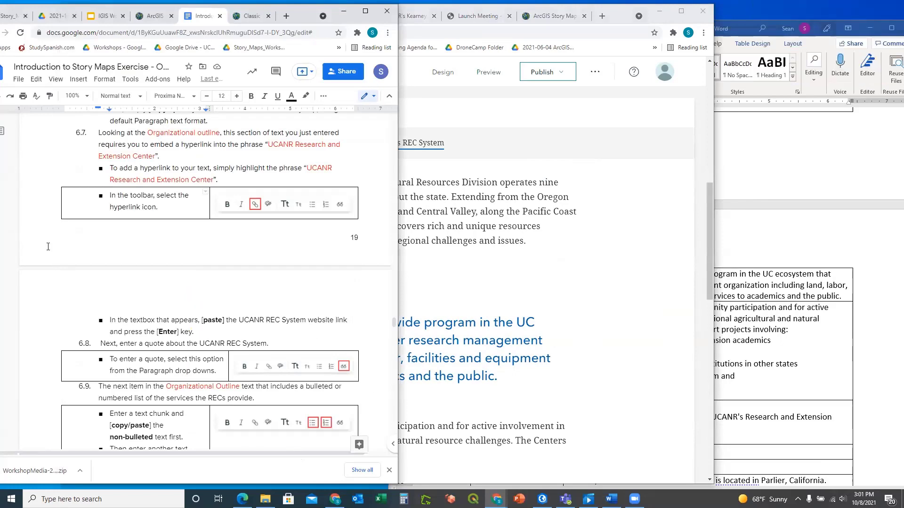
{"action": "scroll", "coordinate": [182, 258], "scroll_direction": "up", "scroll_amount": 2}
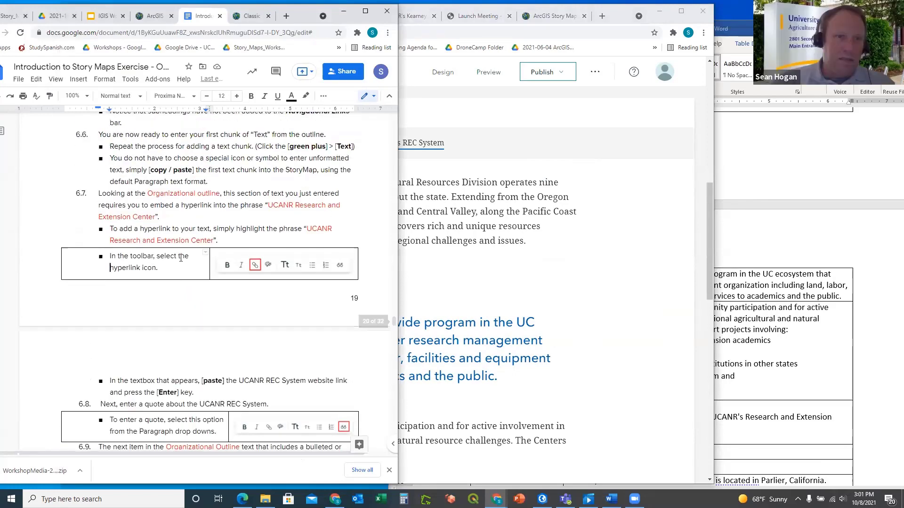
{"action": "scroll", "coordinate": [180, 258], "scroll_direction": "up", "scroll_amount": 1}
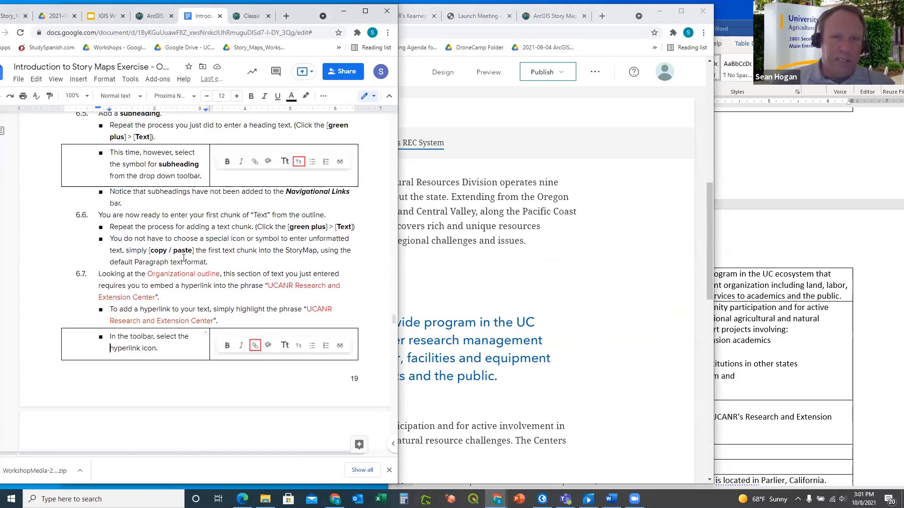
{"action": "scroll", "coordinate": [184, 258], "scroll_direction": "up", "scroll_amount": 5}
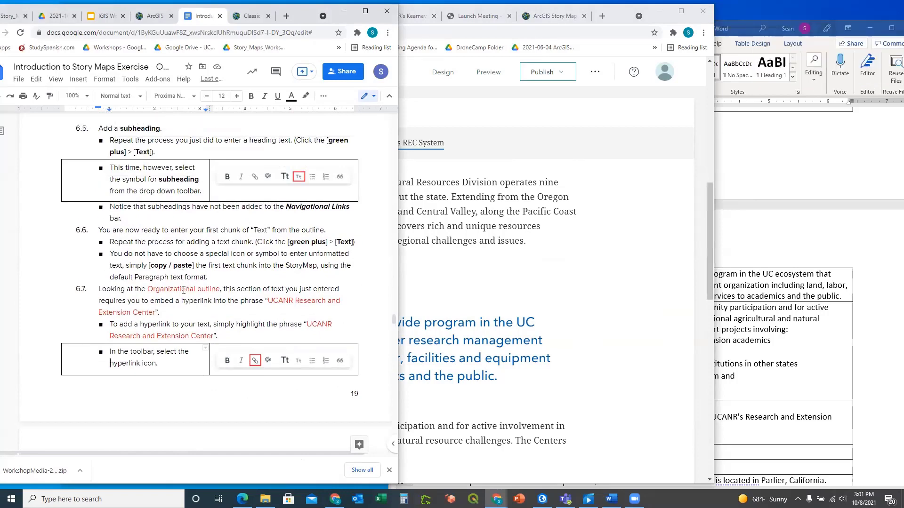
{"action": "scroll", "coordinate": [183, 289], "scroll_direction": "up", "scroll_amount": 1}
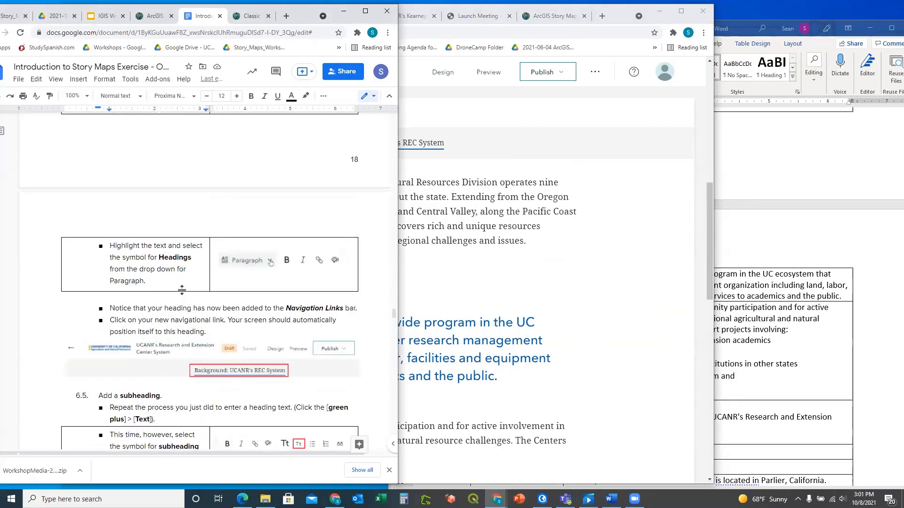
{"action": "scroll", "coordinate": [183, 289], "scroll_direction": "up", "scroll_amount": 4}
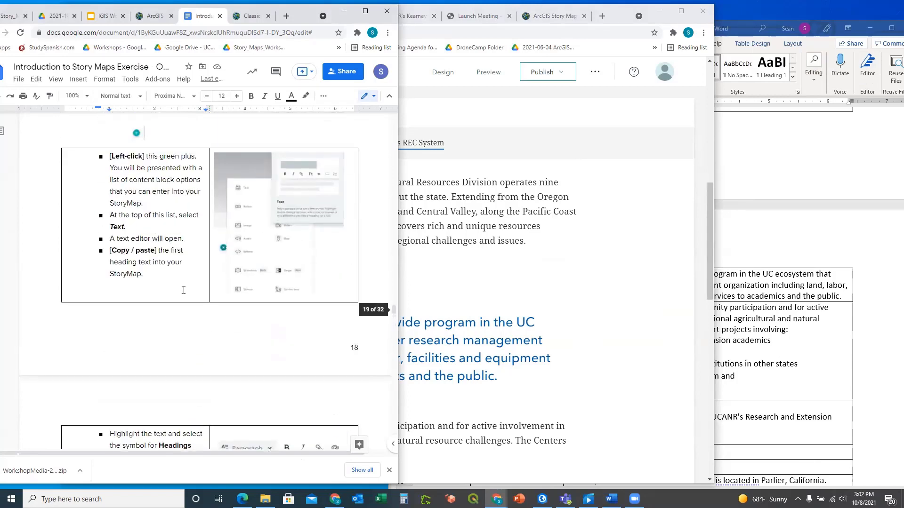
{"action": "scroll", "coordinate": [184, 290], "scroll_direction": "up", "scroll_amount": 5}
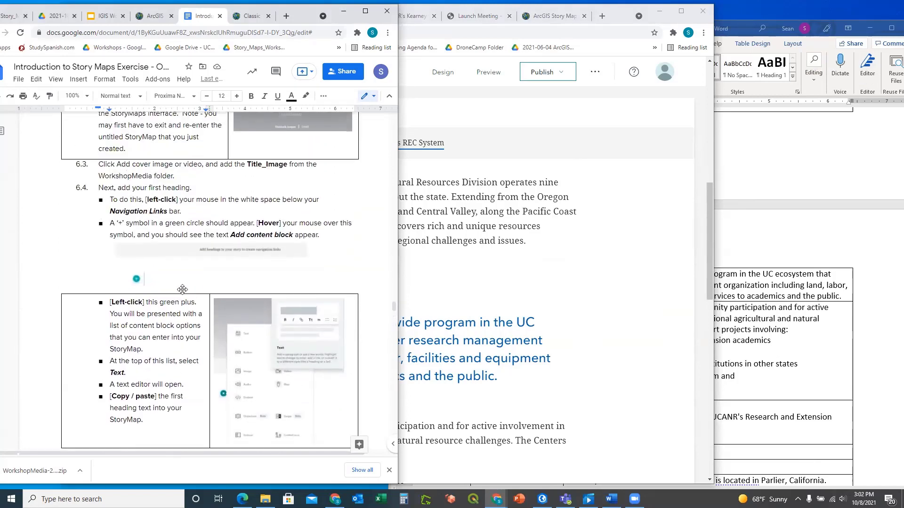
{"action": "scroll", "coordinate": [184, 290], "scroll_direction": "up", "scroll_amount": 4}
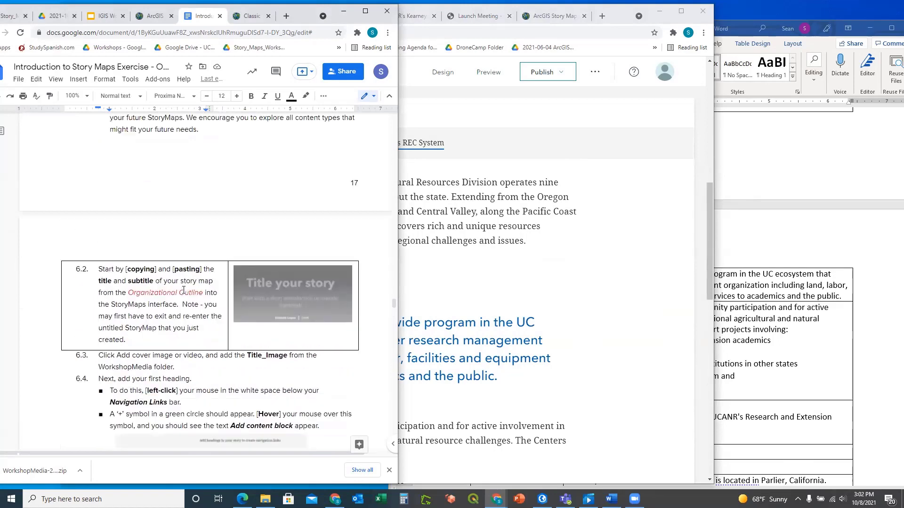
{"action": "left_click", "coordinate": [585, 330]}
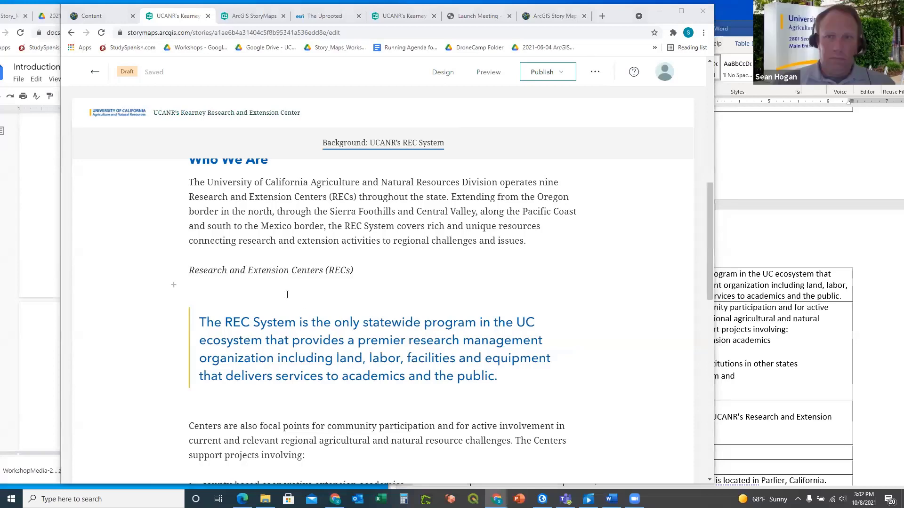
{"action": "left_click", "coordinate": [174, 284]}
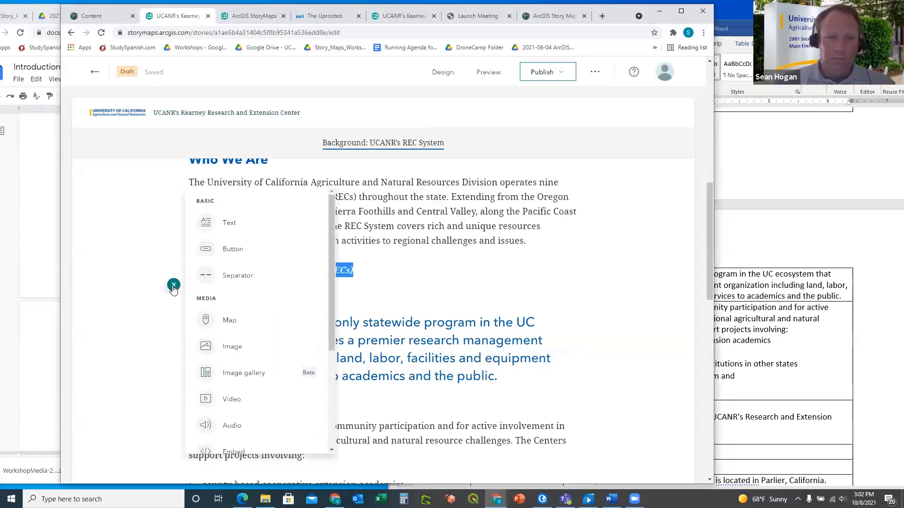
{"action": "left_click", "coordinate": [228, 224]}
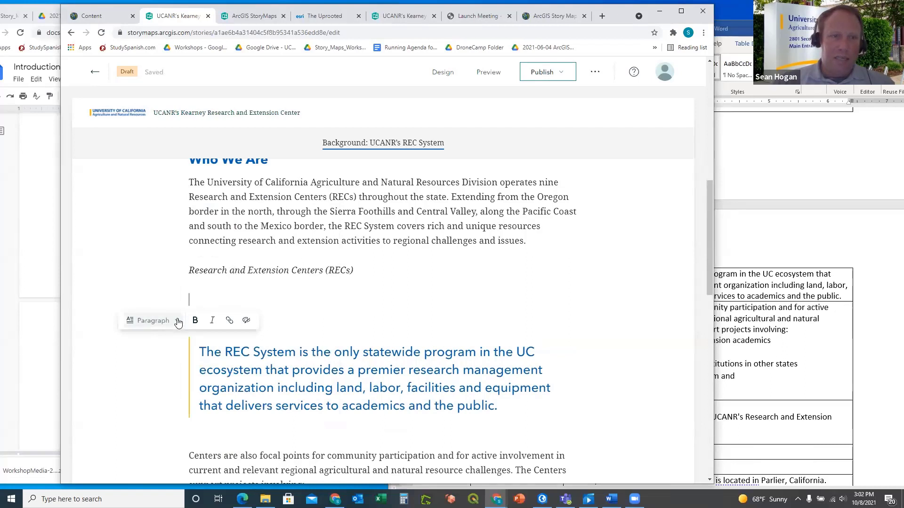
{"action": "left_click", "coordinate": [178, 322]}
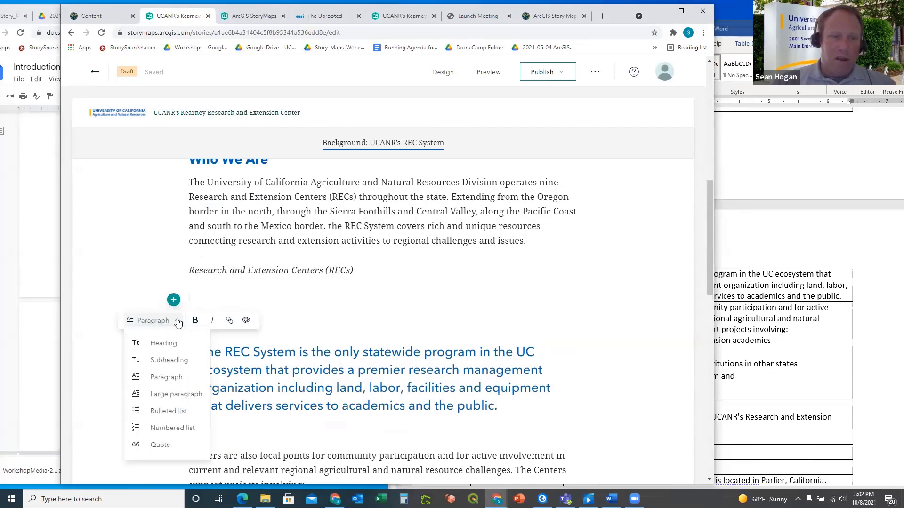
{"action": "left_click", "coordinate": [163, 447]}
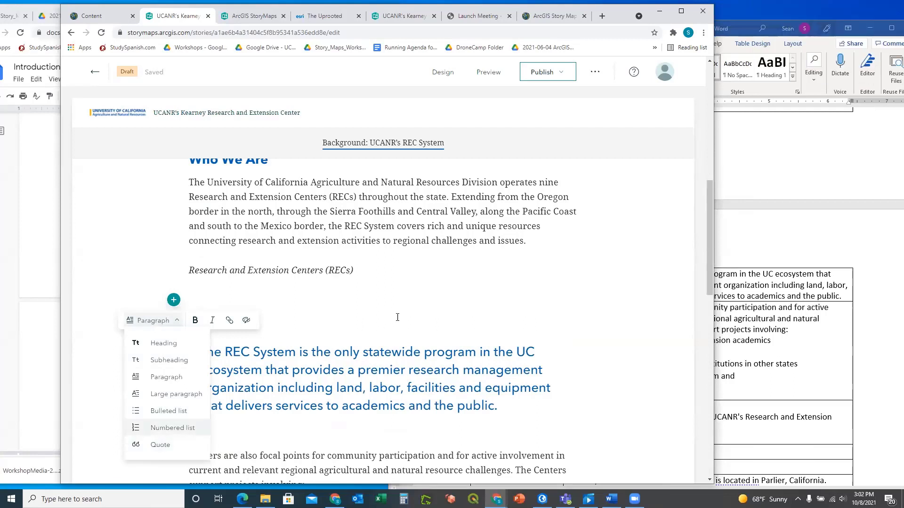
{"action": "left_click", "coordinate": [238, 292]}
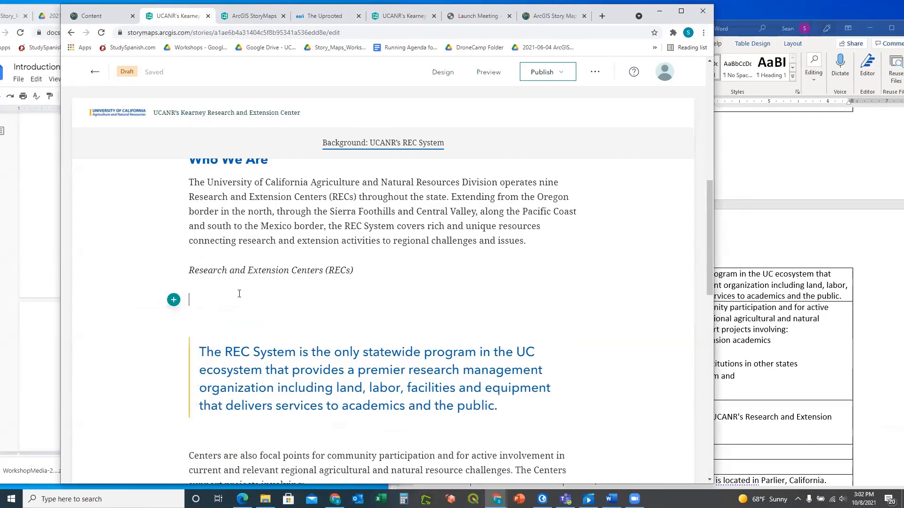
{"action": "key", "text": "BackSpace"}
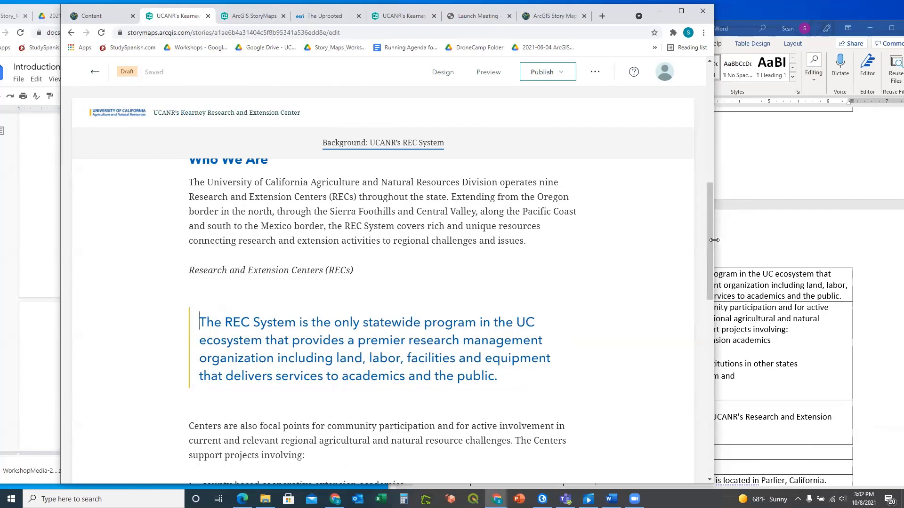
{"action": "left_click_drag", "start_coordinate": [709, 241], "coordinate": [706, 294]}
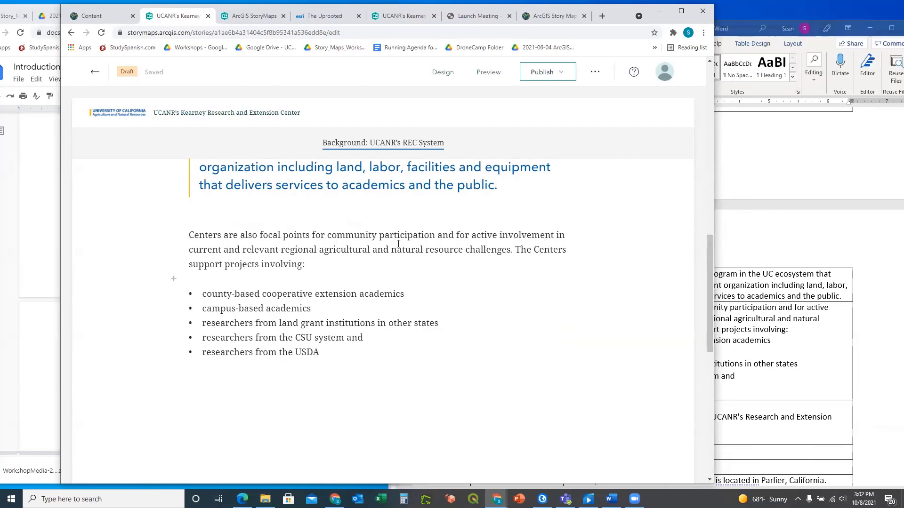
{"action": "scroll", "coordinate": [400, 240], "scroll_direction": "up", "scroll_amount": 2}
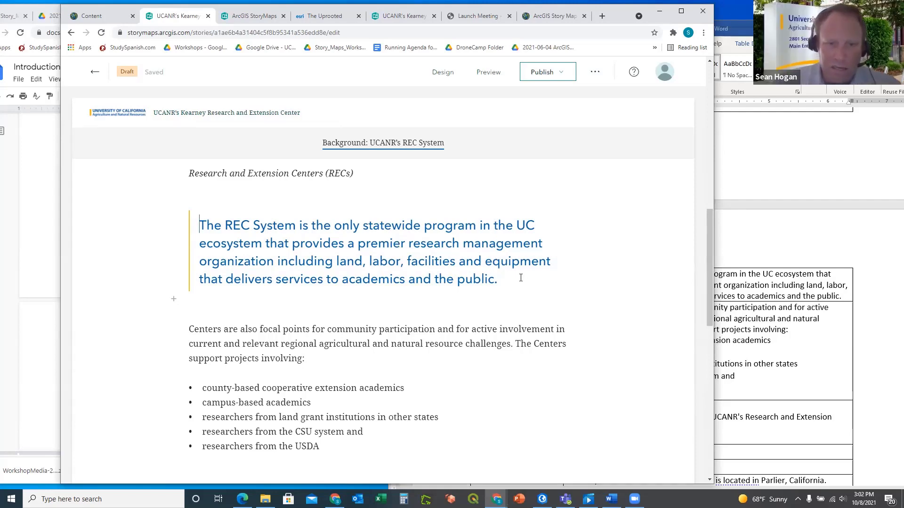
{"action": "scroll", "coordinate": [535, 312], "scroll_direction": "down", "scroll_amount": 3}
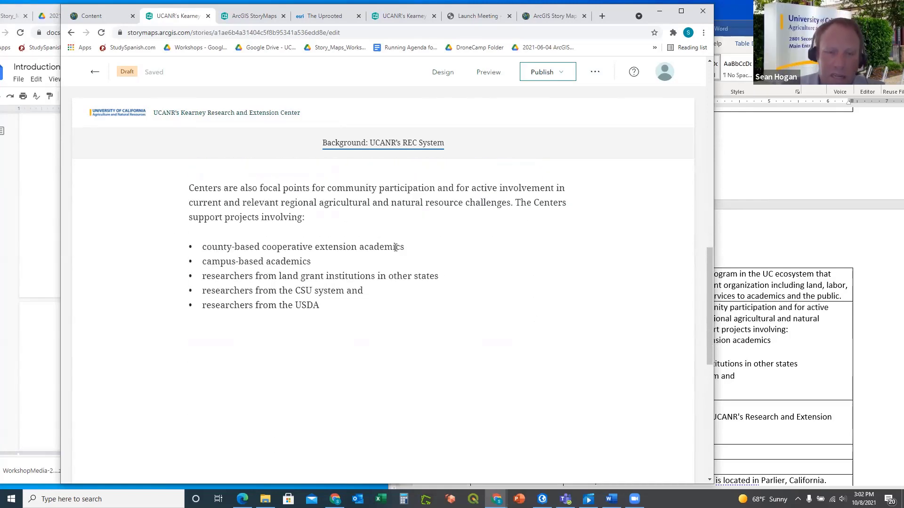
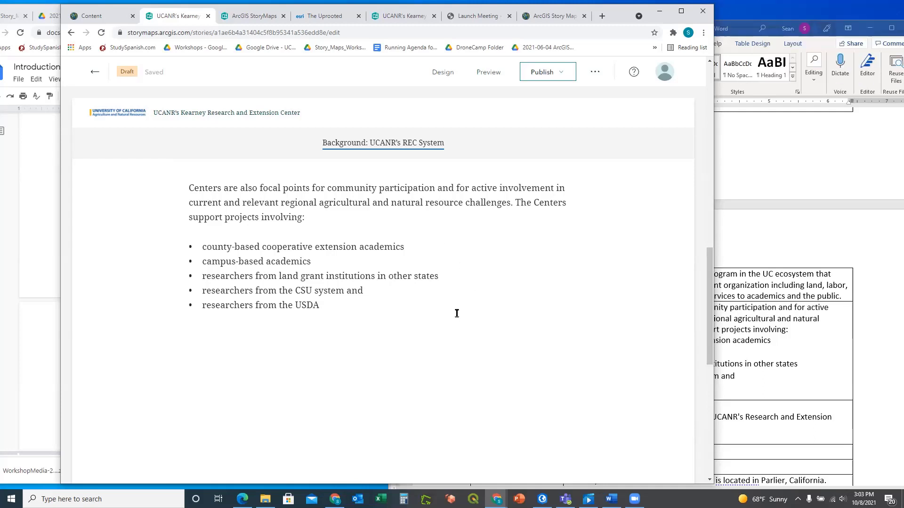
Start an empty block below the USDA bullet and scroll the Word outline table into view
{"action": "left_click", "coordinate": [387, 329]}
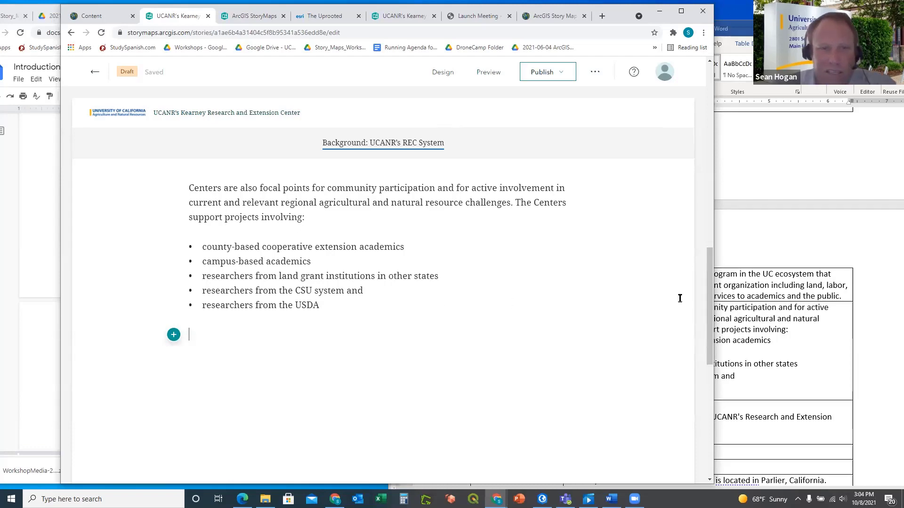
{"action": "left_click", "coordinate": [738, 257]}
{"action": "scroll", "coordinate": [624, 254], "scroll_direction": "down", "scroll_amount": 4}
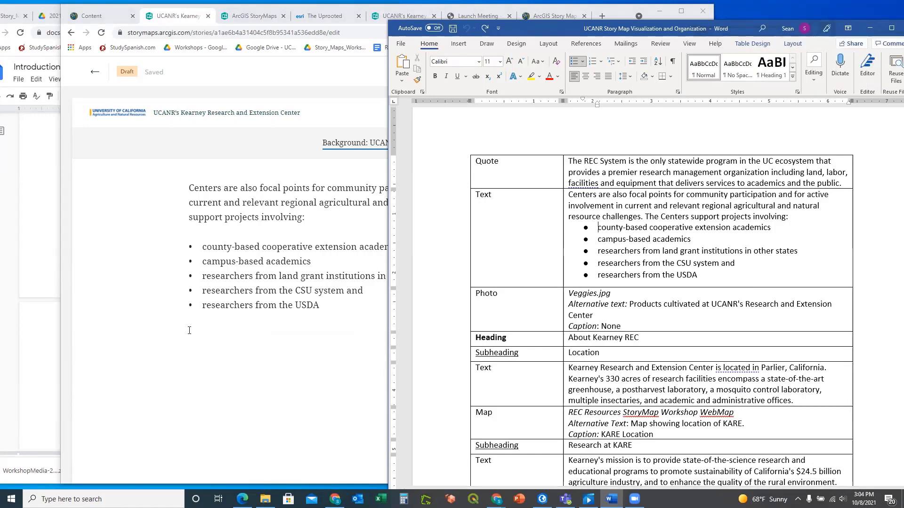
Read through exercise steps 6.3–6.10 down to section 7.0, Embedding Media and Presentations
{"action": "left_click", "coordinate": [46, 392]}
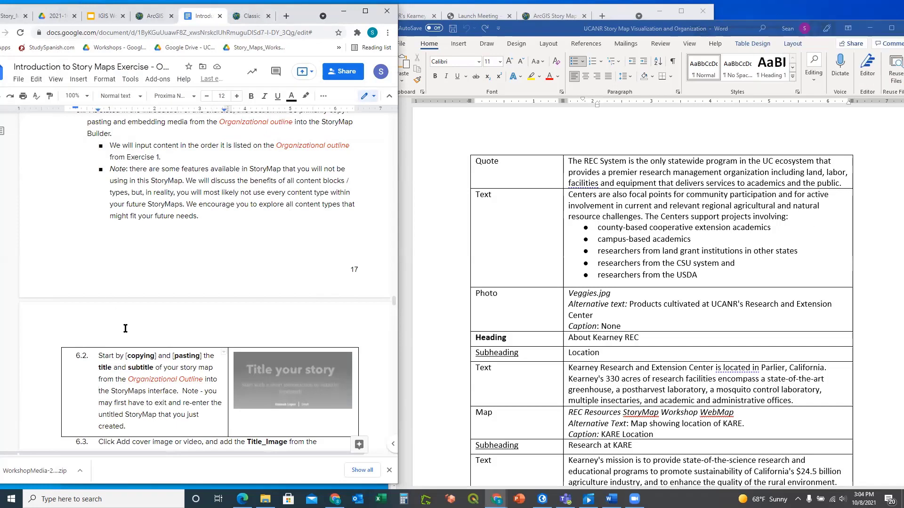
{"action": "scroll", "coordinate": [129, 335], "scroll_direction": "down", "scroll_amount": 3}
{"action": "scroll", "coordinate": [131, 337], "scroll_direction": "down", "scroll_amount": 5}
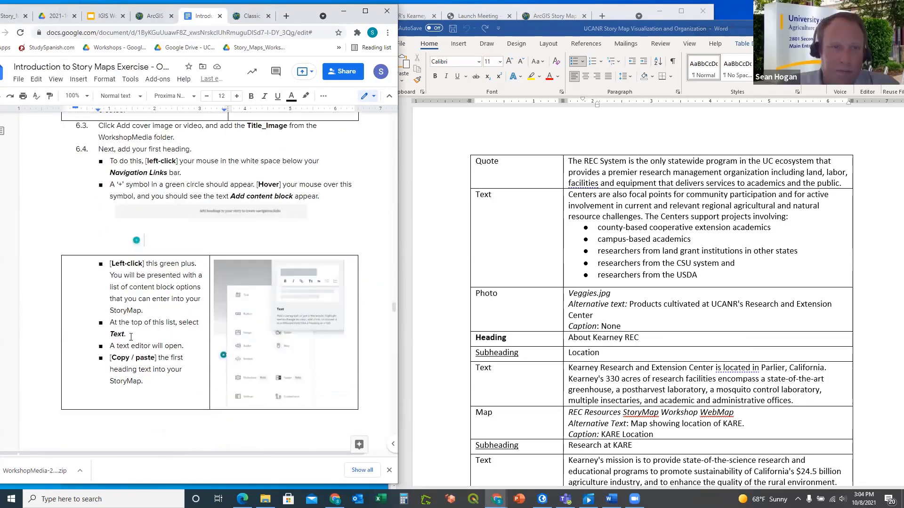
{"action": "scroll", "coordinate": [164, 240], "scroll_direction": "down", "scroll_amount": 1}
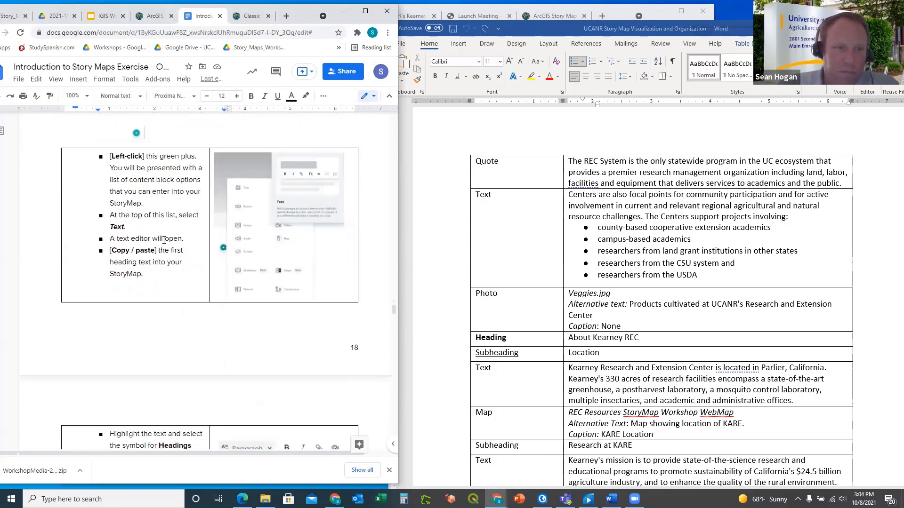
{"action": "scroll", "coordinate": [164, 240], "scroll_direction": "down", "scroll_amount": 1}
{"action": "scroll", "coordinate": [164, 240], "scroll_direction": "down", "scroll_amount": 3}
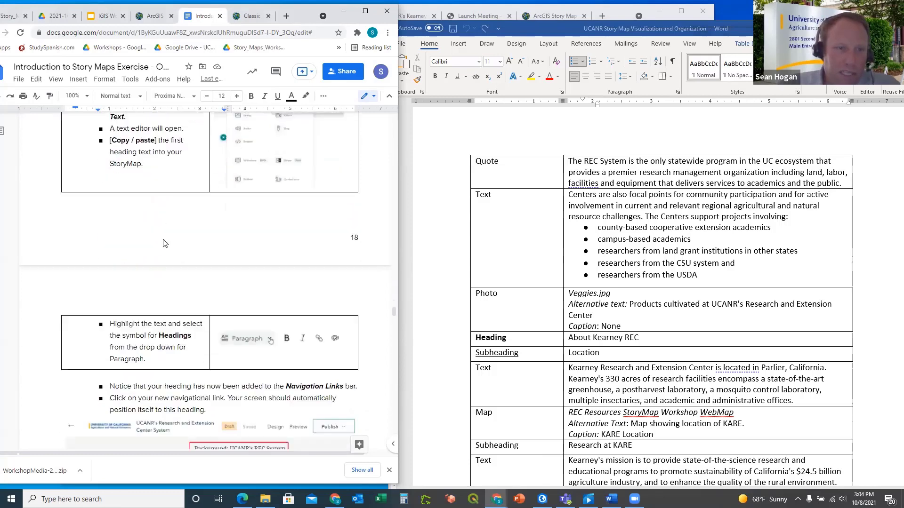
{"action": "scroll", "coordinate": [184, 276], "scroll_direction": "down", "scroll_amount": 2}
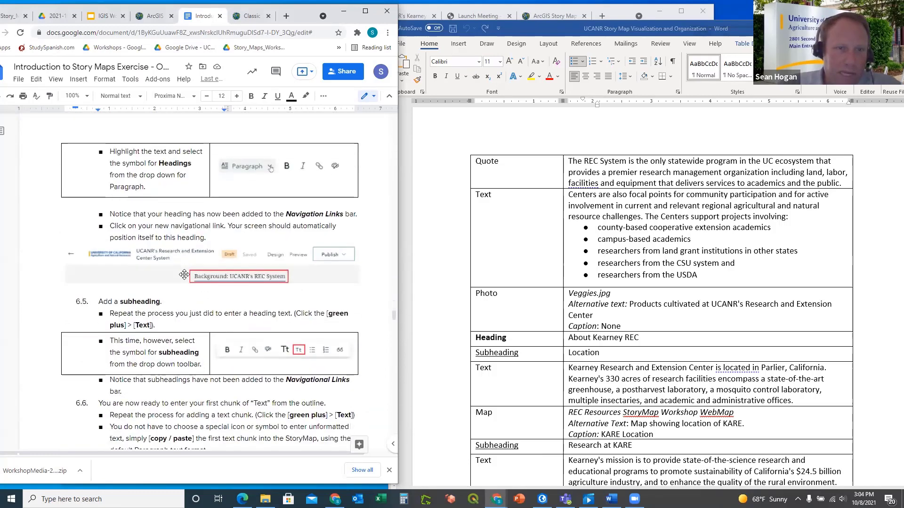
{"action": "scroll", "coordinate": [202, 298], "scroll_direction": "down", "scroll_amount": 7}
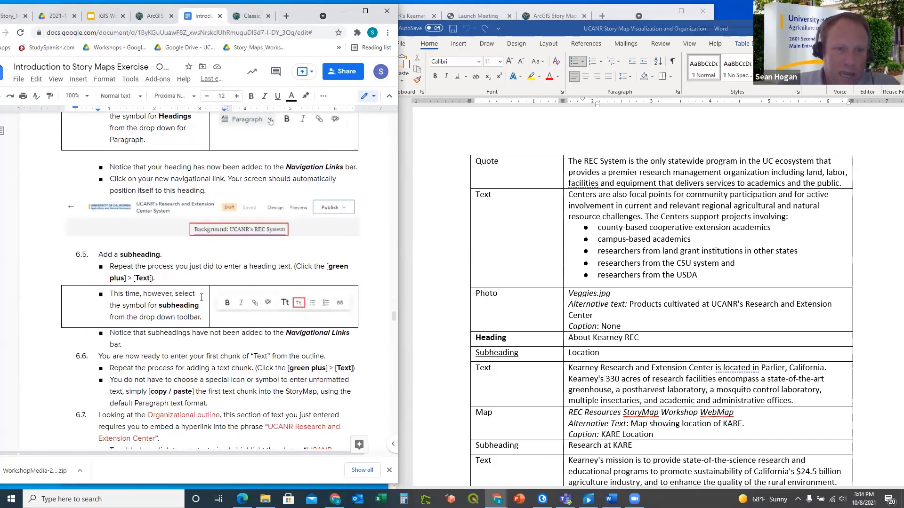
{"action": "scroll", "coordinate": [201, 297], "scroll_direction": "down", "scroll_amount": 4}
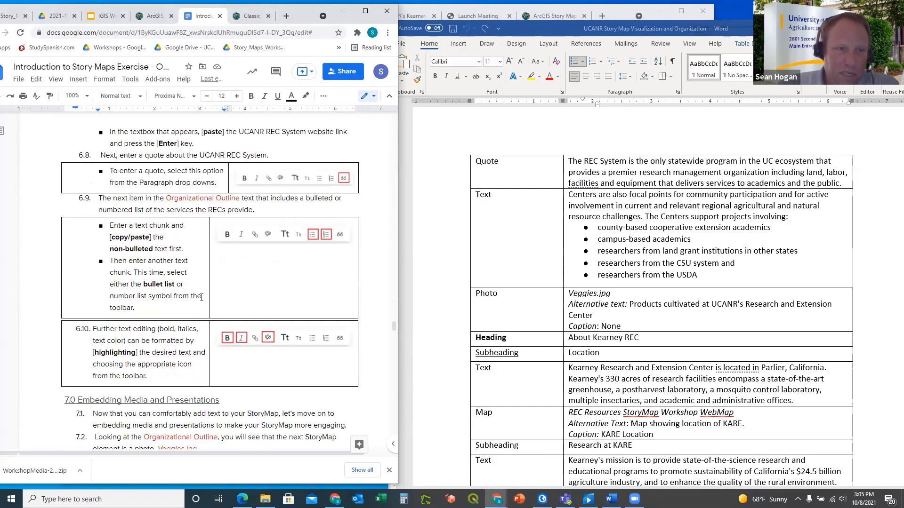
{"action": "scroll", "coordinate": [201, 297], "scroll_direction": "down", "scroll_amount": 4}
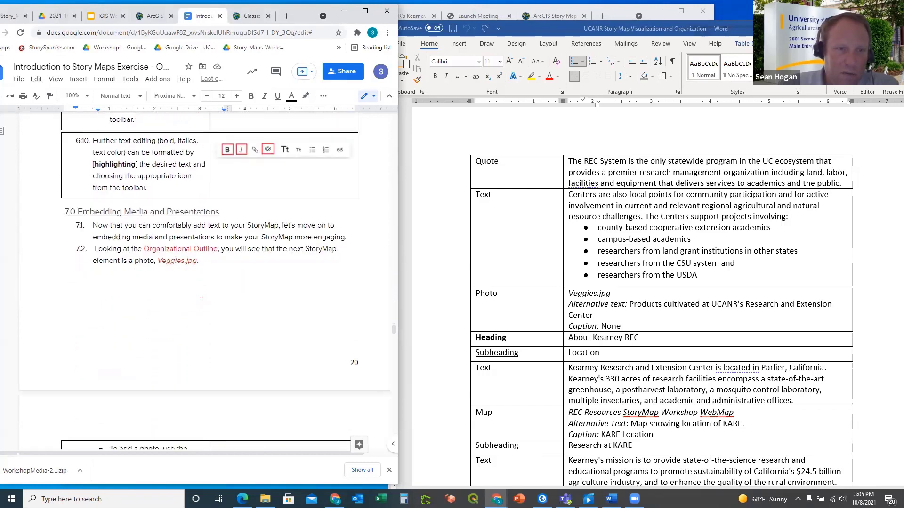
{"action": "scroll", "coordinate": [201, 298], "scroll_direction": "down", "scroll_amount": 2}
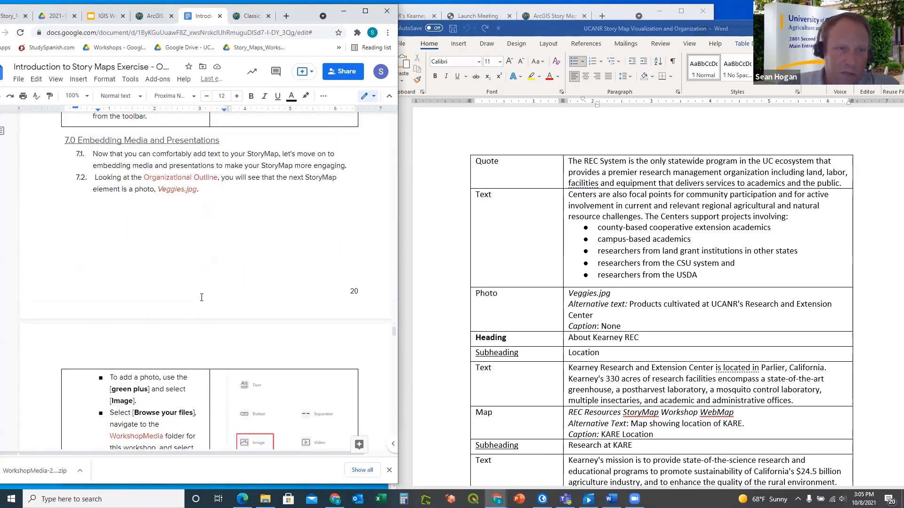
{"action": "scroll", "coordinate": [202, 298], "scroll_direction": "up", "scroll_amount": 2}
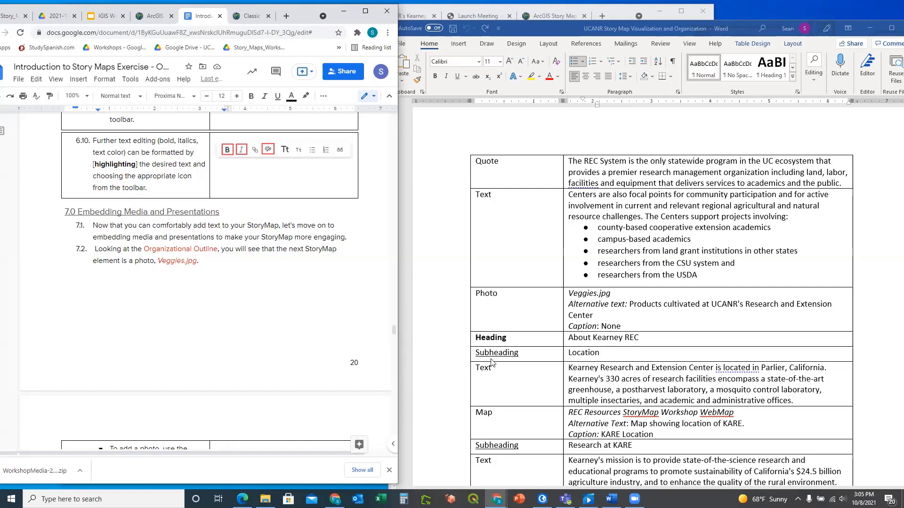
Copy the five bulleted collaborator lines from Word and paste them into a new Notepad document
{"action": "left_click", "coordinate": [701, 275]}
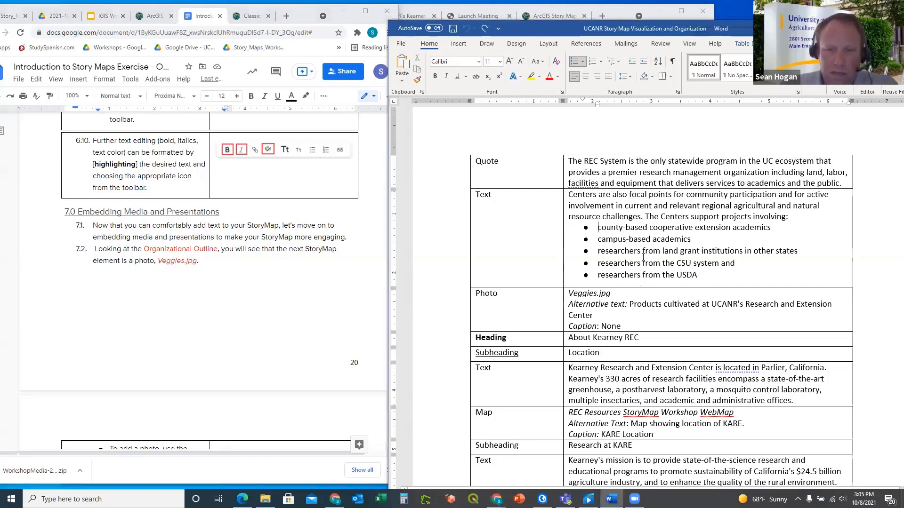
{"action": "left_click_drag", "start_coordinate": [701, 275], "coordinate": [612, 233]}
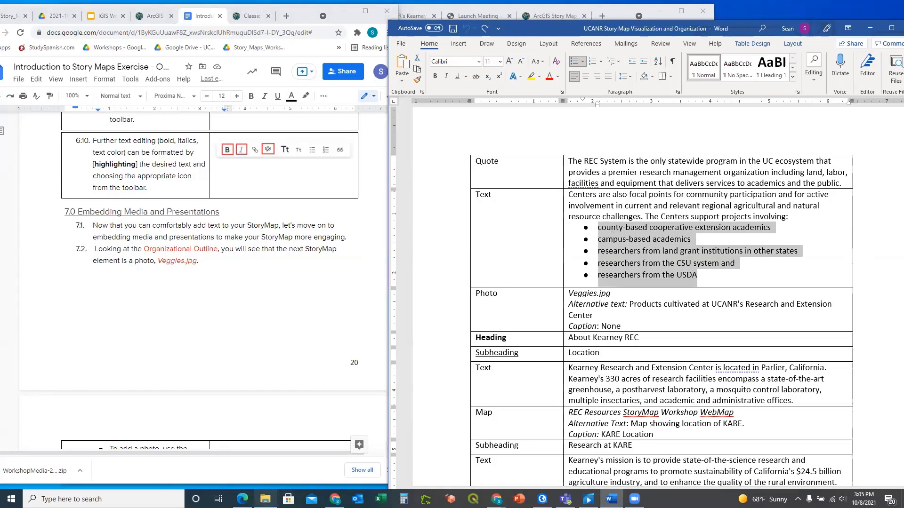
{"action": "left_click", "coordinate": [95, 499]}
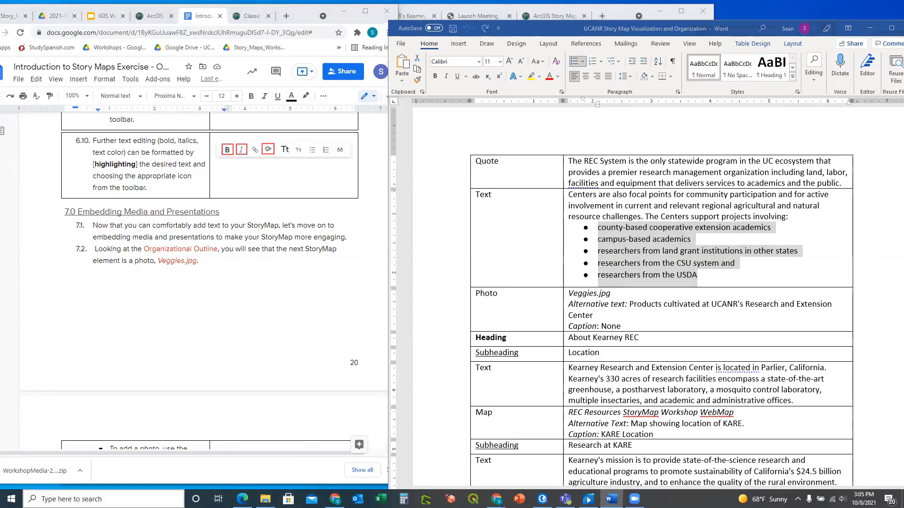
{"action": "type", "text": "not"}
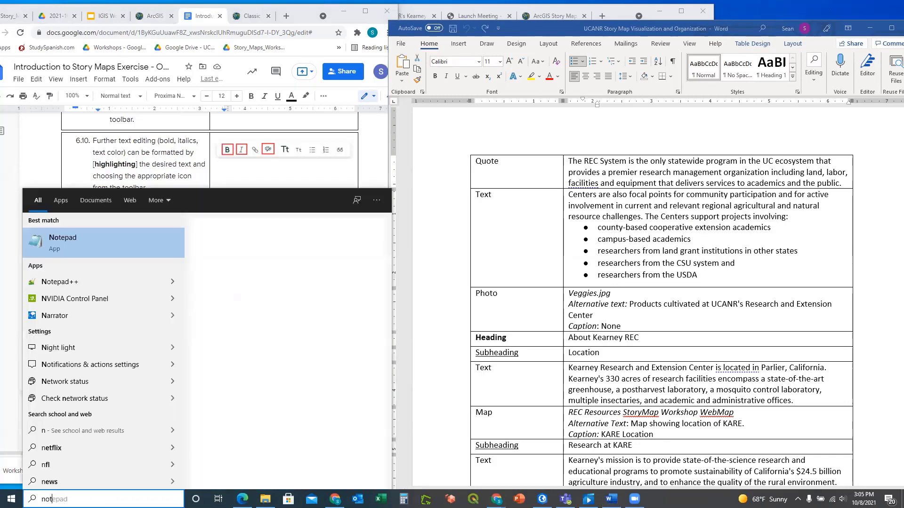
{"action": "left_click", "coordinate": [93, 241]}
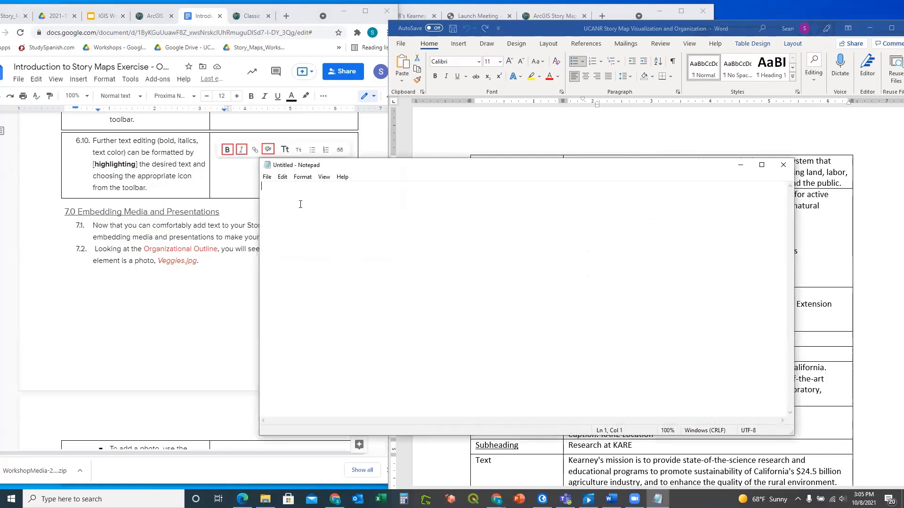
{"action": "type", "text": "•\tcounty-based cooperative extension academics •\tcampus-based academics •\tresearchers from land grant institutions in other states •\tresearchers from the CSU system and •\tresearchers from the USDA"}
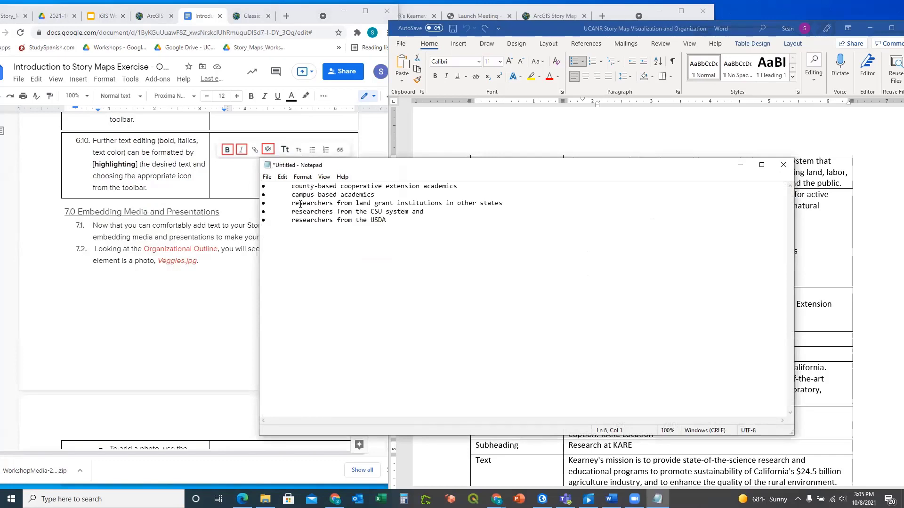
Strip the bullet symbols and tabs from the five lines and select the cleaned text
{"action": "left_click_drag", "start_coordinate": [272, 186], "coordinate": [262, 187]}
{"action": "key", "text": "Delete"}
{"action": "left_click_drag", "start_coordinate": [291, 194], "coordinate": [258, 217]}
{"action": "key", "text": "Delete"}
{"action": "key", "text": "Delete"}
{"action": "key", "text": "Delete"}
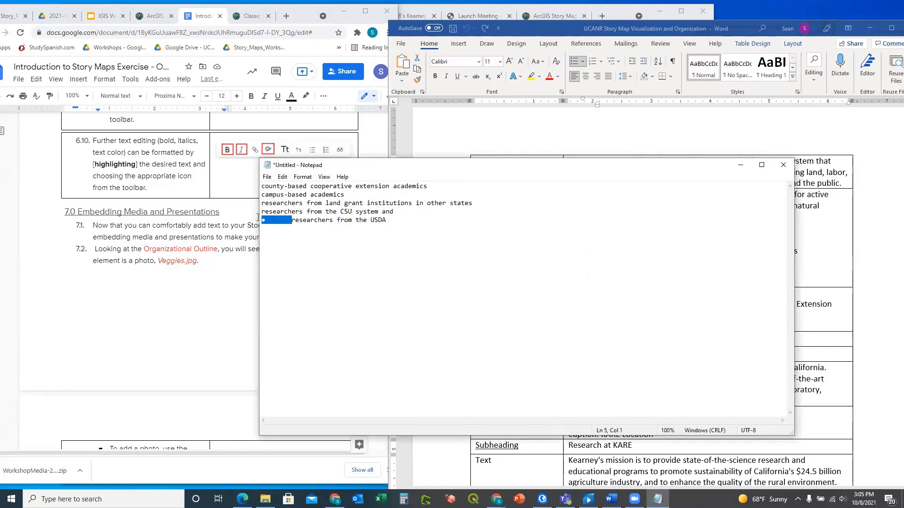
{"action": "key", "text": "Delete"}
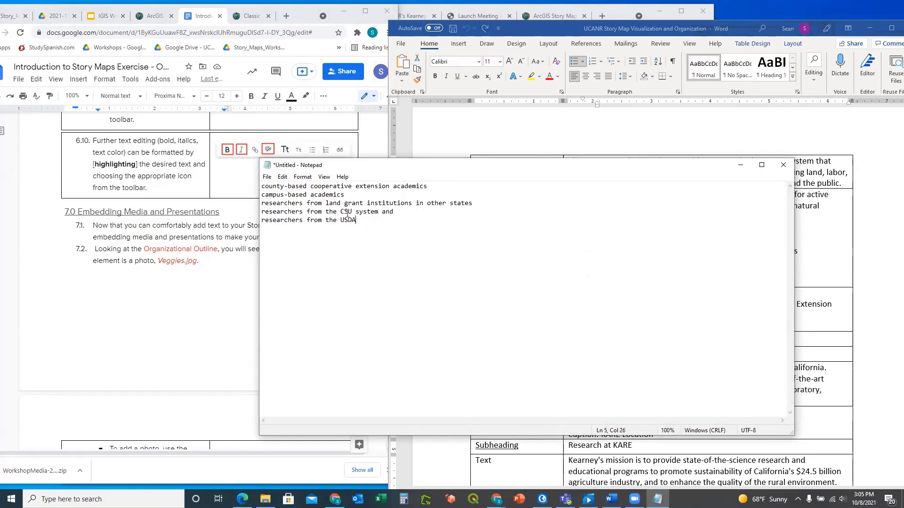
{"action": "left_click_drag", "start_coordinate": [386, 218], "coordinate": [262, 186]}
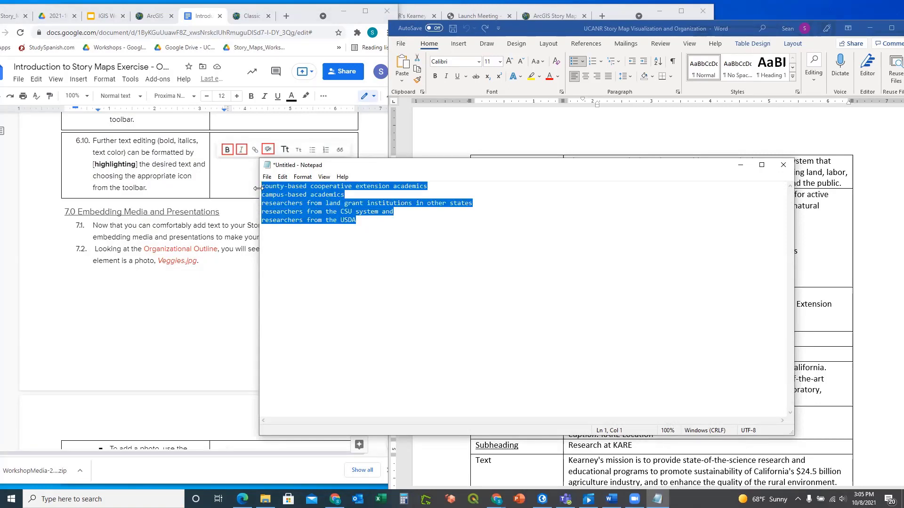
{"action": "left_click", "coordinate": [494, 141]}
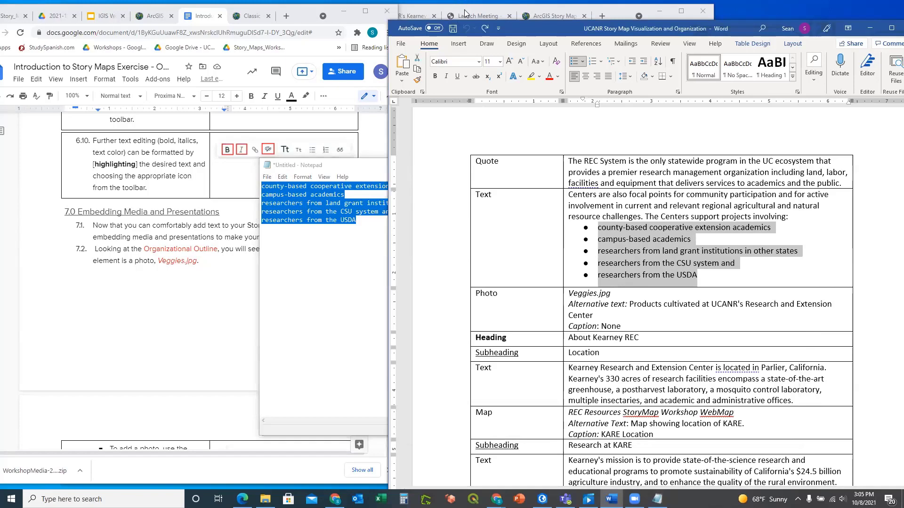
{"action": "left_click", "coordinate": [464, 7]}
{"action": "left_click", "coordinate": [466, 15]}
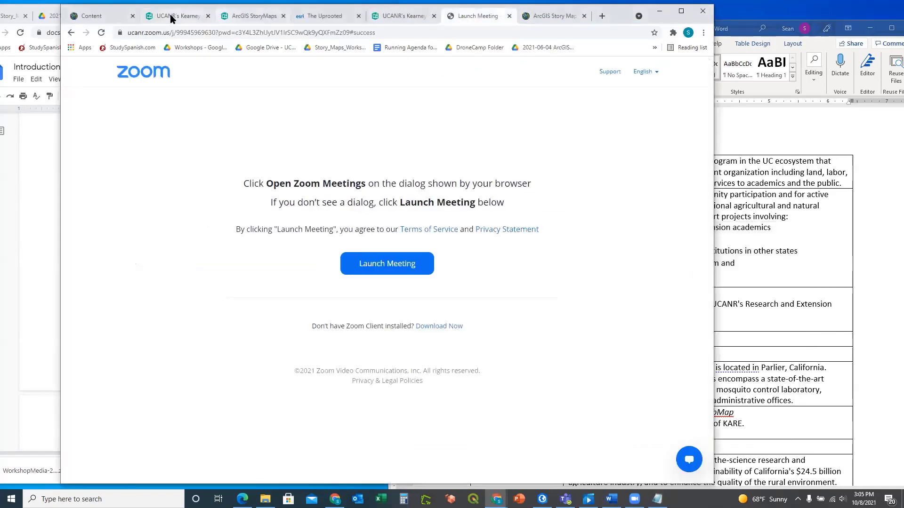
Replace the five bulleted lines in the story with the plain-text collaborator lines
{"action": "left_click", "coordinate": [178, 16]}
{"action": "left_click_drag", "start_coordinate": [320, 305], "coordinate": [202, 246]}
{"action": "key", "text": "ctrl+c"}
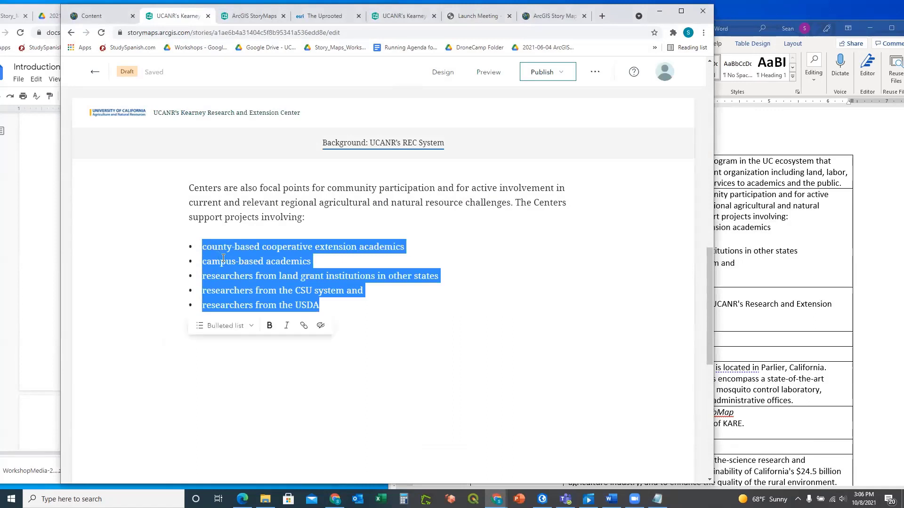
{"action": "right_click", "coordinate": [223, 260]}
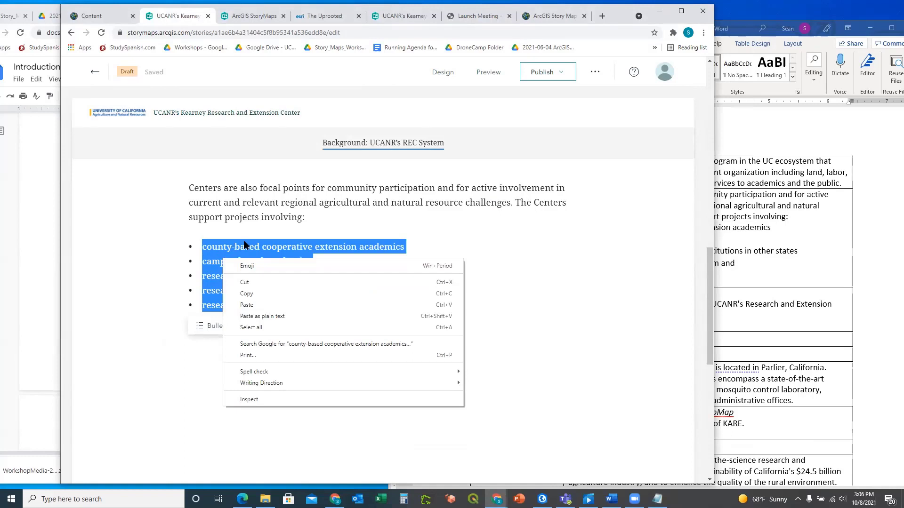
{"action": "left_click", "coordinate": [262, 317]}
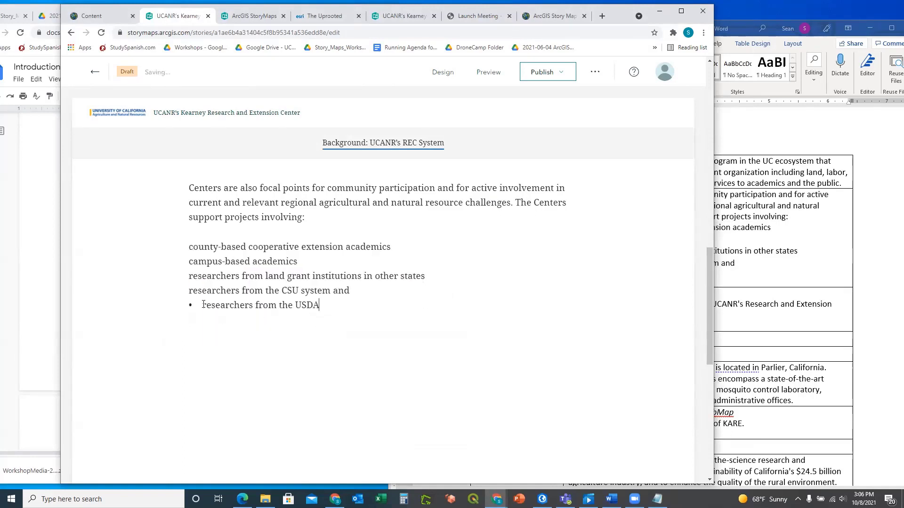
Insert an empty line above the first collaborator line, then remove the stray block
{"action": "mouse_move", "coordinate": [189, 247]}
{"action": "left_mouse_down"}
{"action": "mouse_move", "coordinate": [214, 249]}
{"action": "mouse_move", "coordinate": [204, 247]}
{"action": "left_mouse_up"}
{"action": "left_click", "coordinate": [188, 245]}
{"action": "double_click", "coordinate": [193, 248]}
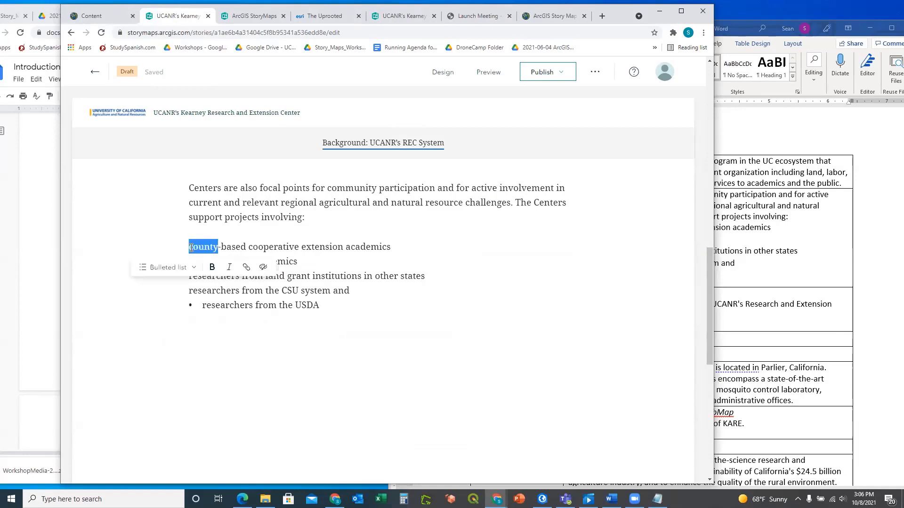
{"action": "left_click", "coordinate": [190, 247]}
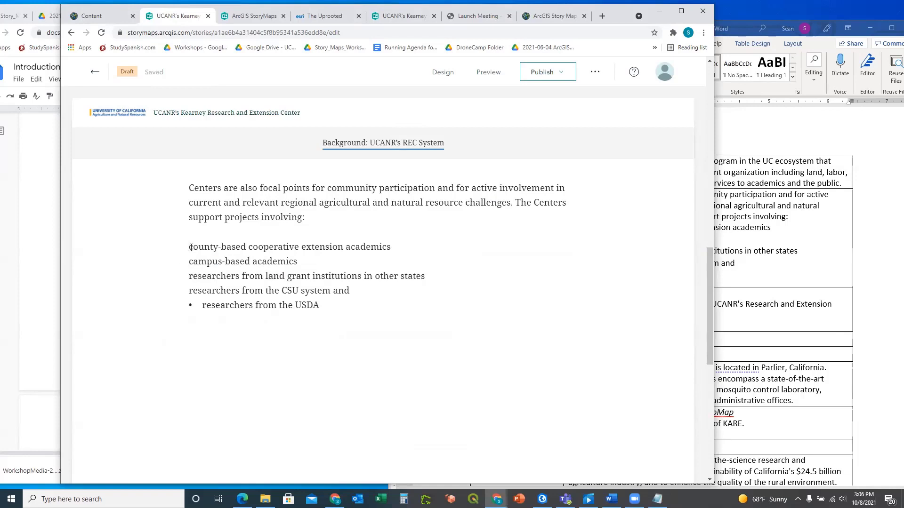
{"action": "key", "text": "Return"}
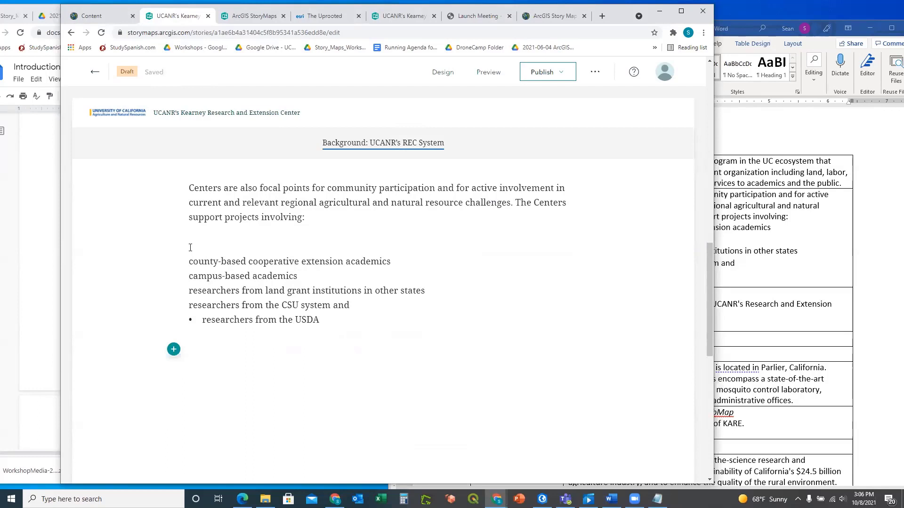
{"action": "key", "text": "BackSpace"}
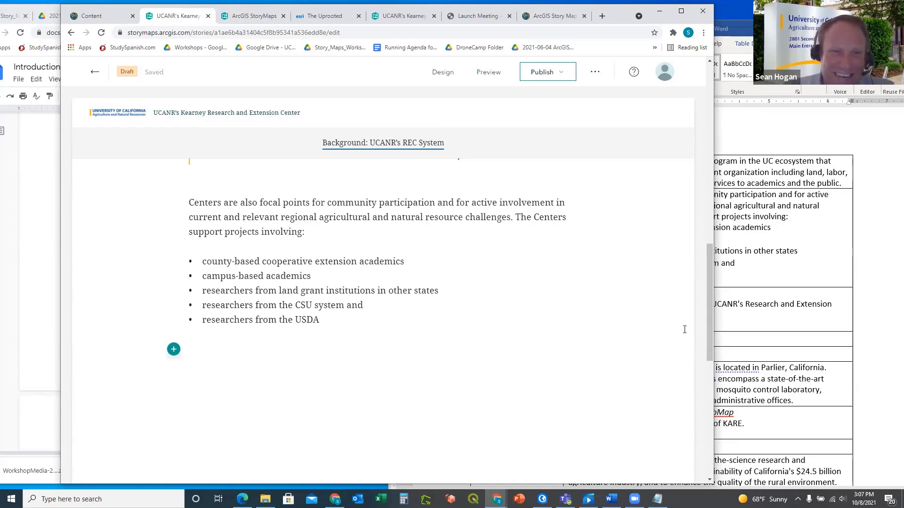
{"action": "left_click", "coordinate": [853, 324]}
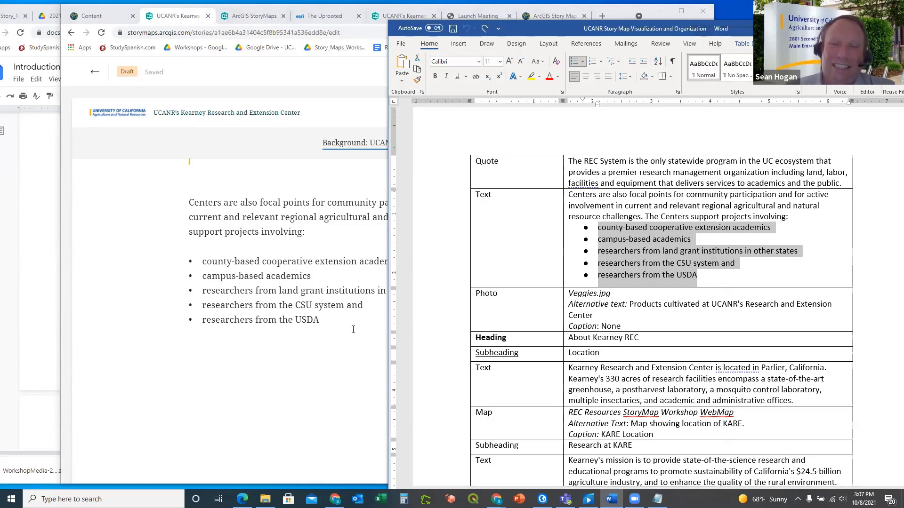
{"action": "left_click", "coordinate": [328, 320]}
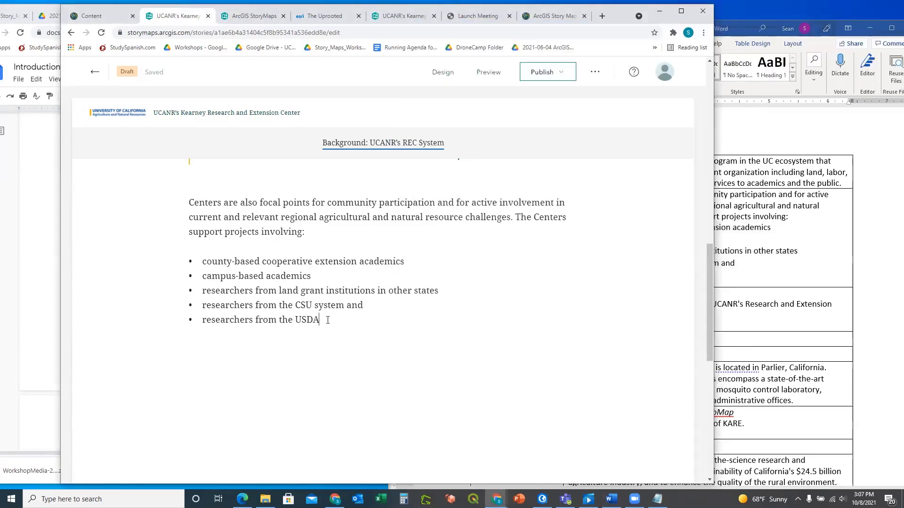
{"action": "left_click", "coordinate": [859, 309]}
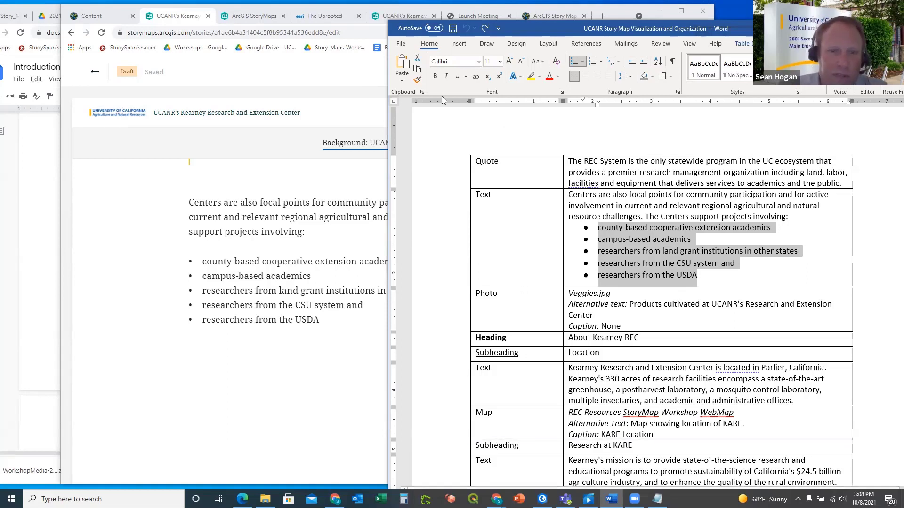
{"action": "left_click", "coordinate": [413, 86]}
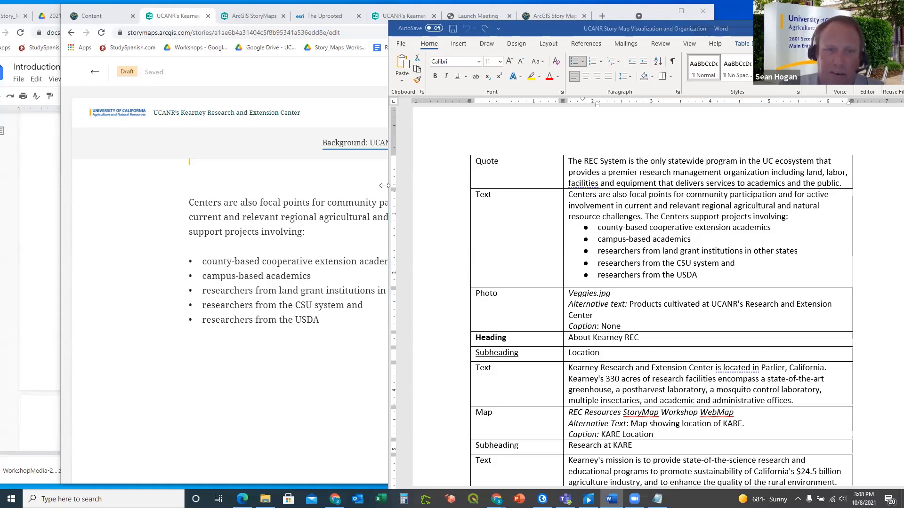
{"action": "left_click", "coordinate": [311, 249]}
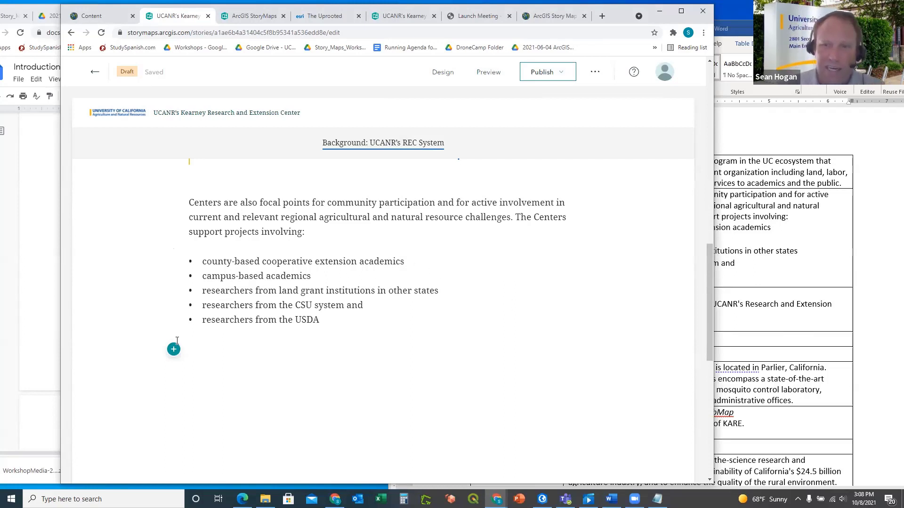
{"action": "left_click", "coordinate": [51, 307]}
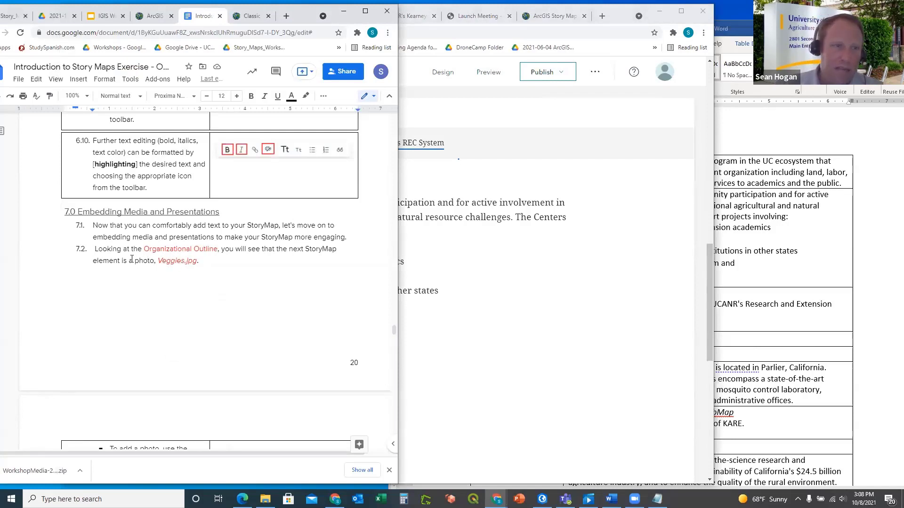
{"action": "left_click", "coordinate": [487, 280]}
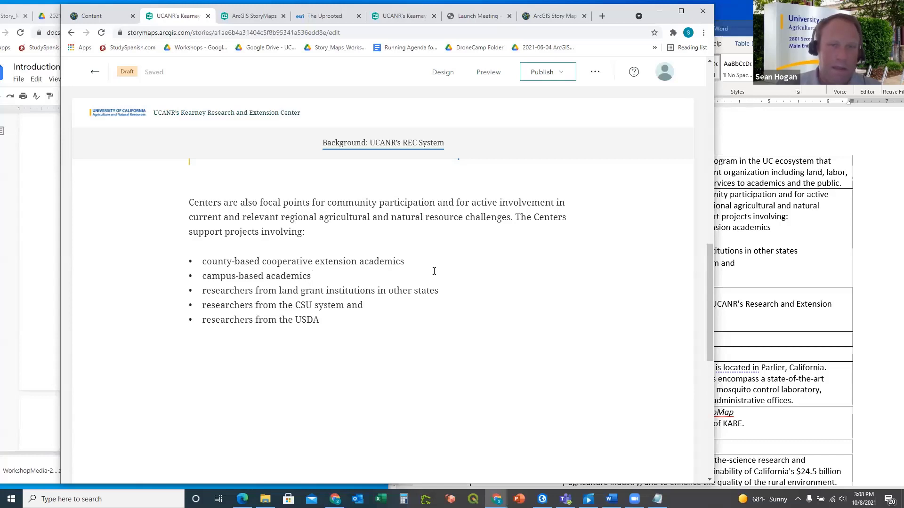
Add an Image block below the bulleted collaborator list
{"action": "left_click", "coordinate": [232, 364]}
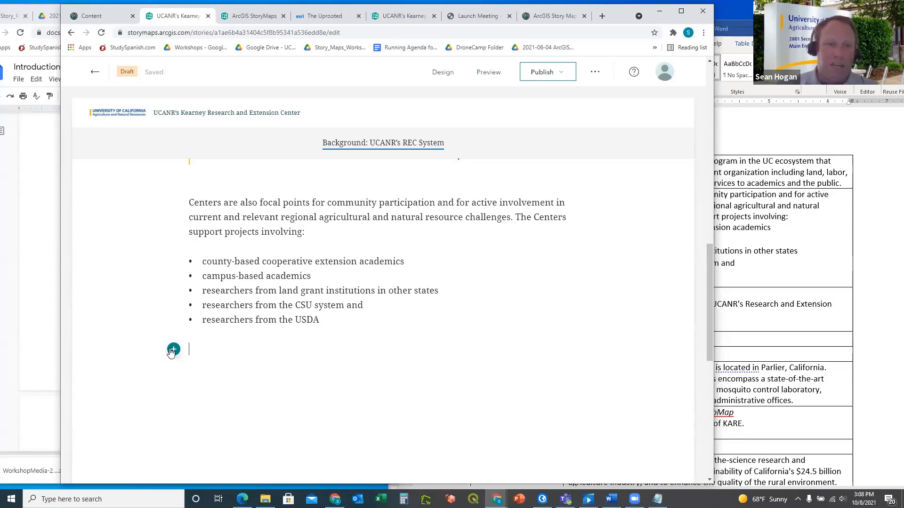
{"action": "left_click", "coordinate": [173, 349]}
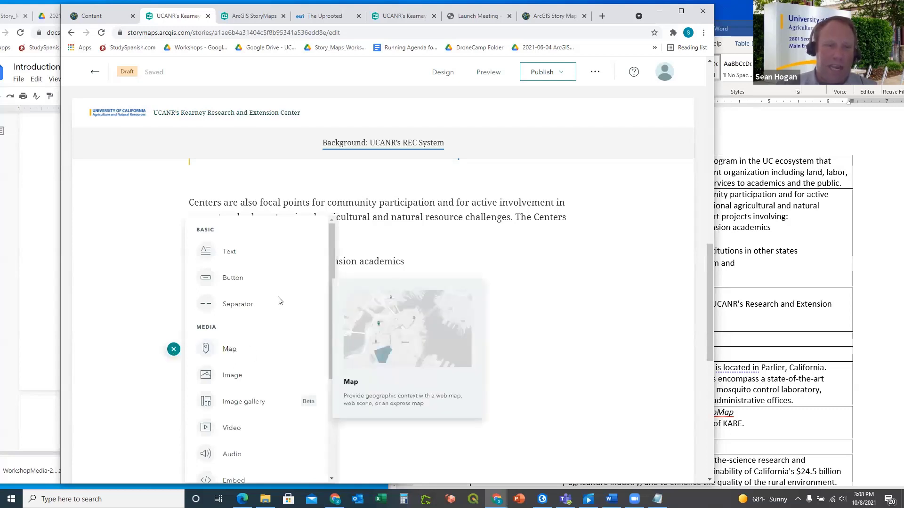
{"action": "scroll", "coordinate": [273, 287], "scroll_direction": "down", "scroll_amount": 1}
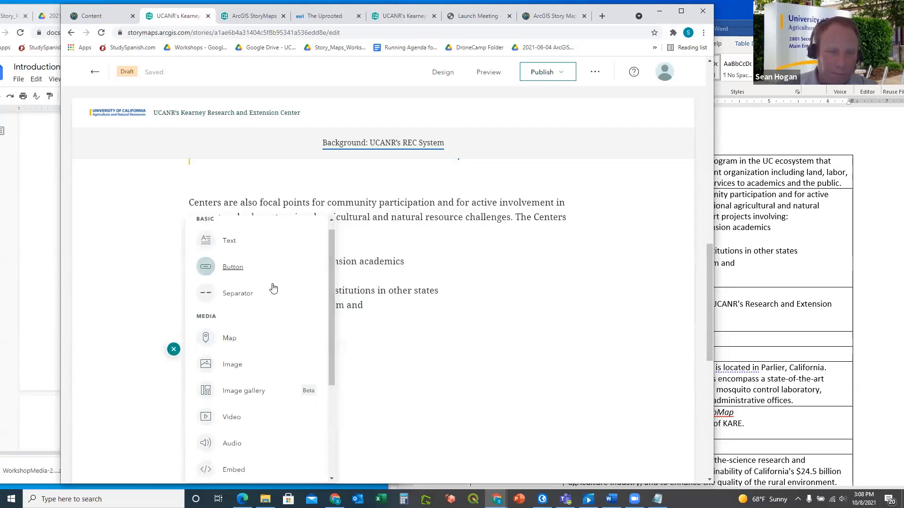
{"action": "scroll", "coordinate": [273, 288], "scroll_direction": "down", "scroll_amount": 1}
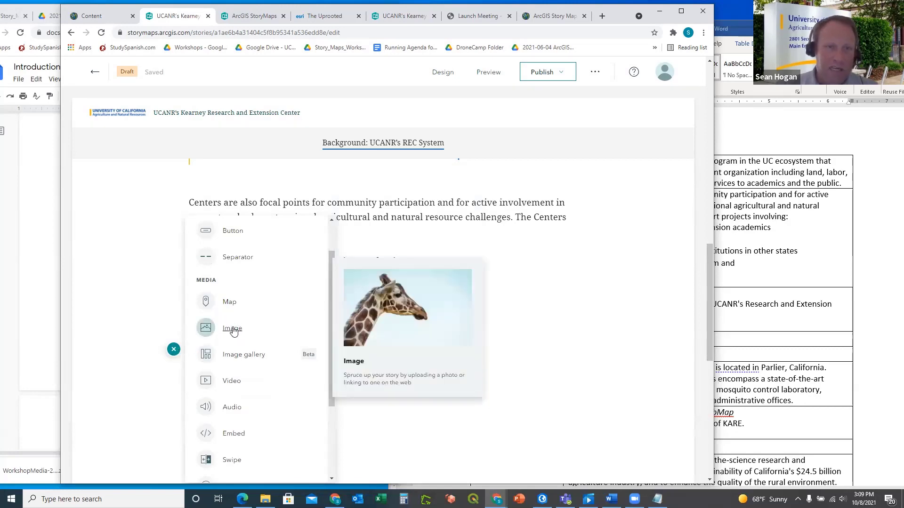
{"action": "left_click", "coordinate": [233, 331]}
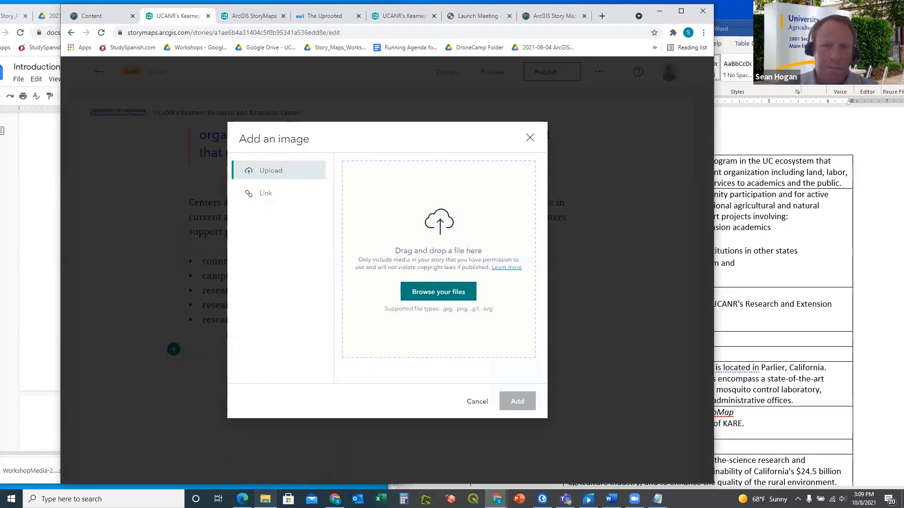
Upload Veggies.jpg from the WorkshopMedia folder and insert it into the story
{"action": "left_click", "coordinate": [266, 499]}
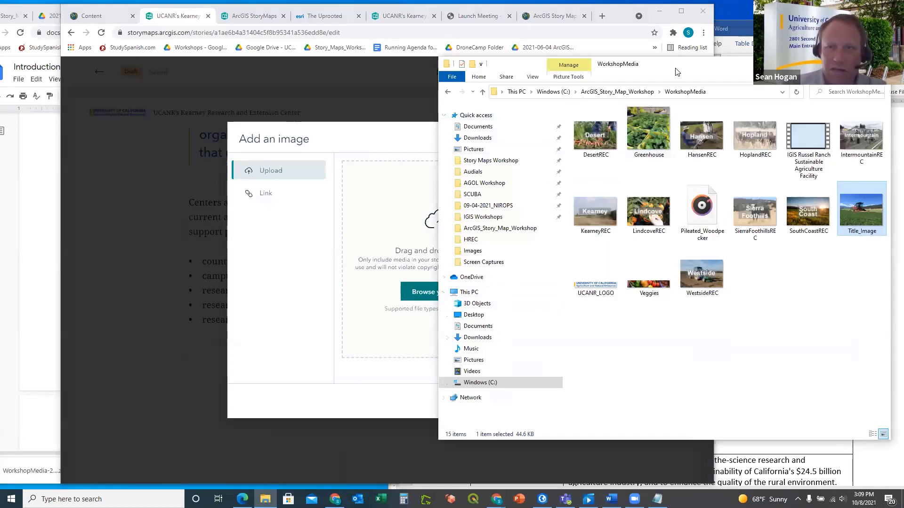
{"action": "left_click_drag", "start_coordinate": [677, 72], "coordinate": [511, 95]}
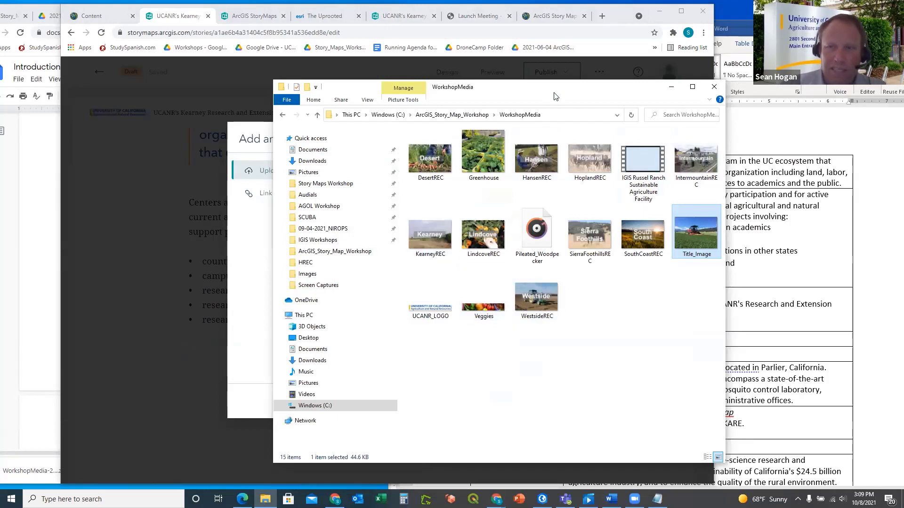
{"action": "left_click_drag", "start_coordinate": [575, 94], "coordinate": [601, 92]}
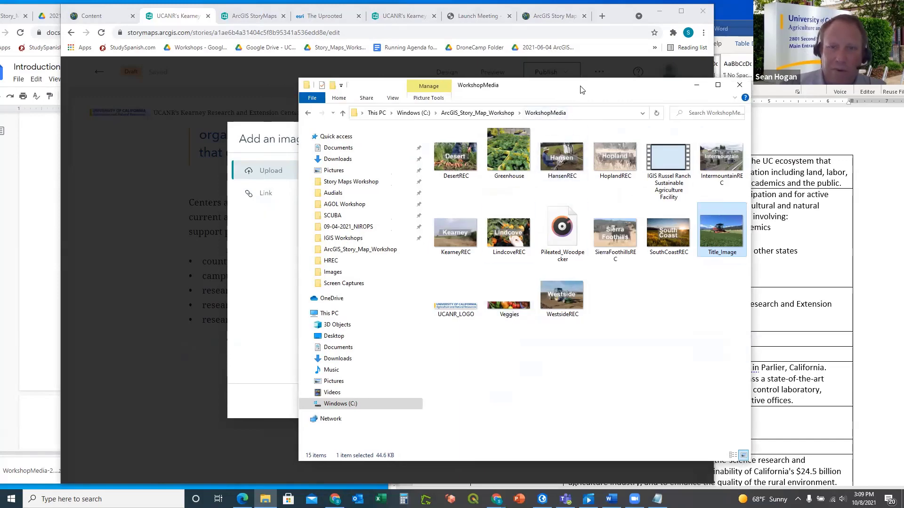
{"action": "left_click_drag", "start_coordinate": [590, 89], "coordinate": [685, 91]}
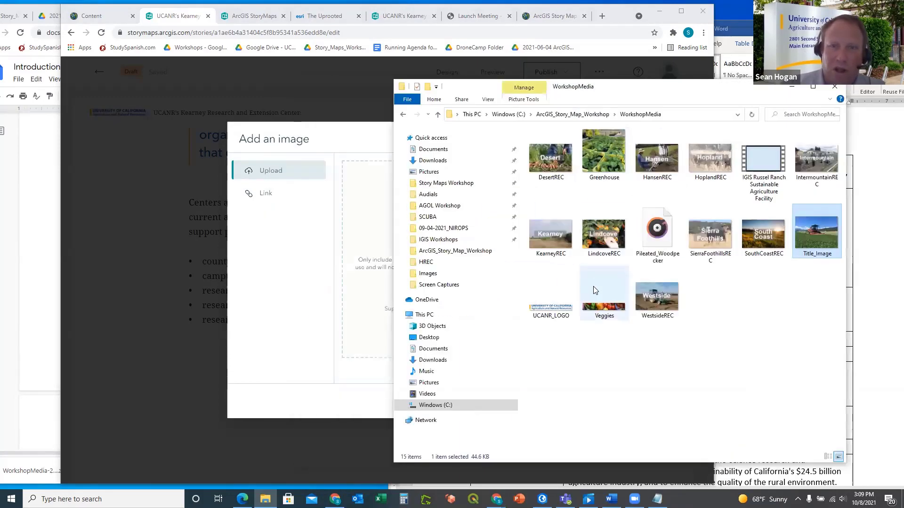
{"action": "left_click_drag", "start_coordinate": [601, 312], "coordinate": [363, 257]}
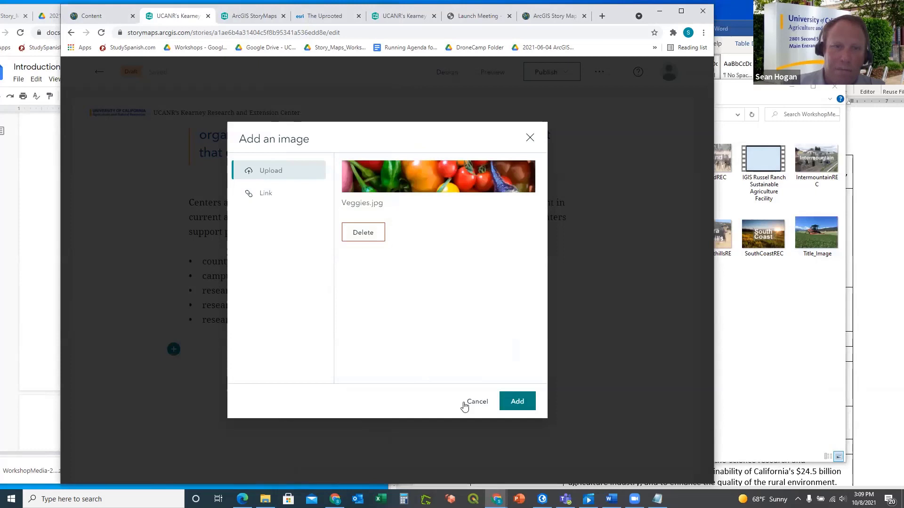
{"action": "left_click", "coordinate": [516, 401]}
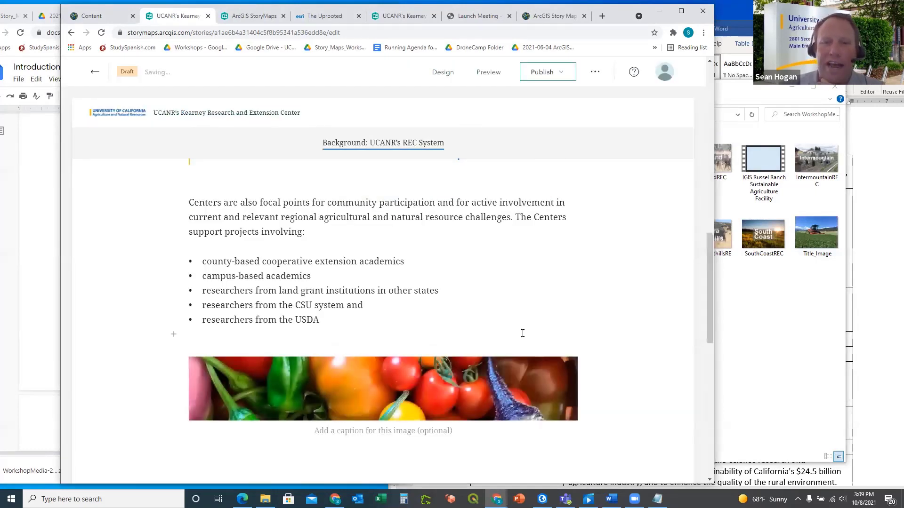
Switch the Veggies photo to the Large size and return to the exercise guide
{"action": "scroll", "coordinate": [551, 280], "scroll_direction": "down", "scroll_amount": 2}
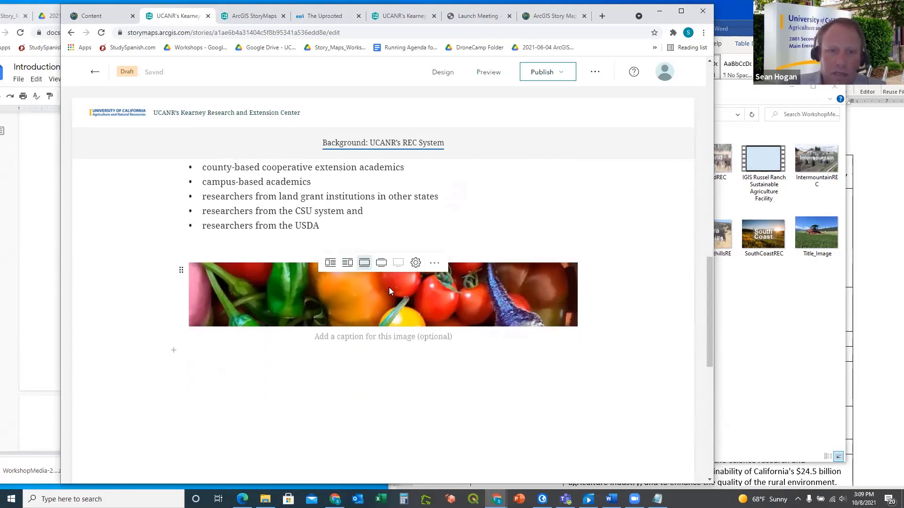
{"action": "left_click", "coordinate": [381, 264]}
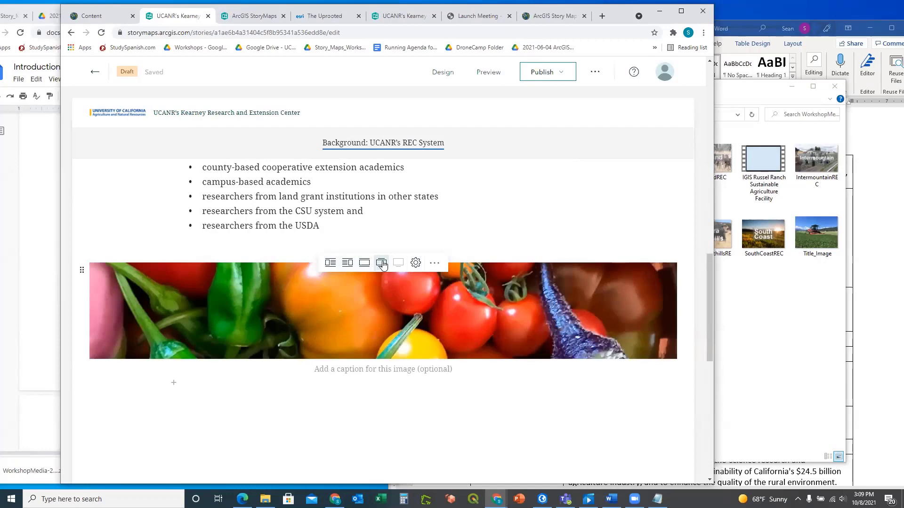
{"action": "key", "text": "alt+Tab"}
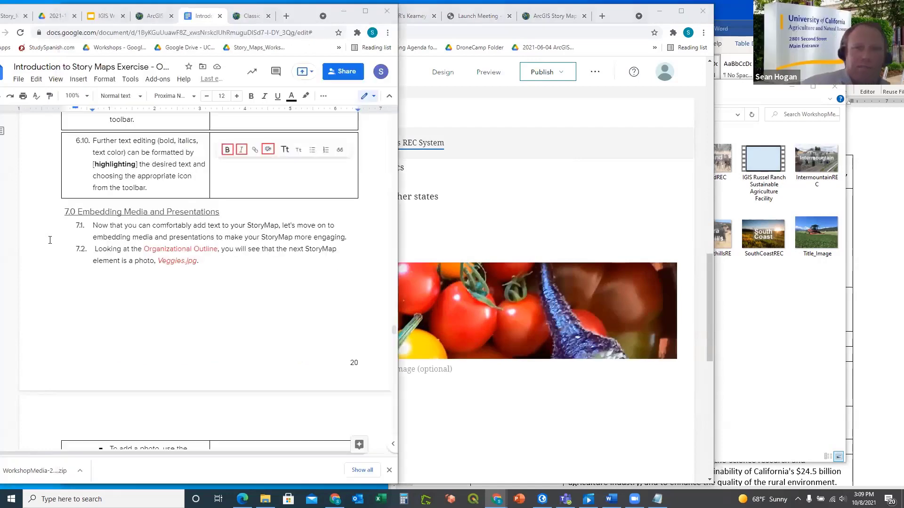
Scroll the guide to steps 7.2–7.4 on photo sizing and maps, then bring up the Word outline
{"action": "scroll", "coordinate": [194, 289], "scroll_direction": "down", "scroll_amount": 5}
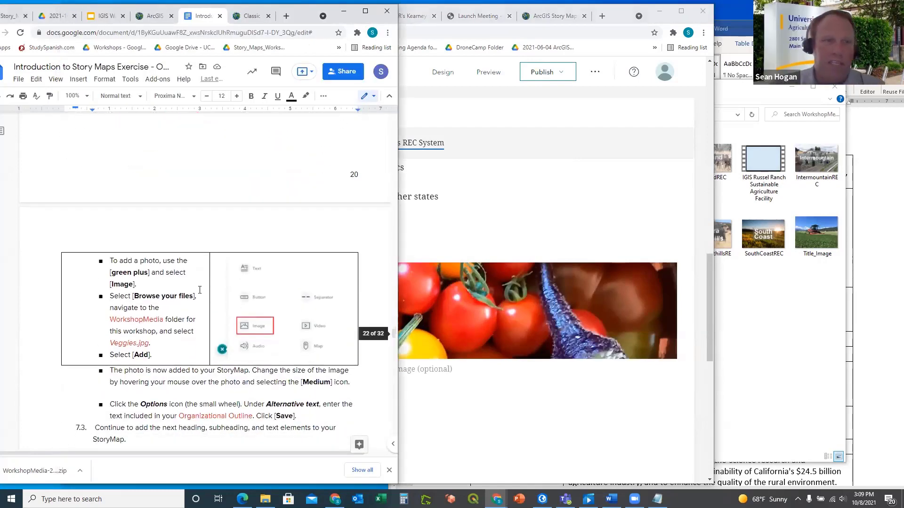
{"action": "scroll", "coordinate": [196, 273], "scroll_direction": "down", "scroll_amount": 3}
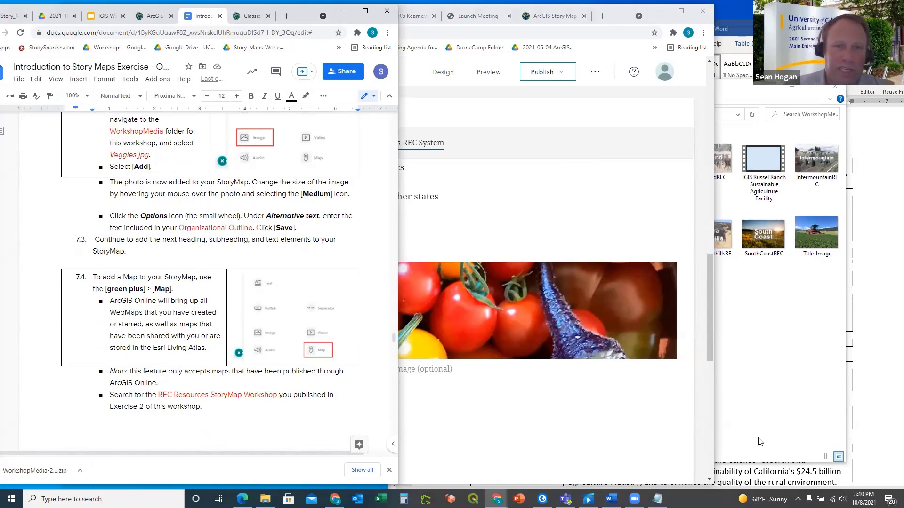
{"action": "left_click", "coordinate": [874, 139]}
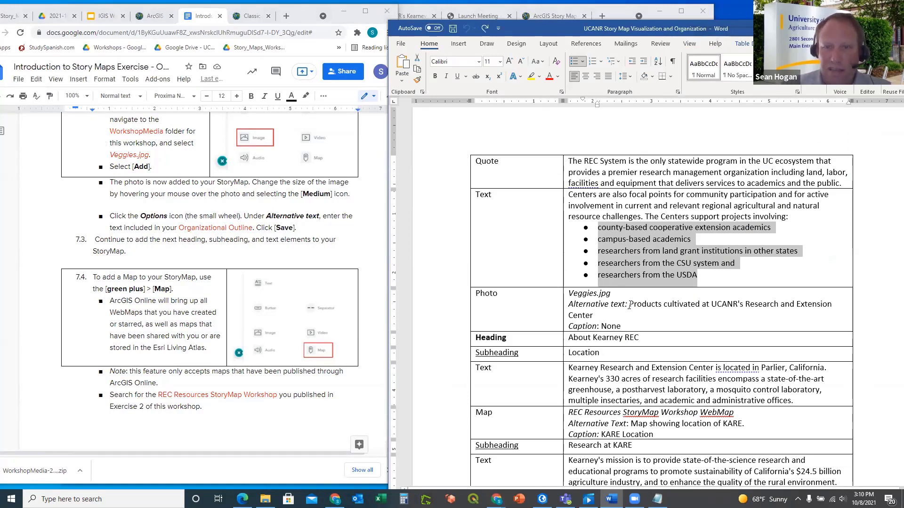
Select the Veggies photo's alternative text sentence in the outline's Photo row, then return to the story
{"action": "left_click_drag", "start_coordinate": [629, 304], "coordinate": [685, 306]}
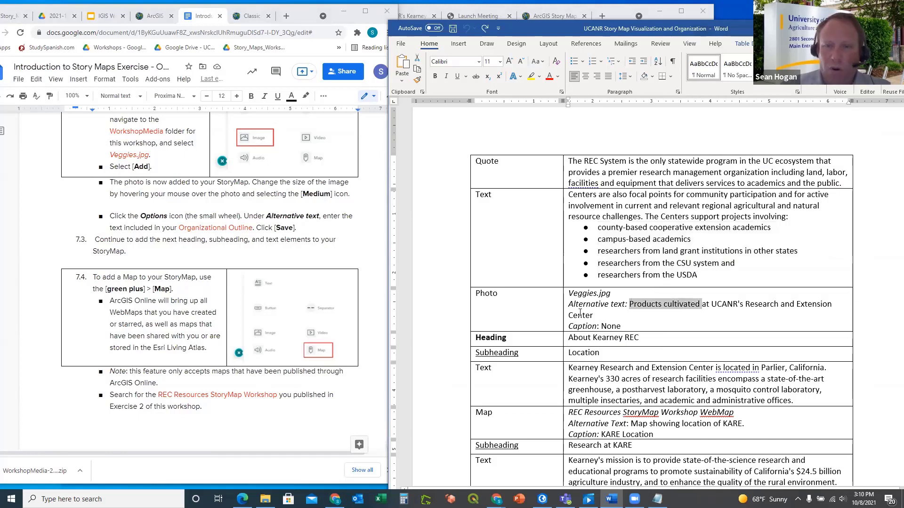
{"action": "left_click", "coordinate": [629, 304]}
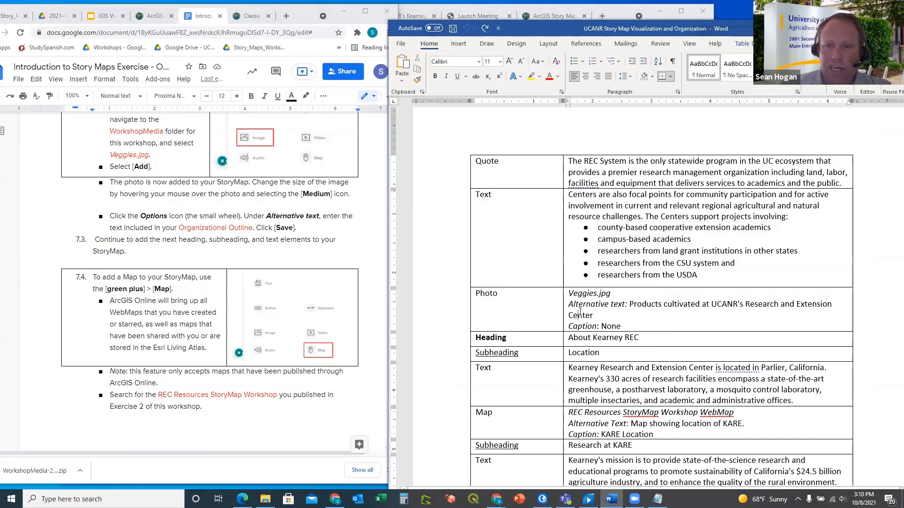
{"action": "mouse_move", "coordinate": [629, 304]}
{"action": "left_mouse_down"}
{"action": "mouse_move", "coordinate": [685, 298]}
{"action": "mouse_move", "coordinate": [570, 302]}
{"action": "mouse_move", "coordinate": [796, 301]}
{"action": "mouse_move", "coordinate": [563, 304]}
{"action": "mouse_move", "coordinate": [619, 319]}
{"action": "left_mouse_up"}
{"action": "key", "text": "ctrl+c"}
{"action": "left_click", "coordinate": [630, 304]}
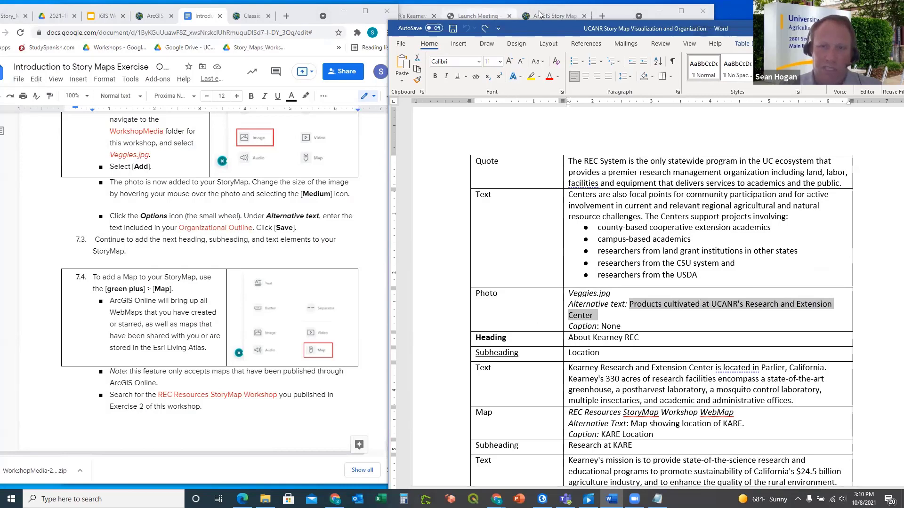
{"action": "left_click", "coordinate": [620, 11]}
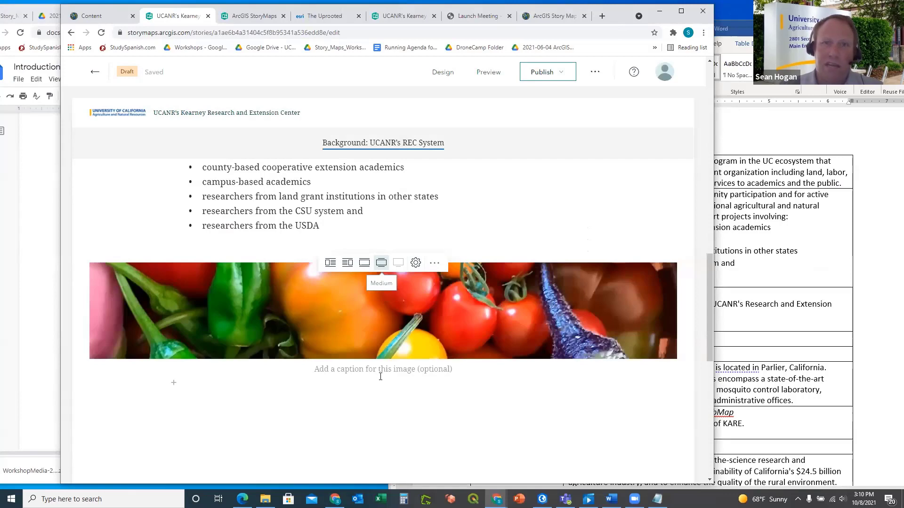
Set the Veggies image alt text to 'Products cultivated at UCANR's Research and Extension Center'
{"action": "left_click", "coordinate": [416, 264]}
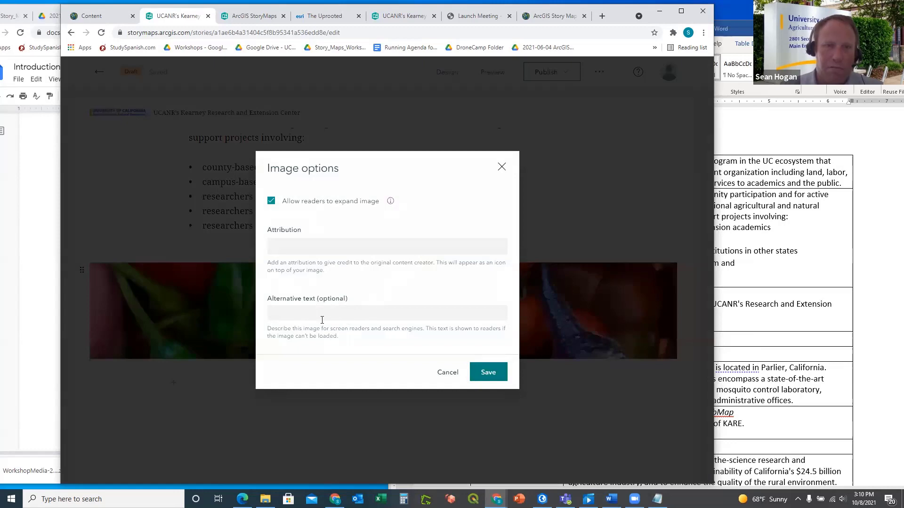
{"action": "left_click", "coordinate": [503, 166]}
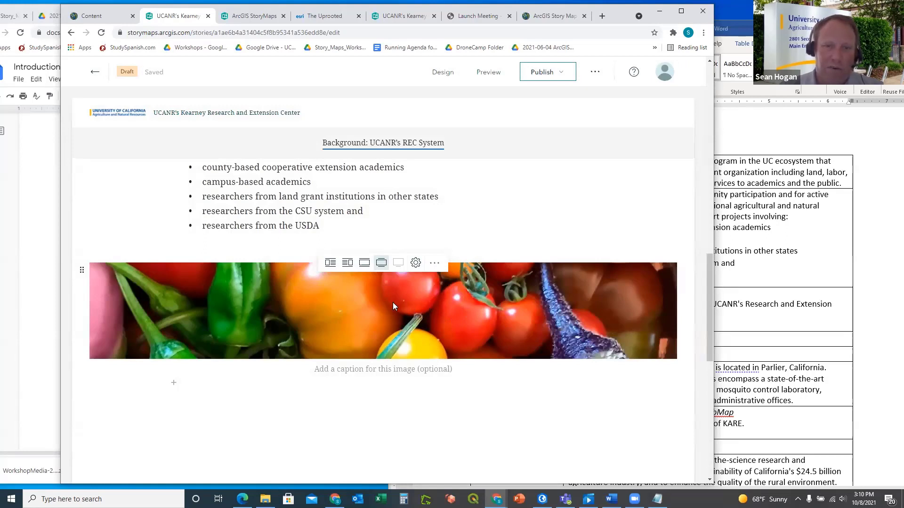
{"action": "left_click", "coordinate": [416, 265]}
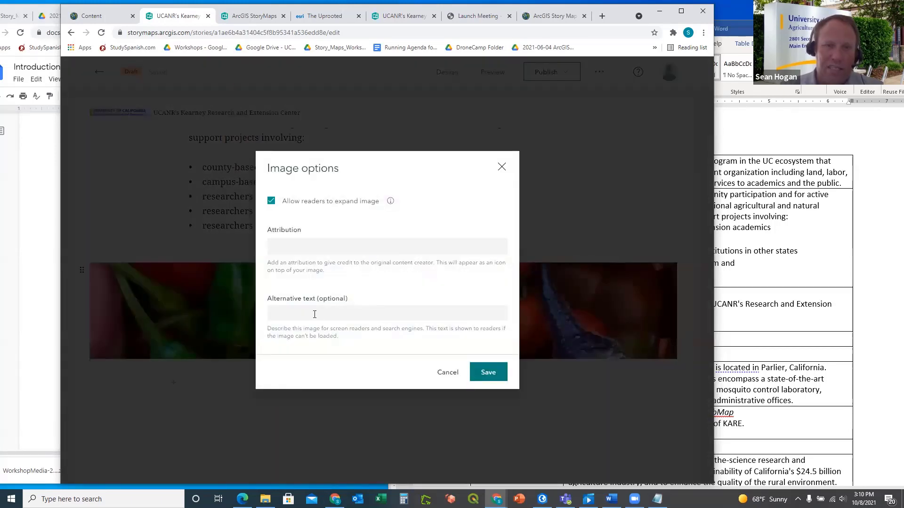
{"action": "key", "text": "ctrl+v"}
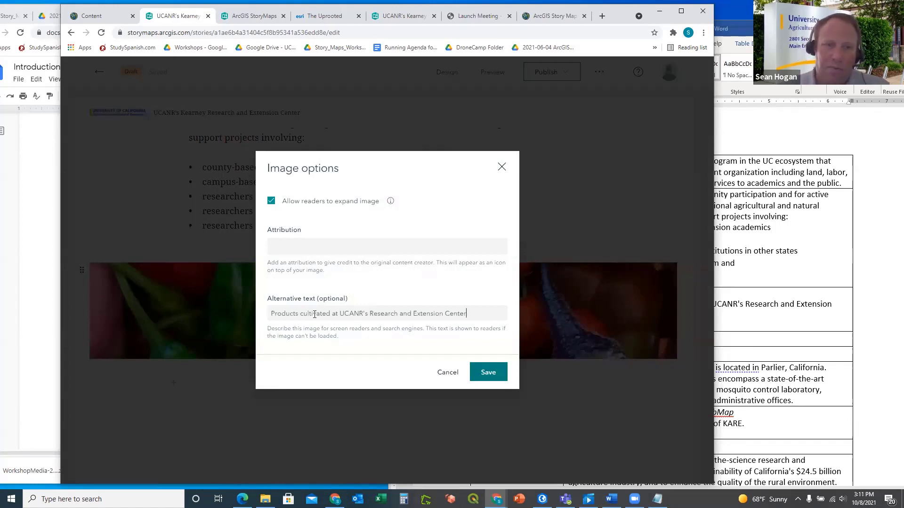
{"action": "left_click", "coordinate": [490, 372]}
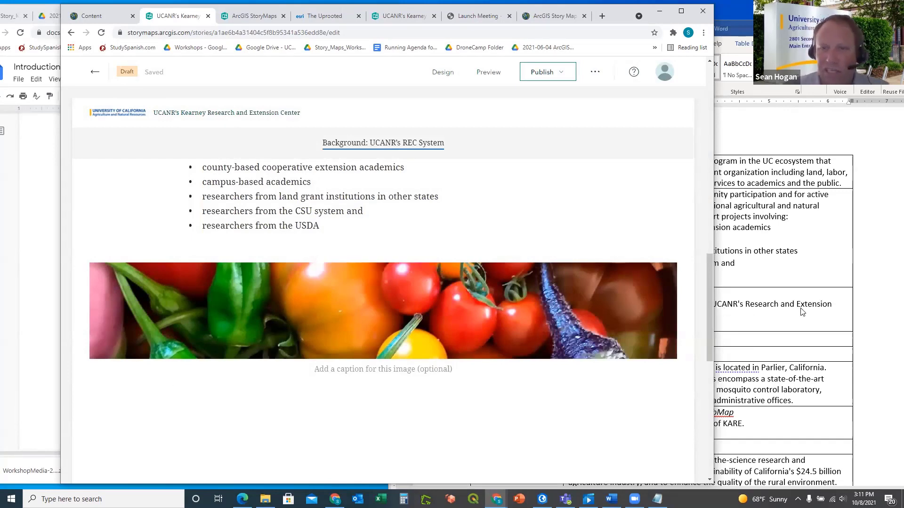
{"action": "key", "text": "alt+Tab"}
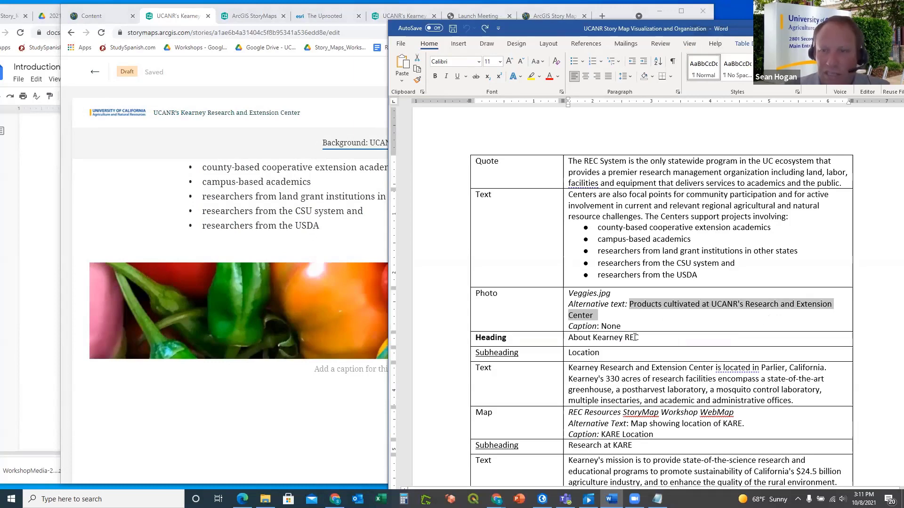
Select the 'About Kearney REC' heading in the Word outline, then scroll the story below the Veggies photo
{"action": "left_click", "coordinate": [334, 369]}
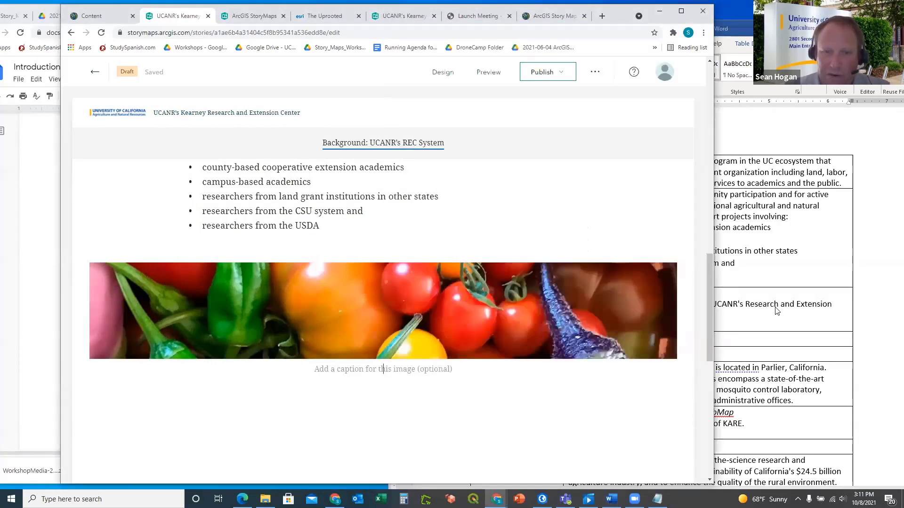
{"action": "key", "text": "alt+Tab"}
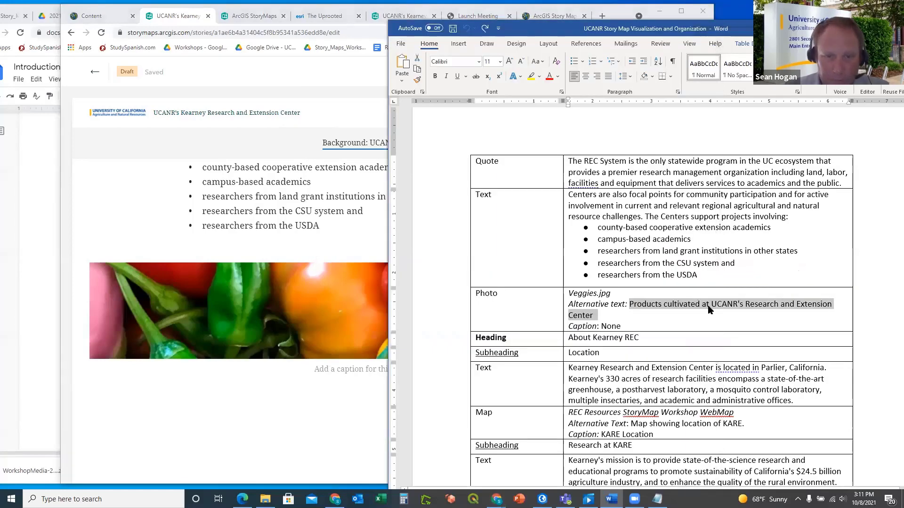
{"action": "scroll", "coordinate": [709, 306], "scroll_direction": "down", "scroll_amount": 1}
{"action": "scroll", "coordinate": [709, 305], "scroll_direction": "down", "scroll_amount": 2}
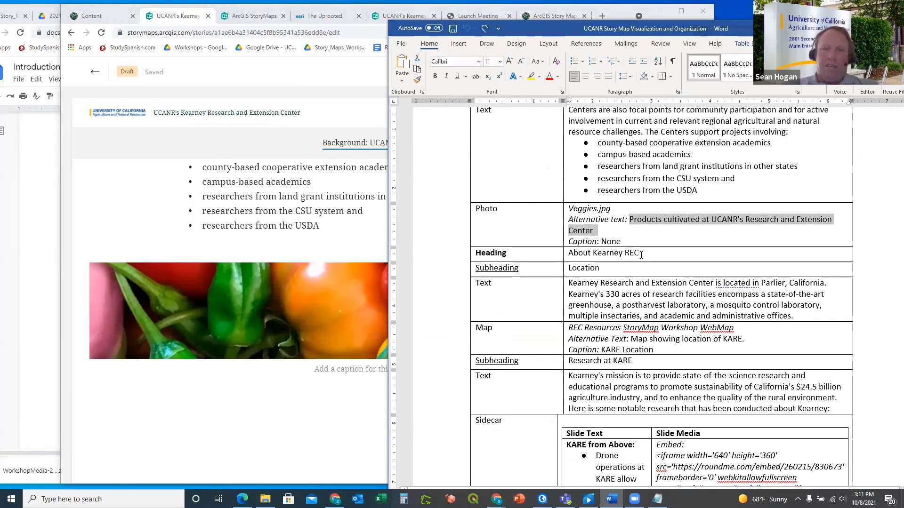
{"action": "left_click_drag", "start_coordinate": [641, 255], "coordinate": [568, 255]}
{"action": "key", "text": "ctrl+c"}
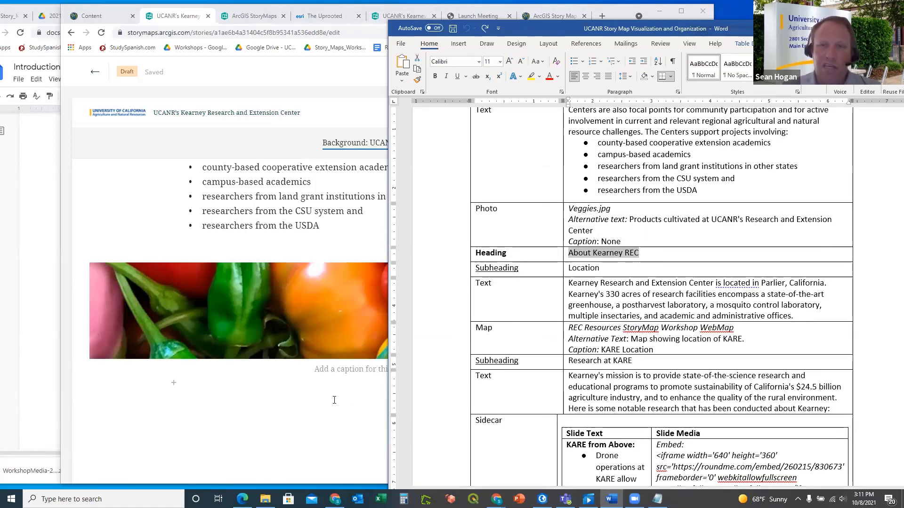
{"action": "left_click", "coordinate": [350, 343]}
{"action": "scroll", "coordinate": [349, 344], "scroll_direction": "down", "scroll_amount": 3}
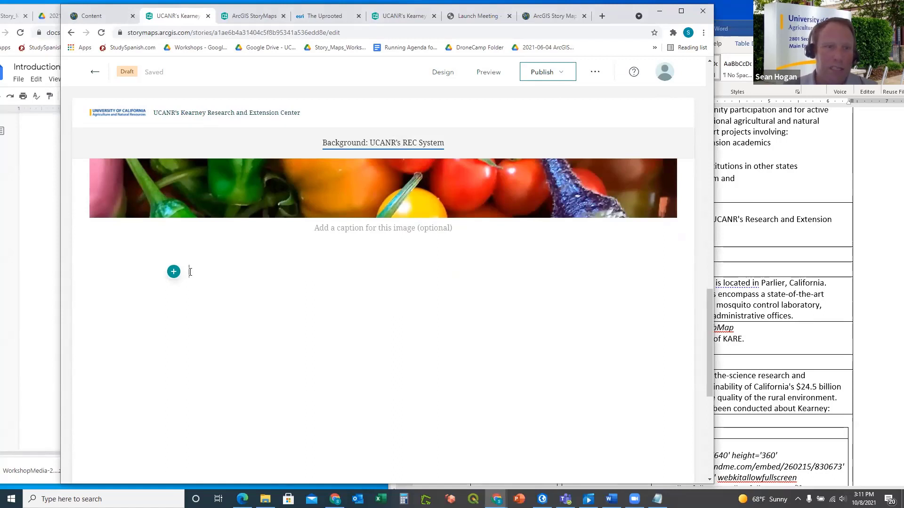
Paste 'About Kearney REC' below the Veggies photo and style it as a Heading
{"action": "key", "text": "ctrl+v"}
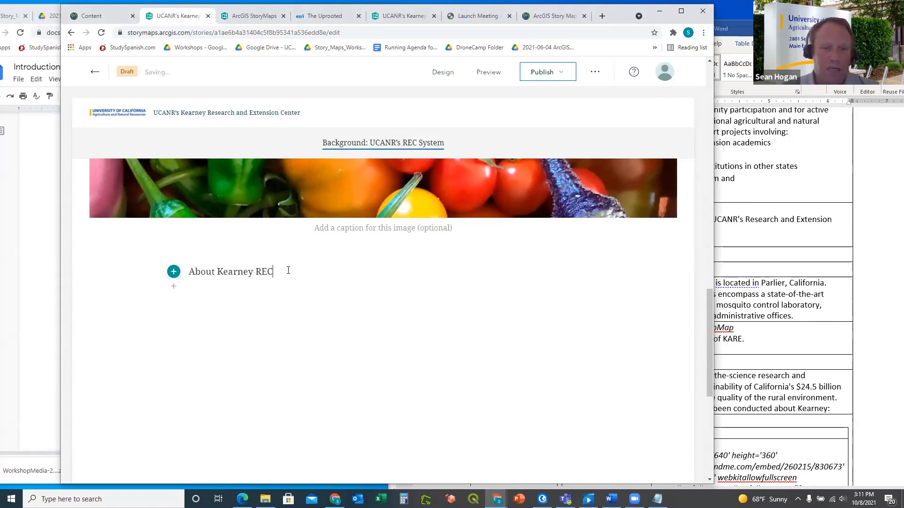
{"action": "left_click_drag", "start_coordinate": [288, 270], "coordinate": [188, 273]}
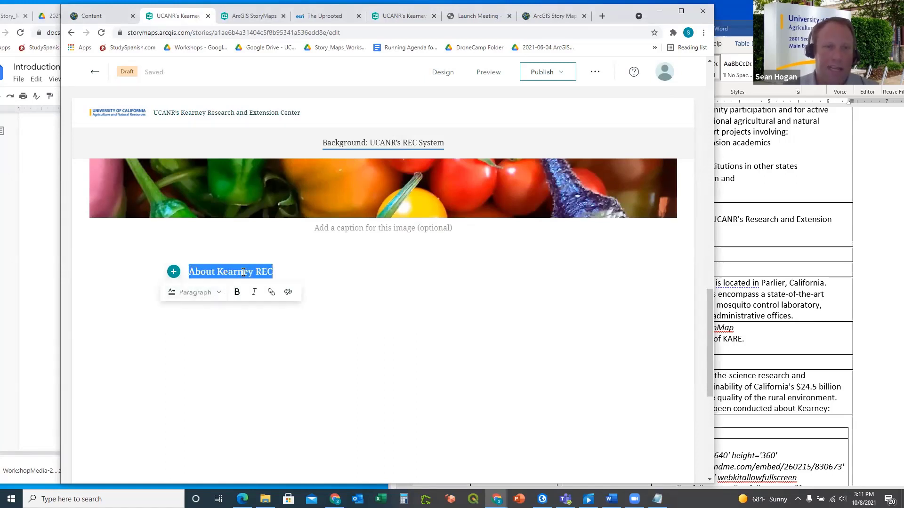
{"action": "left_click", "coordinate": [217, 292]}
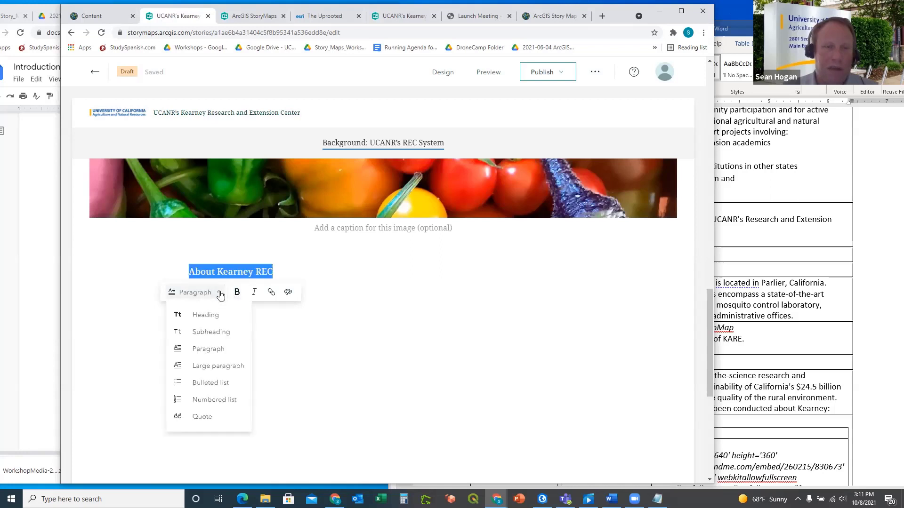
{"action": "left_click", "coordinate": [206, 317]}
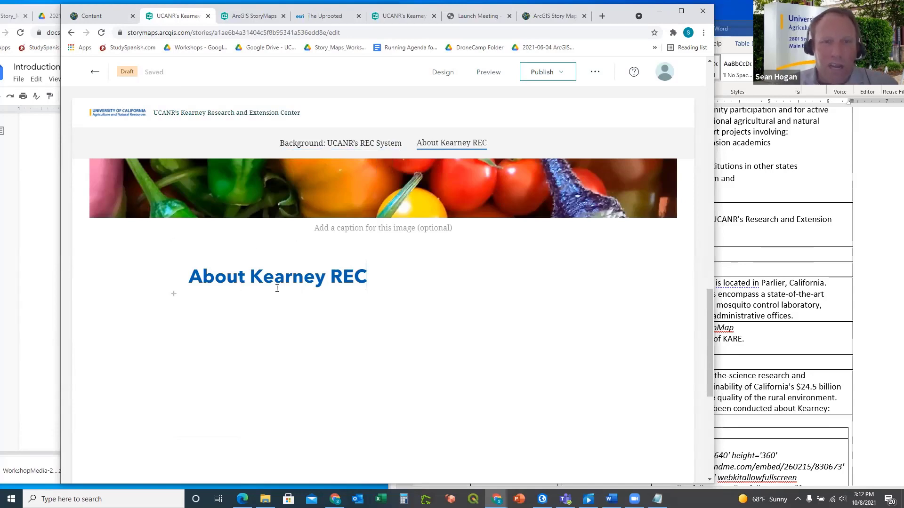
Test the navigation links by jumping to the Background section and back to About Kearney REC
{"action": "left_click", "coordinate": [353, 145]}
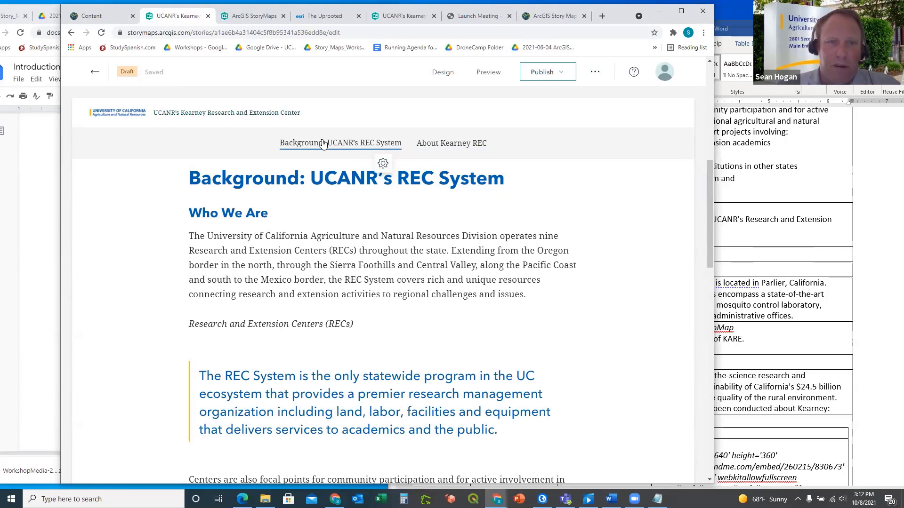
{"action": "left_click", "coordinate": [445, 144]}
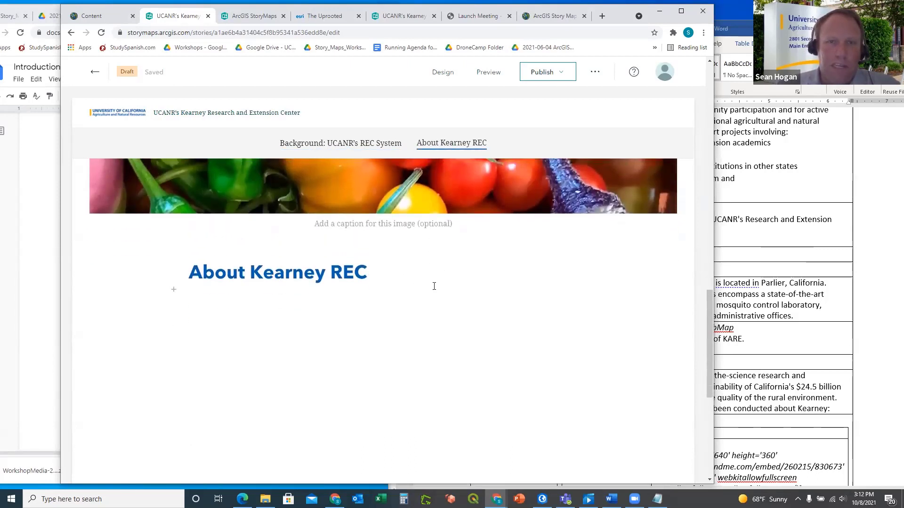
{"action": "left_click", "coordinate": [835, 240]}
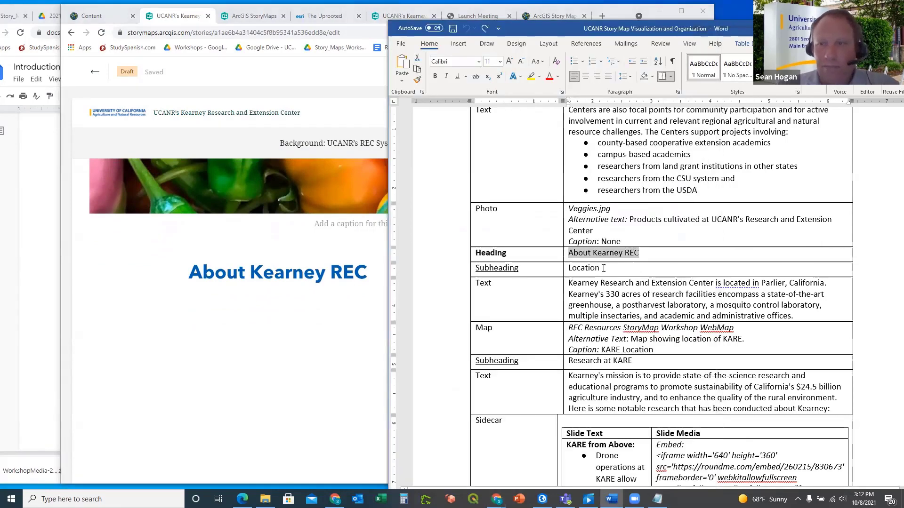
Insert a new text block styled as Subheading reading 'Location' under the About Kearney REC heading
{"action": "left_click_drag", "start_coordinate": [604, 268], "coordinate": [568, 268]}
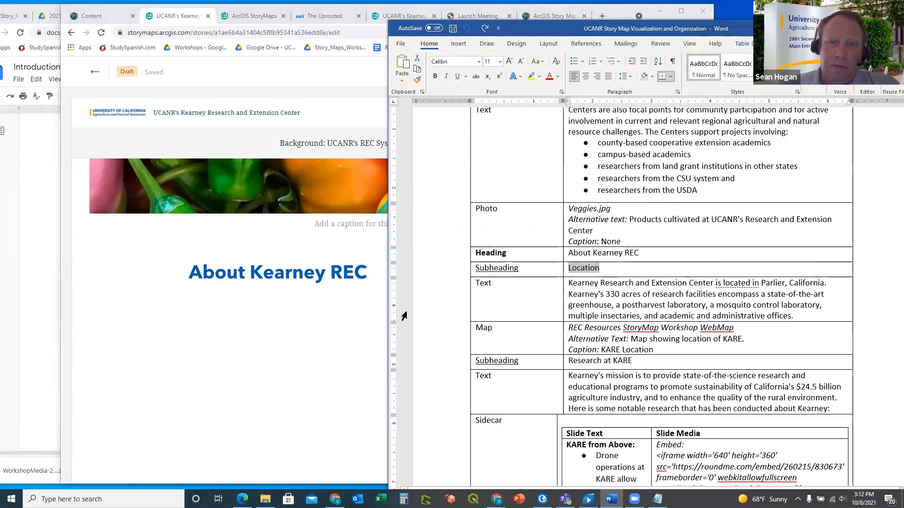
{"action": "left_click", "coordinate": [333, 306]}
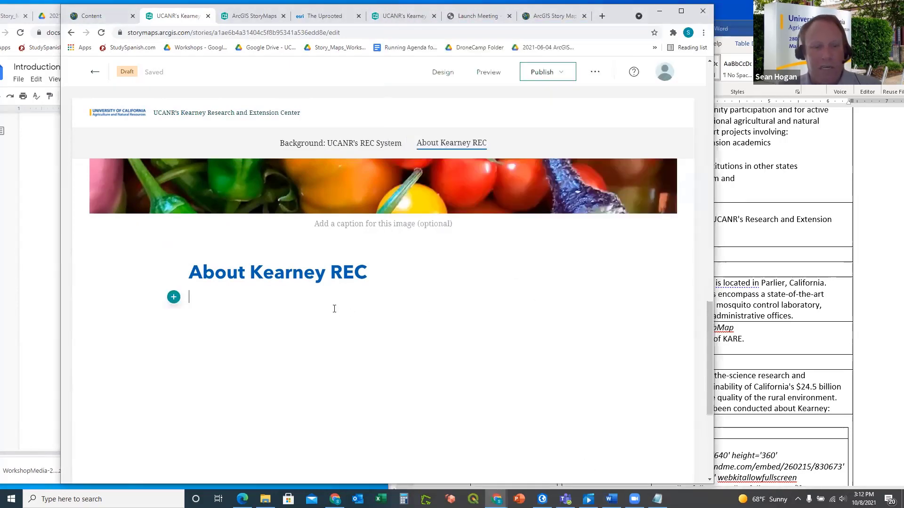
{"action": "left_click", "coordinate": [174, 297]}
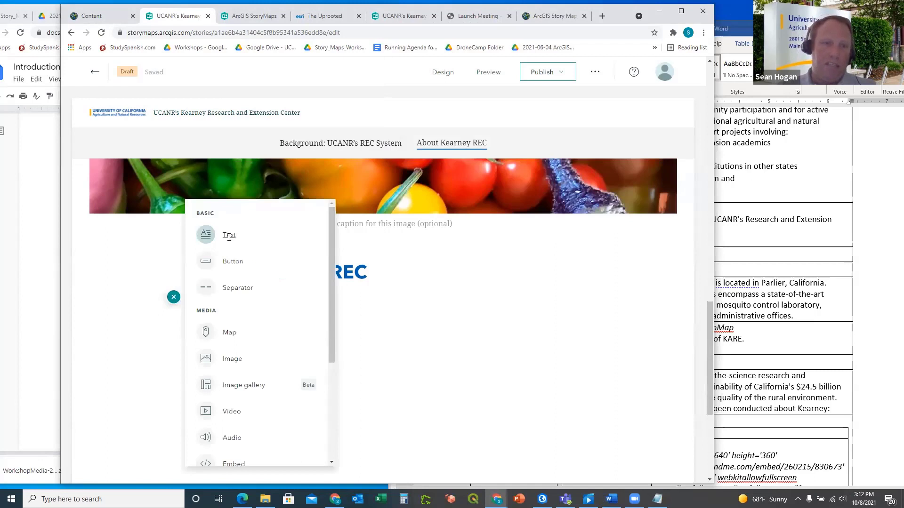
{"action": "left_click", "coordinate": [228, 236]}
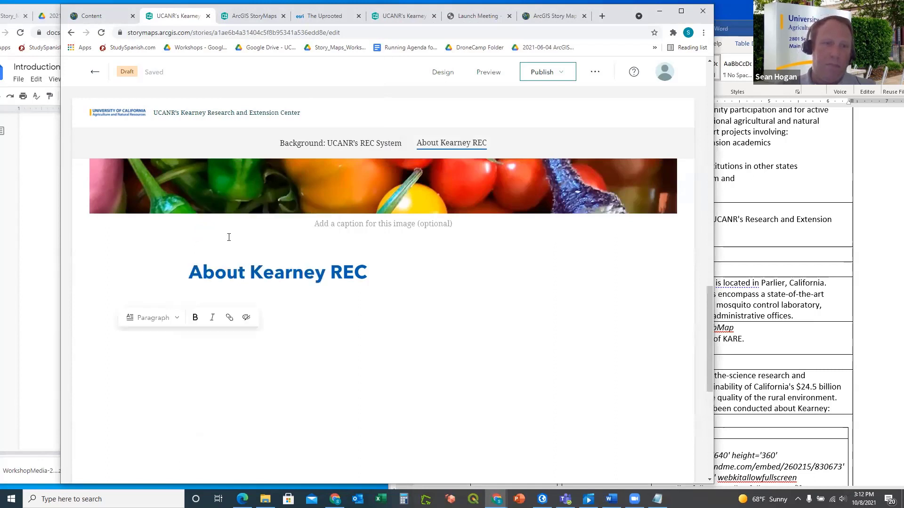
{"action": "left_click", "coordinate": [178, 319]}
{"action": "left_click", "coordinate": [173, 356]}
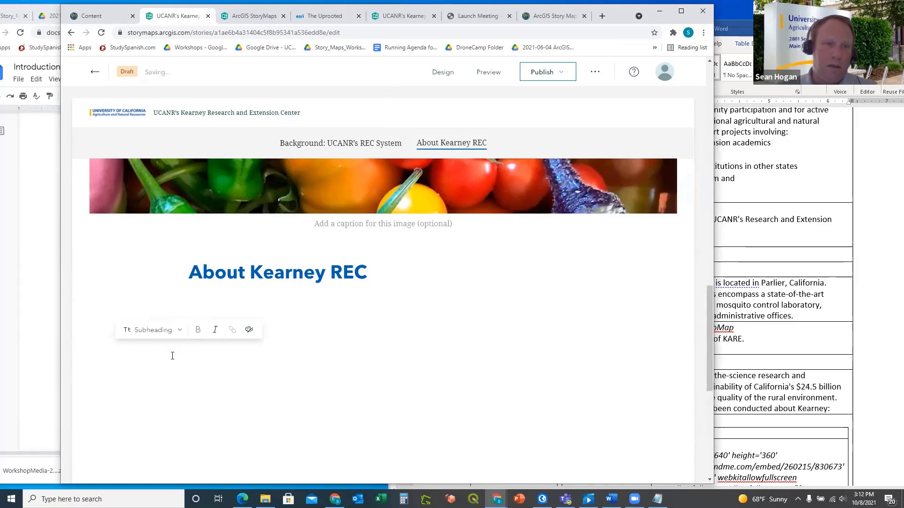
{"action": "type", "text": "Location"}
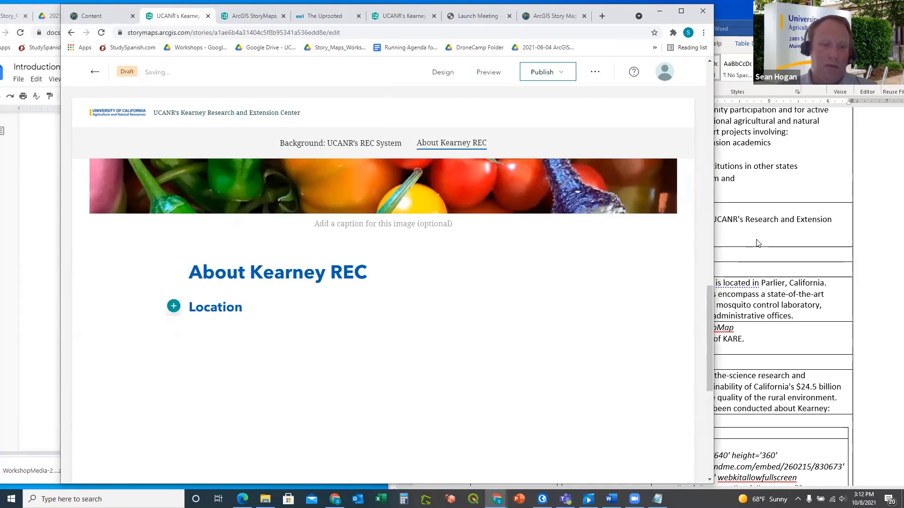
{"action": "left_click", "coordinate": [770, 242]}
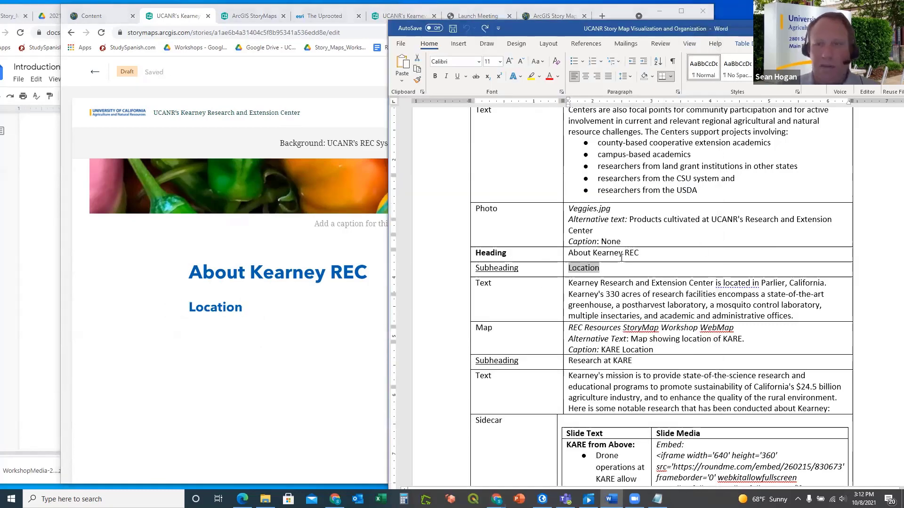
Select the Kearney location paragraph in the Word outline and click into the empty block under Location
{"action": "scroll", "coordinate": [542, 260], "scroll_direction": "down", "scroll_amount": 1}
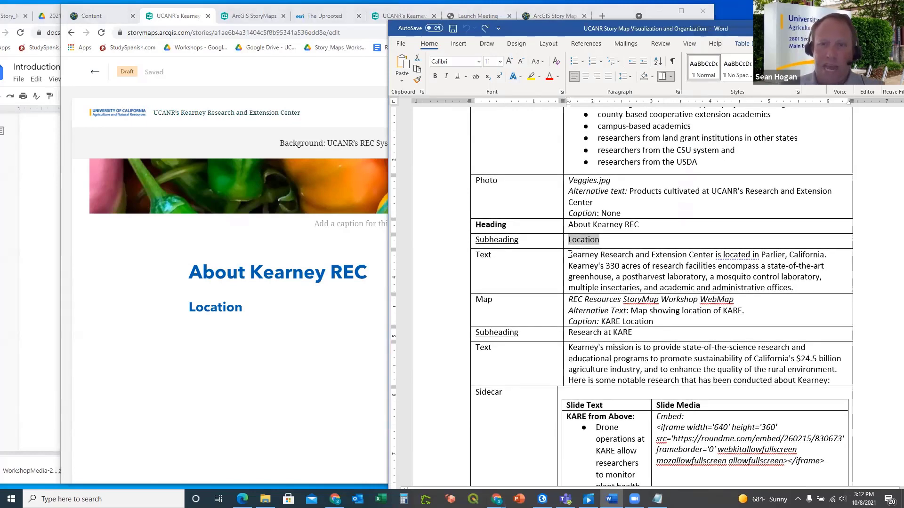
{"action": "left_click_drag", "start_coordinate": [570, 255], "coordinate": [796, 285]}
{"action": "key", "text": "ctrl+c"}
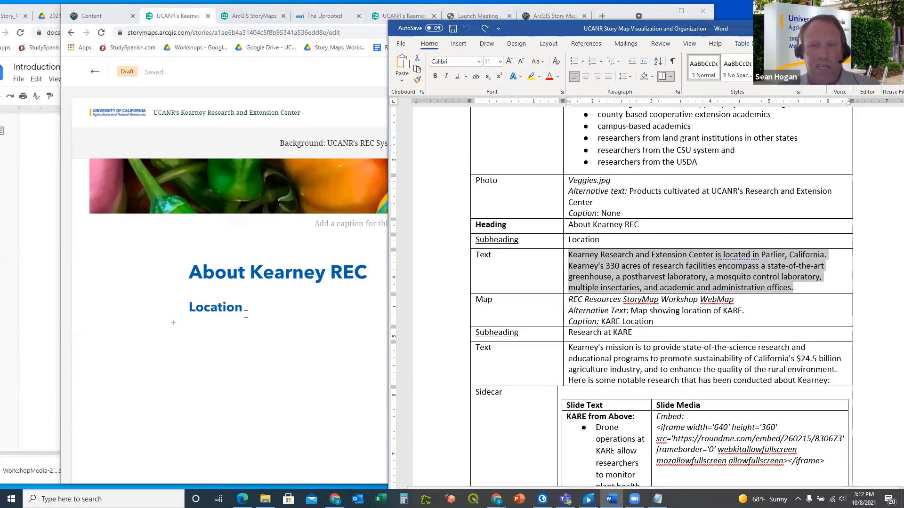
{"action": "left_click", "coordinate": [207, 330]}
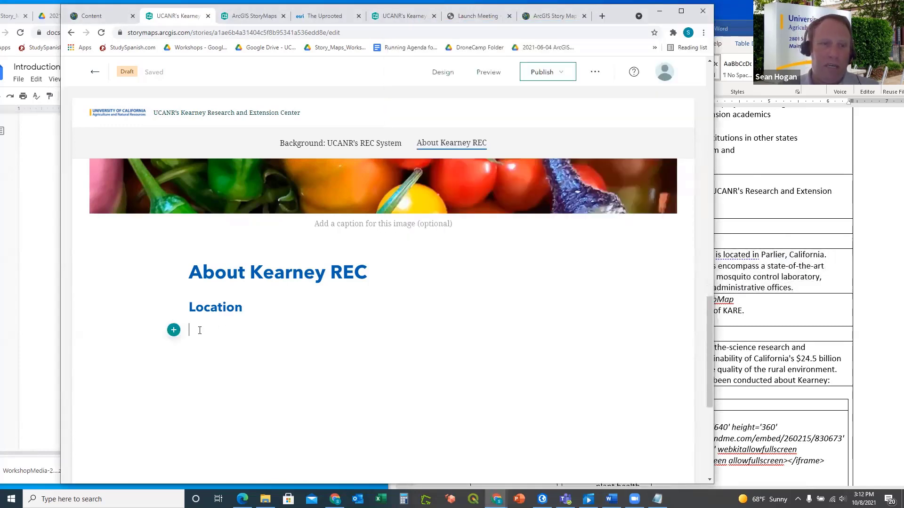
Paste the Kearney location paragraph under Location, then bring up the Google Docs exercise instructions
{"action": "key", "text": "ctrl+v"}
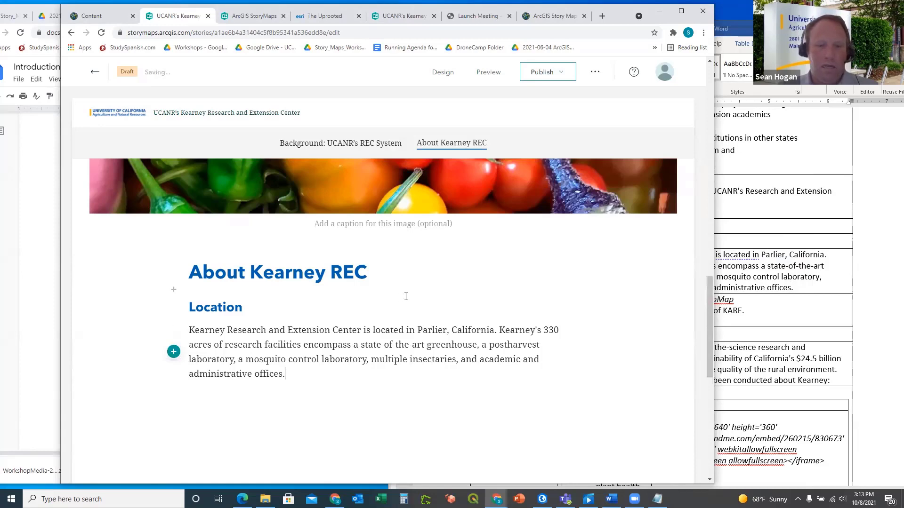
{"action": "left_click", "coordinate": [816, 308]}
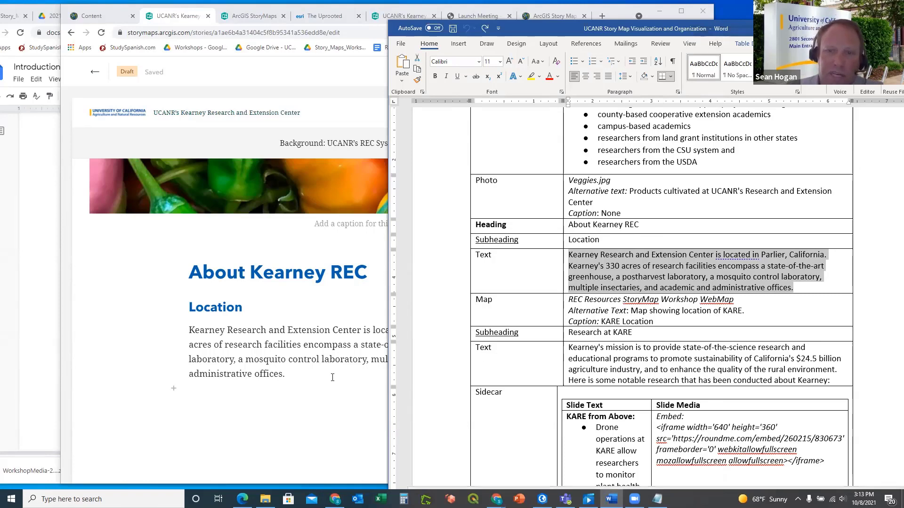
{"action": "scroll", "coordinate": [329, 338], "scroll_direction": "down", "scroll_amount": 2}
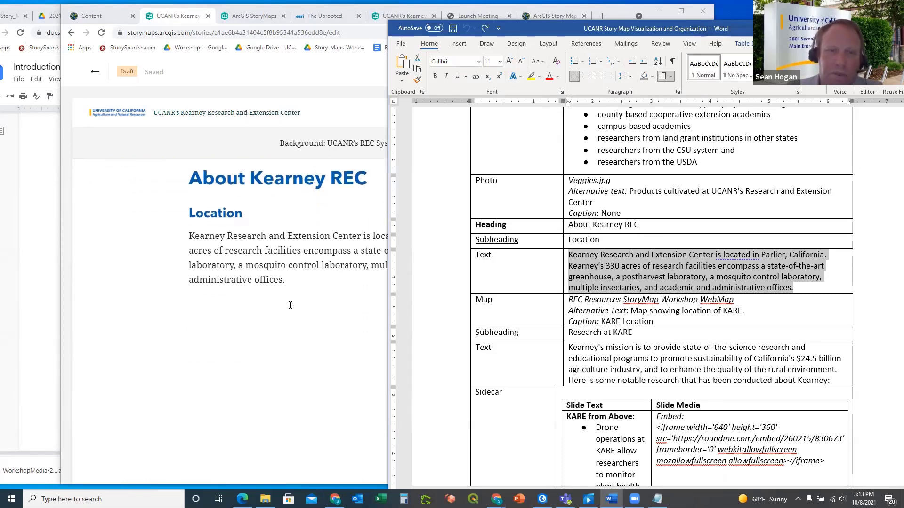
{"action": "left_click", "coordinate": [41, 403]}
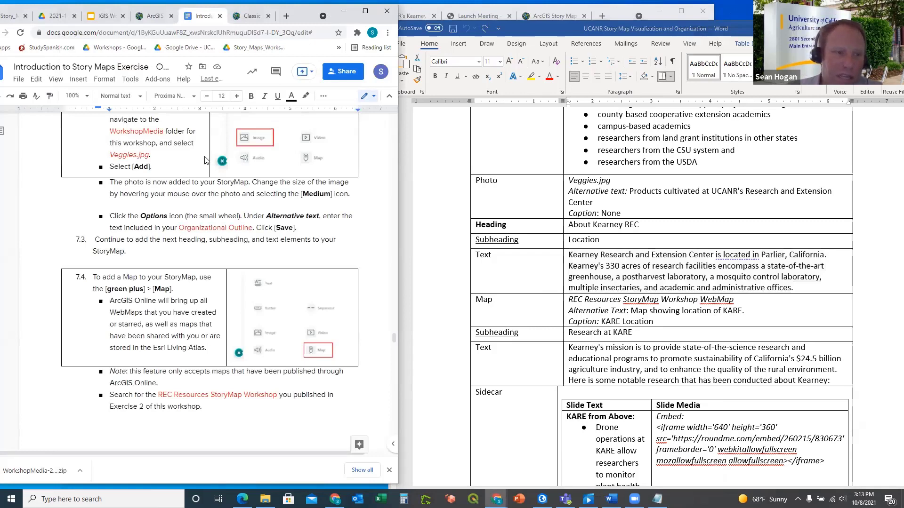
Read step 7.4 on adding a map in the Google Docs guide, then return to StoryMaps
{"action": "scroll", "coordinate": [226, 234], "scroll_direction": "down", "scroll_amount": 6}
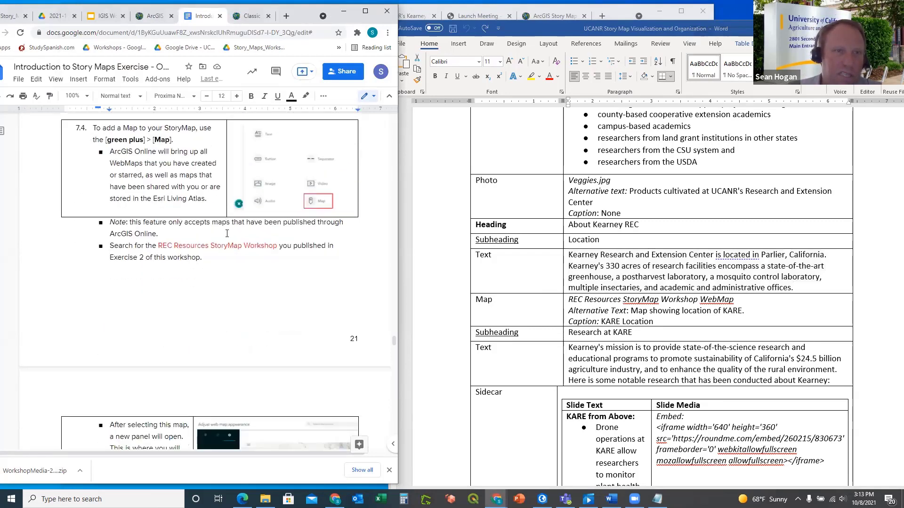
{"action": "scroll", "coordinate": [226, 234], "scroll_direction": "down", "scroll_amount": 1}
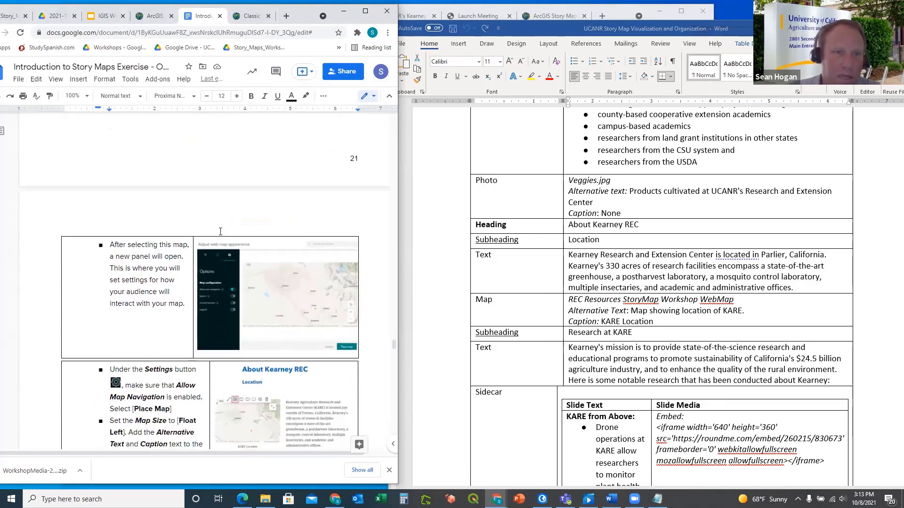
{"action": "scroll", "coordinate": [221, 228], "scroll_direction": "up", "scroll_amount": 4}
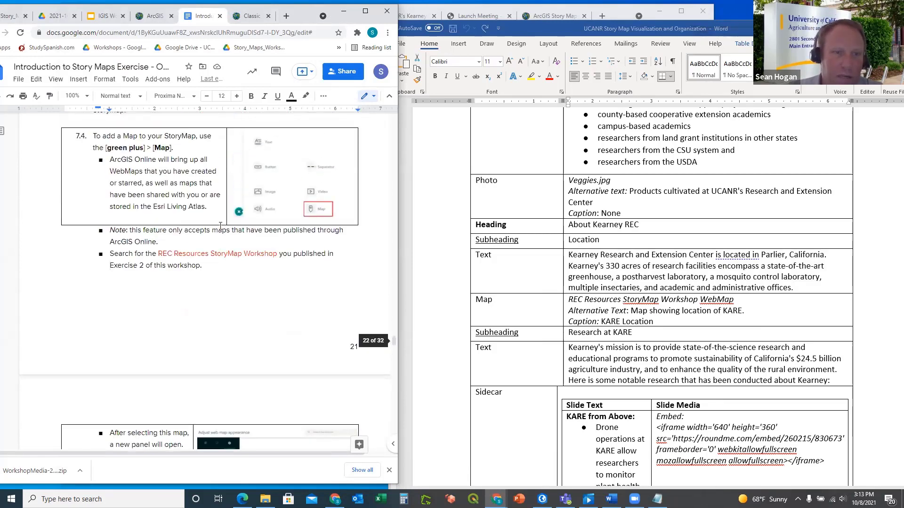
{"action": "scroll", "coordinate": [170, 209], "scroll_direction": "up", "scroll_amount": 1}
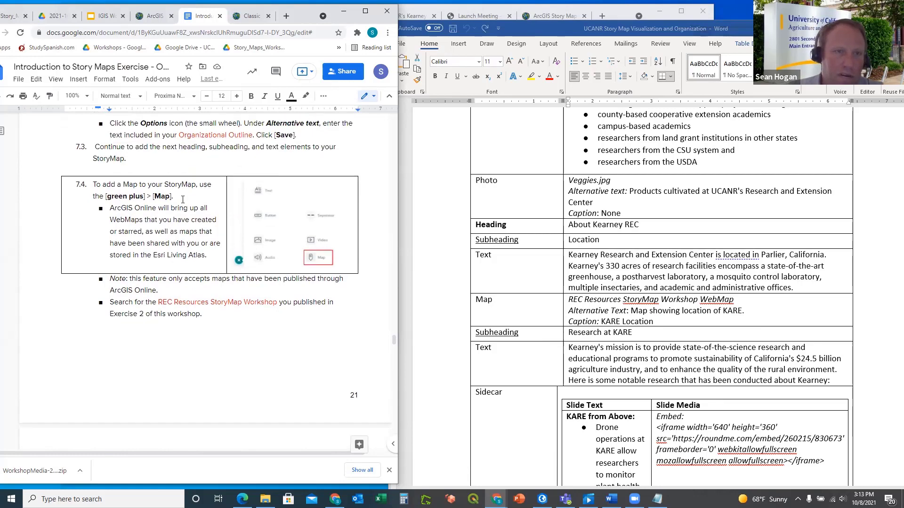
{"action": "scroll", "coordinate": [179, 194], "scroll_direction": "up", "scroll_amount": 1}
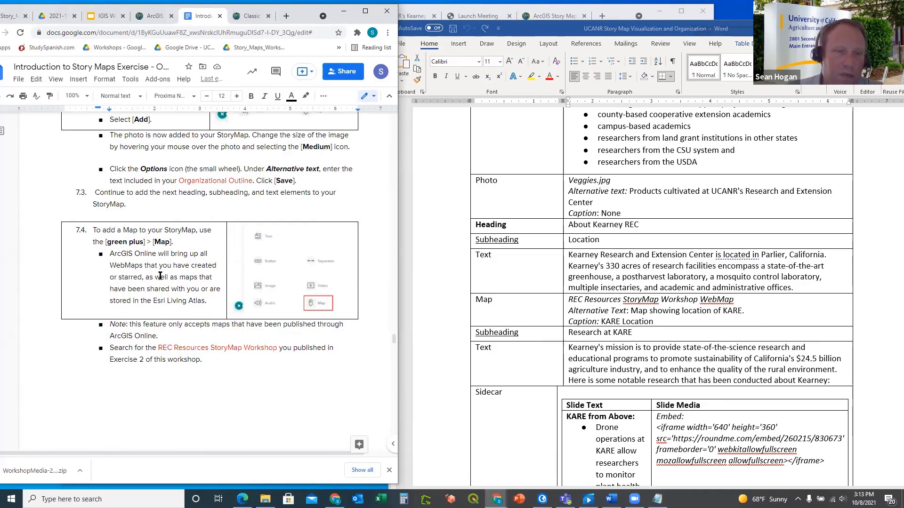
{"action": "scroll", "coordinate": [160, 276], "scroll_direction": "down", "scroll_amount": 1}
{"action": "scroll", "coordinate": [190, 263], "scroll_direction": "down", "scroll_amount": 1}
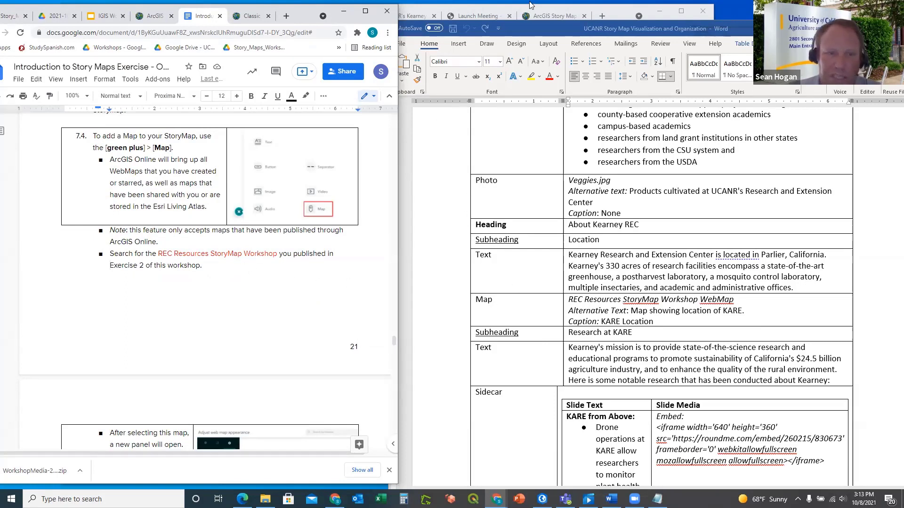
{"action": "key", "text": "alt+Tab"}
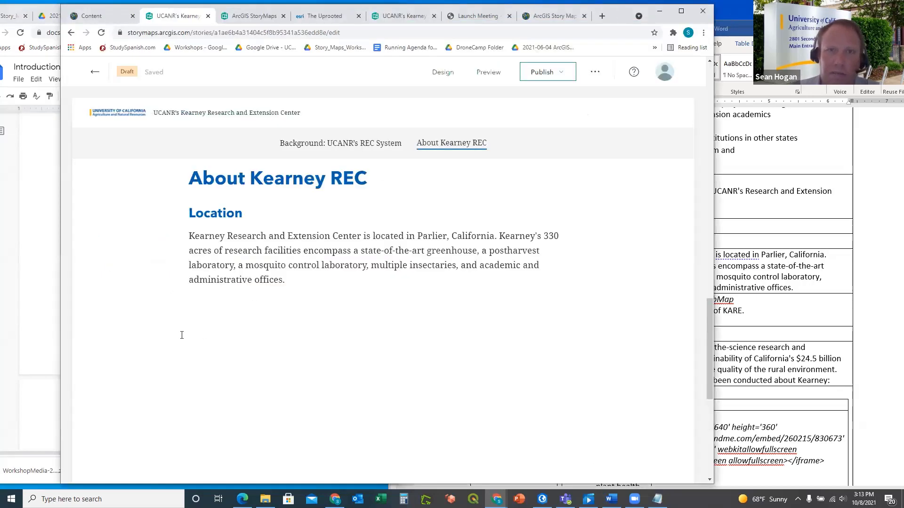
Add a Map block below the Location text using the UCANR_StoryMap_Workshop4 web map
{"action": "left_click", "coordinate": [173, 294]}
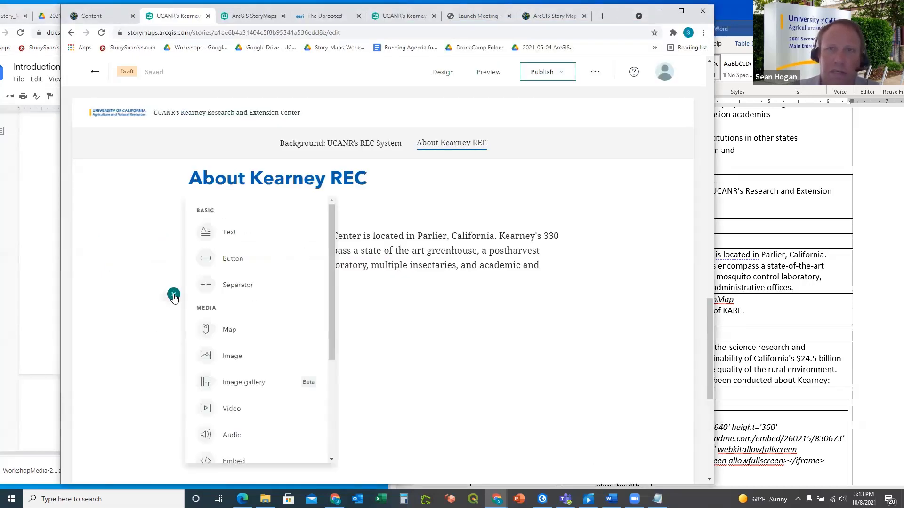
{"action": "left_click", "coordinate": [230, 330]}
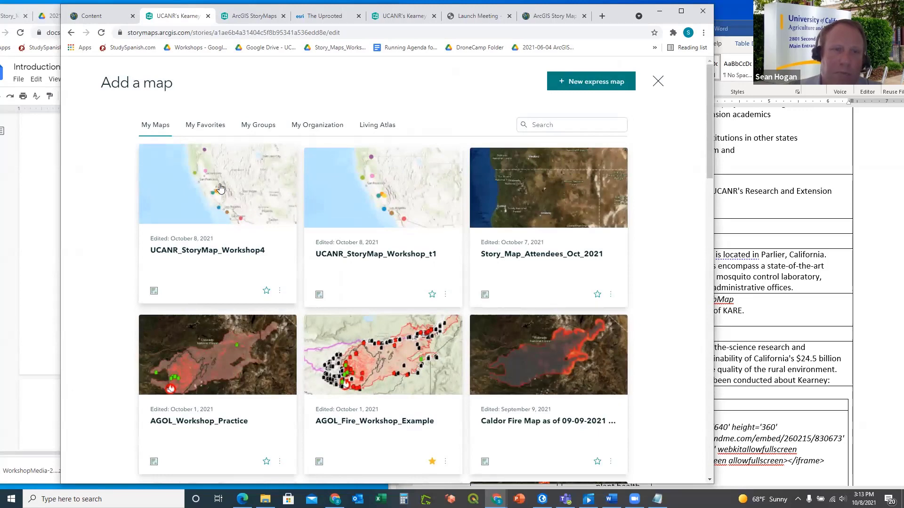
{"action": "left_click", "coordinate": [225, 190]}
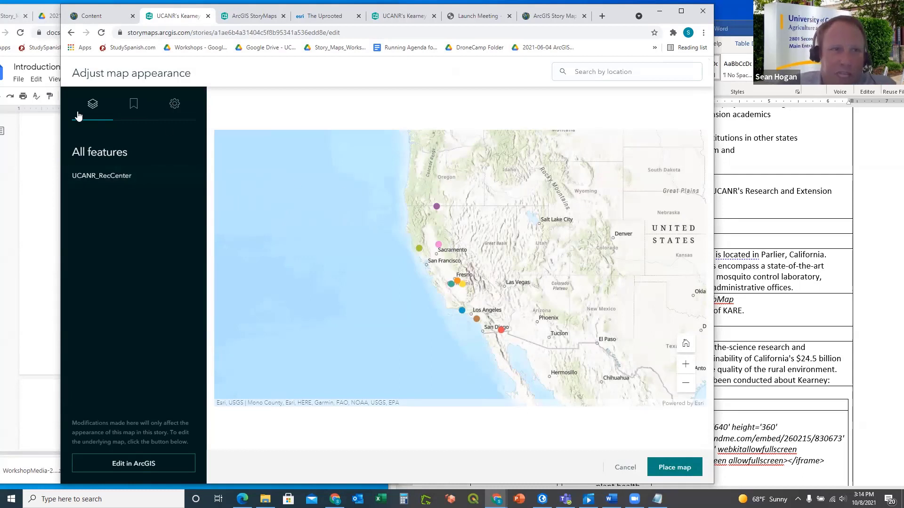
Try the Legend and Keep legend open options, leaving both turned off
{"action": "left_click", "coordinate": [175, 108]}
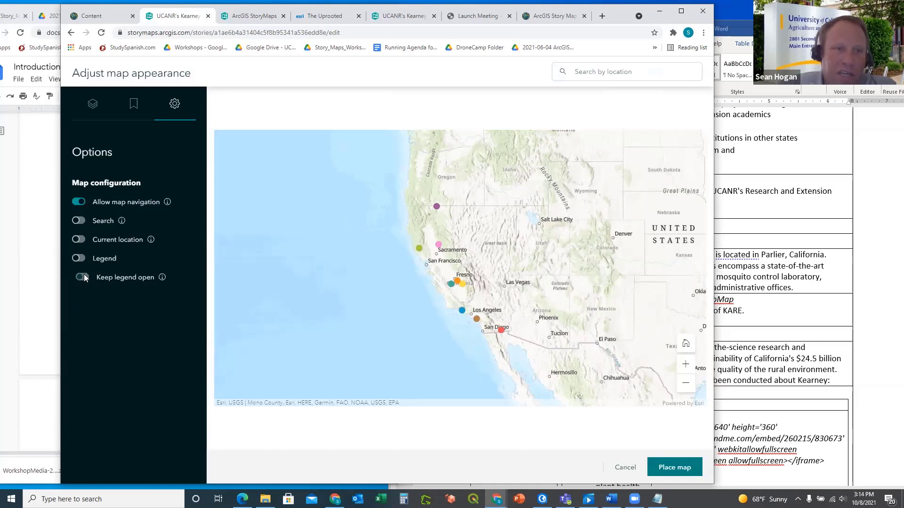
{"action": "left_click", "coordinate": [79, 259]}
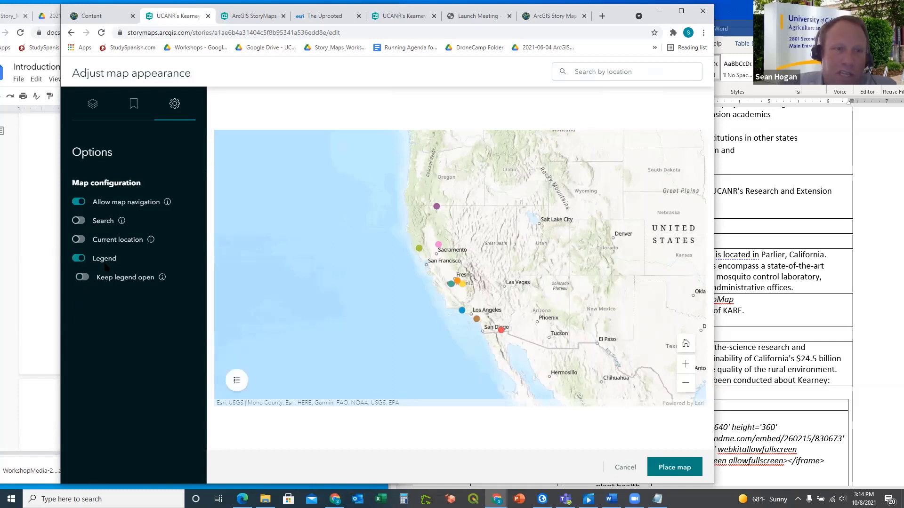
{"action": "left_click", "coordinate": [83, 278]}
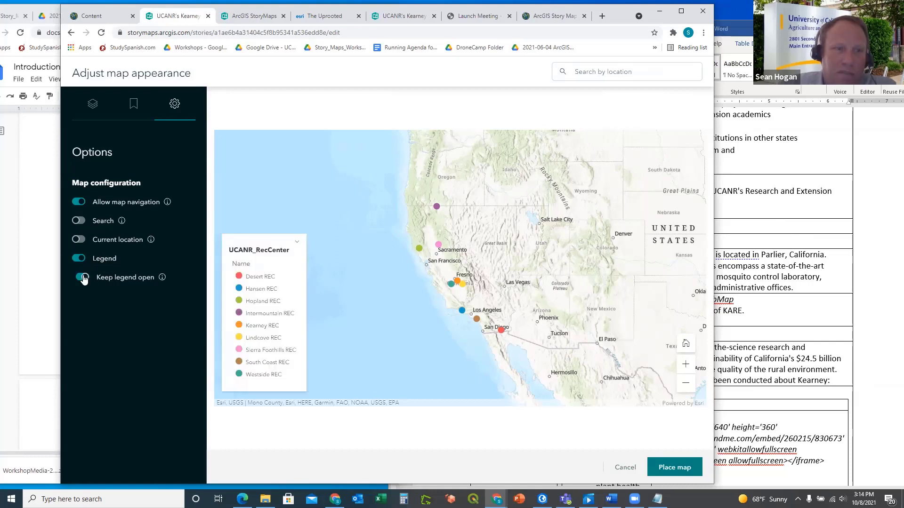
{"action": "left_click", "coordinate": [83, 278]}
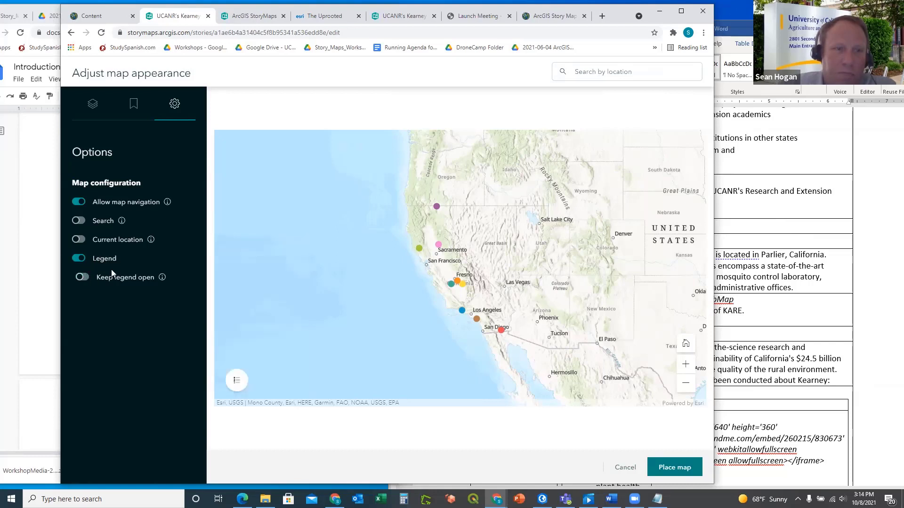
{"action": "left_click", "coordinate": [79, 258]}
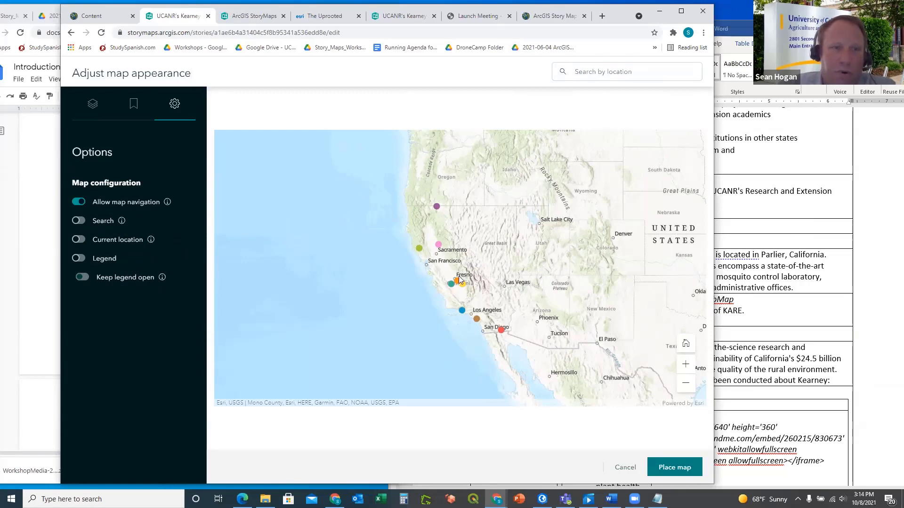
Frame the map on California and place it in the story
{"action": "scroll", "coordinate": [458, 278], "scroll_direction": "up", "scroll_amount": 1}
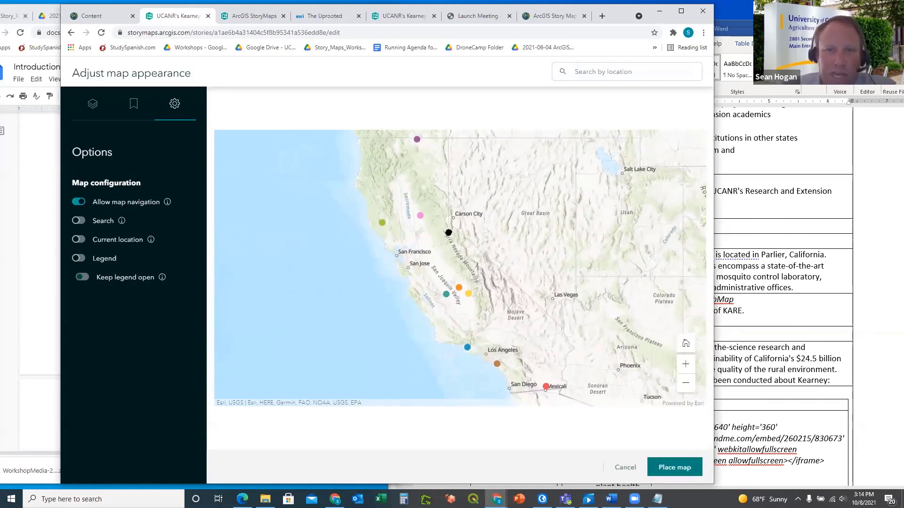
{"action": "left_click_drag", "start_coordinate": [449, 234], "coordinate": [462, 234]}
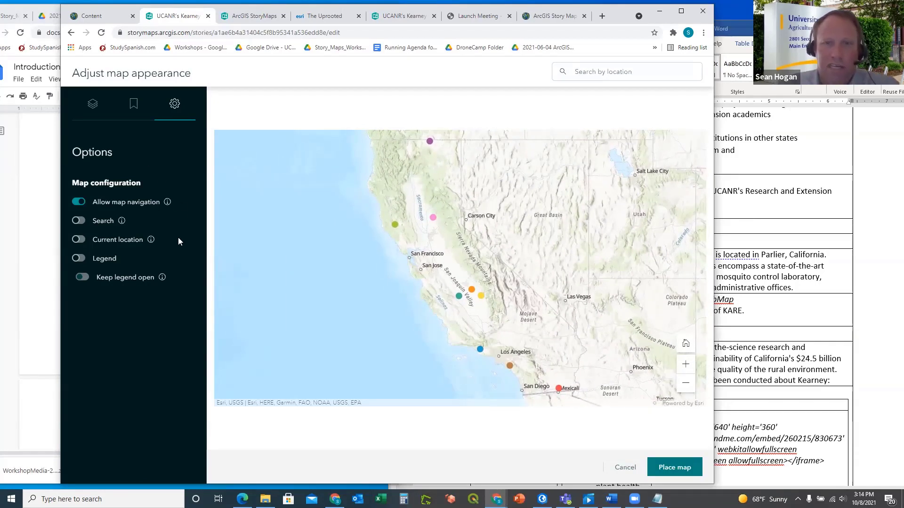
{"action": "left_click", "coordinate": [93, 100]}
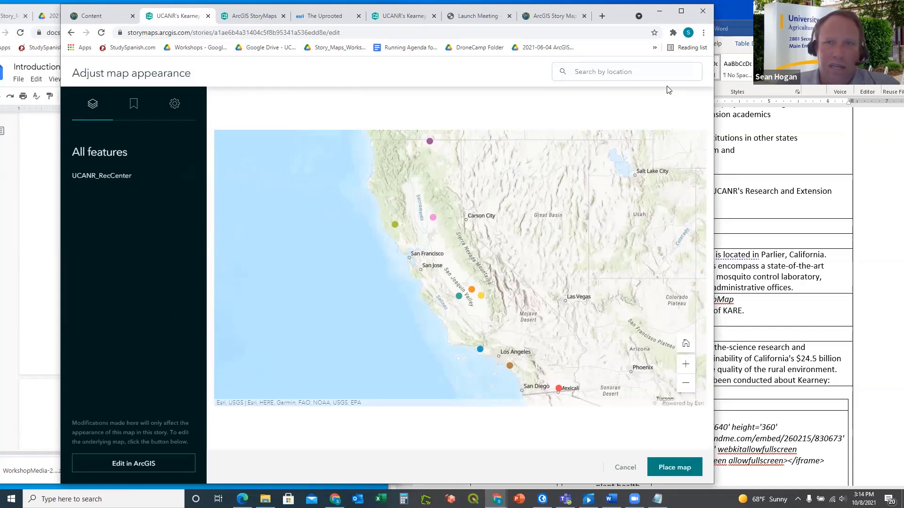
{"action": "left_click", "coordinate": [668, 468]}
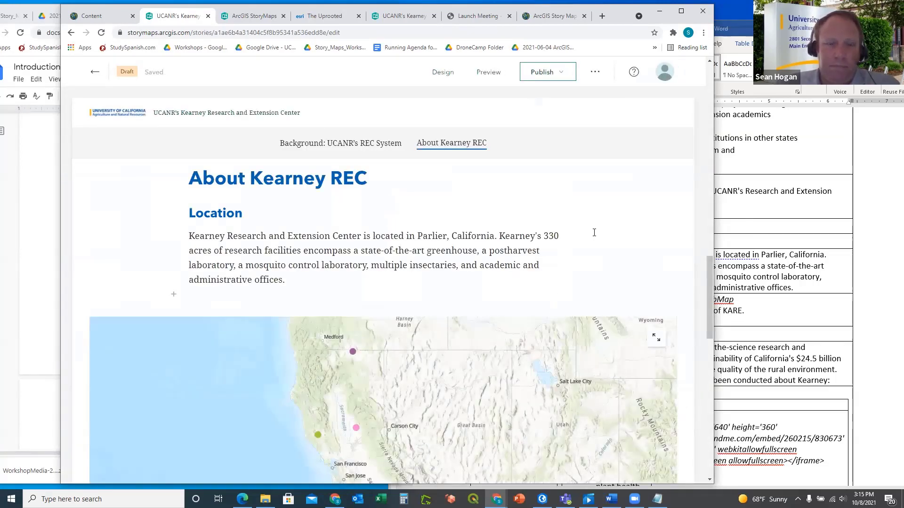
Check the Google Docs instructions, then open the ArcGIS Online Content page with the IGIS_Training items
{"action": "scroll", "coordinate": [594, 232], "scroll_direction": "down", "scroll_amount": 3}
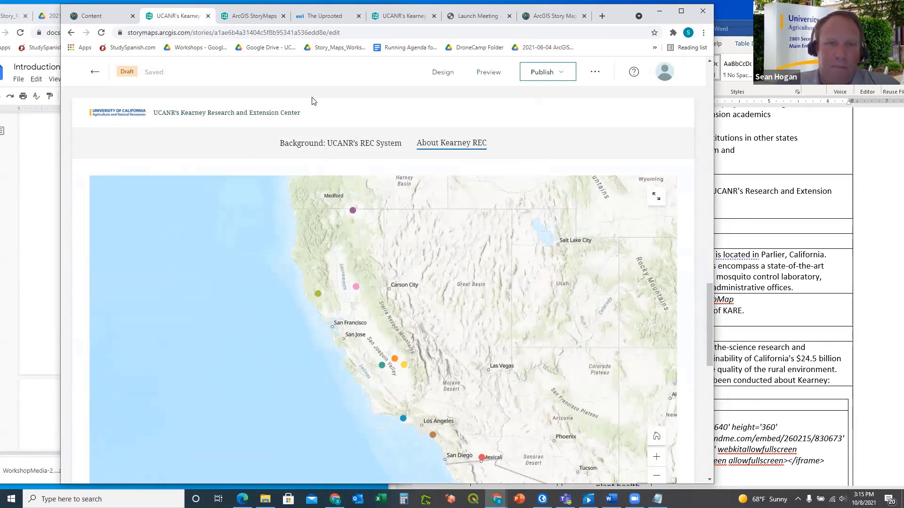
{"action": "left_click", "coordinate": [48, 140]}
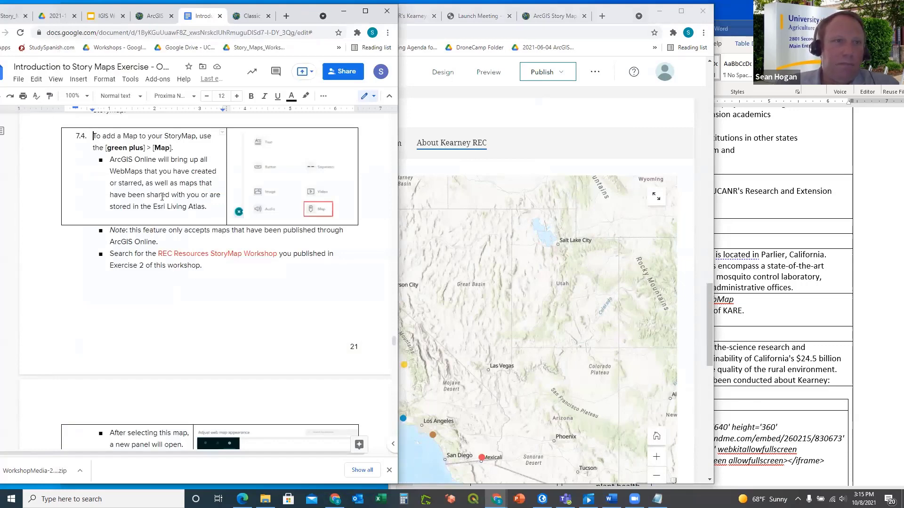
{"action": "scroll", "coordinate": [162, 196], "scroll_direction": "down", "scroll_amount": 1}
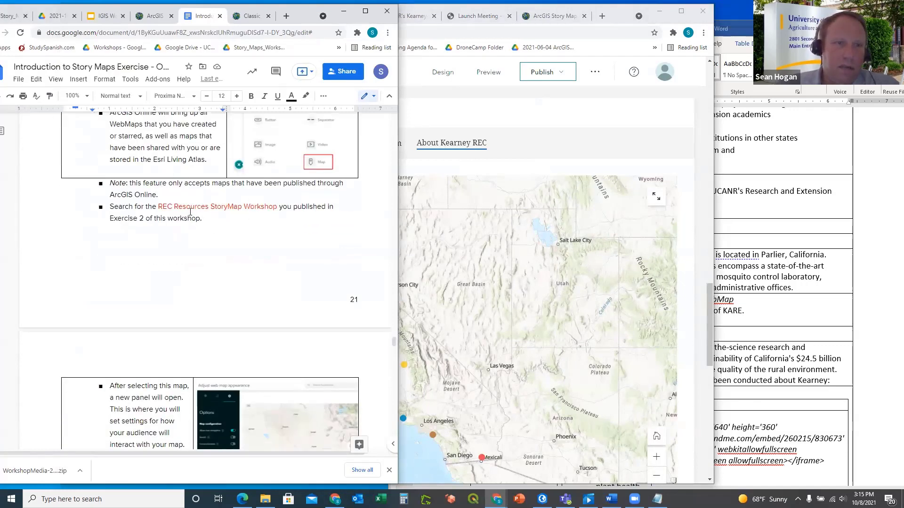
{"action": "left_click", "coordinate": [545, 149]}
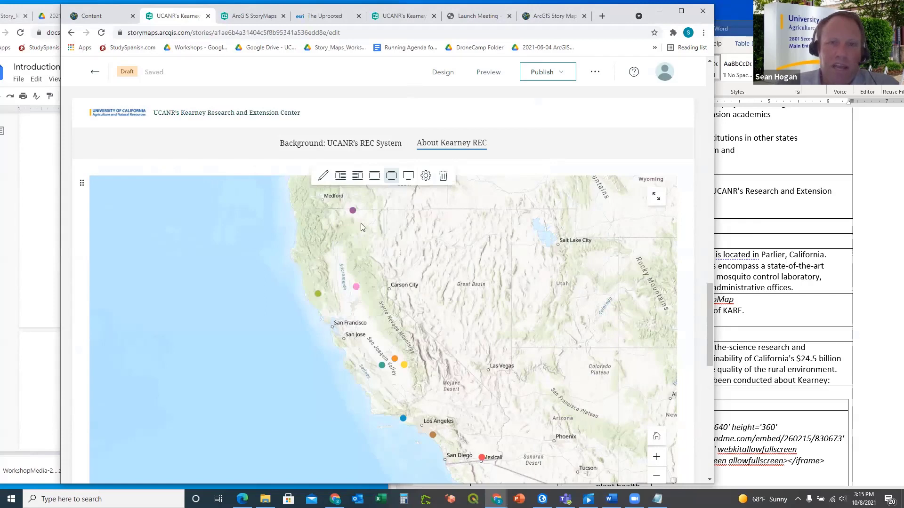
{"action": "left_click", "coordinate": [97, 16]}
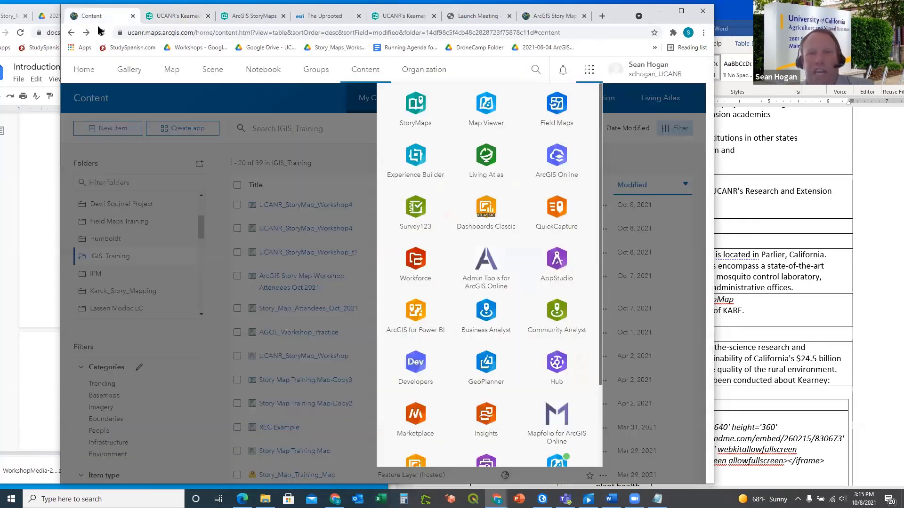
Return from the ArcGIS Online content pages to the Kearney REC story draft tab
{"action": "left_click", "coordinate": [260, 85]}
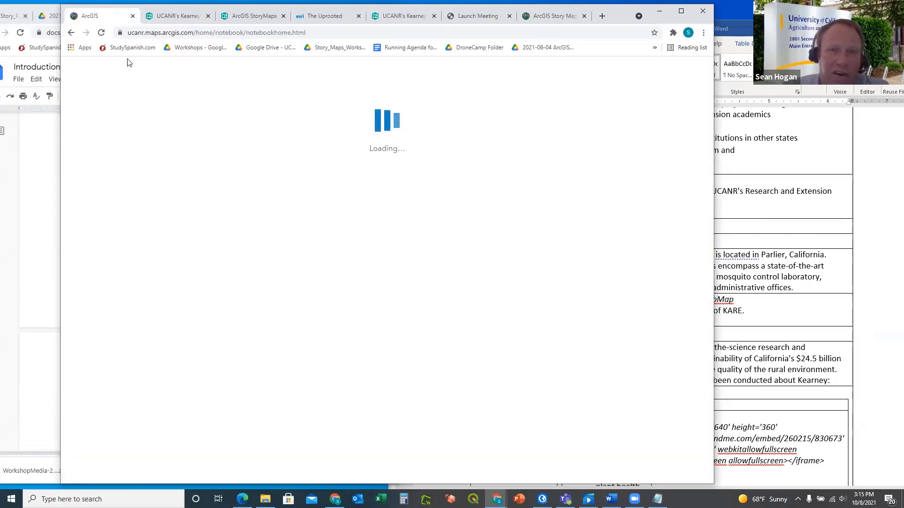
{"action": "left_click", "coordinate": [71, 33]}
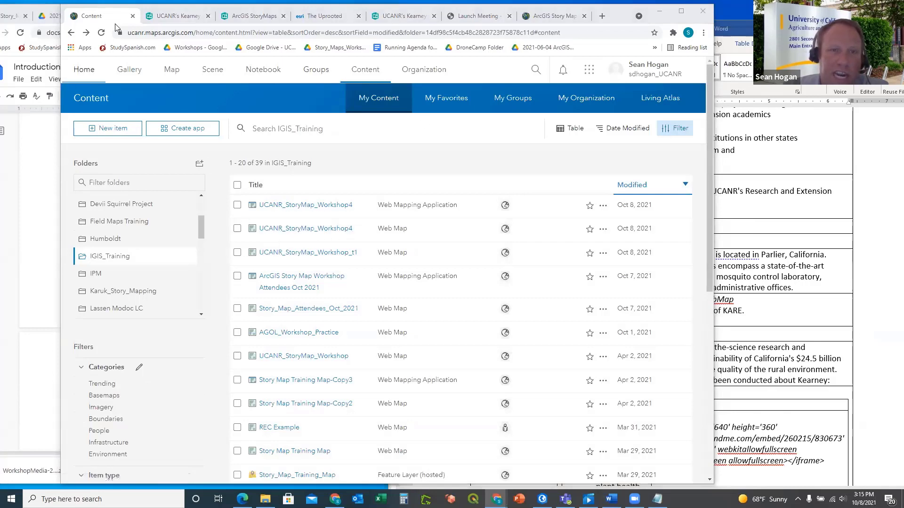
{"action": "left_click", "coordinate": [170, 18]}
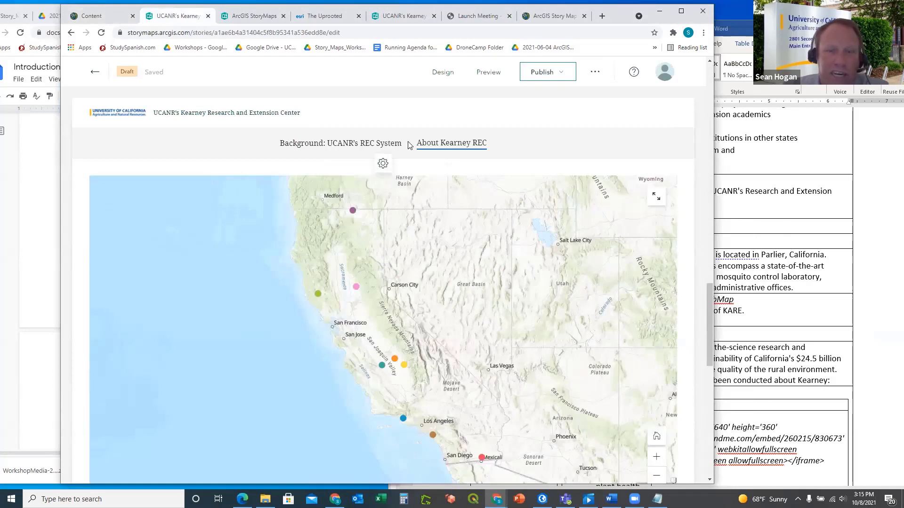
{"action": "left_click", "coordinate": [39, 270]}
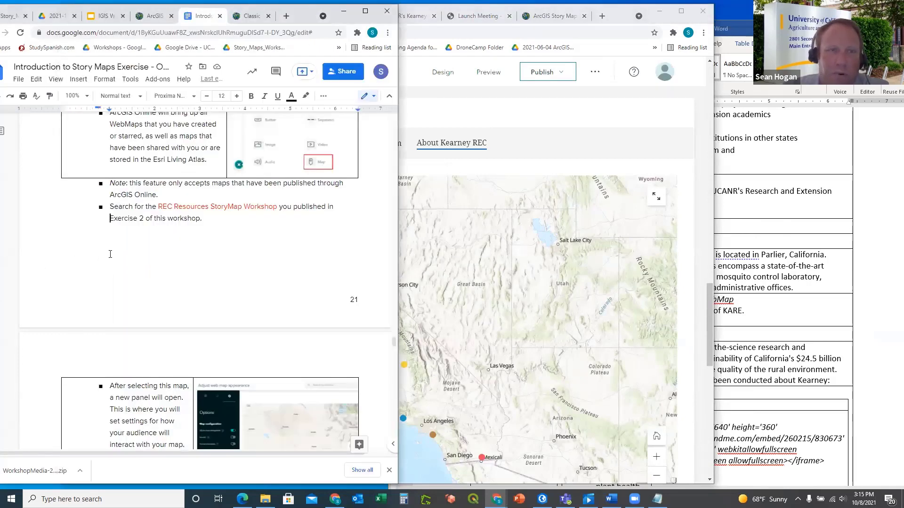
{"action": "scroll", "coordinate": [205, 250], "scroll_direction": "down", "scroll_amount": 4}
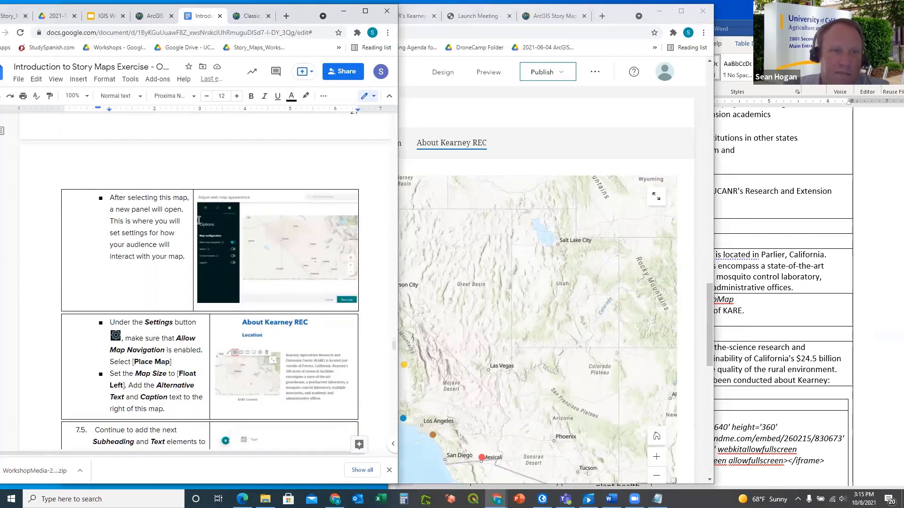
{"action": "scroll", "coordinate": [196, 237], "scroll_direction": "up", "scroll_amount": 4}
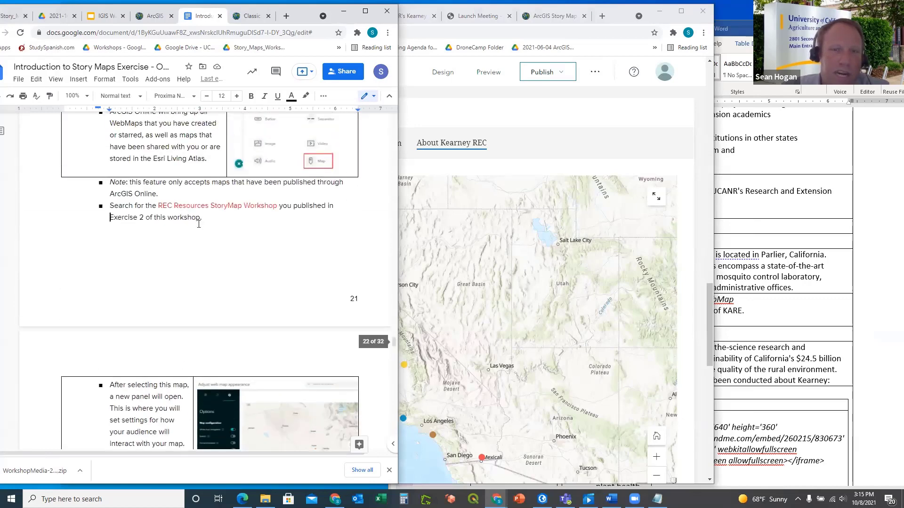
{"action": "scroll", "coordinate": [227, 215], "scroll_direction": "up", "scroll_amount": 1}
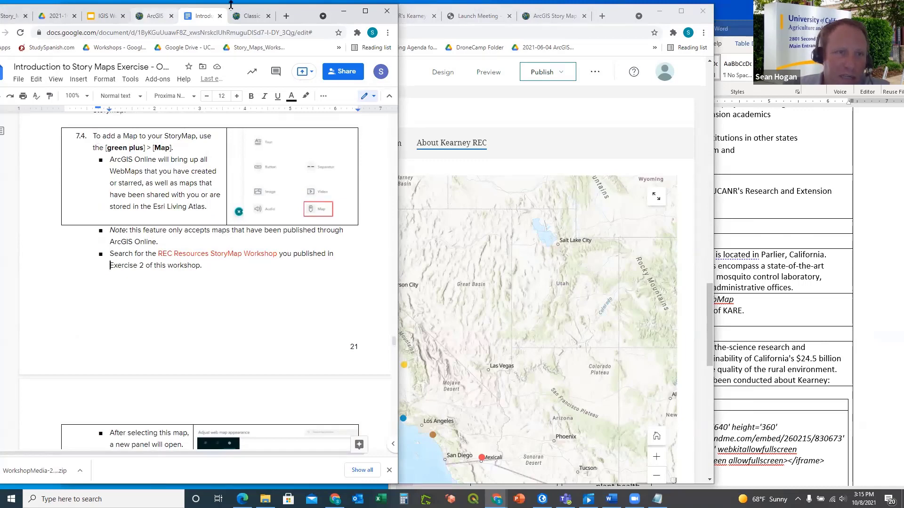
{"action": "left_click", "coordinate": [622, 16]}
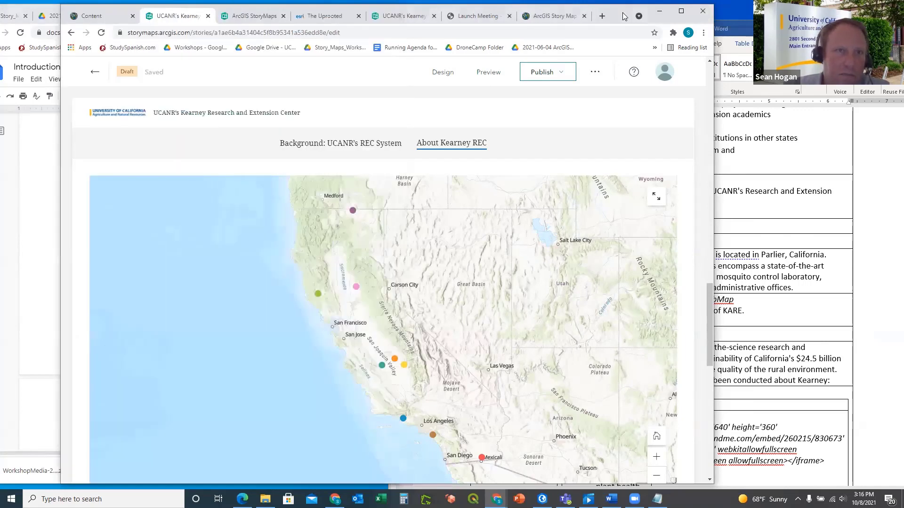
Review the theme preview, an example story and the published Kearney story, then bring back the guide
{"action": "left_click", "coordinate": [254, 16]}
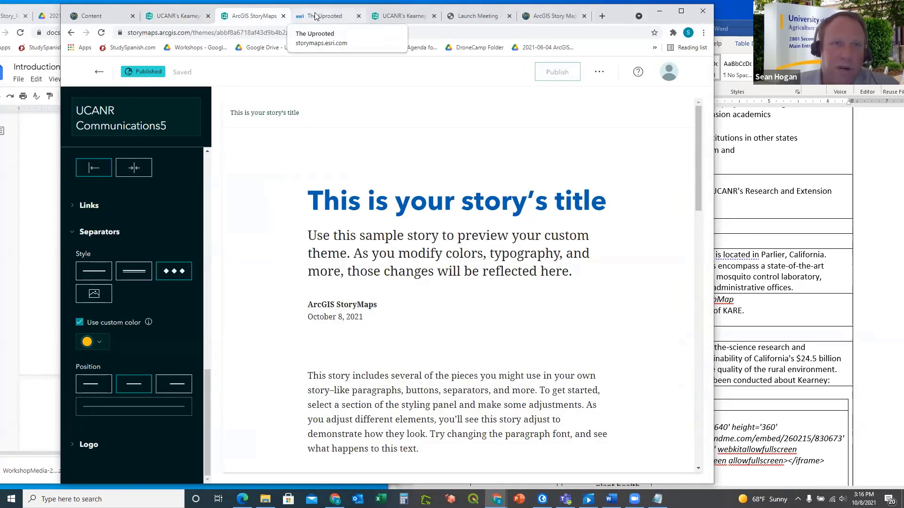
{"action": "scroll", "coordinate": [361, 238], "scroll_direction": "down", "scroll_amount": 8}
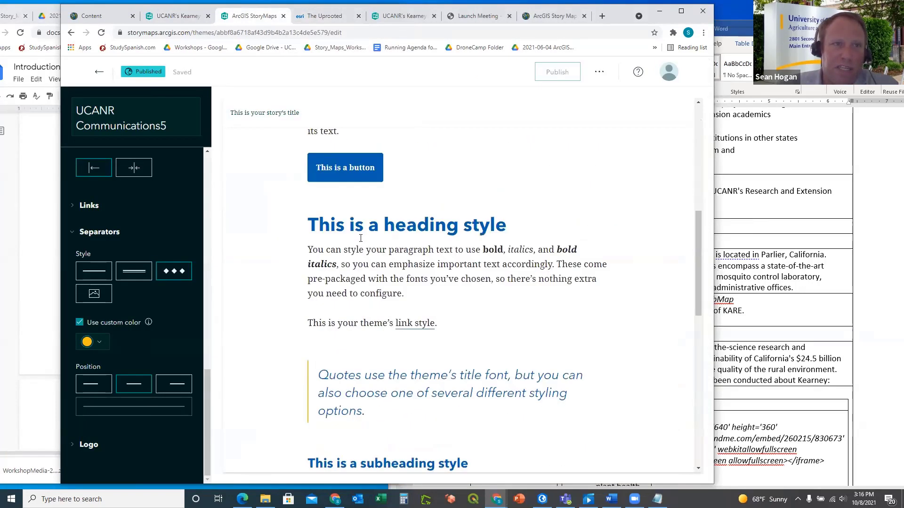
{"action": "scroll", "coordinate": [360, 239], "scroll_direction": "up", "scroll_amount": 7}
{"action": "left_click", "coordinate": [322, 15]}
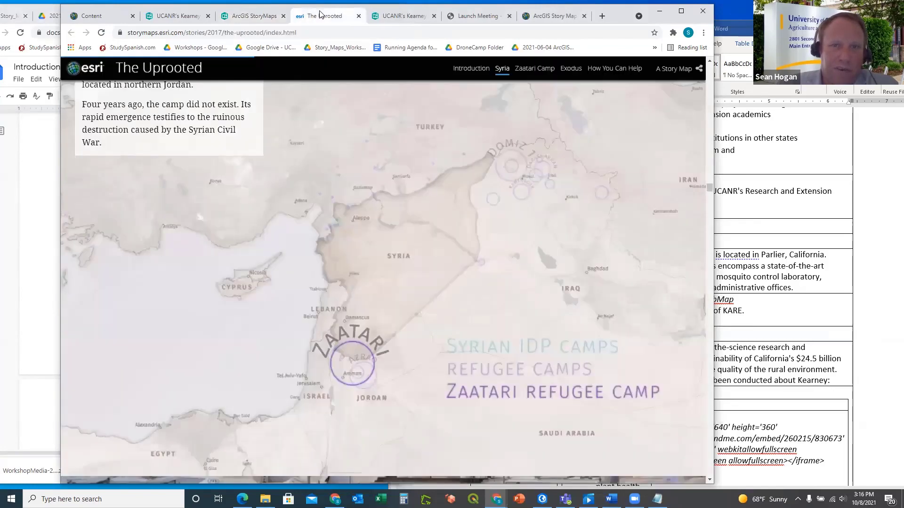
{"action": "left_click", "coordinate": [398, 16]}
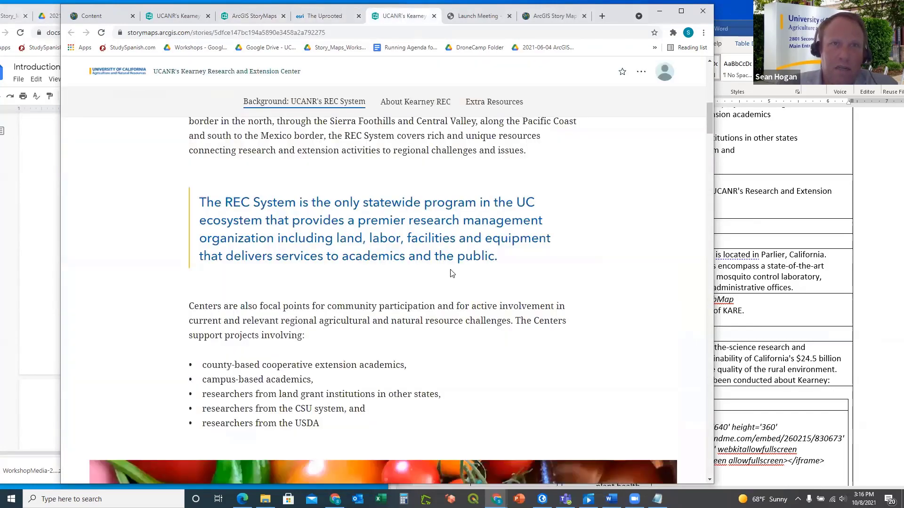
{"action": "scroll", "coordinate": [450, 273], "scroll_direction": "down", "scroll_amount": 12}
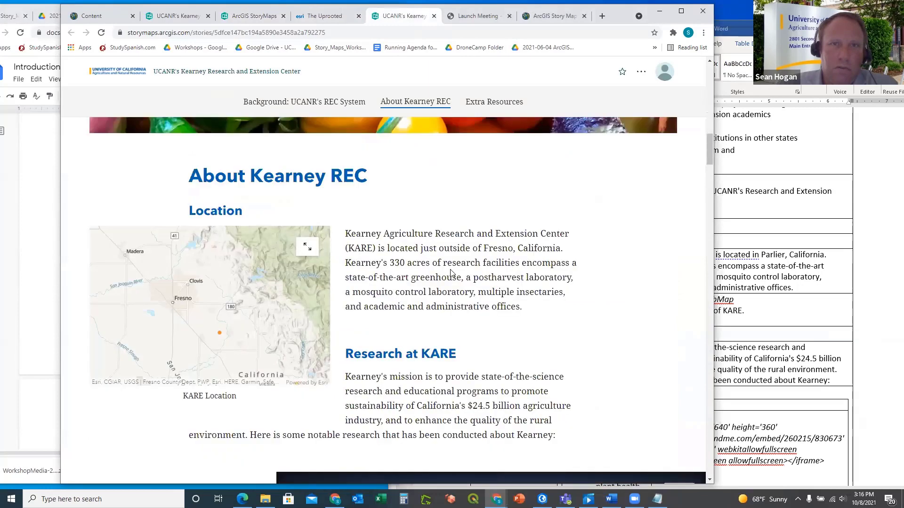
{"action": "scroll", "coordinate": [450, 273], "scroll_direction": "up", "scroll_amount": 1}
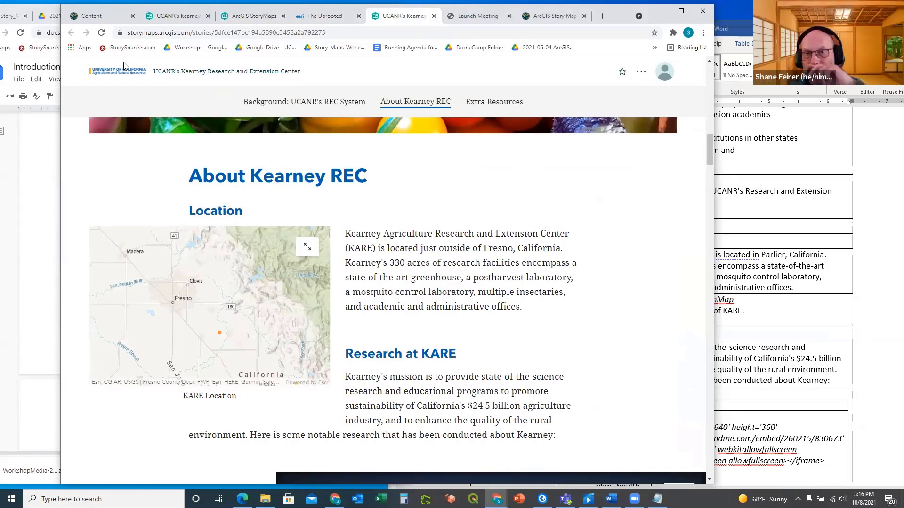
{"action": "left_click", "coordinate": [46, 162]}
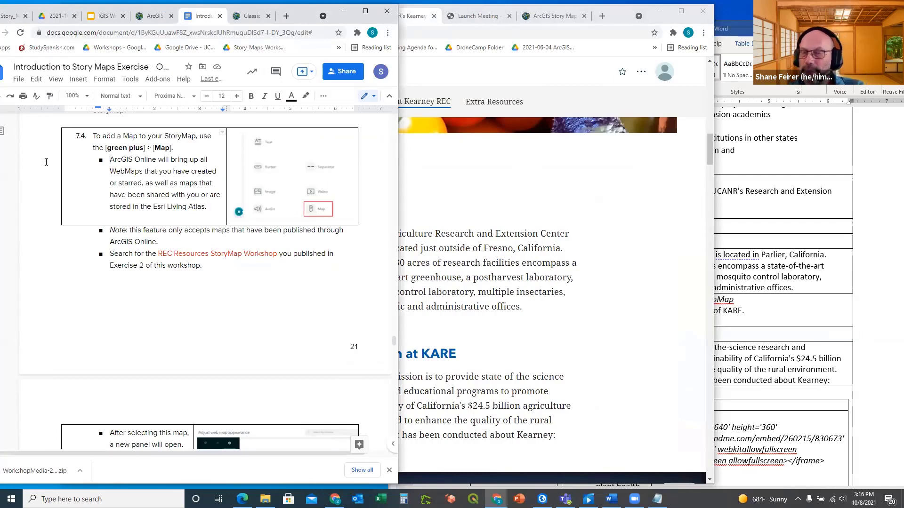
{"action": "left_click", "coordinate": [429, 212]}
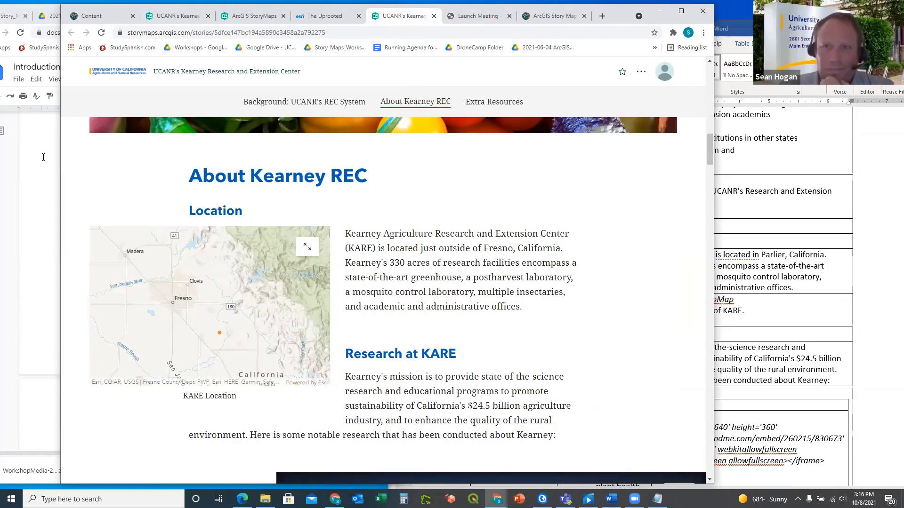
{"action": "left_click", "coordinate": [43, 157]}
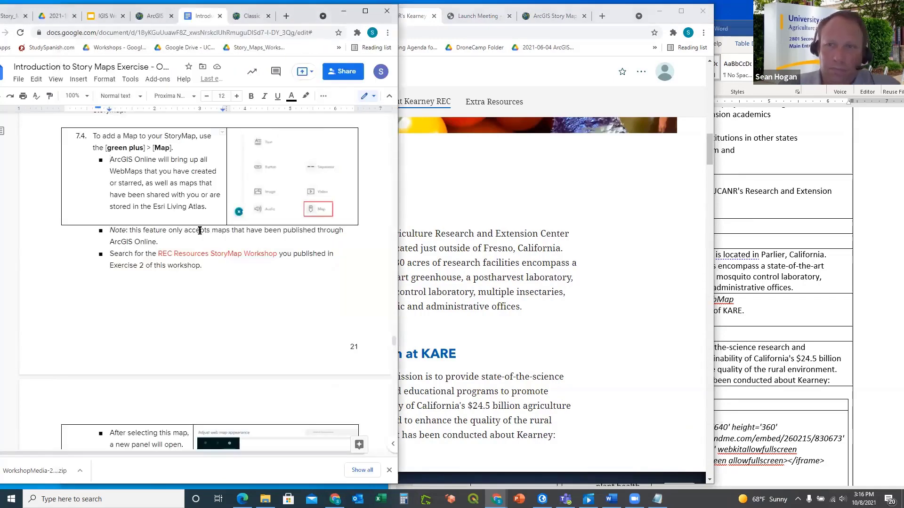
{"action": "scroll", "coordinate": [200, 221], "scroll_direction": "up", "scroll_amount": 1}
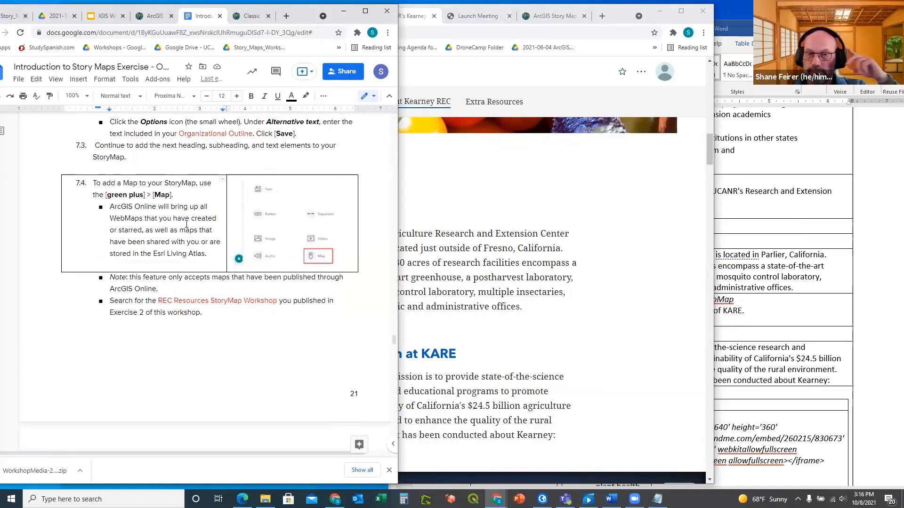
{"action": "scroll", "coordinate": [186, 224], "scroll_direction": "down", "scroll_amount": 2}
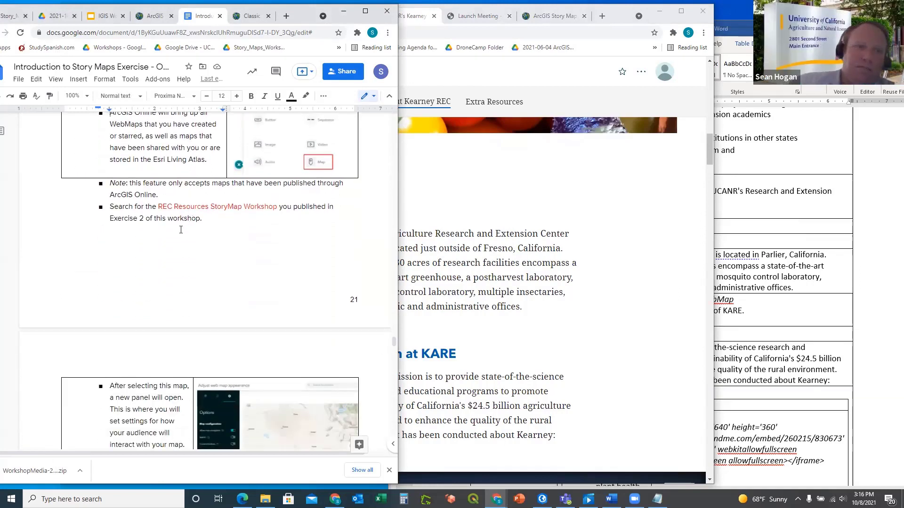
{"action": "scroll", "coordinate": [177, 227], "scroll_direction": "down", "scroll_amount": 2}
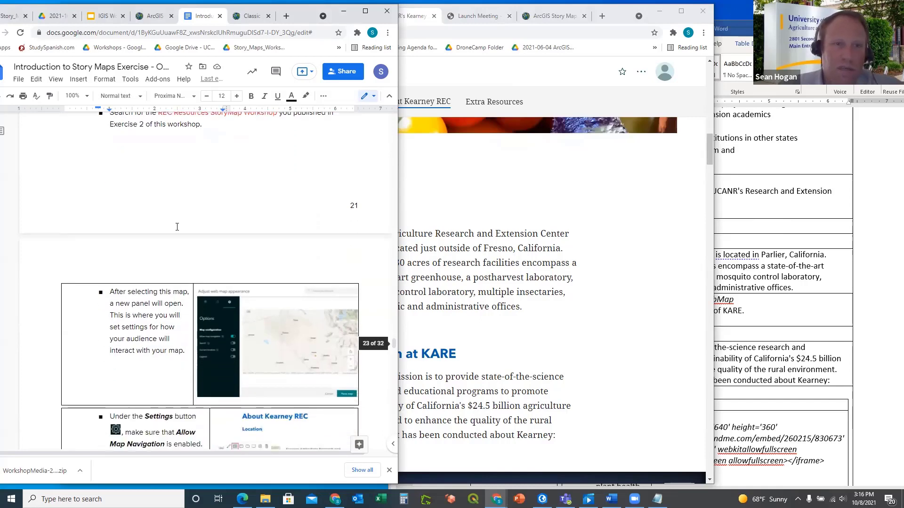
{"action": "scroll", "coordinate": [177, 227], "scroll_direction": "up", "scroll_amount": 5}
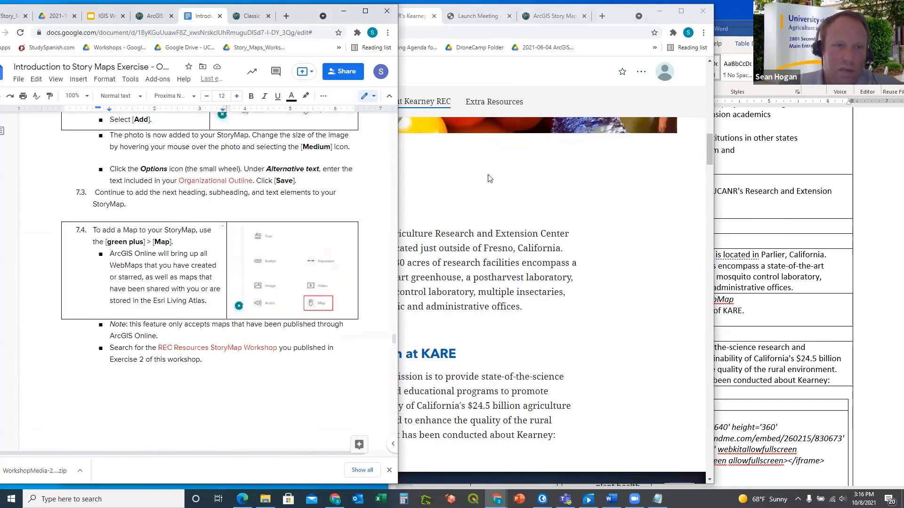
{"action": "left_click", "coordinate": [530, 179]}
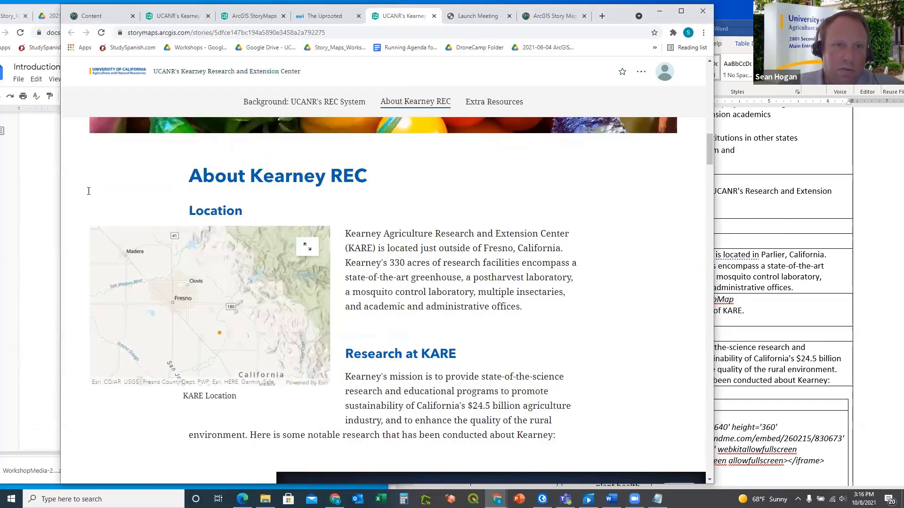
{"action": "left_click", "coordinate": [47, 187]}
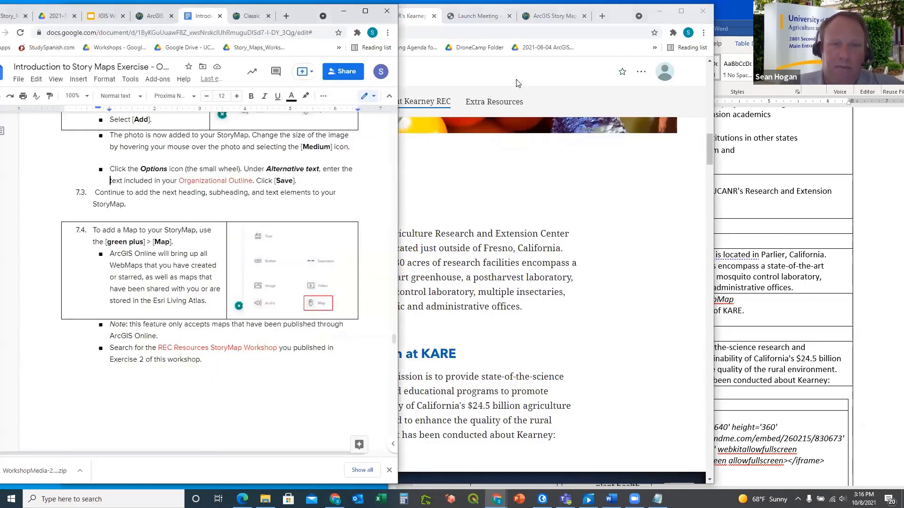
{"action": "left_click", "coordinate": [519, 78]}
Float the Kearney REC map block left and open its map appearance editor
{"action": "left_click", "coordinate": [174, 17]}
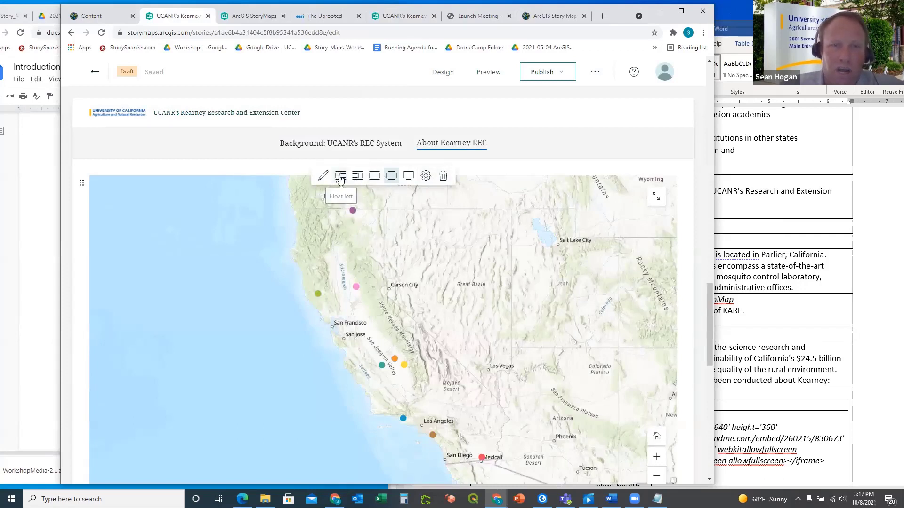
{"action": "left_click", "coordinate": [340, 177]}
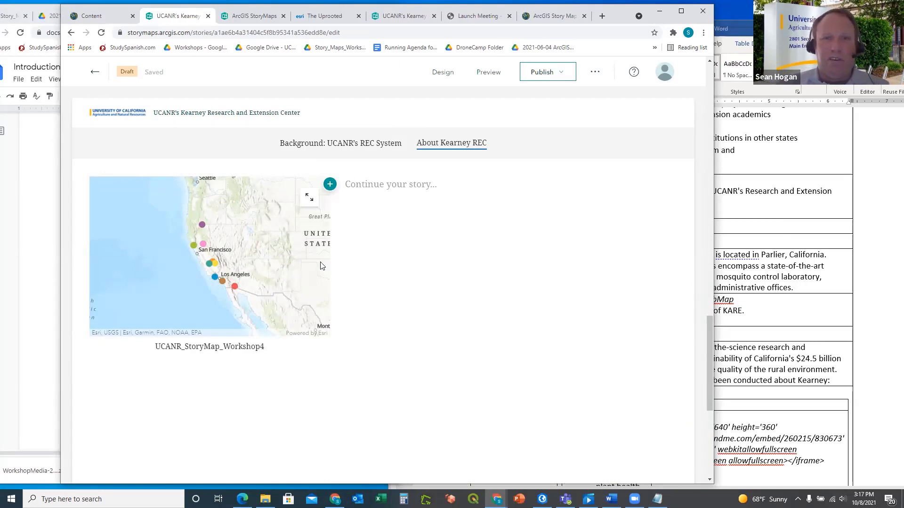
{"action": "mouse_move", "coordinate": [320, 261]}
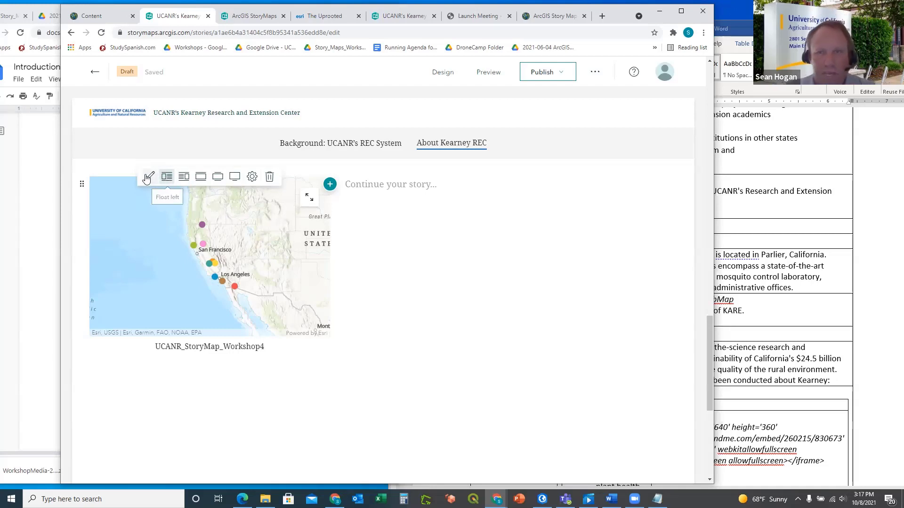
{"action": "left_click", "coordinate": [149, 177]}
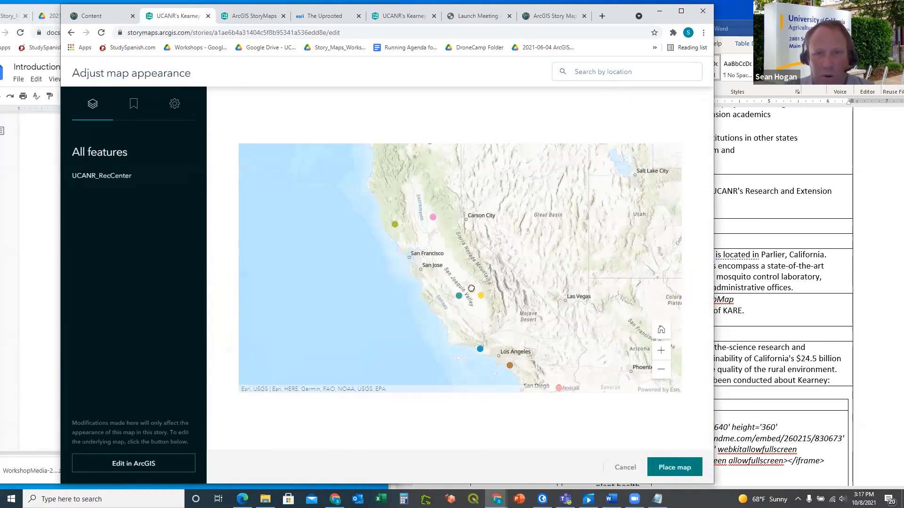
Zoom the map in on the Fresno and Parlier area around Kearney and place it
{"action": "scroll", "coordinate": [472, 290], "scroll_direction": "up", "scroll_amount": 3}
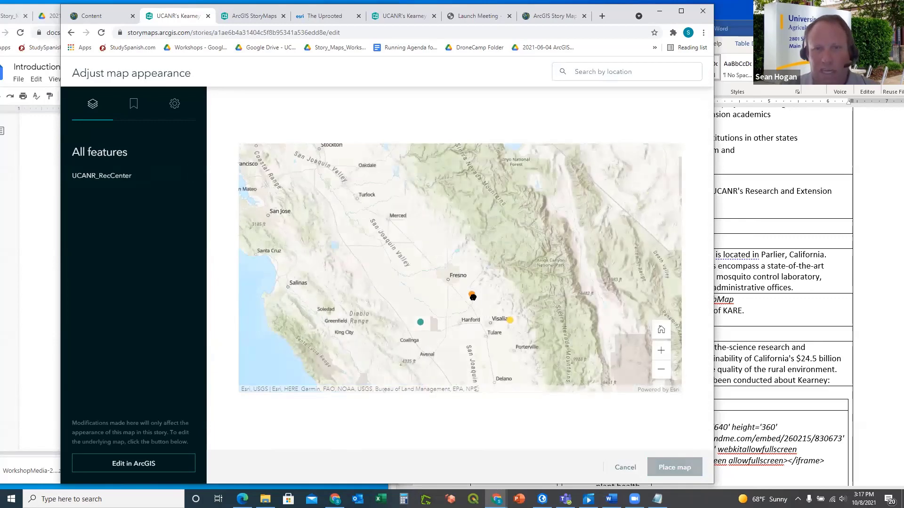
{"action": "scroll", "coordinate": [473, 296], "scroll_direction": "up", "scroll_amount": 2}
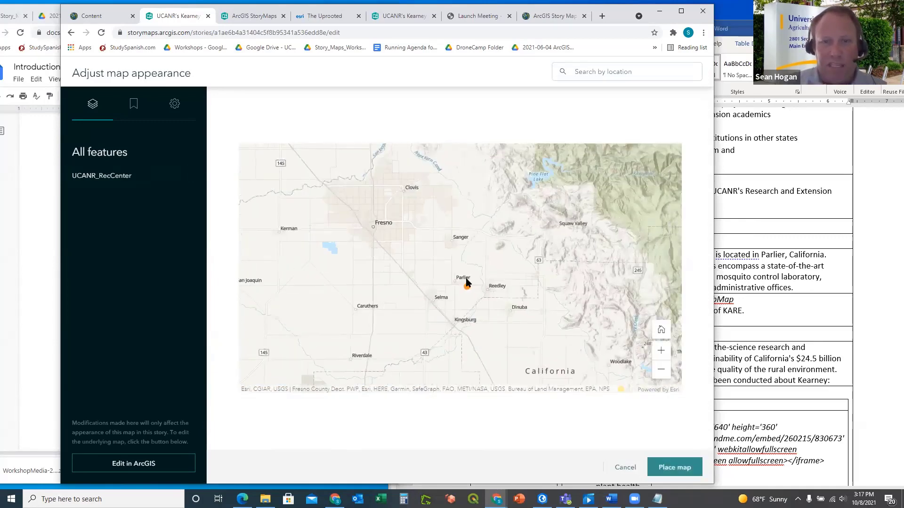
{"action": "left_click", "coordinate": [676, 470]}
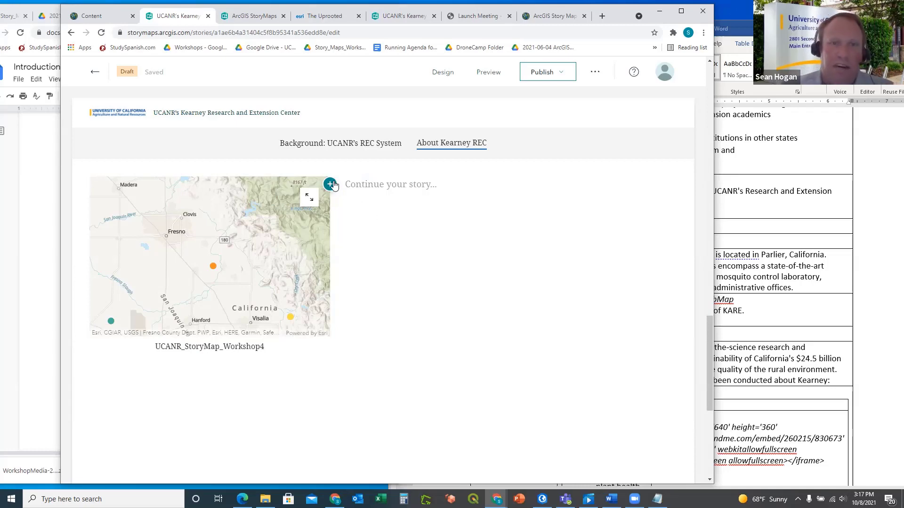
Copy the Location paragraph text from the Word outline
{"action": "left_click", "coordinate": [869, 339]}
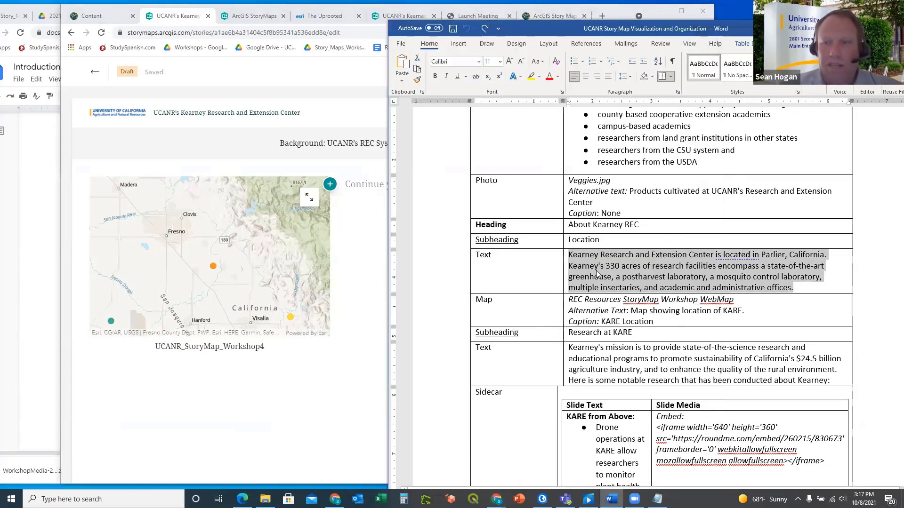
{"action": "scroll", "coordinate": [285, 270], "scroll_direction": "up", "scroll_amount": 4}
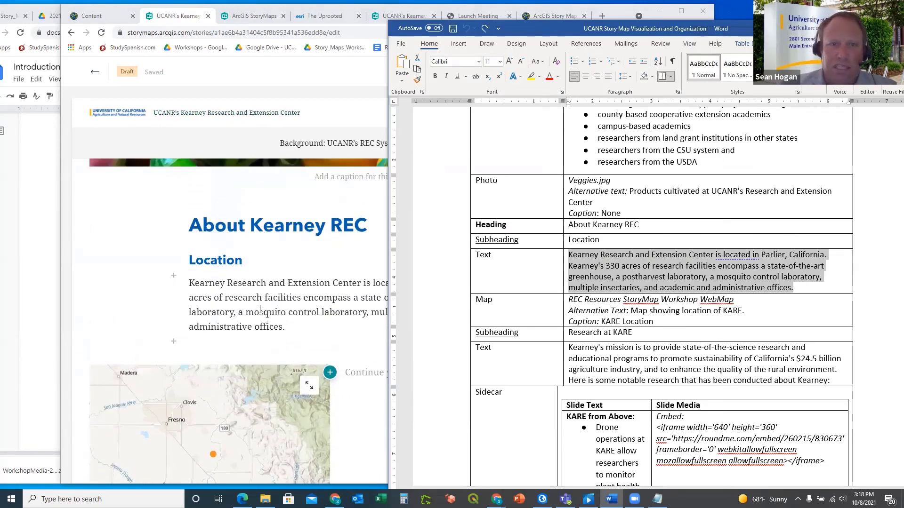
{"action": "scroll", "coordinate": [210, 405], "scroll_direction": "down", "scroll_amount": 1}
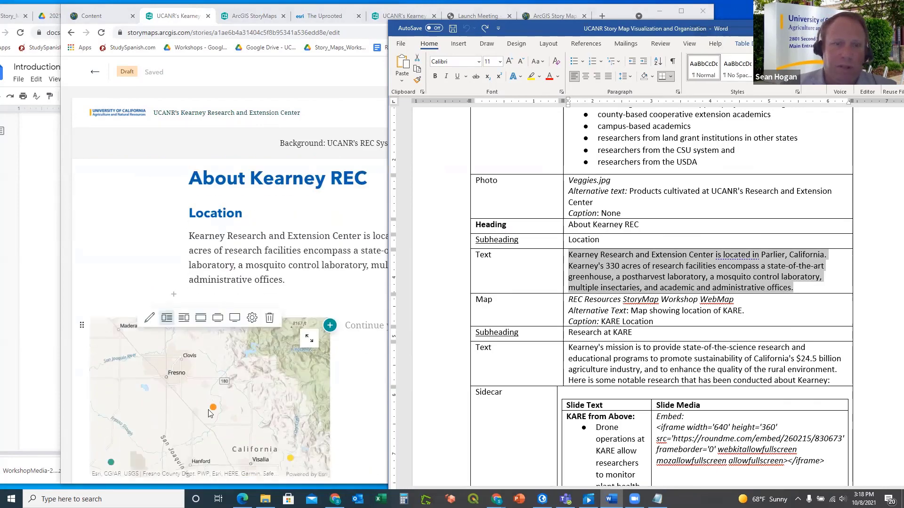
{"action": "left_click", "coordinate": [544, 304]}
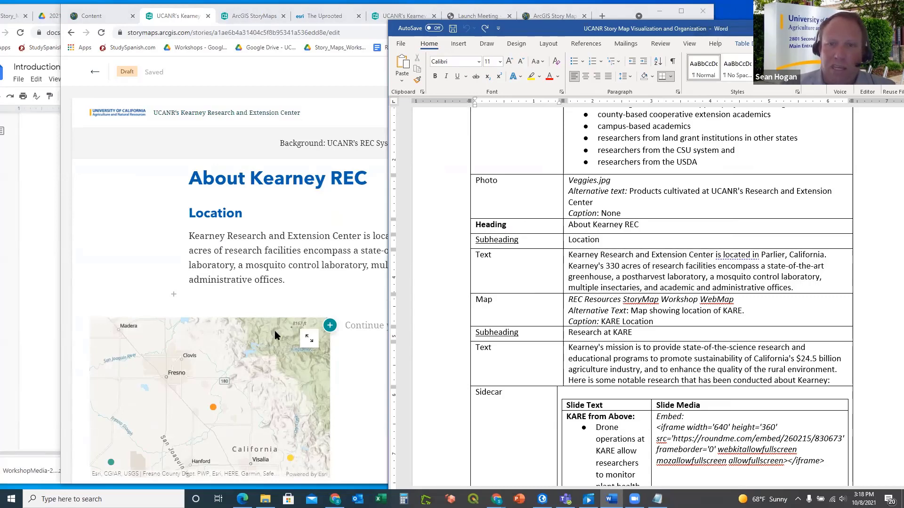
{"action": "mouse_move", "coordinate": [206, 340]}
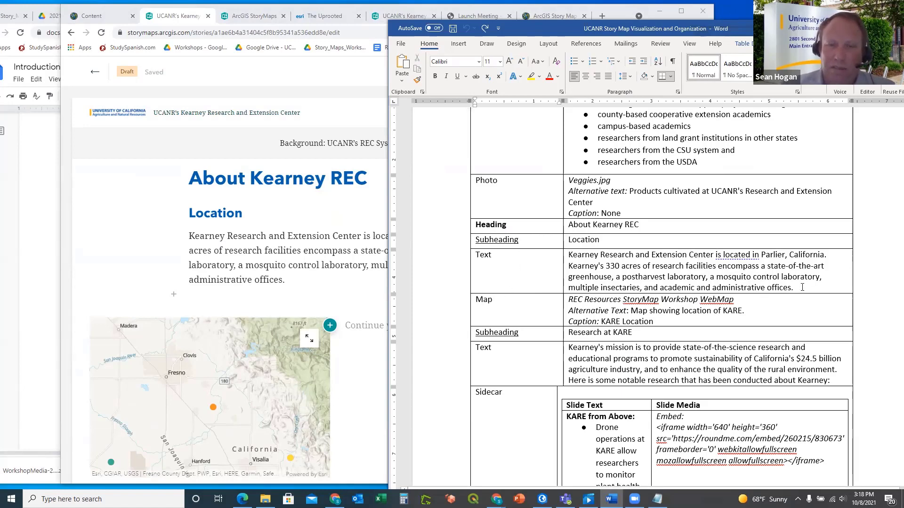
{"action": "left_click_drag", "start_coordinate": [802, 287], "coordinate": [570, 254]}
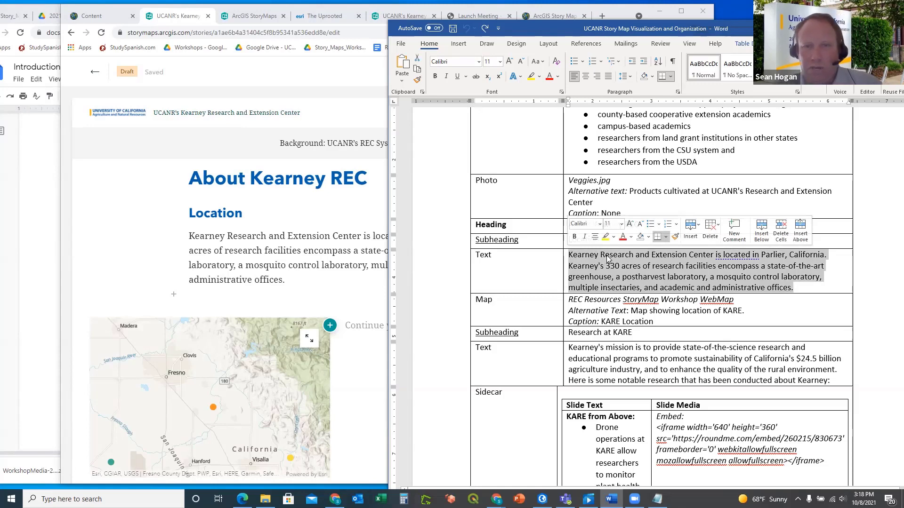
{"action": "key", "text": "ctrl+c"}
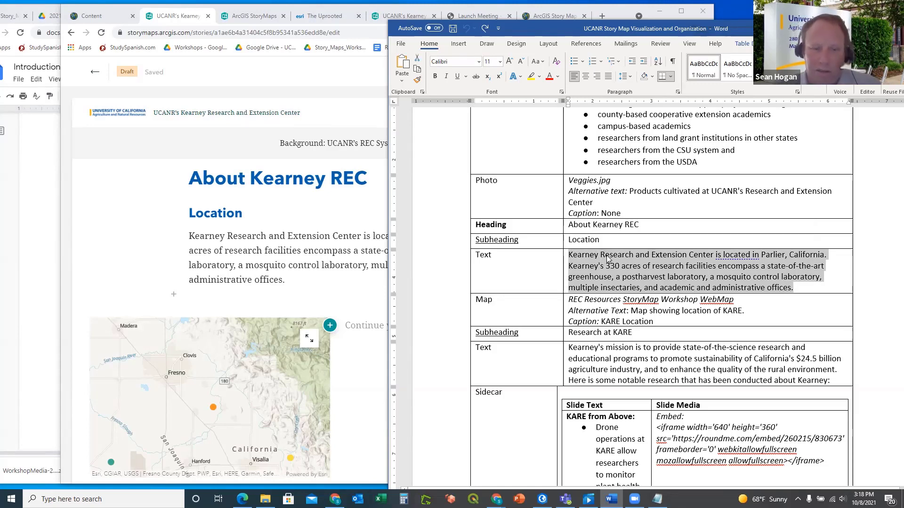
Select 'Research at KARE' in the outline's Subheading row and return to the story beside the map
{"action": "left_click", "coordinate": [365, 281]}
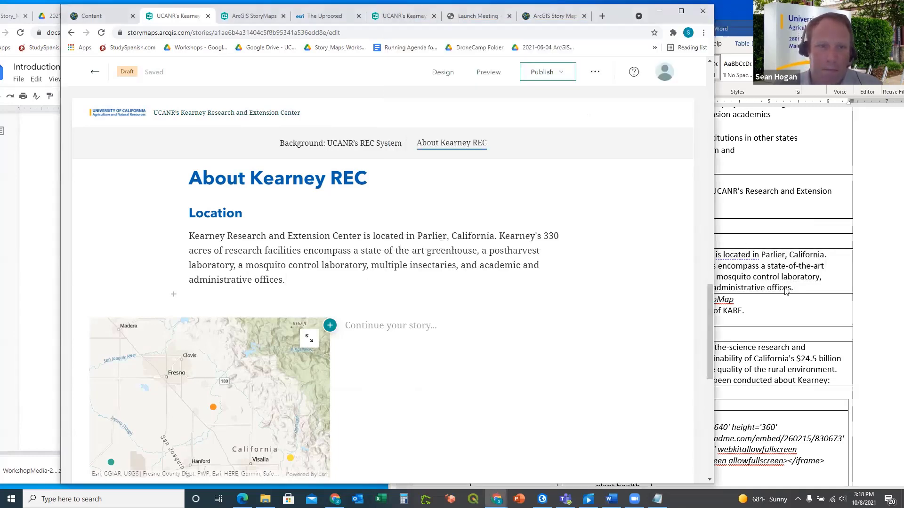
{"action": "left_click", "coordinate": [786, 311]}
{"action": "scroll", "coordinate": [725, 312], "scroll_direction": "down", "scroll_amount": 1}
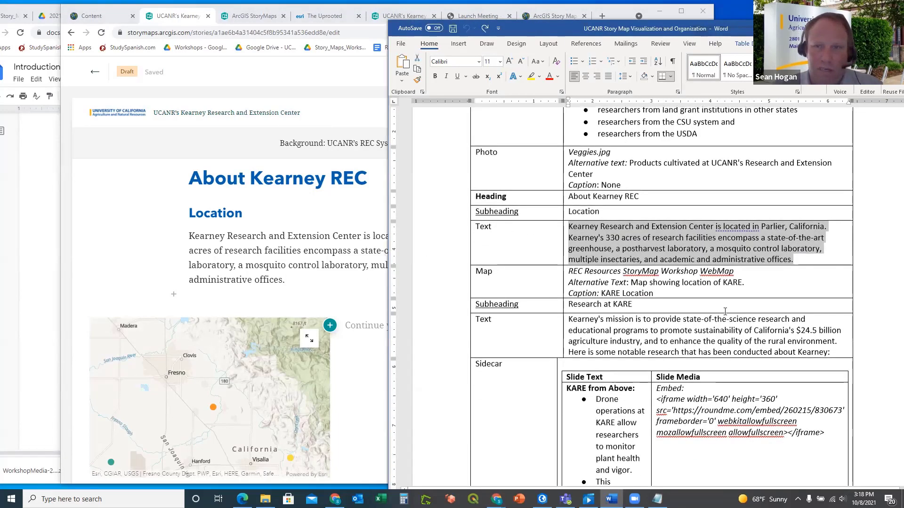
{"action": "left_click", "coordinate": [640, 304]}
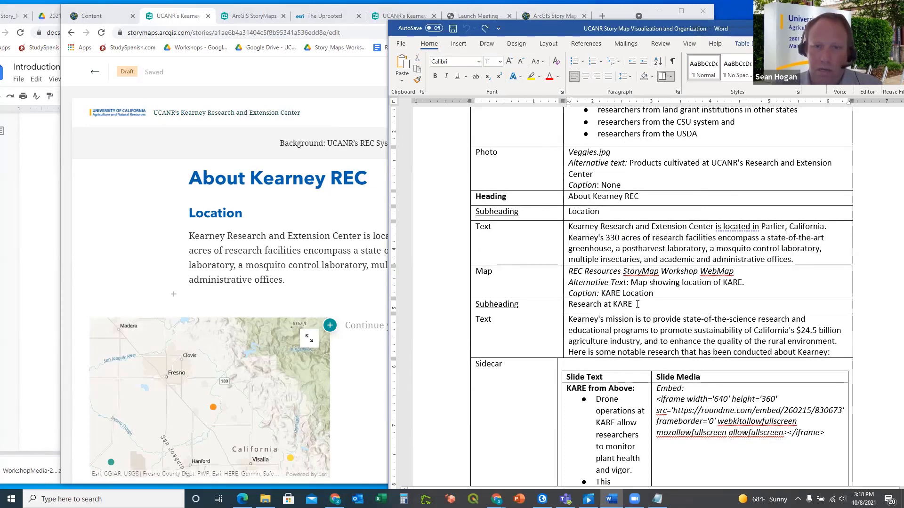
{"action": "left_click_drag", "start_coordinate": [636, 304], "coordinate": [591, 305]}
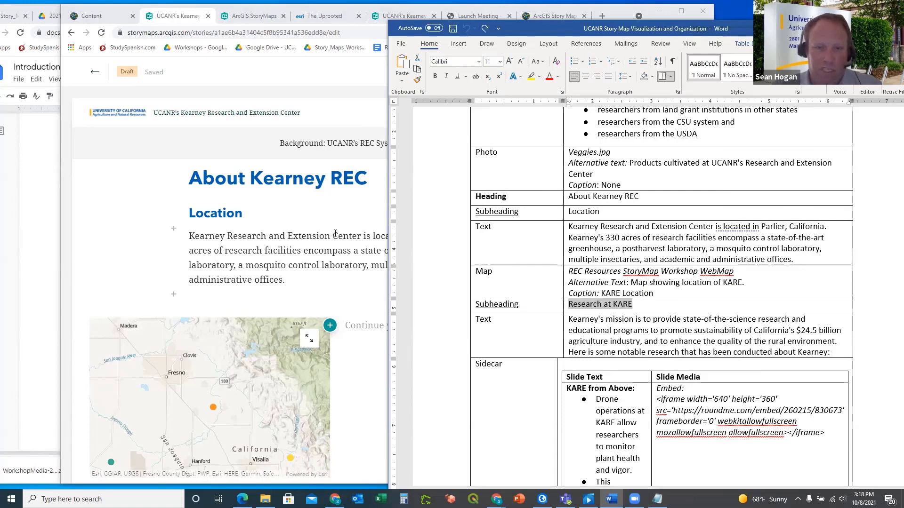
{"action": "left_click", "coordinate": [382, 326]}
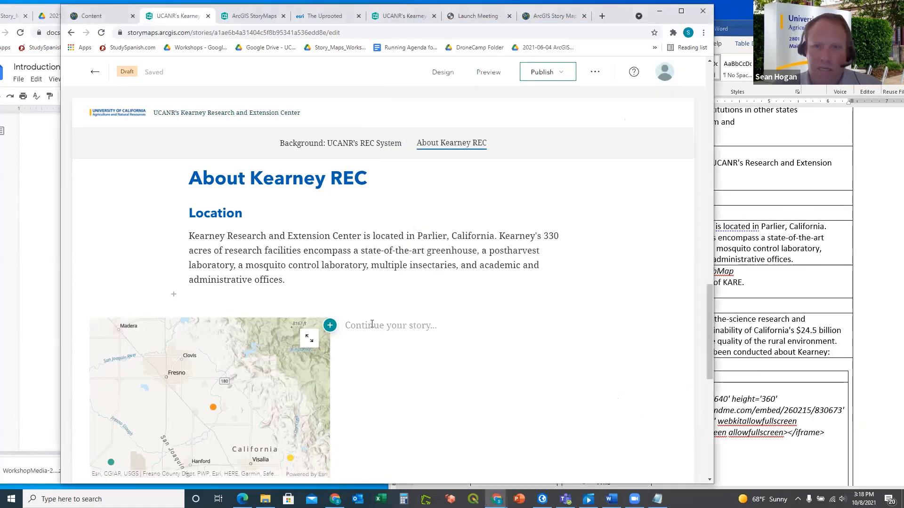
Add a text block beside the map with 'Research at KARE' styled as a subheading
{"action": "left_click", "coordinate": [330, 325]}
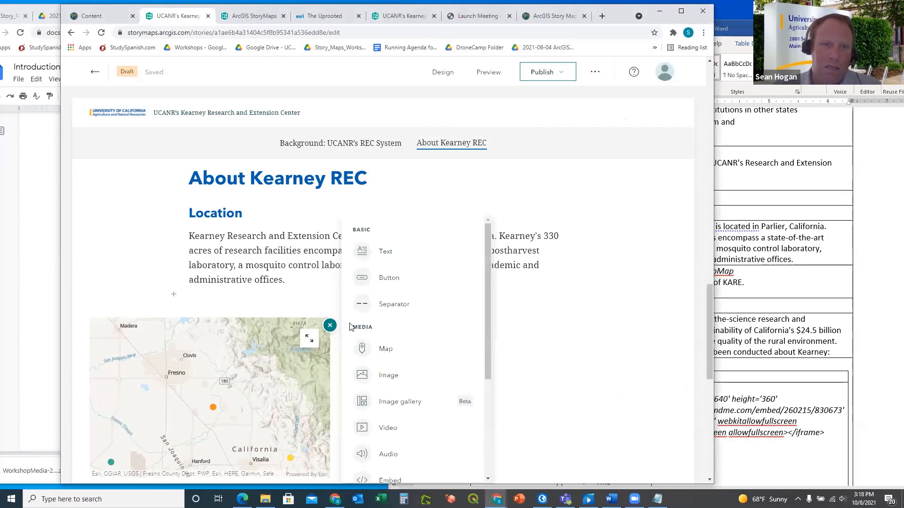
{"action": "left_click", "coordinate": [385, 253]}
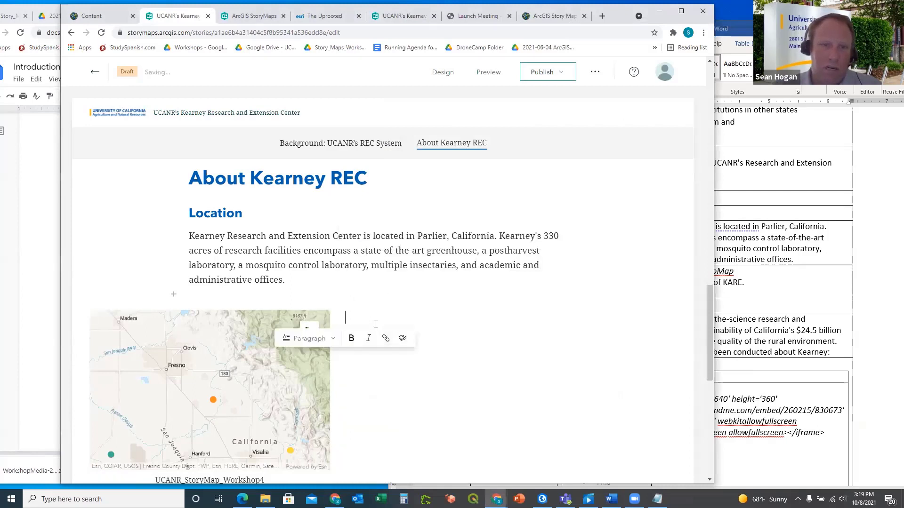
{"action": "key", "text": "ctrl+v"}
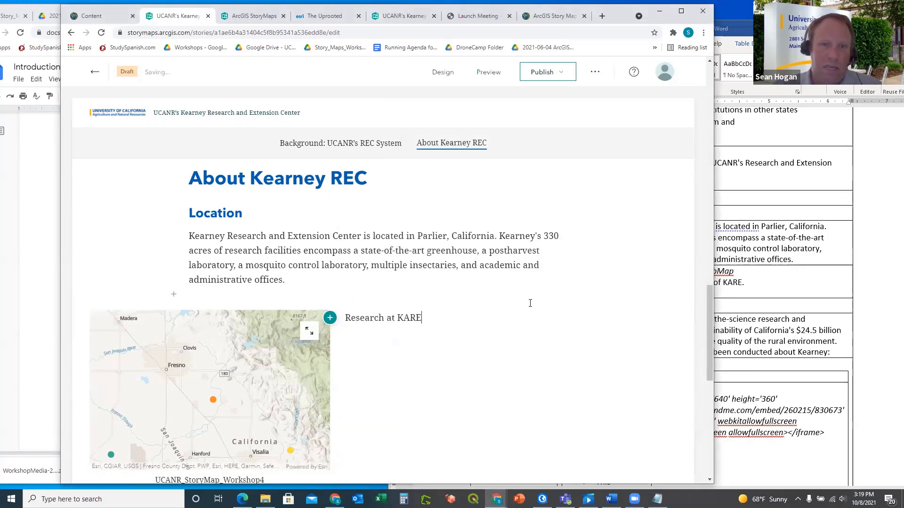
{"action": "left_click", "coordinate": [778, 288]}
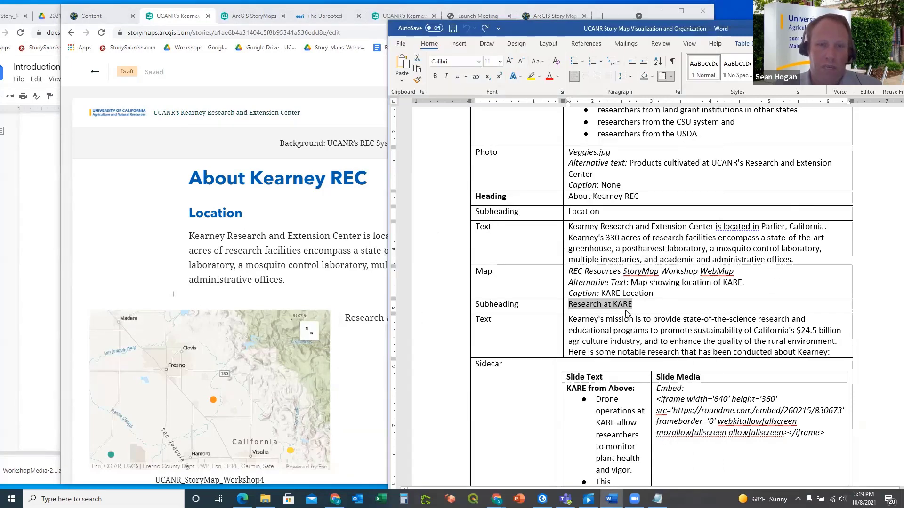
{"action": "left_click", "coordinate": [347, 320]}
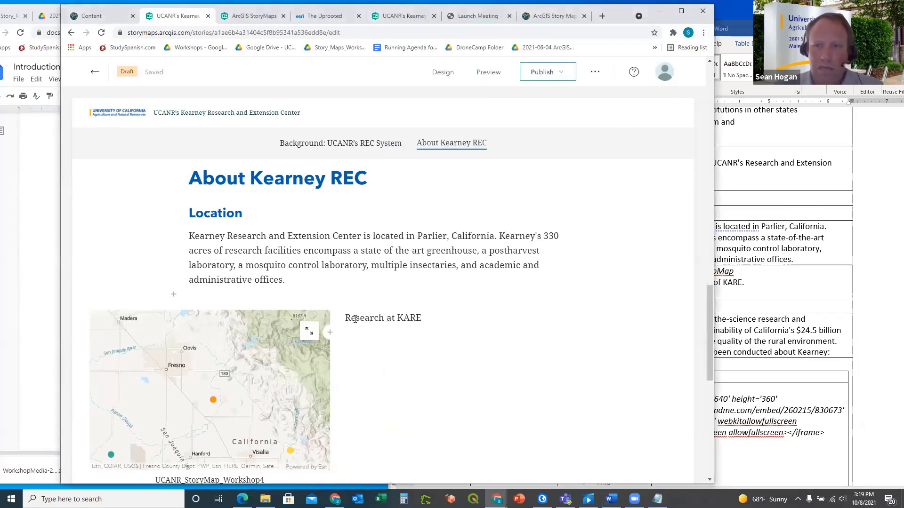
{"action": "left_click_drag", "start_coordinate": [346, 319], "coordinate": [424, 317]}
{"action": "left_click", "coordinate": [371, 340]}
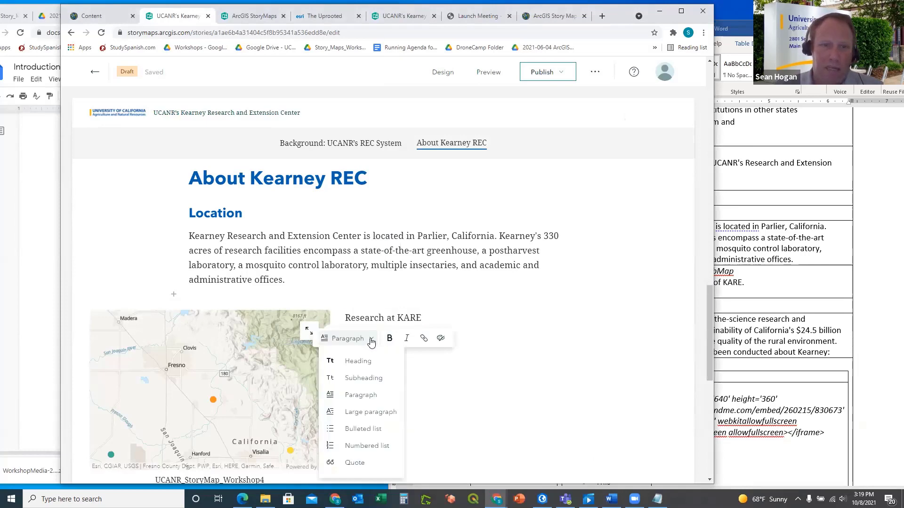
{"action": "left_click", "coordinate": [361, 378]}
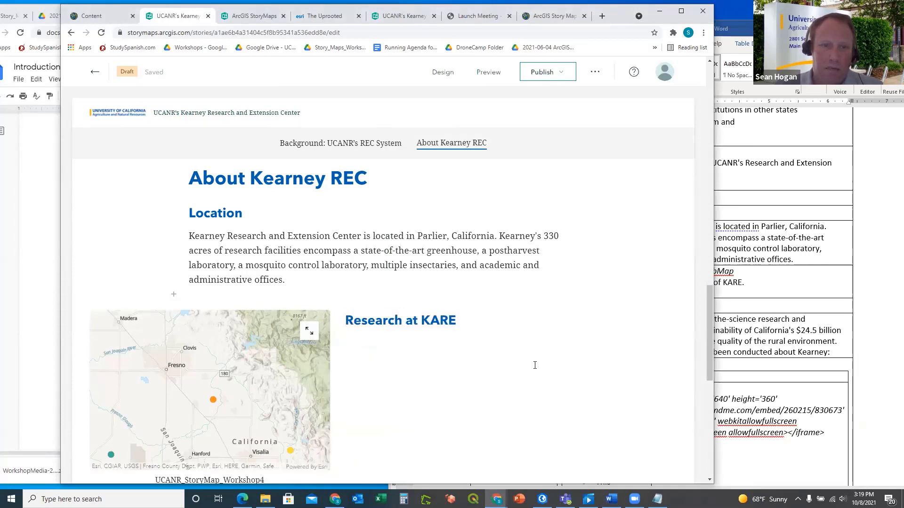
Copy Kearney's mission paragraph from Word and paste it into a new text block below
{"action": "left_click", "coordinate": [812, 294]}
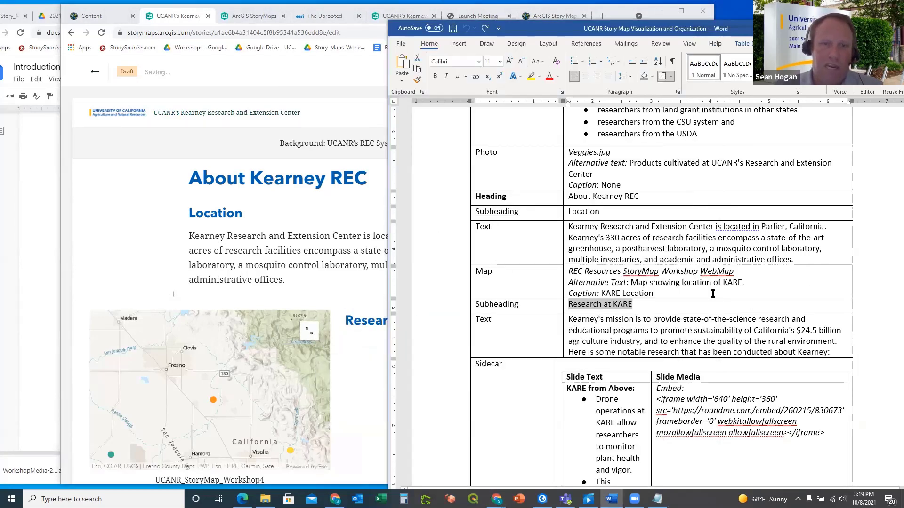
{"action": "scroll", "coordinate": [713, 294], "scroll_direction": "down", "scroll_amount": 1}
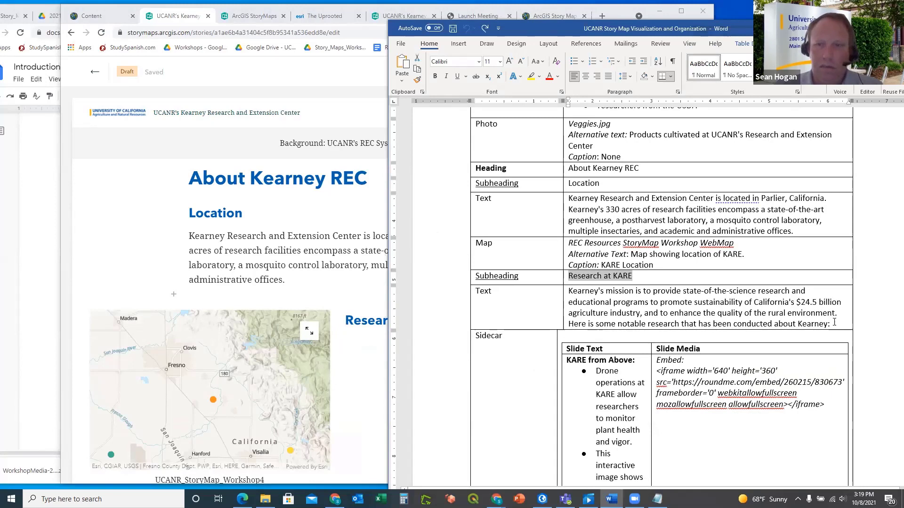
{"action": "left_click_drag", "start_coordinate": [838, 325], "coordinate": [589, 292]}
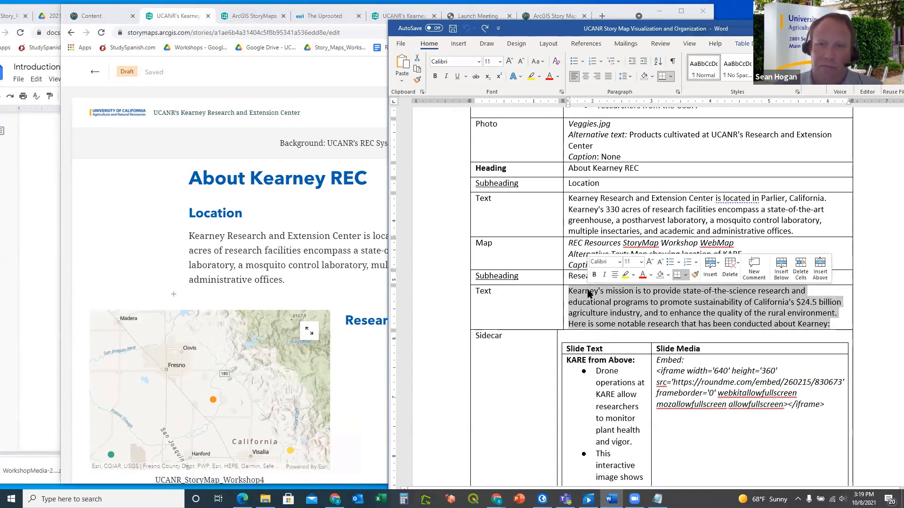
{"action": "left_click", "coordinate": [367, 341]}
{"action": "left_click", "coordinate": [331, 345]}
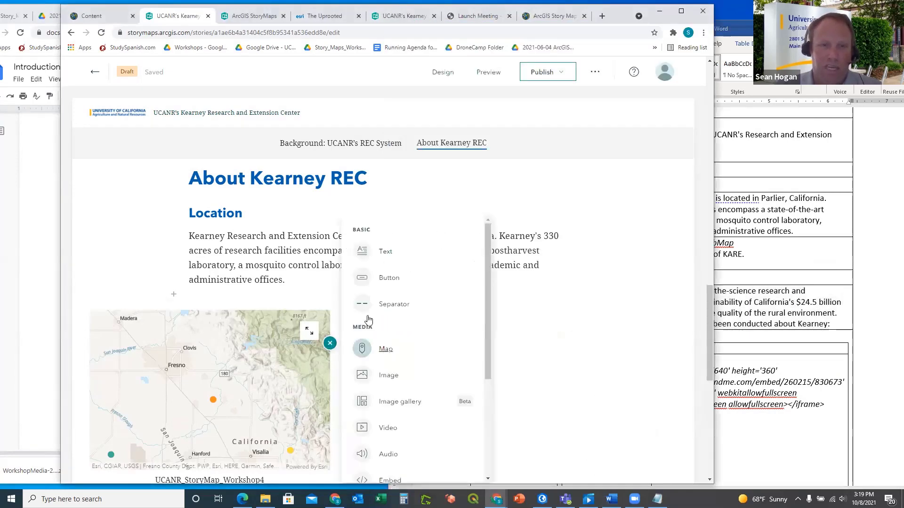
{"action": "left_click", "coordinate": [390, 252]}
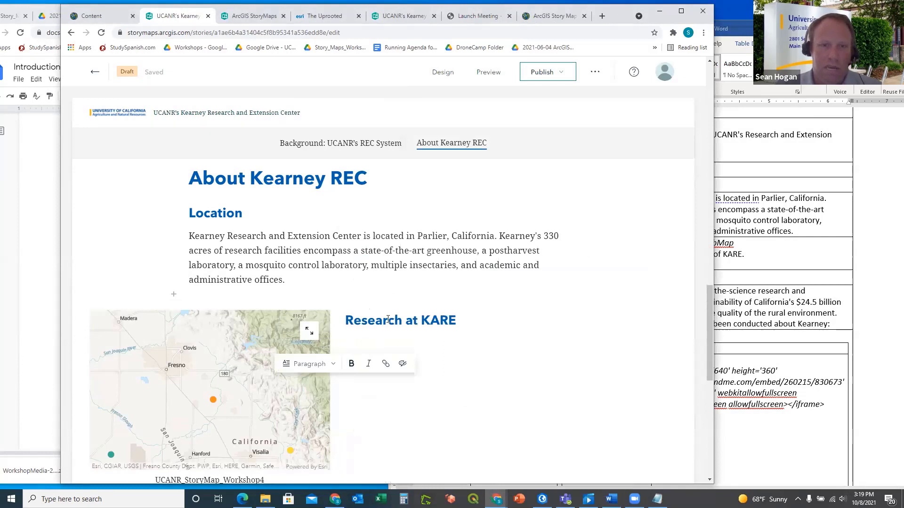
{"action": "key", "text": "ctrl+v"}
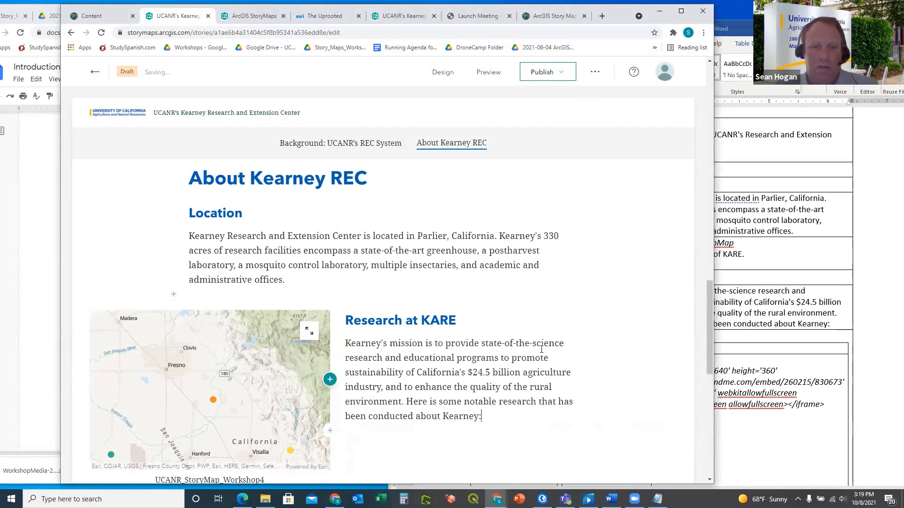
{"action": "scroll", "coordinate": [533, 347], "scroll_direction": "down", "scroll_amount": 1}
{"action": "scroll", "coordinate": [534, 348], "scroll_direction": "down", "scroll_amount": 2}
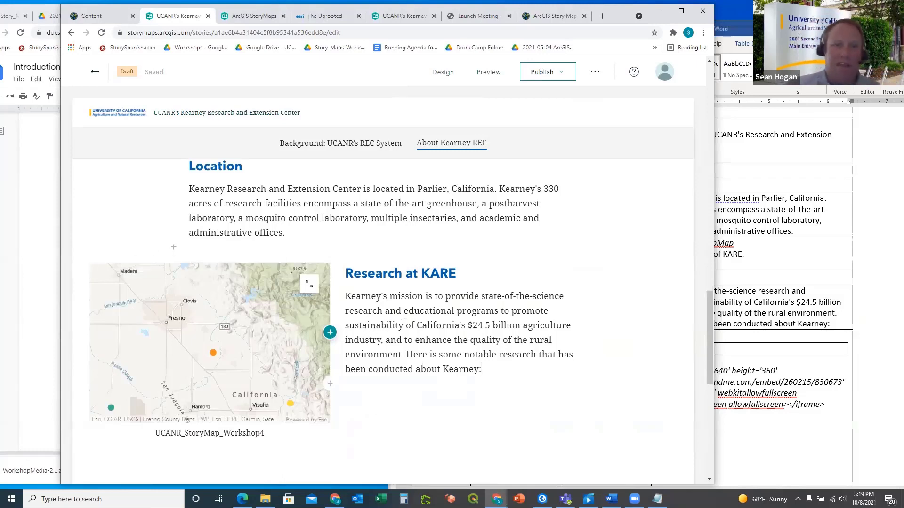
{"action": "left_click", "coordinate": [799, 272]}
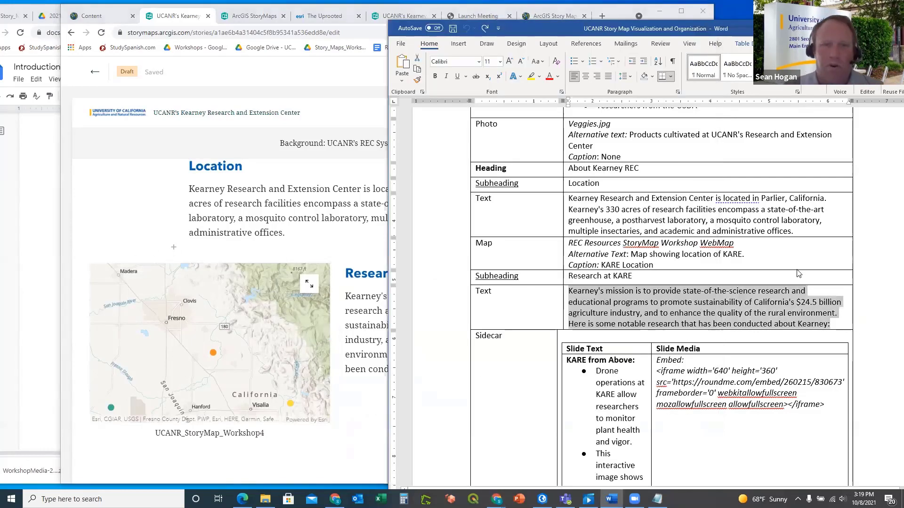
{"action": "scroll", "coordinate": [729, 252], "scroll_direction": "down", "scroll_amount": 3}
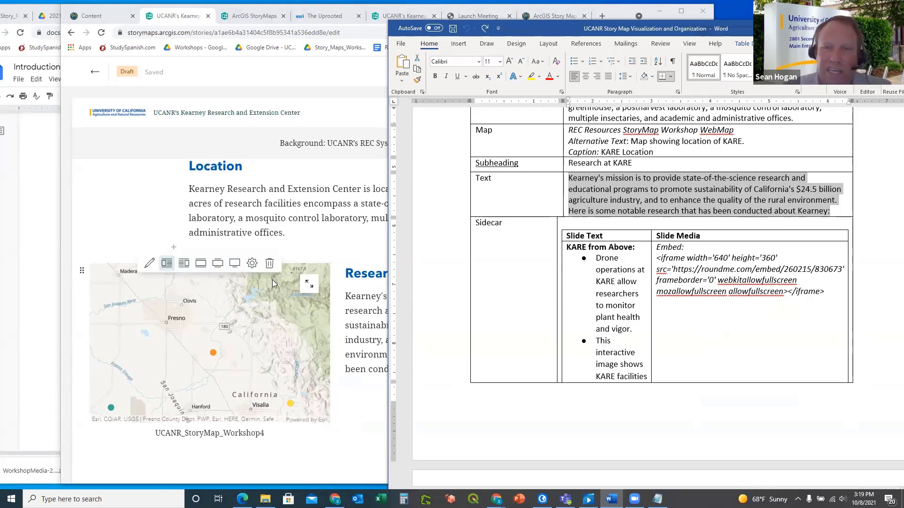
Add three empty paragraphs below Kearney's mission paragraph
{"action": "left_click", "coordinate": [313, 248]}
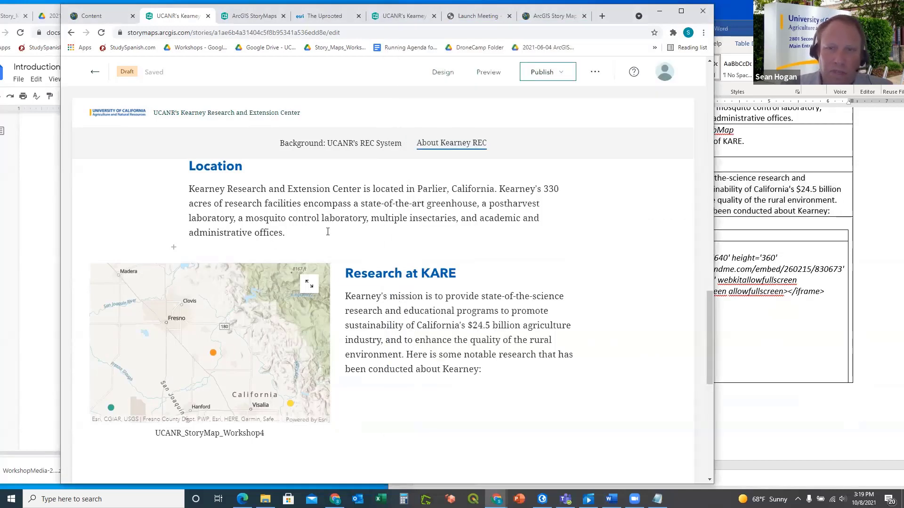
{"action": "scroll", "coordinate": [341, 229], "scroll_direction": "down", "scroll_amount": 2}
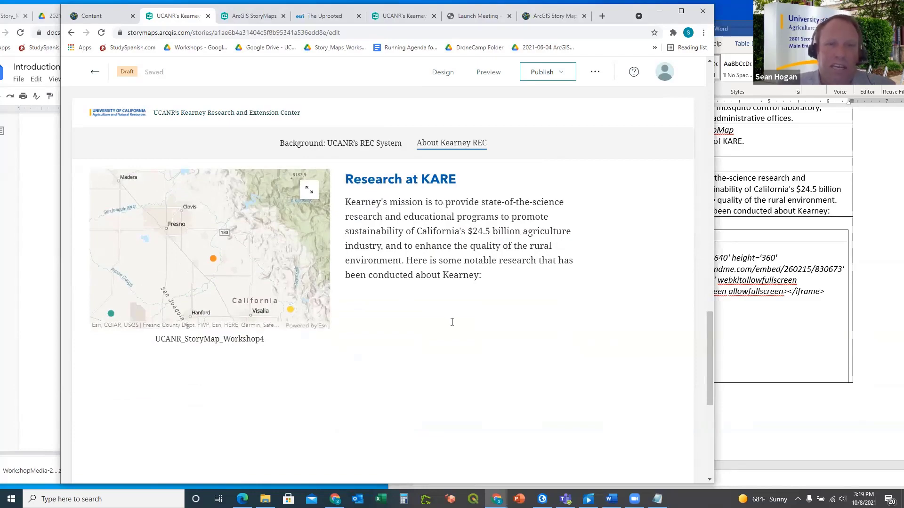
{"action": "scroll", "coordinate": [452, 321], "scroll_direction": "up", "scroll_amount": 15}
{"action": "scroll", "coordinate": [452, 322], "scroll_direction": "up", "scroll_amount": 5}
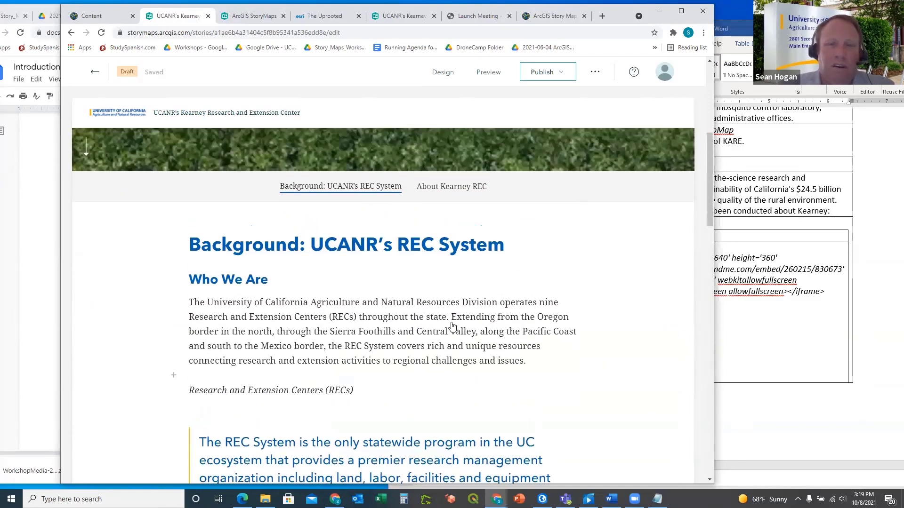
{"action": "scroll", "coordinate": [452, 322], "scroll_direction": "down", "scroll_amount": 9}
{"action": "scroll", "coordinate": [451, 321], "scroll_direction": "down", "scroll_amount": 7}
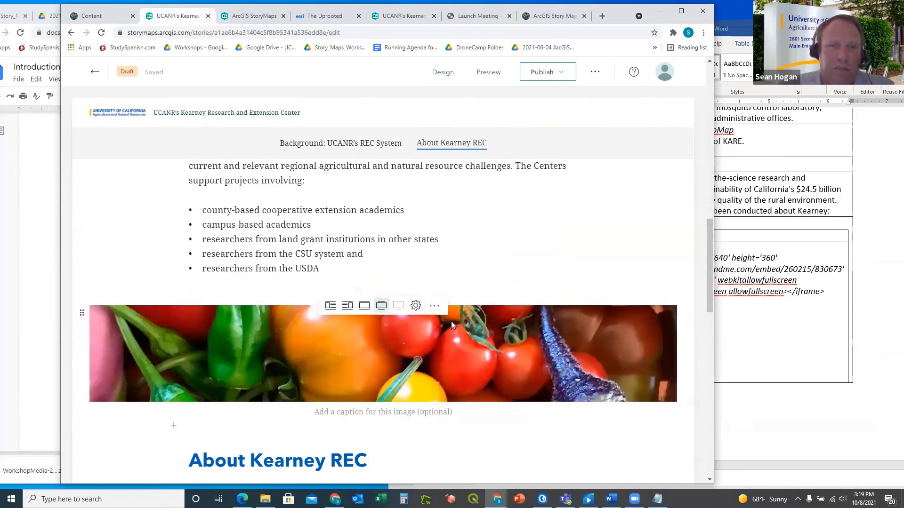
{"action": "scroll", "coordinate": [461, 293], "scroll_direction": "down", "scroll_amount": 5}
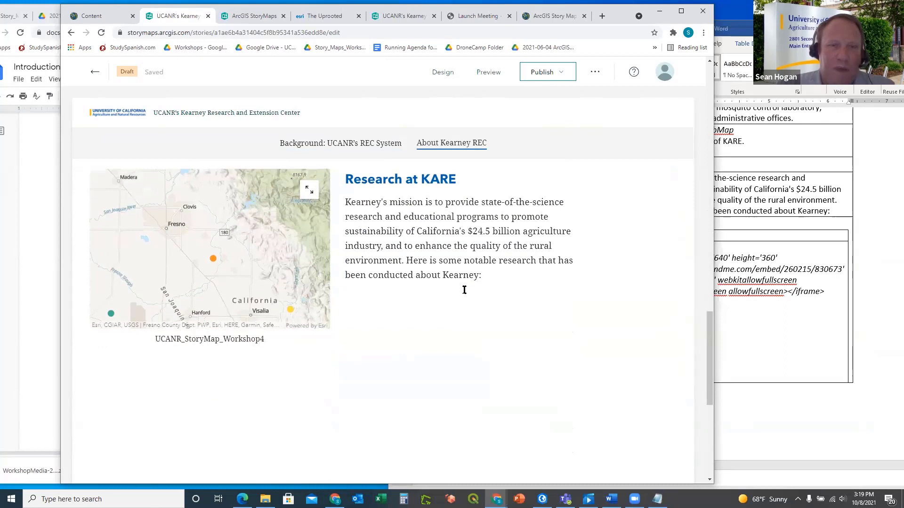
{"action": "scroll", "coordinate": [464, 290], "scroll_direction": "down", "scroll_amount": 2}
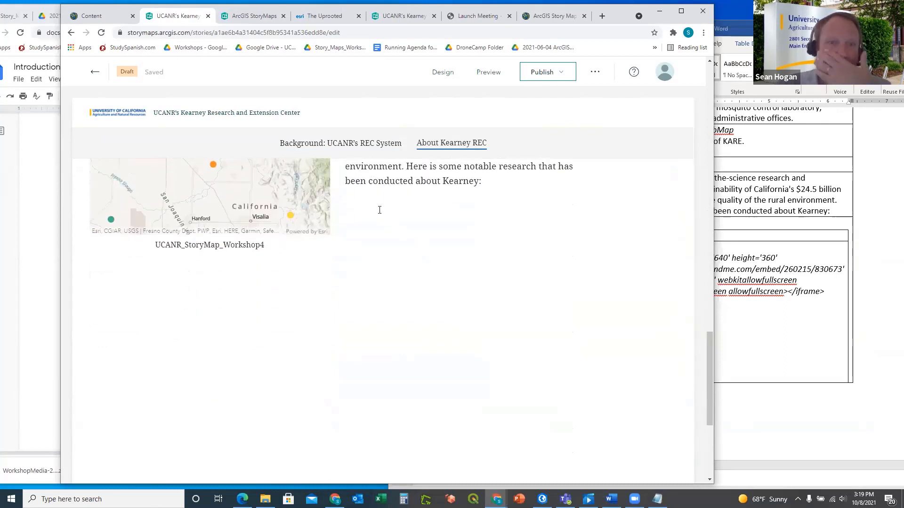
{"action": "left_click", "coordinate": [380, 205]}
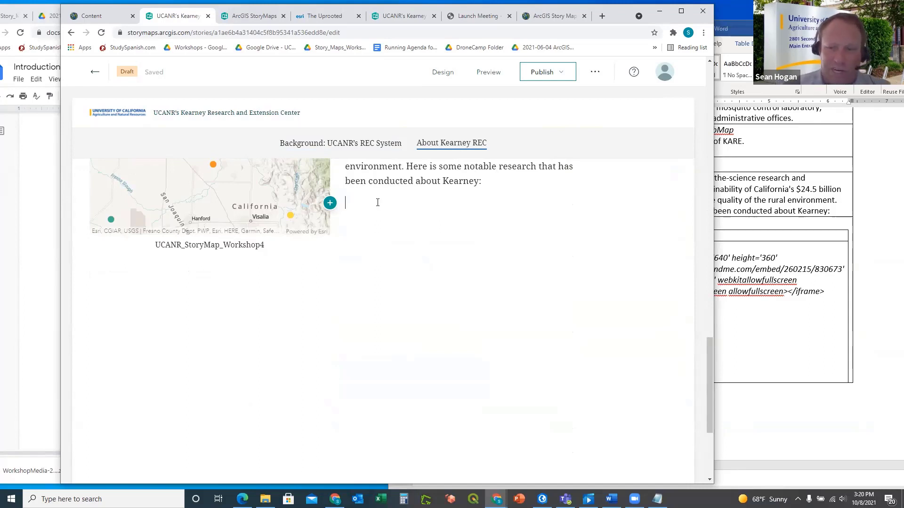
{"action": "key", "text": "Return"}
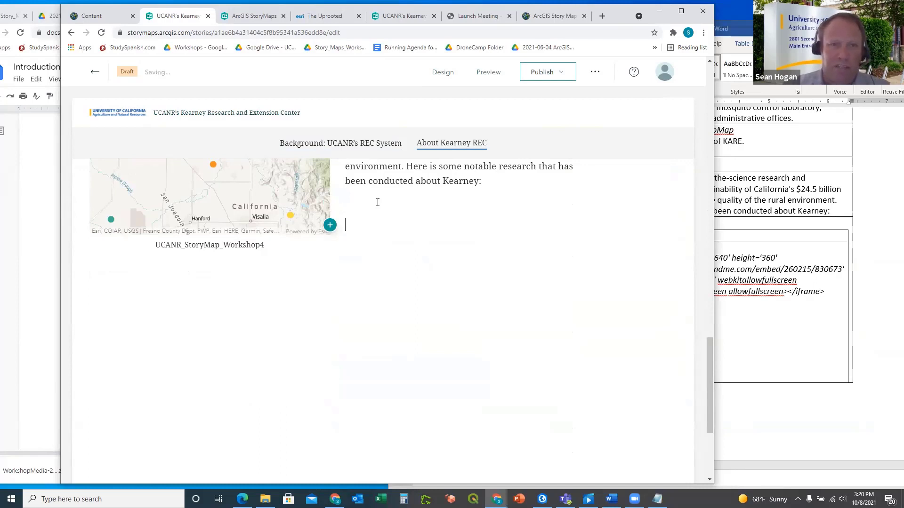
{"action": "key", "text": "Return"}
{"action": "key", "text": "Return"}
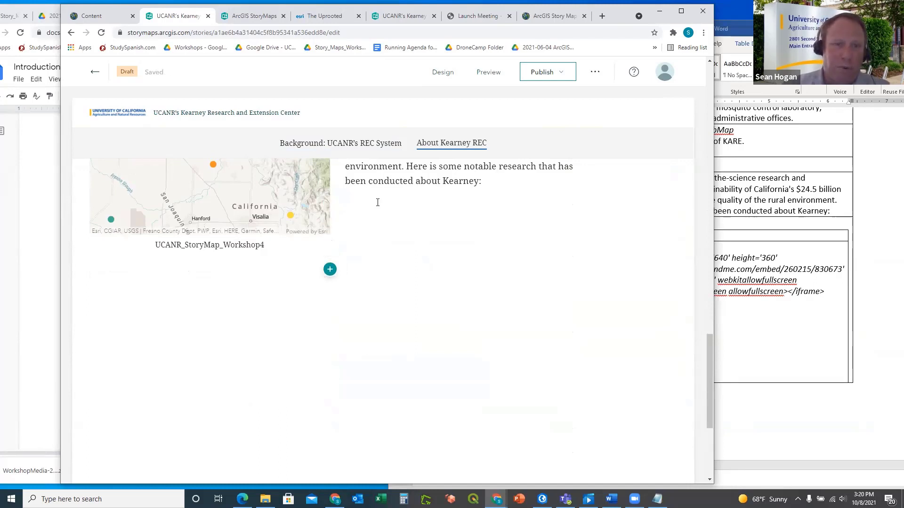
{"action": "key", "text": "Return"}
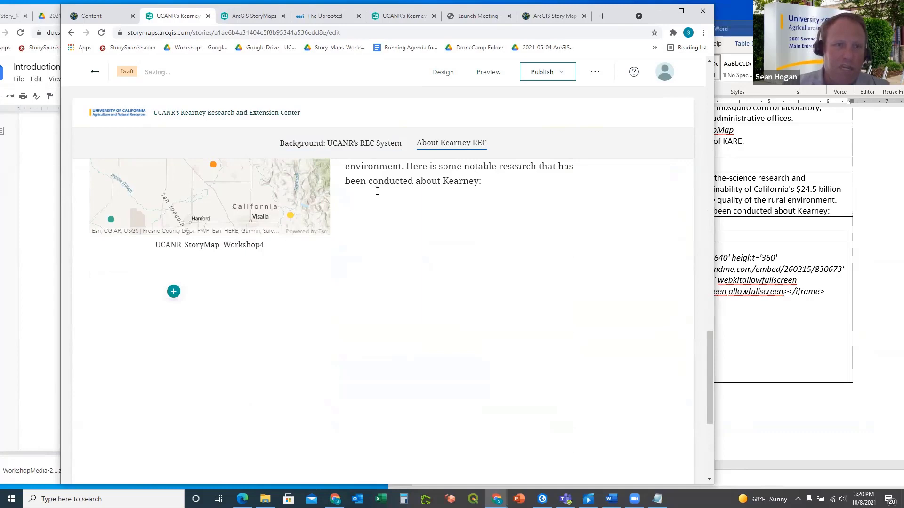
Select the map's UCANR_StoryMap_Workshop4 caption text
{"action": "scroll", "coordinate": [455, 245], "scroll_direction": "up", "scroll_amount": 3}
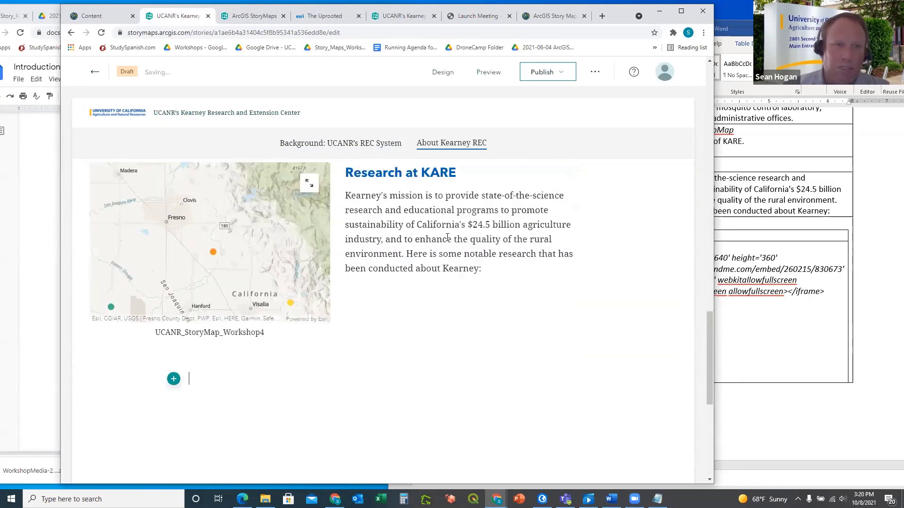
{"action": "scroll", "coordinate": [320, 308], "scroll_direction": "down", "scroll_amount": 2}
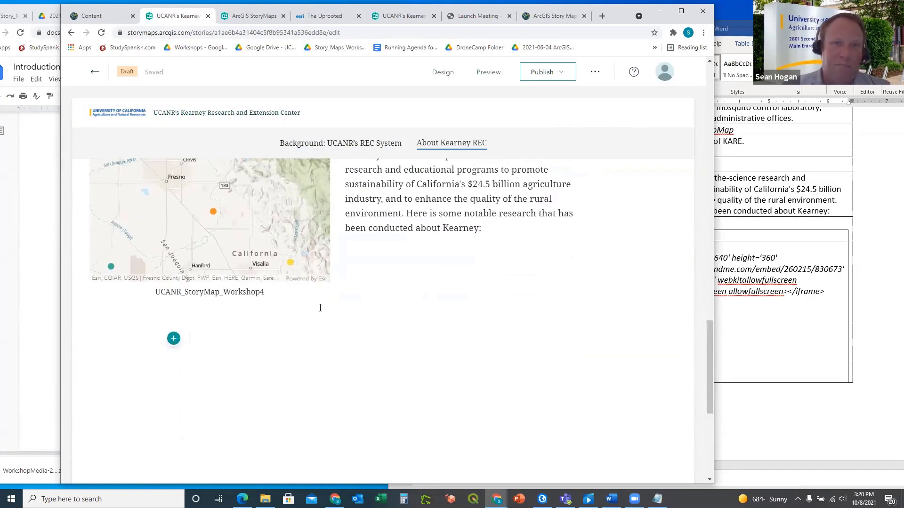
{"action": "left_click_drag", "start_coordinate": [266, 293], "coordinate": [155, 288]}
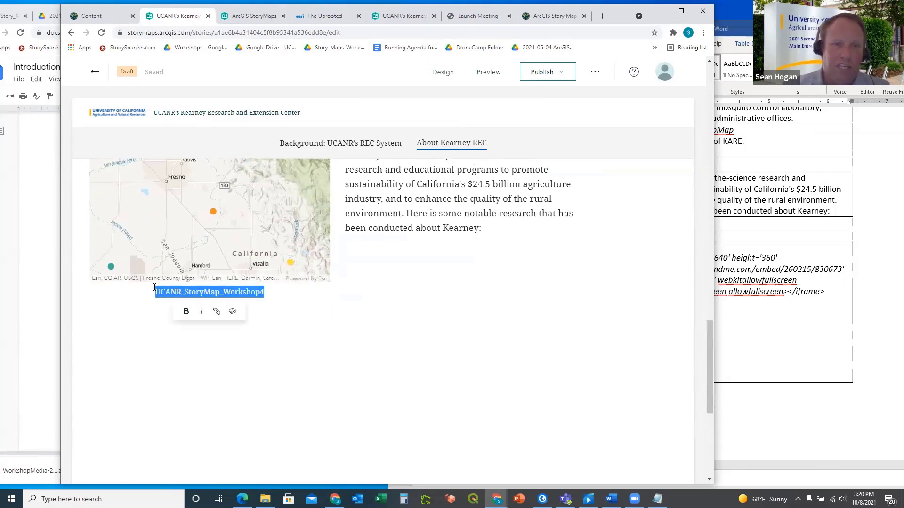
Clear the UCANR_StoryMap_Workshop4 caption and add empty paragraphs below Kearney's mission text
{"action": "key", "text": "BackSpace"}
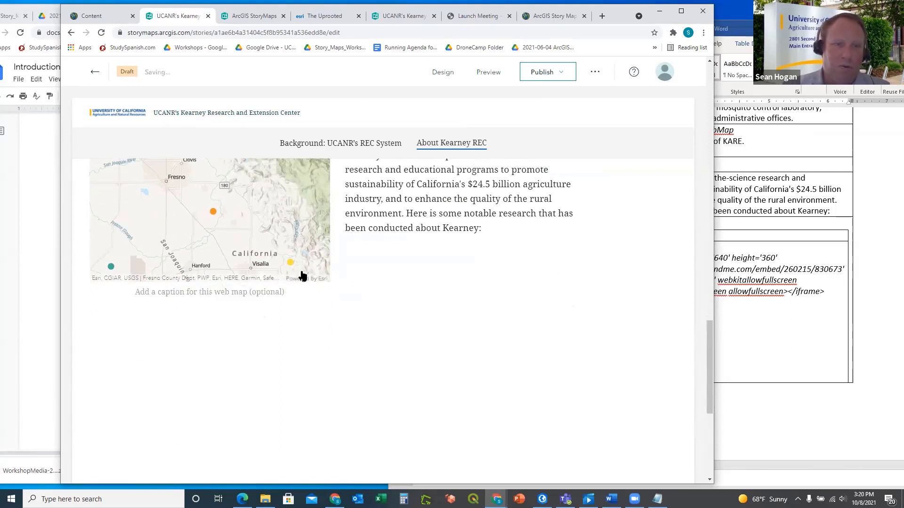
{"action": "left_click", "coordinate": [759, 345]}
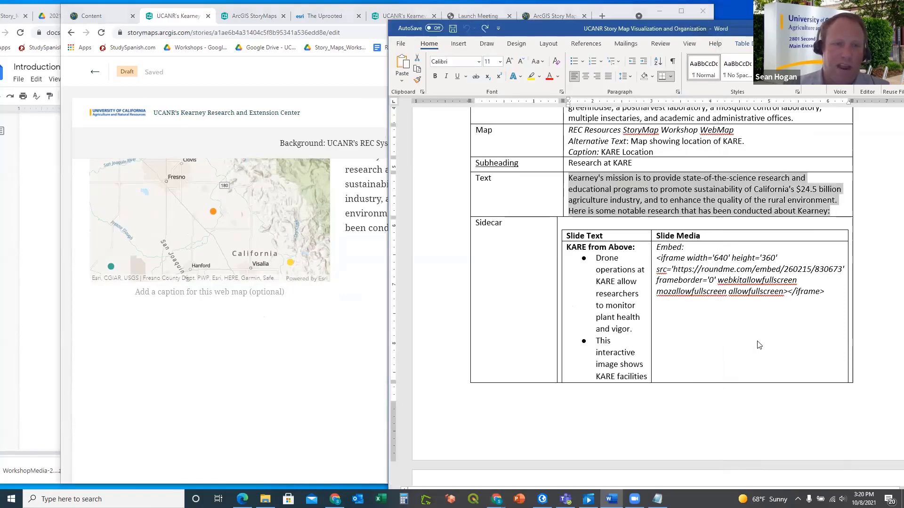
{"action": "left_click", "coordinate": [260, 324]}
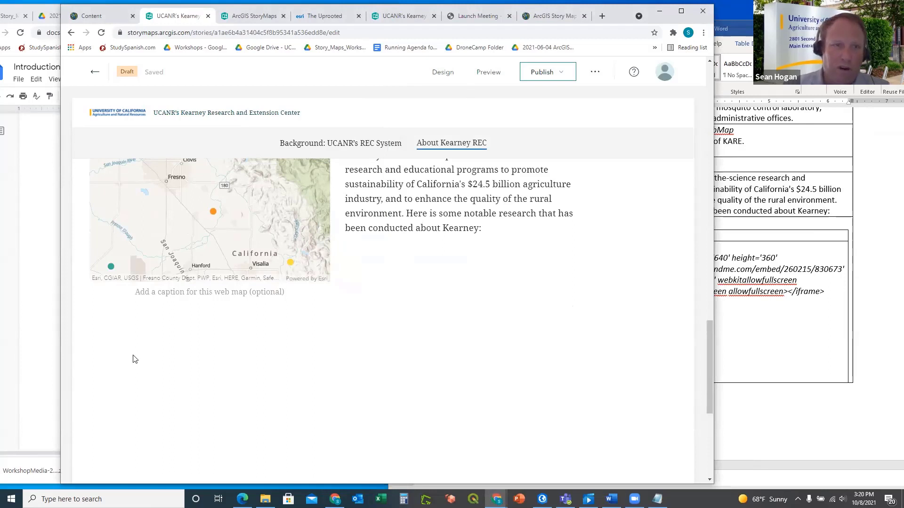
{"action": "left_click", "coordinate": [371, 270]}
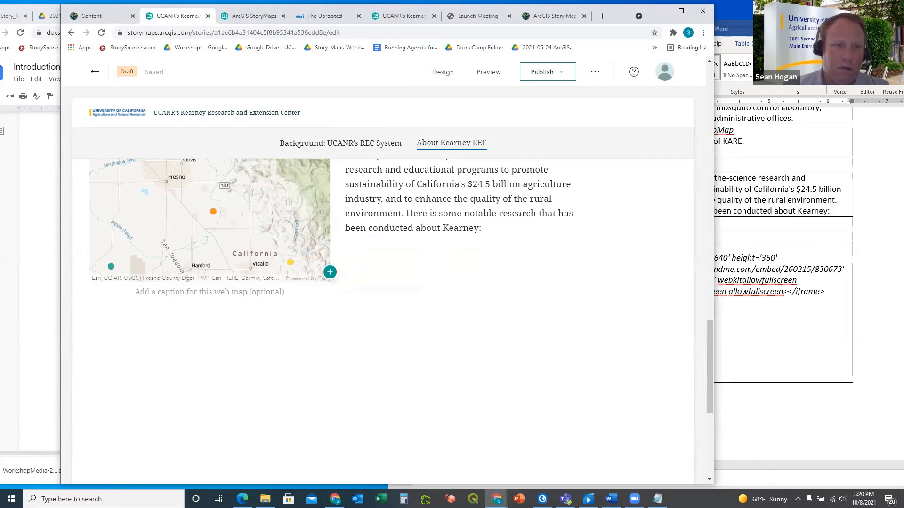
{"action": "key", "text": "Return"}
{"action": "key", "text": "Return"}
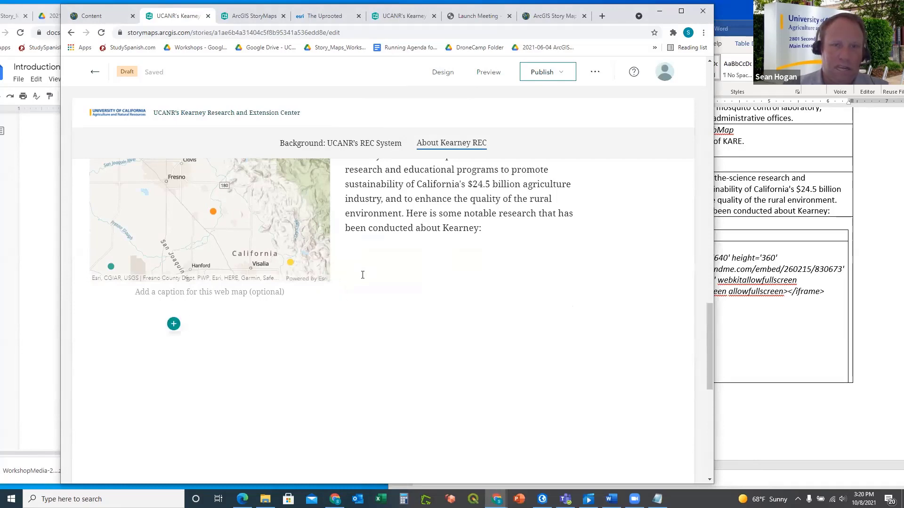
{"action": "left_click", "coordinate": [794, 337]}
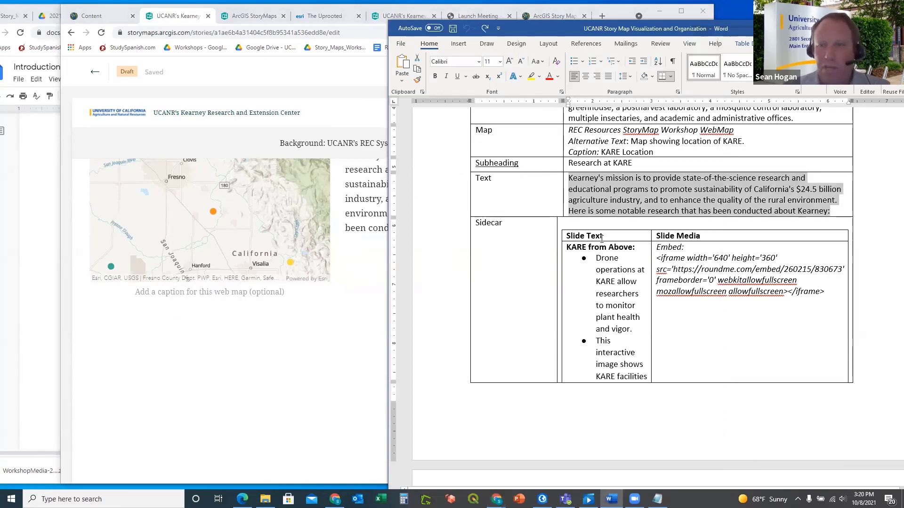
{"action": "left_click", "coordinate": [148, 324]}
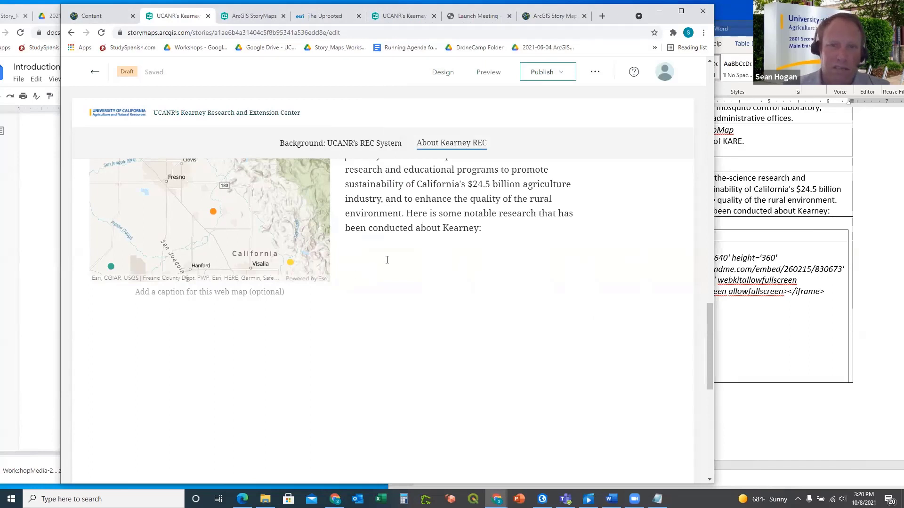
{"action": "left_click", "coordinate": [363, 267]}
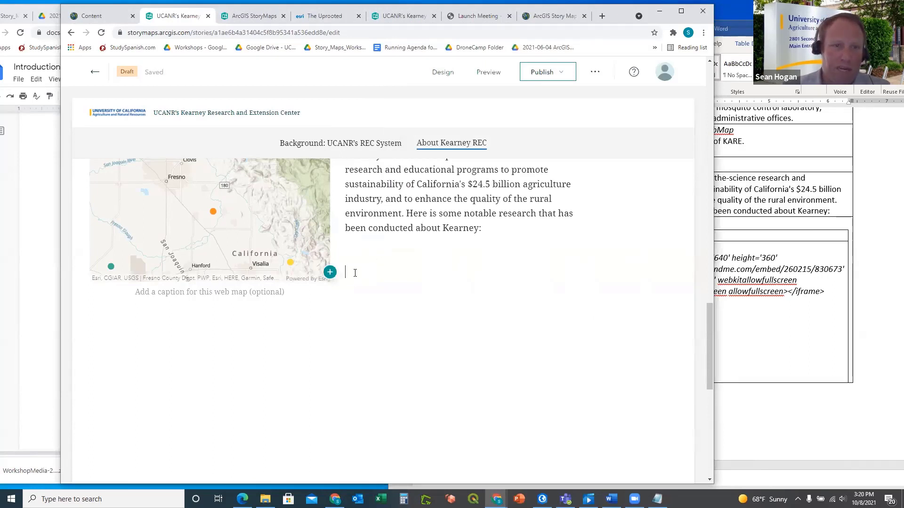
{"action": "key", "text": "Return"}
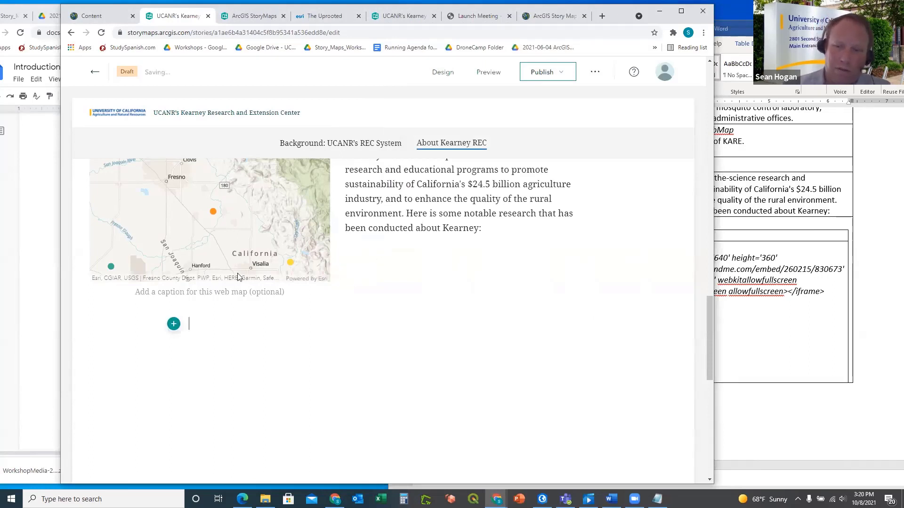
Insert a sidecar block with the Docked panel layout, then bring the Google Docs guide forward
{"action": "left_click", "coordinate": [174, 324]}
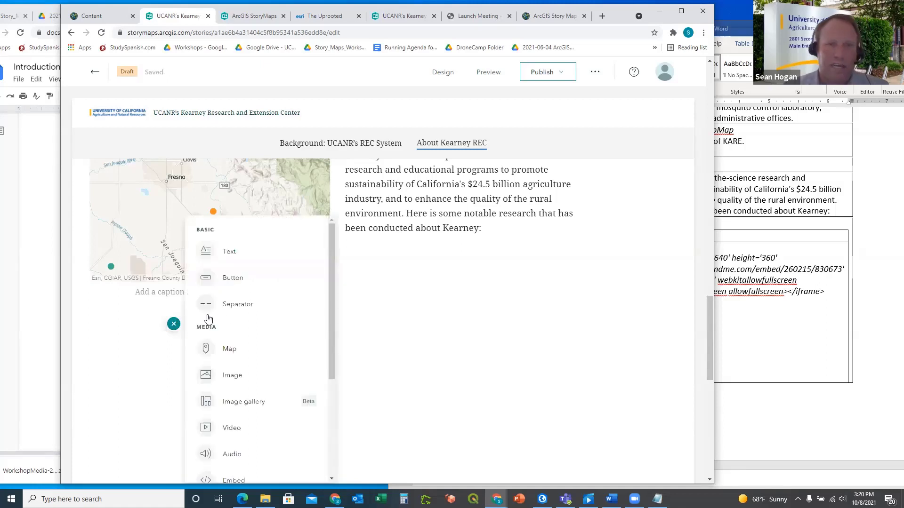
{"action": "scroll", "coordinate": [248, 297], "scroll_direction": "down", "scroll_amount": 5}
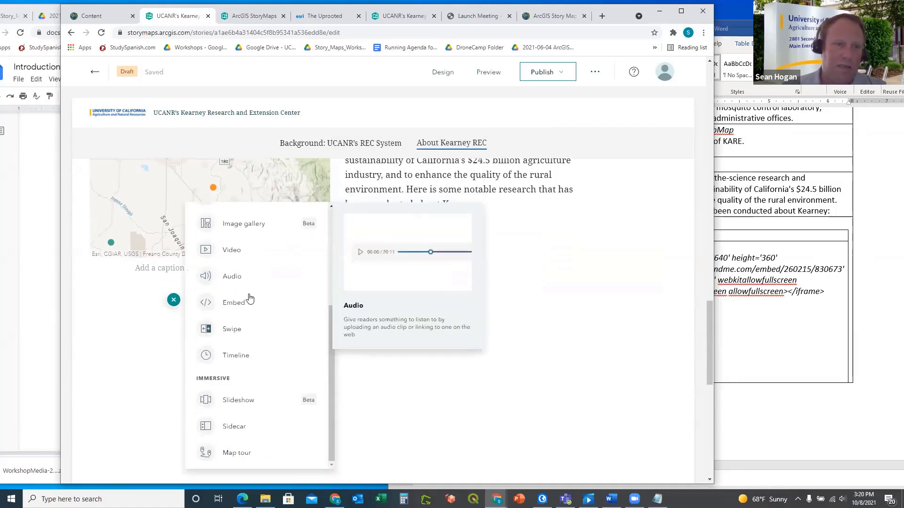
{"action": "scroll", "coordinate": [250, 299], "scroll_direction": "down", "scroll_amount": 2}
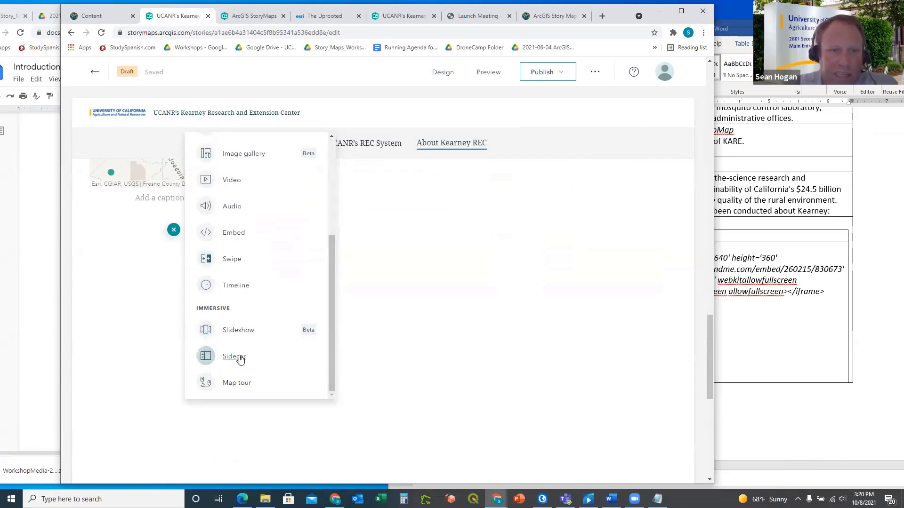
{"action": "mouse_move", "coordinate": [238, 359]}
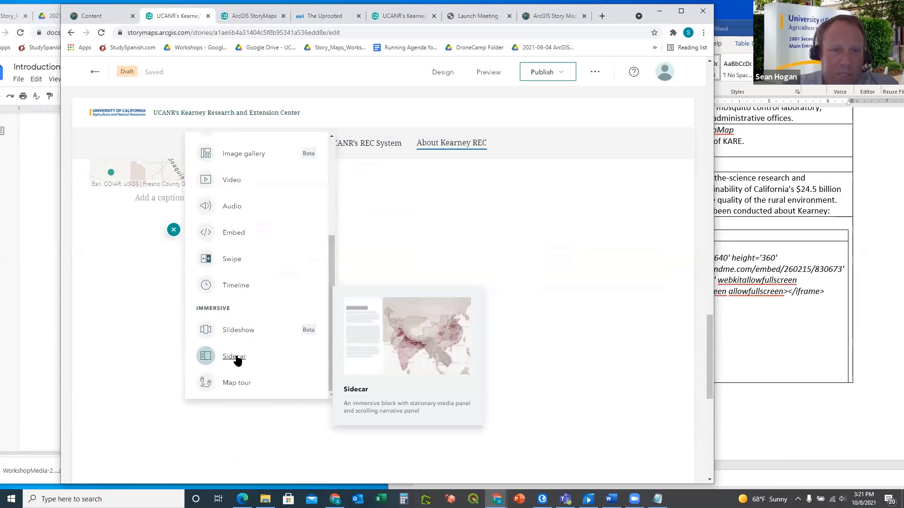
{"action": "left_click", "coordinate": [235, 357]}
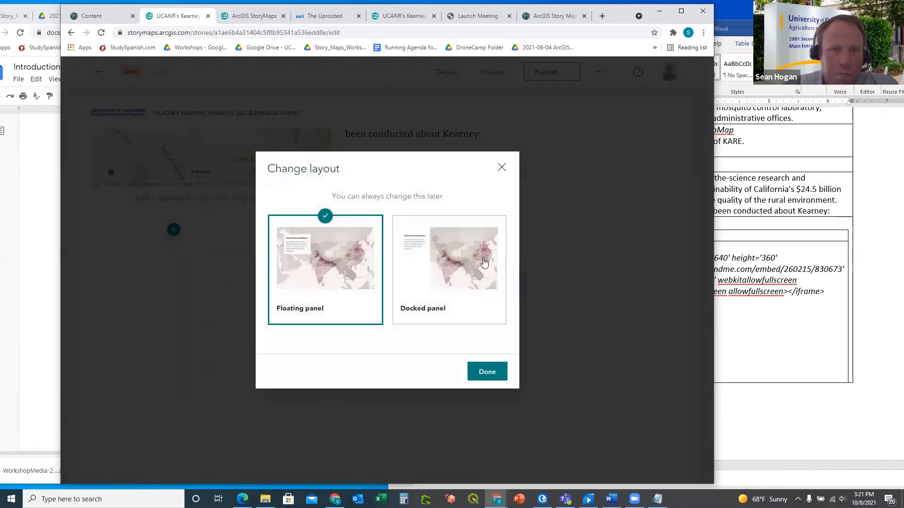
{"action": "left_click", "coordinate": [438, 267]}
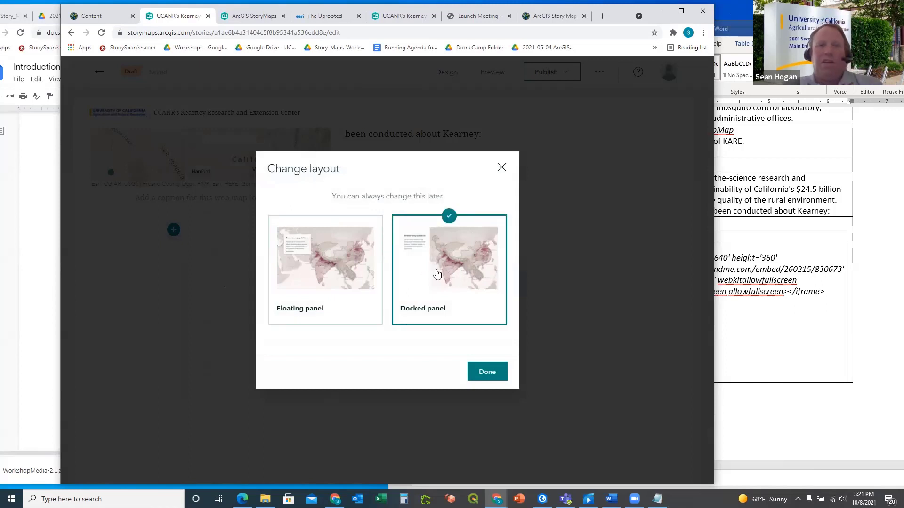
{"action": "left_click", "coordinate": [23, 298]}
{"action": "scroll", "coordinate": [172, 335], "scroll_direction": "down", "scroll_amount": 7}
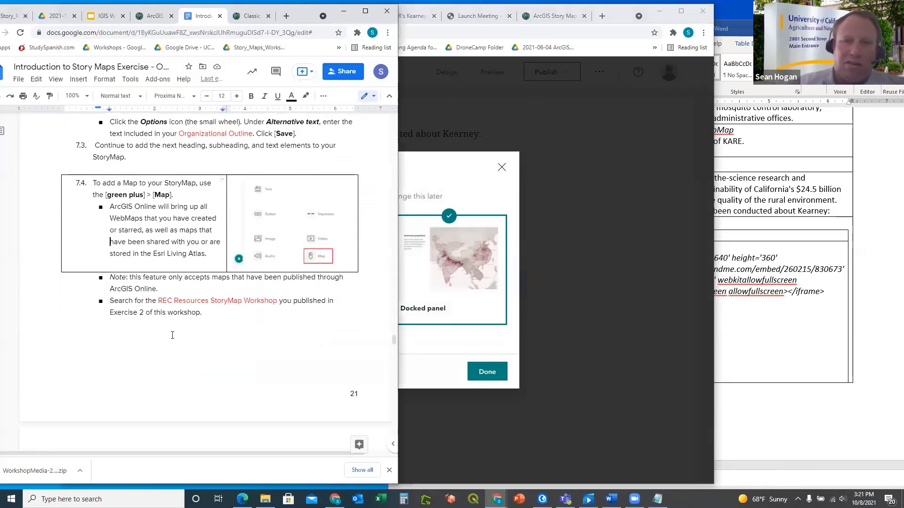
Confirm the Docked panel layout, review the embed steps, and open the outline's Sidecar table
{"action": "scroll", "coordinate": [172, 335], "scroll_direction": "down", "scroll_amount": 10}
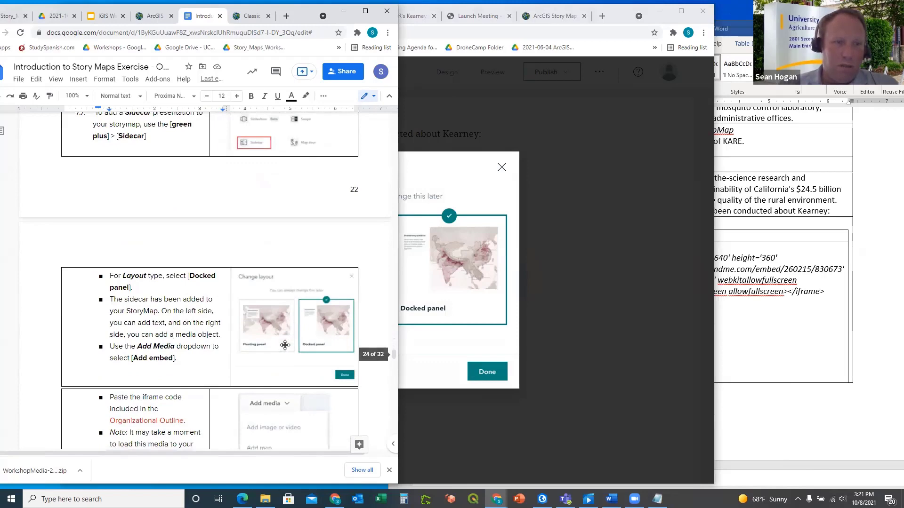
{"action": "scroll", "coordinate": [284, 346], "scroll_direction": "down", "scroll_amount": 5}
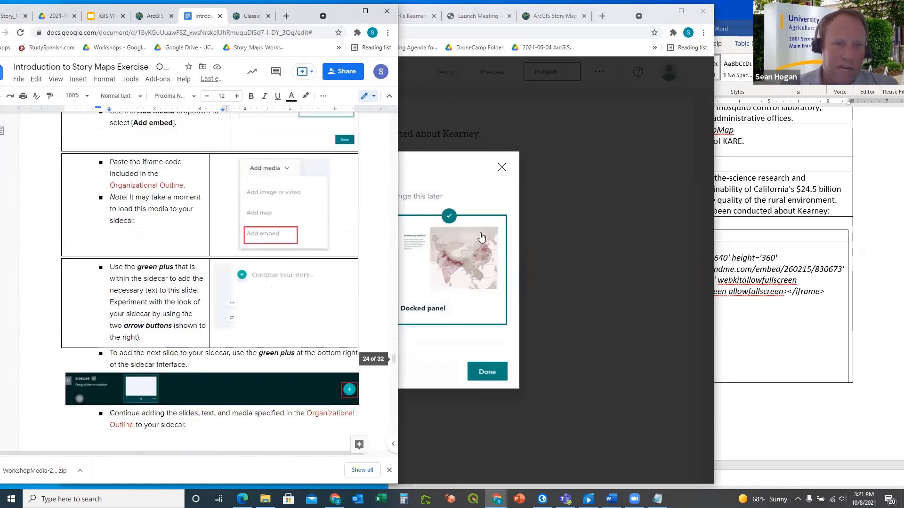
{"action": "left_click", "coordinate": [490, 372]}
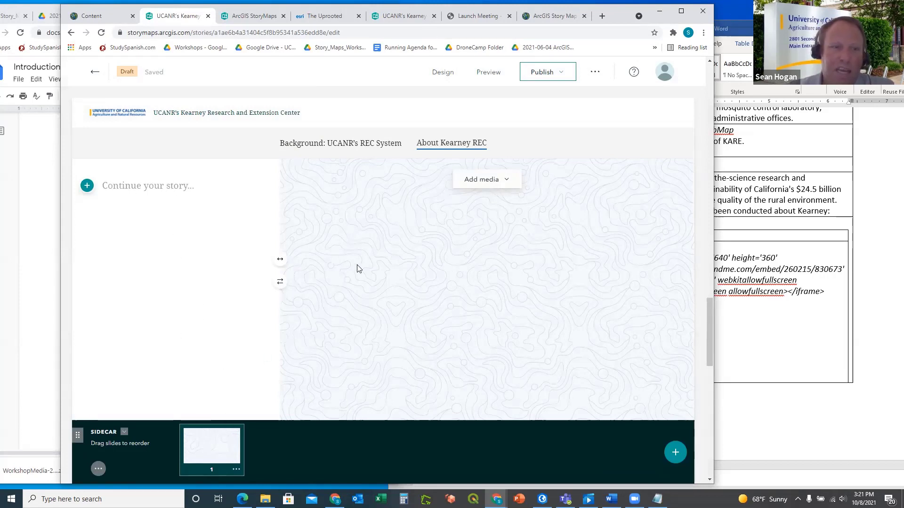
{"action": "left_click", "coordinate": [46, 235]}
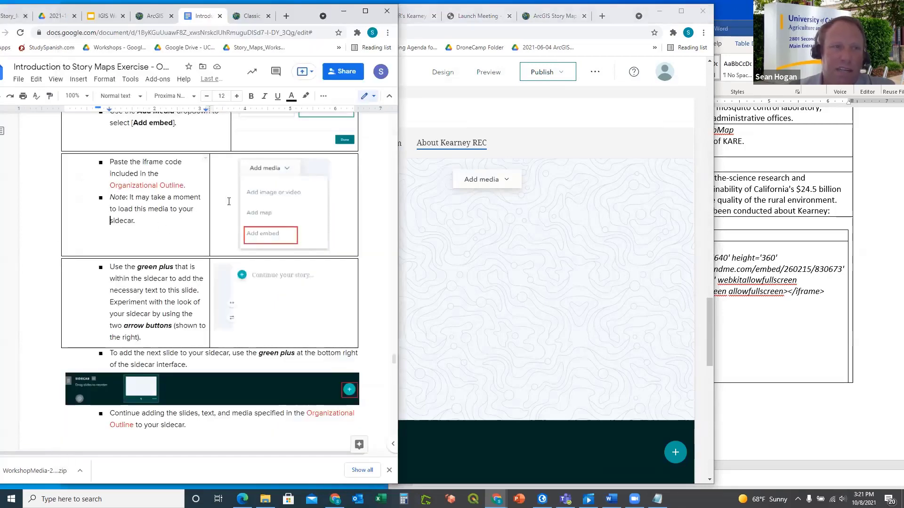
{"action": "left_click", "coordinate": [795, 329]}
{"action": "left_click", "coordinate": [849, 294]}
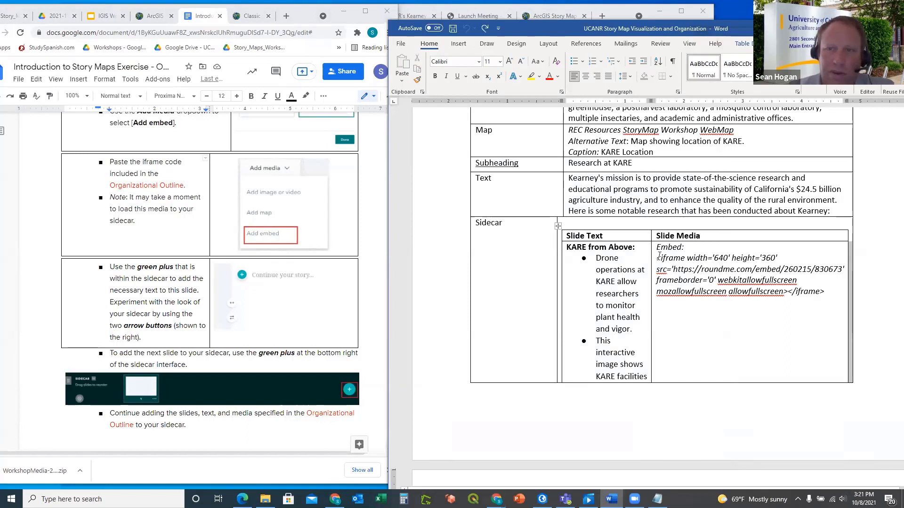
Copy the Roundme iframe embed code from the Slide Media cell and return to the story
{"action": "left_click", "coordinate": [659, 256]}
{"action": "left_click_drag", "start_coordinate": [659, 258], "coordinate": [825, 292]}
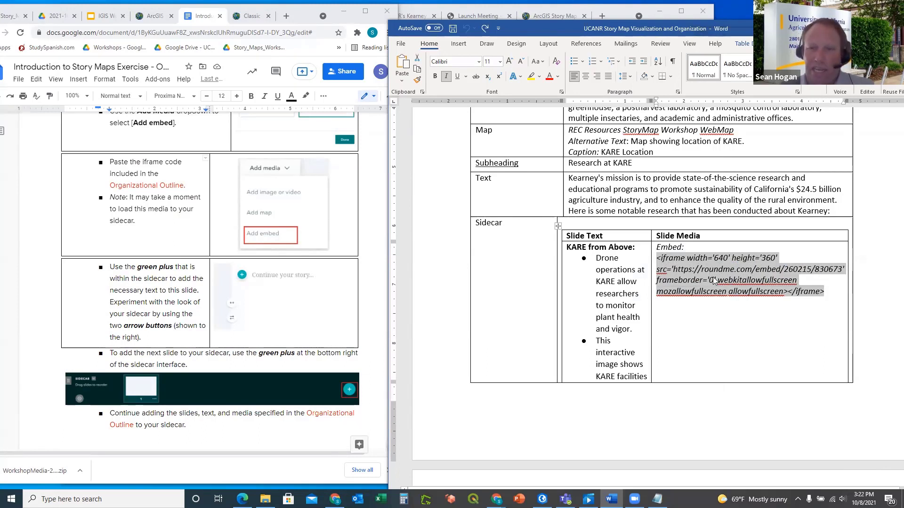
{"action": "type", "text": "<iframe width='640' height='360' src='https://roundme.com/embed/260215/830673' frameborder='0' webkitallowfullscreen mozallowfullscreen allowfullscreen></iframe>"}
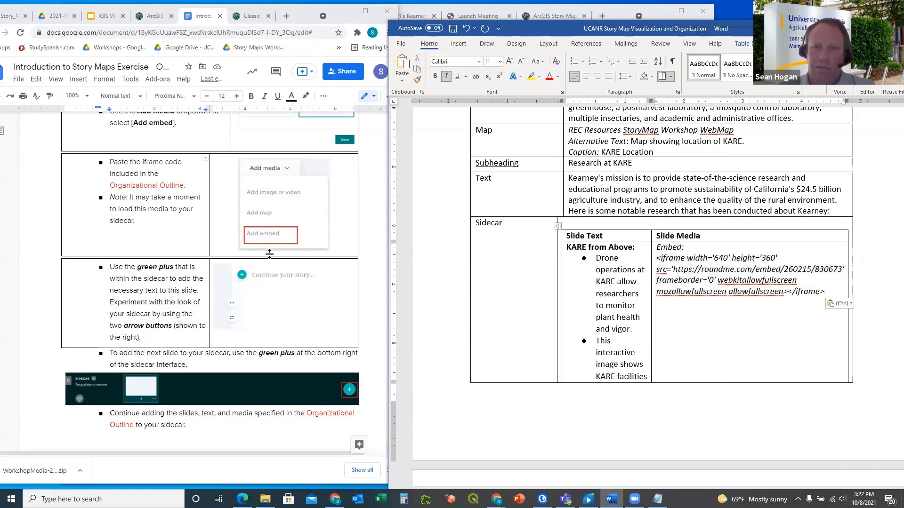
{"action": "left_click", "coordinate": [627, 14]}
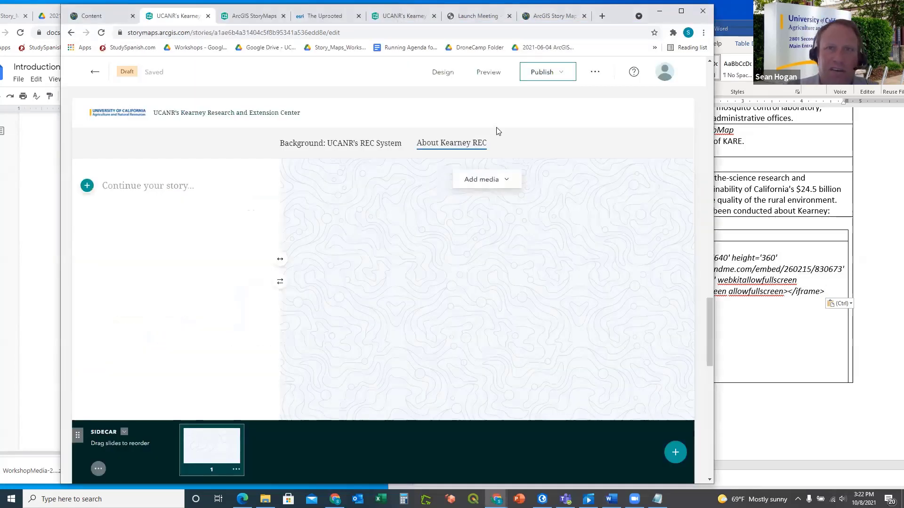
Embed the Roundme iframe as the sidecar slide's media and start the aerial tour
{"action": "left_click", "coordinate": [487, 185]}
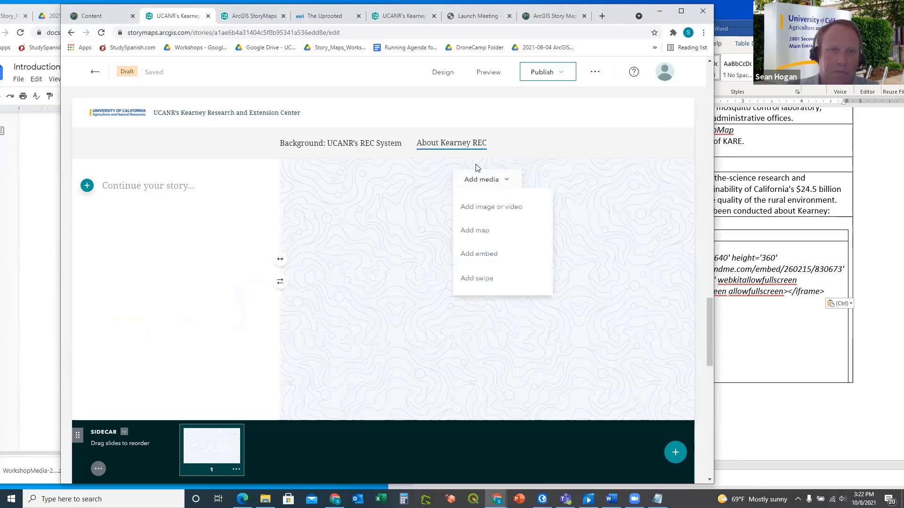
{"action": "left_click", "coordinate": [479, 256]}
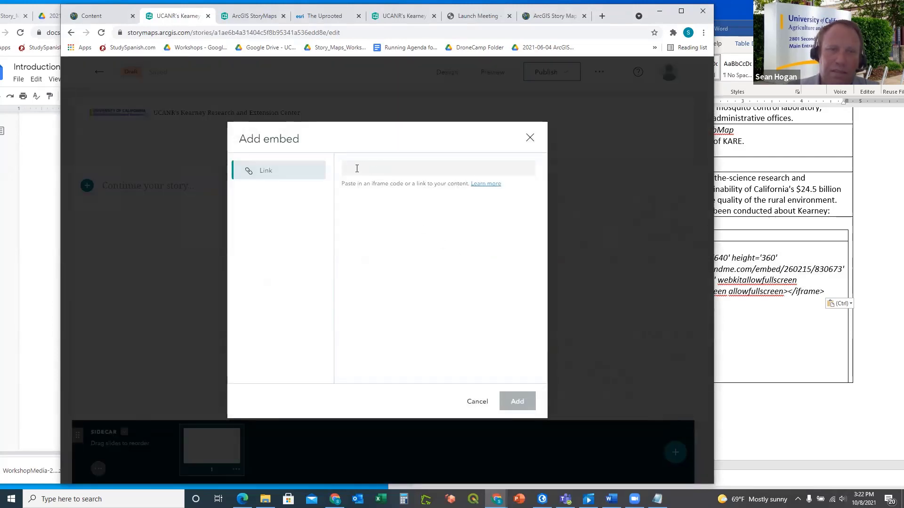
{"action": "type", "text": "<iframe width='640' height='360' src='https://roundme.com/embed/260215/830673' frameborder='0' webkitallowfullscreen mozallowfullscreen allowfullscreen></iframe>"}
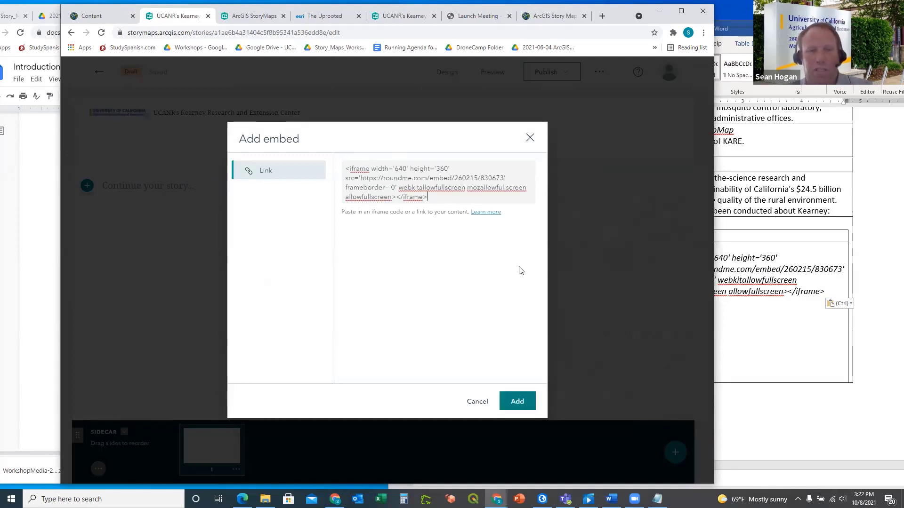
{"action": "left_click", "coordinate": [515, 400]}
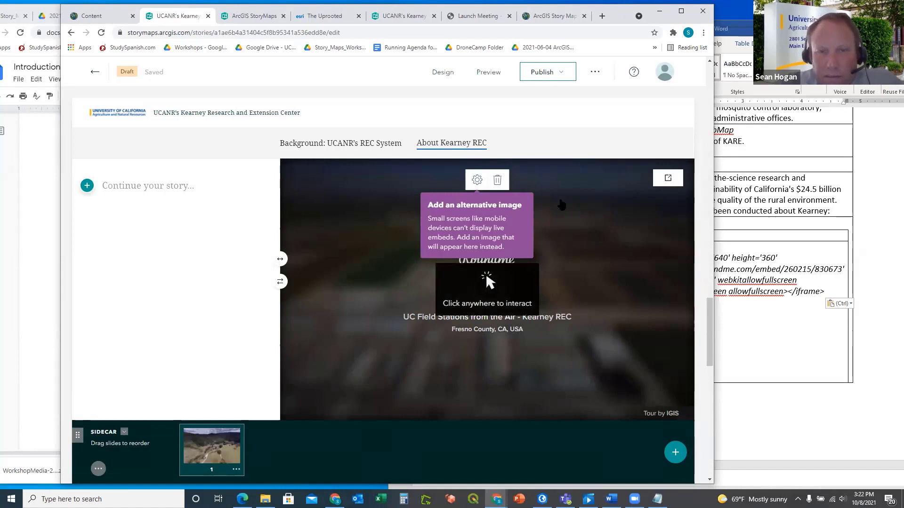
{"action": "left_click", "coordinate": [567, 224]}
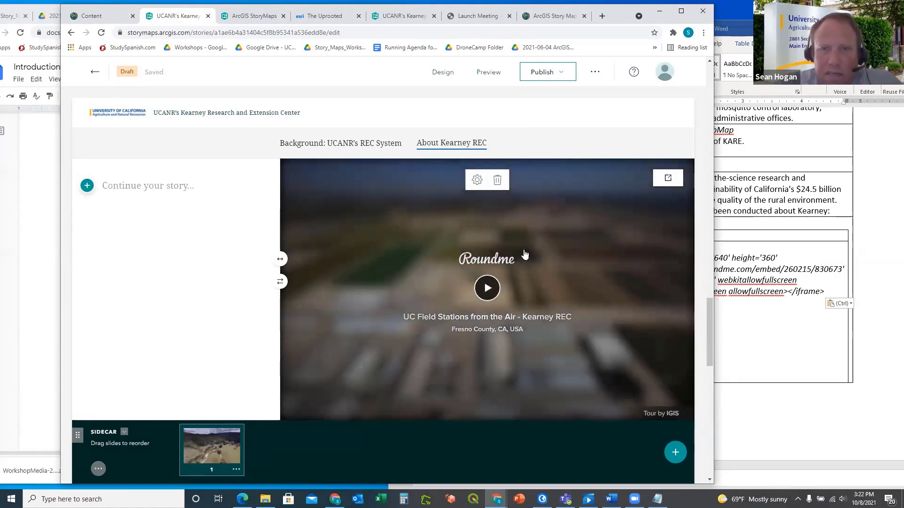
{"action": "left_click", "coordinate": [488, 290]}
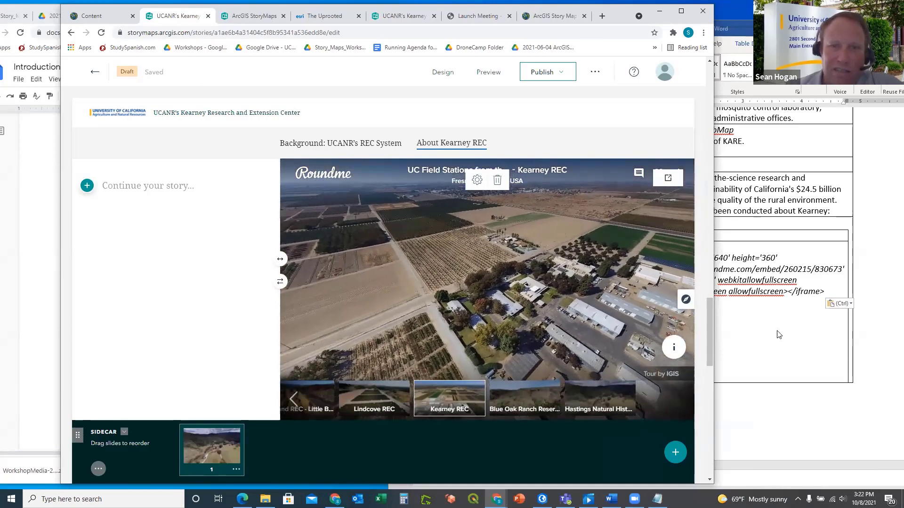
Copy the 'KARE from Above:' heading from the Word outline's Slide Text cell
{"action": "left_click", "coordinate": [777, 340]}
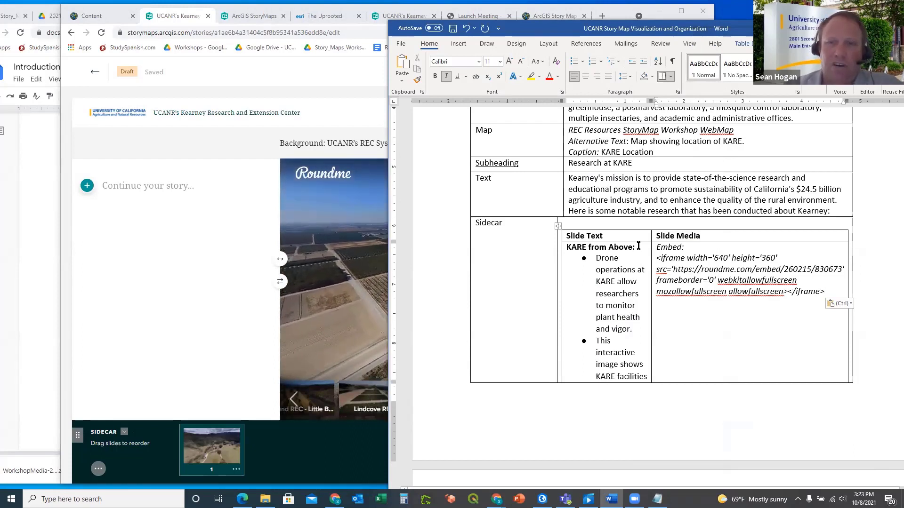
{"action": "left_click_drag", "start_coordinate": [638, 245], "coordinate": [584, 250]}
{"action": "key", "text": "ctrl+c"}
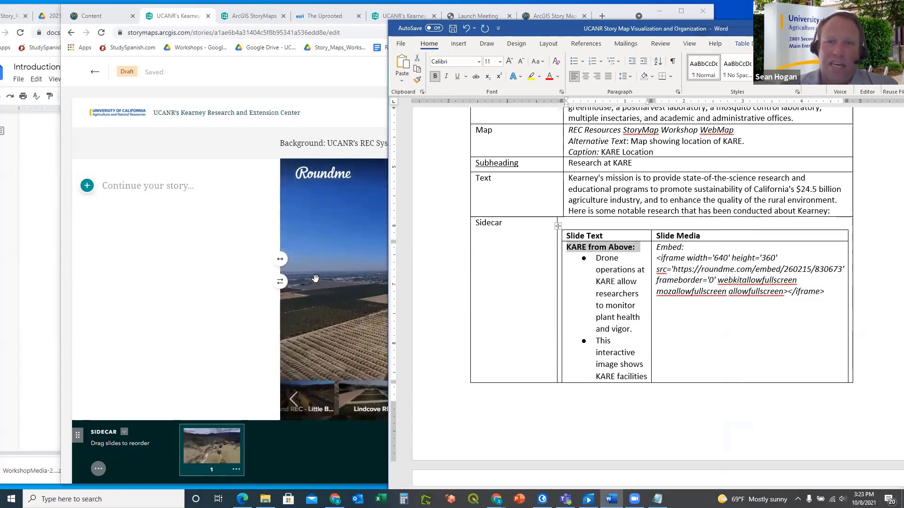
{"action": "left_click", "coordinate": [232, 268]}
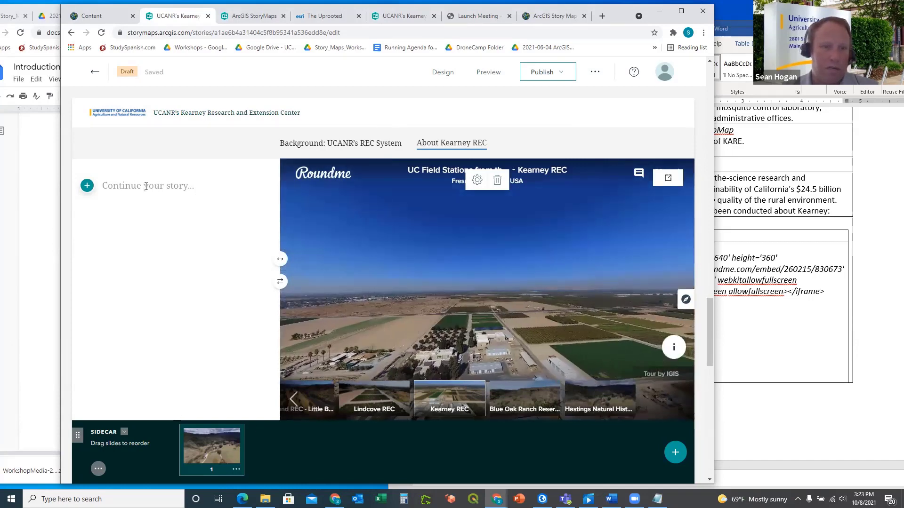
Add a text block to the sidecar narrative and paste 'KARE from Above:' into it
{"action": "left_click", "coordinate": [87, 185]}
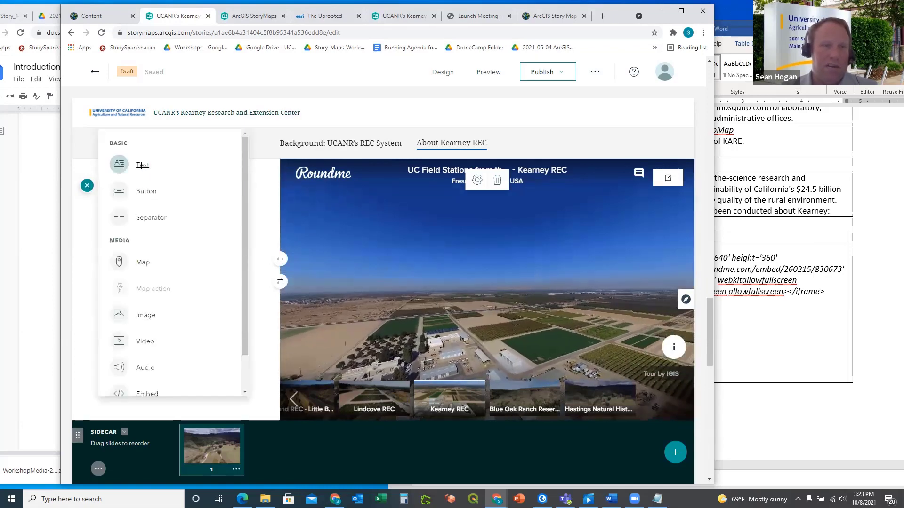
{"action": "left_click", "coordinate": [139, 167]}
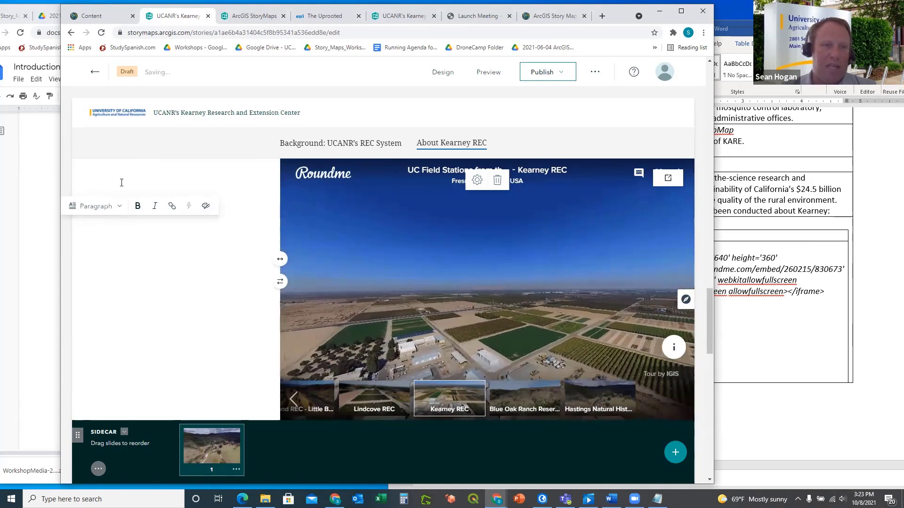
{"action": "key", "text": "ctrl+v"}
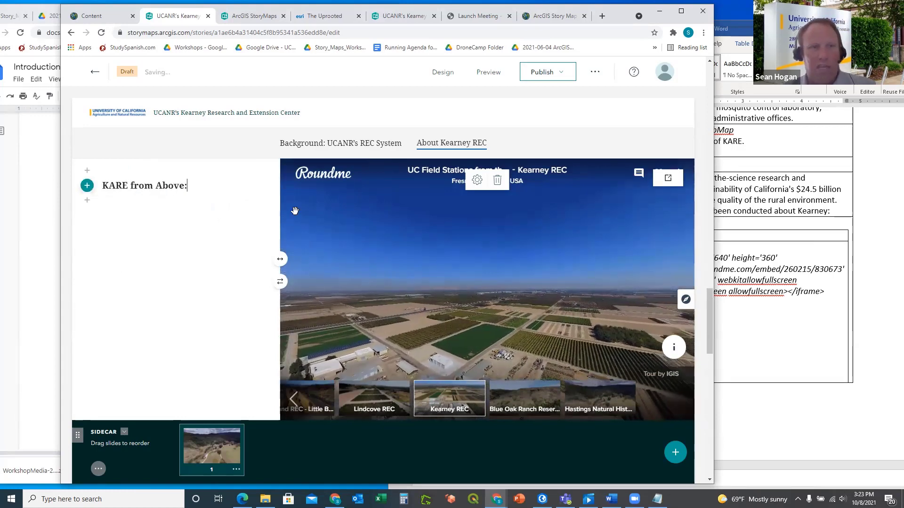
Copy the two bullet points under KARE from Above from the Word outline
{"action": "left_click", "coordinate": [789, 338]}
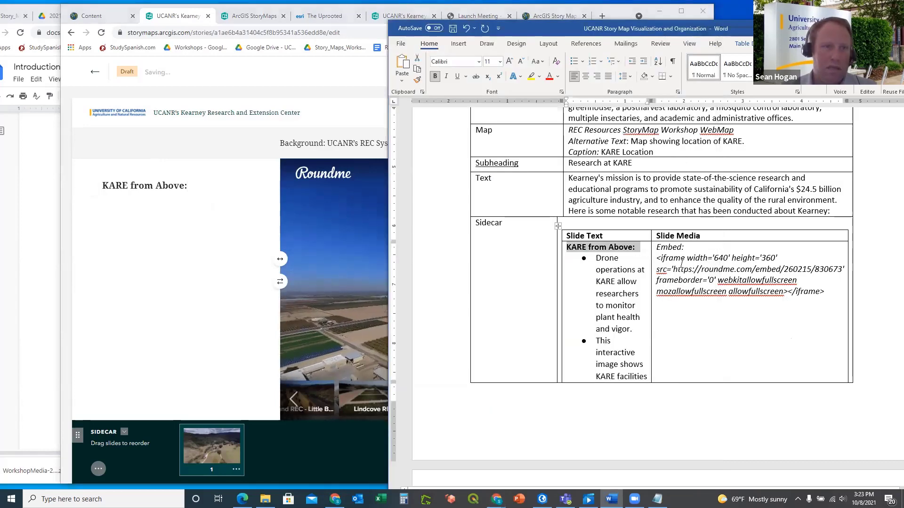
{"action": "left_click_drag", "start_coordinate": [597, 258], "coordinate": [645, 395]}
{"action": "scroll", "coordinate": [645, 376], "scroll_direction": "down", "scroll_amount": 2}
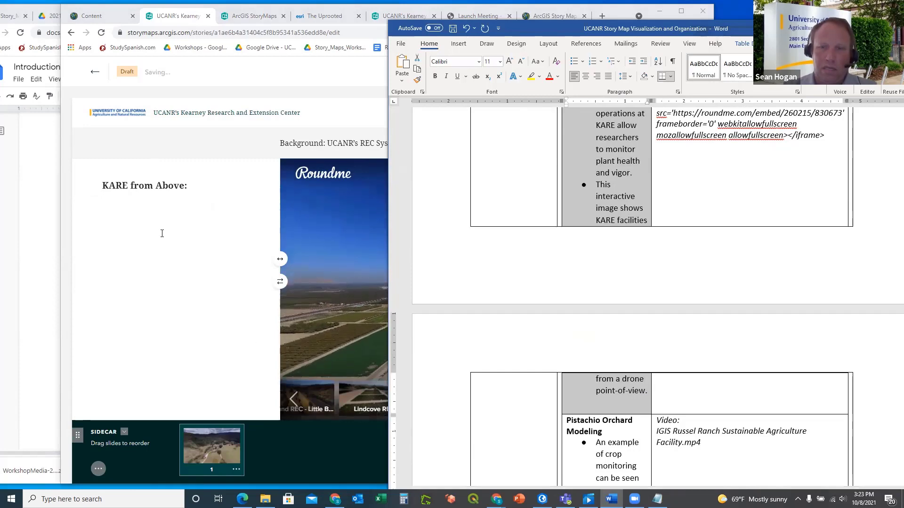
{"action": "left_click", "coordinate": [150, 224]}
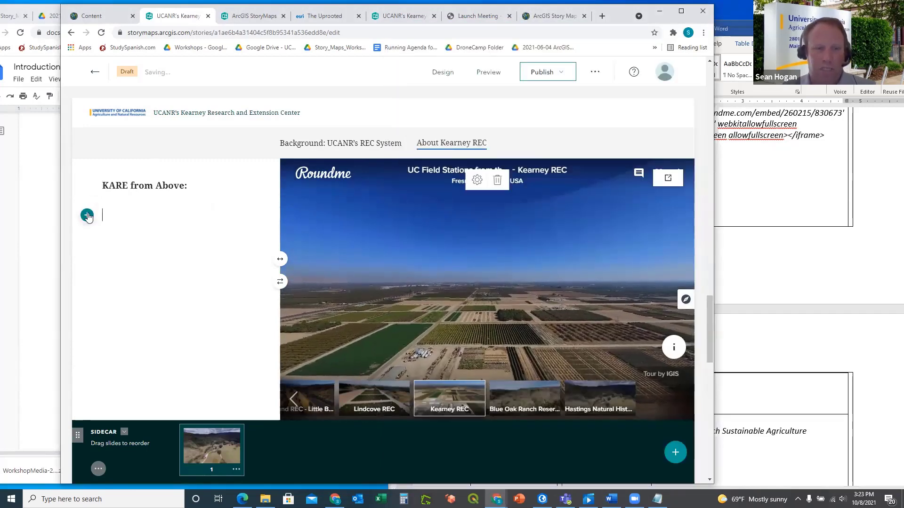
Add a bulleted-list text block below the heading and paste the copied slide text
{"action": "left_click", "coordinate": [87, 215]}
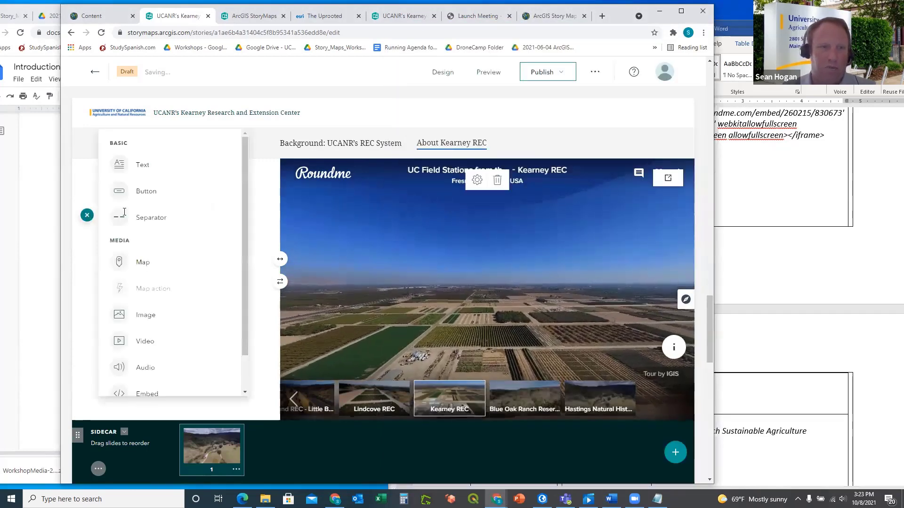
{"action": "left_click", "coordinate": [143, 165]}
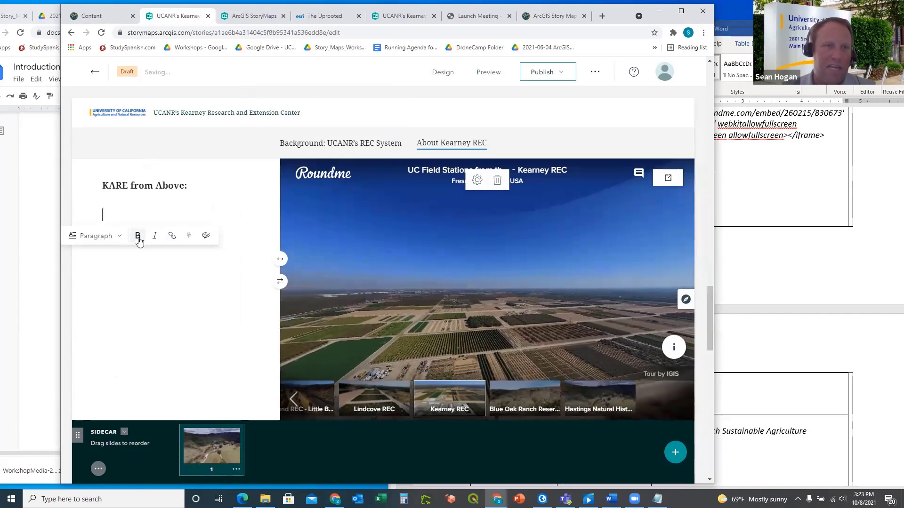
{"action": "left_click", "coordinate": [117, 237]}
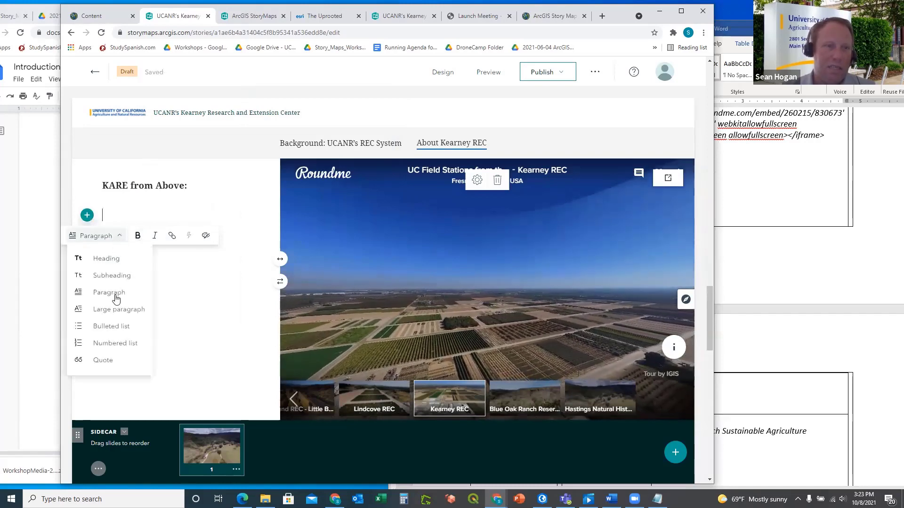
{"action": "left_click", "coordinate": [111, 327]}
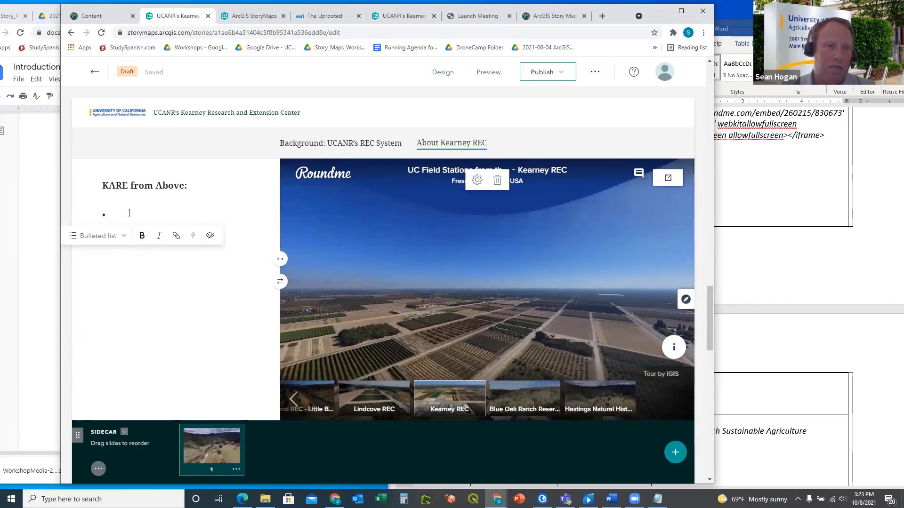
{"action": "type", "text": "KARE from Above: •\tDrone operations at KARE allow researchers to monitor plant health and vigor. •\tThis interactive image shows KARE facilities from a drone point-of-view."}
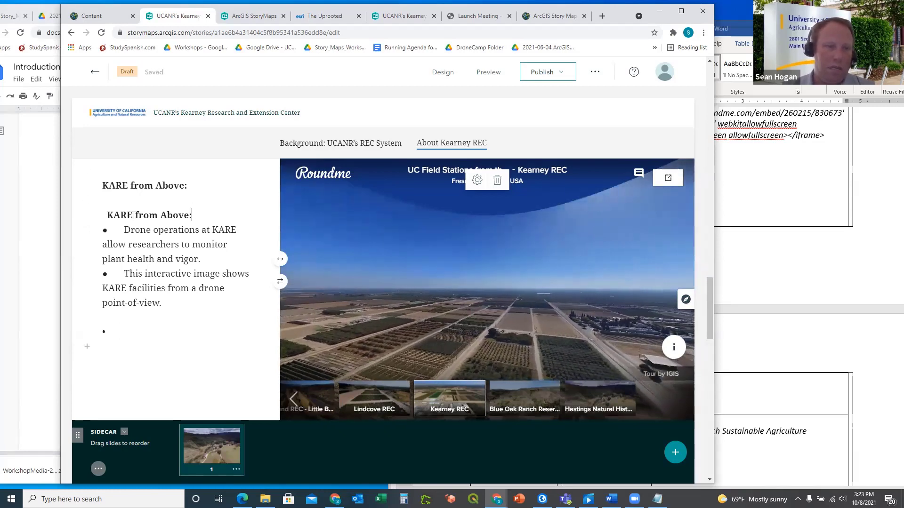
Remove the duplicate heading line and stray bullet characters, leaving two clean bullet items
{"action": "triple_click", "coordinate": [134, 215]}
{"action": "key", "text": "BackSpace"}
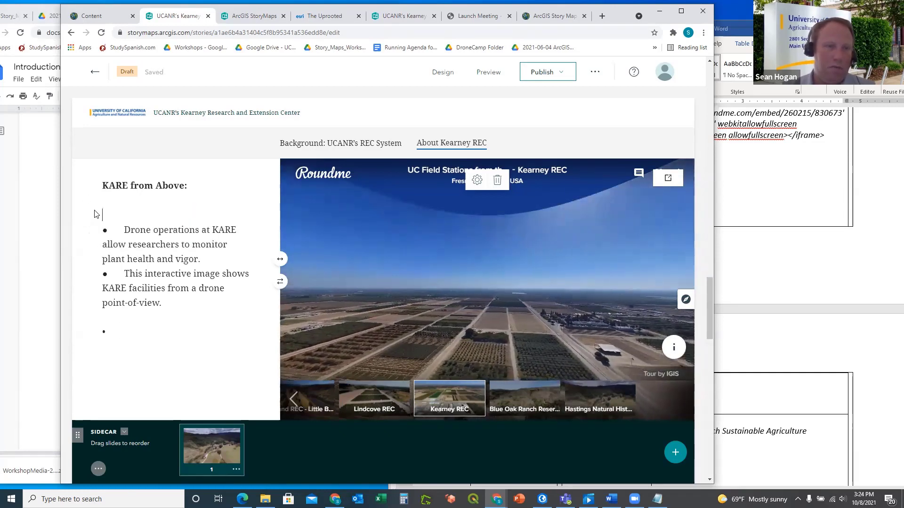
{"action": "key", "text": "Delete"}
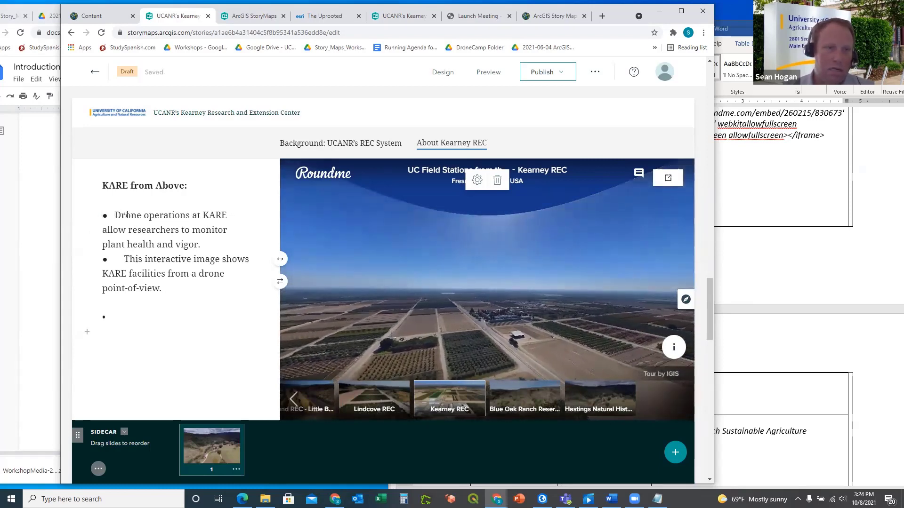
{"action": "key", "text": "BackSpace"}
{"action": "key", "text": "BackSpace"}
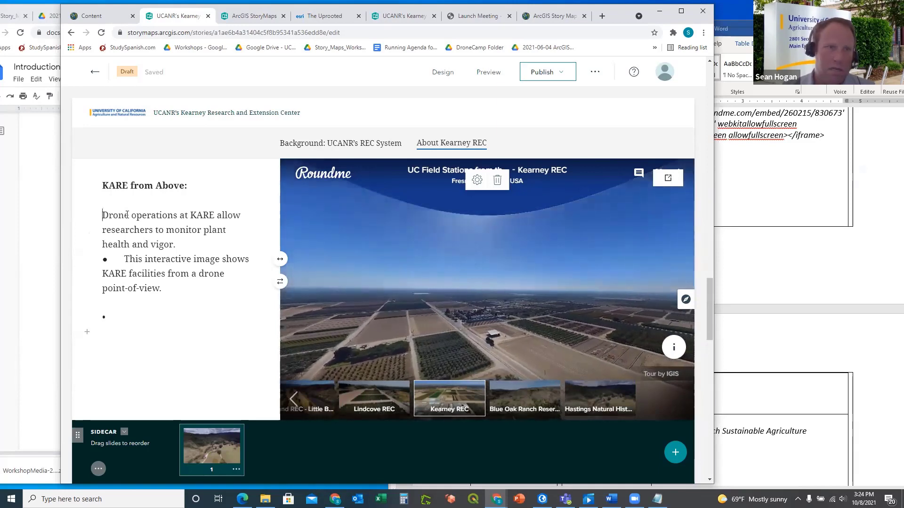
{"action": "key", "text": "Return"}
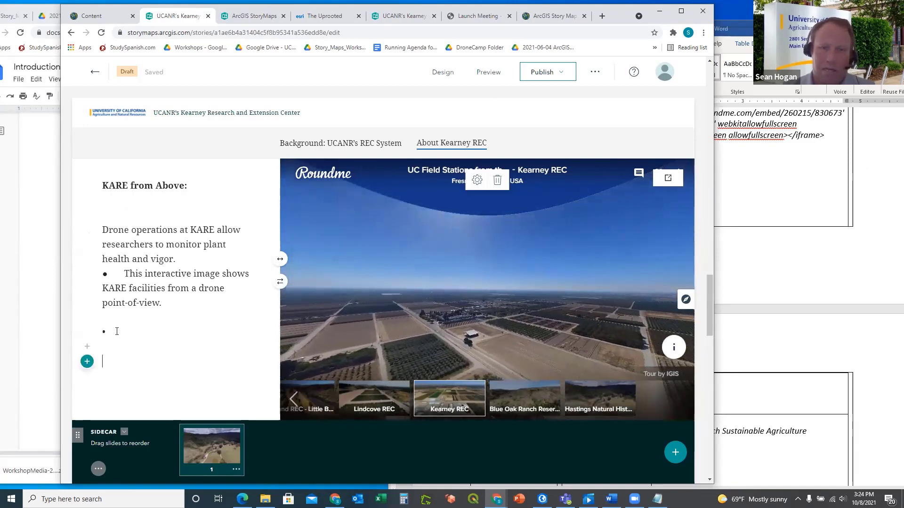
{"action": "key", "text": "BackSpace"}
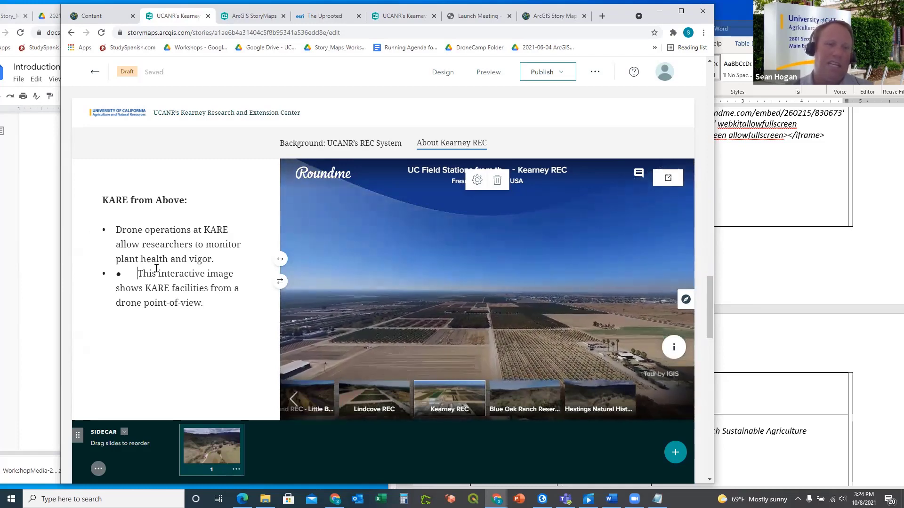
{"action": "key", "text": "BackSpace"}
{"action": "key", "text": "BackSpace"}
{"action": "key", "text": "BackSpace"}
{"action": "key", "text": "BackSpace"}
{"action": "key", "text": "BackSpace"}
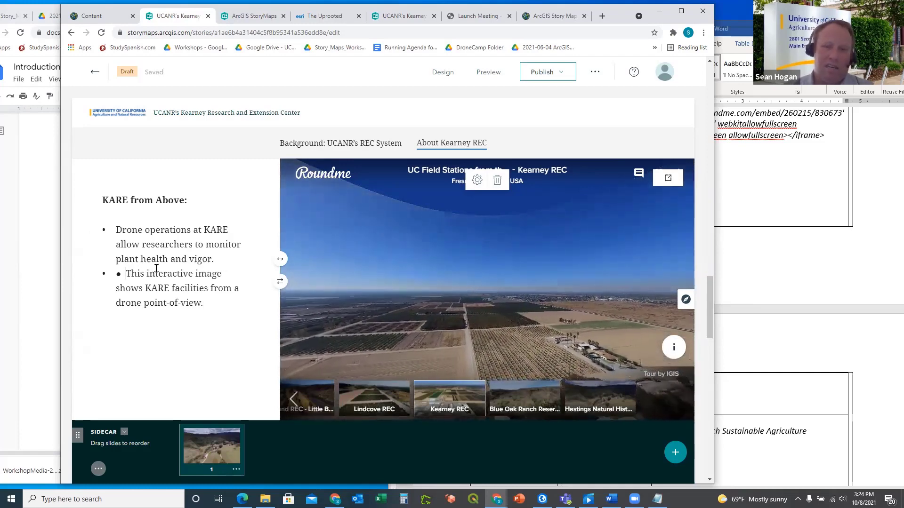
{"action": "key", "text": "BackSpace"}
{"action": "key", "text": "BackSpace"}
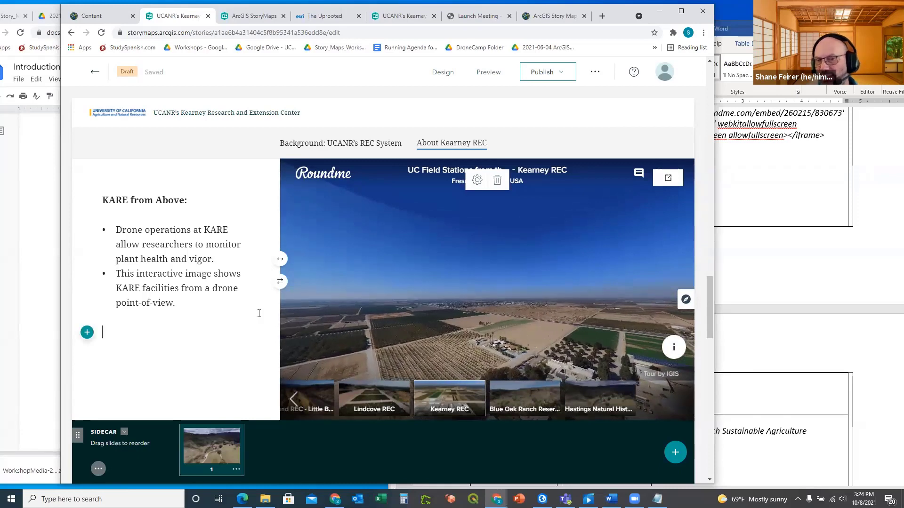
{"action": "left_click", "coordinate": [759, 275]}
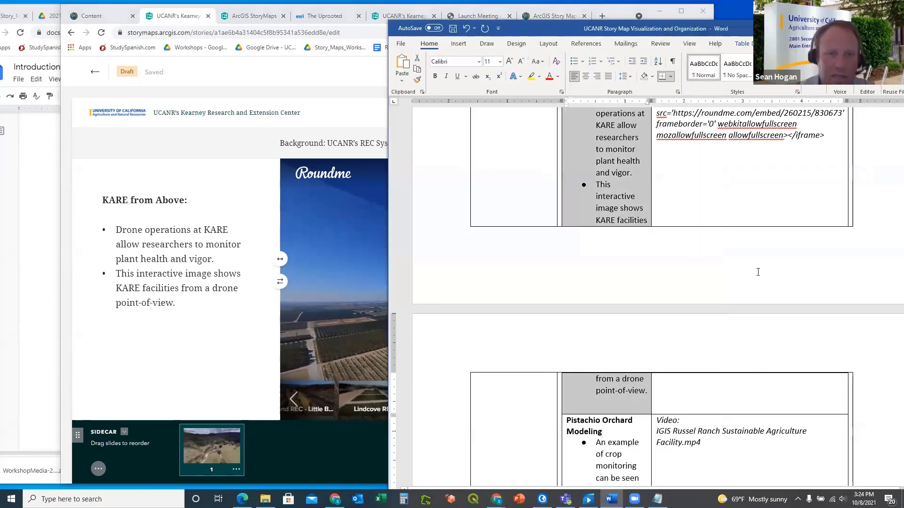
{"action": "scroll", "coordinate": [806, 266], "scroll_direction": "down", "scroll_amount": 8}
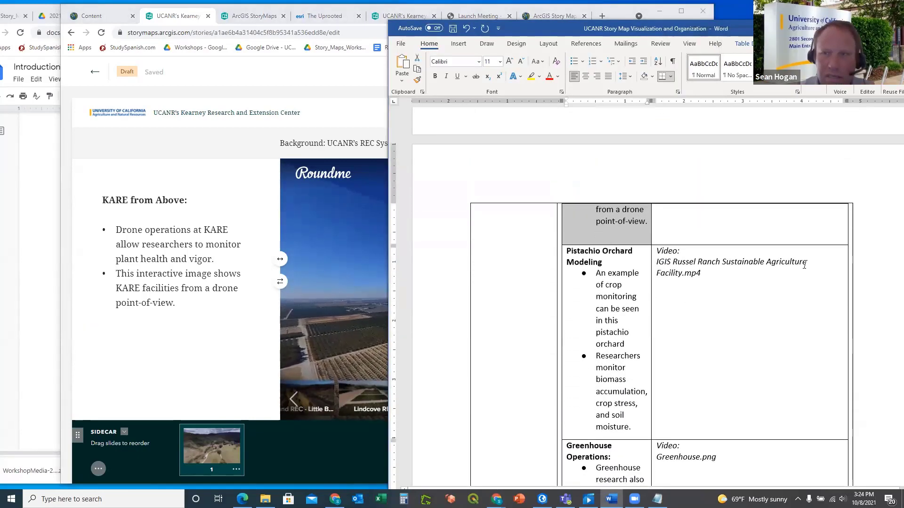
{"action": "scroll", "coordinate": [806, 266], "scroll_direction": "down", "scroll_amount": 1}
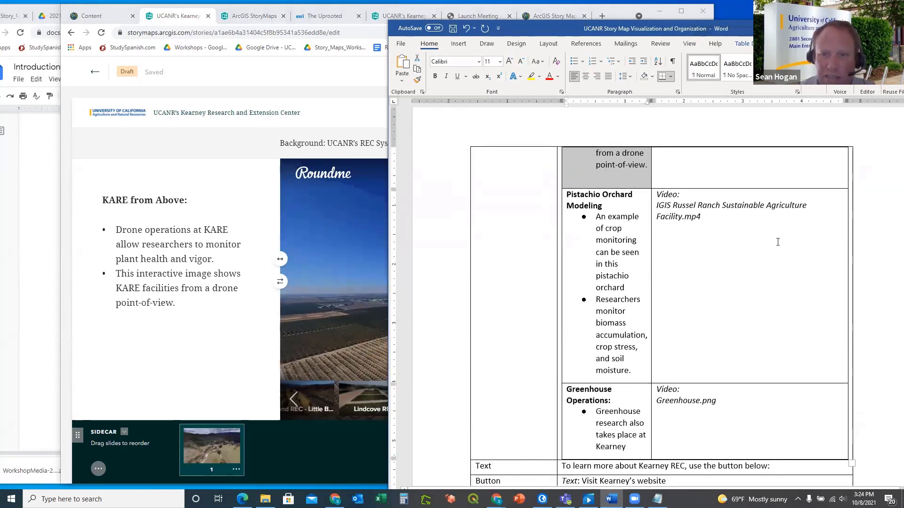
{"action": "left_click", "coordinate": [234, 191]}
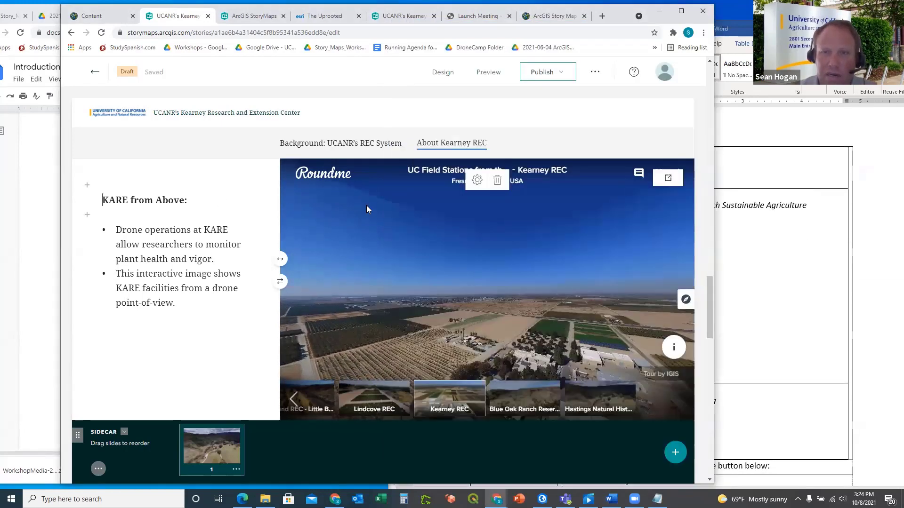
{"action": "left_click_drag", "start_coordinate": [572, 278], "coordinate": [476, 283]}
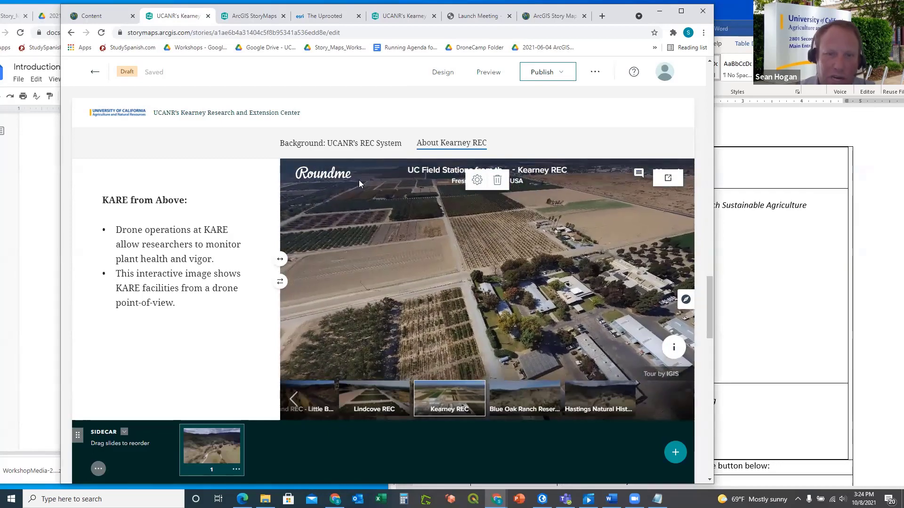
{"action": "scroll", "coordinate": [262, 174], "scroll_direction": "down", "scroll_amount": 5}
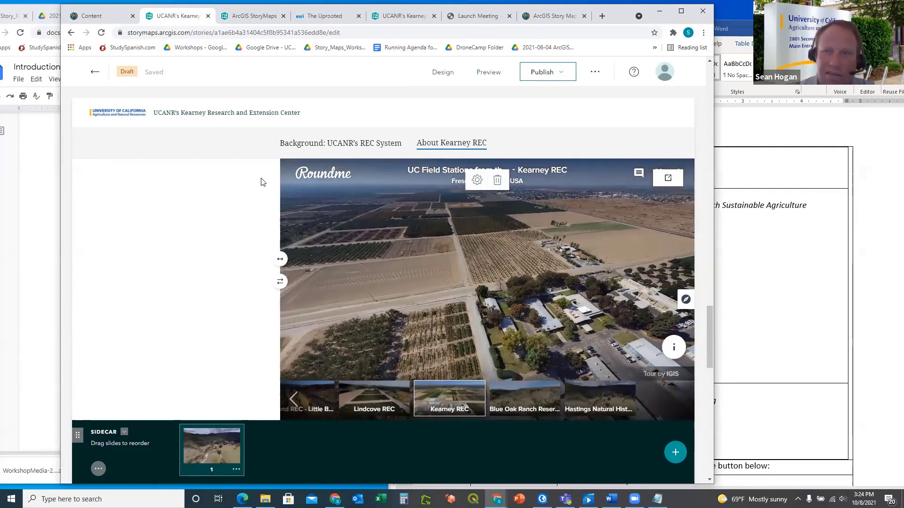
{"action": "scroll", "coordinate": [262, 182], "scroll_direction": "up", "scroll_amount": 3}
{"action": "left_click", "coordinate": [804, 300]}
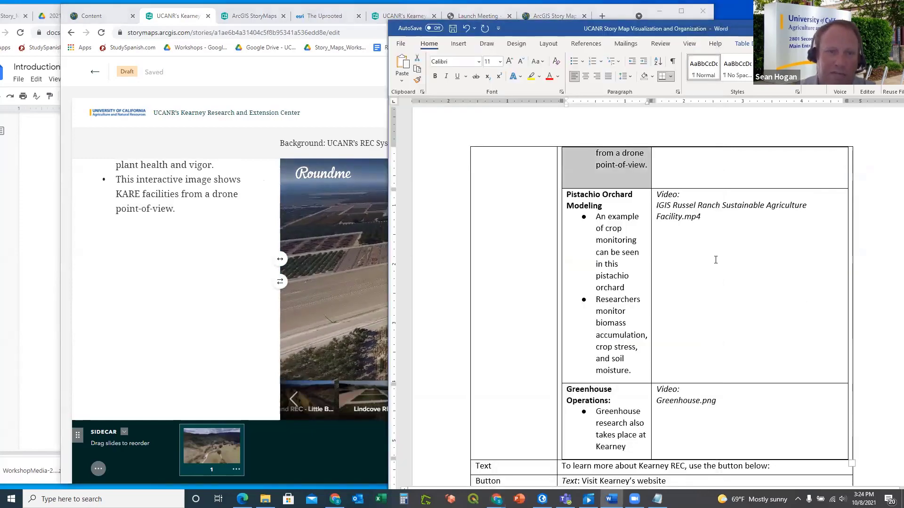
{"action": "scroll", "coordinate": [785, 221], "scroll_direction": "down", "scroll_amount": 1}
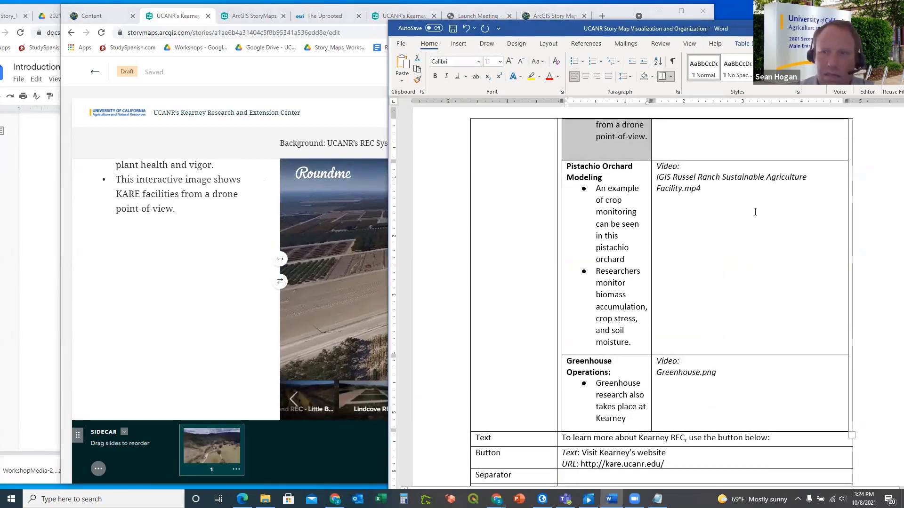
{"action": "left_click", "coordinate": [230, 277]}
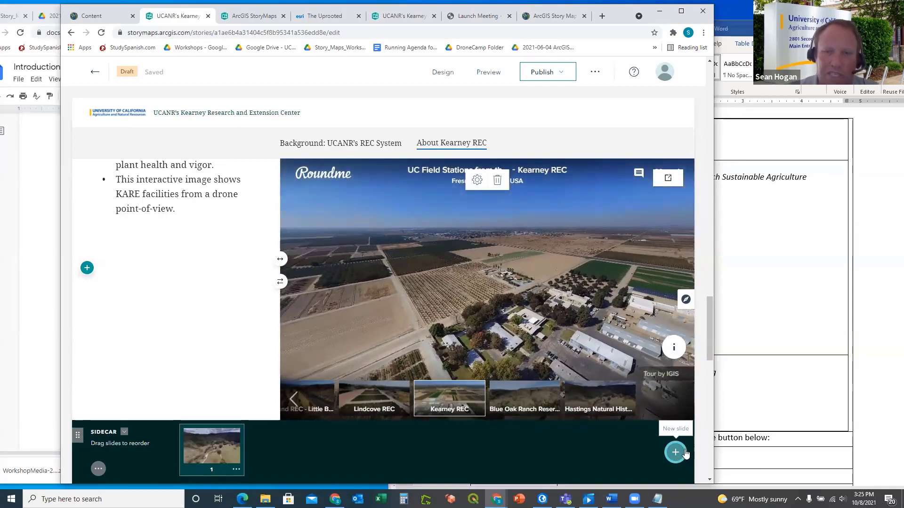
Add a blank second slide after the Roundme tour slide in the sidecar
{"action": "left_click", "coordinate": [677, 453]}
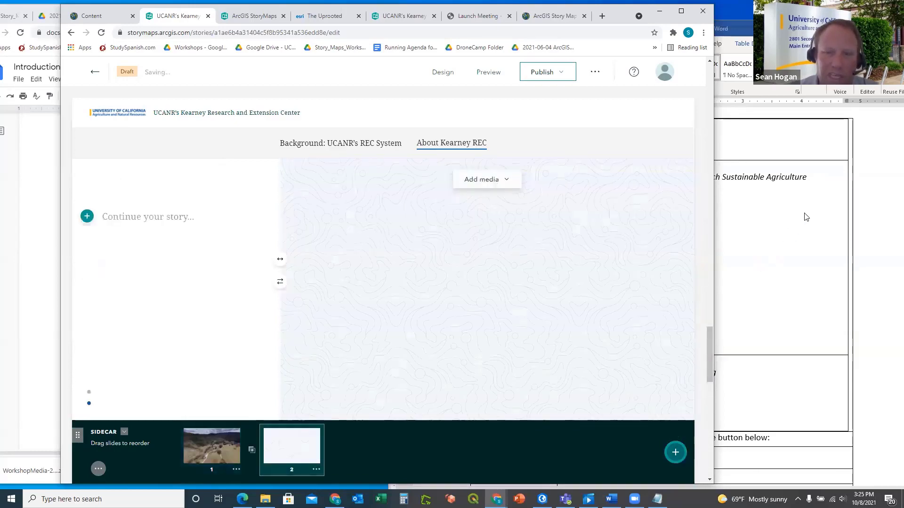
{"action": "left_click", "coordinate": [820, 234]}
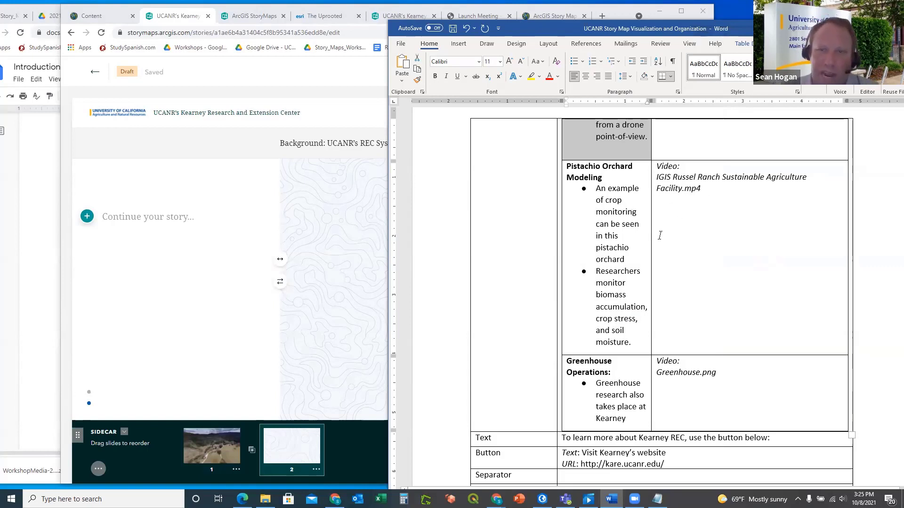
{"action": "left_click", "coordinate": [347, 248]}
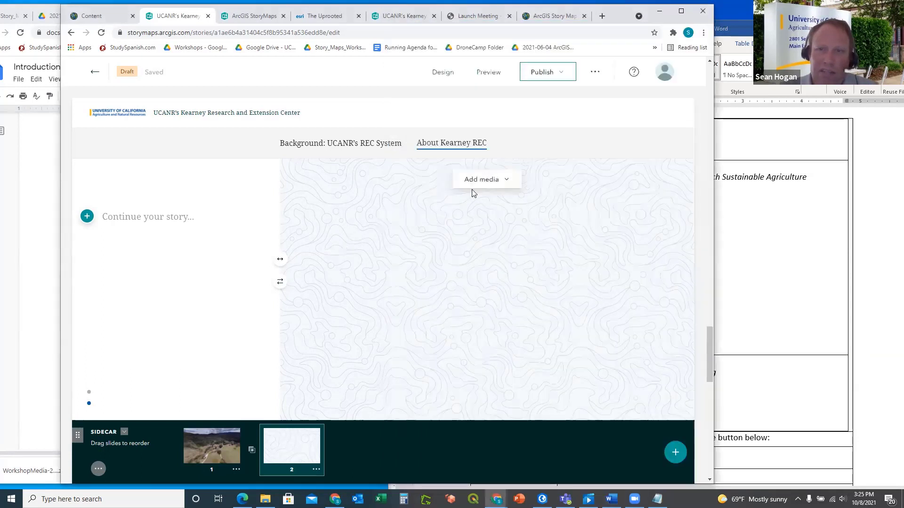
Upload the IGIS Russel Ranch Sustainable Agriculture .mp4 as slide 2's media
{"action": "left_click", "coordinate": [477, 185]}
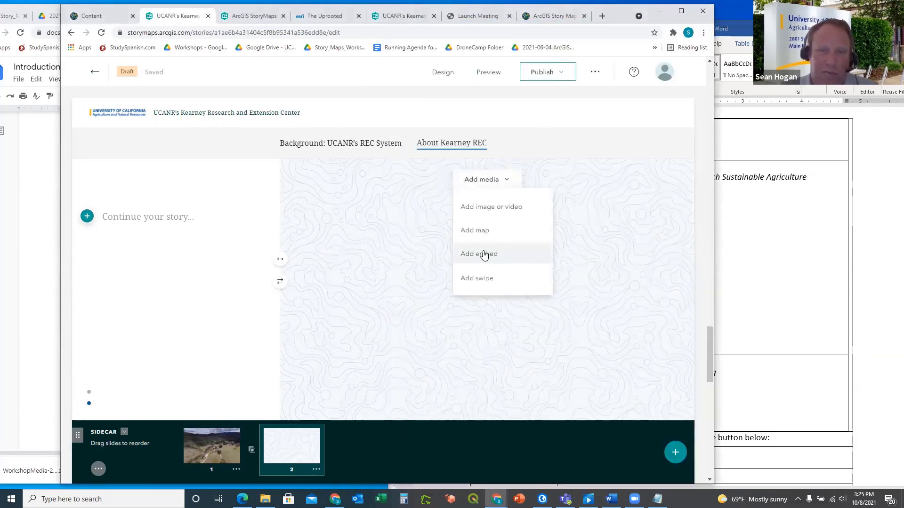
{"action": "left_click", "coordinate": [487, 210]}
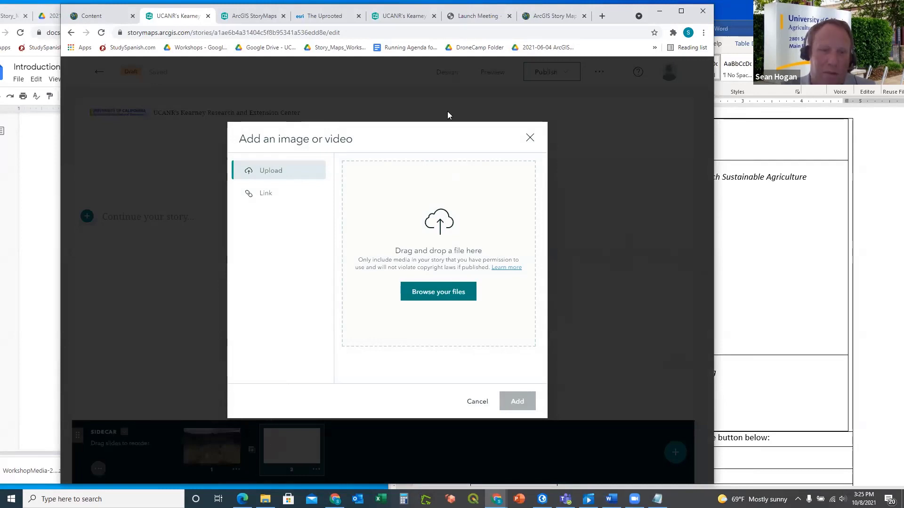
{"action": "left_click", "coordinate": [265, 499]}
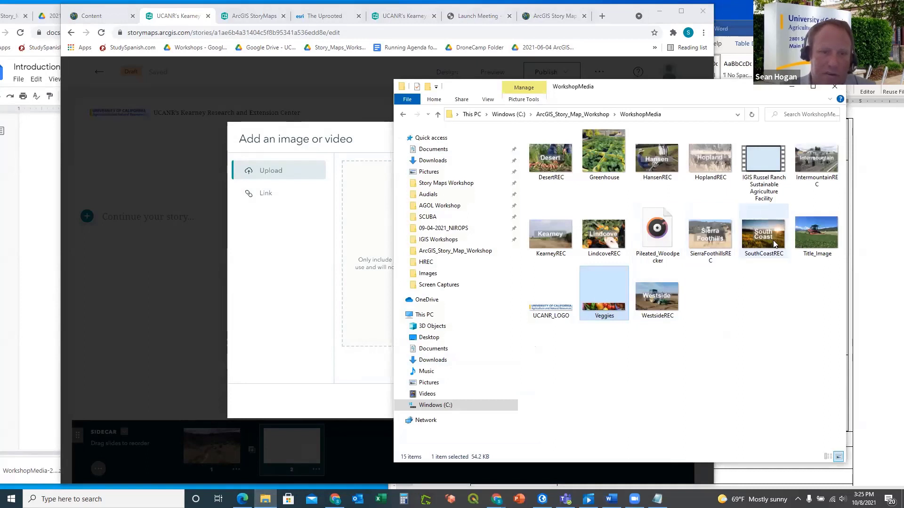
{"action": "left_click", "coordinate": [762, 160]}
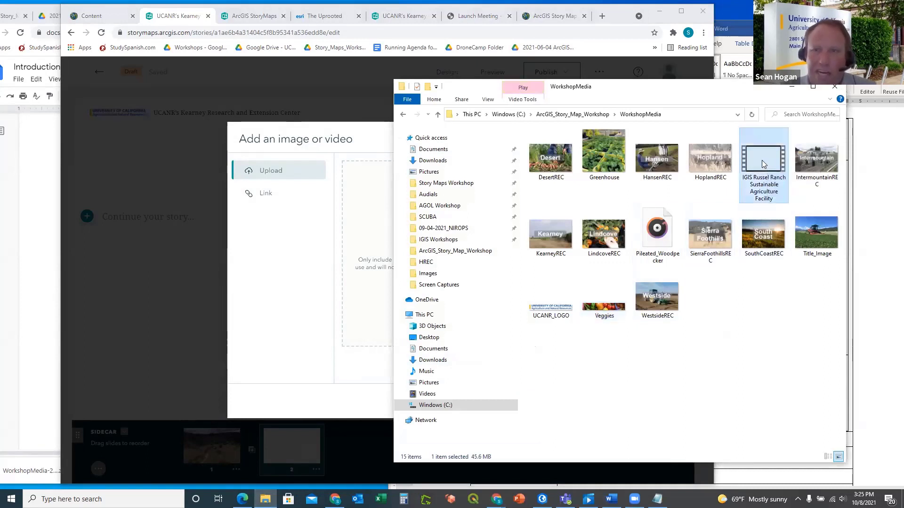
{"action": "left_click_drag", "start_coordinate": [762, 160], "coordinate": [360, 231]}
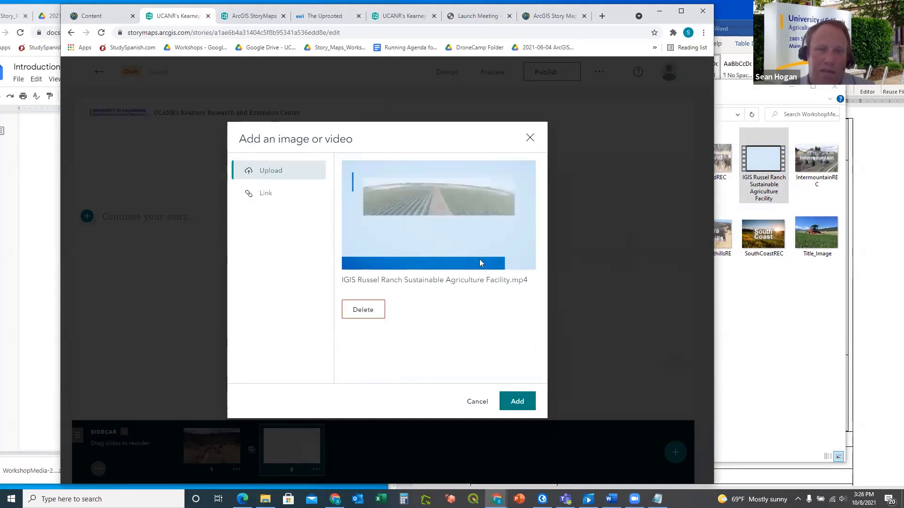
{"action": "left_click", "coordinate": [521, 403]}
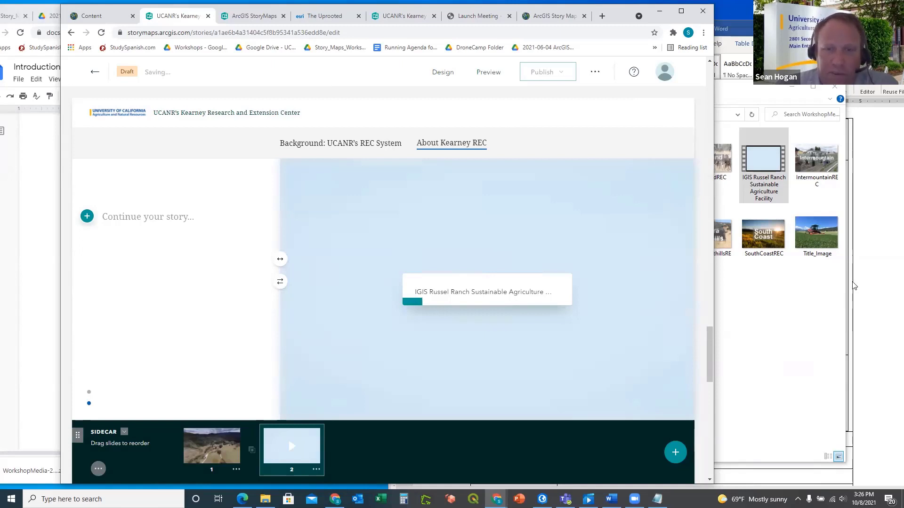
Select the Pistachio Orchard Modeling heading in Word, then open slide 2's add-block list
{"action": "left_click", "coordinate": [865, 289]}
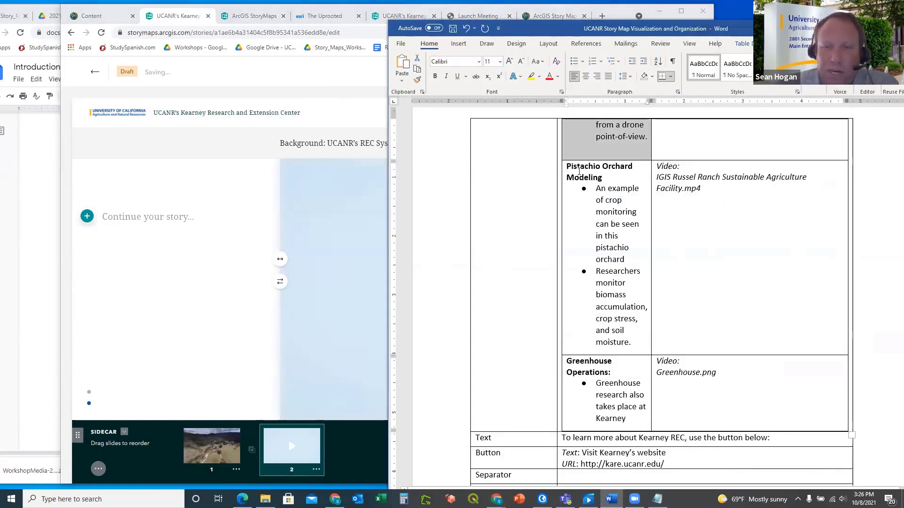
{"action": "left_click_drag", "start_coordinate": [579, 171], "coordinate": [564, 167]}
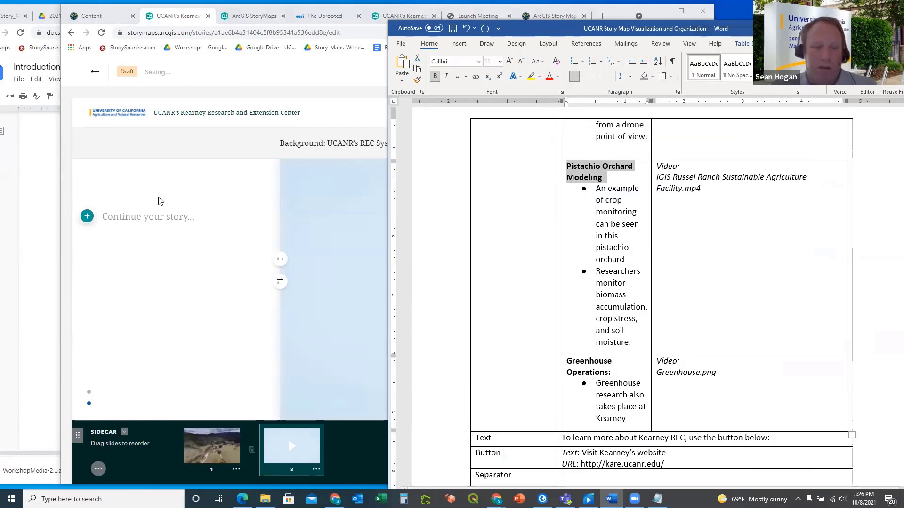
{"action": "left_click", "coordinate": [87, 217]}
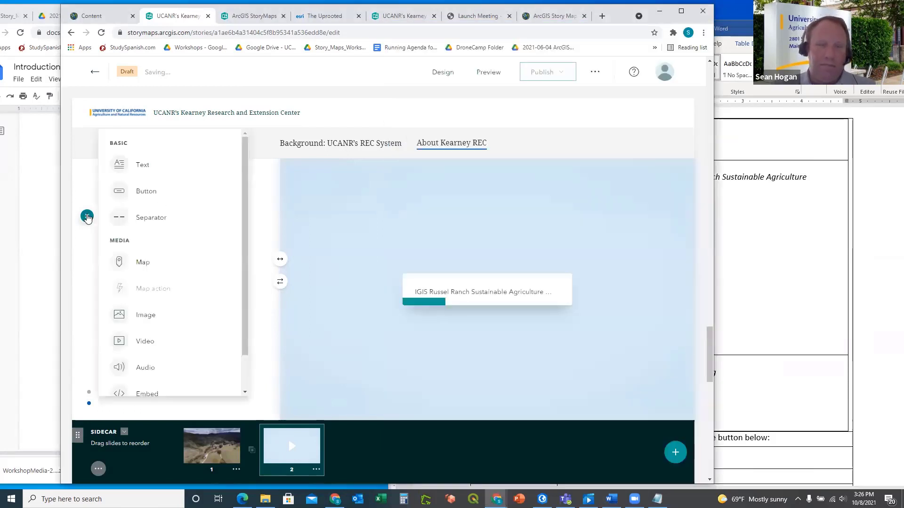
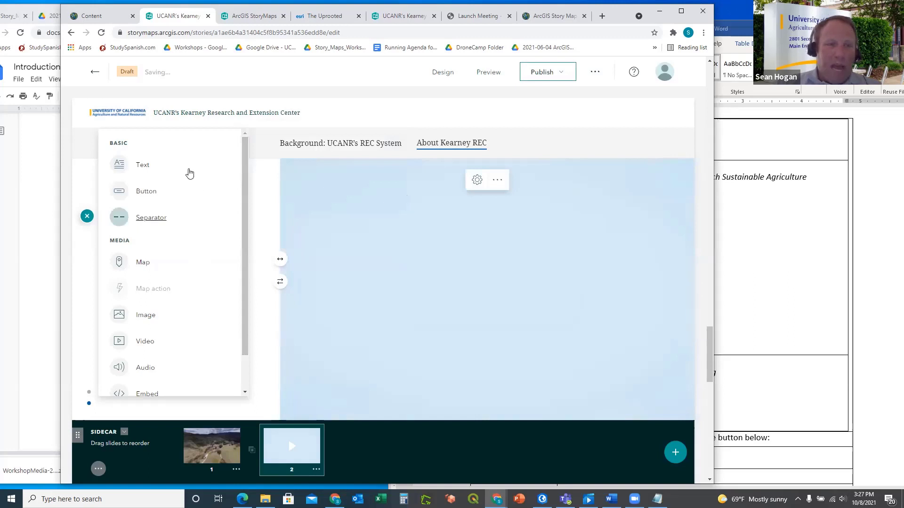
Add a text block to the sidecar slide's narrative panel and check the Word outline
{"action": "left_click", "coordinate": [144, 165]}
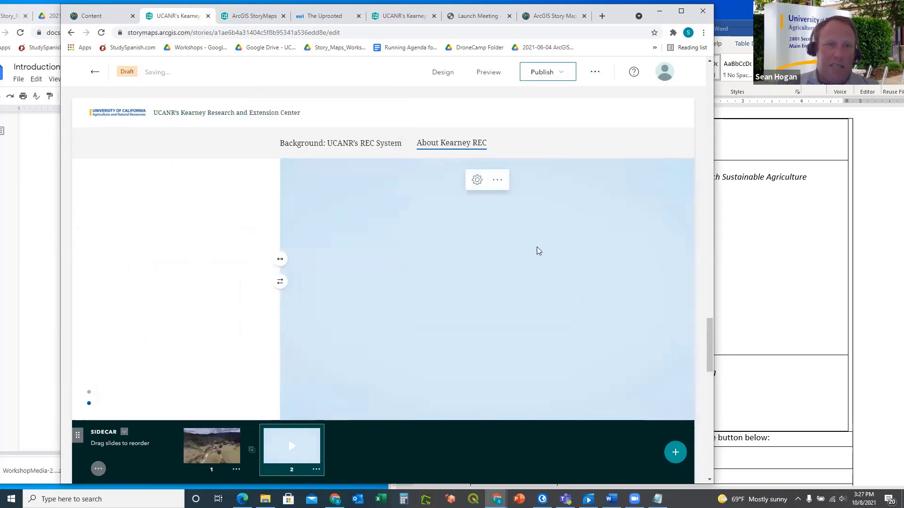
{"action": "left_click", "coordinate": [790, 239]}
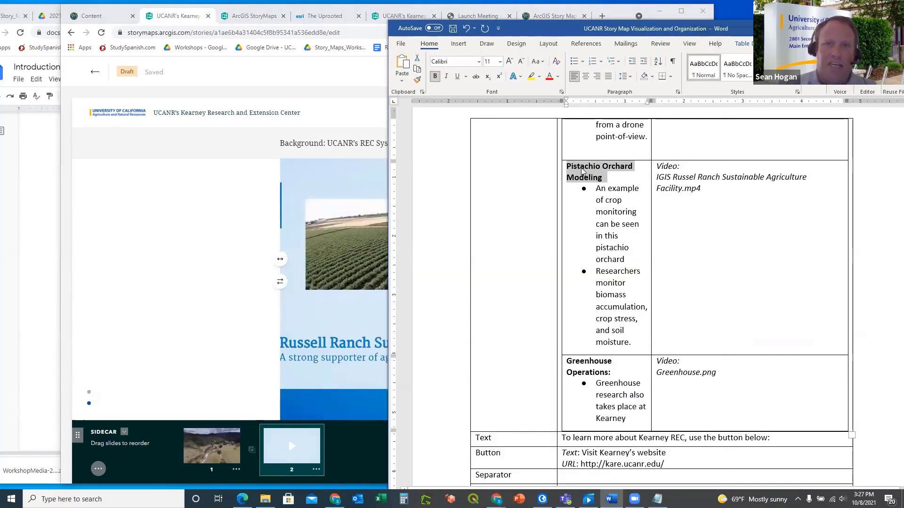
{"action": "left_click", "coordinate": [165, 191]}
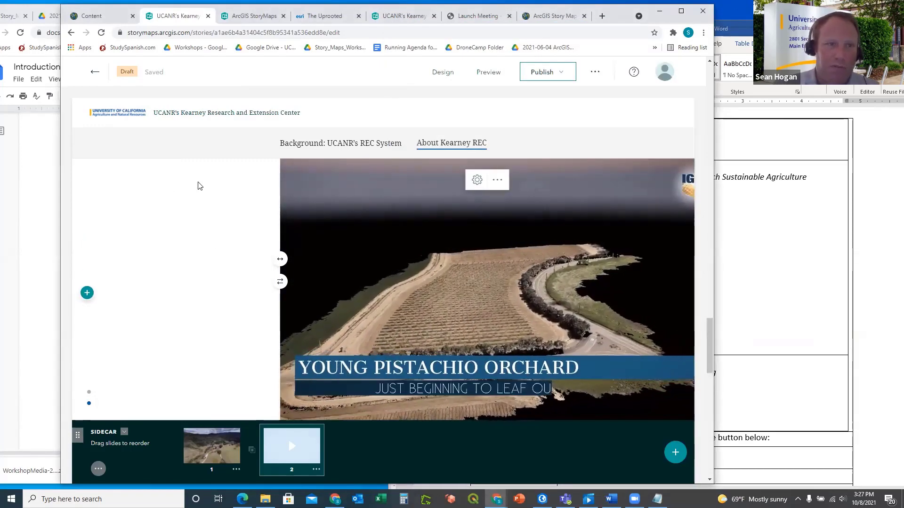
Scroll through the sidecar and switch to its second slide
{"action": "scroll", "coordinate": [198, 186], "scroll_direction": "up", "scroll_amount": 5}
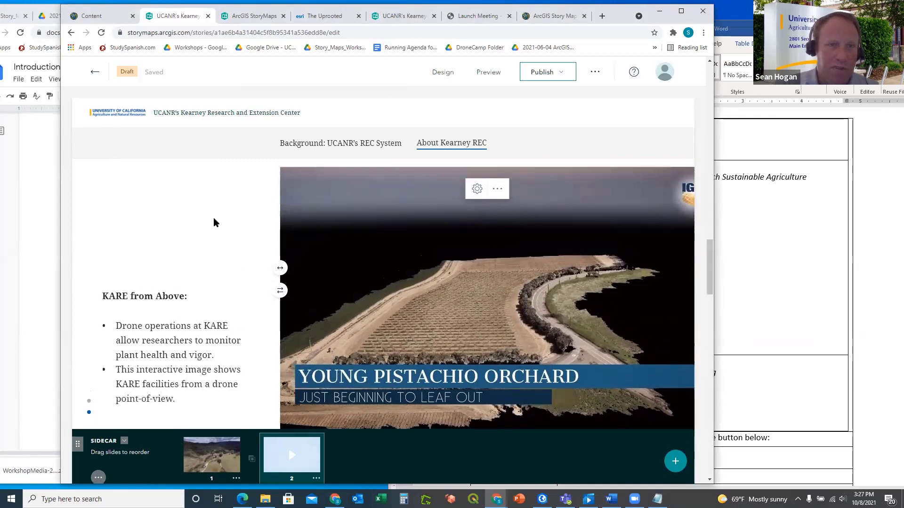
{"action": "scroll", "coordinate": [215, 221], "scroll_direction": "down", "scroll_amount": 1}
{"action": "scroll", "coordinate": [218, 222], "scroll_direction": "down", "scroll_amount": 4}
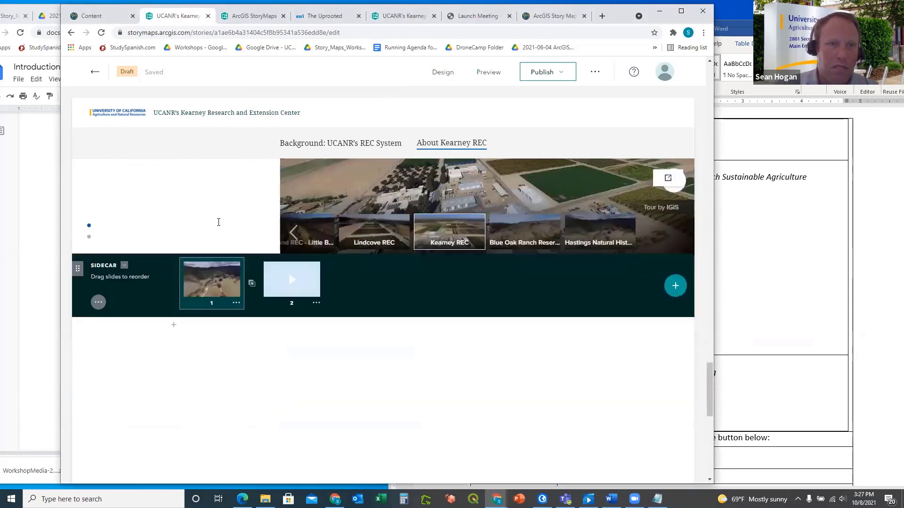
{"action": "scroll", "coordinate": [217, 221], "scroll_direction": "down", "scroll_amount": 3}
{"action": "scroll", "coordinate": [218, 225], "scroll_direction": "up", "scroll_amount": 5}
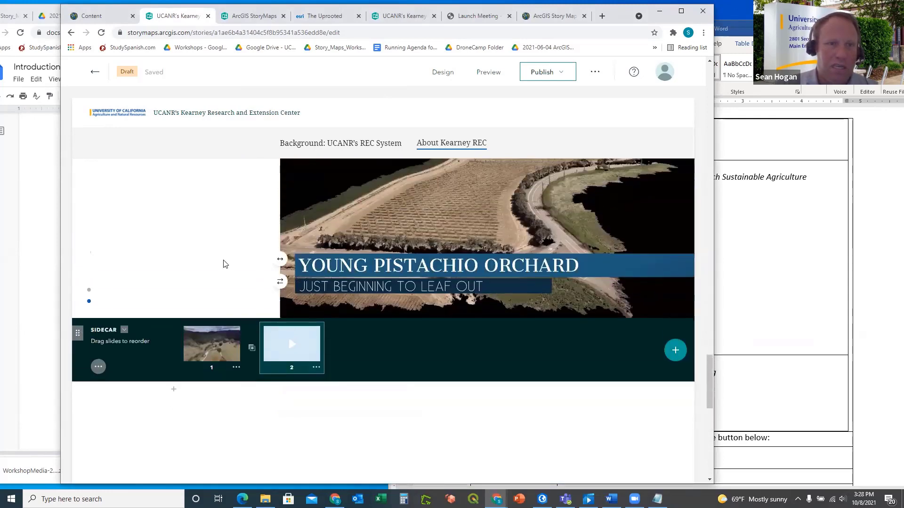
{"action": "scroll", "coordinate": [224, 264], "scroll_direction": "up", "scroll_amount": 1}
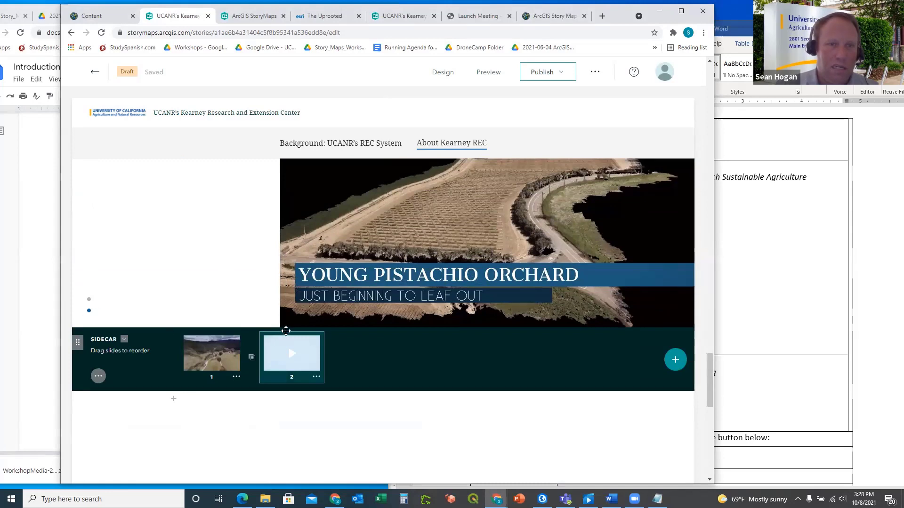
{"action": "scroll", "coordinate": [267, 302], "scroll_direction": "up", "scroll_amount": 2}
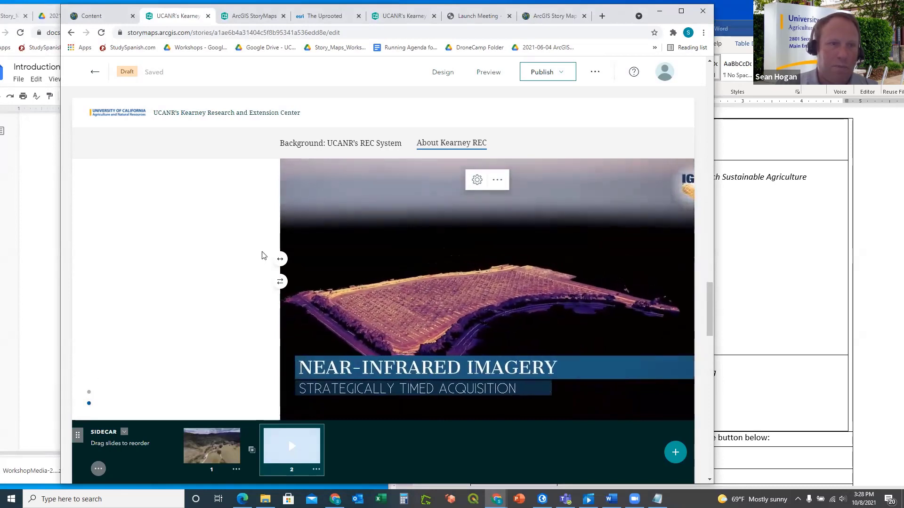
{"action": "scroll", "coordinate": [262, 256], "scroll_direction": "up", "scroll_amount": 2}
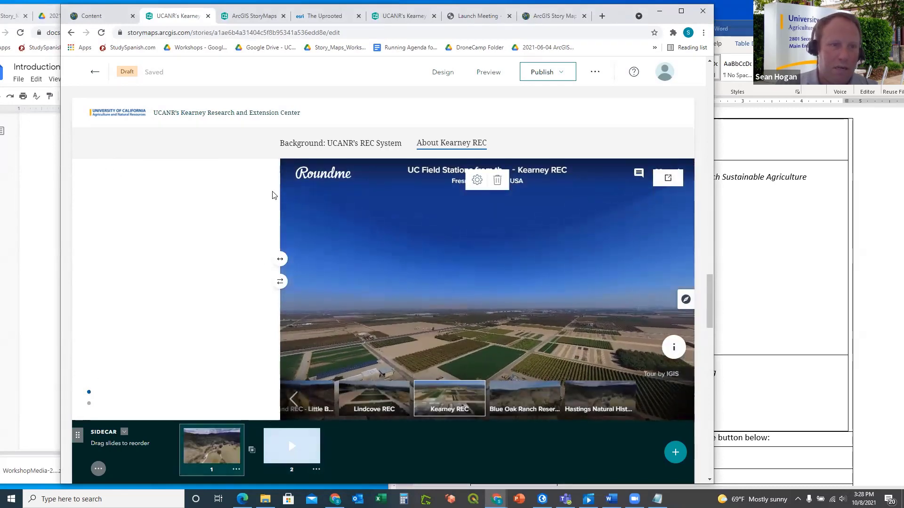
{"action": "scroll", "coordinate": [272, 195], "scroll_direction": "up", "scroll_amount": 2}
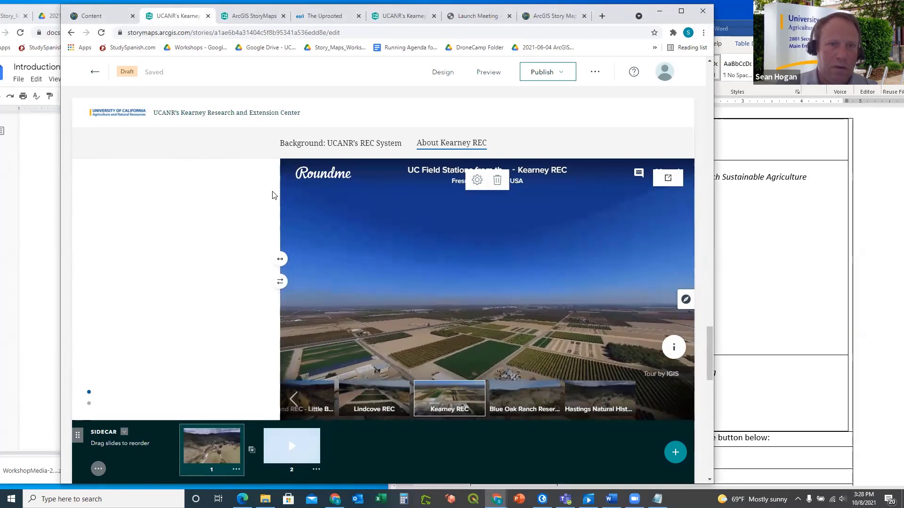
{"action": "scroll", "coordinate": [278, 195], "scroll_direction": "down", "scroll_amount": 5}
{"action": "left_click", "coordinate": [288, 191]}
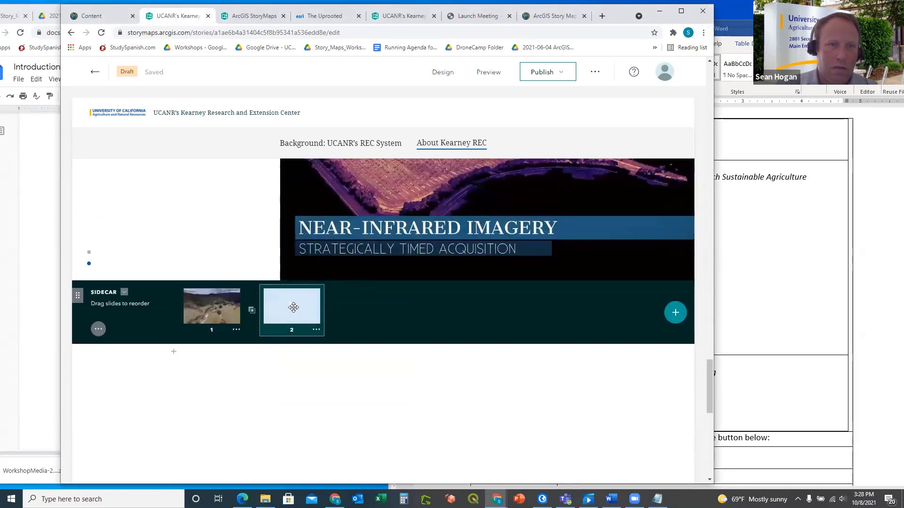
{"action": "scroll", "coordinate": [293, 311], "scroll_direction": "up", "scroll_amount": 3}
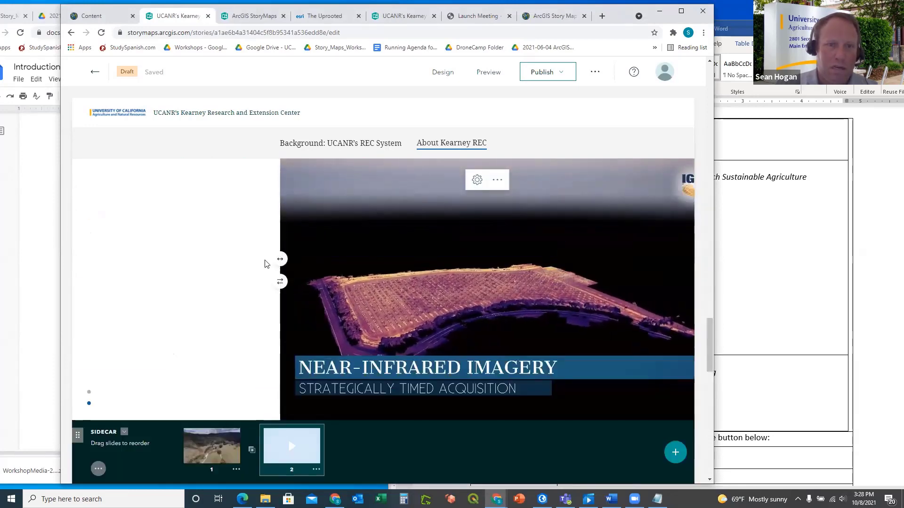
{"action": "left_click", "coordinate": [500, 182]}
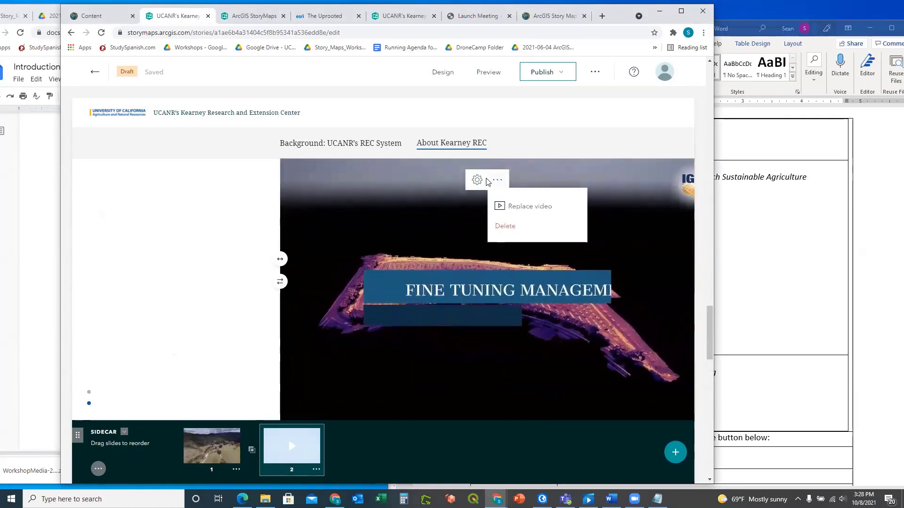
{"action": "left_click", "coordinate": [477, 181]}
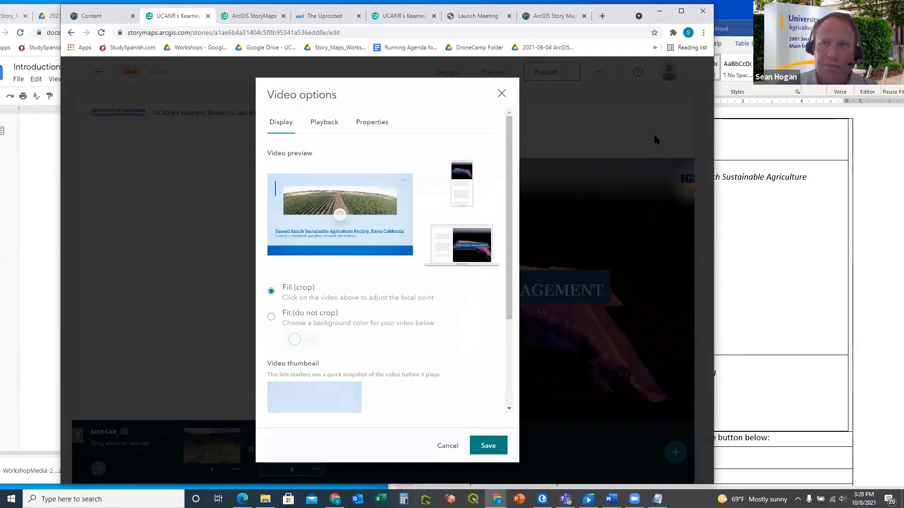
{"action": "left_click", "coordinate": [501, 93]}
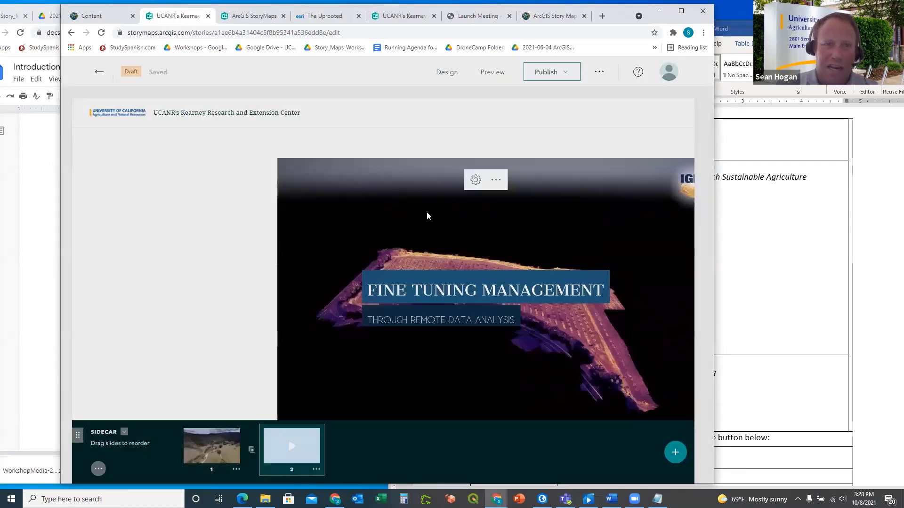
{"action": "left_click", "coordinate": [499, 182]}
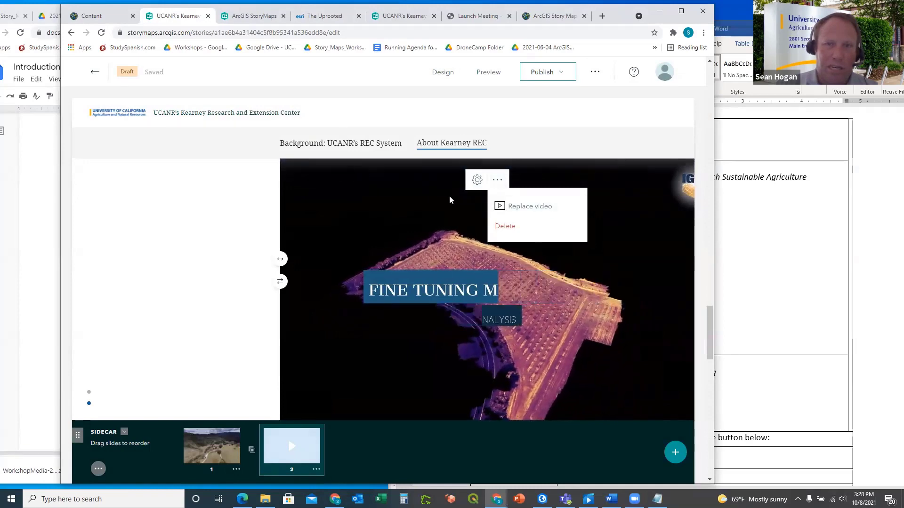
{"action": "left_click", "coordinate": [266, 200]}
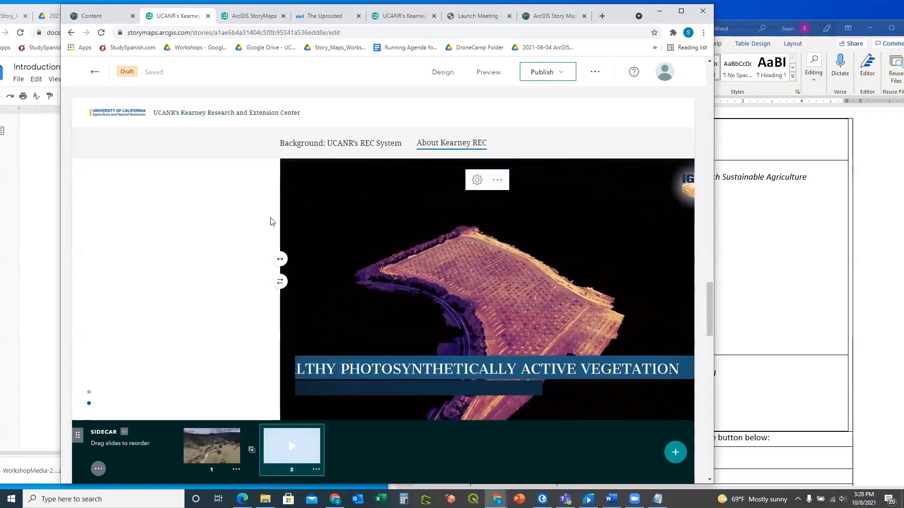
{"action": "scroll", "coordinate": [245, 224], "scroll_direction": "up", "scroll_amount": 3}
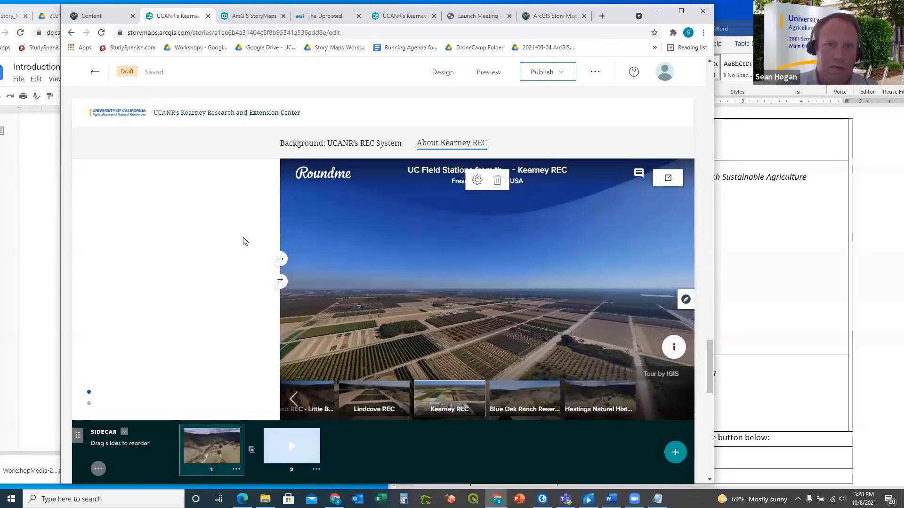
{"action": "scroll", "coordinate": [243, 237], "scroll_direction": "down", "scroll_amount": 4}
{"action": "scroll", "coordinate": [244, 242], "scroll_direction": "down", "scroll_amount": 3}
{"action": "scroll", "coordinate": [244, 239], "scroll_direction": "up", "scroll_amount": 3}
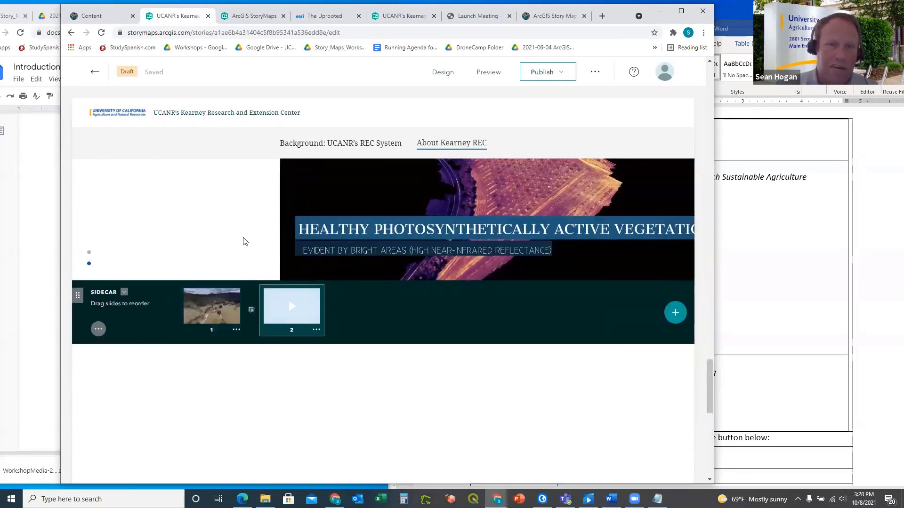
{"action": "scroll", "coordinate": [291, 320], "scroll_direction": "up", "scroll_amount": 3}
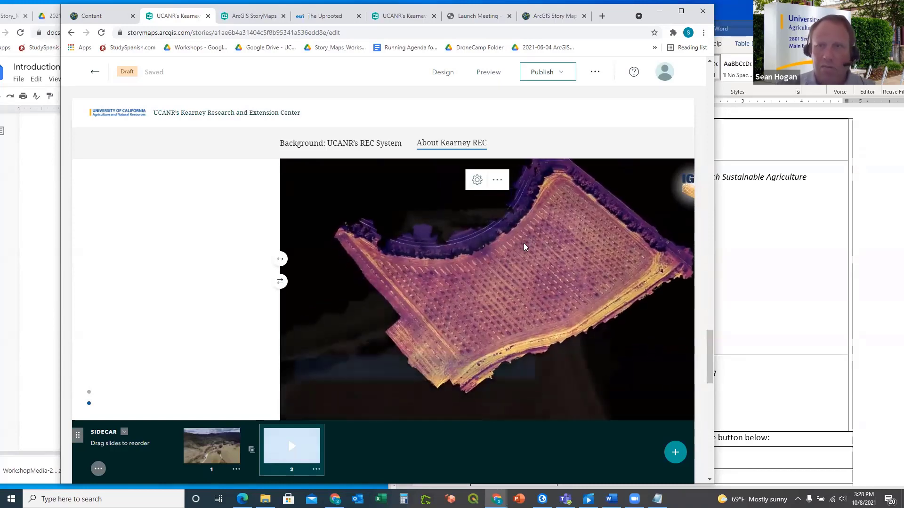
{"action": "left_click", "coordinate": [497, 183]}
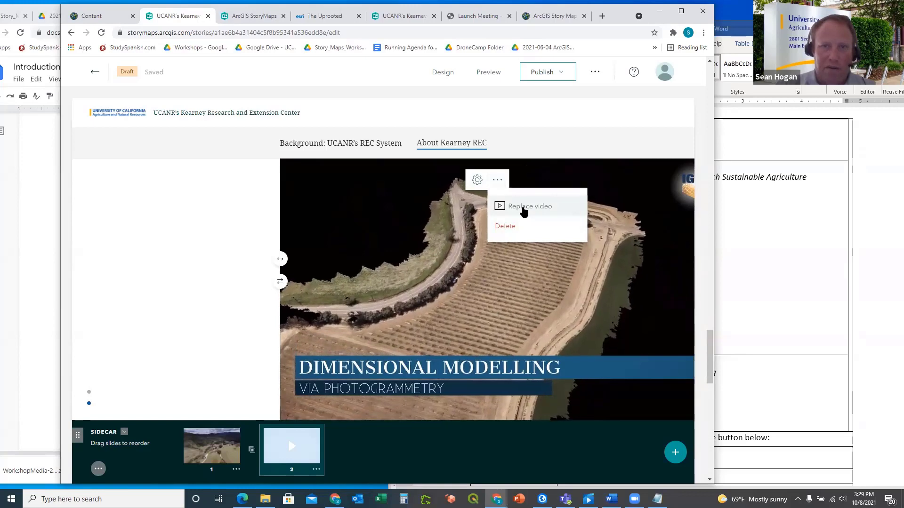
{"action": "left_click", "coordinate": [524, 209]}
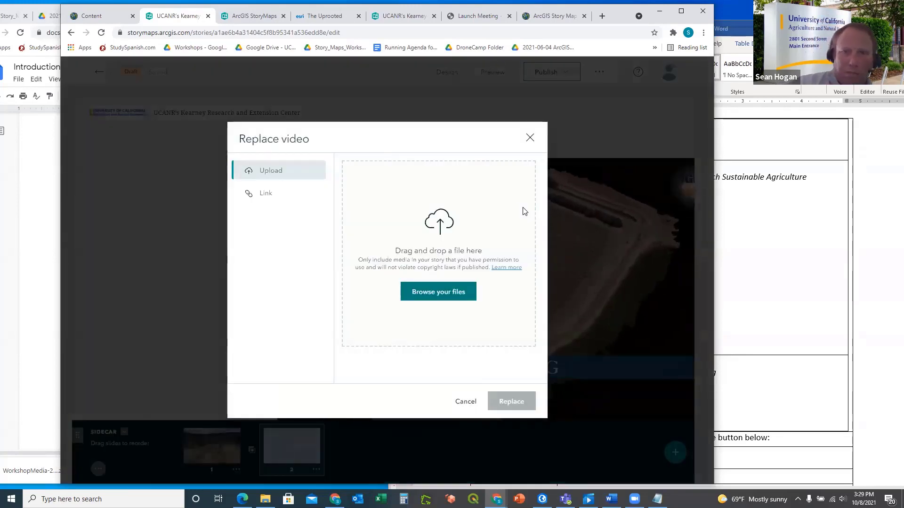
{"action": "left_click", "coordinate": [531, 140]}
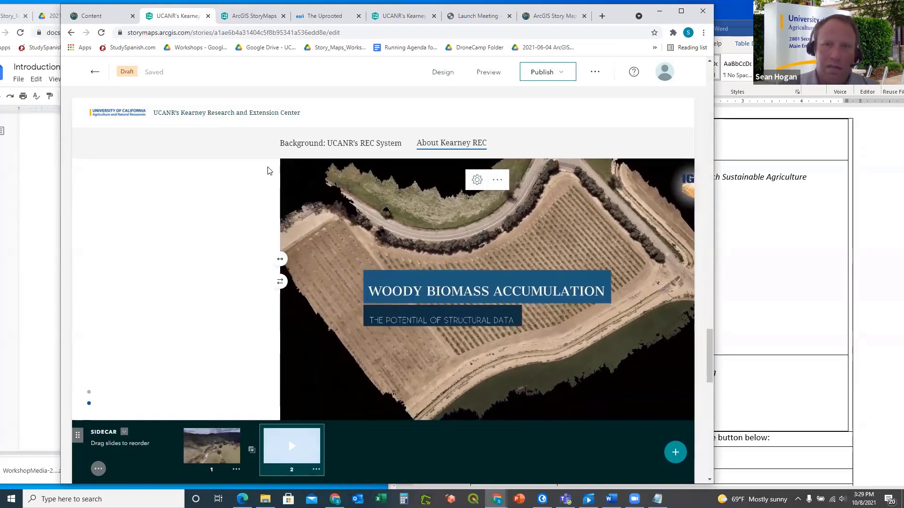
{"action": "scroll", "coordinate": [273, 212], "scroll_direction": "down", "scroll_amount": 1}
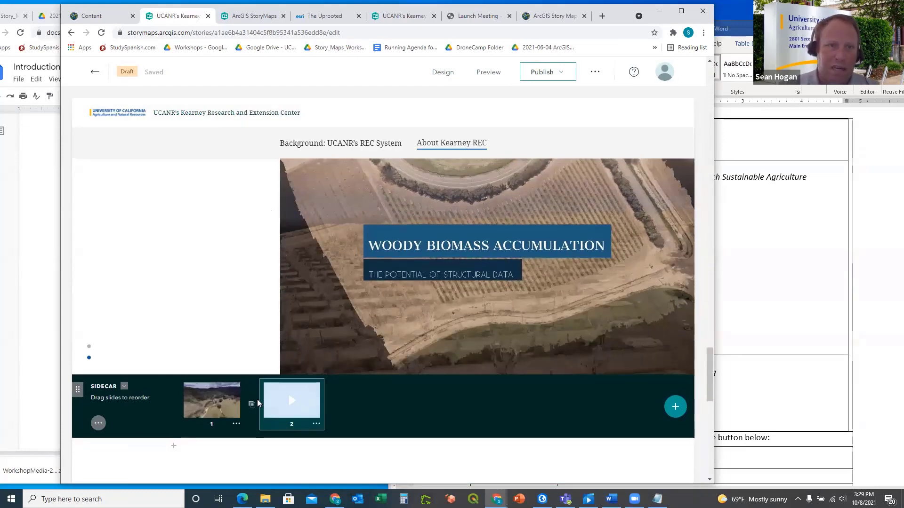
{"action": "left_click", "coordinate": [99, 424]}
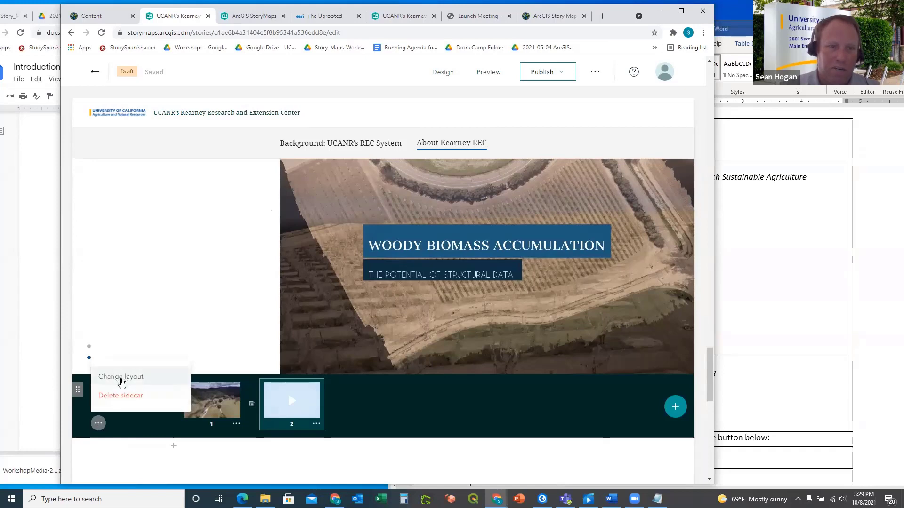
{"action": "left_click", "coordinate": [76, 392]}
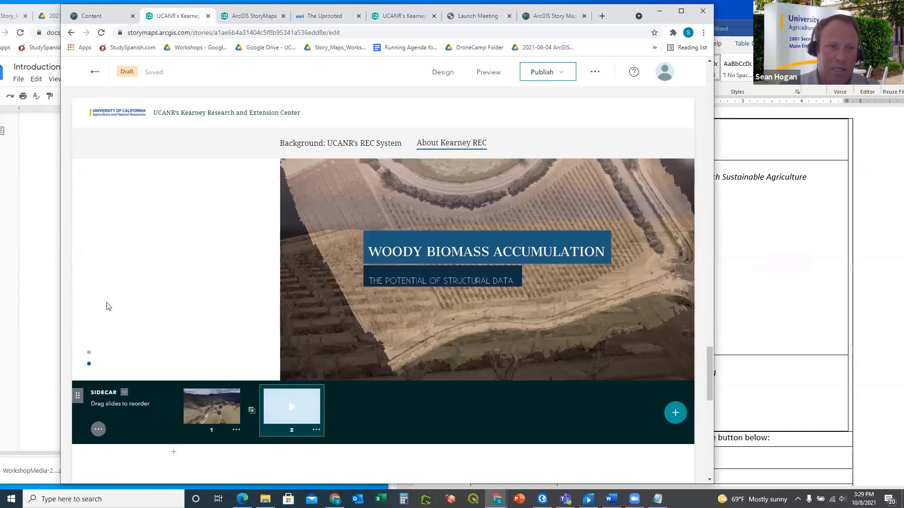
Add an empty paragraph below the bullets and review the story layout
{"action": "scroll", "coordinate": [107, 303], "scroll_direction": "up", "scroll_amount": 1}
{"action": "scroll", "coordinate": [226, 276], "scroll_direction": "up", "scroll_amount": 3}
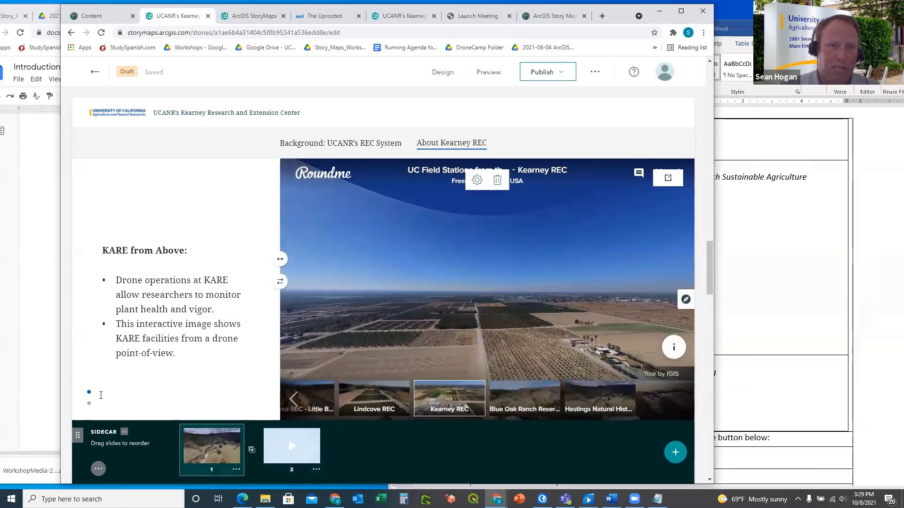
{"action": "left_click", "coordinate": [100, 396]}
{"action": "scroll", "coordinate": [113, 281], "scroll_direction": "down", "scroll_amount": 3}
{"action": "scroll", "coordinate": [123, 281], "scroll_direction": "up", "scroll_amount": 1}
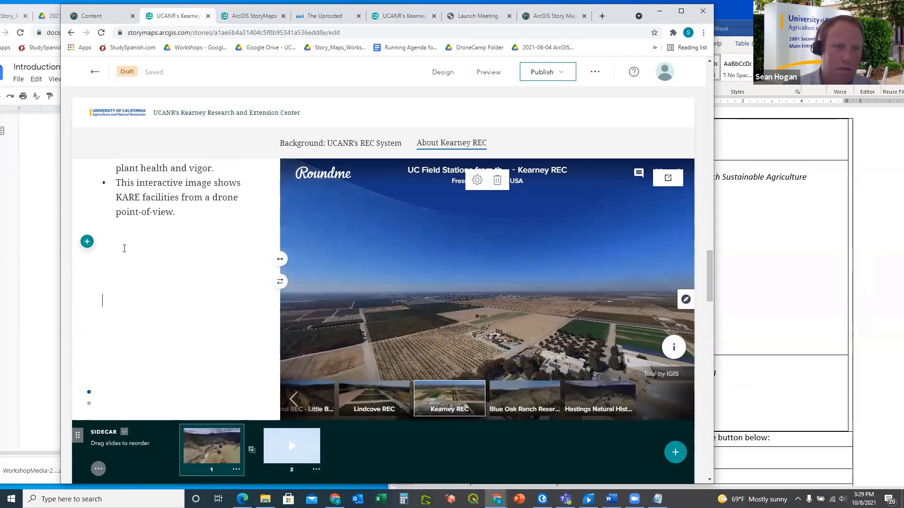
{"action": "scroll", "coordinate": [123, 248], "scroll_direction": "down", "scroll_amount": 3}
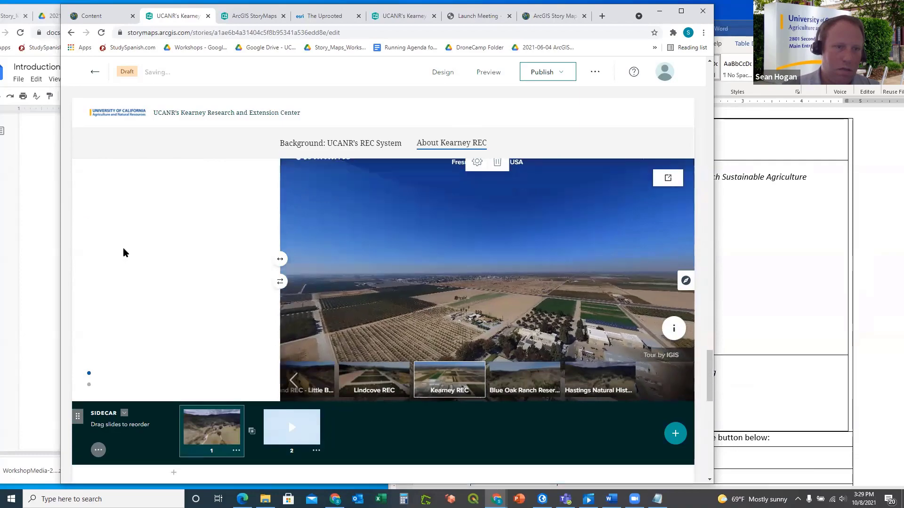
{"action": "scroll", "coordinate": [124, 252], "scroll_direction": "down", "scroll_amount": 3}
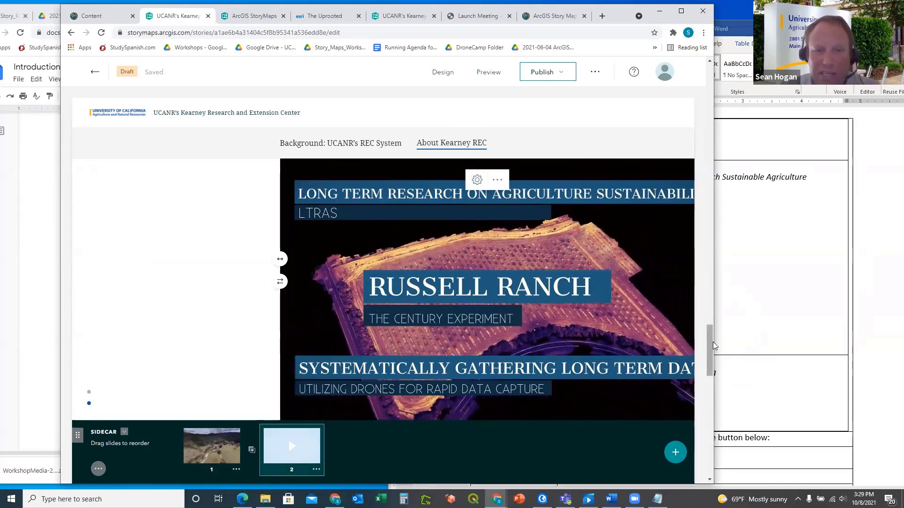
{"action": "left_click_drag", "start_coordinate": [712, 347], "coordinate": [708, 389]}
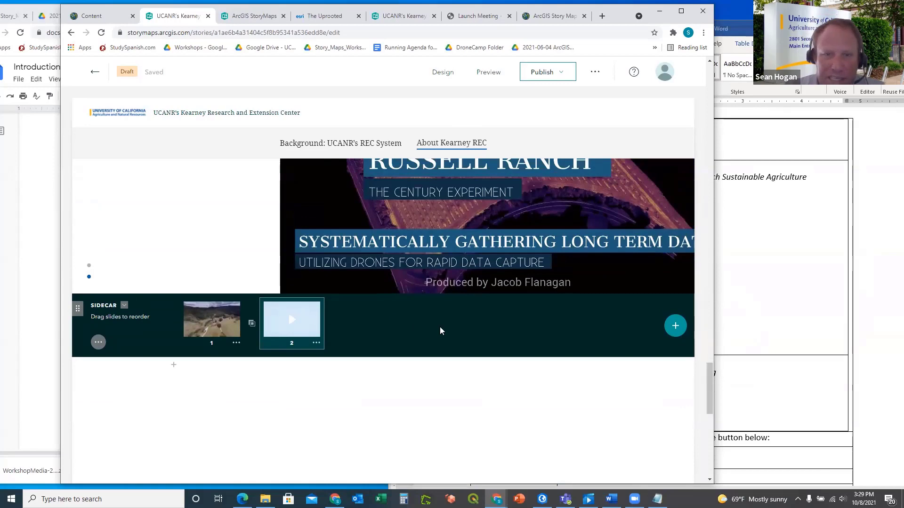
{"action": "scroll", "coordinate": [288, 359], "scroll_direction": "up", "scroll_amount": 3}
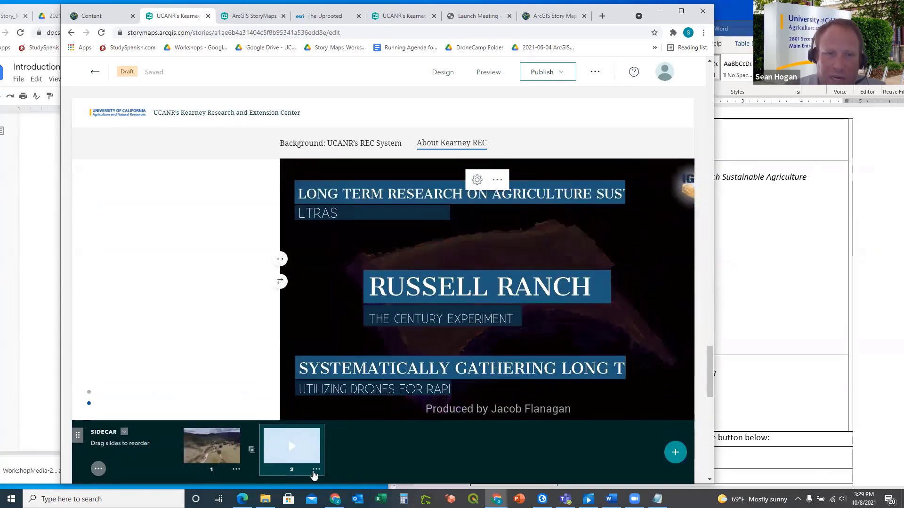
Delete the Russell Ranch video slide from the sidecar and confirm the deletion
{"action": "left_click", "coordinate": [315, 471]}
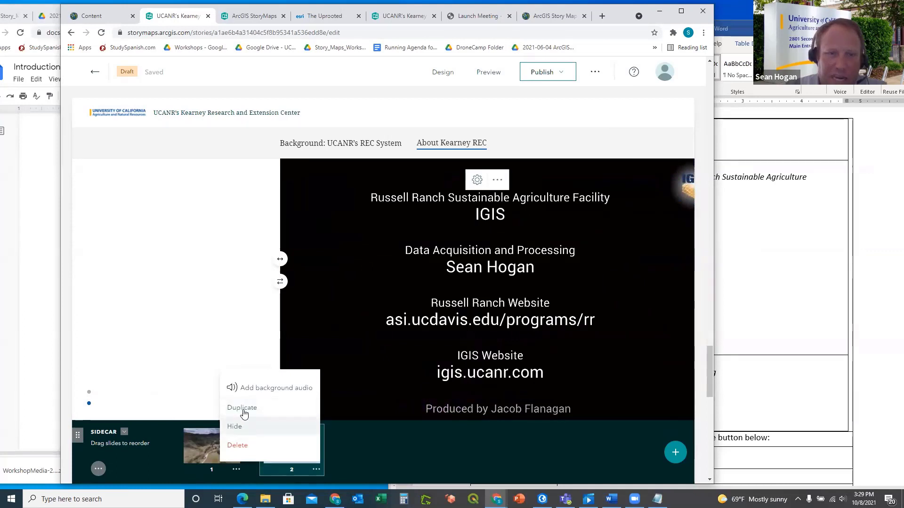
{"action": "left_click", "coordinate": [259, 444]}
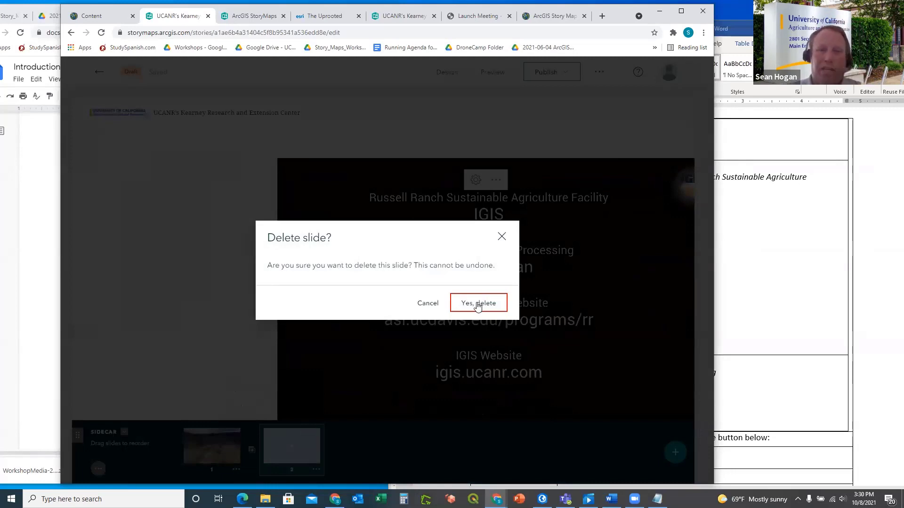
{"action": "left_click", "coordinate": [478, 304]}
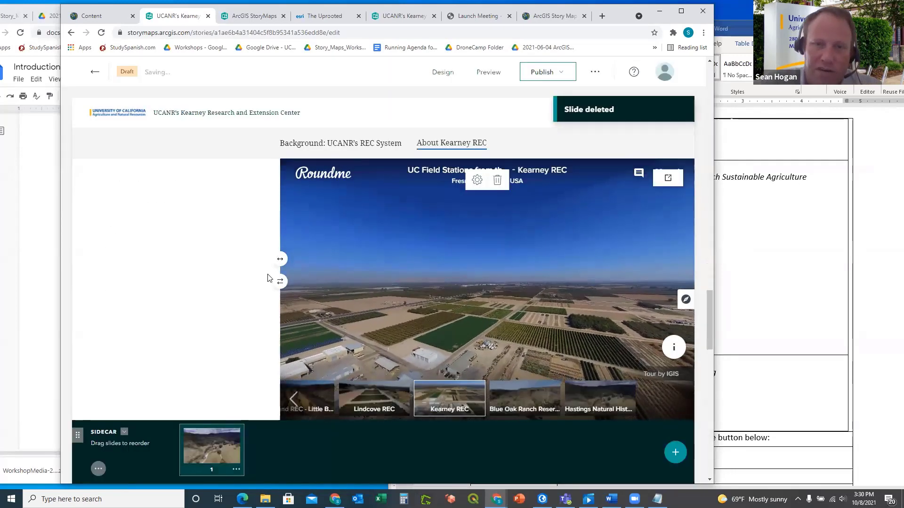
{"action": "scroll", "coordinate": [267, 278], "scroll_direction": "down", "scroll_amount": 3}
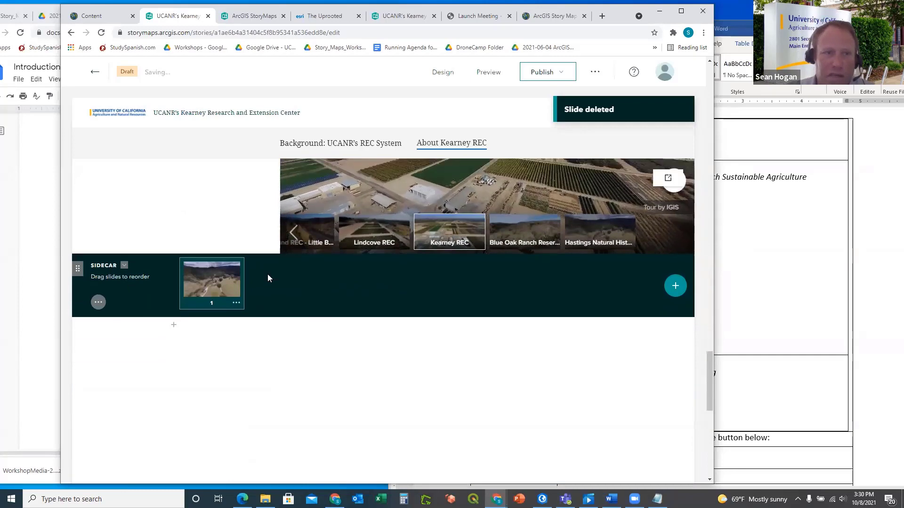
{"action": "scroll", "coordinate": [267, 278], "scroll_direction": "down", "scroll_amount": 3}
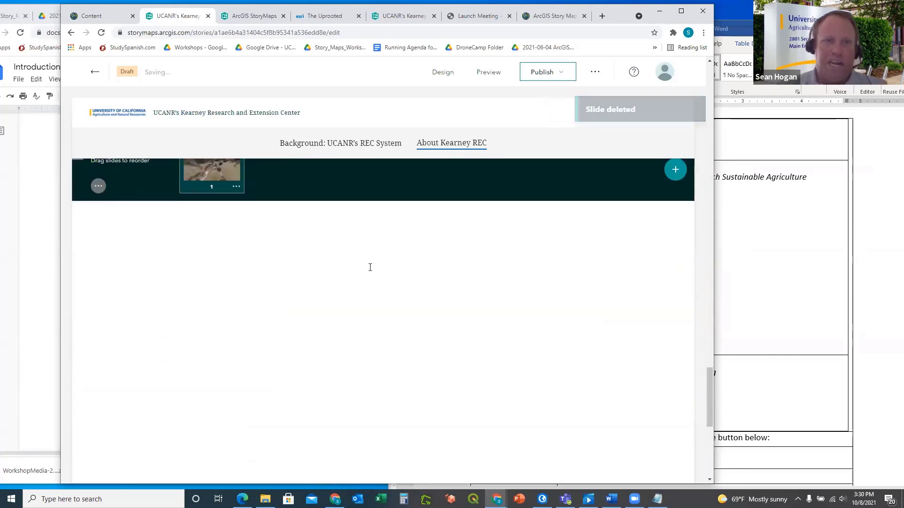
{"action": "left_click", "coordinate": [743, 314]}
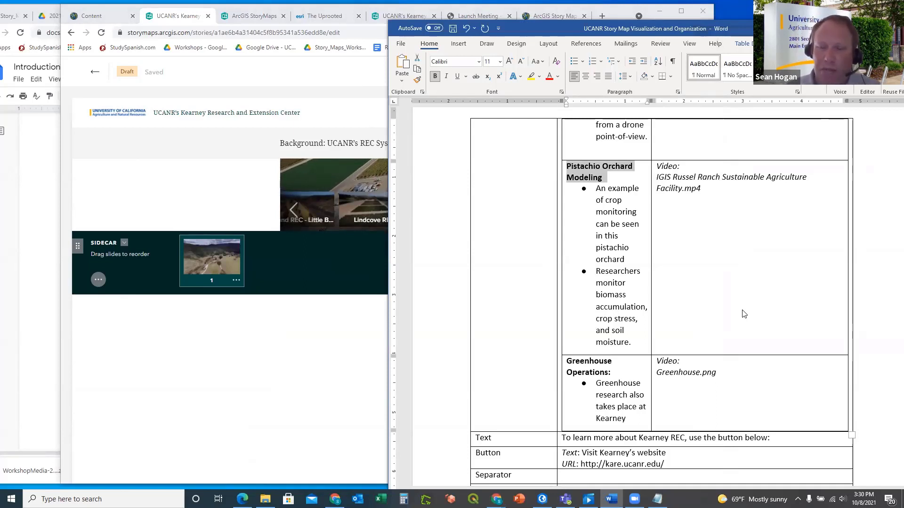
Read the Pistachio Orchard Modeling and Greenhouse storyboard rows, then bring the StoryMaps editor forward
{"action": "scroll", "coordinate": [720, 309], "scroll_direction": "down", "scroll_amount": 5}
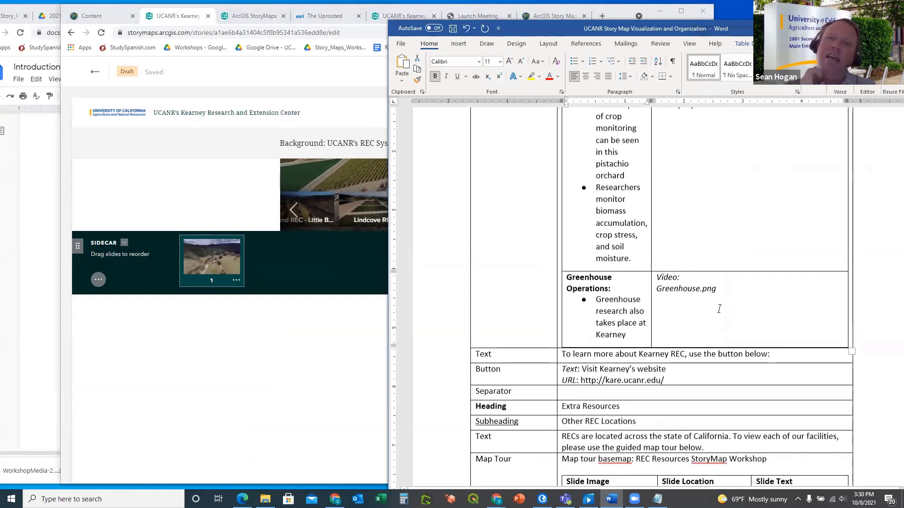
{"action": "scroll", "coordinate": [720, 309], "scroll_direction": "up", "scroll_amount": 3}
{"action": "scroll", "coordinate": [719, 308], "scroll_direction": "up", "scroll_amount": 2}
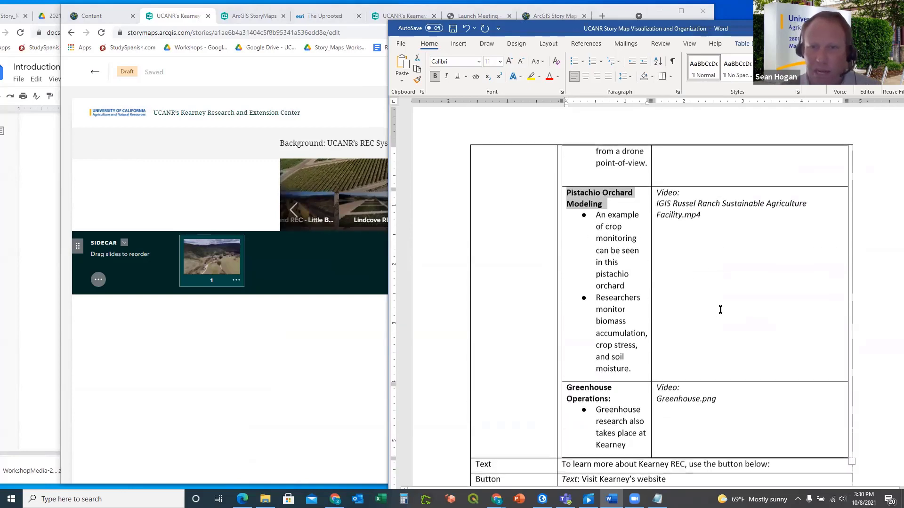
{"action": "scroll", "coordinate": [719, 309], "scroll_direction": "down", "scroll_amount": 4}
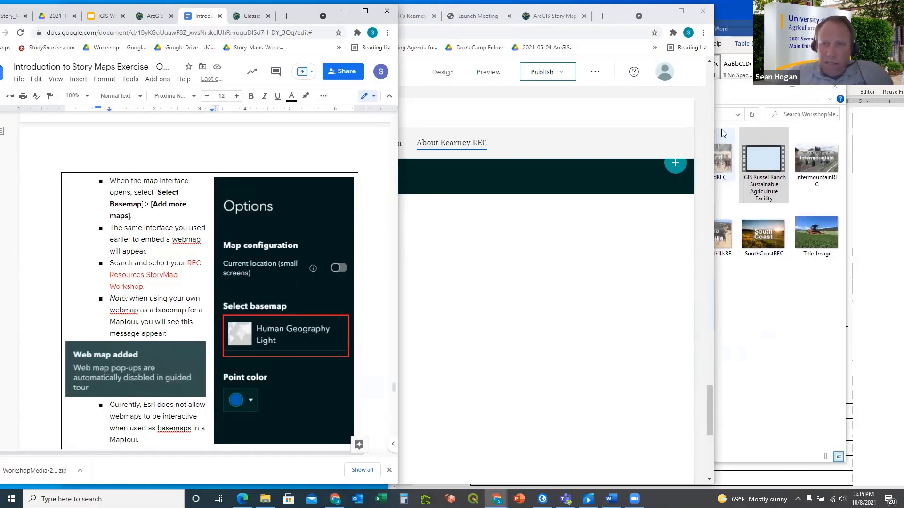
{"action": "left_click", "coordinate": [517, 122]}
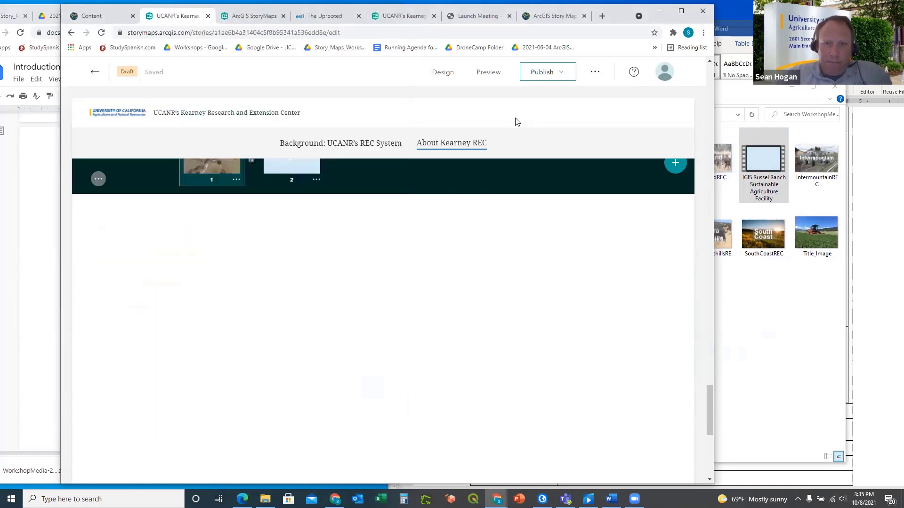
{"action": "scroll", "coordinate": [399, 246], "scroll_direction": "up", "scroll_amount": 3}
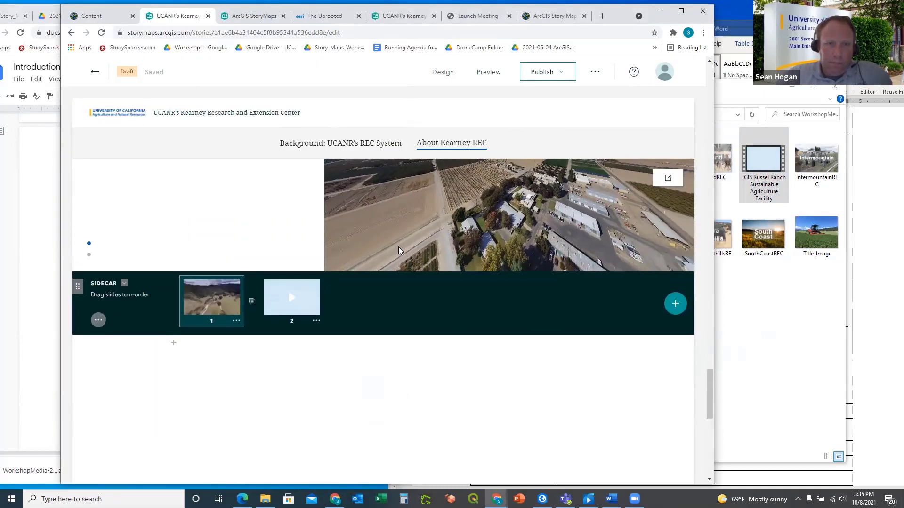
Verify slide 2 shows Pistachio Orchard Modeling text with the near-infrared video, then bring up WorkshopMedia
{"action": "scroll", "coordinate": [391, 377], "scroll_direction": "up", "scroll_amount": 2}
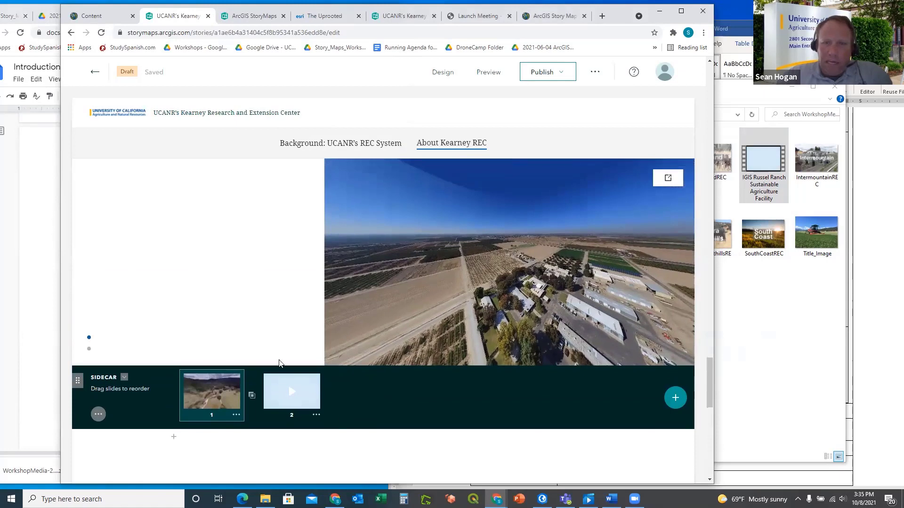
{"action": "scroll", "coordinate": [281, 357], "scroll_direction": "up", "scroll_amount": 2}
{"action": "scroll", "coordinate": [282, 343], "scroll_direction": "down", "scroll_amount": 3}
{"action": "scroll", "coordinate": [289, 328], "scroll_direction": "up", "scroll_amount": 1}
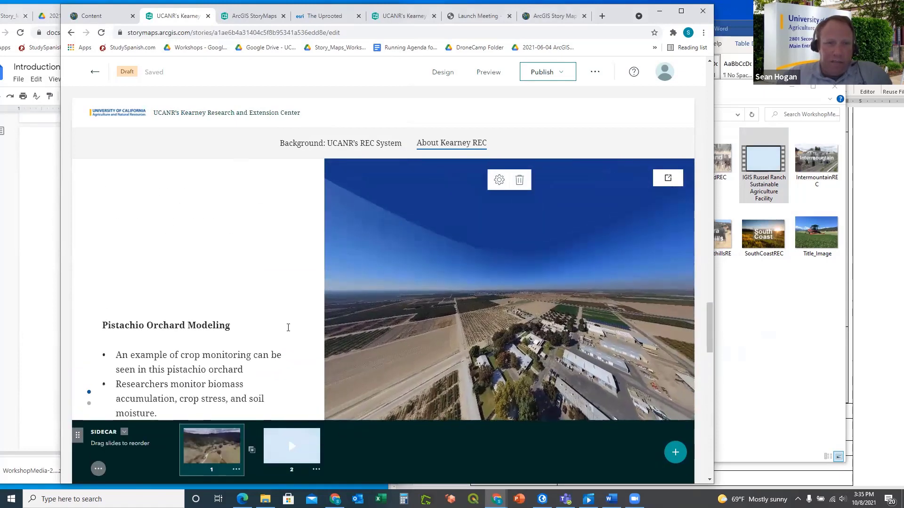
{"action": "scroll", "coordinate": [294, 304], "scroll_direction": "down", "scroll_amount": 2}
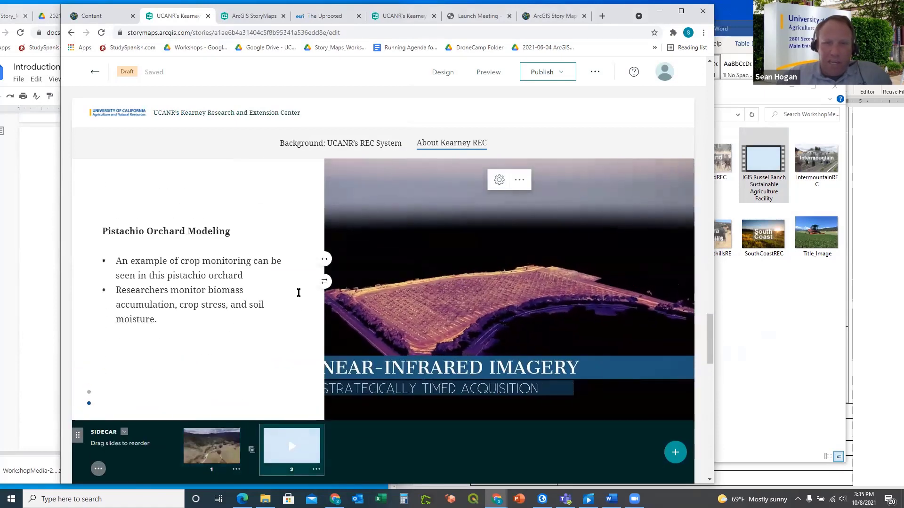
{"action": "scroll", "coordinate": [300, 296], "scroll_direction": "down", "scroll_amount": 5}
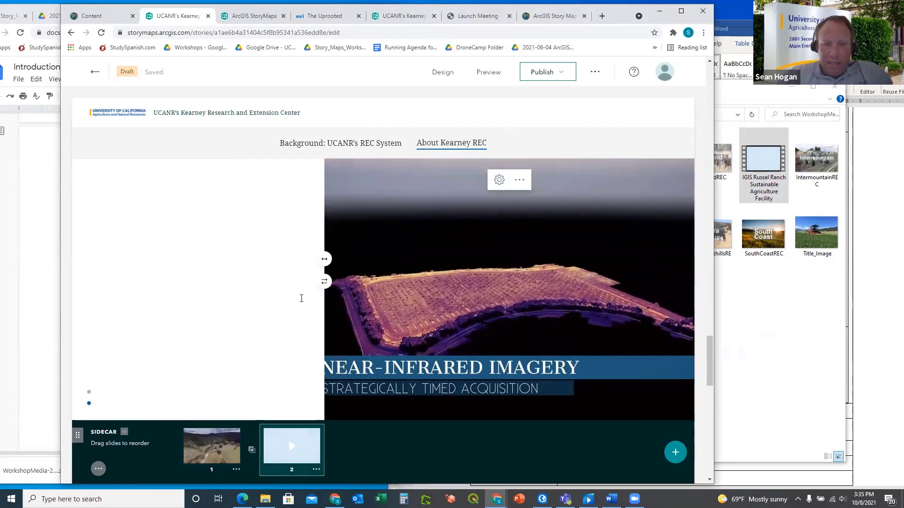
{"action": "scroll", "coordinate": [330, 332], "scroll_direction": "down", "scroll_amount": 4}
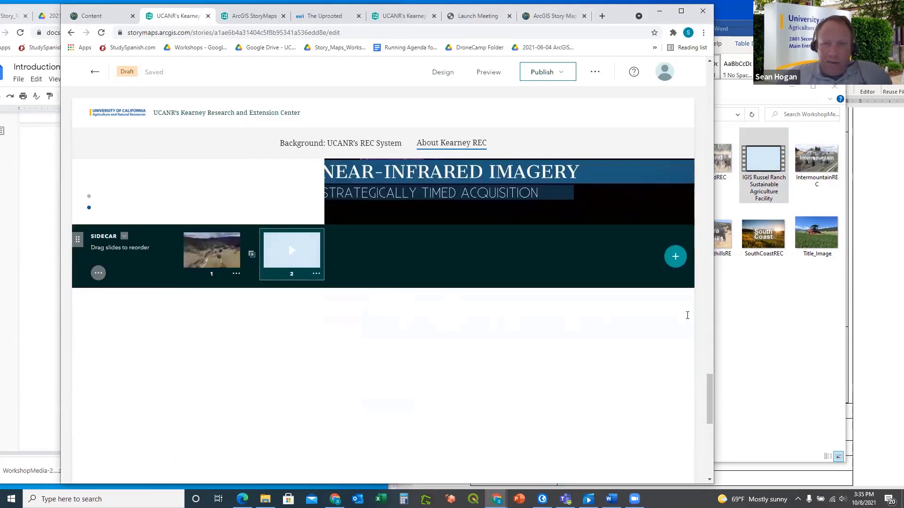
{"action": "left_click", "coordinate": [741, 313]}
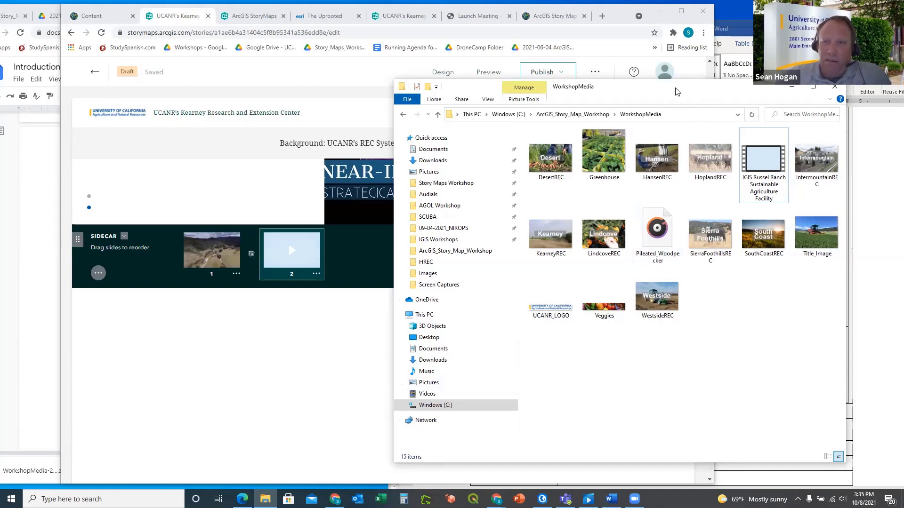
Replace 'Video' with 'Image' for Greenhouse.png in the Word storyboard's Greenhouse row
{"action": "left_click_drag", "start_coordinate": [677, 92], "coordinate": [581, 114]}
{"action": "left_click", "coordinate": [696, 111]}
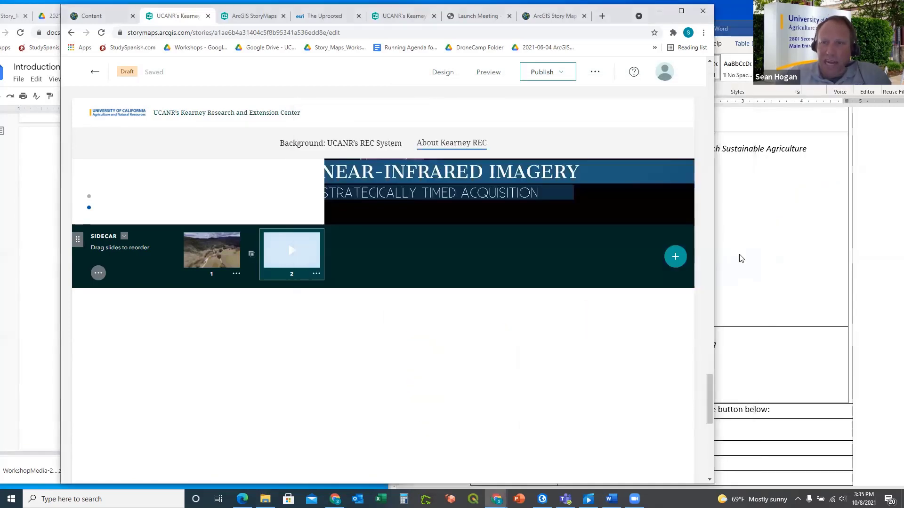
{"action": "left_click", "coordinate": [741, 258]}
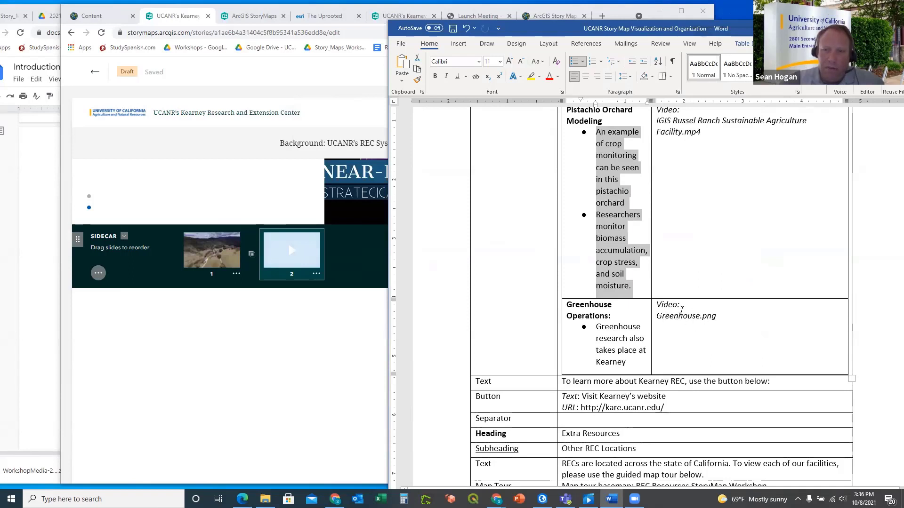
{"action": "left_click_drag", "start_coordinate": [676, 305], "coordinate": [664, 305]}
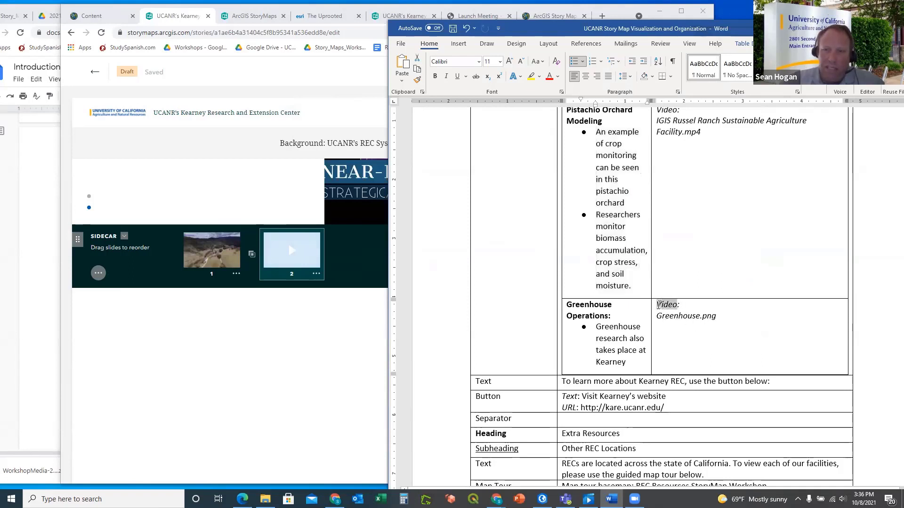
{"action": "type", "text": "Imag"}
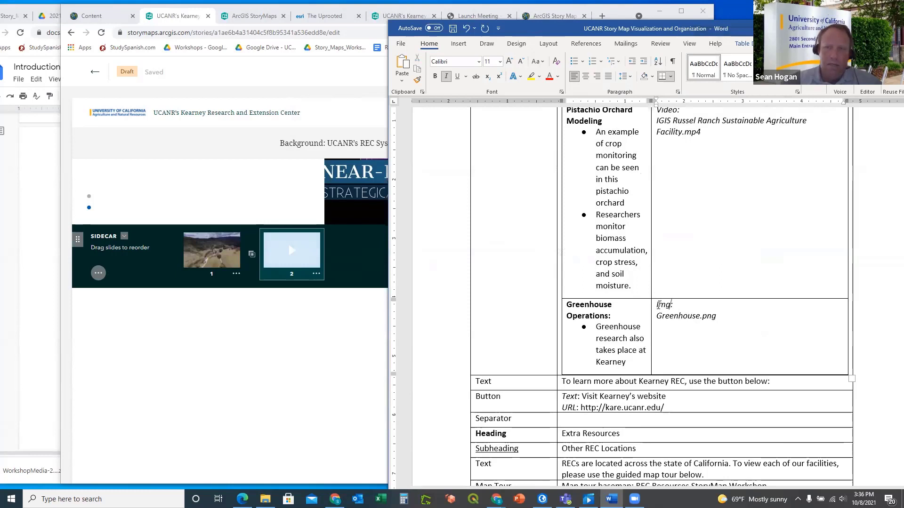
{"action": "type", "text": "e"}
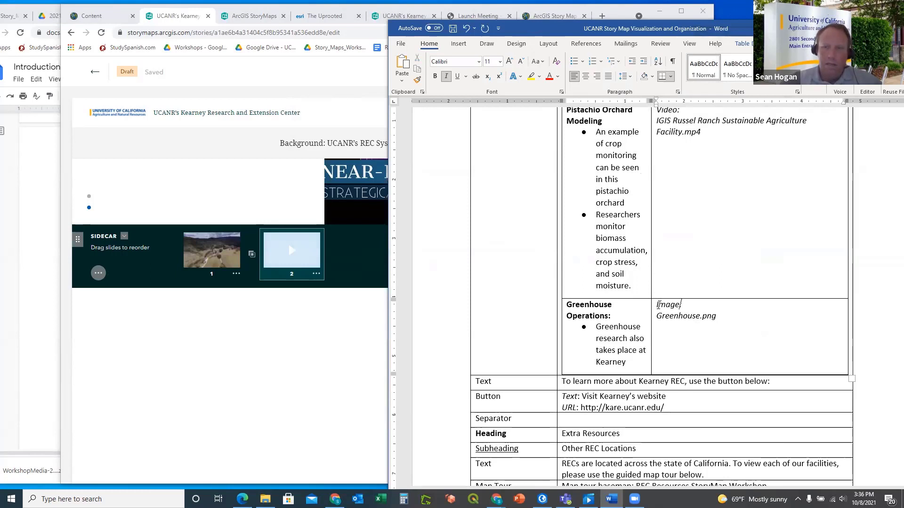
{"action": "left_click", "coordinate": [245, 340]}
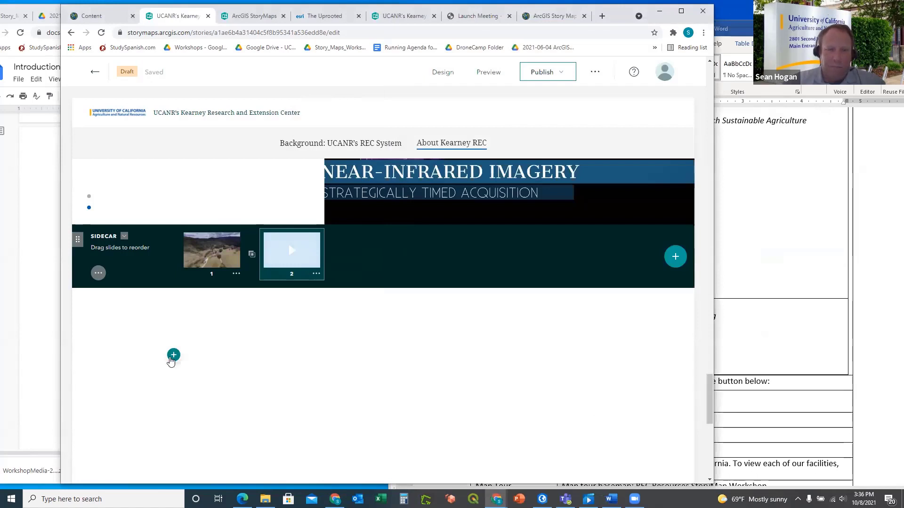
Open and dismiss the block list, then scroll to the spot below the sidecar
{"action": "left_click", "coordinate": [173, 355]}
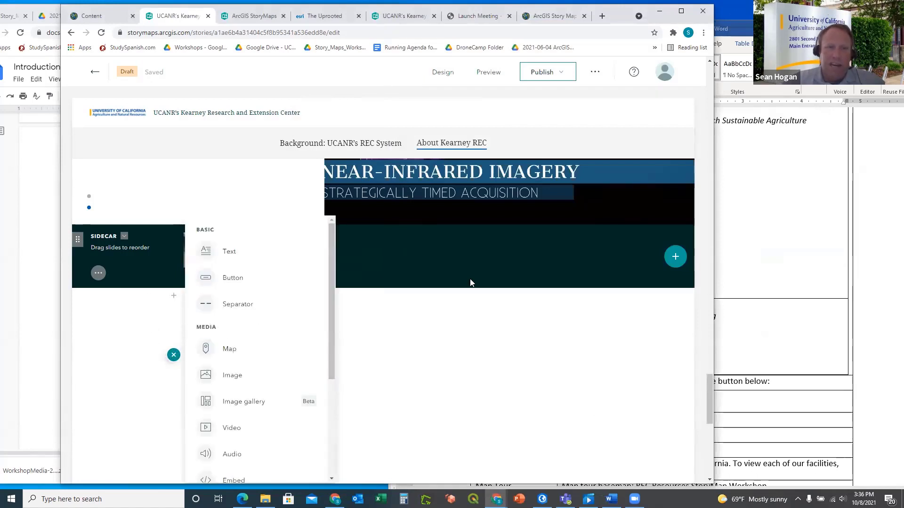
{"action": "left_click", "coordinate": [469, 305]}
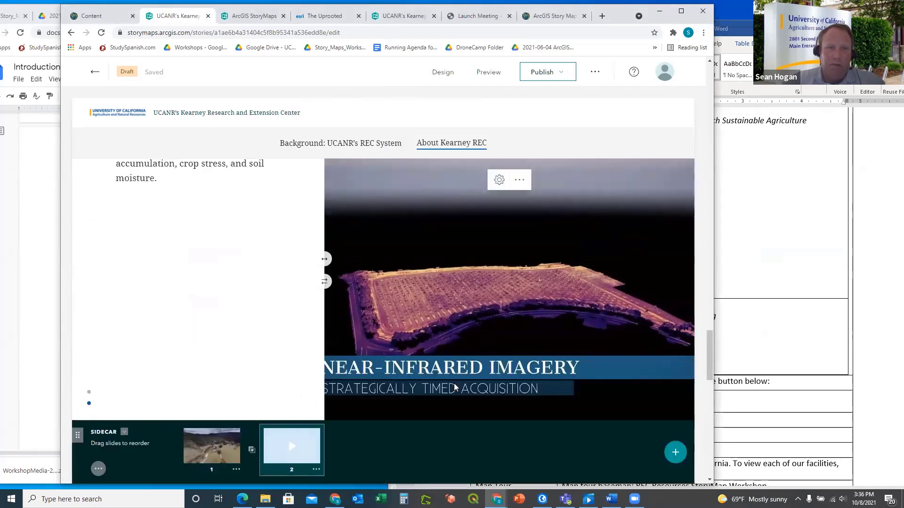
{"action": "scroll", "coordinate": [465, 232], "scroll_direction": "up", "scroll_amount": 10}
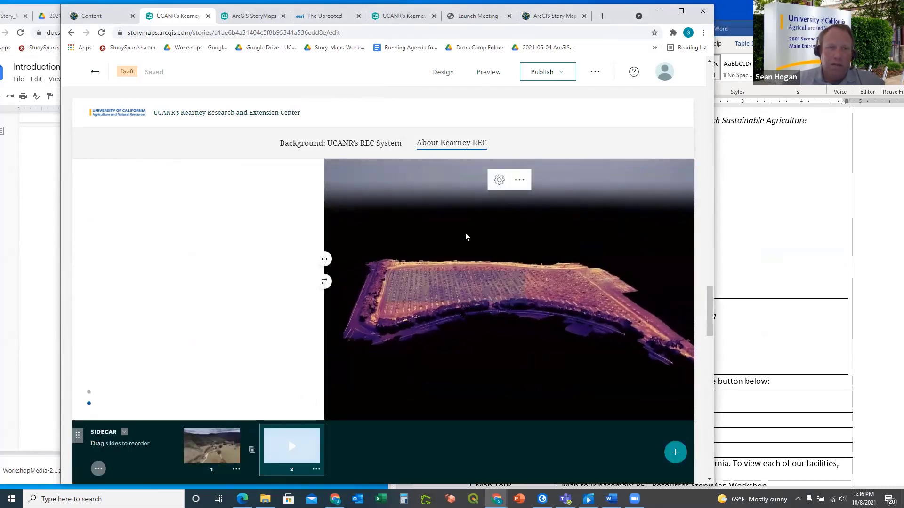
{"action": "scroll", "coordinate": [465, 232], "scroll_direction": "up", "scroll_amount": 5}
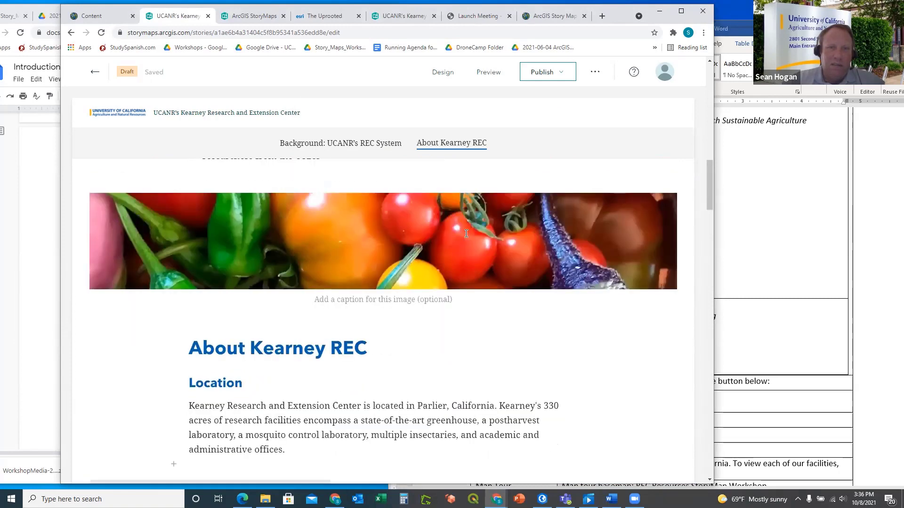
{"action": "scroll", "coordinate": [465, 233], "scroll_direction": "down", "scroll_amount": 8}
{"action": "scroll", "coordinate": [466, 233], "scroll_direction": "down", "scroll_amount": 2}
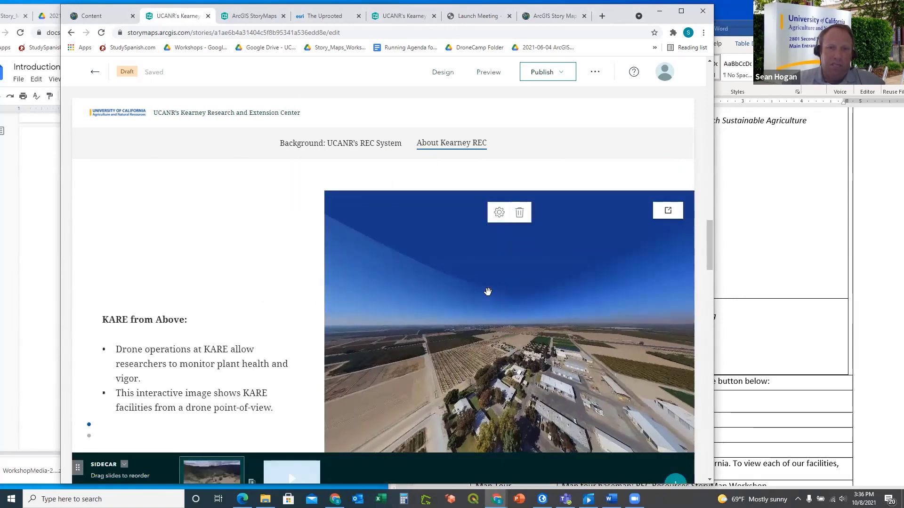
{"action": "scroll", "coordinate": [275, 299], "scroll_direction": "down", "scroll_amount": 2}
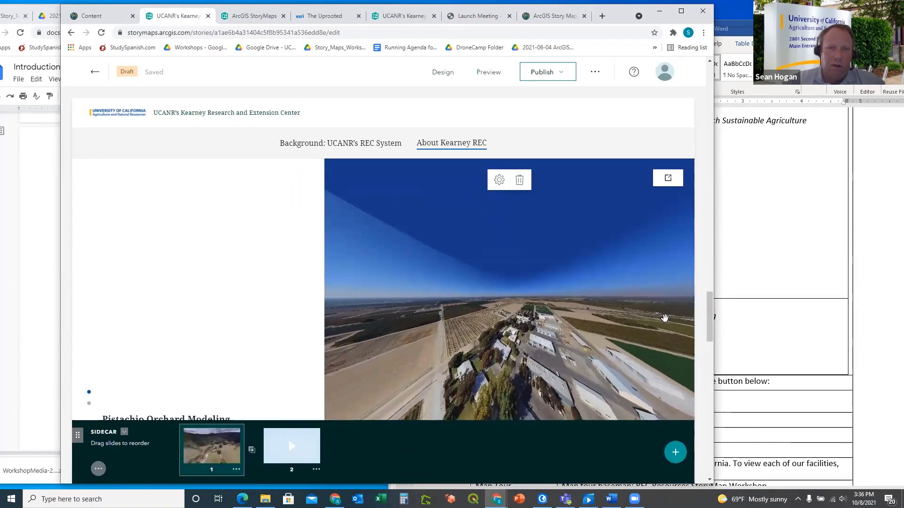
{"action": "left_click_drag", "start_coordinate": [707, 306], "coordinate": [709, 404]}
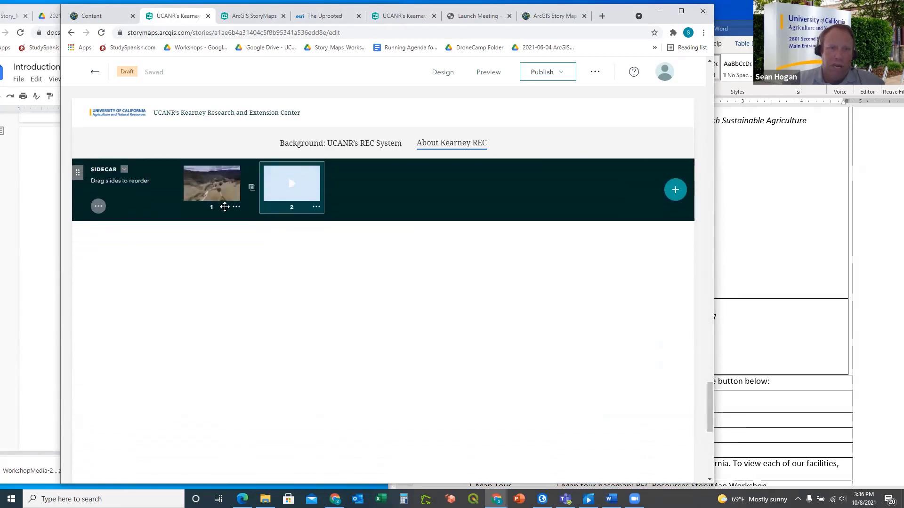
{"action": "scroll", "coordinate": [250, 278], "scroll_direction": "down", "scroll_amount": 2}
{"action": "scroll", "coordinate": [212, 254], "scroll_direction": "up", "scroll_amount": 1}
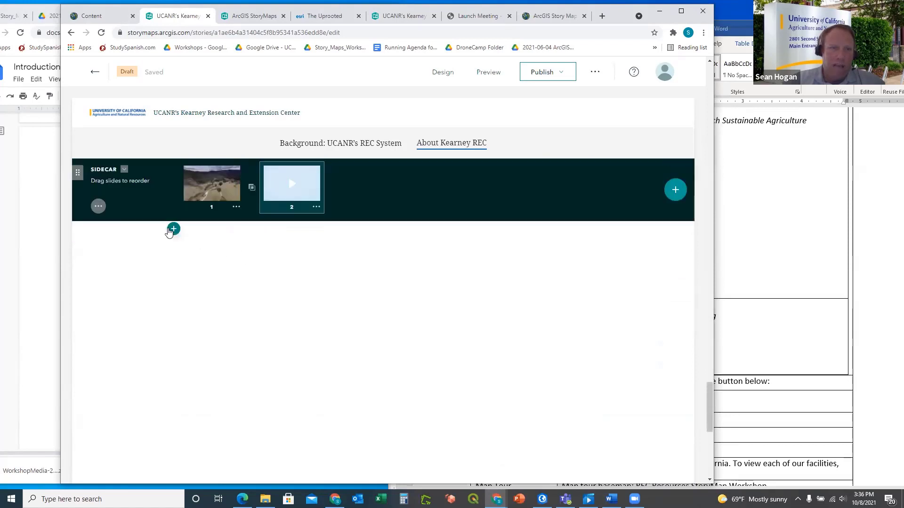
Check the Word outline, then choose Image from the block menu
{"action": "left_click", "coordinate": [173, 229]}
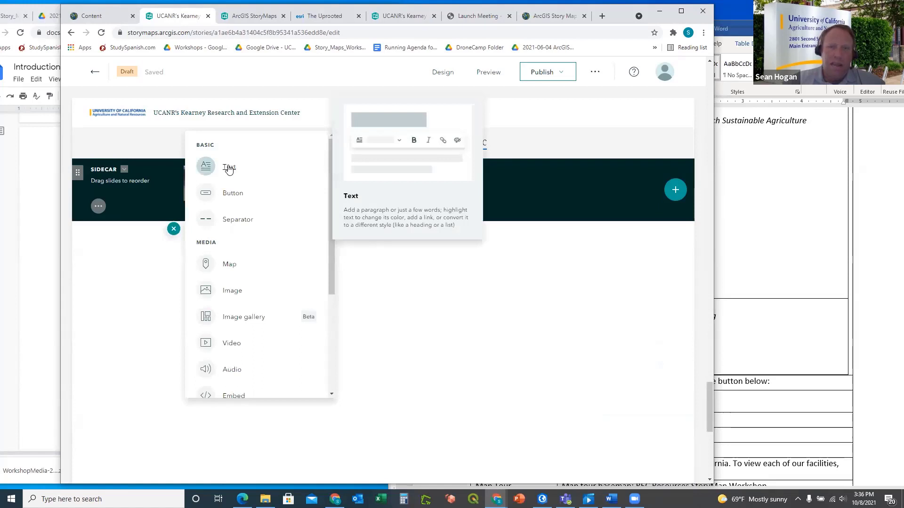
{"action": "left_click", "coordinate": [755, 220]}
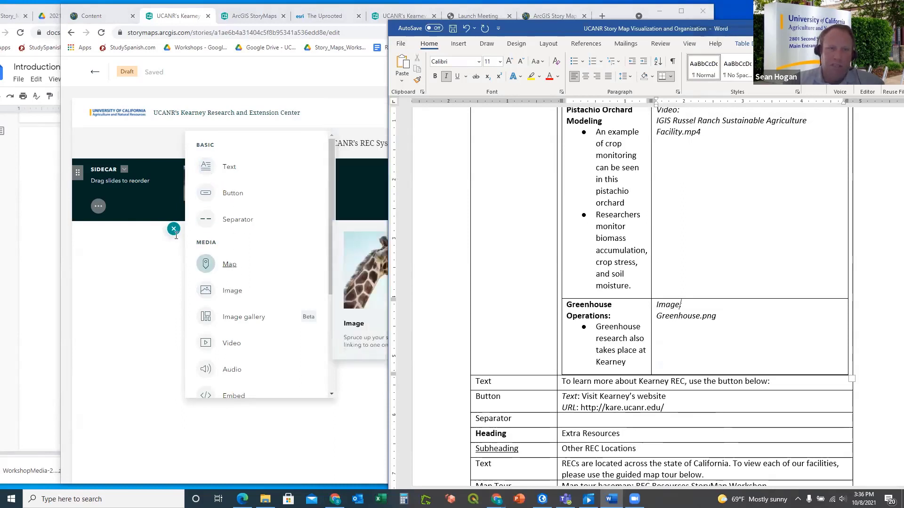
{"action": "left_click", "coordinate": [233, 296]}
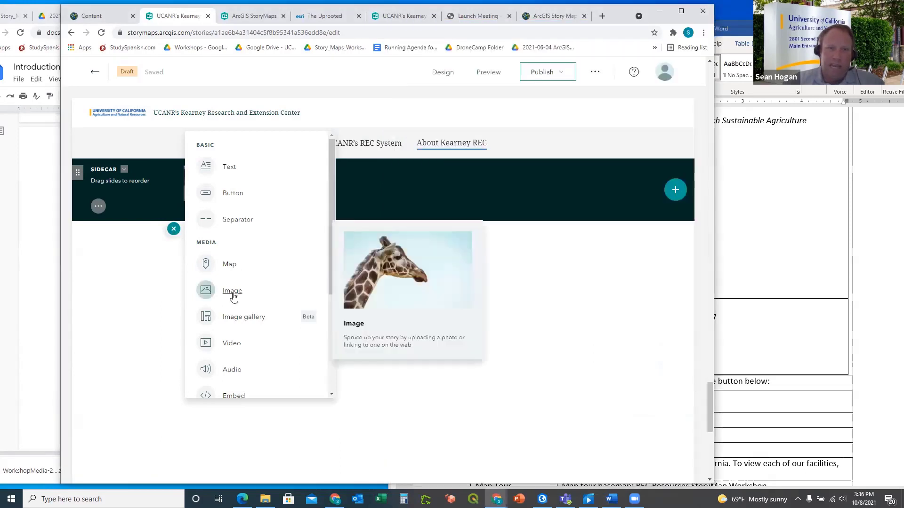
{"action": "left_click", "coordinate": [233, 296]}
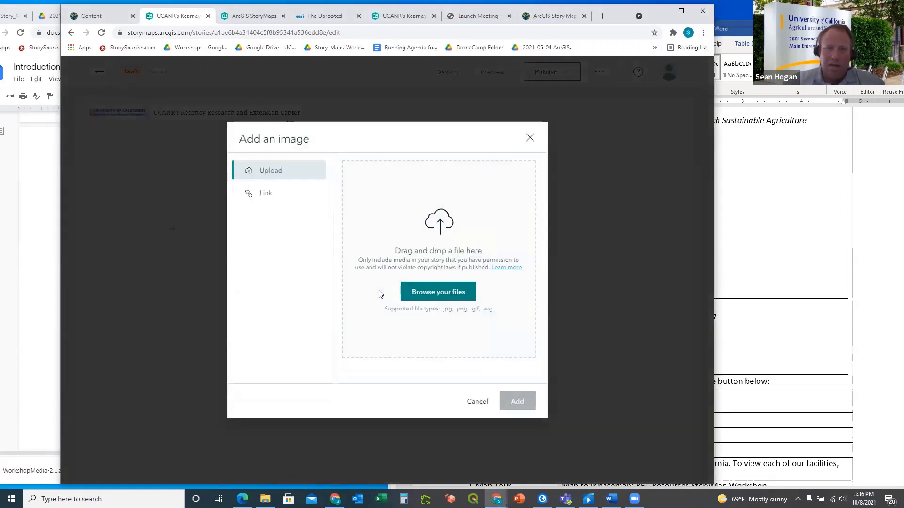
Upload Greenhouse from the WorkshopMedia folder and add it as an image block
{"action": "left_click", "coordinate": [444, 299]}
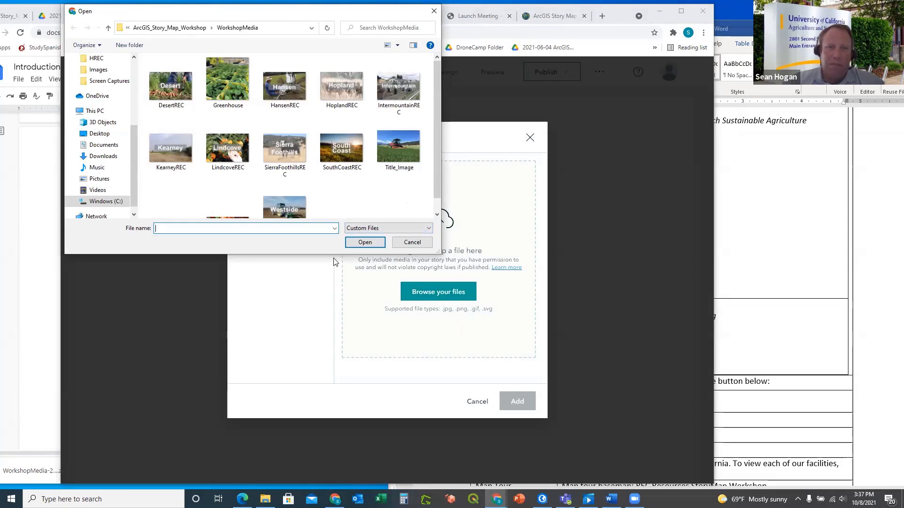
{"action": "left_click_drag", "start_coordinate": [333, 255], "coordinate": [334, 333]}
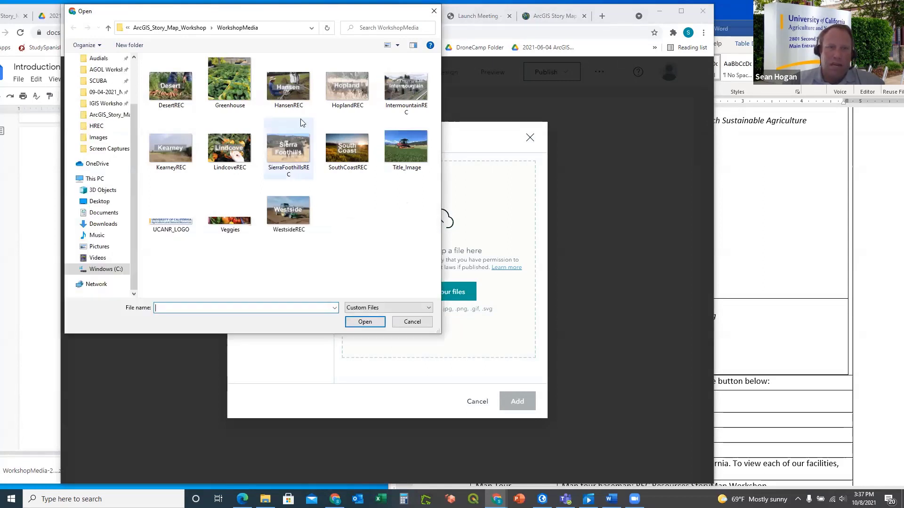
{"action": "left_click", "coordinate": [236, 84]}
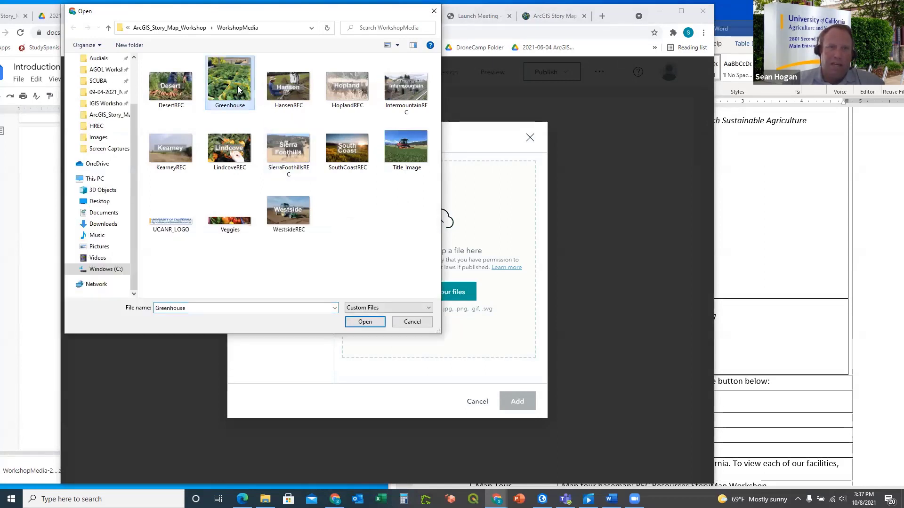
{"action": "left_click", "coordinate": [365, 323]}
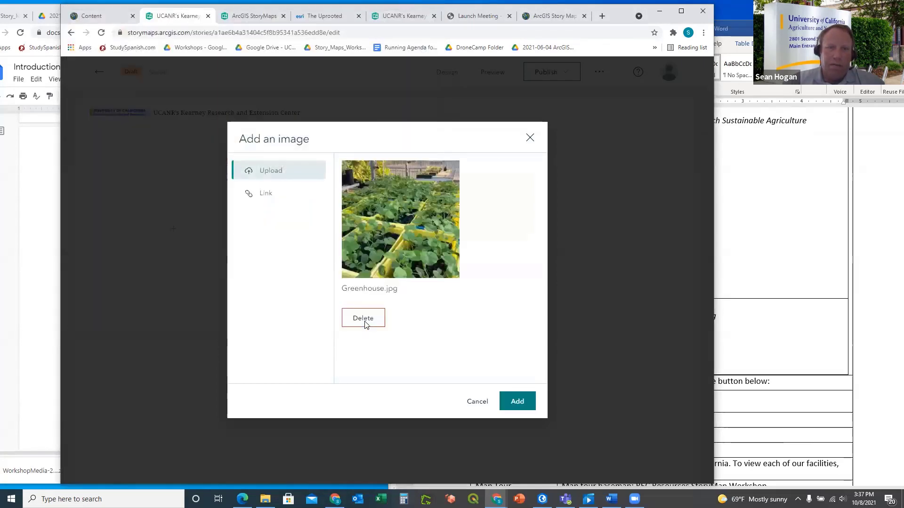
{"action": "left_click", "coordinate": [517, 402]}
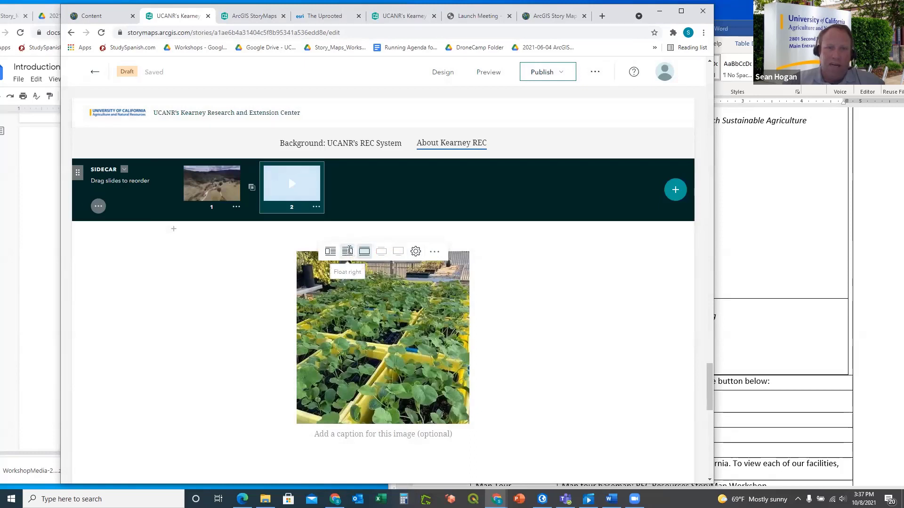
Try right and left float on the Greenhouse image, comparing with the published story
{"action": "left_click", "coordinate": [349, 250]}
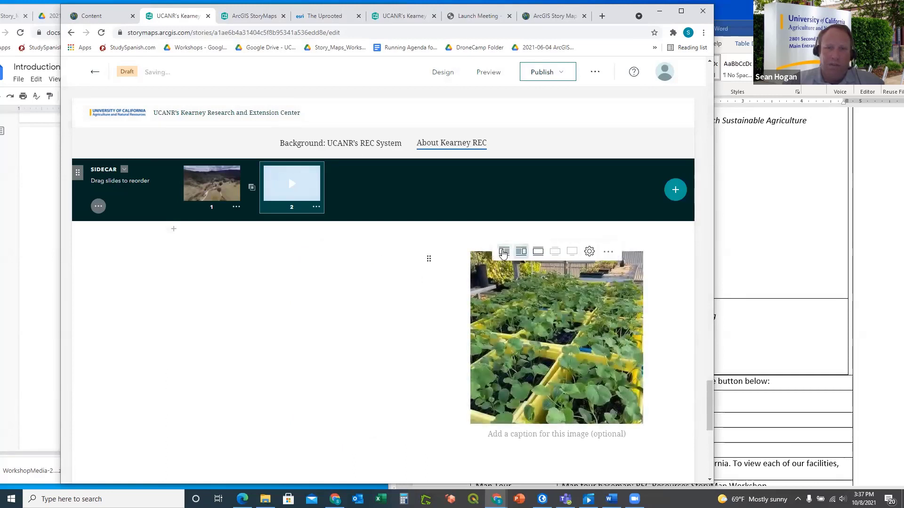
{"action": "left_click", "coordinate": [504, 253]}
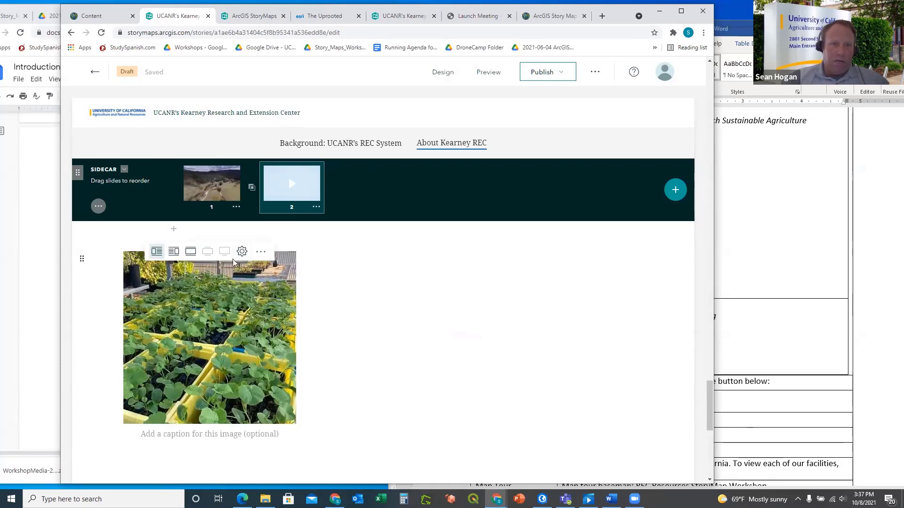
{"action": "scroll", "coordinate": [328, 300], "scroll_direction": "down", "scroll_amount": 5}
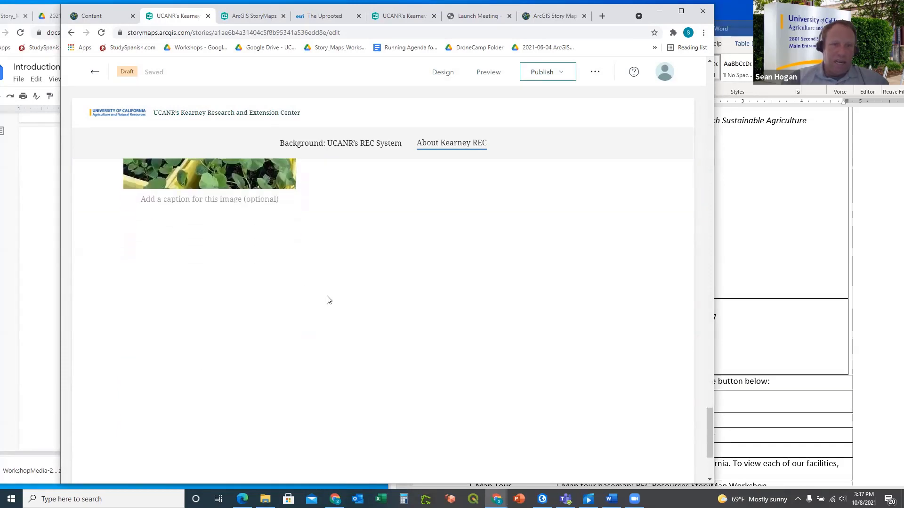
{"action": "scroll", "coordinate": [327, 300], "scroll_direction": "up", "scroll_amount": 5}
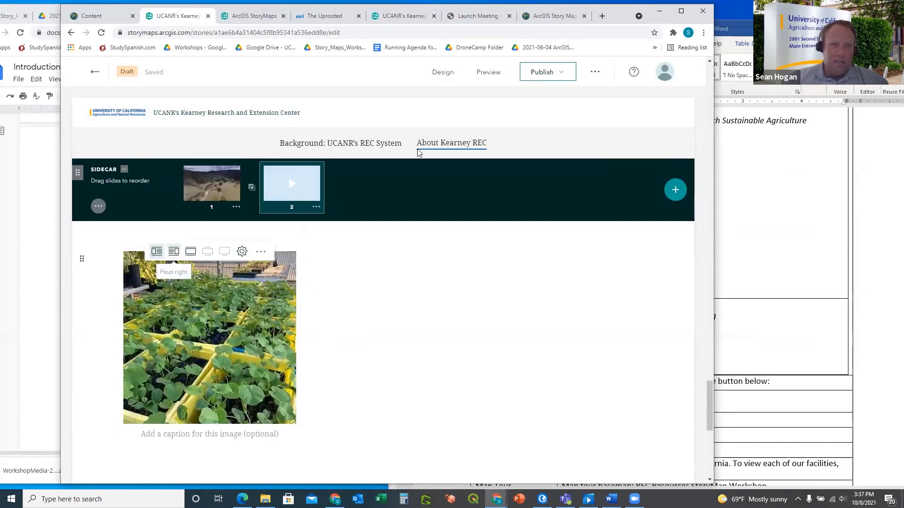
{"action": "left_click", "coordinate": [400, 15]}
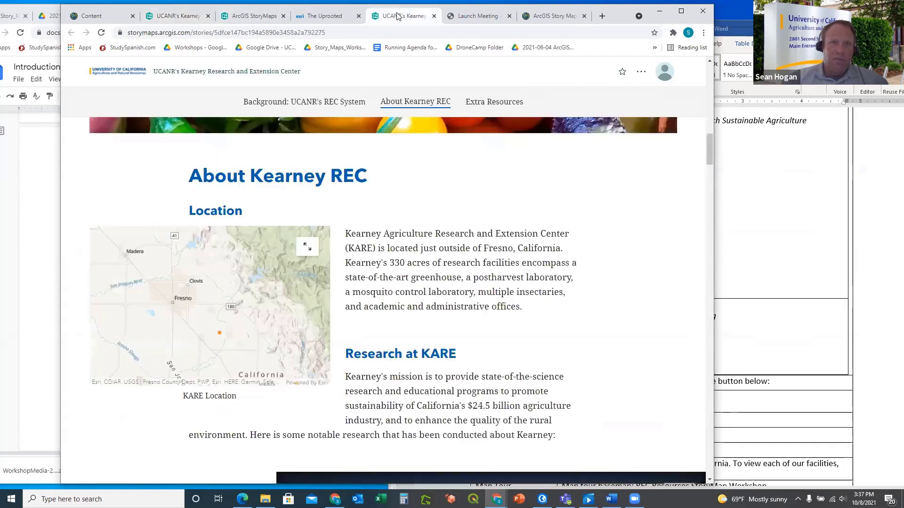
{"action": "scroll", "coordinate": [369, 248], "scroll_direction": "down", "scroll_amount": 5}
{"action": "scroll", "coordinate": [368, 248], "scroll_direction": "down", "scroll_amount": 6}
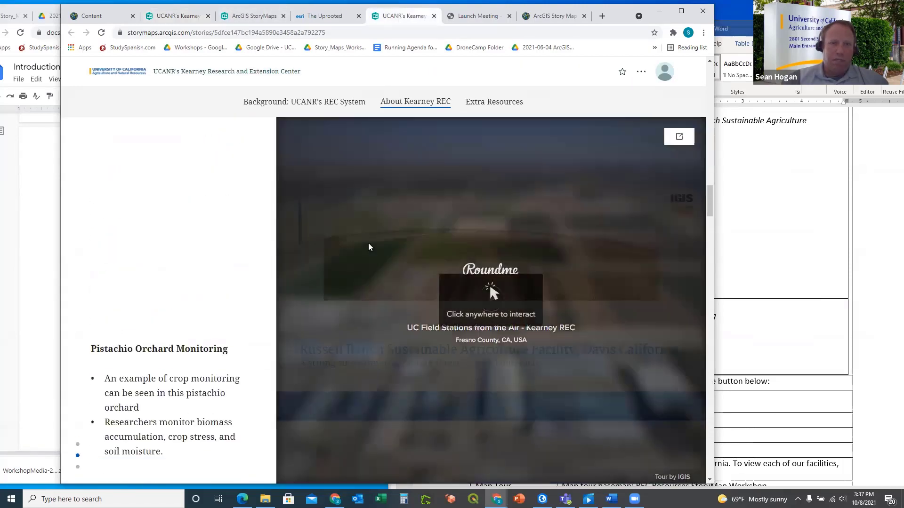
{"action": "scroll", "coordinate": [359, 250], "scroll_direction": "down", "scroll_amount": 3}
{"action": "scroll", "coordinate": [360, 254], "scroll_direction": "up", "scroll_amount": 4}
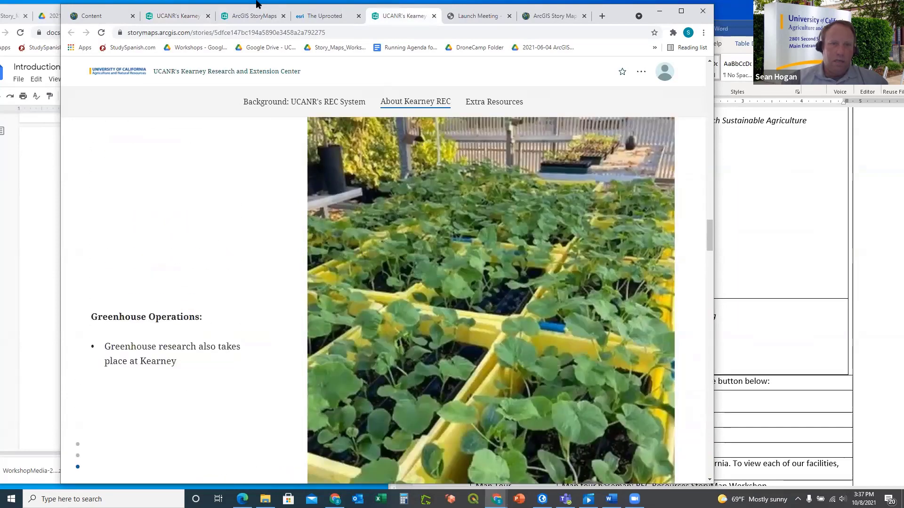
{"action": "left_click", "coordinate": [162, 16]}
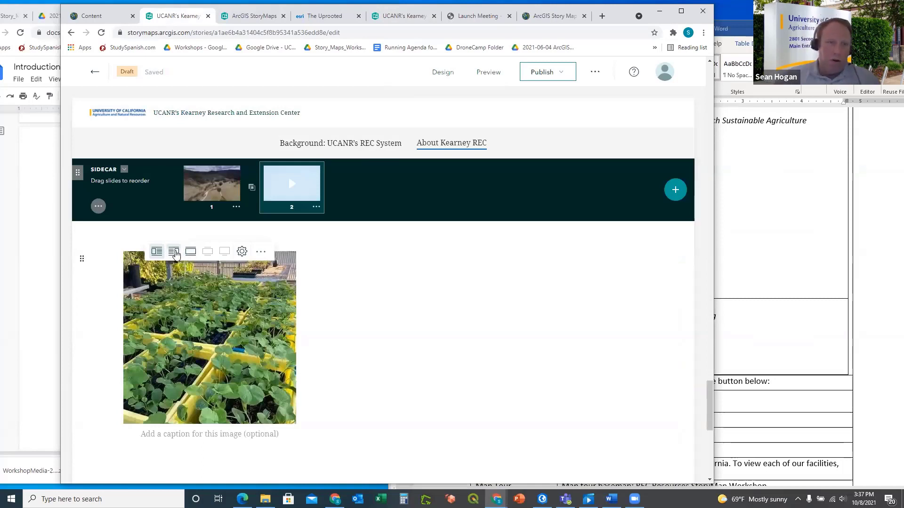
Float the Greenhouse image right, leaving Image options unchanged
{"action": "left_click", "coordinate": [175, 252]}
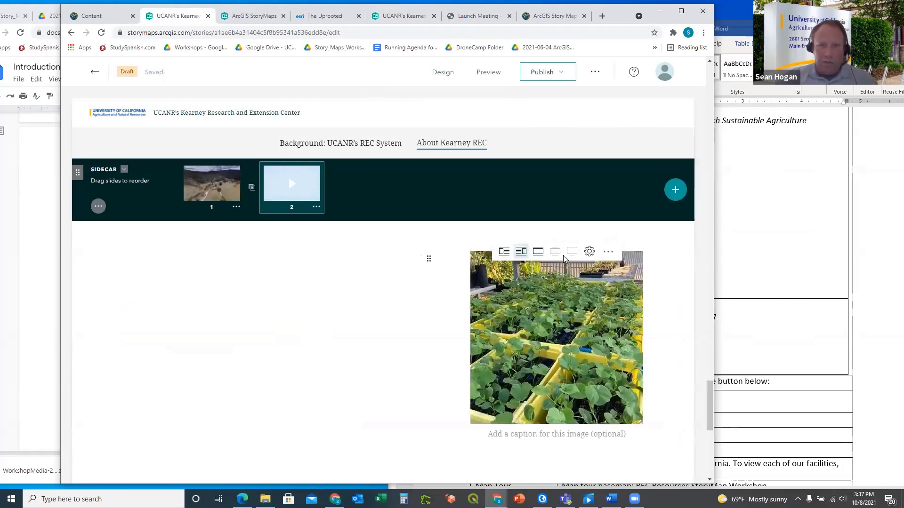
{"action": "left_click", "coordinate": [588, 253]}
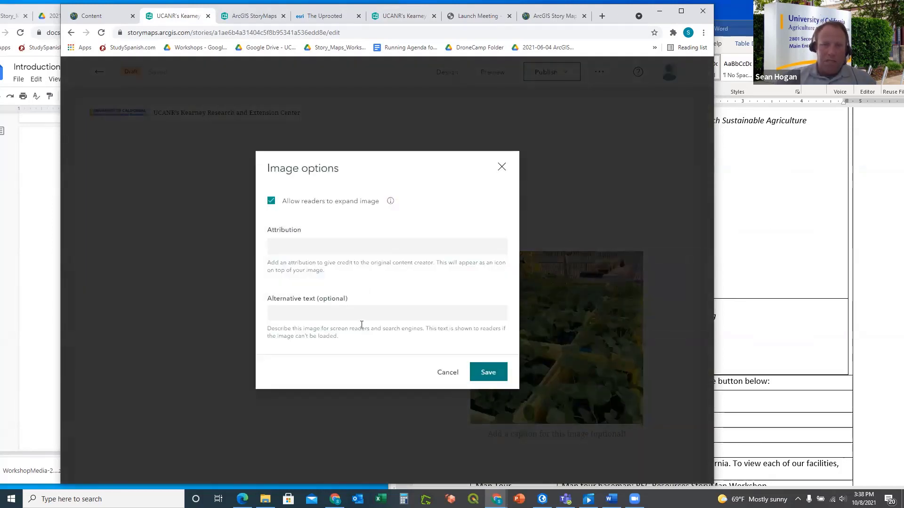
{"action": "left_click", "coordinate": [502, 167]}
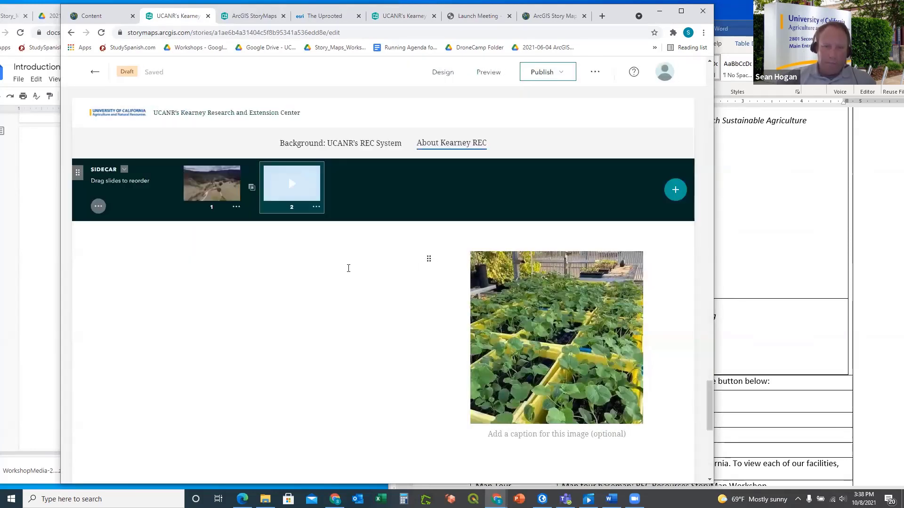
Paste the 'Greenhouse Operations:' label from Word into a text block beside the photo
{"action": "left_click", "coordinate": [319, 259]}
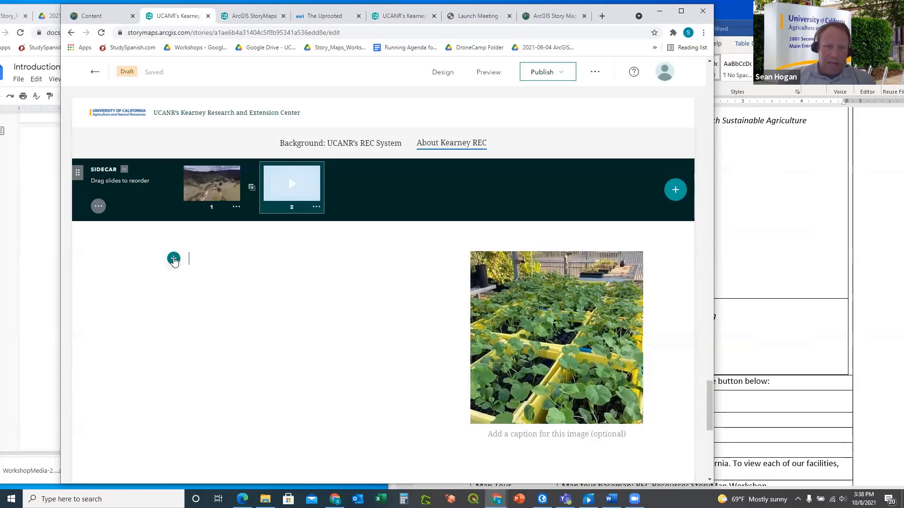
{"action": "left_click", "coordinate": [174, 260]}
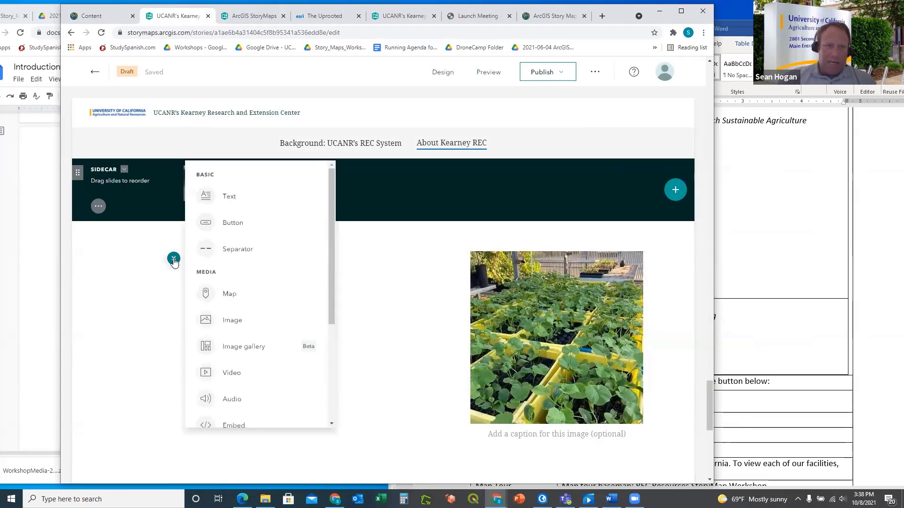
{"action": "left_click", "coordinate": [733, 328]}
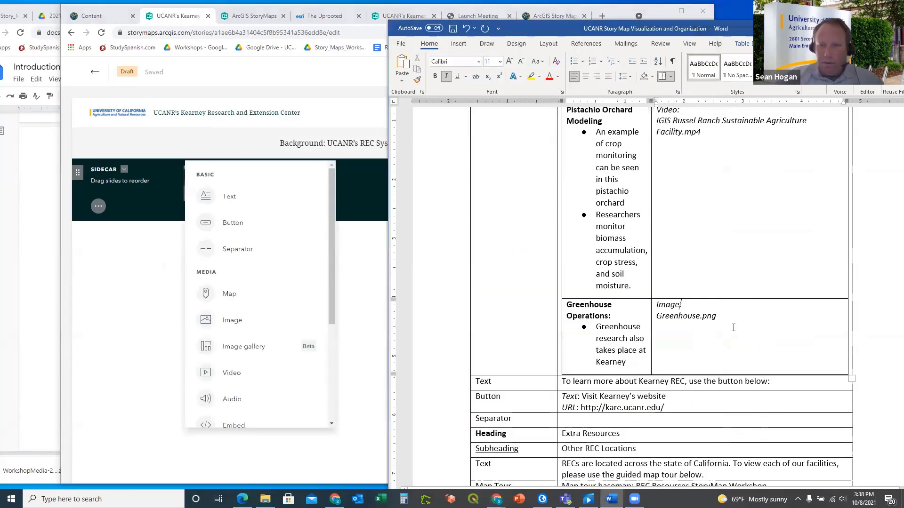
{"action": "left_click_drag", "start_coordinate": [615, 318], "coordinate": [566, 303]}
{"action": "key", "text": "ctrl+c"}
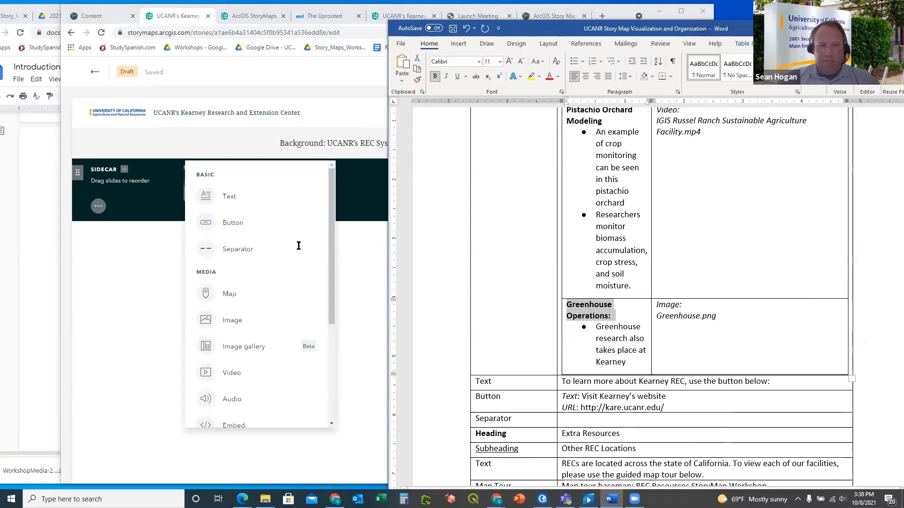
{"action": "left_click", "coordinate": [287, 262]}
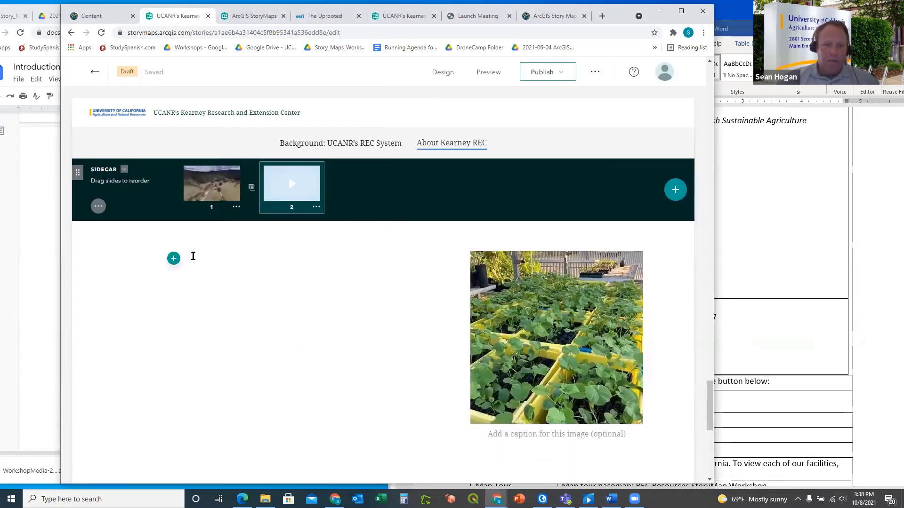
{"action": "key", "text": "ctrl+v"}
Add a bulleted list reading 'Greenhouse research also takes place at Kearney' under the label
{"action": "left_click", "coordinate": [756, 266]}
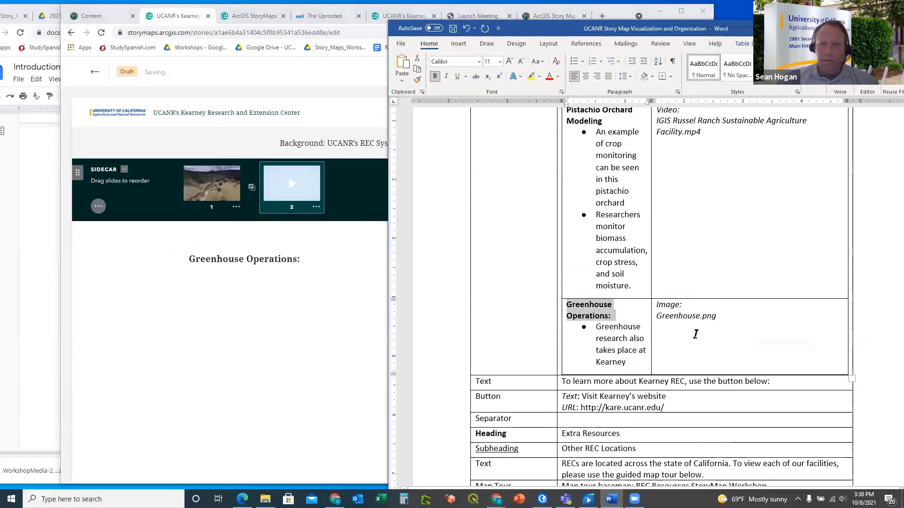
{"action": "left_click_drag", "start_coordinate": [627, 363], "coordinate": [592, 331]}
{"action": "key", "text": "ctrl+c"}
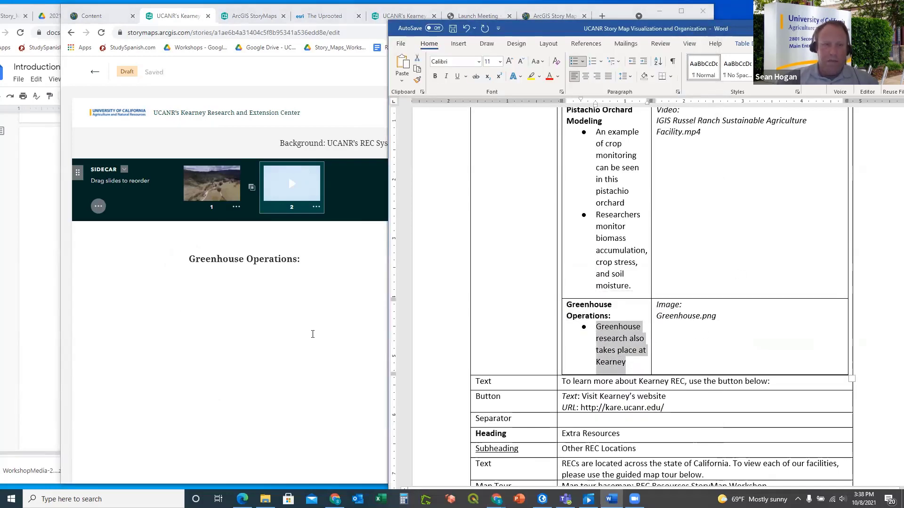
{"action": "left_click", "coordinate": [298, 313]}
{"action": "left_click", "coordinate": [293, 277]}
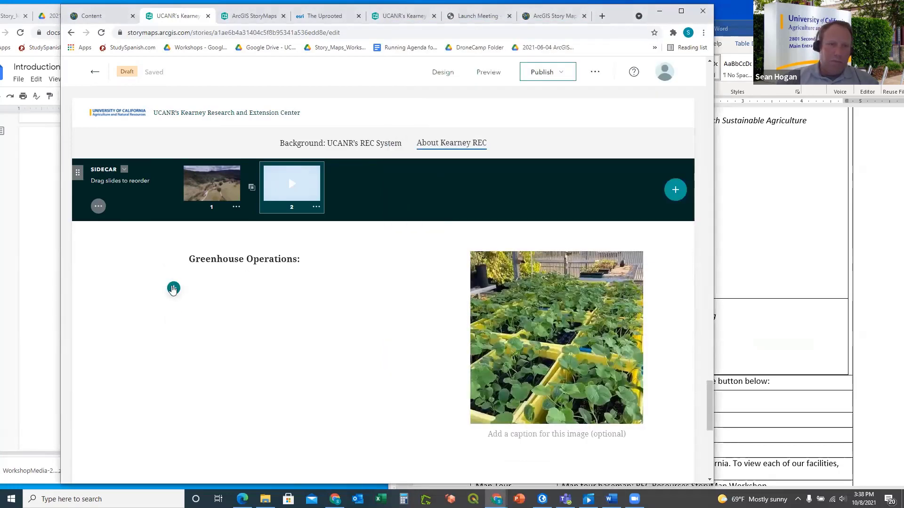
{"action": "left_click", "coordinate": [173, 288]}
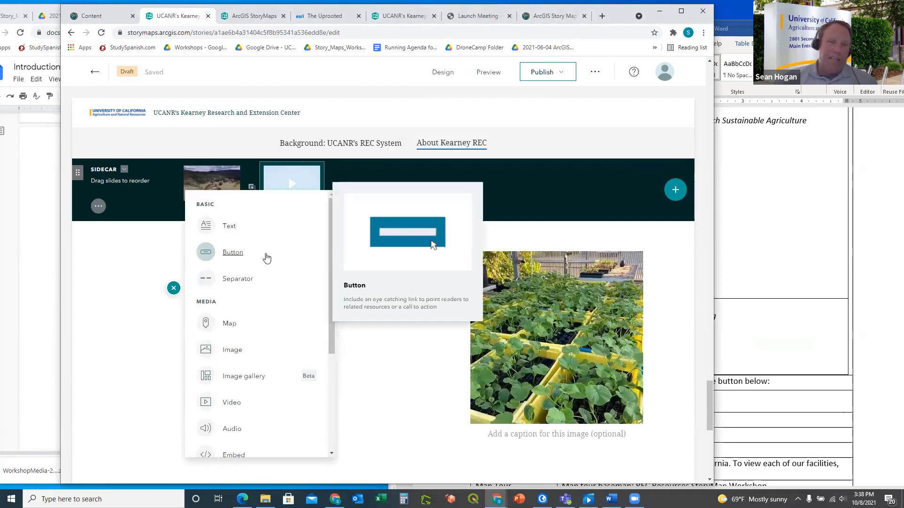
{"action": "left_click", "coordinate": [229, 226]}
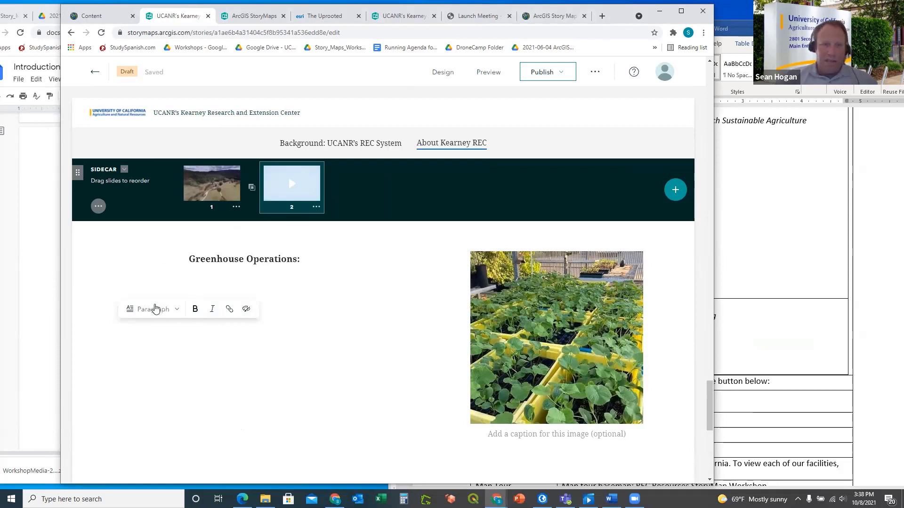
{"action": "left_click", "coordinate": [178, 313]}
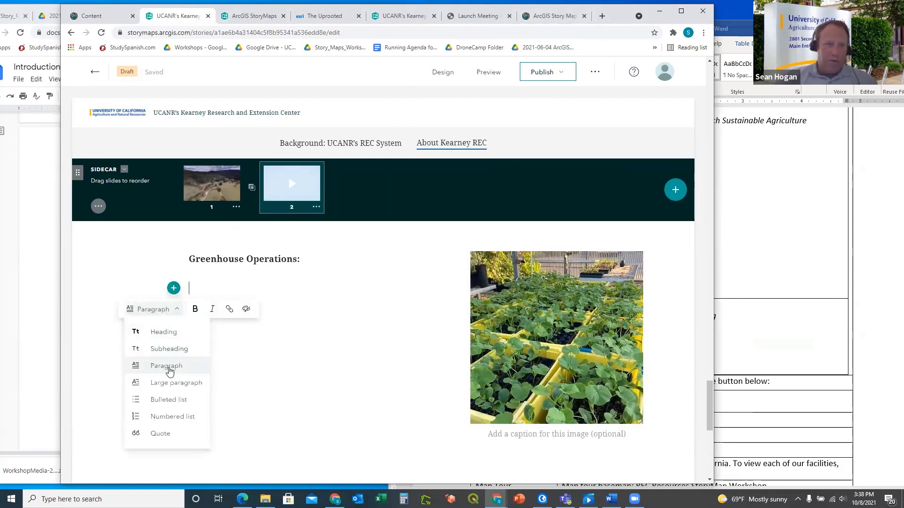
{"action": "left_click", "coordinate": [166, 400]}
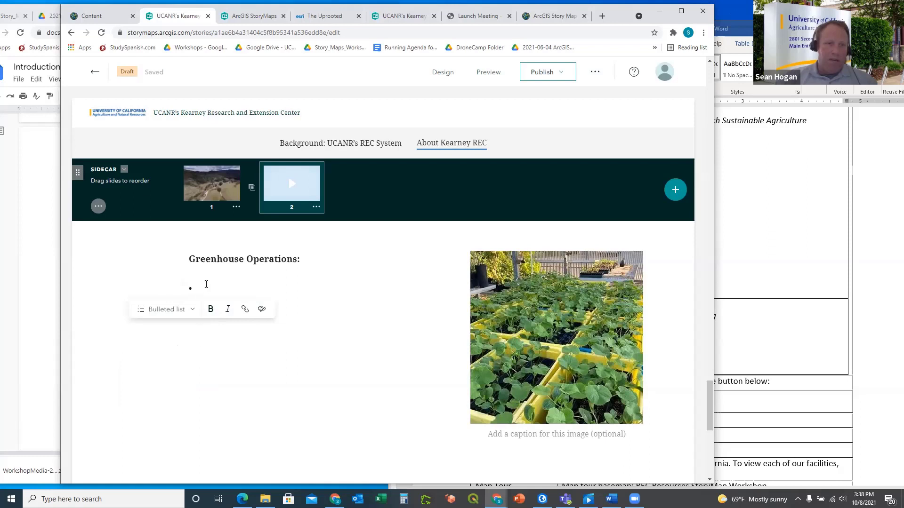
{"action": "key", "text": "ctrl+v"}
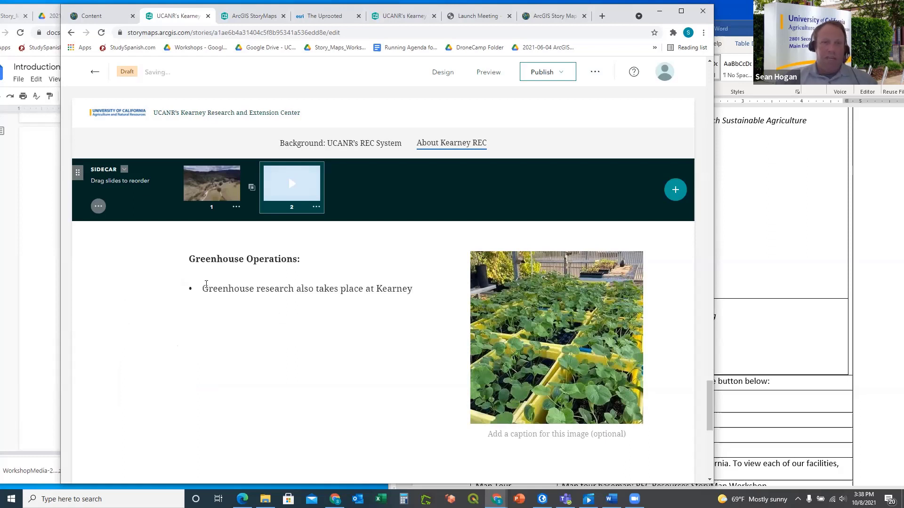
{"action": "left_click", "coordinate": [307, 322]}
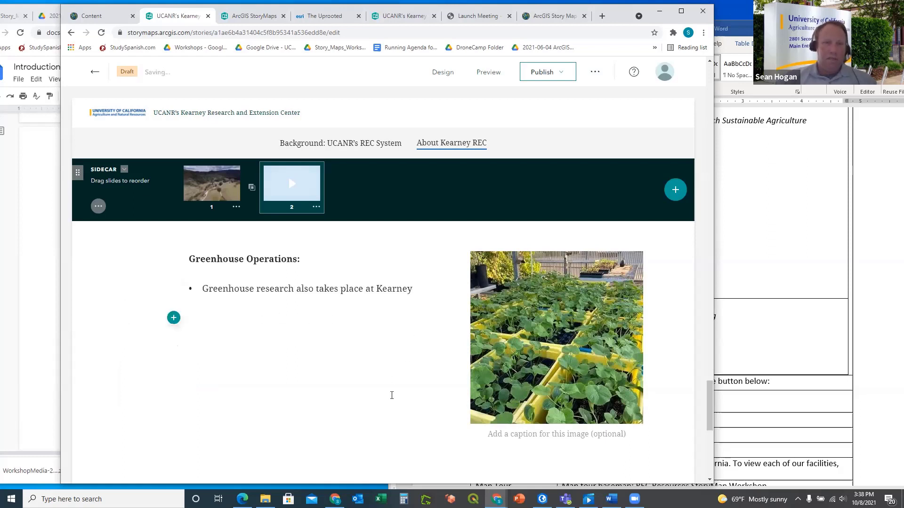
Add two blank lines, then paste 'To learn more about Kearney REC, use the button below:' from Word
{"action": "scroll", "coordinate": [415, 313], "scroll_direction": "down", "scroll_amount": 2}
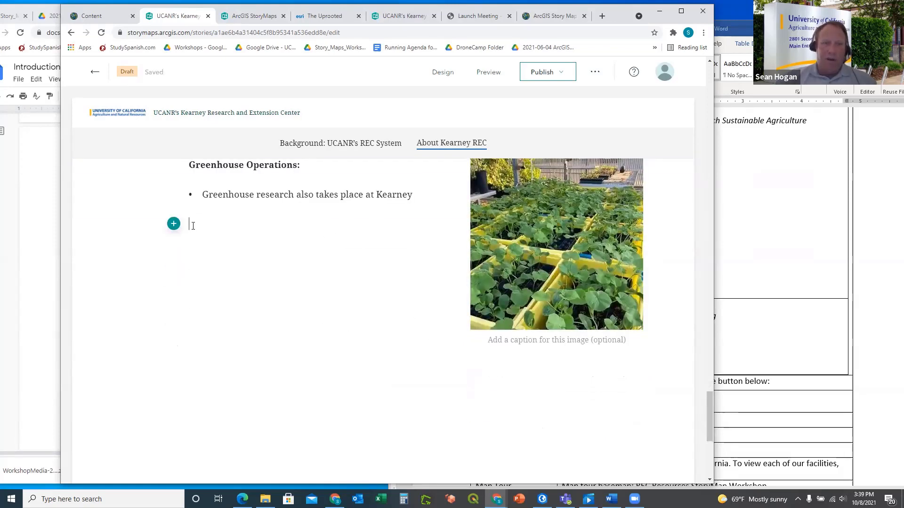
{"action": "key", "text": "Return"}
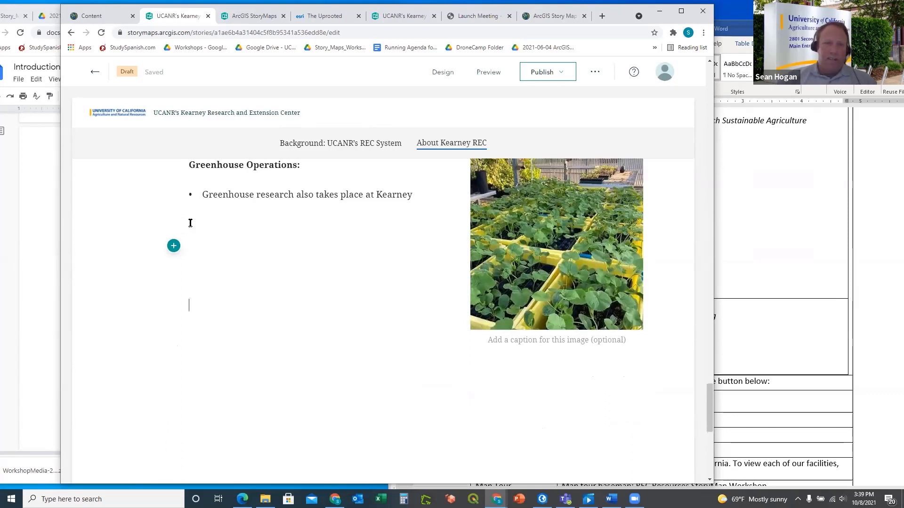
{"action": "key", "text": "Return"}
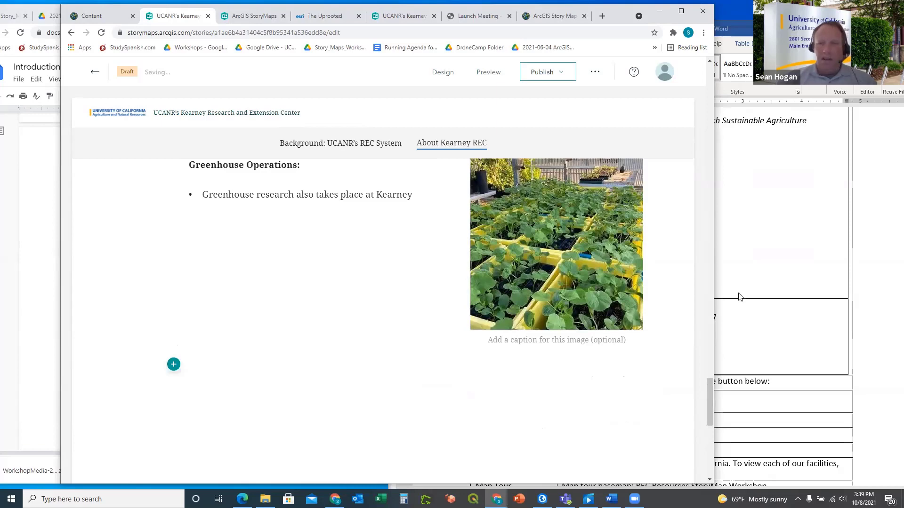
{"action": "left_click", "coordinate": [740, 297]}
{"action": "scroll", "coordinate": [717, 302], "scroll_direction": "down", "scroll_amount": 3}
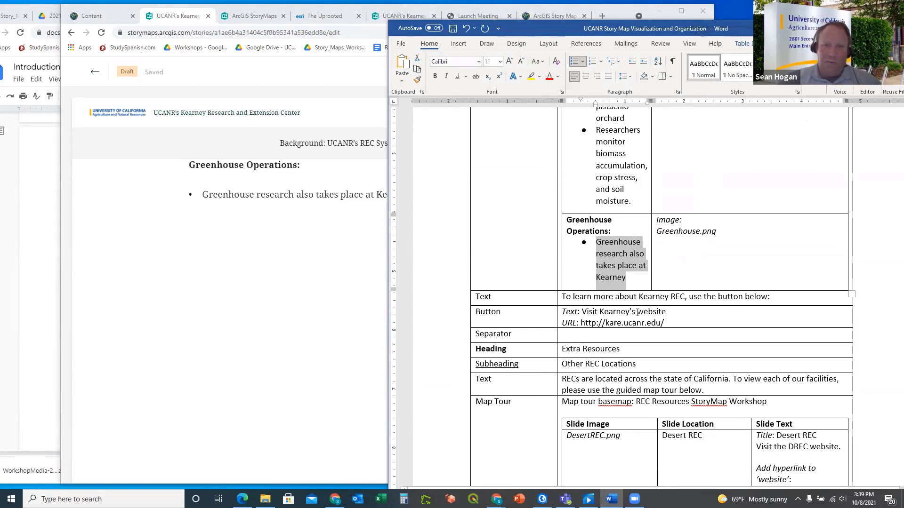
{"action": "left_click_drag", "start_coordinate": [763, 297], "coordinate": [563, 295]}
{"action": "key", "text": "ctrl+c"}
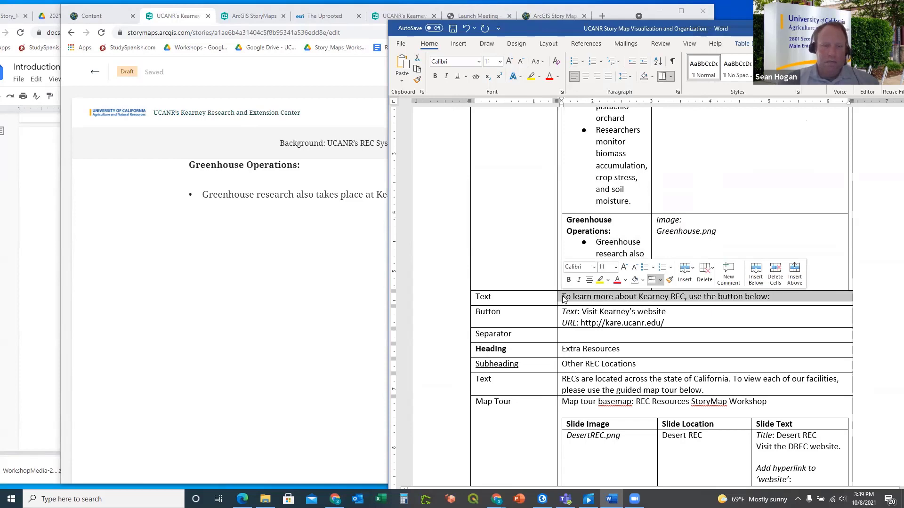
{"action": "left_click", "coordinate": [203, 258]}
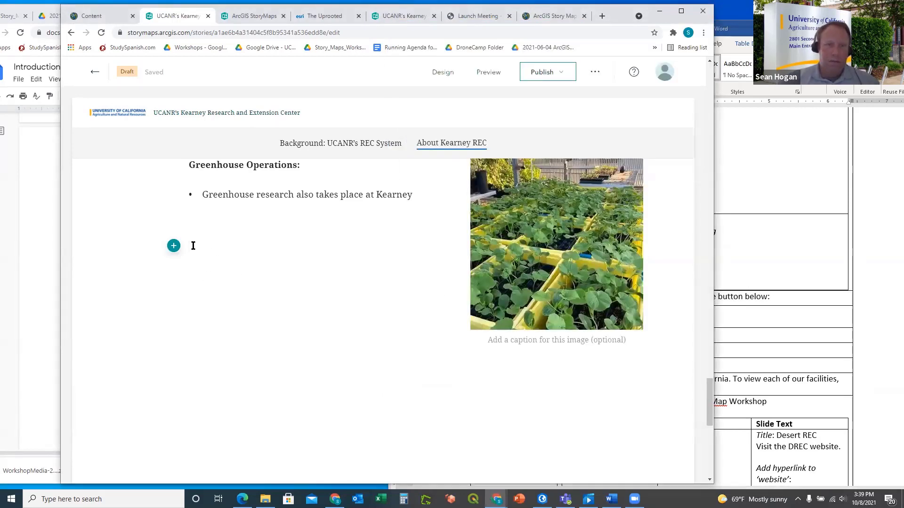
{"action": "key", "text": "ctrl+v"}
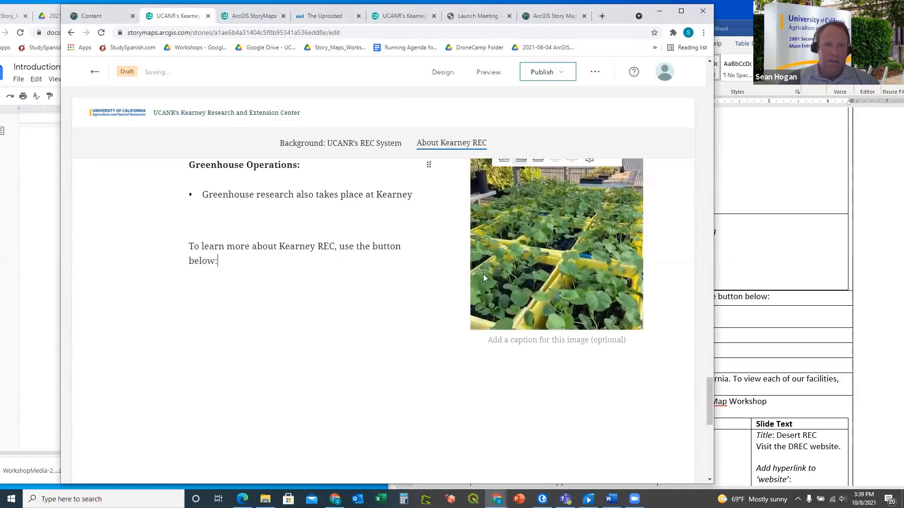
{"action": "left_click", "coordinate": [757, 316]}
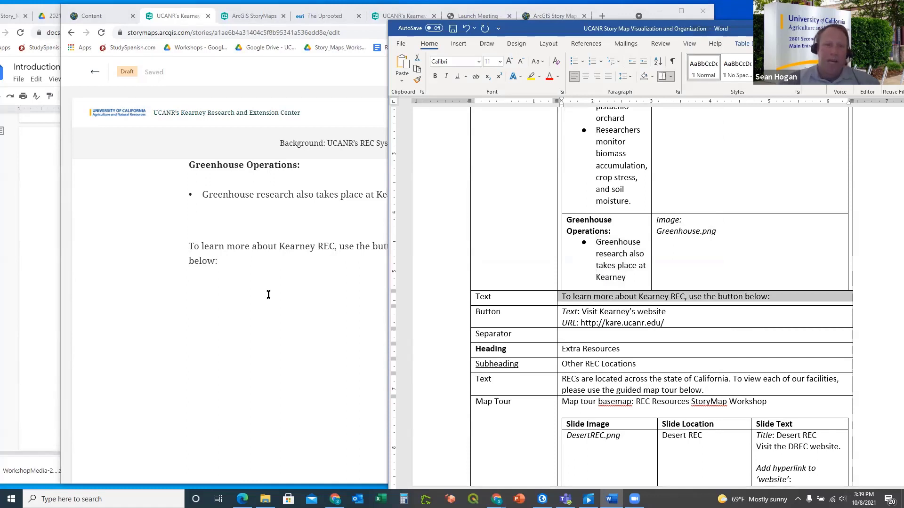
{"action": "left_click", "coordinate": [257, 276]}
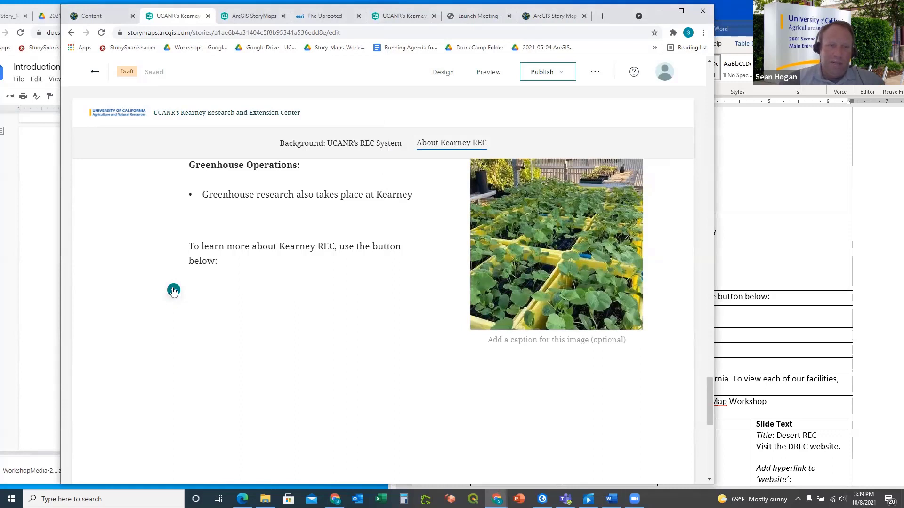
Add a Button block below the 'To learn more' sentence and paste 'Visit Kearney's website' as its label from the Word outline
{"action": "left_click", "coordinate": [173, 291]}
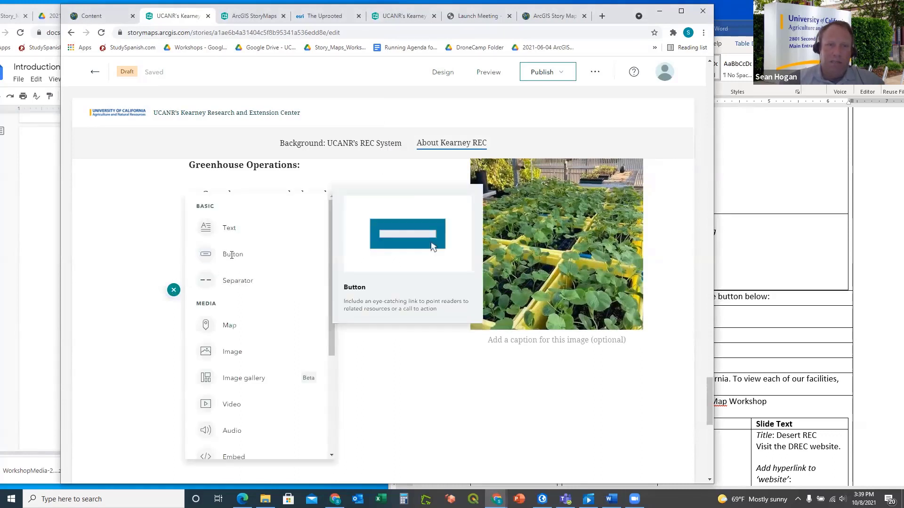
{"action": "left_click", "coordinate": [231, 254]}
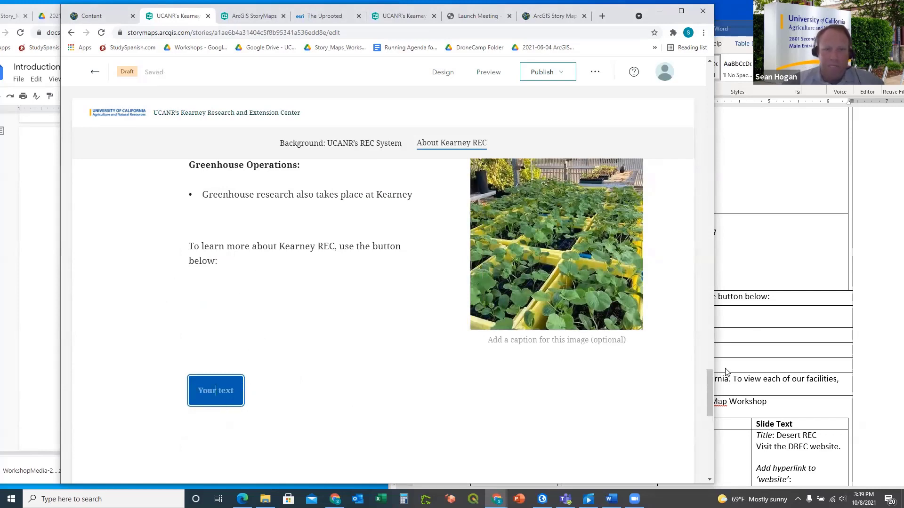
{"action": "left_click", "coordinate": [753, 270]}
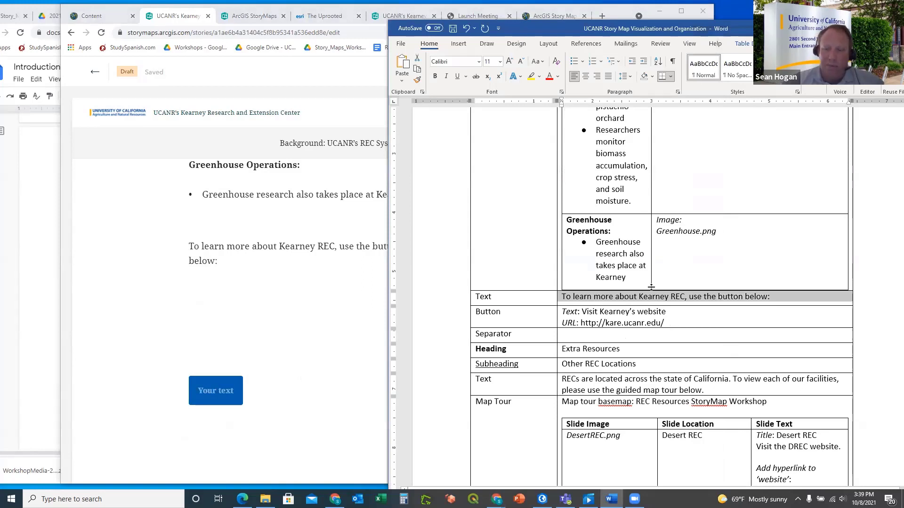
{"action": "left_click", "coordinate": [664, 323]}
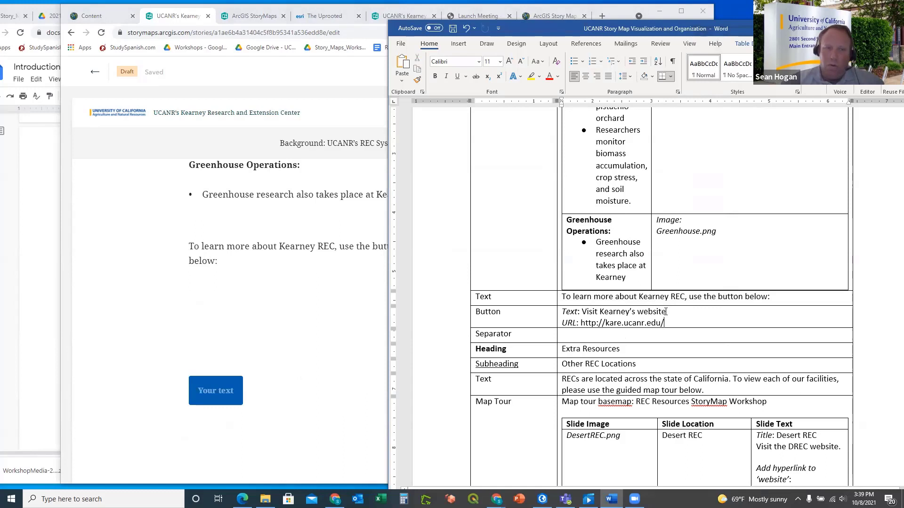
{"action": "left_click_drag", "start_coordinate": [666, 311], "coordinate": [591, 314]}
{"action": "key", "text": "ctrl+c"}
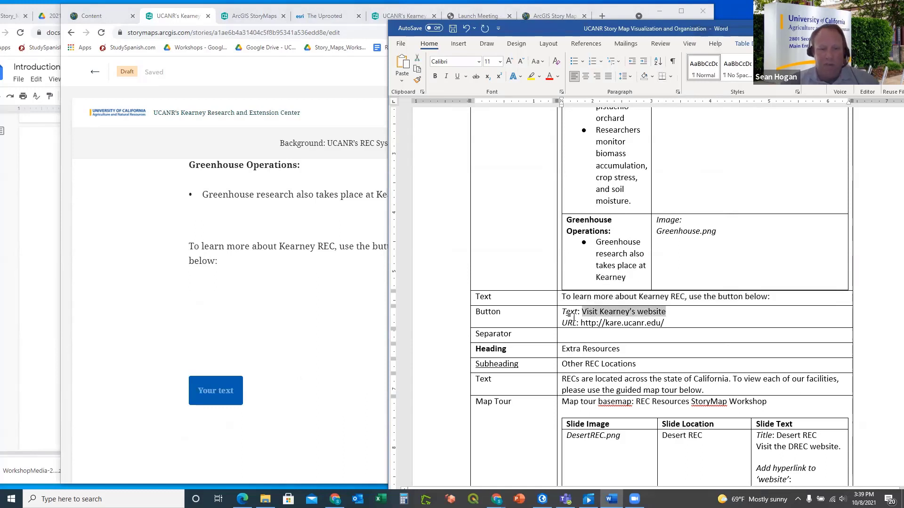
{"action": "left_click", "coordinate": [223, 395]}
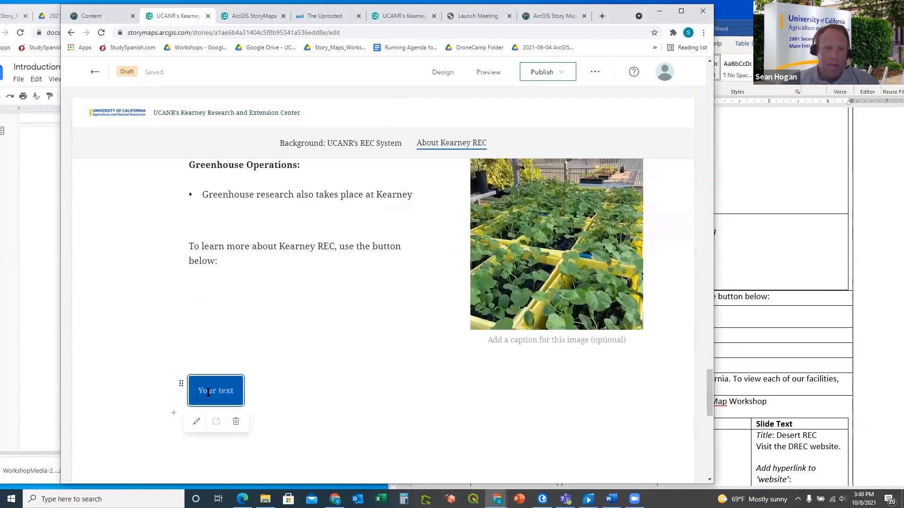
{"action": "left_click", "coordinate": [214, 391]}
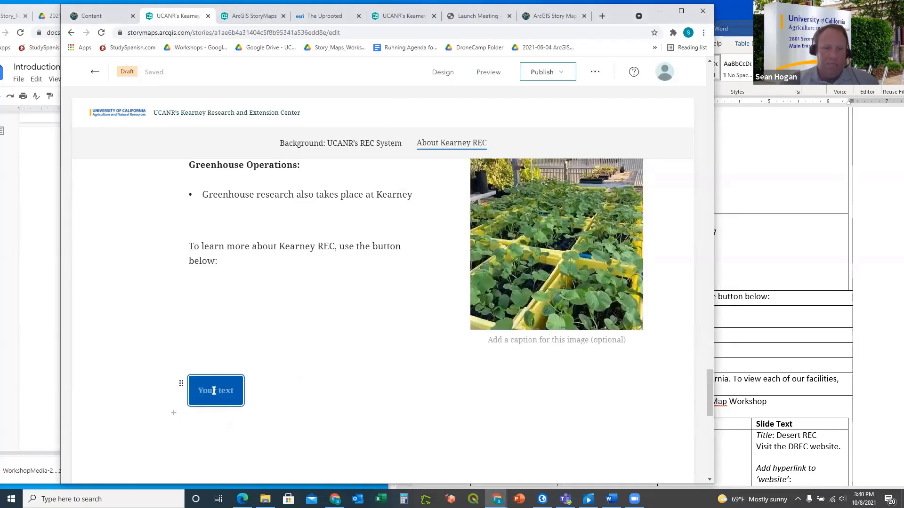
{"action": "key", "text": "ctrl+v"}
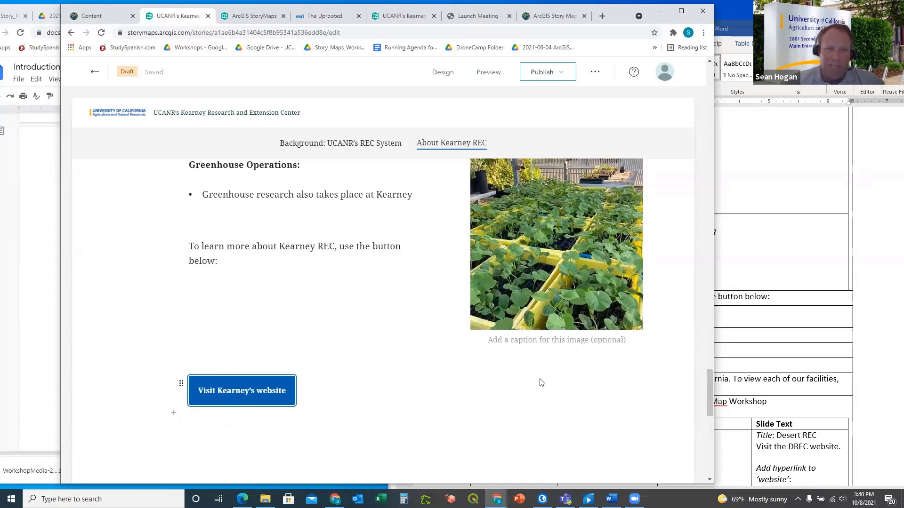
{"action": "left_click", "coordinate": [746, 273]}
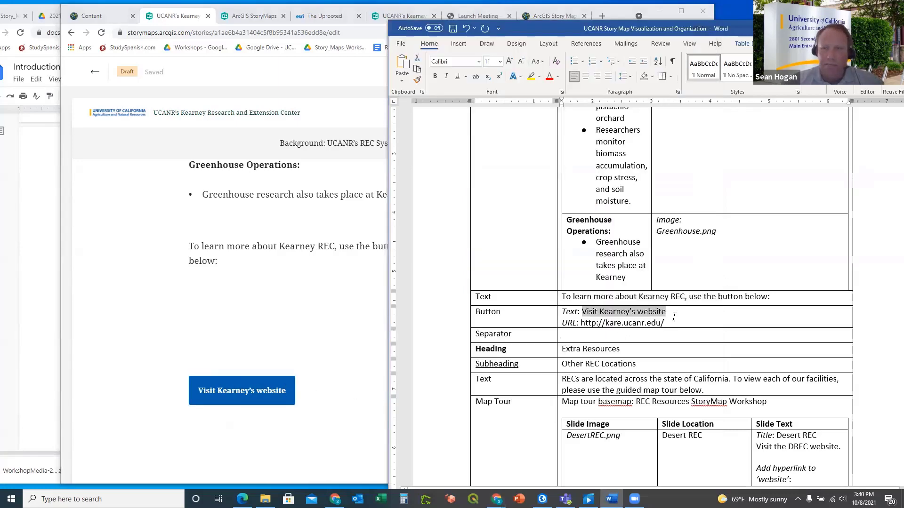
{"action": "left_click_drag", "start_coordinate": [666, 324], "coordinate": [588, 323]}
{"action": "key", "text": "ctrl+c"}
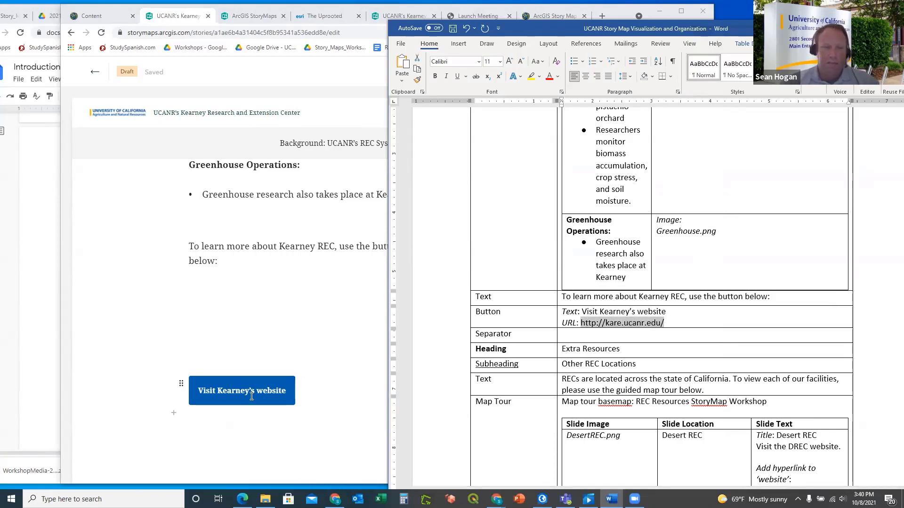
{"action": "left_click", "coordinate": [200, 386]}
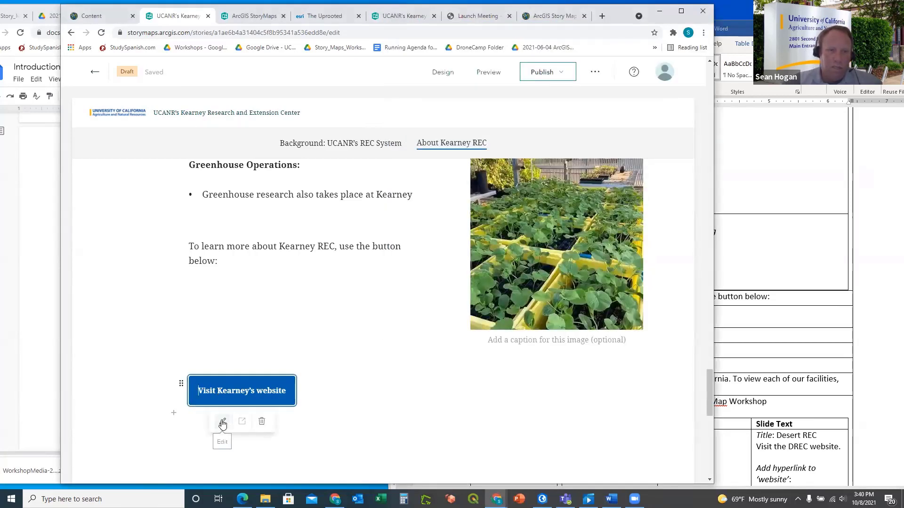
{"action": "left_click", "coordinate": [223, 422]}
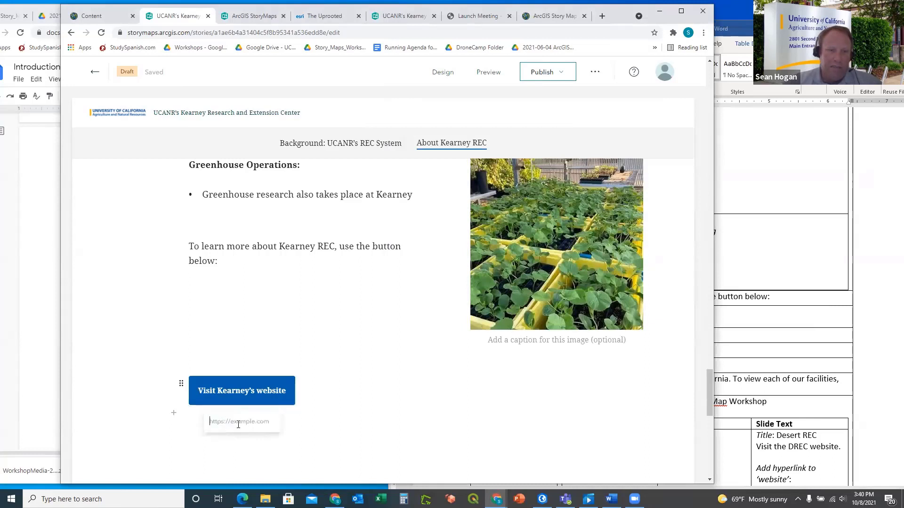
{"action": "key", "text": "ctrl+v"}
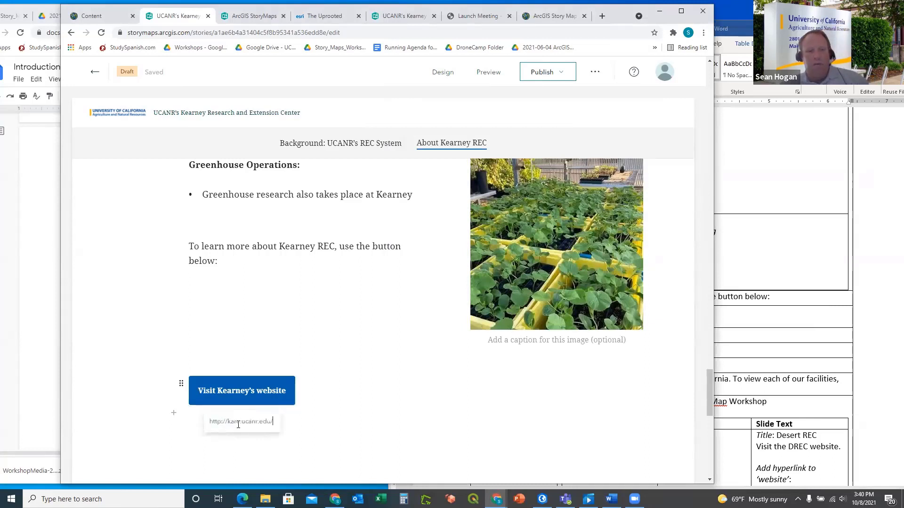
{"action": "key", "text": "Return"}
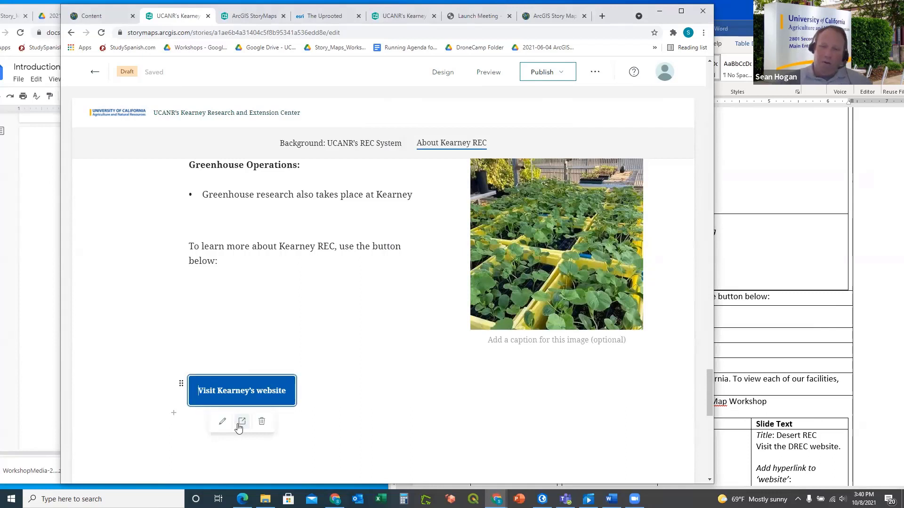
{"action": "left_click", "coordinate": [384, 375]}
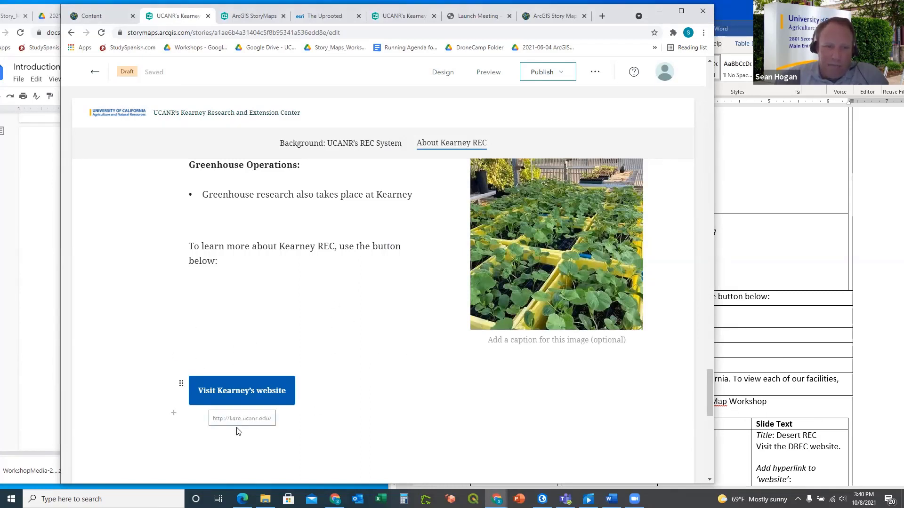
{"action": "left_click", "coordinate": [756, 353]}
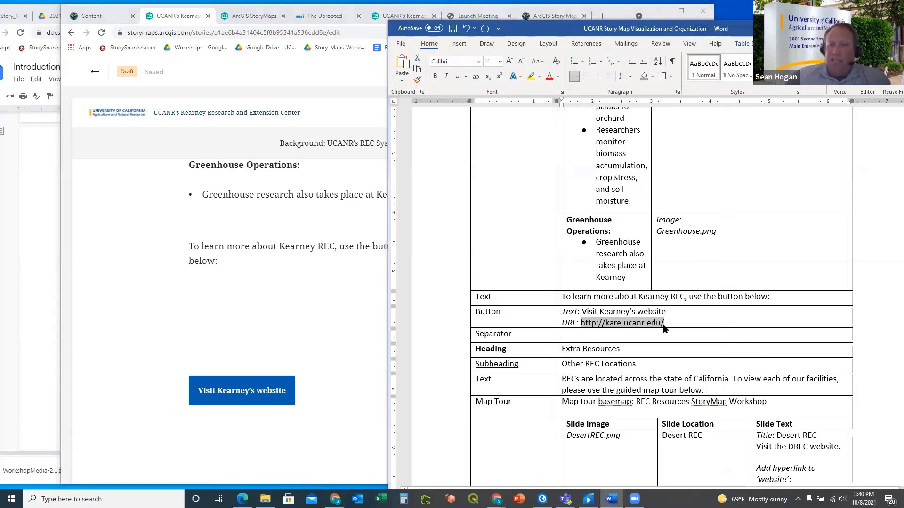
{"action": "scroll", "coordinate": [472, 353], "scroll_direction": "down", "scroll_amount": 1}
{"action": "left_click", "coordinate": [261, 424]}
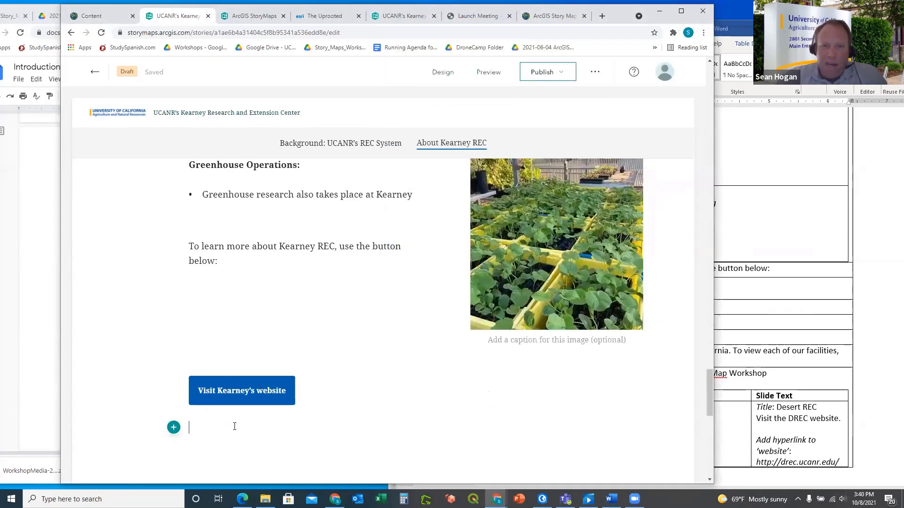
Add a Separator block beneath the 'Visit Kearney's website' button
{"action": "scroll", "coordinate": [266, 386], "scroll_direction": "down", "scroll_amount": 3}
{"action": "scroll", "coordinate": [266, 361], "scroll_direction": "up", "scroll_amount": 2}
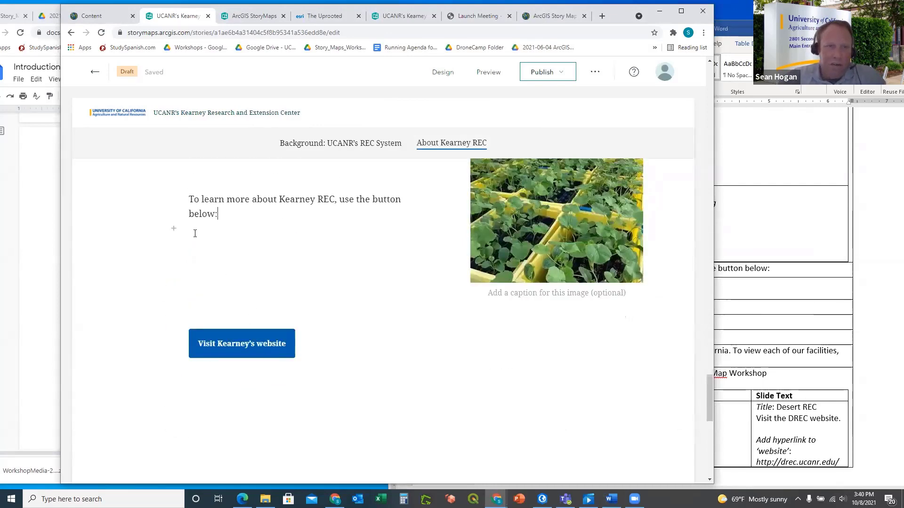
{"action": "left_click", "coordinate": [186, 382]}
{"action": "left_click", "coordinate": [174, 381]}
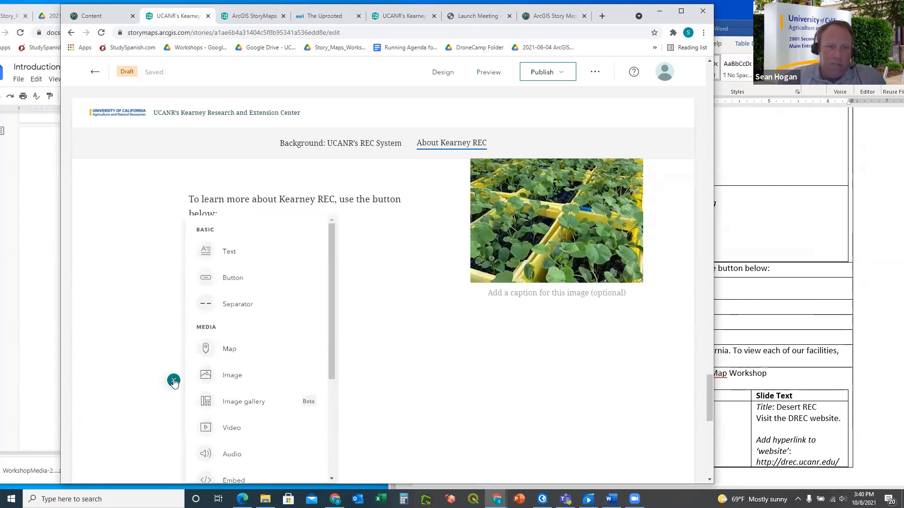
{"action": "left_click", "coordinate": [242, 305]}
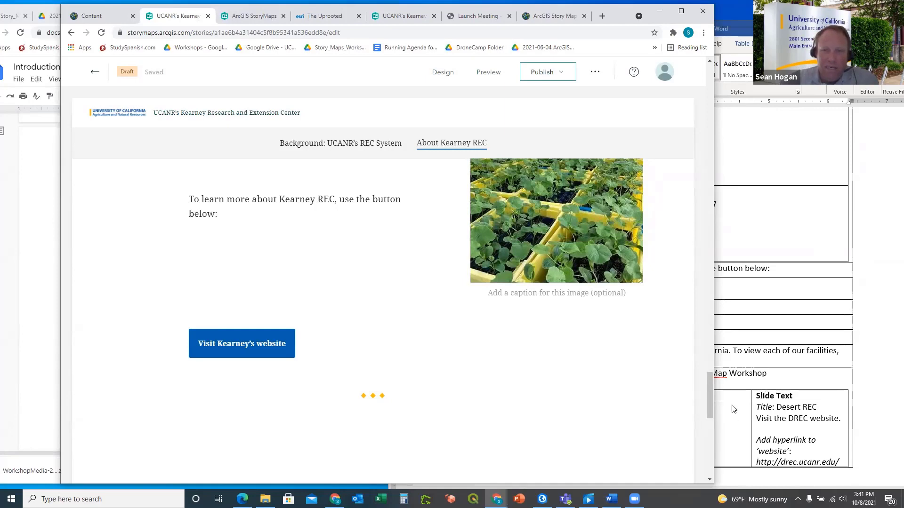
Copy the 'Extra Resources' heading text from the Word outline
{"action": "left_click", "coordinate": [743, 391]}
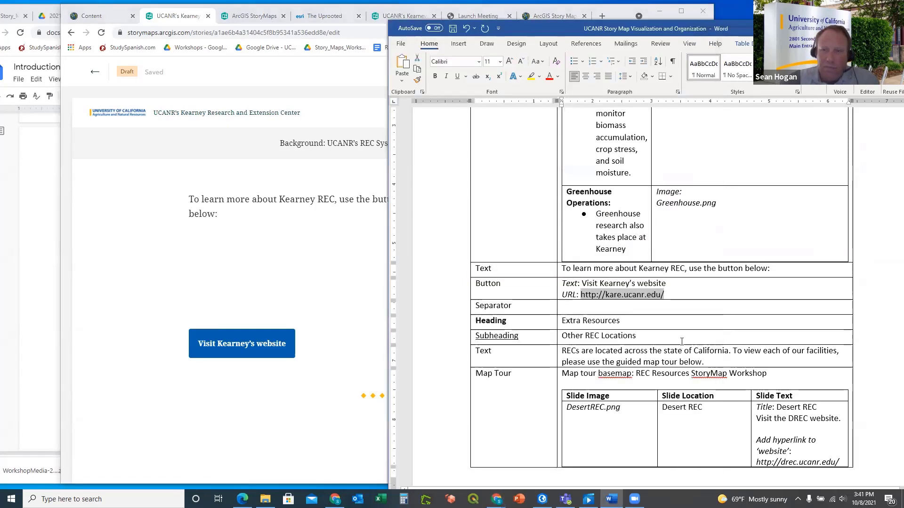
{"action": "scroll", "coordinate": [669, 327], "scroll_direction": "down", "scroll_amount": 1}
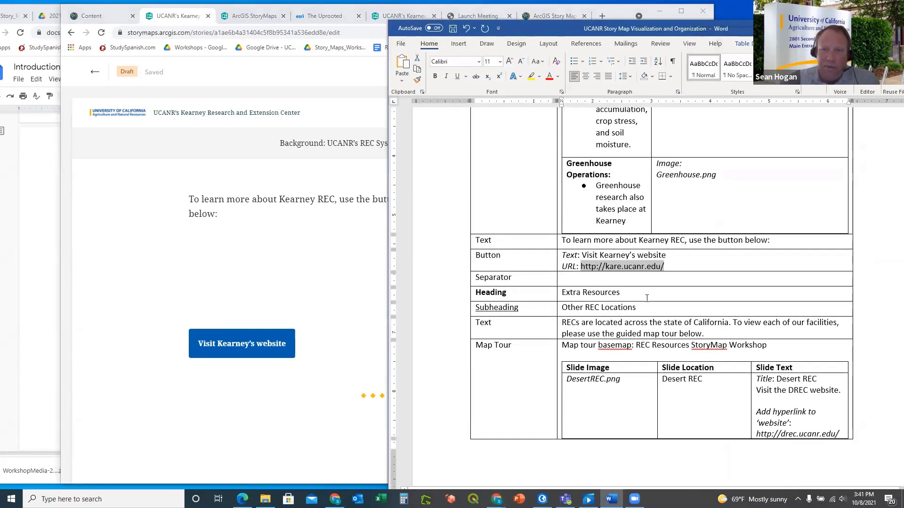
{"action": "scroll", "coordinate": [643, 293], "scroll_direction": "down", "scroll_amount": 1}
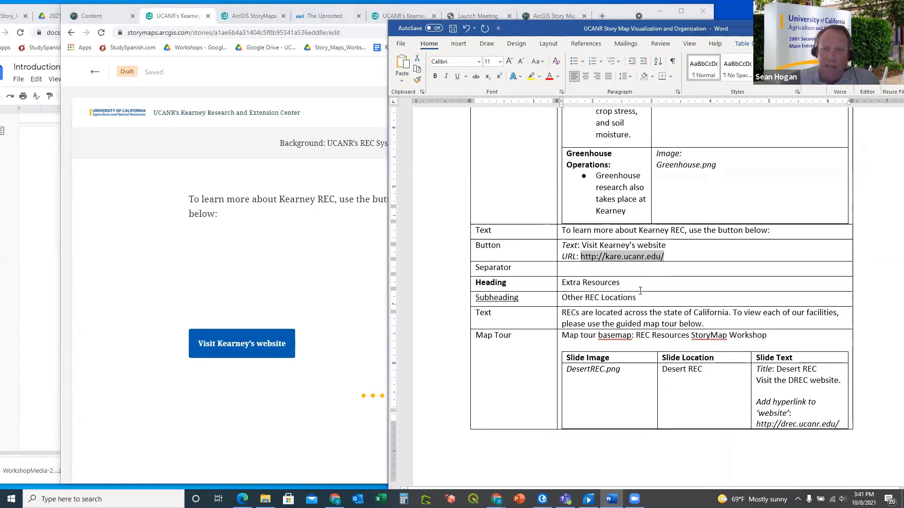
{"action": "left_click", "coordinate": [322, 424]}
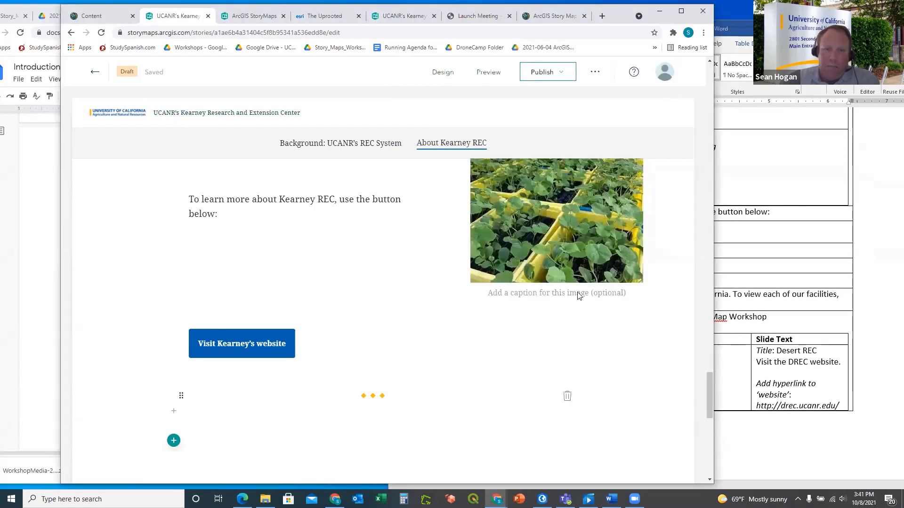
{"action": "left_click", "coordinate": [726, 241]}
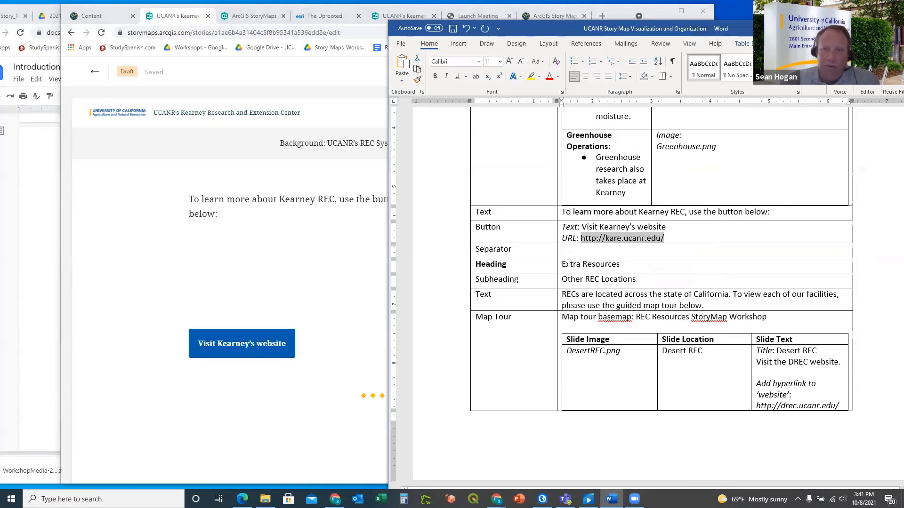
{"action": "mouse_move", "coordinate": [565, 264]}
{"action": "left_mouse_down"}
{"action": "mouse_move", "coordinate": [591, 264]}
{"action": "mouse_move", "coordinate": [559, 264]}
{"action": "left_mouse_up"}
{"action": "key", "text": "ctrl+c"}
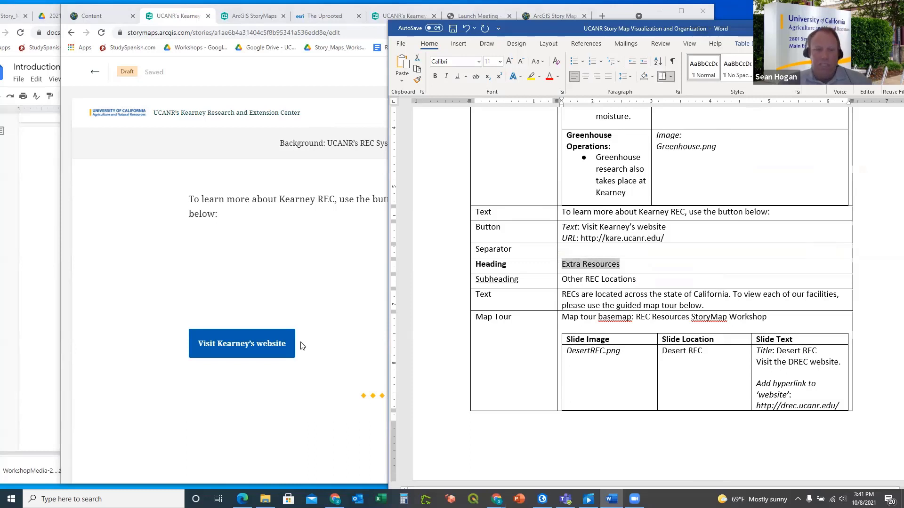
Paste 'Extra Resources' into a new text block below the separator and style it as a Heading
{"action": "left_click", "coordinate": [228, 426]}
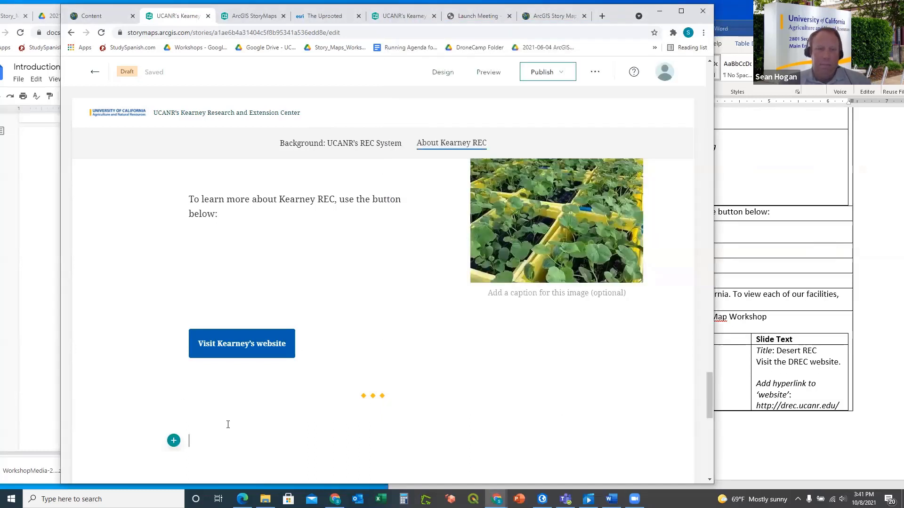
{"action": "left_click", "coordinate": [174, 441]}
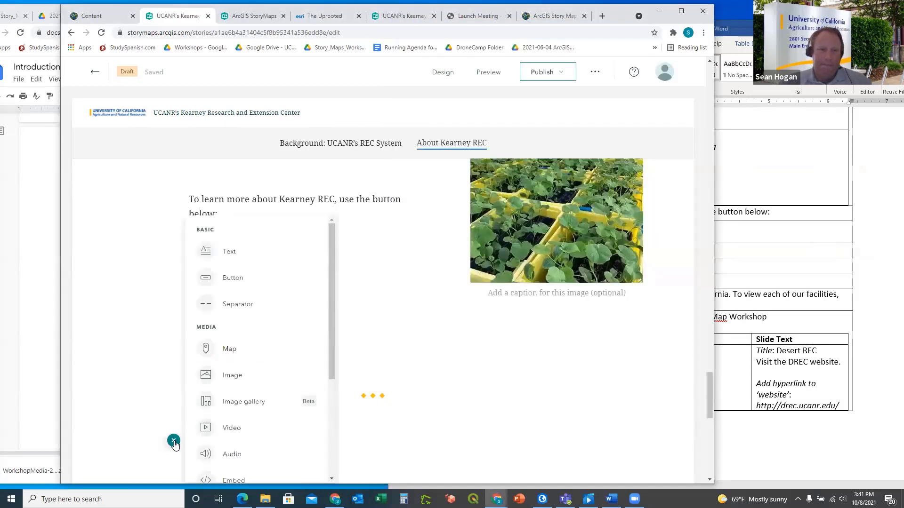
{"action": "left_click", "coordinate": [229, 254]}
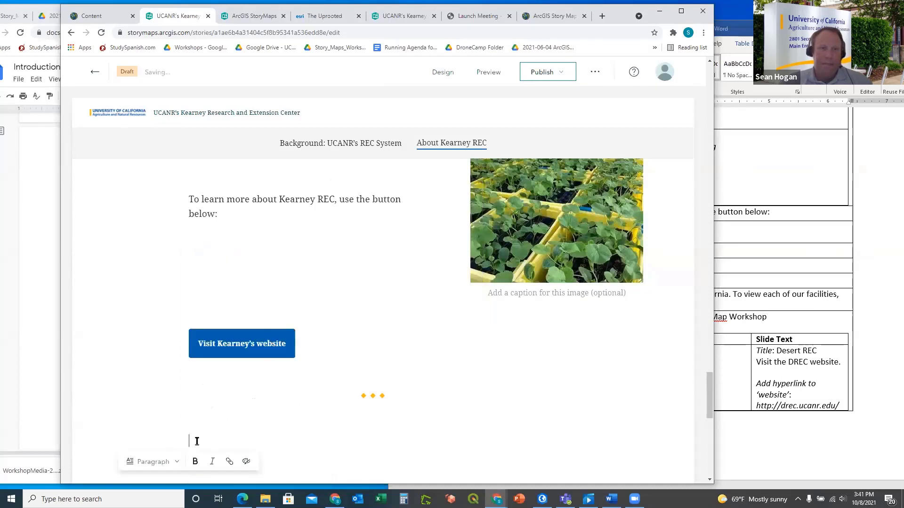
{"action": "key", "text": "ctrl+v"}
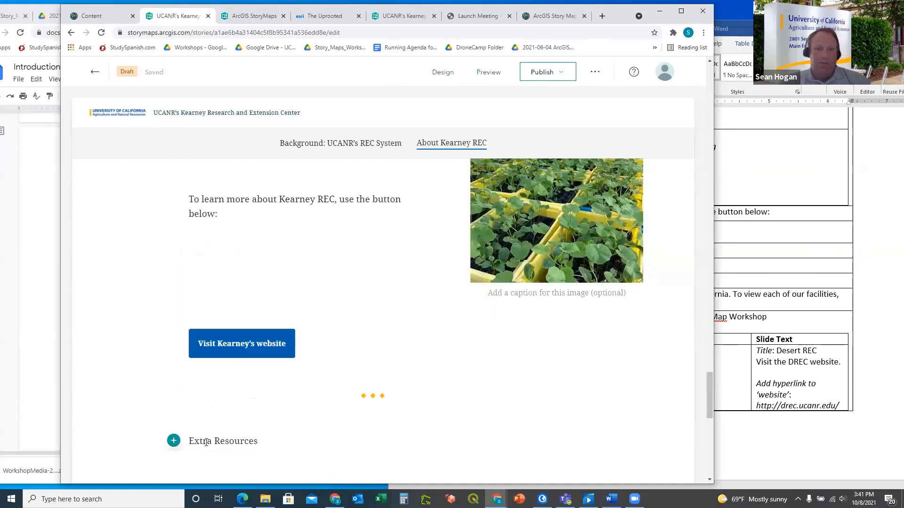
{"action": "left_click_drag", "start_coordinate": [259, 441], "coordinate": [188, 440]}
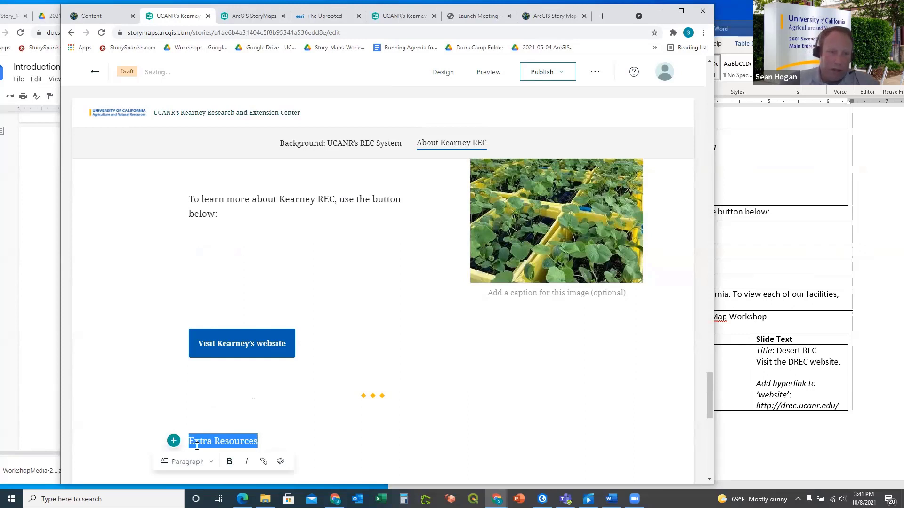
{"action": "scroll", "coordinate": [218, 400], "scroll_direction": "down", "scroll_amount": 4}
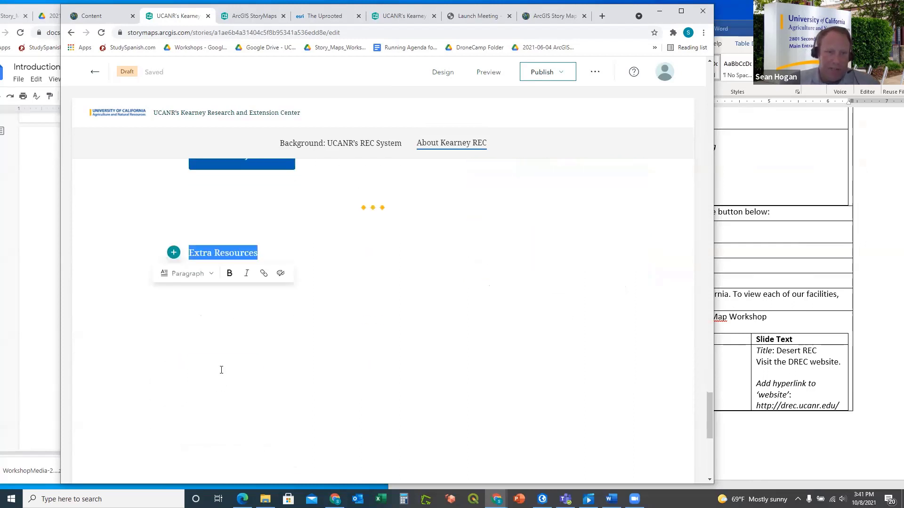
{"action": "left_click", "coordinate": [211, 273]}
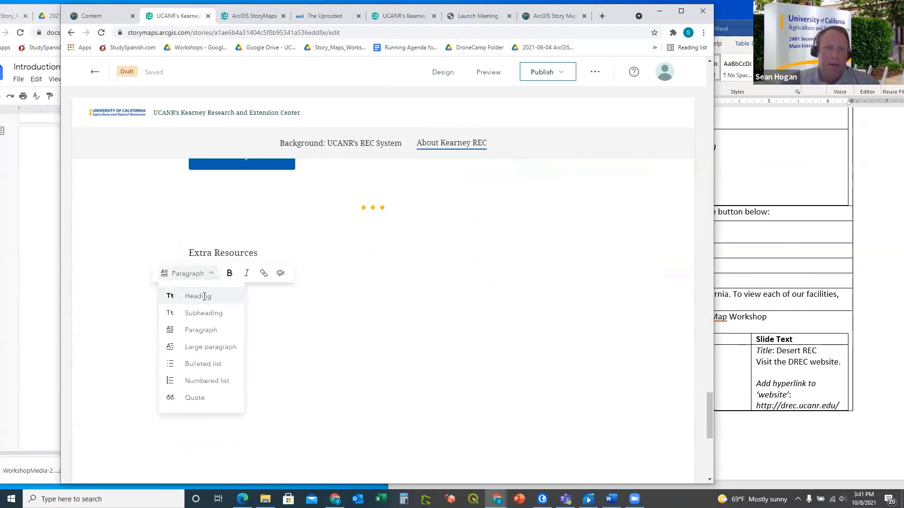
{"action": "left_click", "coordinate": [205, 298]}
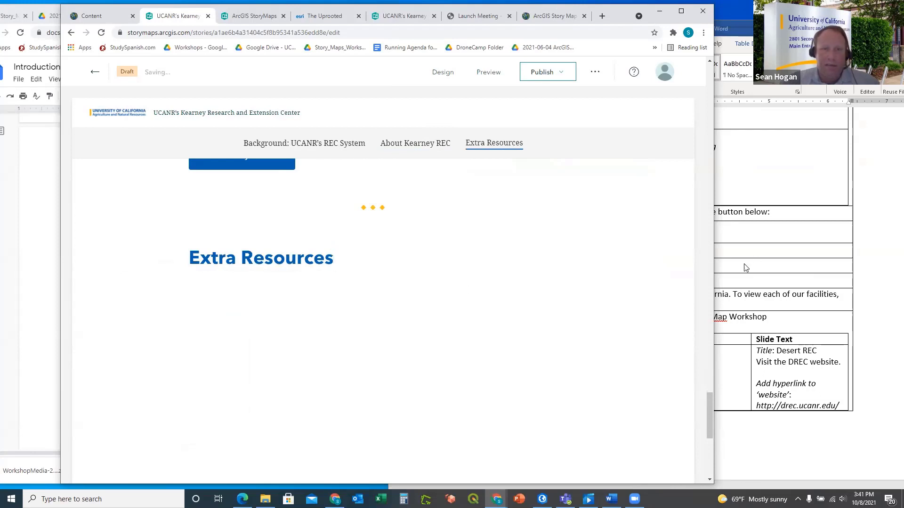
{"action": "left_click", "coordinate": [744, 266]}
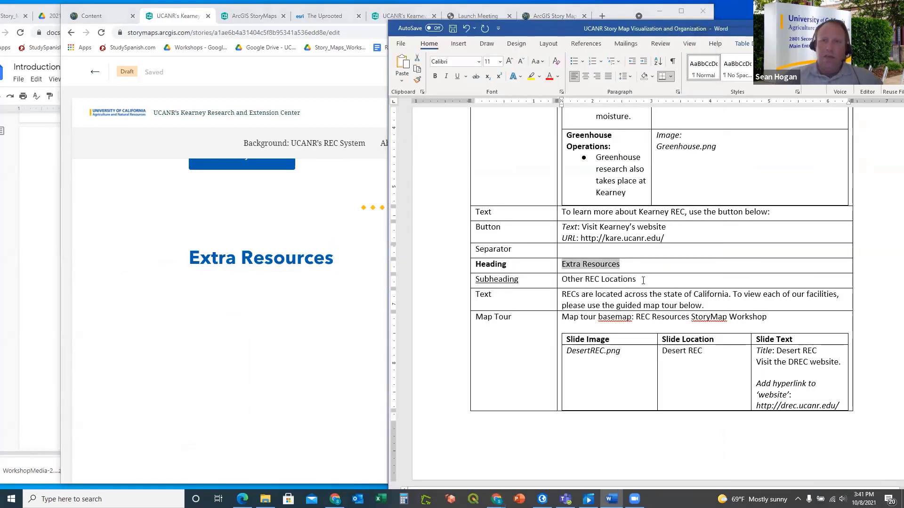
{"action": "left_click_drag", "start_coordinate": [640, 280], "coordinate": [563, 286]}
{"action": "key", "text": "ctrl+c"}
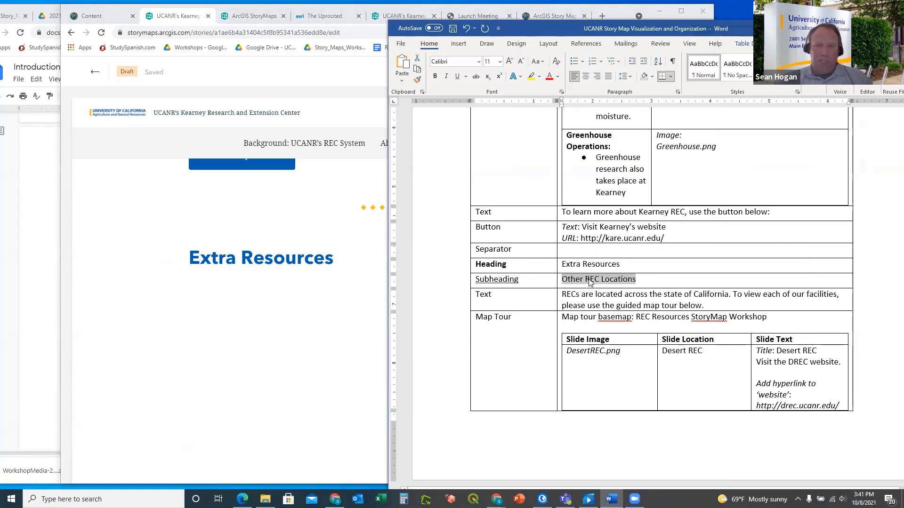
Paste 'Other REC Locations' under the Extra Resources heading and style it as a Subheading
{"action": "left_click", "coordinate": [287, 289]}
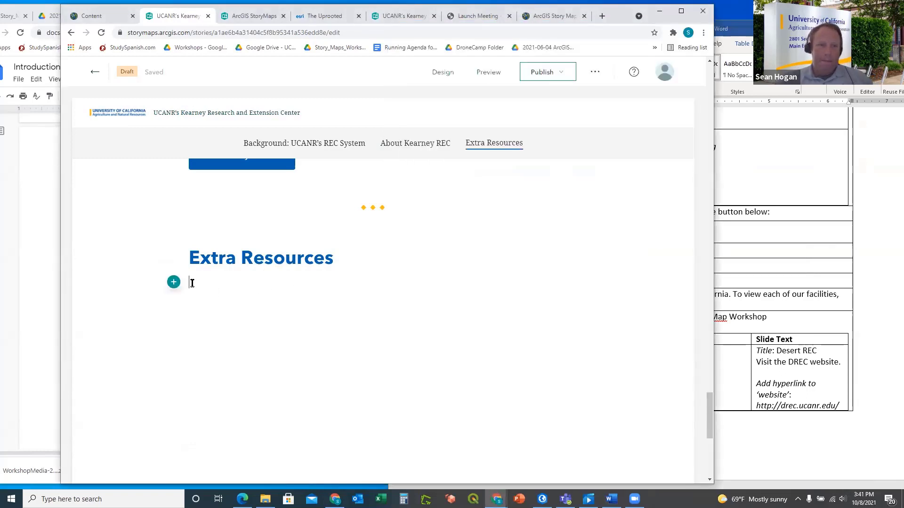
{"action": "key", "text": "ctrl+v"}
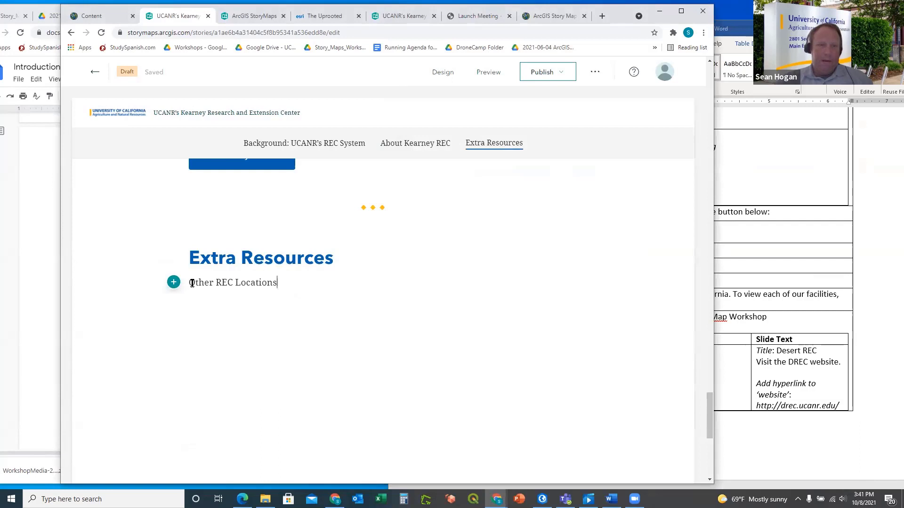
{"action": "left_click_drag", "start_coordinate": [277, 283], "coordinate": [193, 280]}
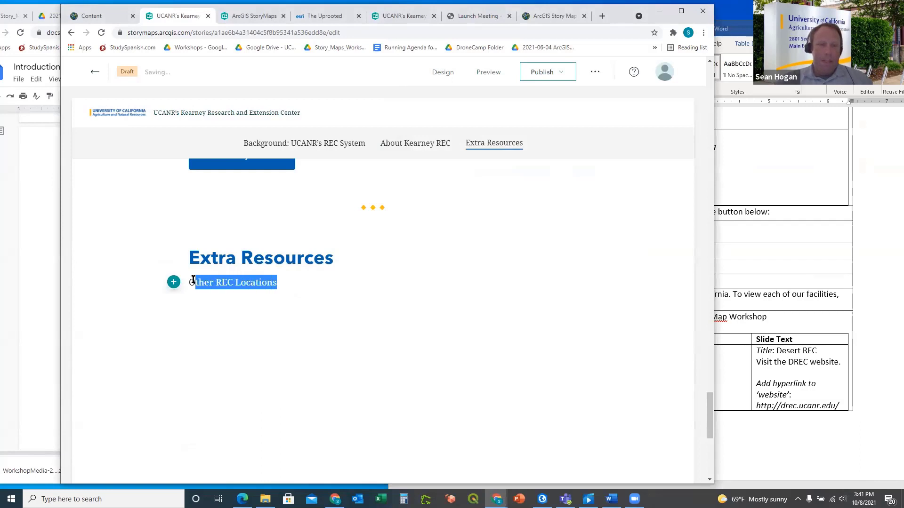
{"action": "left_click", "coordinate": [193, 280]}
{"action": "left_click_drag", "start_coordinate": [288, 281], "coordinate": [189, 277]}
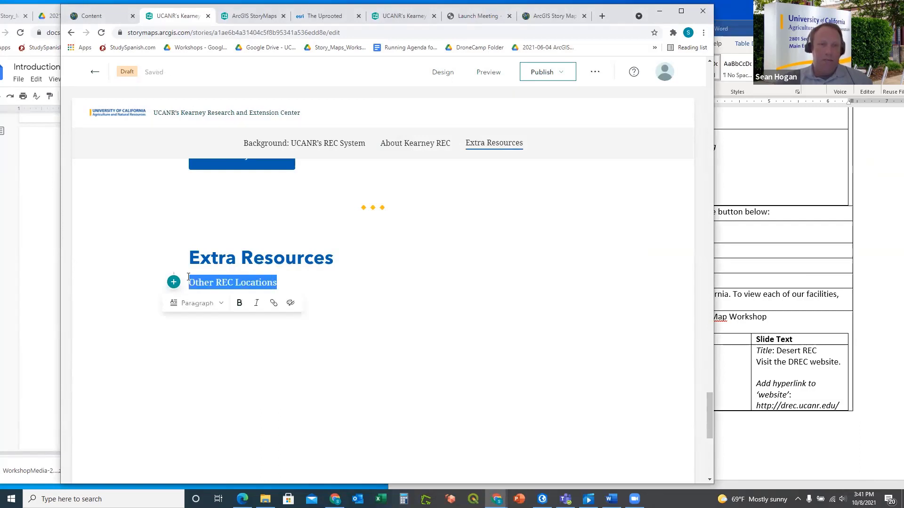
{"action": "left_click", "coordinate": [195, 303]}
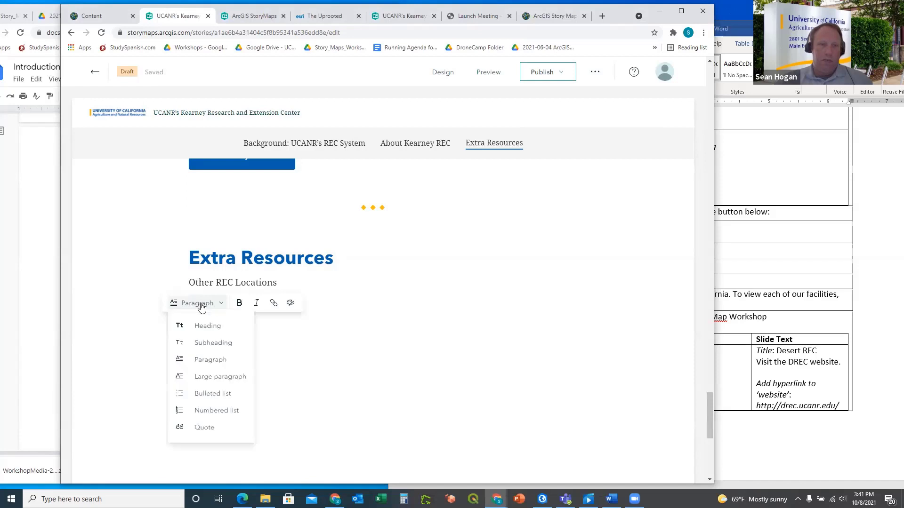
{"action": "left_click", "coordinate": [209, 339]}
{"action": "left_click", "coordinate": [360, 325]}
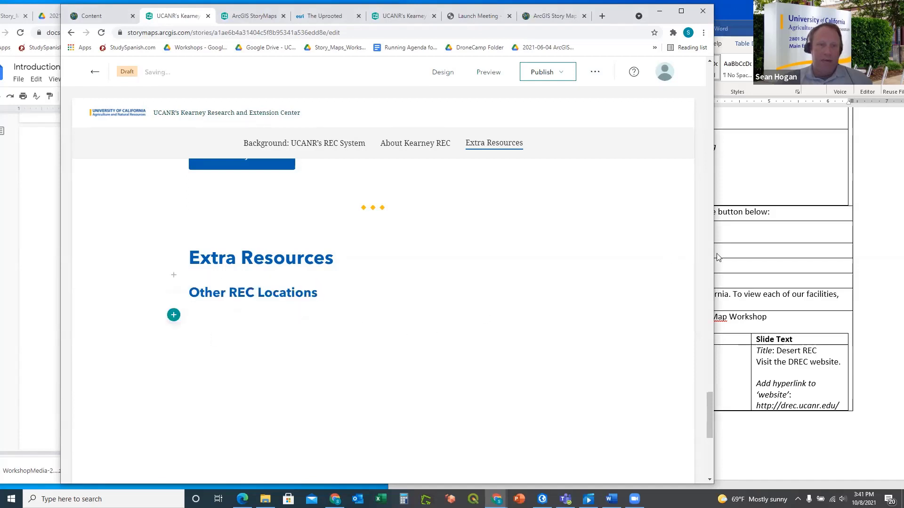
Copy the REC paragraph from the Word planning document
{"action": "left_click", "coordinate": [743, 239]}
{"action": "scroll", "coordinate": [598, 269], "scroll_direction": "down", "scroll_amount": 1}
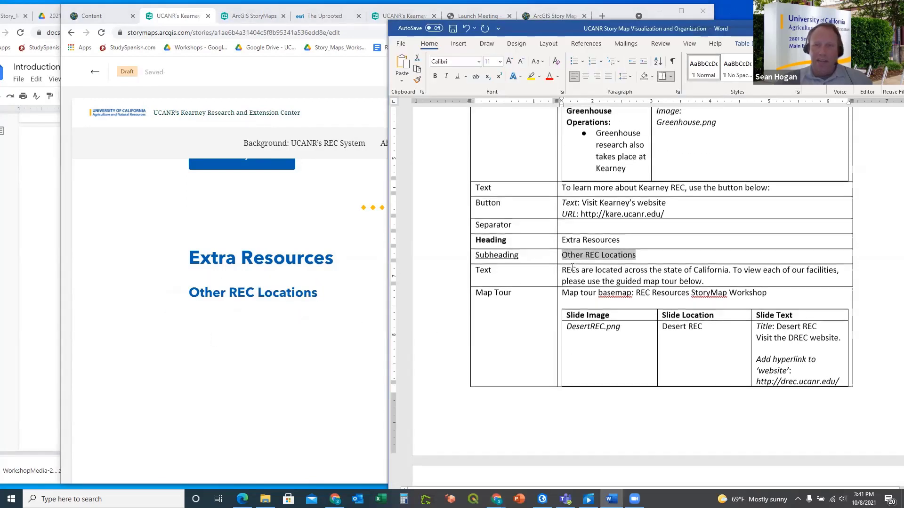
{"action": "left_click_drag", "start_coordinate": [716, 277], "coordinate": [570, 266]}
{"action": "key", "text": "ctrl+c"}
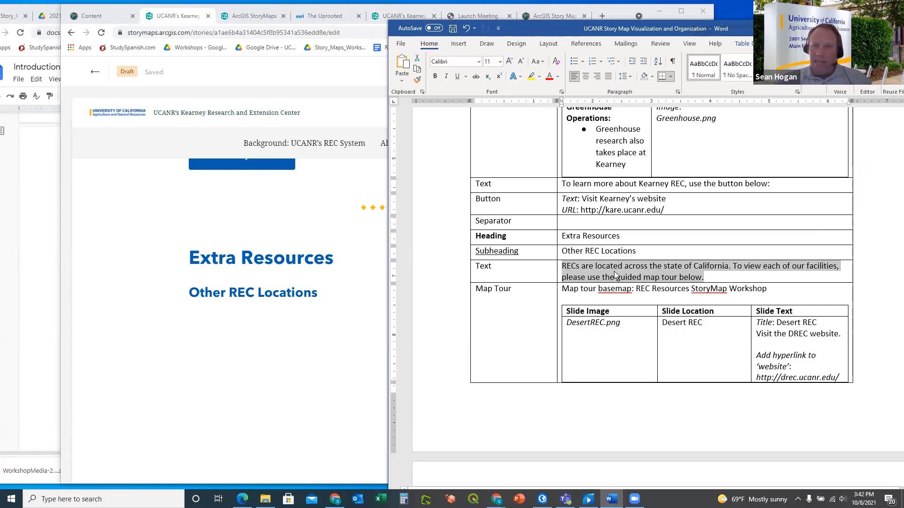
Paste the paragraph about RECs across California and the guided map tour under 'Other REC Locations'
{"action": "left_click", "coordinate": [235, 317]}
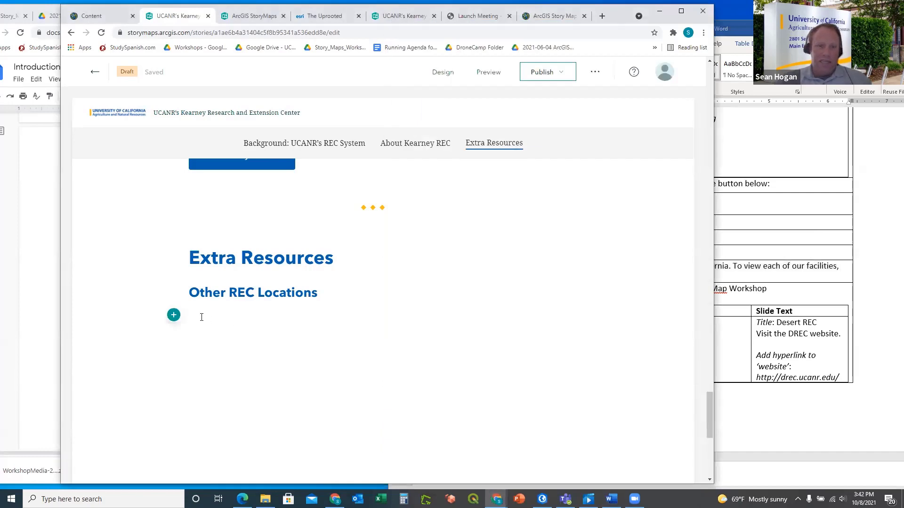
{"action": "key", "text": "ctrl+v"}
{"action": "key", "text": "alt+Tab"}
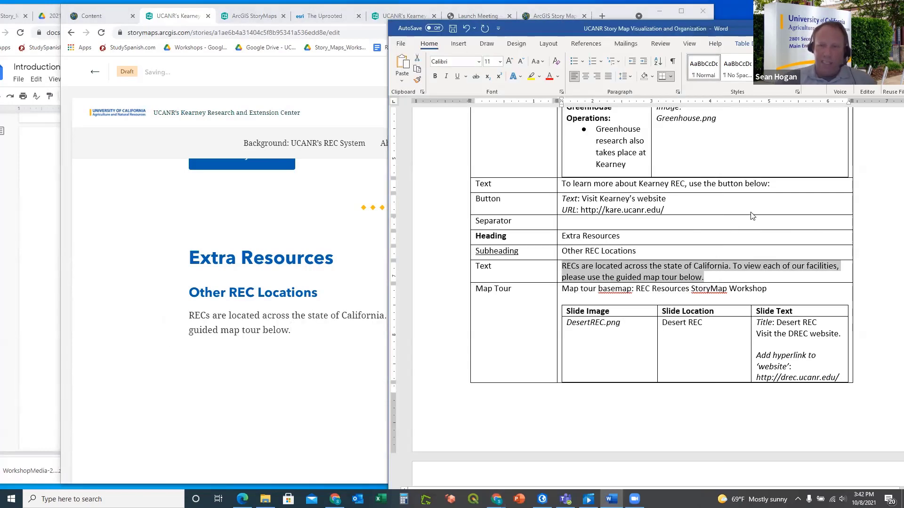
{"action": "scroll", "coordinate": [692, 217], "scroll_direction": "down", "scroll_amount": 1}
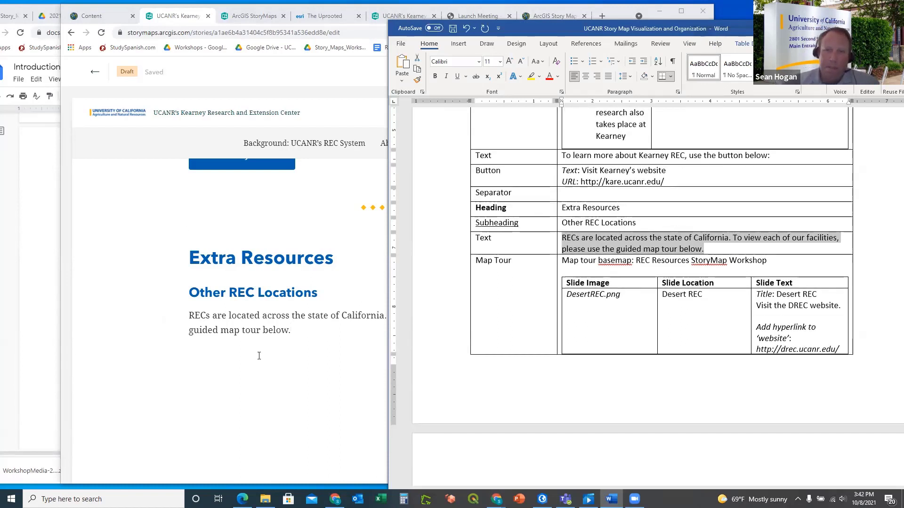
{"action": "left_click", "coordinate": [230, 380]}
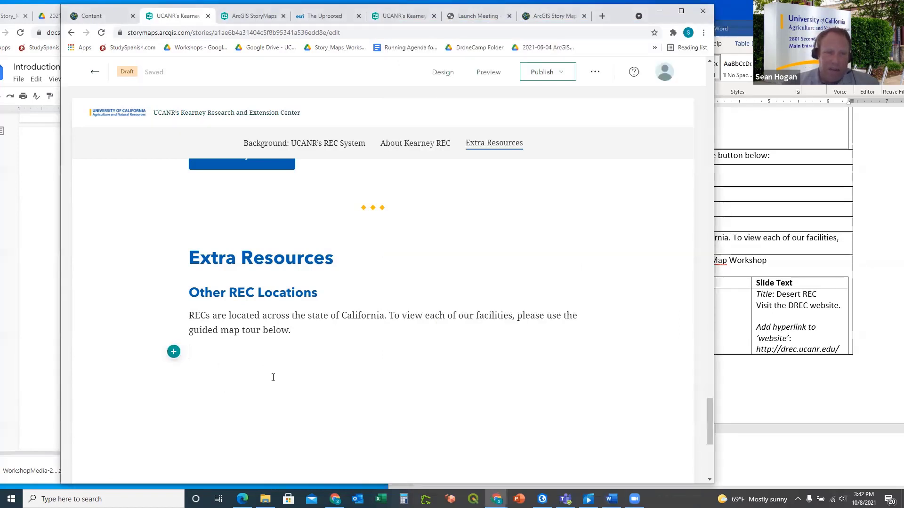
Insert a Map tour block below the REC paragraph, starting from scratch
{"action": "left_click", "coordinate": [174, 352]}
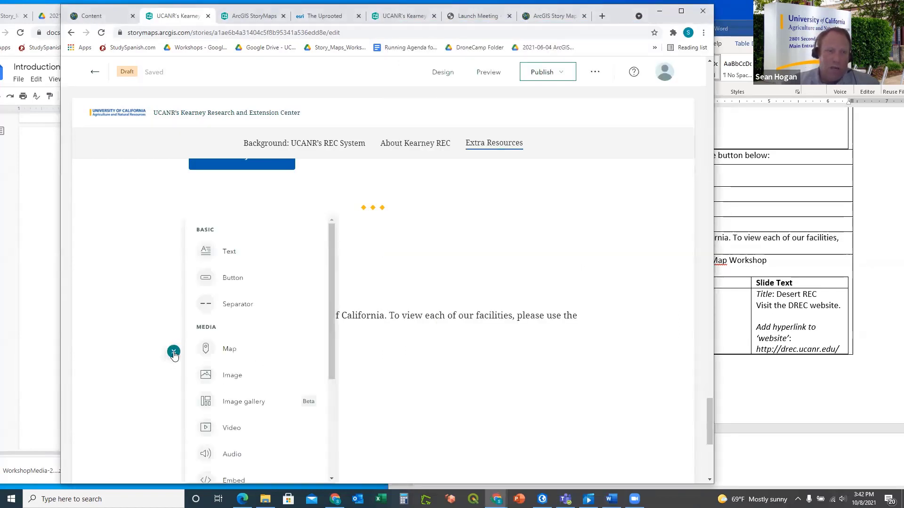
{"action": "scroll", "coordinate": [266, 306], "scroll_direction": "down", "scroll_amount": 3}
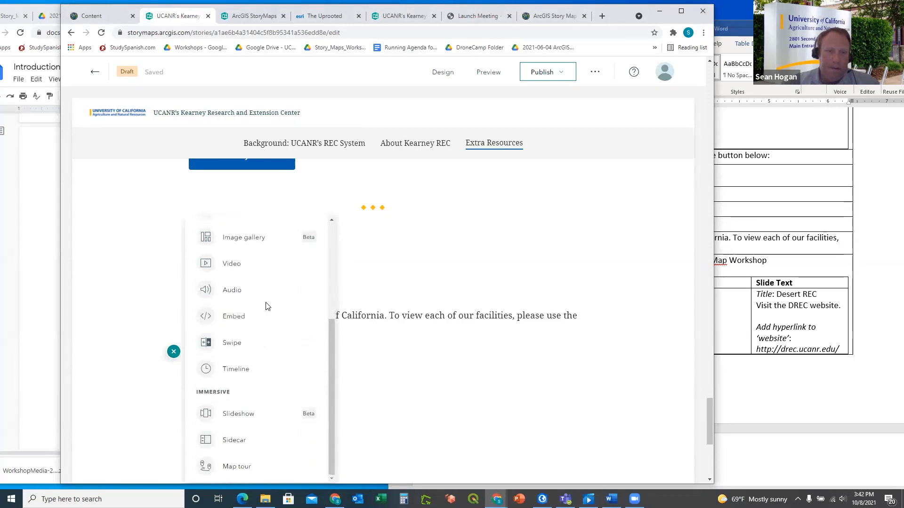
{"action": "left_click", "coordinate": [237, 467]}
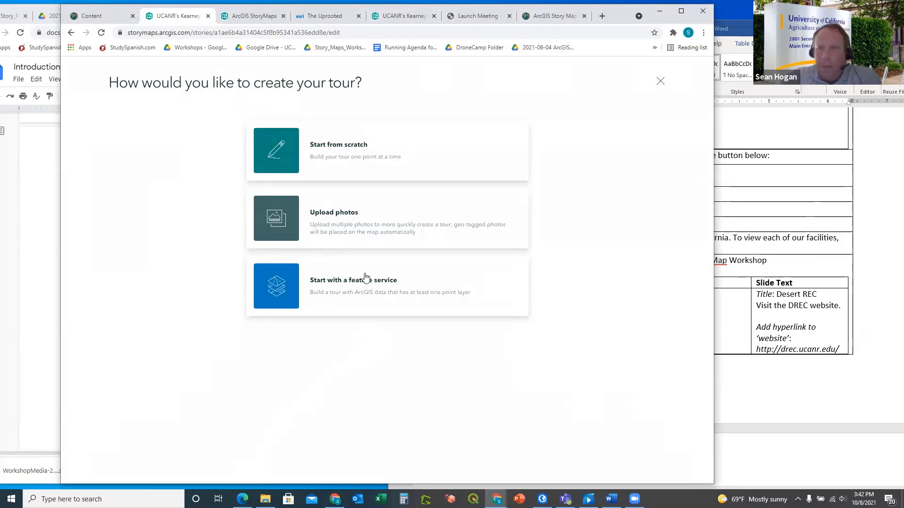
{"action": "left_click", "coordinate": [342, 151]}
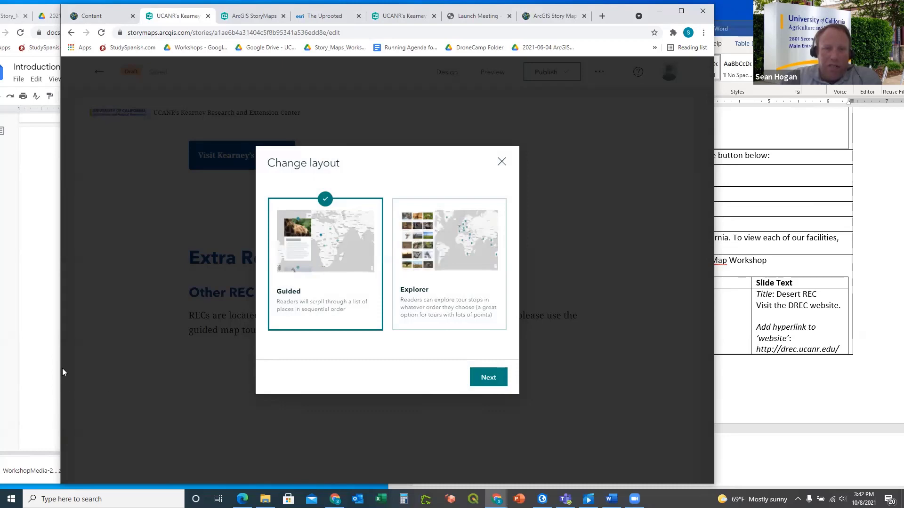
{"action": "left_click", "coordinate": [34, 354]}
Scroll the Google Docs guide through section 8.0 Additional Media down to step 8.8
{"action": "scroll", "coordinate": [137, 327], "scroll_direction": "down", "scroll_amount": 10}
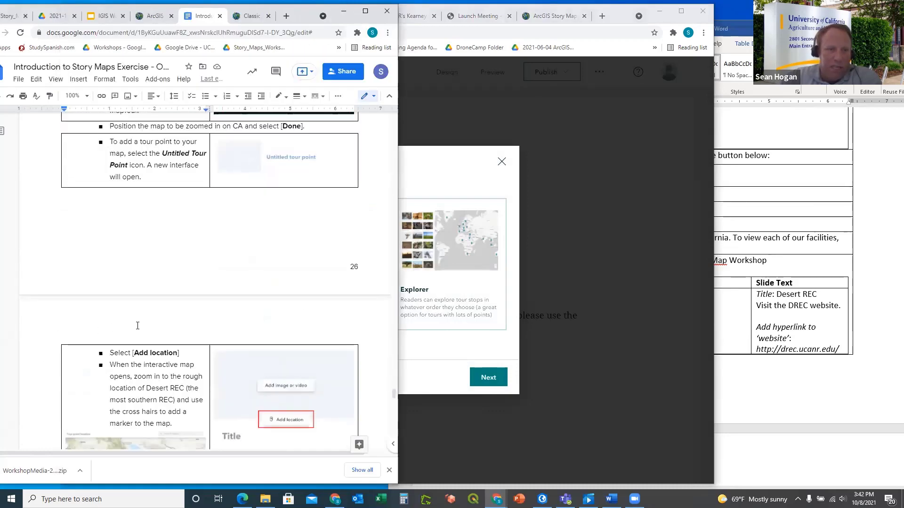
{"action": "scroll", "coordinate": [137, 326], "scroll_direction": "down", "scroll_amount": 7}
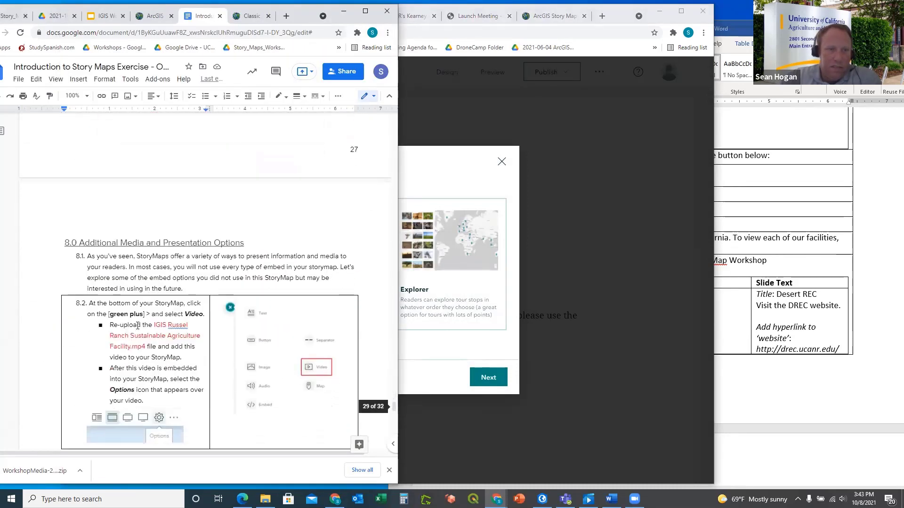
{"action": "scroll", "coordinate": [138, 326], "scroll_direction": "down", "scroll_amount": 2}
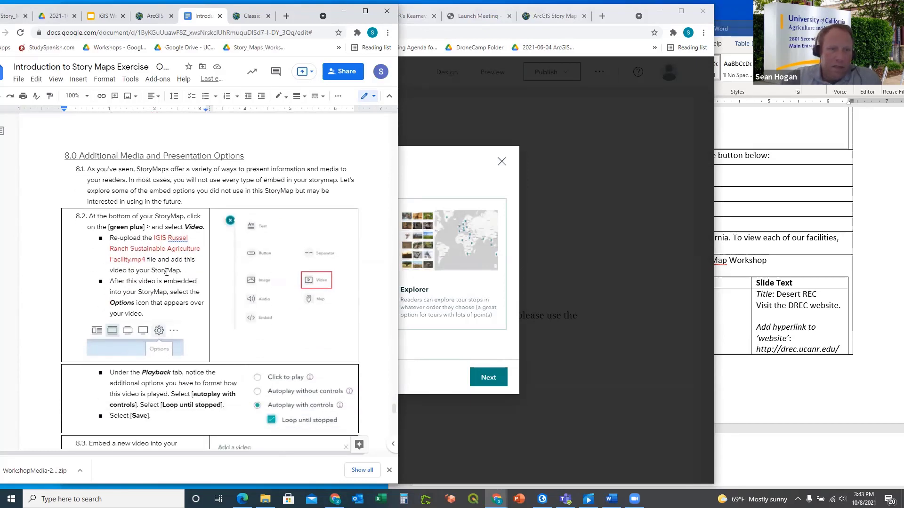
{"action": "scroll", "coordinate": [167, 271], "scroll_direction": "down", "scroll_amount": 10}
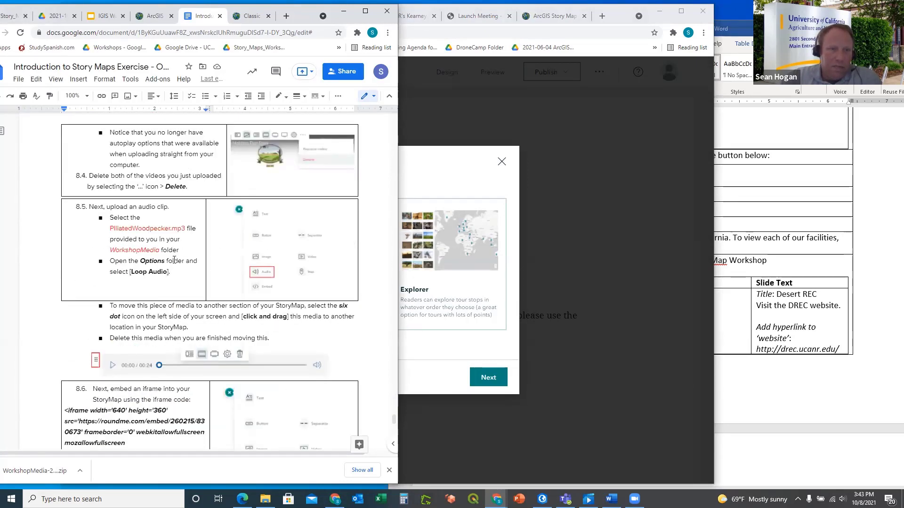
{"action": "scroll", "coordinate": [175, 260], "scroll_direction": "down", "scroll_amount": 6}
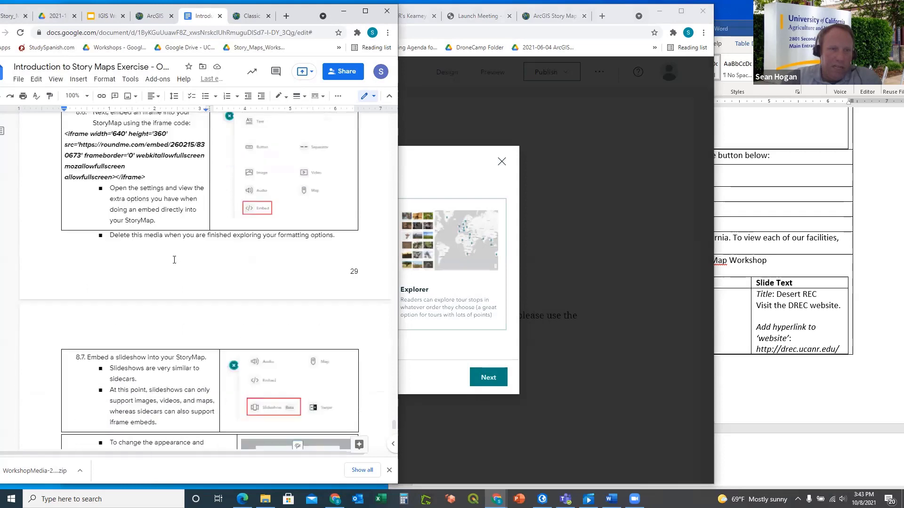
{"action": "scroll", "coordinate": [174, 260], "scroll_direction": "down", "scroll_amount": 6}
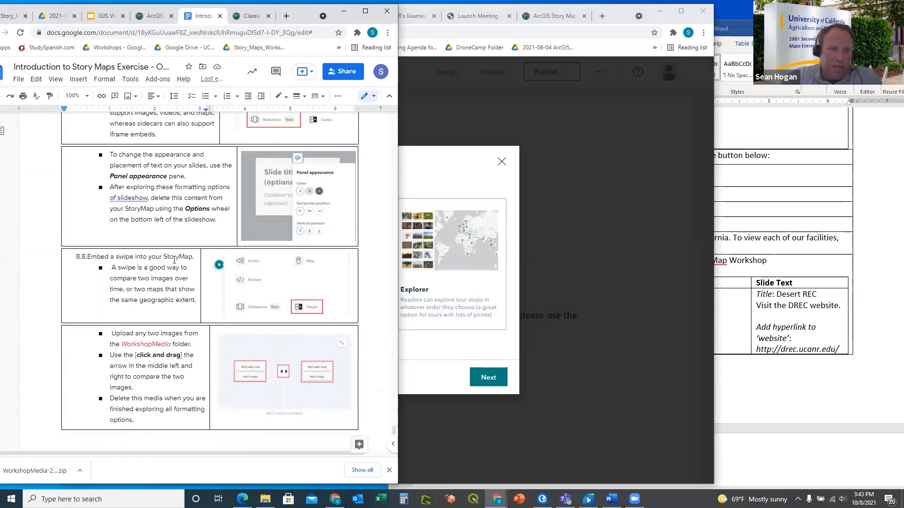
{"action": "scroll", "coordinate": [174, 260], "scroll_direction": "down", "scroll_amount": 1}
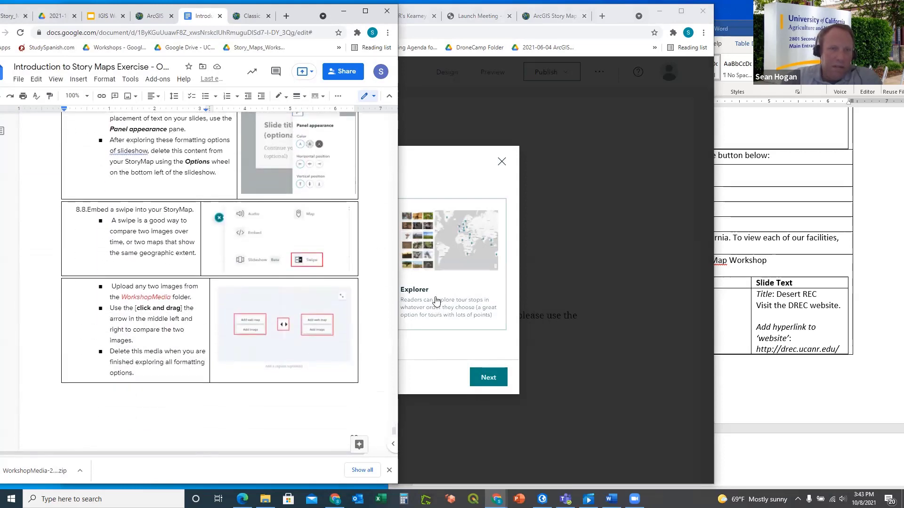
Choose the Explorer layout with List view for the map tour and create it
{"action": "left_click", "coordinate": [441, 183]}
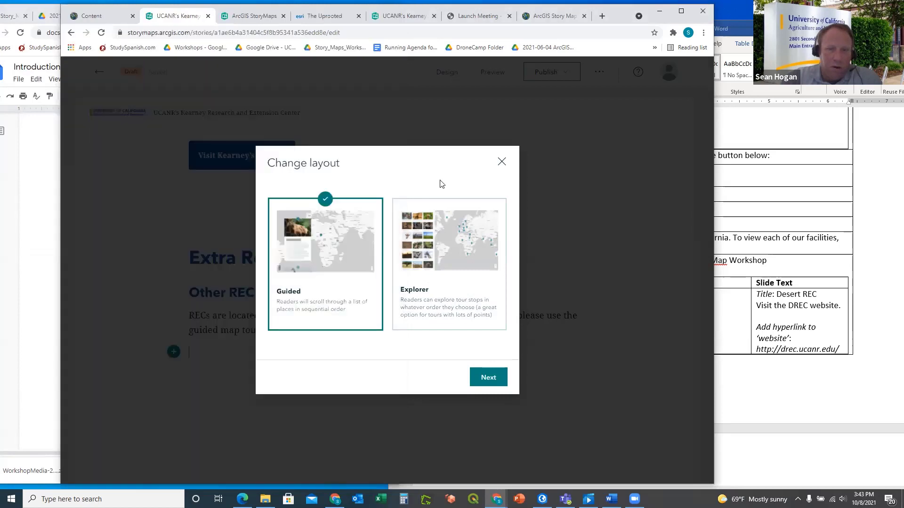
{"action": "left_click", "coordinate": [431, 268]}
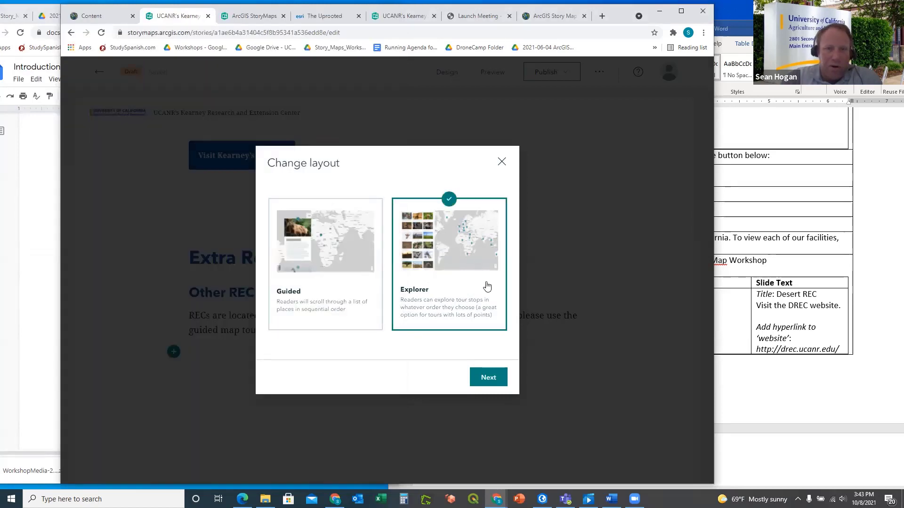
{"action": "left_click", "coordinate": [490, 381]}
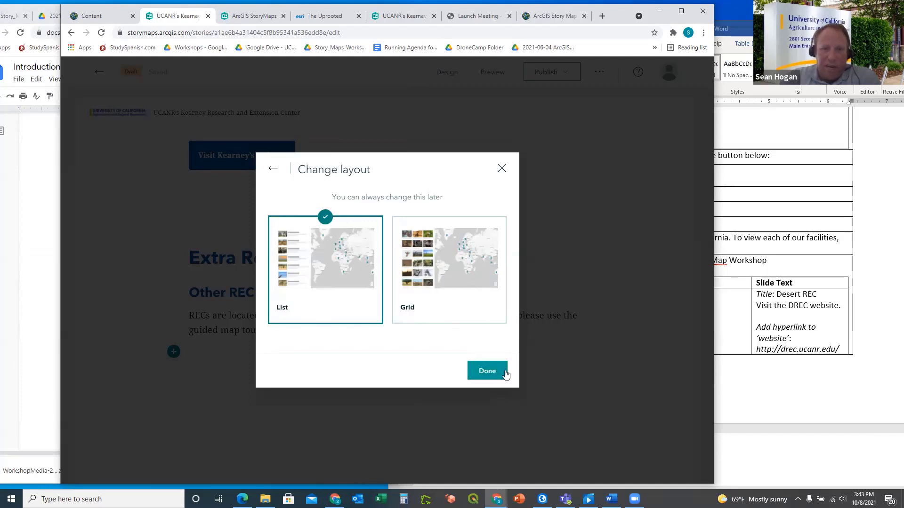
{"action": "left_click", "coordinate": [487, 371]}
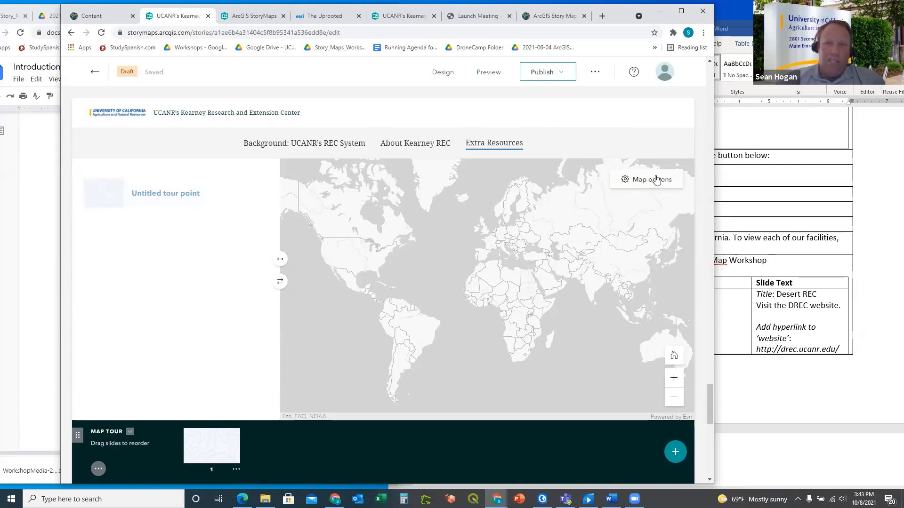
In the map tour's map options, pick the UCANR_StoryMap_Workshop4 web map from My Maps as basemap
{"action": "left_click", "coordinate": [655, 180]}
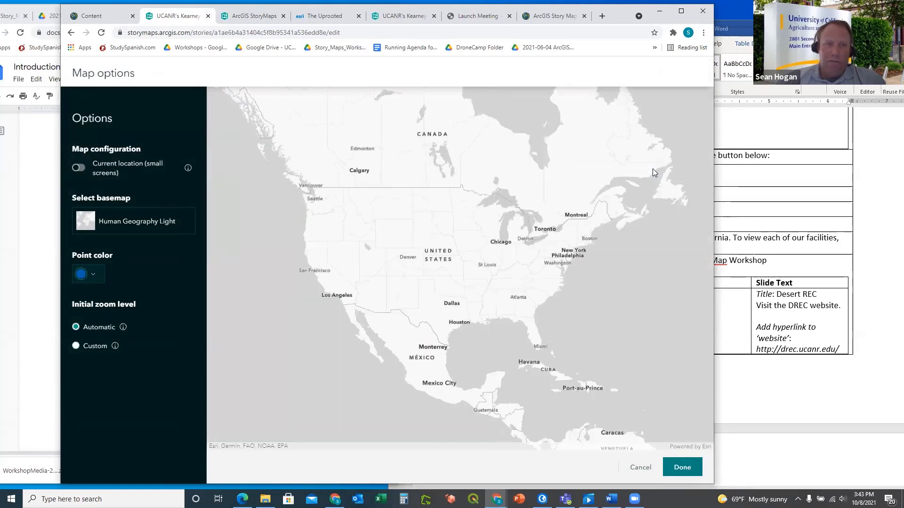
{"action": "left_click", "coordinate": [134, 225]}
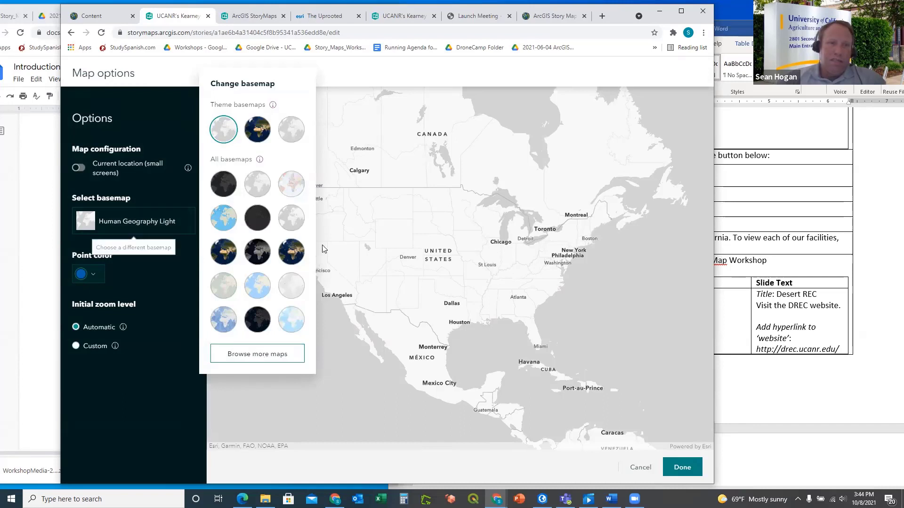
{"action": "left_click", "coordinate": [255, 356]}
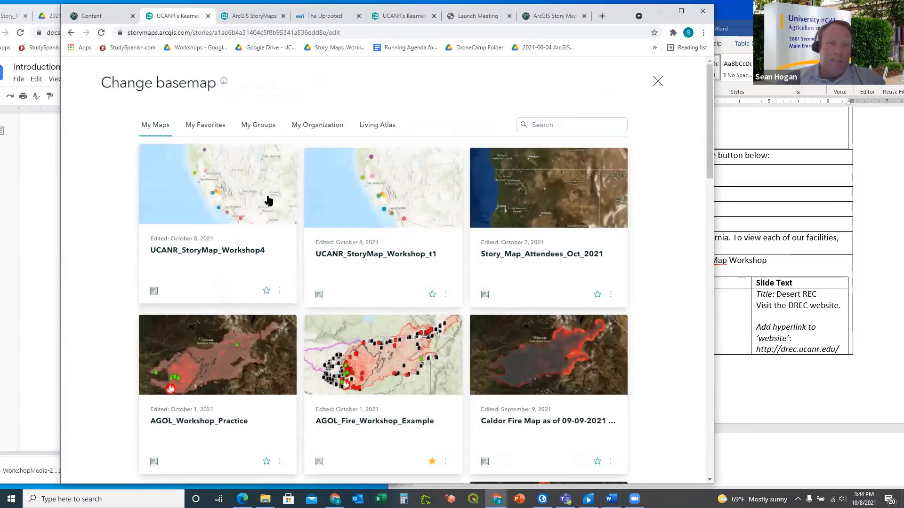
{"action": "left_click", "coordinate": [218, 189]}
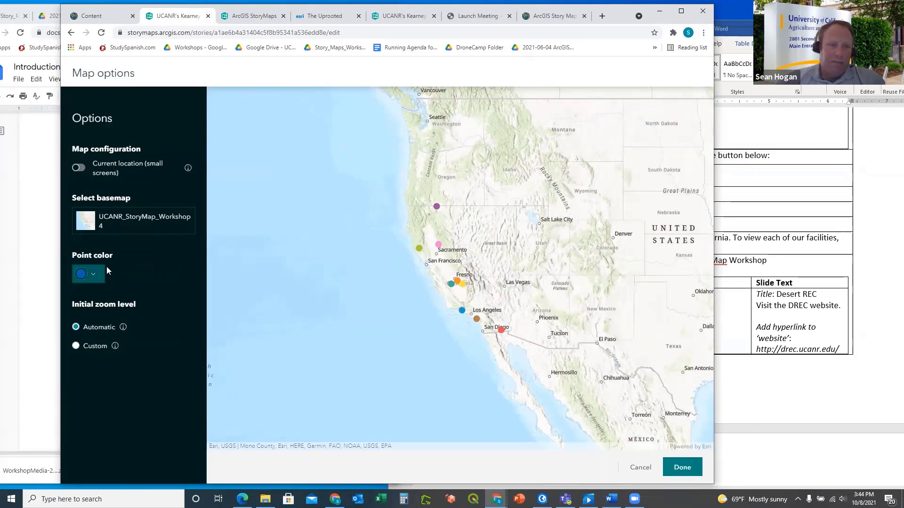
Keep the map tour's default point colour and finish the map options
{"action": "left_click", "coordinate": [96, 275]}
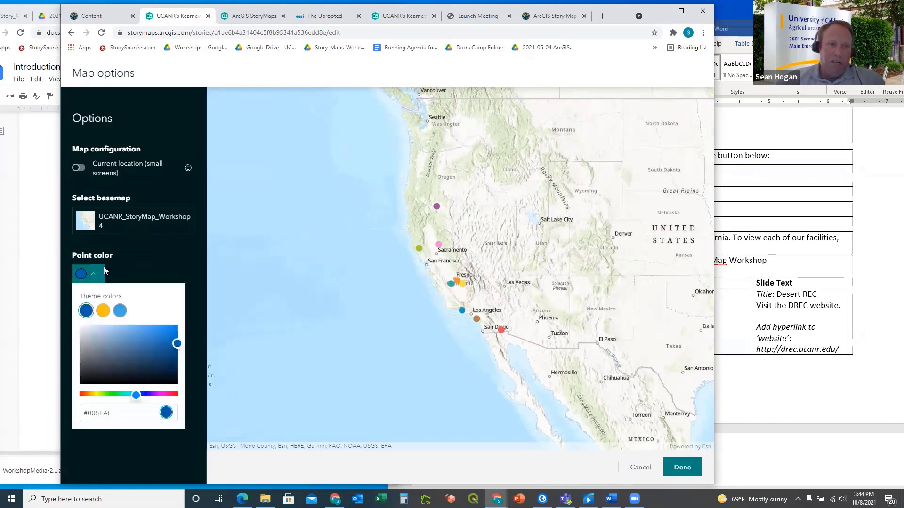
{"action": "left_click", "coordinate": [135, 266]}
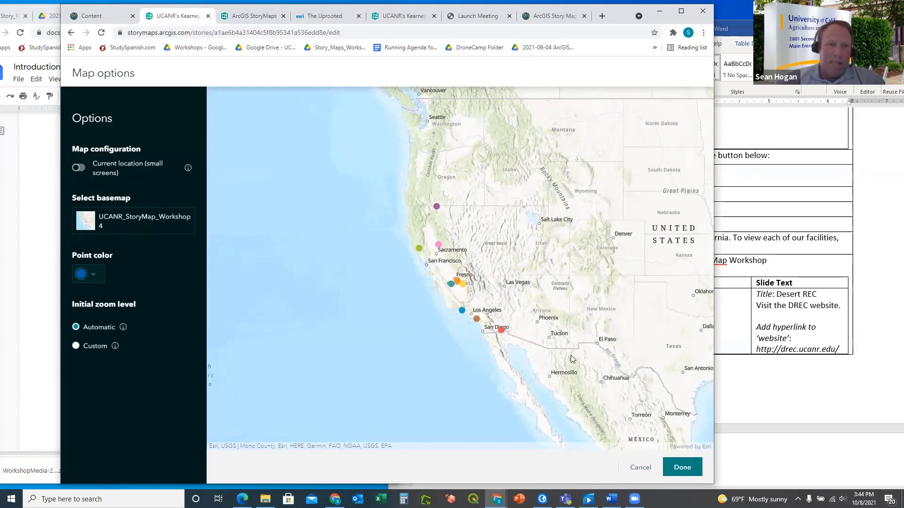
{"action": "left_click", "coordinate": [682, 468]}
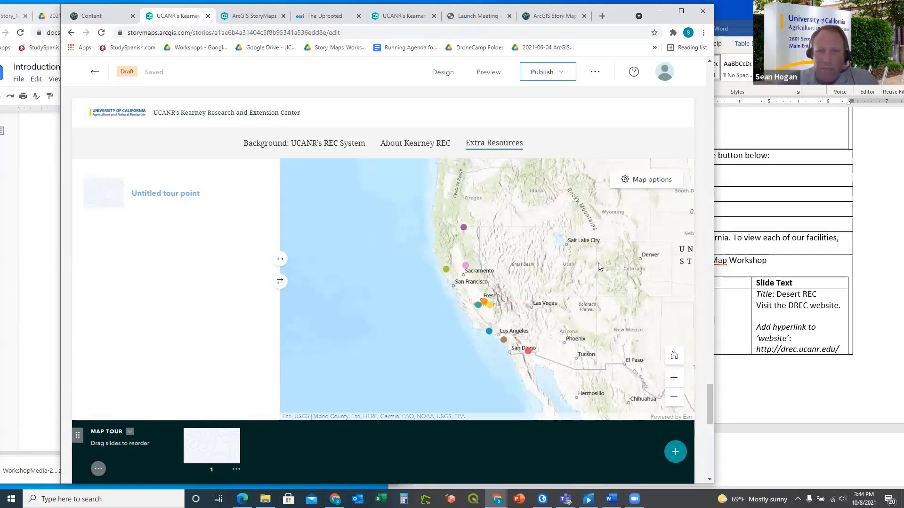
Open the 'Untitled tour point' slide and start adding an image to it
{"action": "left_click", "coordinate": [145, 194]}
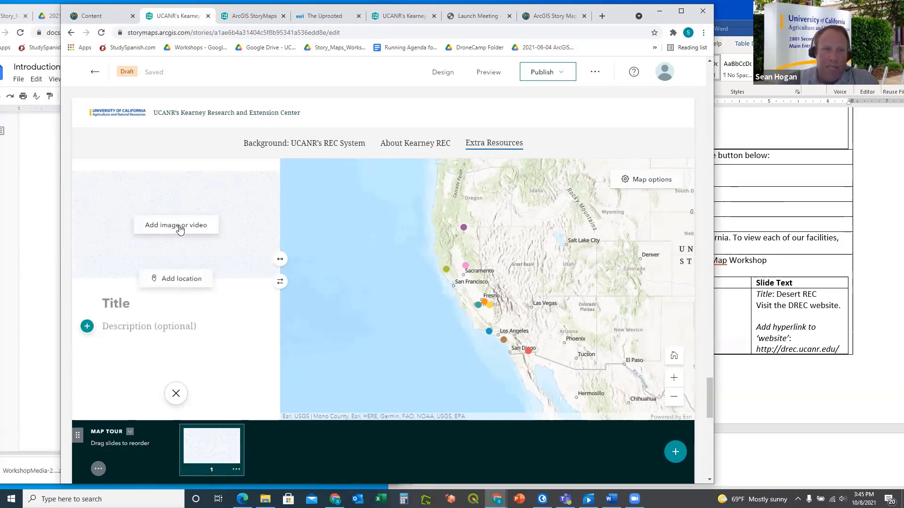
{"action": "left_click", "coordinate": [179, 227]}
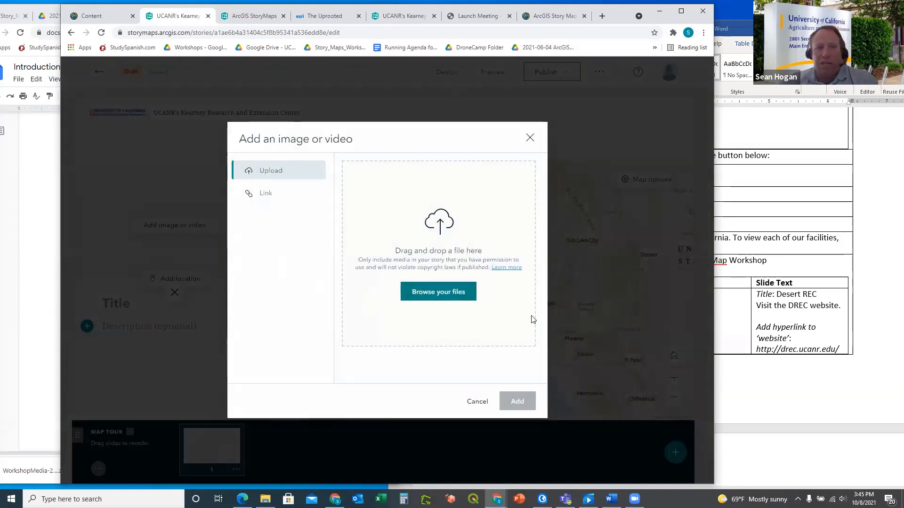
Upload DesertREC.png from the workshop media folder as the first slide's image
{"action": "left_click", "coordinate": [752, 410]}
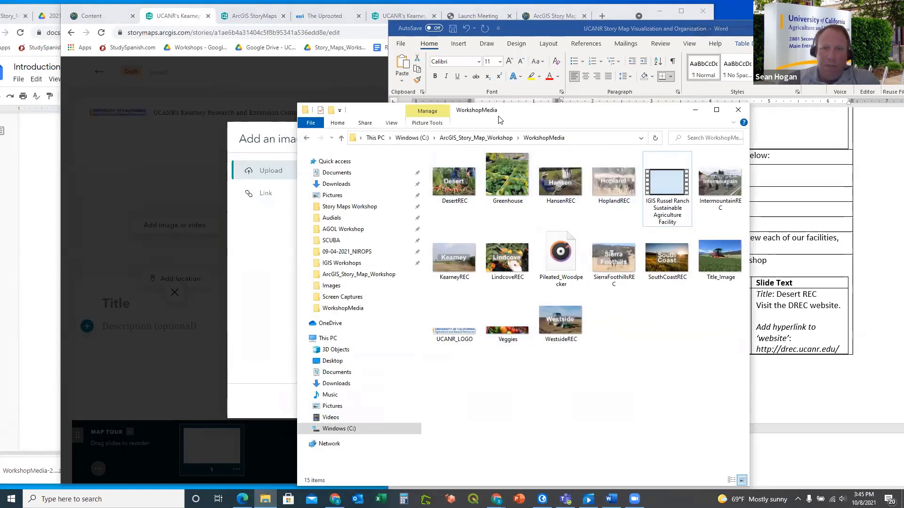
{"action": "left_click_drag", "start_coordinate": [520, 114], "coordinate": [631, 104]}
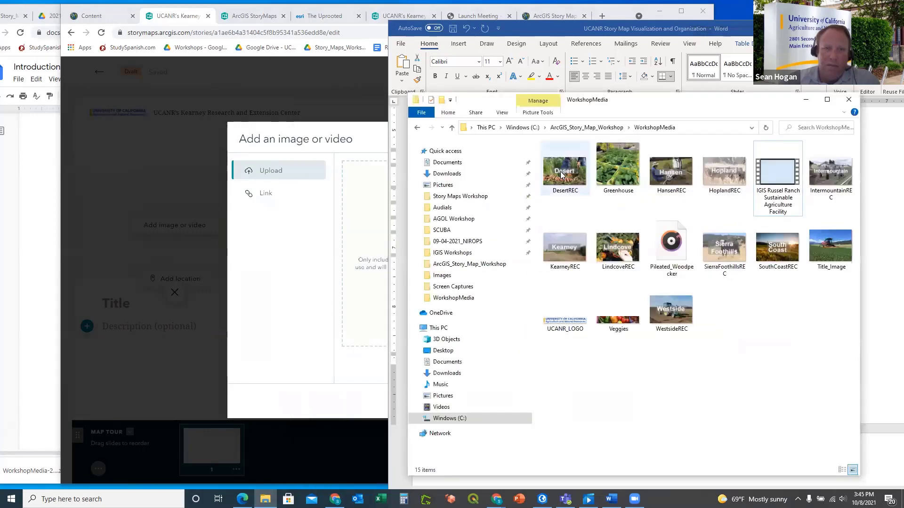
{"action": "left_click", "coordinate": [563, 173]}
{"action": "left_click_drag", "start_coordinate": [414, 216], "coordinate": [360, 226]}
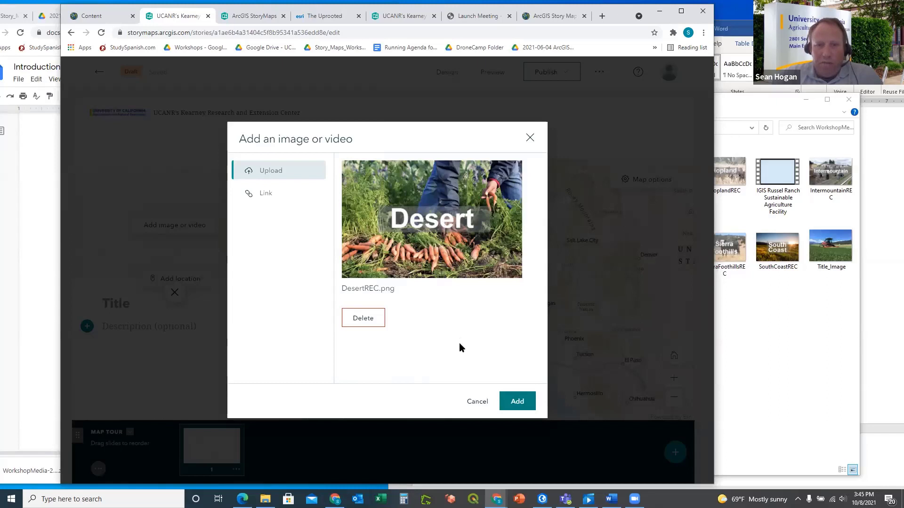
{"action": "left_click", "coordinate": [517, 401]}
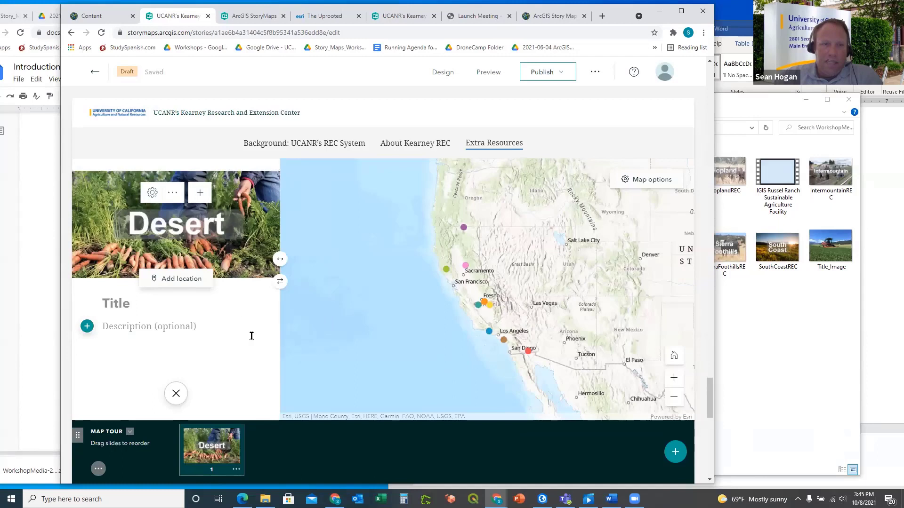
Place the Desert tour point near El Centro in the Imperial Valley at the current zoom
{"action": "left_click", "coordinate": [186, 279]}
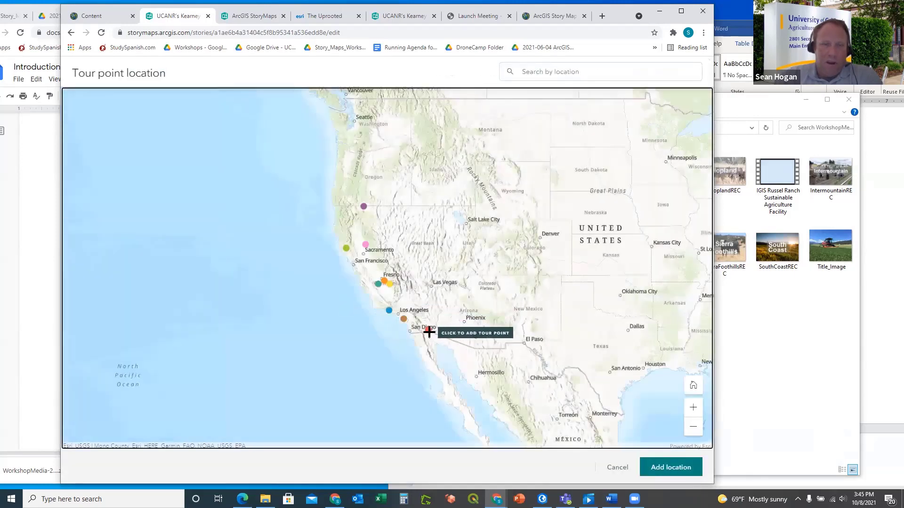
{"action": "scroll", "coordinate": [431, 332], "scroll_direction": "up", "scroll_amount": 3}
{"action": "scroll", "coordinate": [420, 322], "scroll_direction": "up", "scroll_amount": 4}
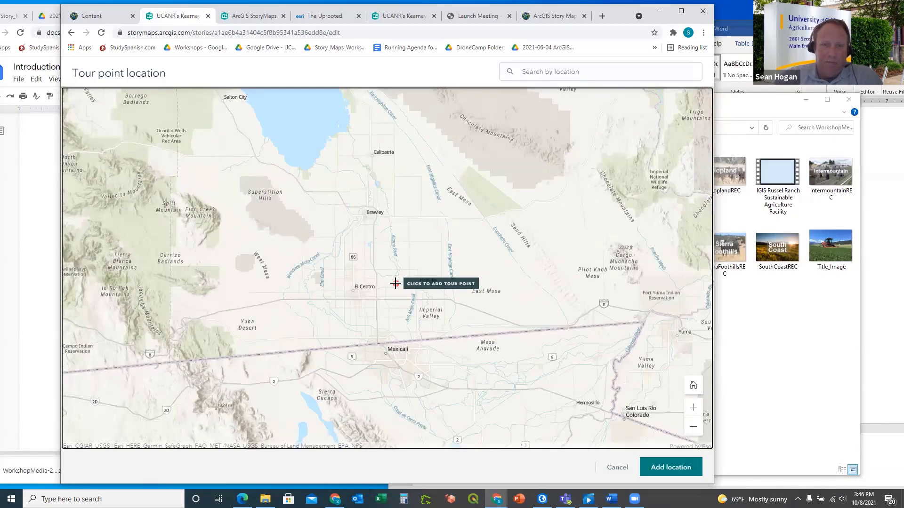
{"action": "left_click", "coordinate": [395, 283]}
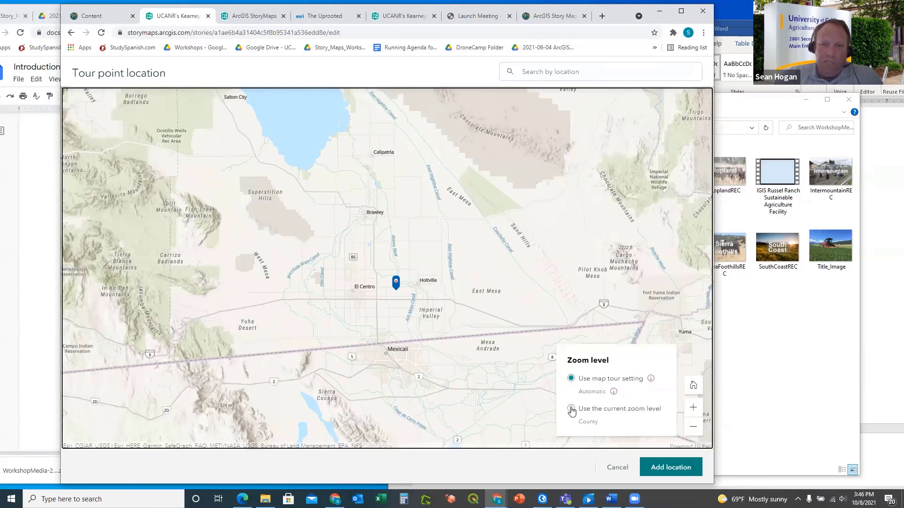
{"action": "left_click", "coordinate": [572, 409]}
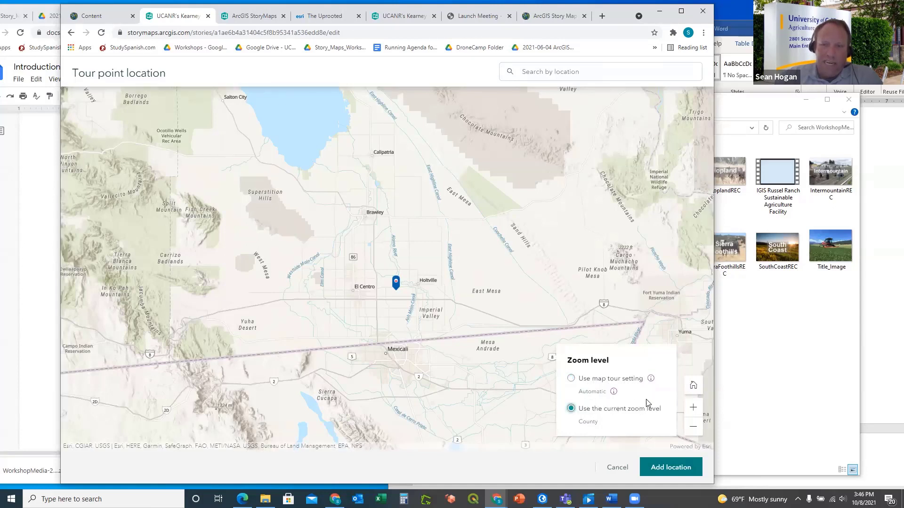
{"action": "left_click", "coordinate": [677, 468]}
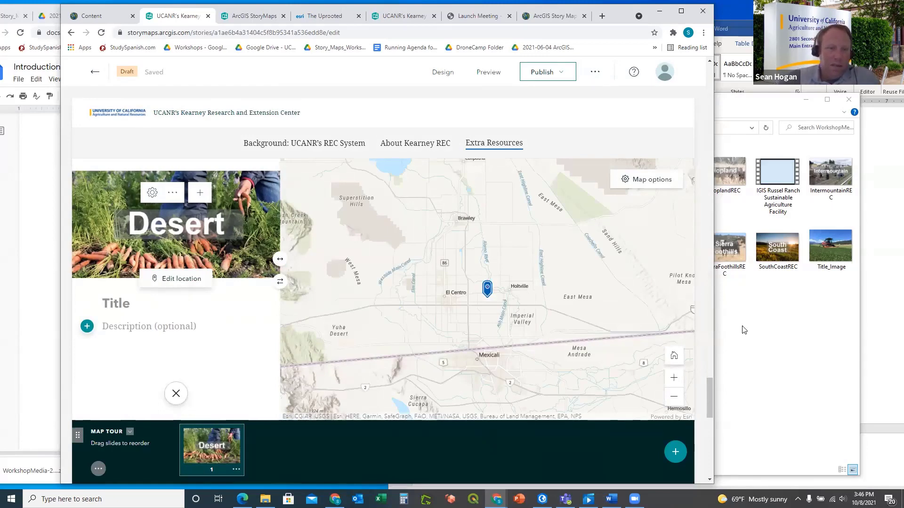
{"action": "left_click", "coordinate": [890, 410]}
Copy 'Desert REC' from the Word plan into the slide's title
{"action": "left_click", "coordinate": [685, 323]}
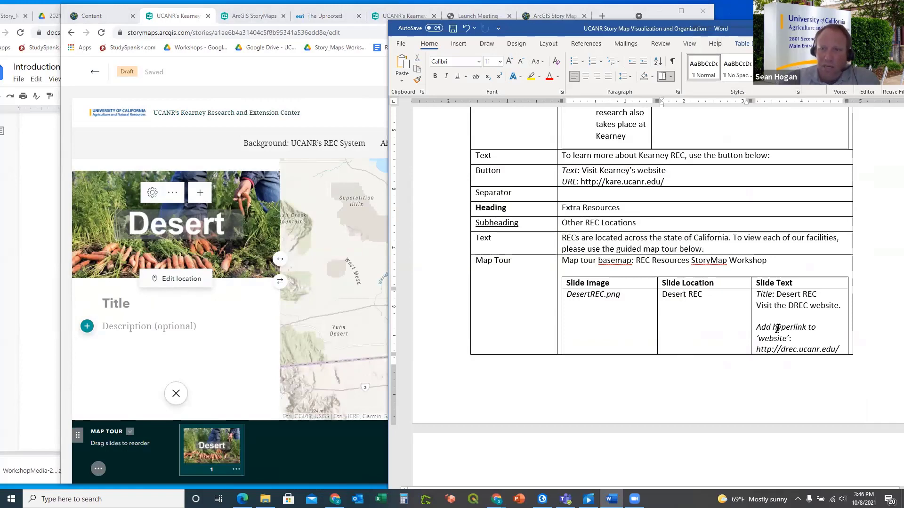
{"action": "left_click_drag", "start_coordinate": [824, 295], "coordinate": [777, 294]}
{"action": "key", "text": "ctrl+c"}
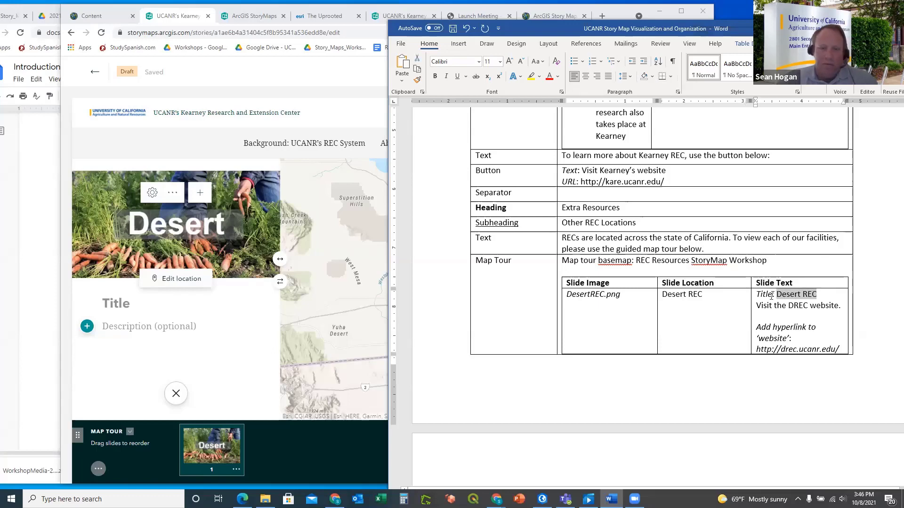
{"action": "left_click", "coordinate": [132, 304]}
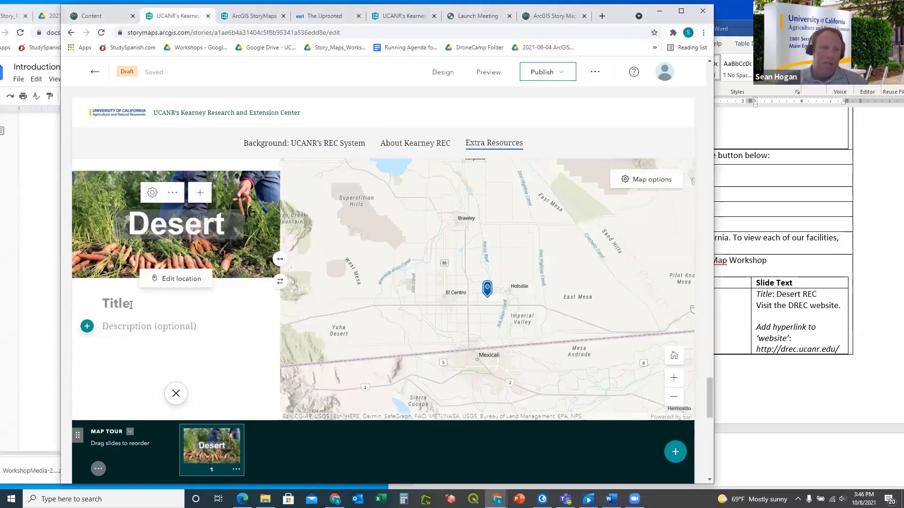
{"action": "key", "text": "ctrl+v"}
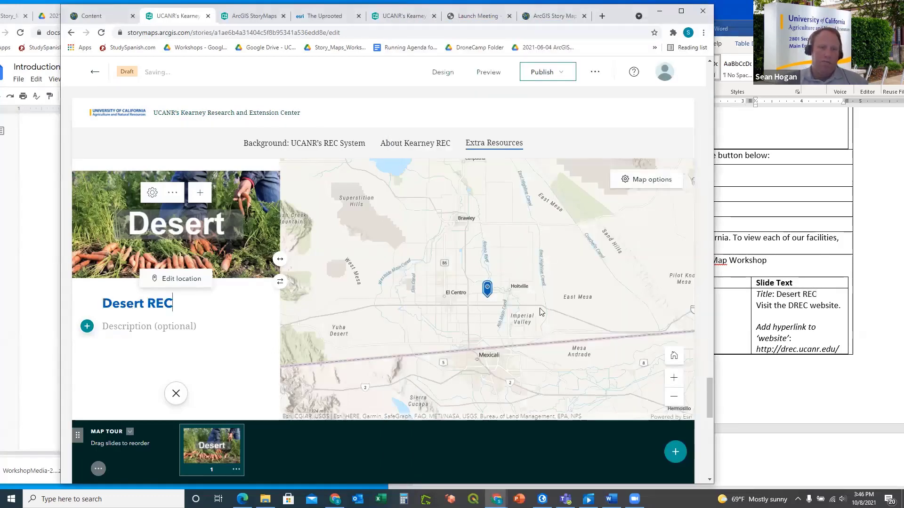
Paste 'Visit the DREC website.' as the description and copy the DREC web address
{"action": "key", "text": "alt+Tab"}
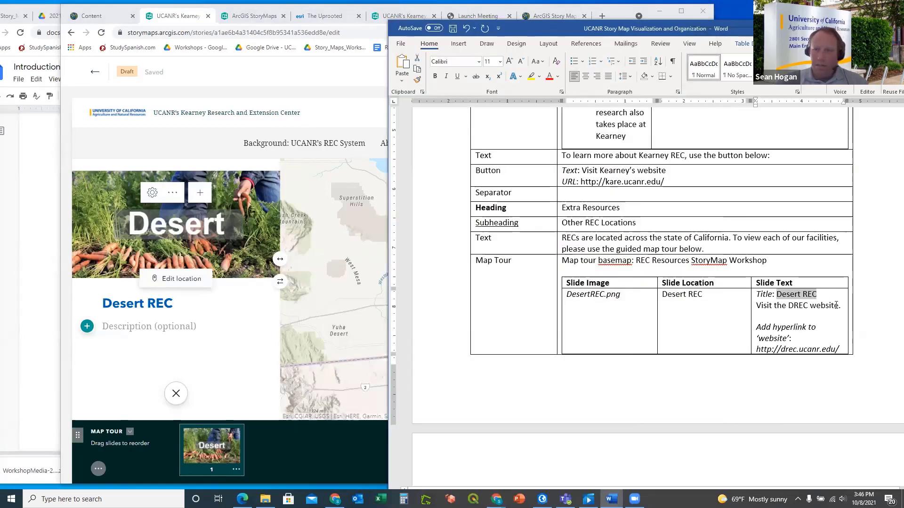
{"action": "left_click_drag", "start_coordinate": [840, 306], "coordinate": [758, 305]}
{"action": "key", "text": "ctrl+c"}
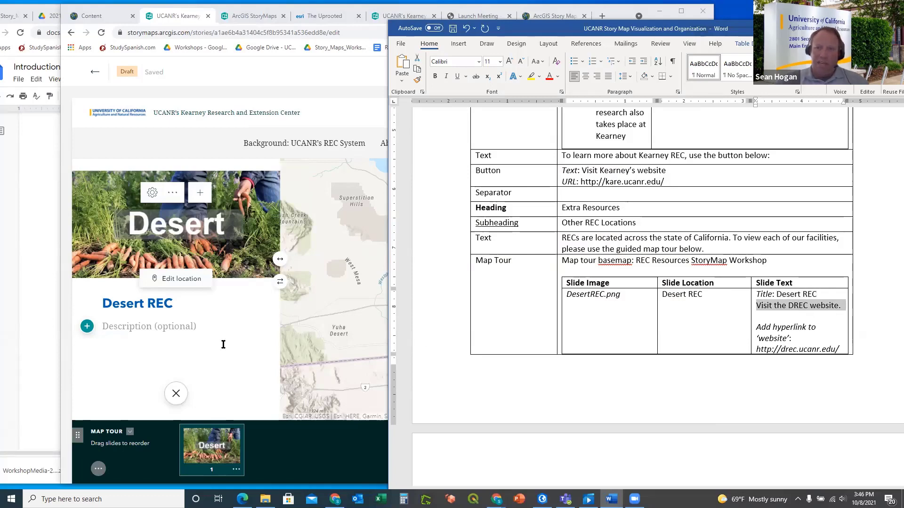
{"action": "left_click", "coordinate": [135, 326]}
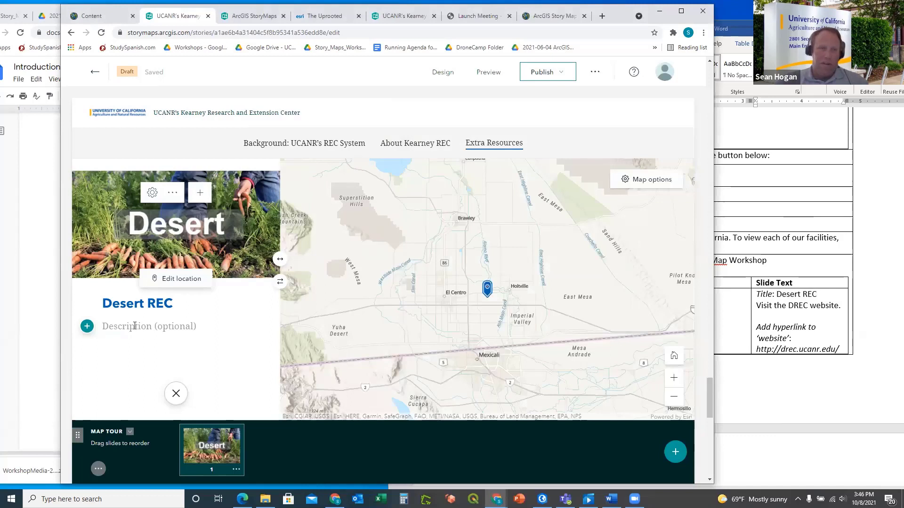
{"action": "key", "text": "ctrl+v"}
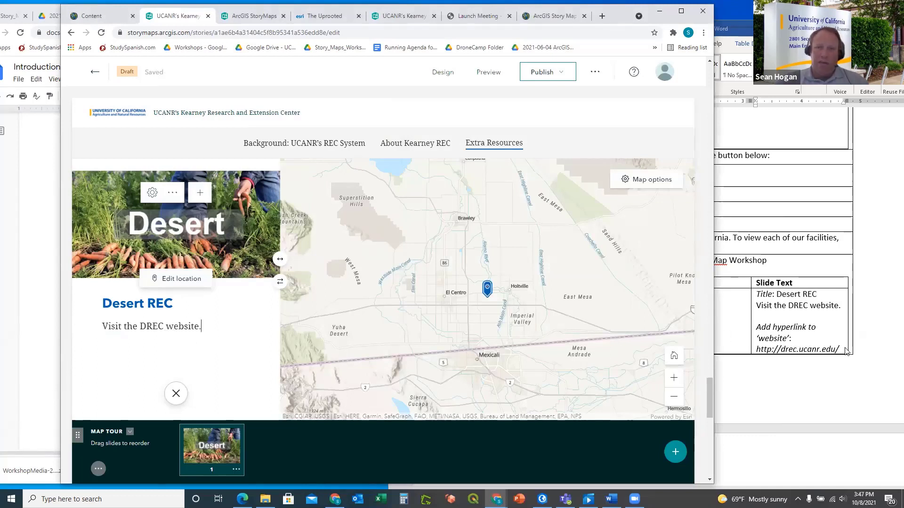
{"action": "key", "text": "alt+Tab"}
{"action": "left_click_drag", "start_coordinate": [840, 349], "coordinate": [765, 349]}
{"action": "key", "text": "ctrl+c"}
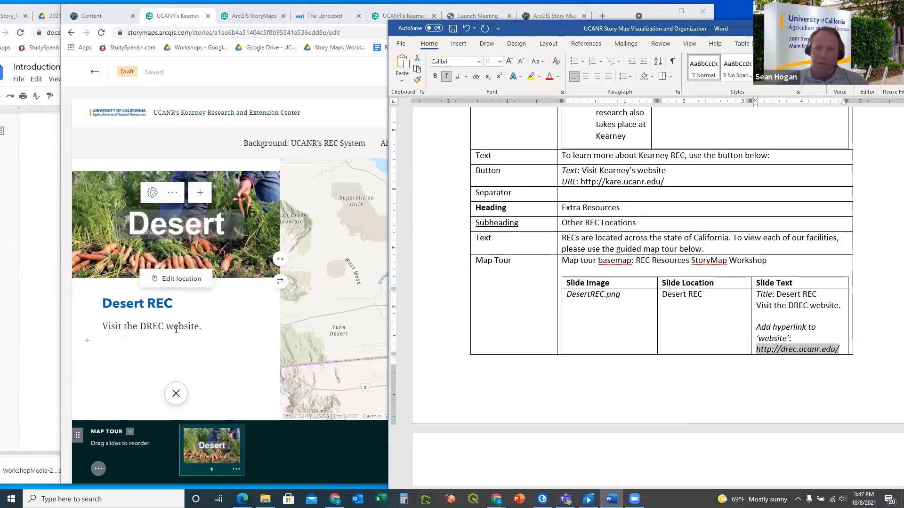
{"action": "left_click_drag", "start_coordinate": [201, 326], "coordinate": [101, 323]}
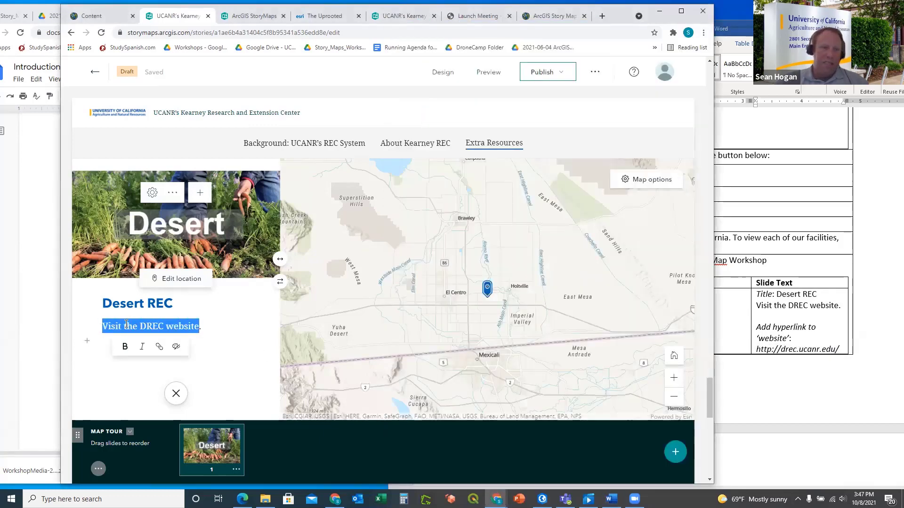
{"action": "left_click", "coordinate": [159, 346]}
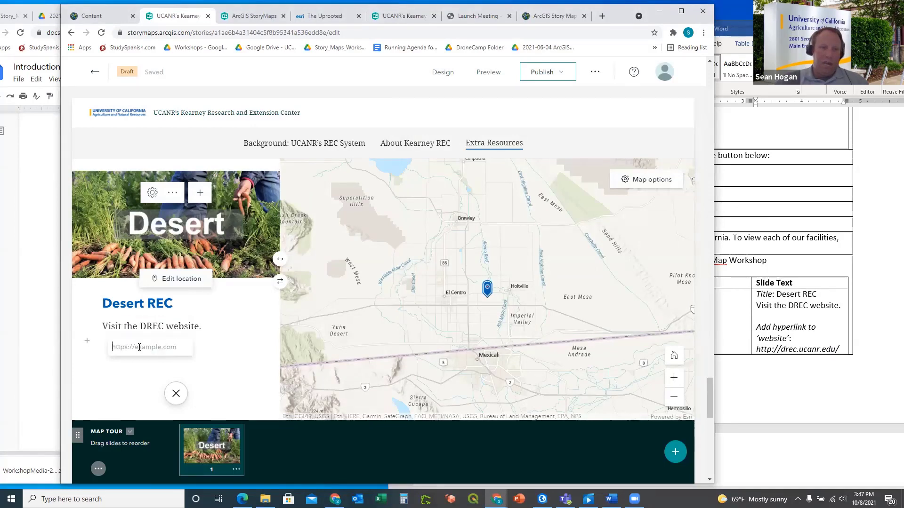
{"action": "key", "text": "ctrl+v"}
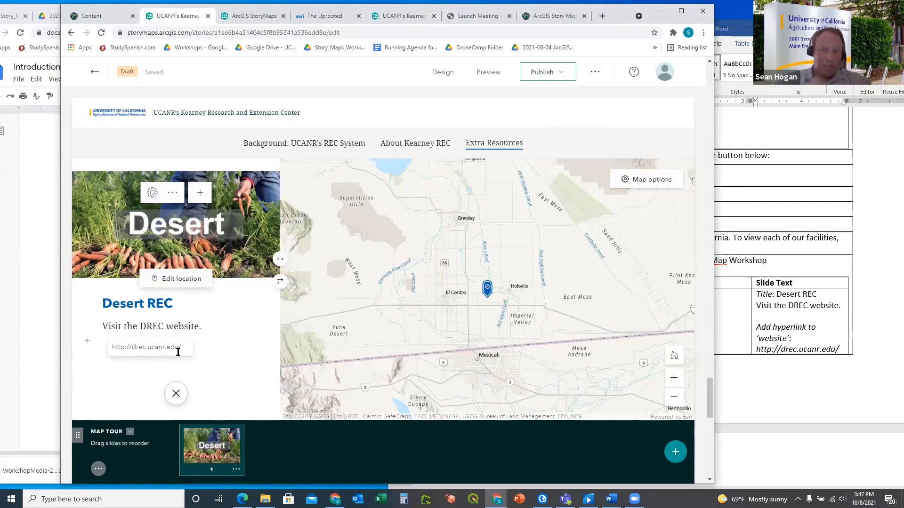
{"action": "left_click", "coordinate": [219, 354]}
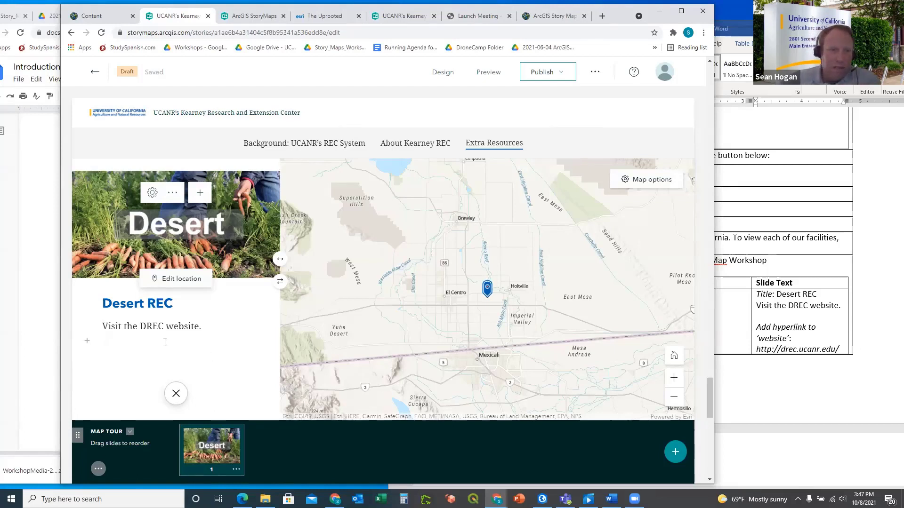
{"action": "left_click", "coordinate": [87, 341]}
{"action": "left_click", "coordinate": [207, 331]}
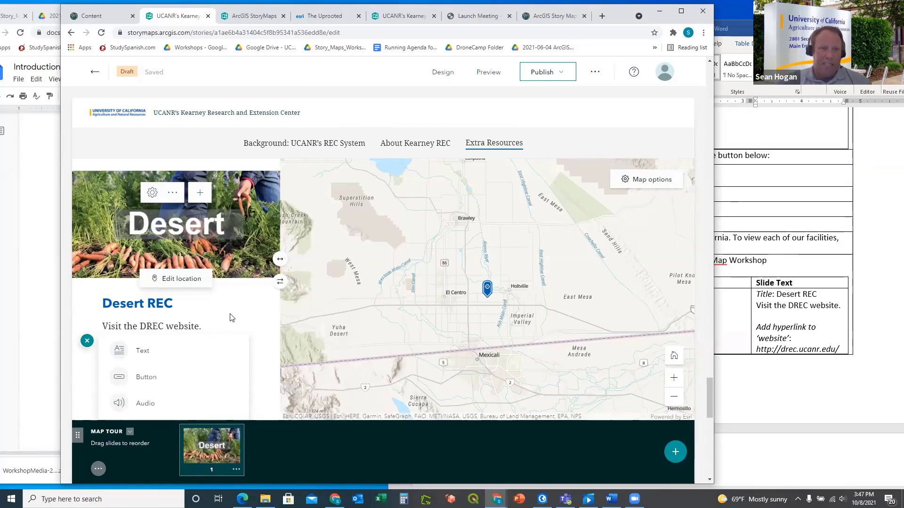
{"action": "left_click", "coordinate": [252, 369]}
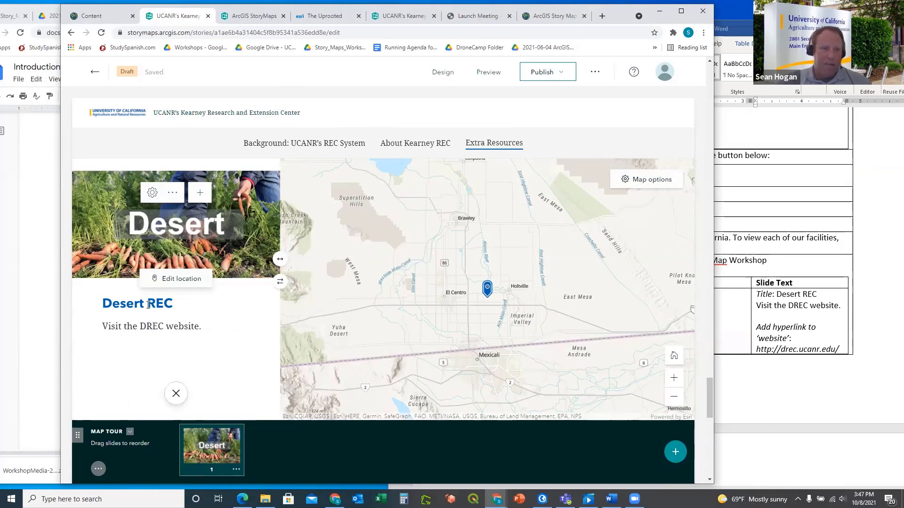
Reconfirm the sentence's link and close the expanded Desert REC slide
{"action": "left_click_drag", "start_coordinate": [102, 326], "coordinate": [199, 327]}
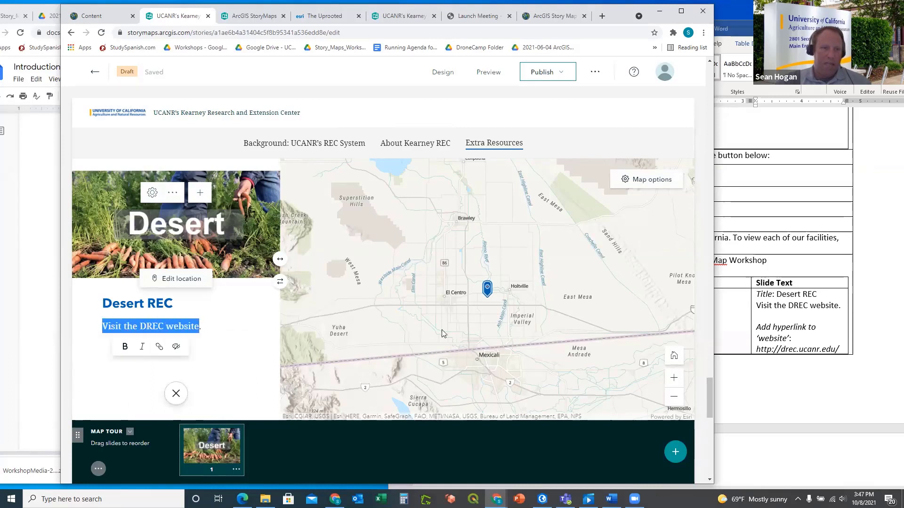
{"action": "left_click", "coordinate": [159, 347]}
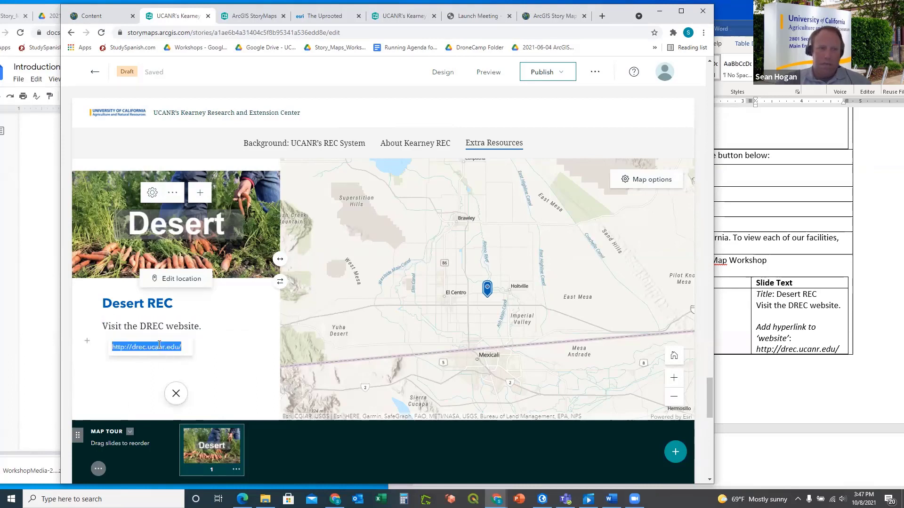
{"action": "key", "text": "Return"}
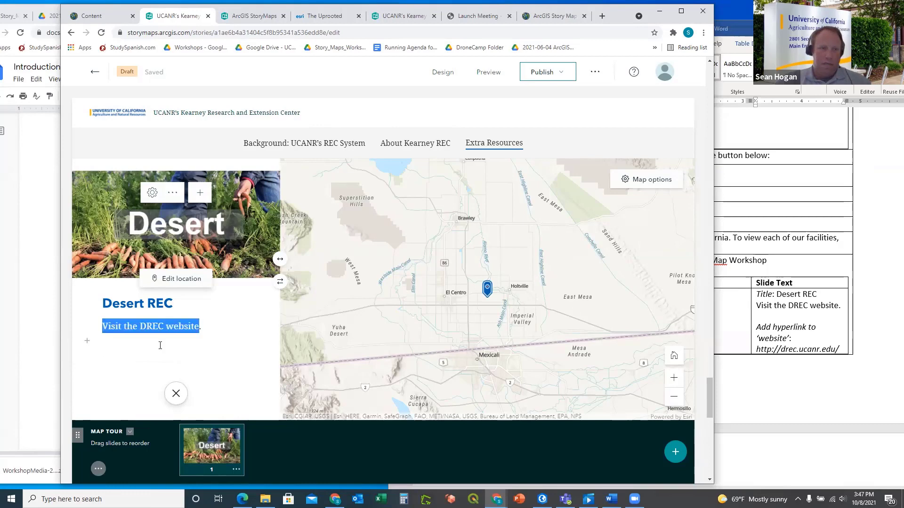
{"action": "left_click", "coordinate": [188, 359]}
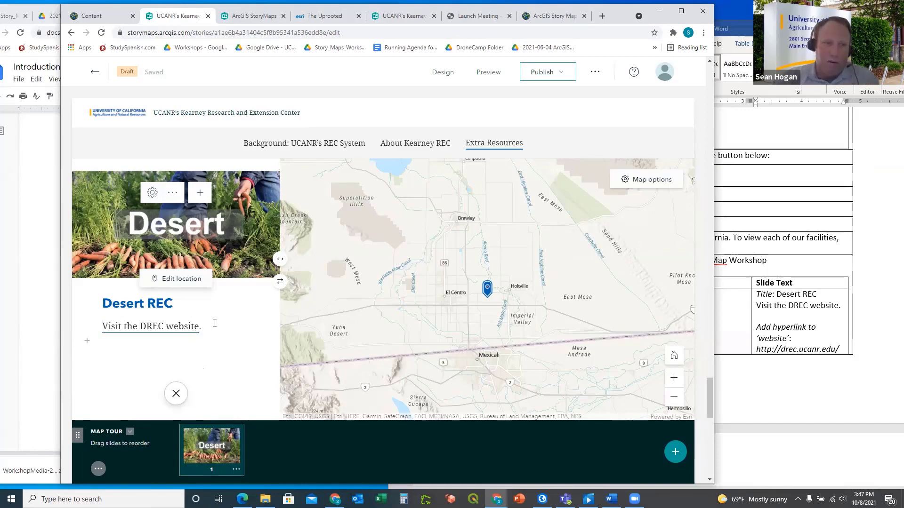
{"action": "scroll", "coordinate": [484, 321], "scroll_direction": "down", "scroll_amount": 1}
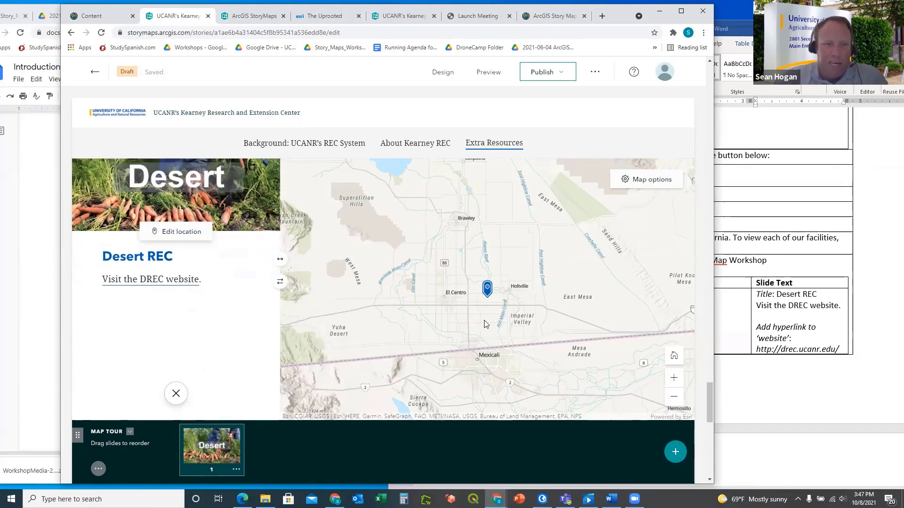
{"action": "scroll", "coordinate": [483, 318], "scroll_direction": "up", "scroll_amount": 2}
{"action": "scroll", "coordinate": [202, 349], "scroll_direction": "down", "scroll_amount": 1}
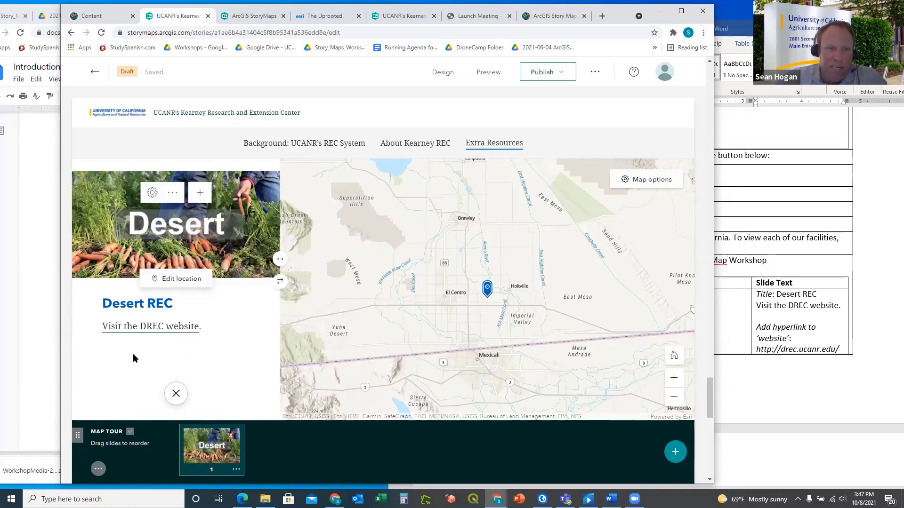
{"action": "scroll", "coordinate": [181, 348], "scroll_direction": "down", "scroll_amount": 1}
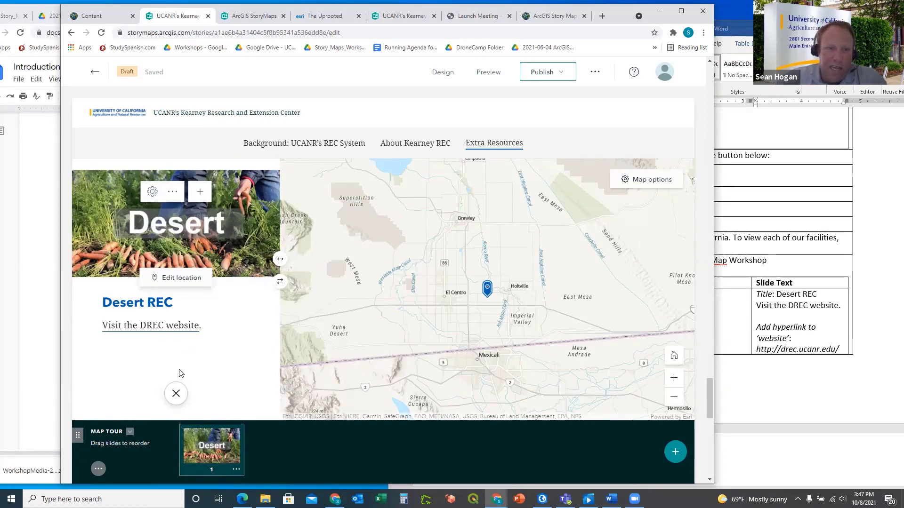
{"action": "left_click", "coordinate": [177, 395]}
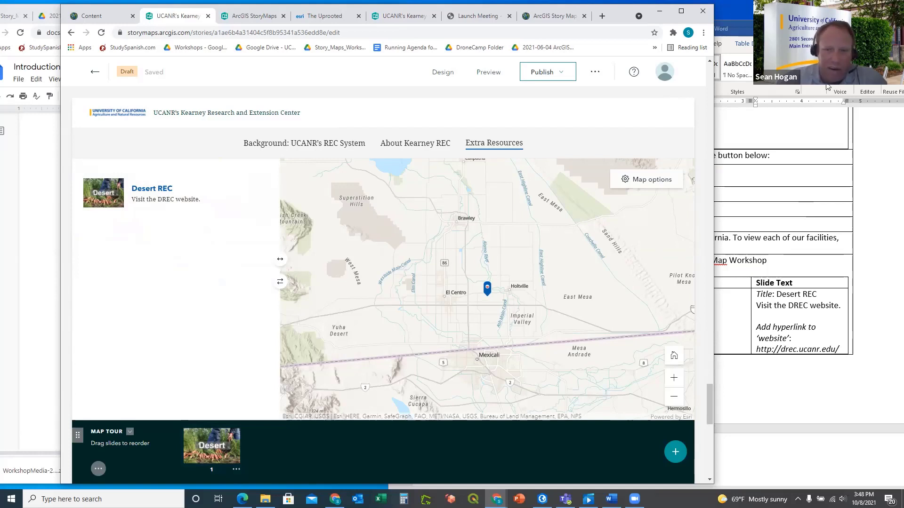
Add an empty second slide after Desert REC, consult the Word plan, then open sharing options
{"action": "left_click", "coordinate": [675, 452]}
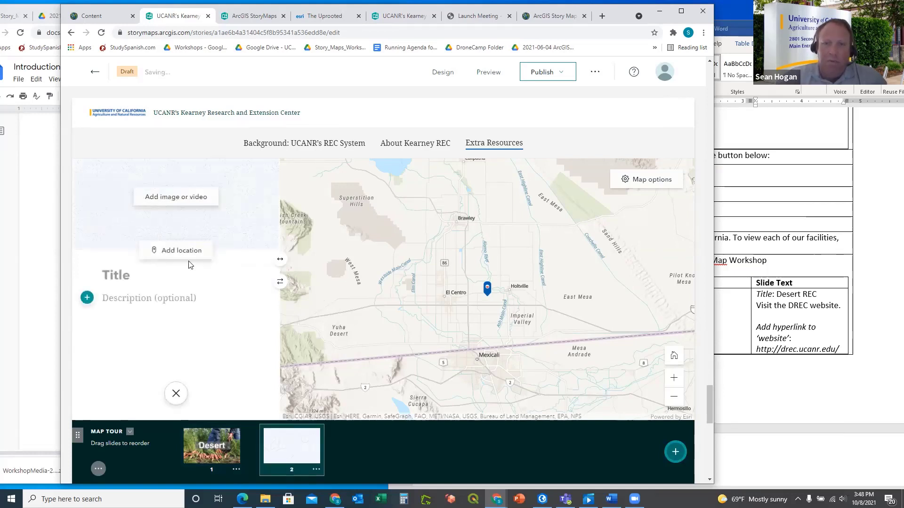
{"action": "left_click", "coordinate": [736, 403]}
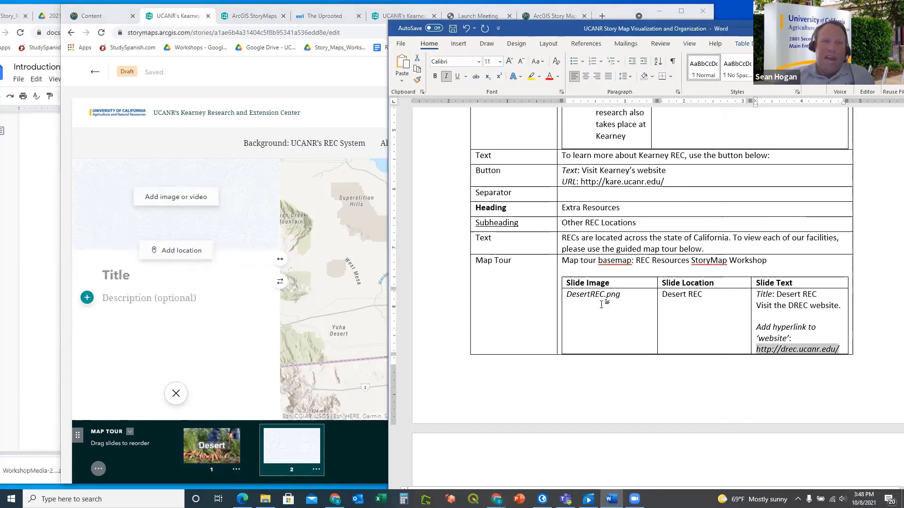
{"action": "scroll", "coordinate": [623, 302], "scroll_direction": "down", "scroll_amount": 1}
{"action": "scroll", "coordinate": [623, 302], "scroll_direction": "down", "scroll_amount": 5}
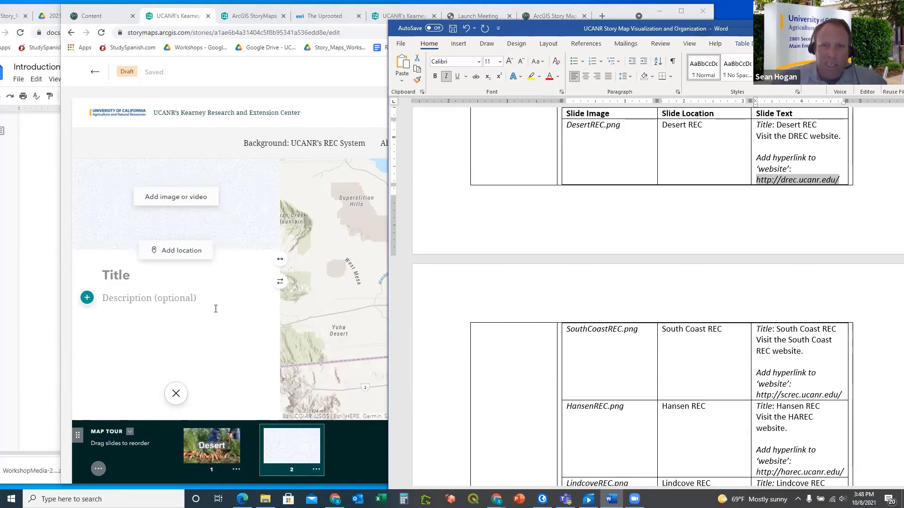
{"action": "scroll", "coordinate": [637, 381], "scroll_direction": "down", "scroll_amount": 3}
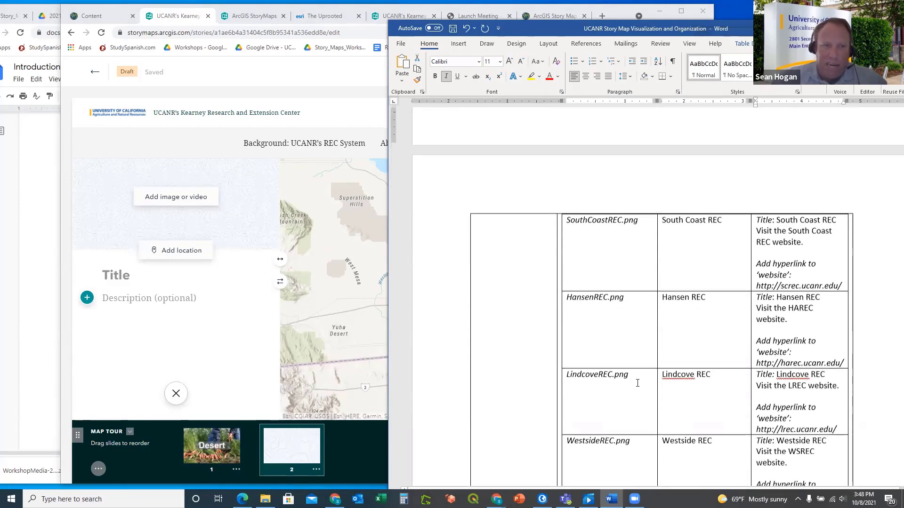
{"action": "scroll", "coordinate": [638, 383], "scroll_direction": "down", "scroll_amount": 1}
{"action": "scroll", "coordinate": [640, 382], "scroll_direction": "down", "scroll_amount": 1}
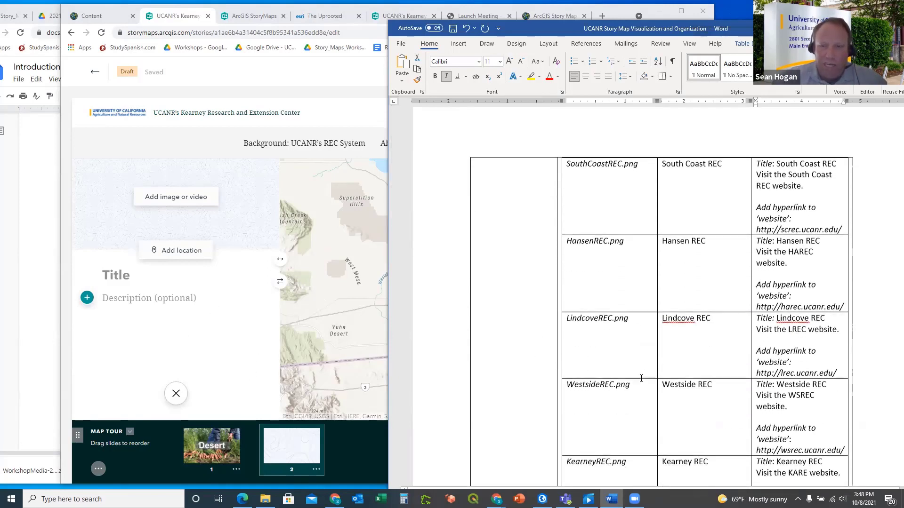
{"action": "scroll", "coordinate": [631, 320], "scroll_direction": "up", "scroll_amount": 3}
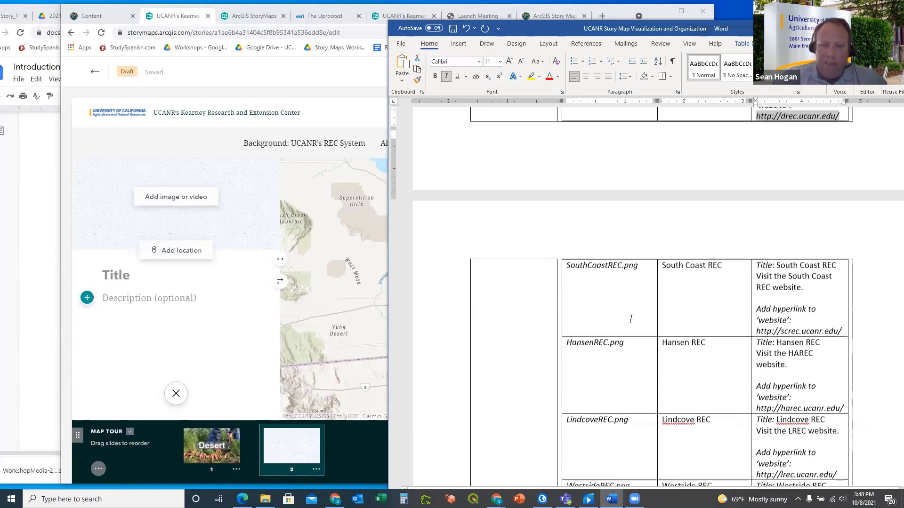
{"action": "scroll", "coordinate": [631, 319], "scroll_direction": "down", "scroll_amount": 7}
{"action": "scroll", "coordinate": [631, 319], "scroll_direction": "down", "scroll_amount": 10}
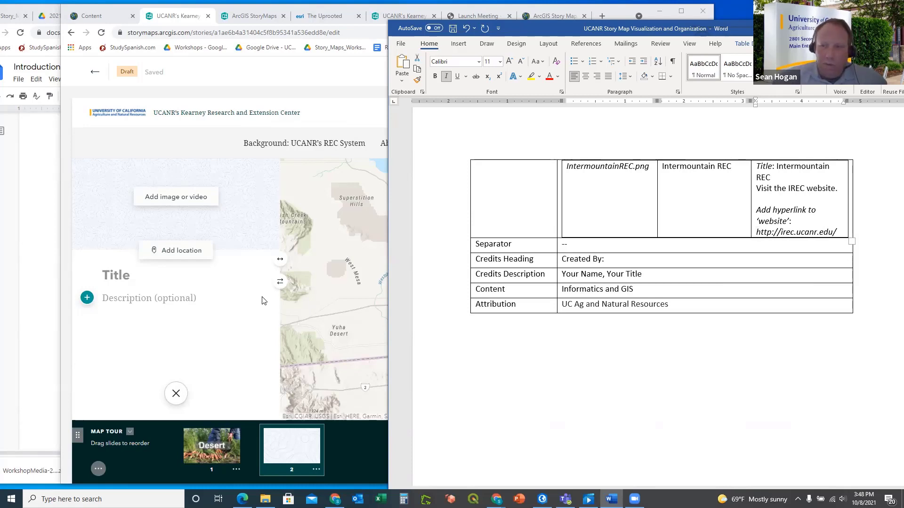
{"action": "scroll", "coordinate": [262, 301], "scroll_direction": "up", "scroll_amount": 2}
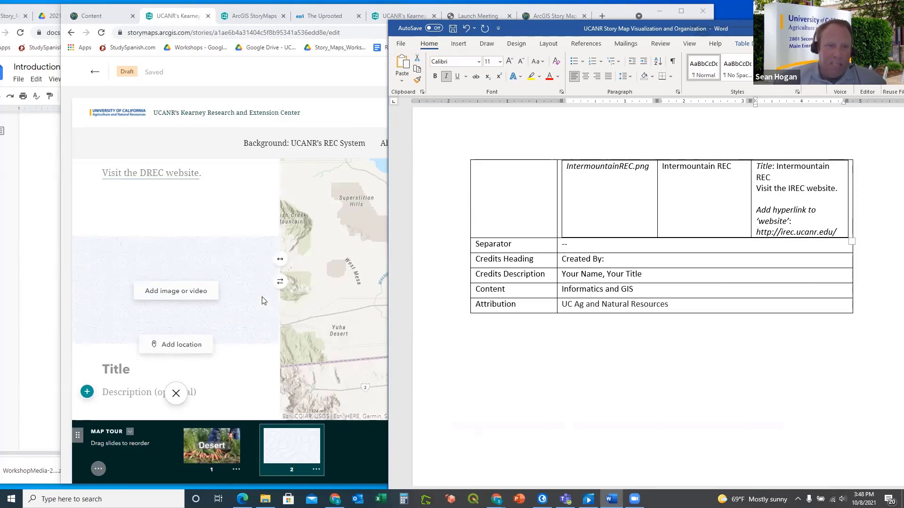
{"action": "scroll", "coordinate": [263, 300], "scroll_direction": "up", "scroll_amount": 1}
{"action": "left_click", "coordinate": [278, 76]}
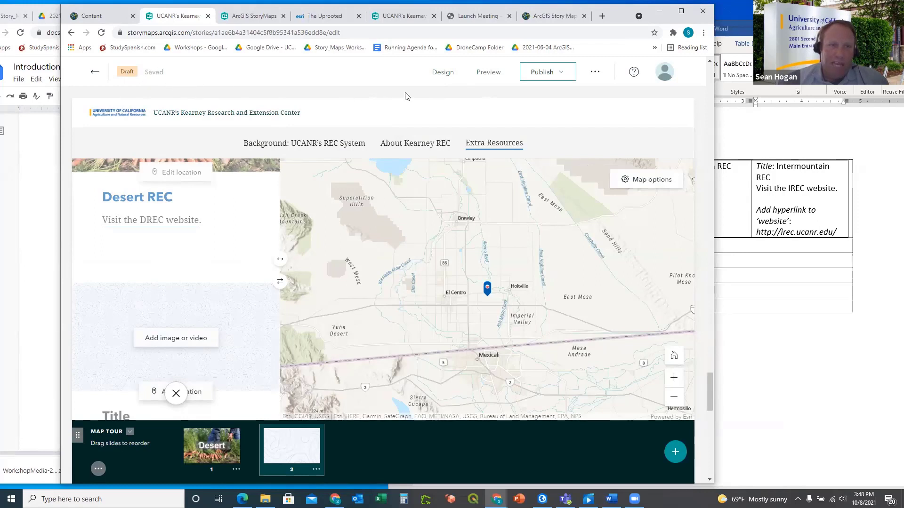
{"action": "left_click", "coordinate": [559, 76]}
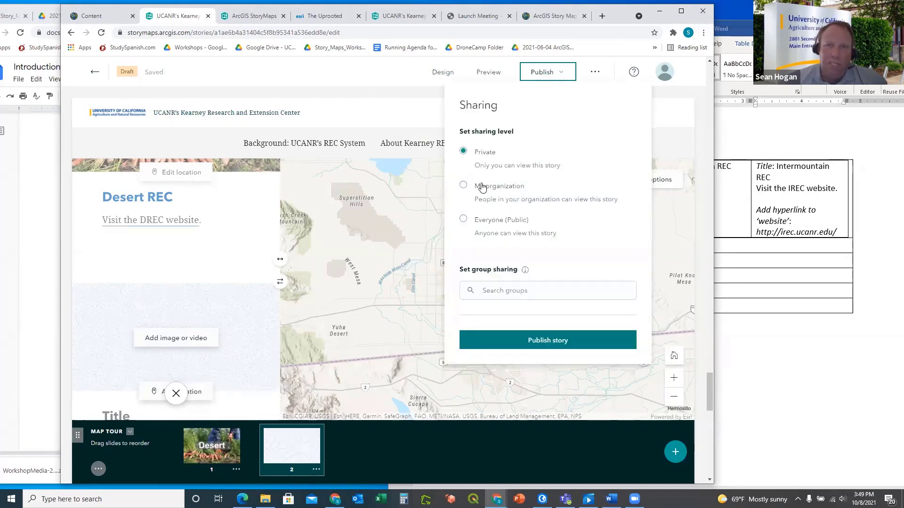
Set sharing to Everyone (Public) and publish the Kearney REC story
{"action": "left_click", "coordinate": [463, 219]}
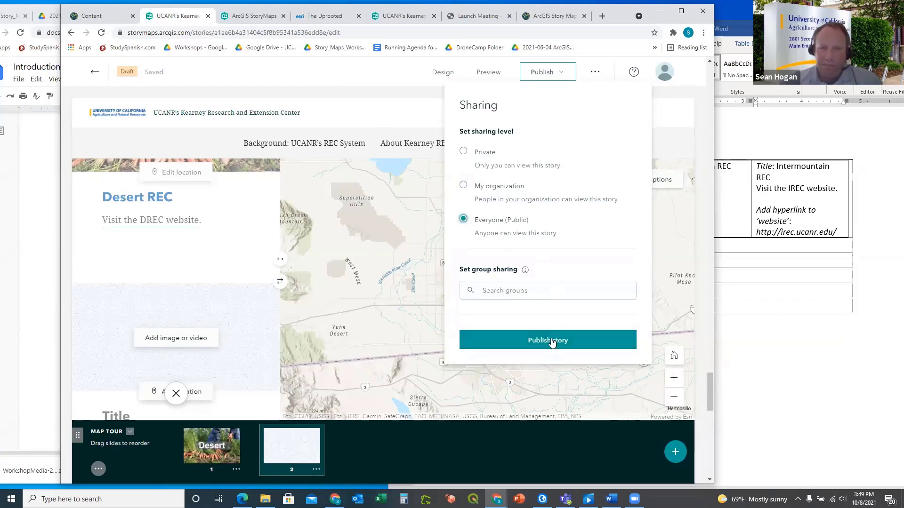
{"action": "left_click", "coordinate": [552, 340]}
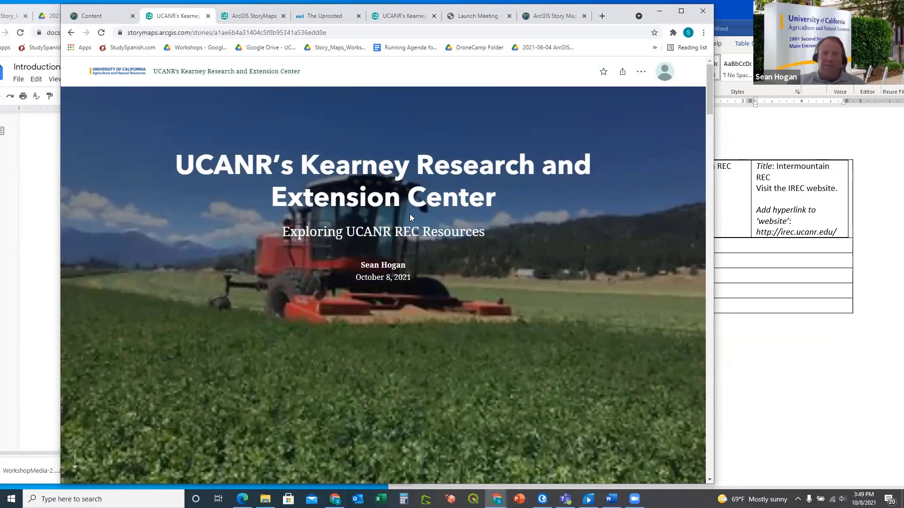
{"action": "scroll", "coordinate": [410, 214], "scroll_direction": "down", "scroll_amount": 3}
{"action": "scroll", "coordinate": [410, 214], "scroll_direction": "down", "scroll_amount": 10}
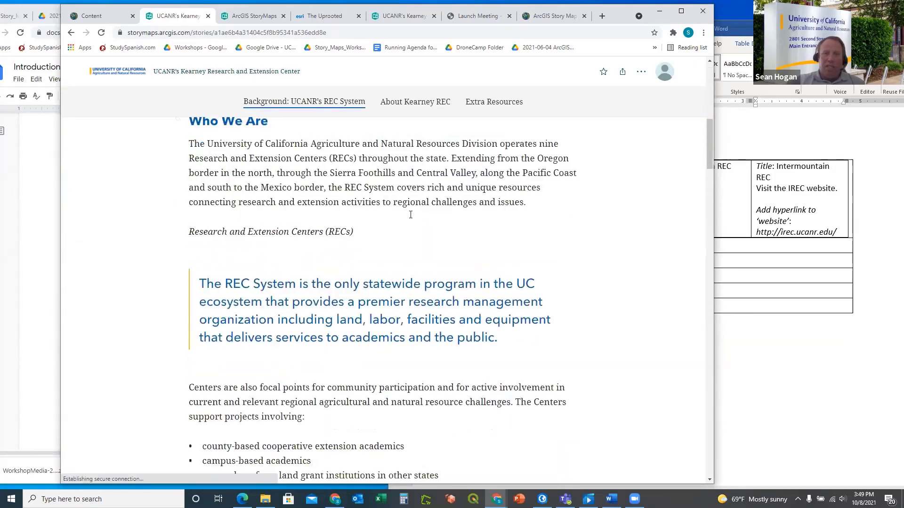
{"action": "scroll", "coordinate": [410, 216], "scroll_direction": "down", "scroll_amount": 13}
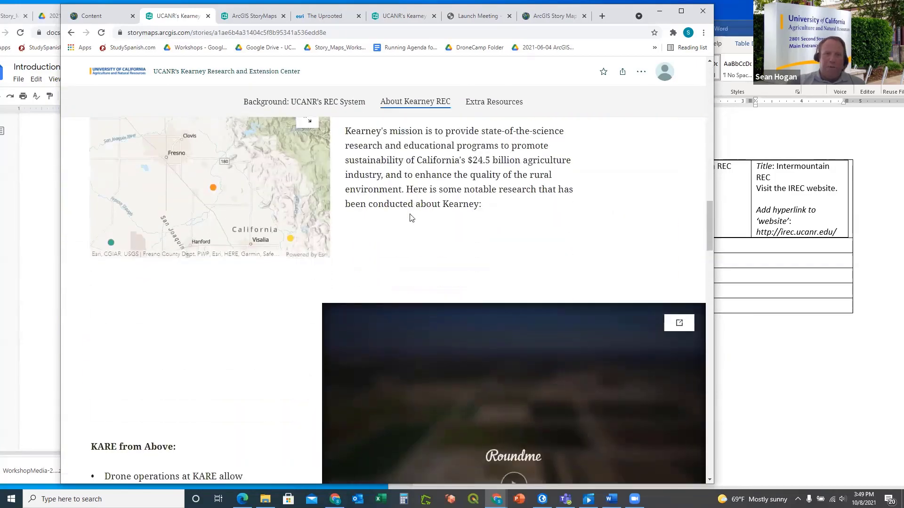
{"action": "scroll", "coordinate": [410, 219], "scroll_direction": "down", "scroll_amount": 10}
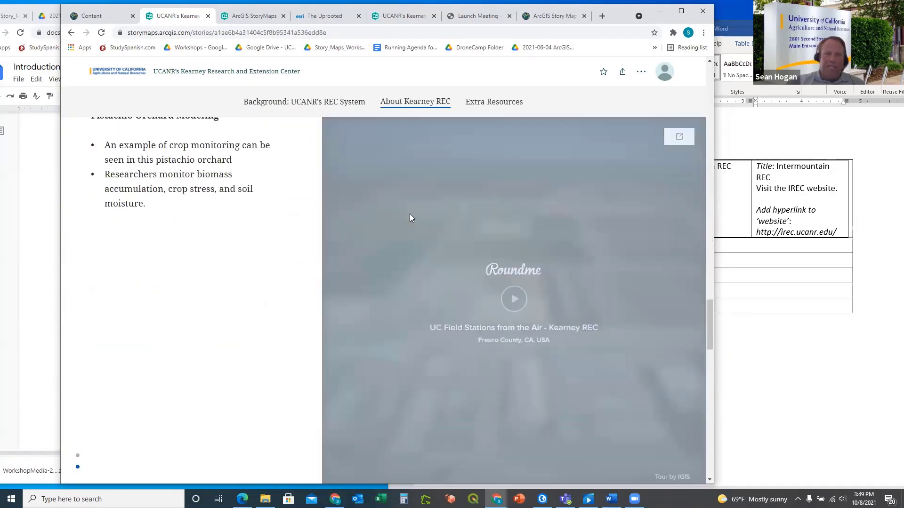
{"action": "scroll", "coordinate": [409, 217], "scroll_direction": "down", "scroll_amount": 8}
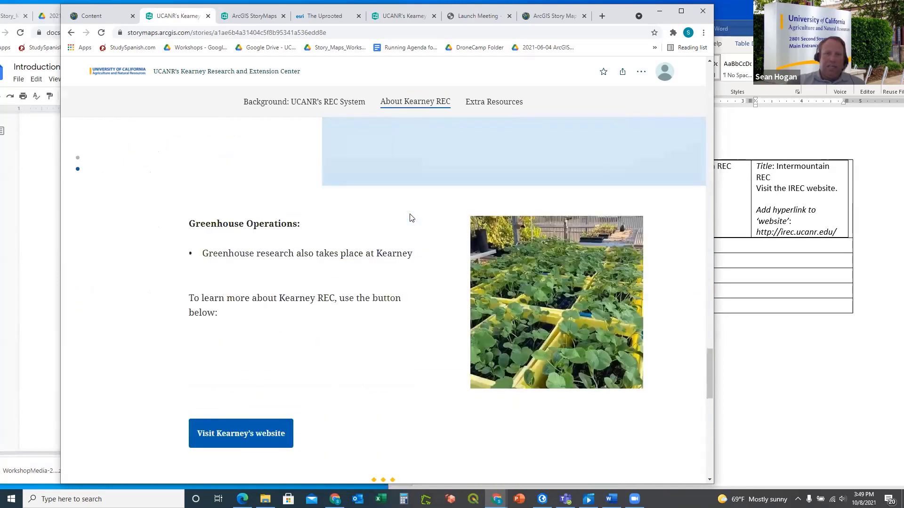
{"action": "scroll", "coordinate": [410, 218], "scroll_direction": "down", "scroll_amount": 6}
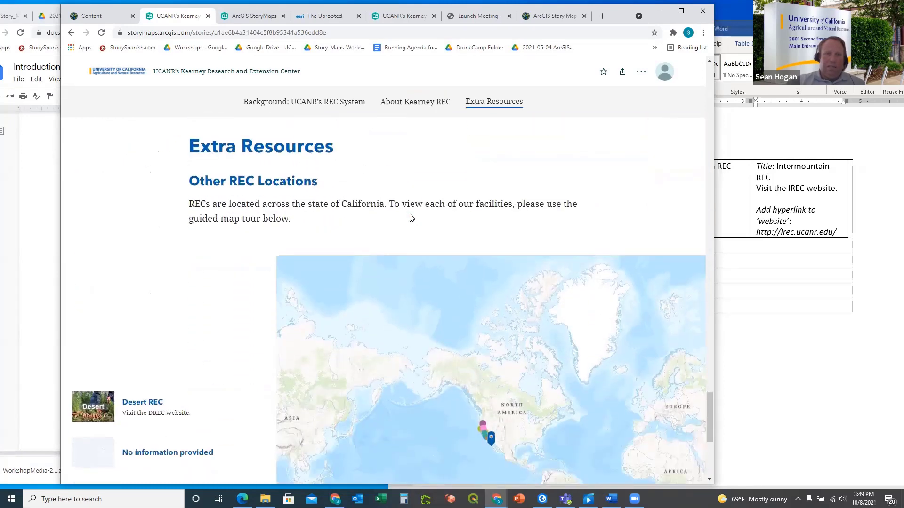
{"action": "scroll", "coordinate": [409, 217], "scroll_direction": "down", "scroll_amount": 1}
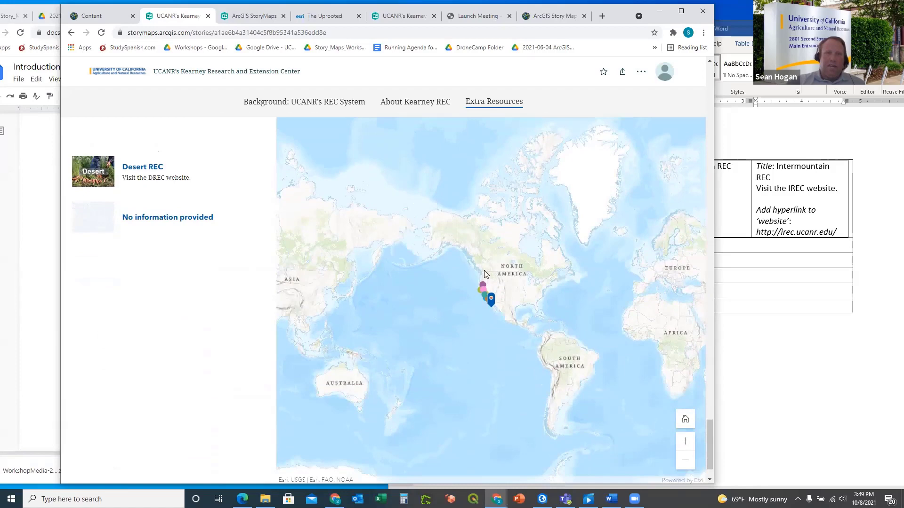
{"action": "scroll", "coordinate": [477, 251], "scroll_direction": "down", "scroll_amount": 1}
{"action": "scroll", "coordinate": [477, 250], "scroll_direction": "up", "scroll_amount": 4}
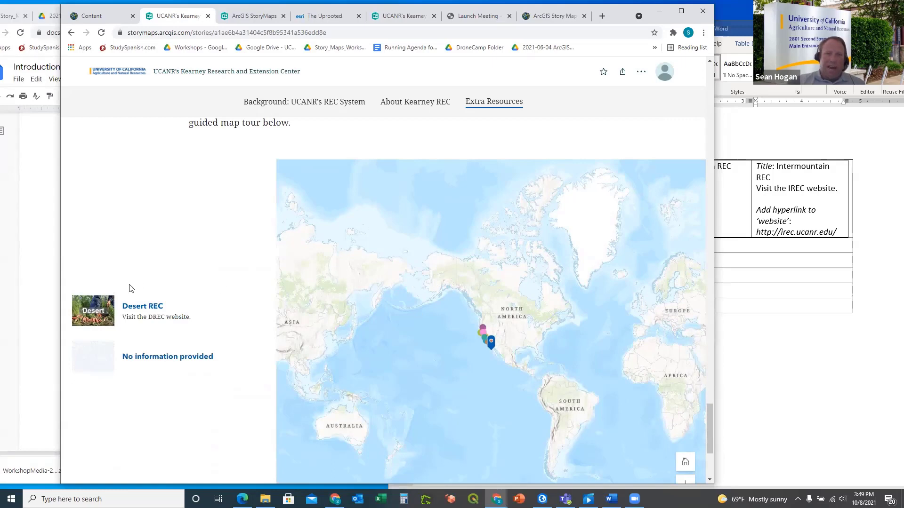
{"action": "left_click", "coordinate": [93, 312]}
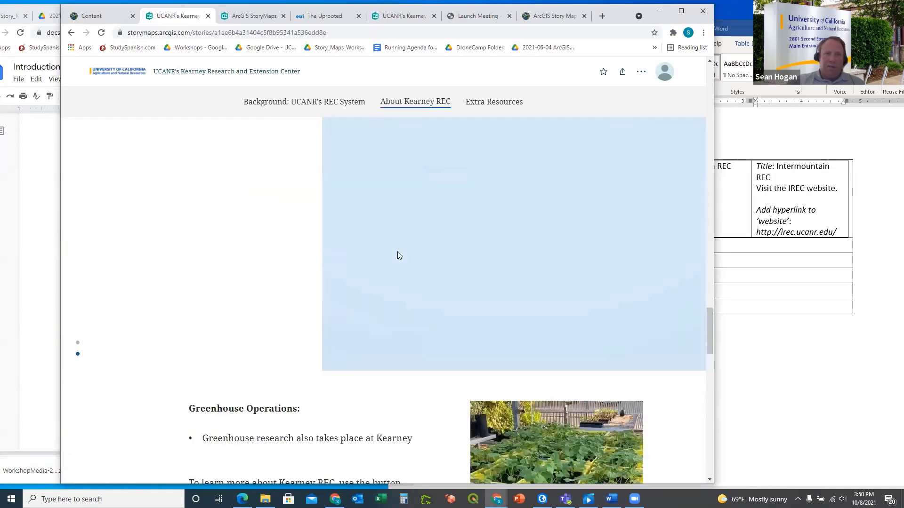
{"action": "scroll", "coordinate": [399, 255], "scroll_direction": "down", "scroll_amount": 1}
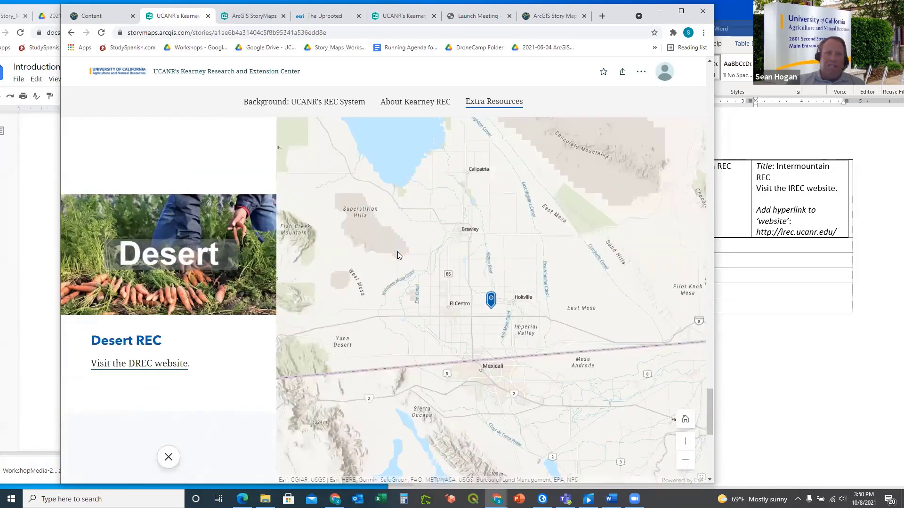
{"action": "scroll", "coordinate": [399, 256], "scroll_direction": "down", "scroll_amount": 3}
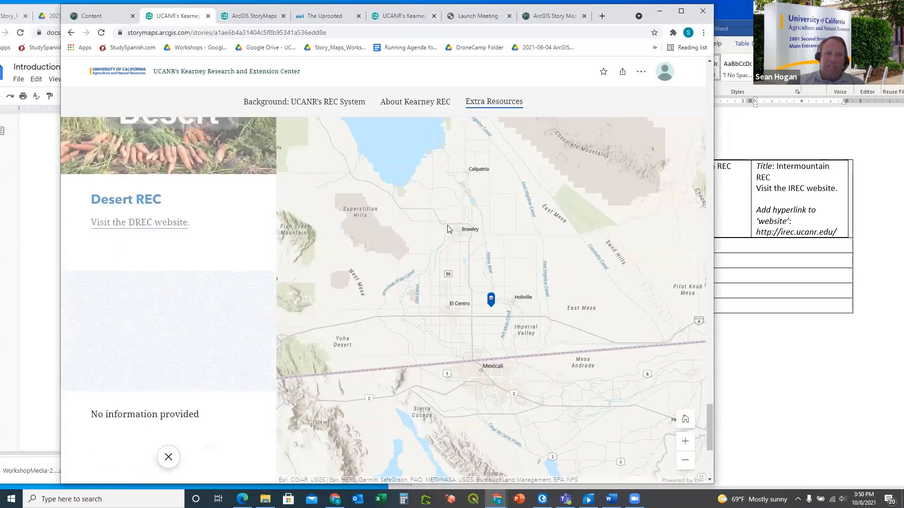
{"action": "scroll", "coordinate": [380, 274], "scroll_direction": "down", "scroll_amount": 1}
{"action": "scroll", "coordinate": [388, 273], "scroll_direction": "up", "scroll_amount": 10}
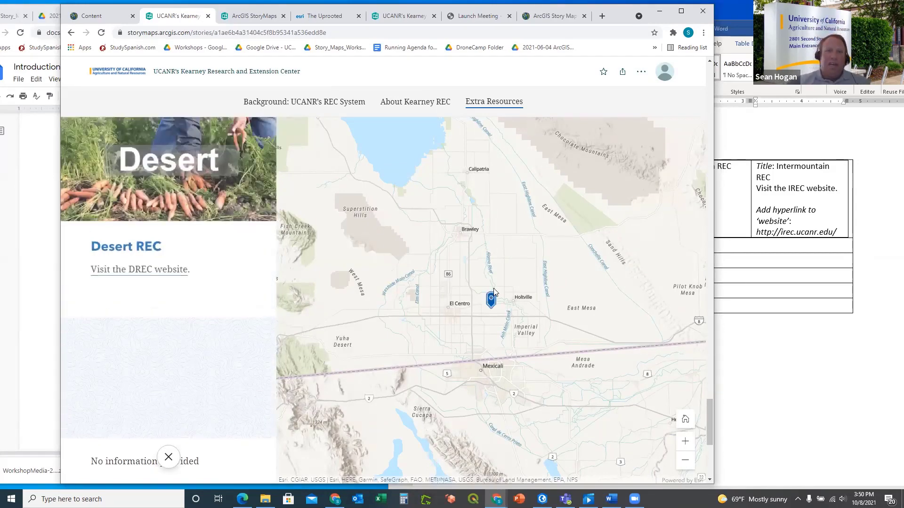
{"action": "scroll", "coordinate": [495, 295], "scroll_direction": "up", "scroll_amount": 8}
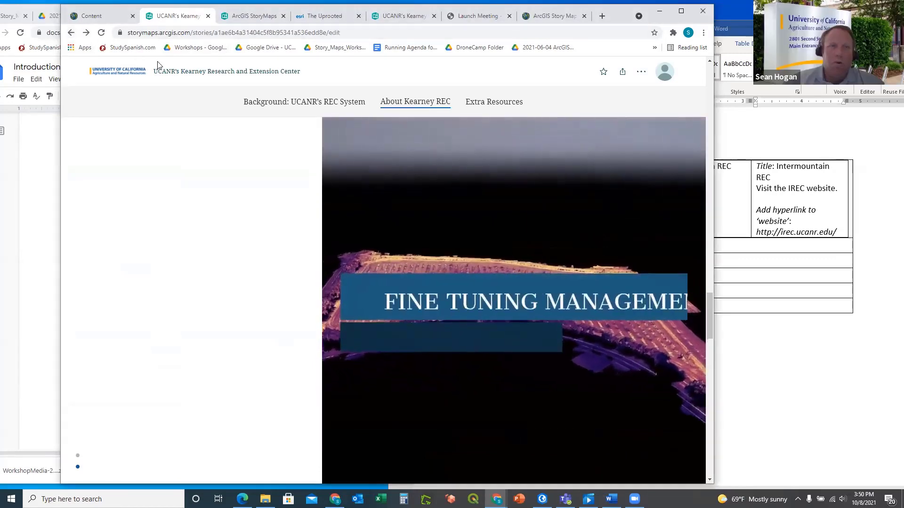
Return to the Kearney REC story editor from the published view
{"action": "left_click", "coordinate": [70, 33]}
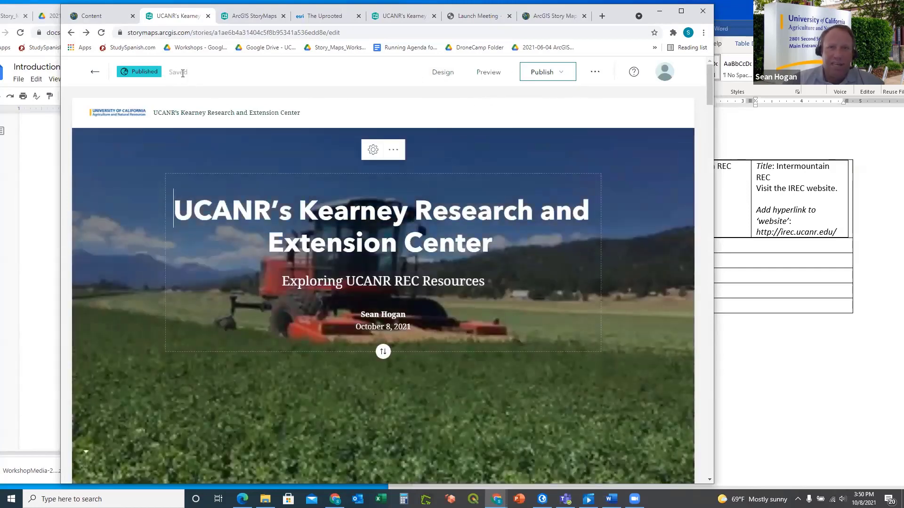
{"action": "left_click", "coordinate": [593, 74]}
{"action": "left_click", "coordinate": [595, 74]}
{"action": "left_click", "coordinate": [556, 75]}
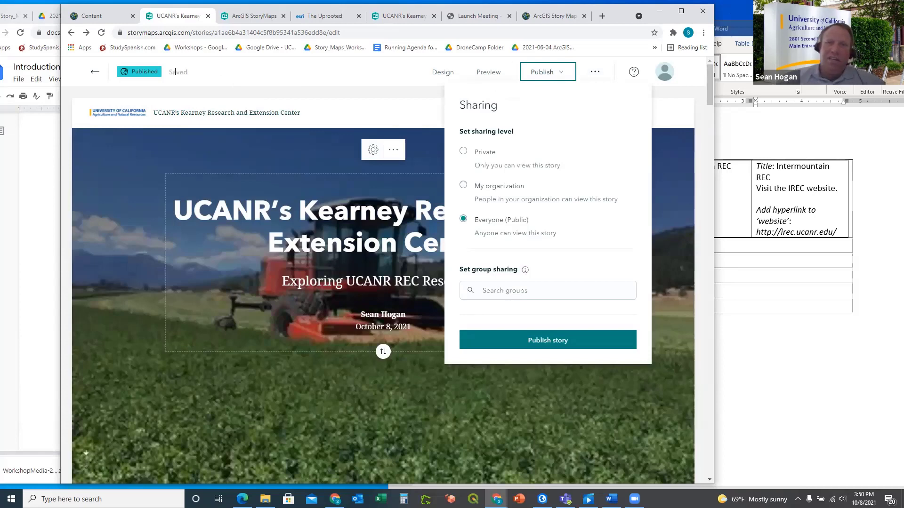
{"action": "left_click_drag", "start_coordinate": [180, 72], "coordinate": [183, 73]}
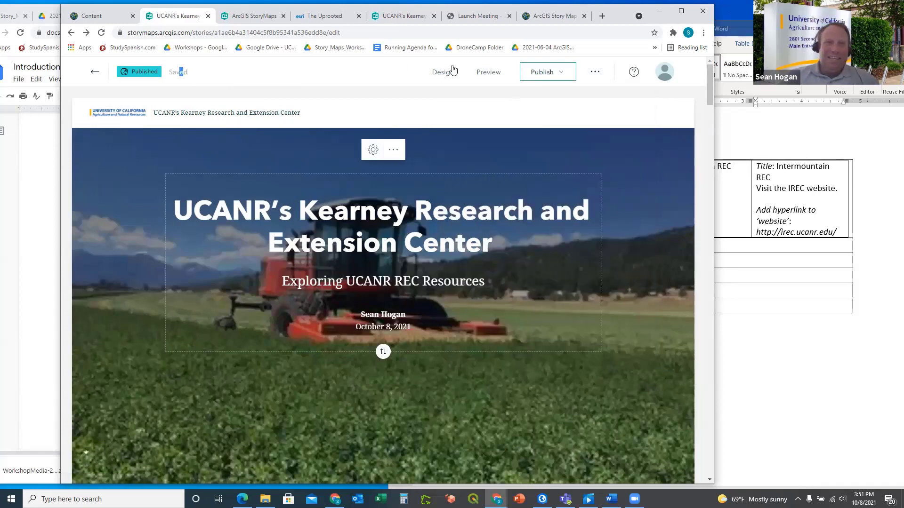
{"action": "left_click", "coordinate": [256, 18]}
{"action": "left_click", "coordinate": [169, 19]}
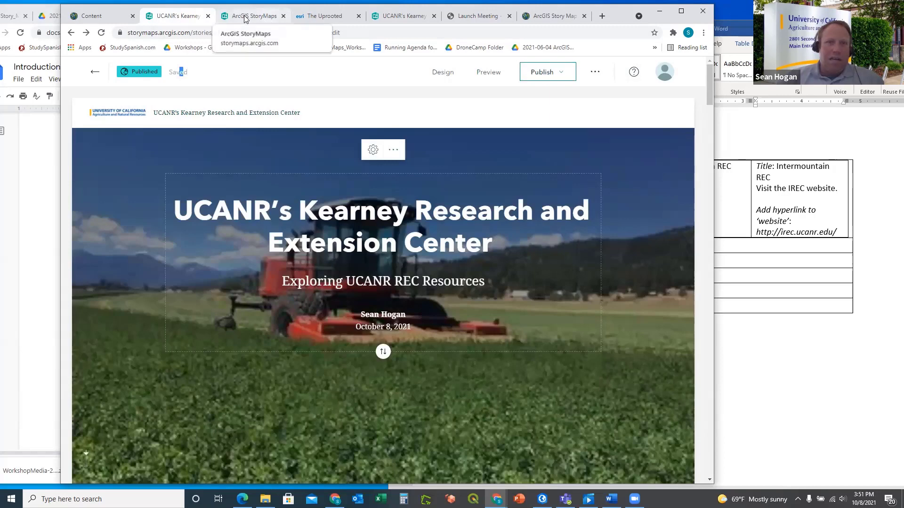
Republish the story with Everyone (Public) sharing kept
{"action": "left_click", "coordinate": [566, 78]}
{"action": "left_click", "coordinate": [560, 73]}
{"action": "left_click", "coordinate": [560, 75]}
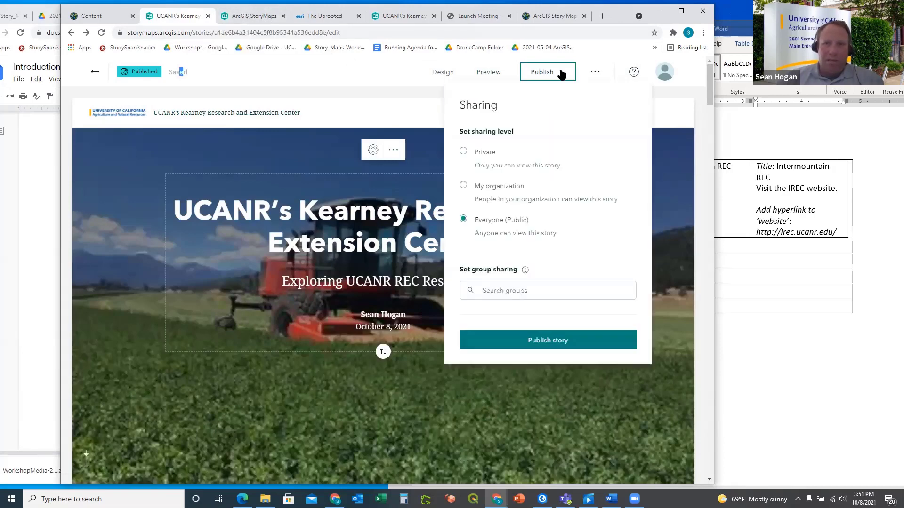
{"action": "scroll", "coordinate": [567, 178], "scroll_direction": "down", "scroll_amount": 5}
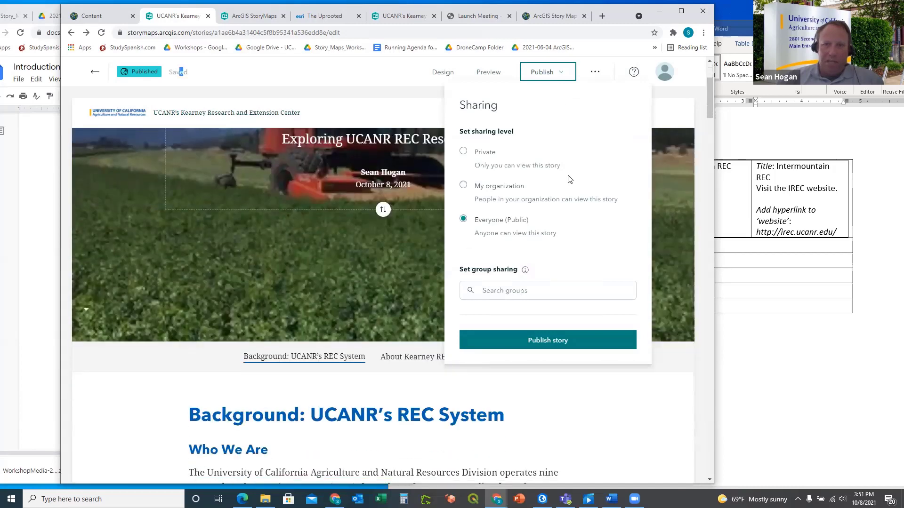
{"action": "scroll", "coordinate": [566, 177], "scroll_direction": "up", "scroll_amount": 4}
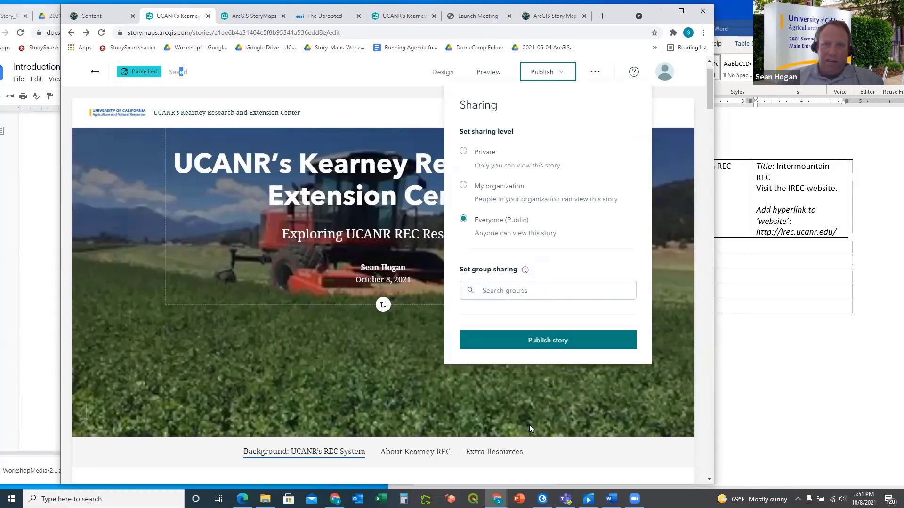
{"action": "left_click", "coordinate": [556, 340]}
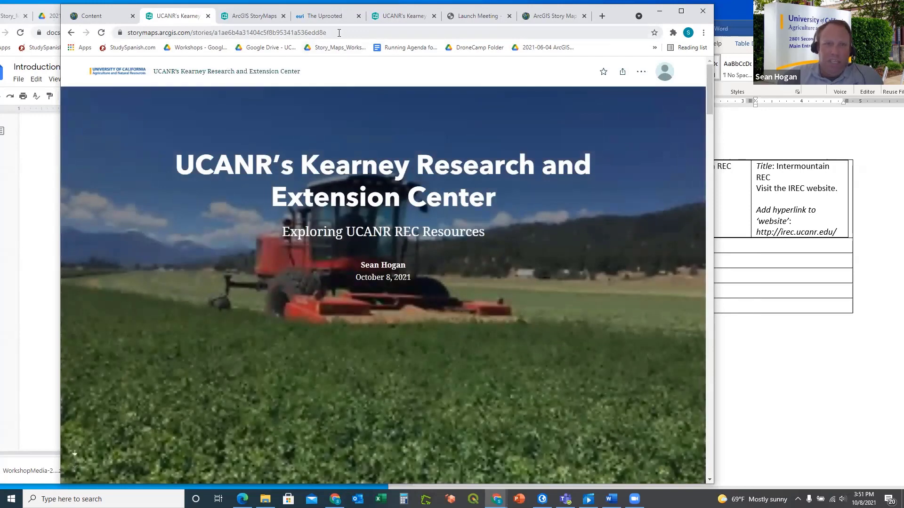
Load the published story's URL from Chrome in the Edge browser window
{"action": "left_click_drag", "start_coordinate": [339, 32], "coordinate": [128, 36]}
{"action": "key", "text": "ctrl+c"}
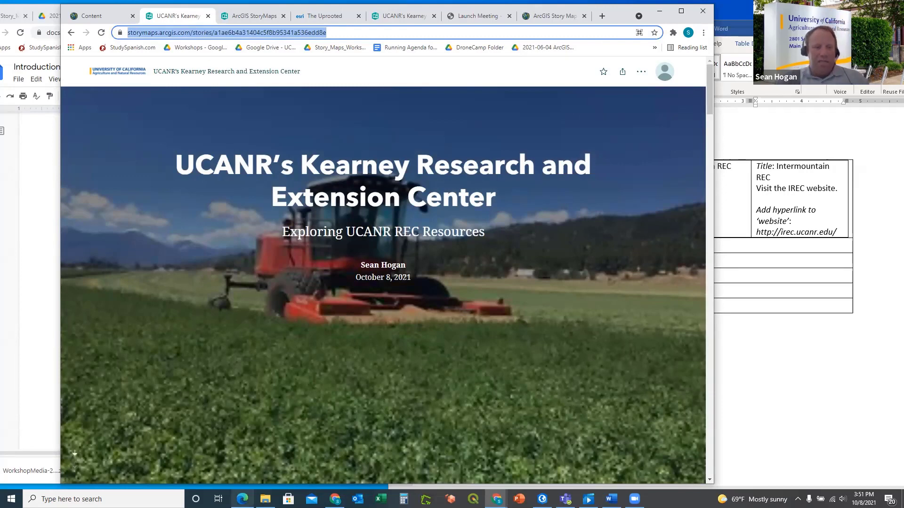
{"action": "left_click", "coordinate": [246, 492]}
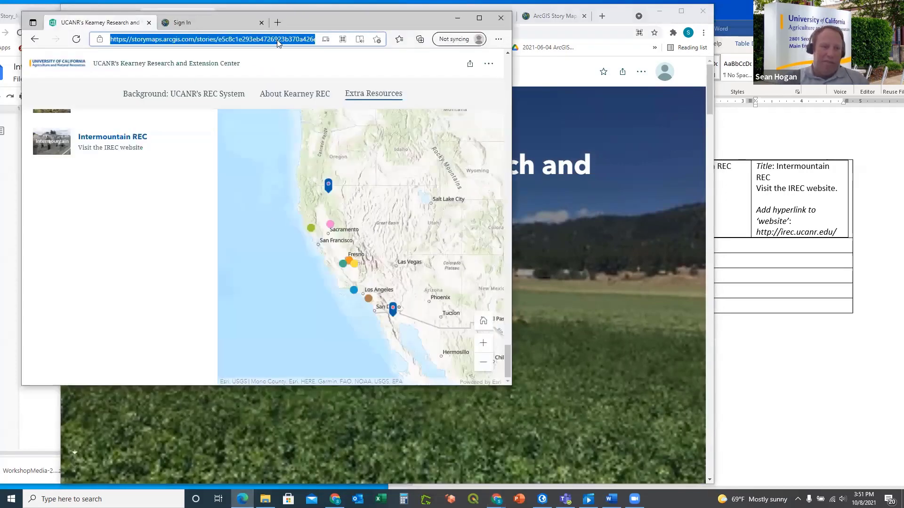
{"action": "left_click", "coordinate": [278, 39]}
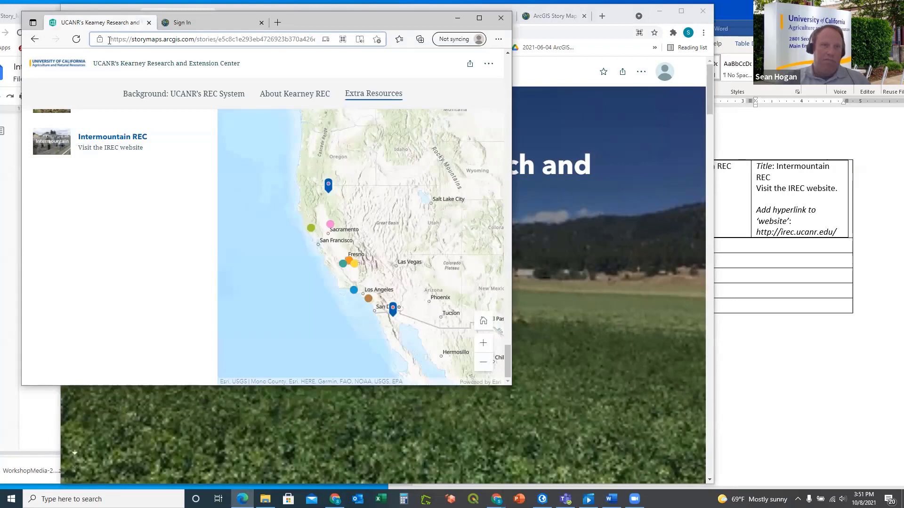
{"action": "left_click_drag", "start_coordinate": [109, 40], "coordinate": [402, 34]}
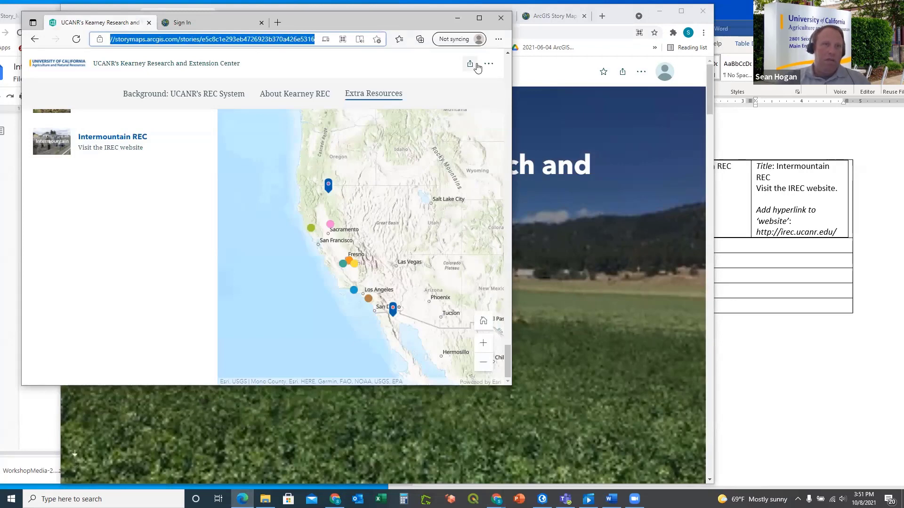
{"action": "key", "text": "ctrl+v"}
{"action": "key", "text": "Return"}
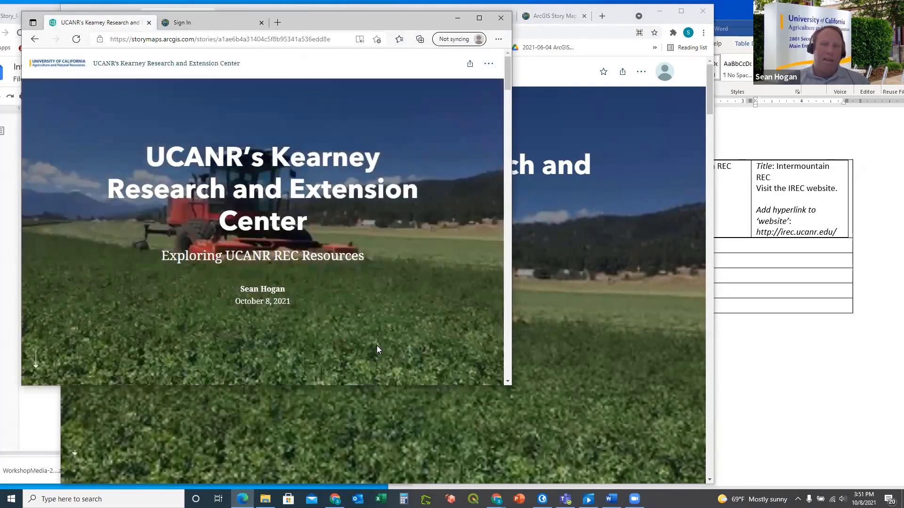
Paste the published Kearney REC story link into the iFrame Example asset's URL field and update it
{"action": "left_click", "coordinate": [334, 499]}
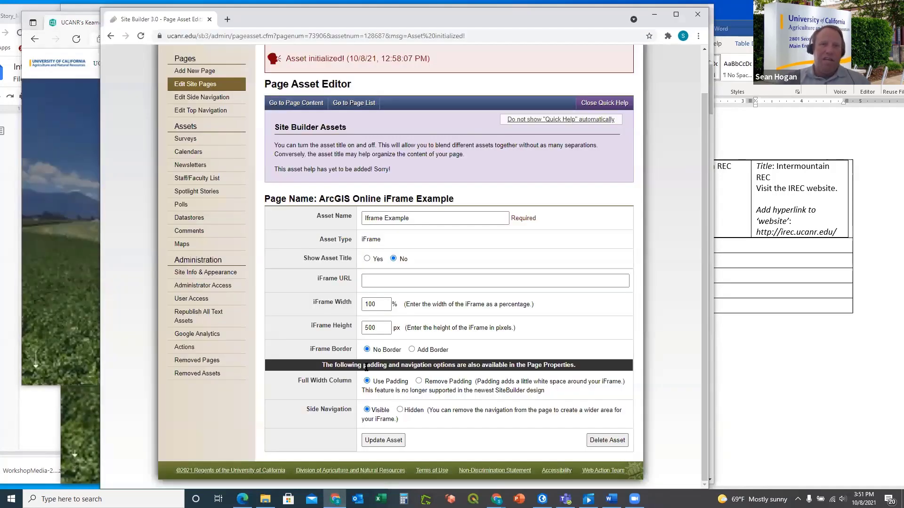
{"action": "left_click", "coordinate": [383, 283]}
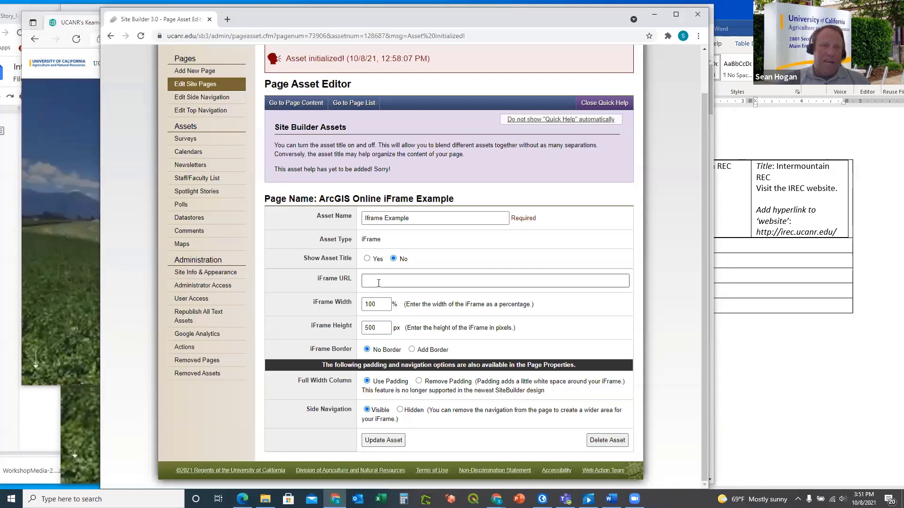
{"action": "left_click", "coordinate": [378, 283]}
{"action": "key", "text": "ctrl+v"}
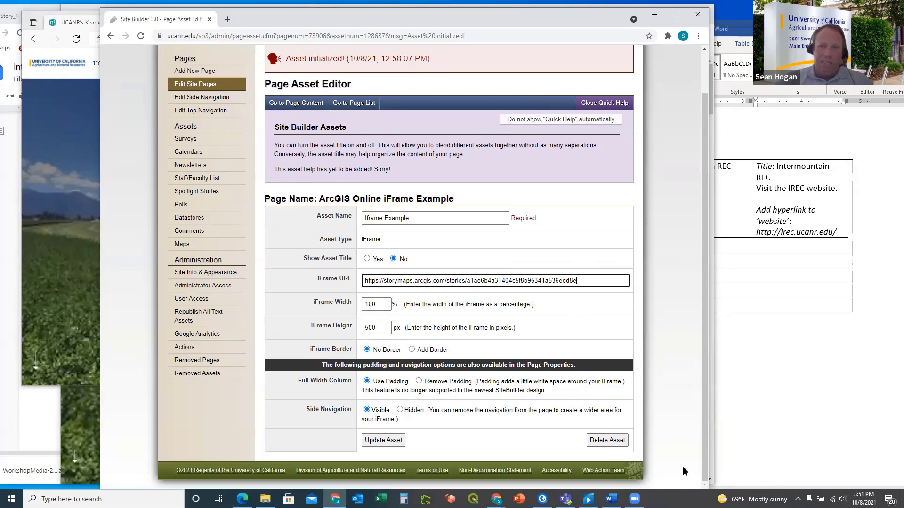
{"action": "left_click", "coordinate": [390, 442]}
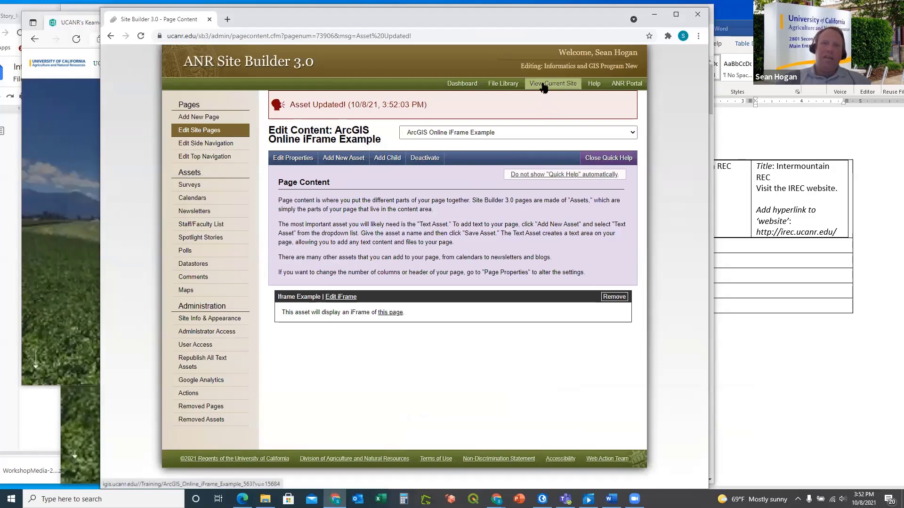
Preview the live site twice, then close the 404 page and hide both browser windows
{"action": "left_click", "coordinate": [544, 85]}
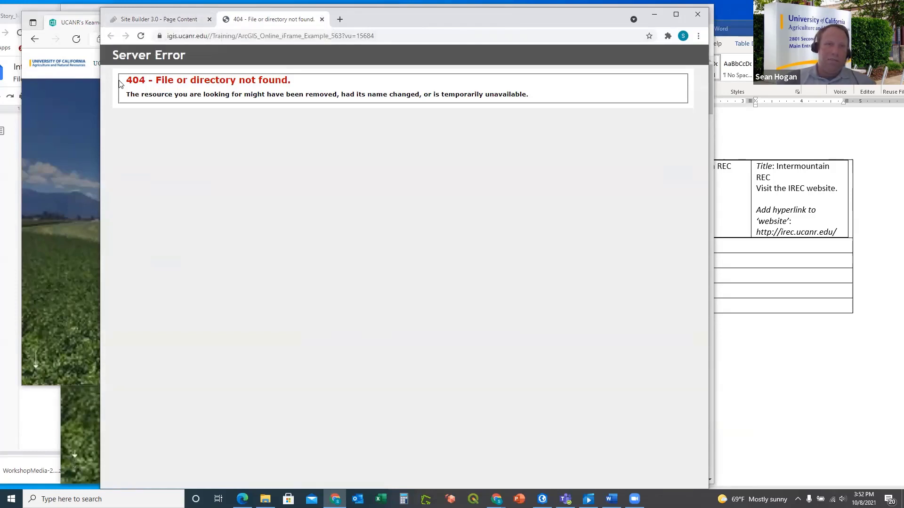
{"action": "left_click", "coordinate": [321, 20]}
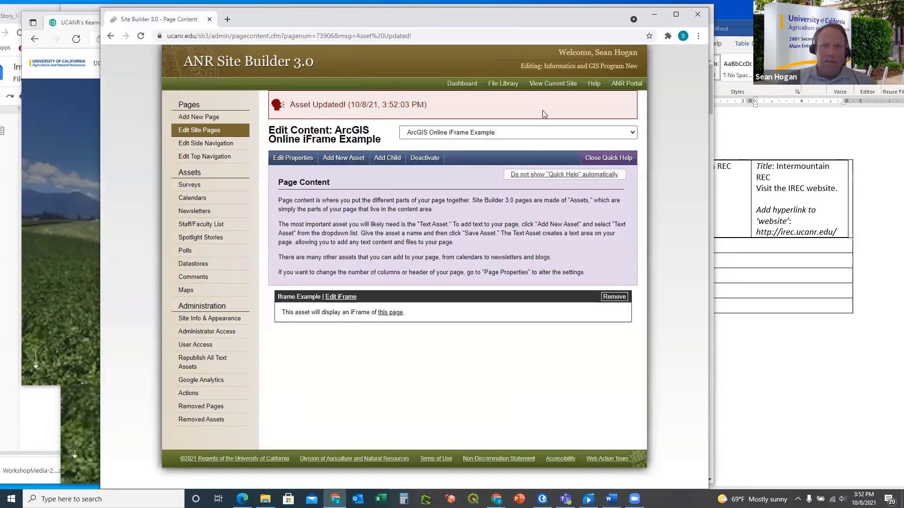
{"action": "left_click", "coordinate": [548, 84]}
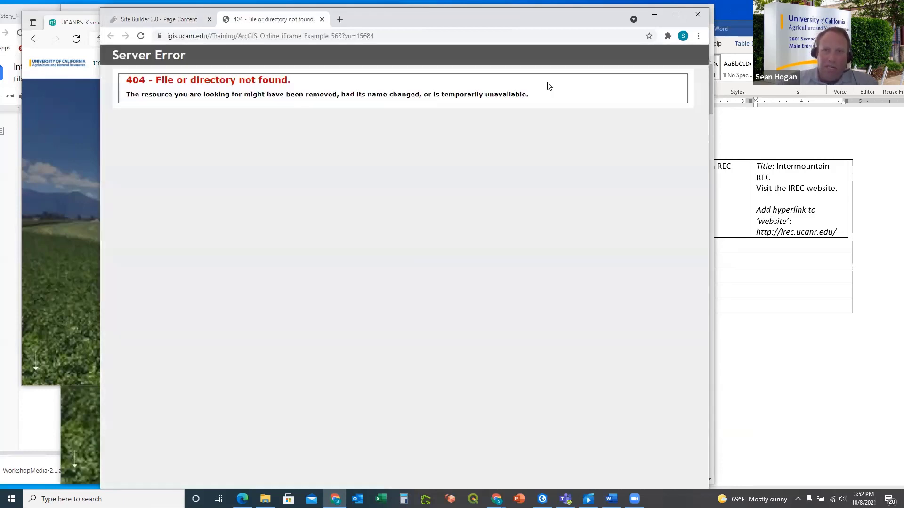
{"action": "left_click", "coordinate": [654, 14]}
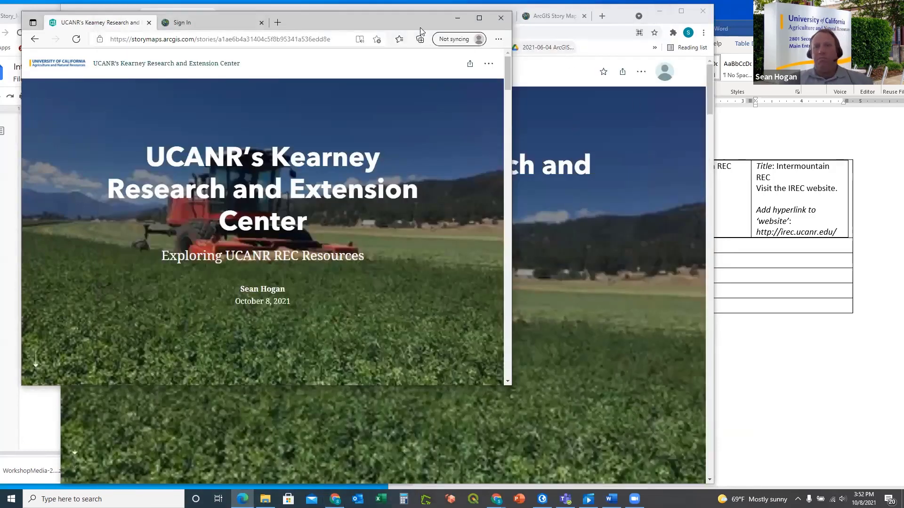
{"action": "left_click", "coordinate": [457, 20]}
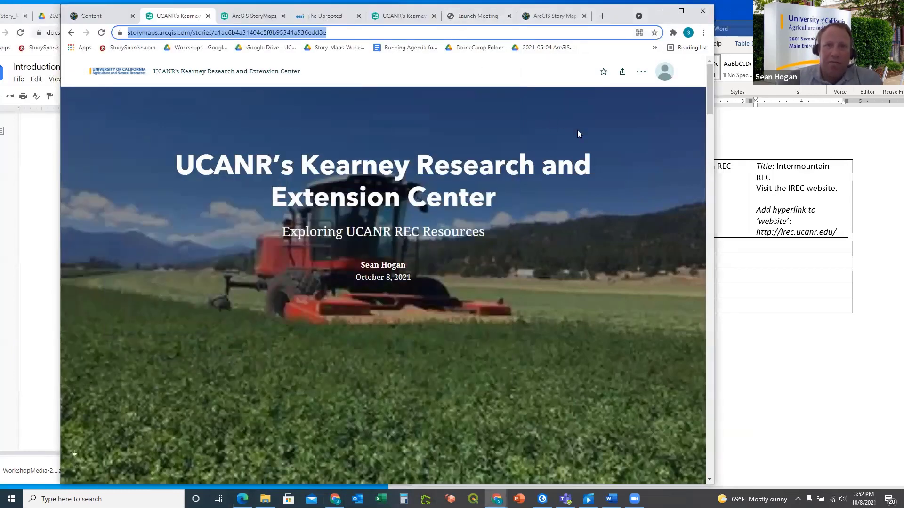
Bring the Word storyboard forward, move its window left, and deselect the Intermountain REC cells
{"action": "left_click", "coordinate": [728, 205]}
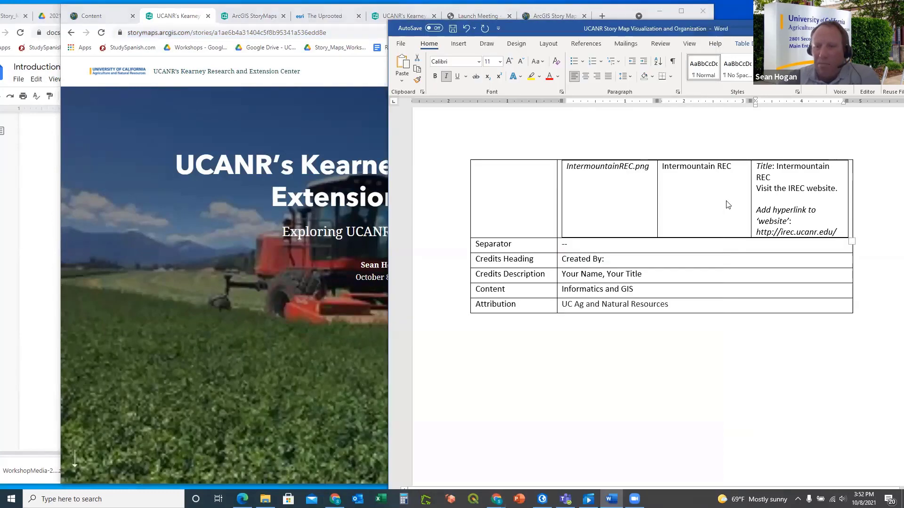
{"action": "left_click", "coordinate": [651, 141]}
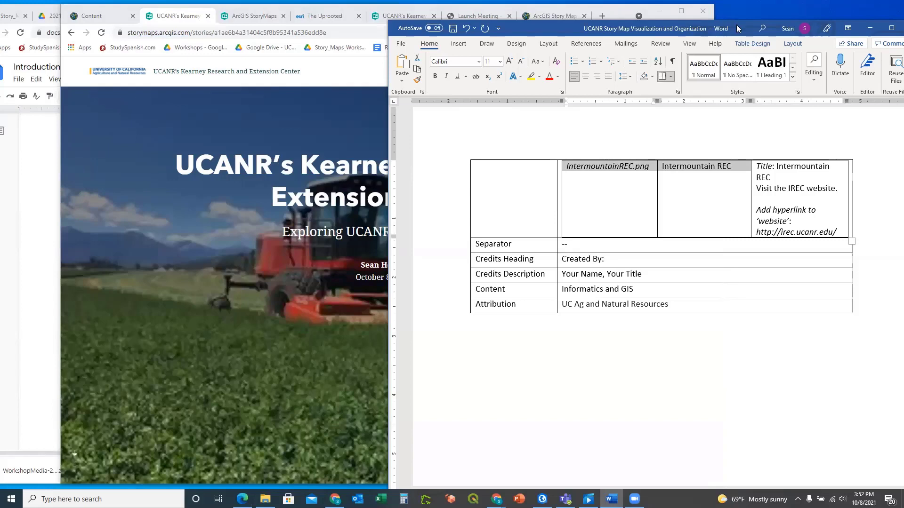
{"action": "left_click_drag", "start_coordinate": [733, 27], "coordinate": [661, 25]}
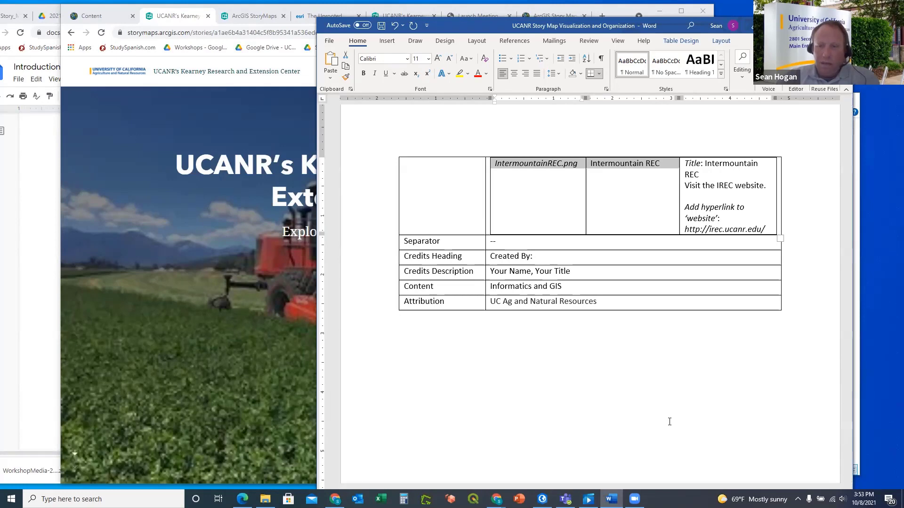
{"action": "left_click", "coordinate": [743, 444]}
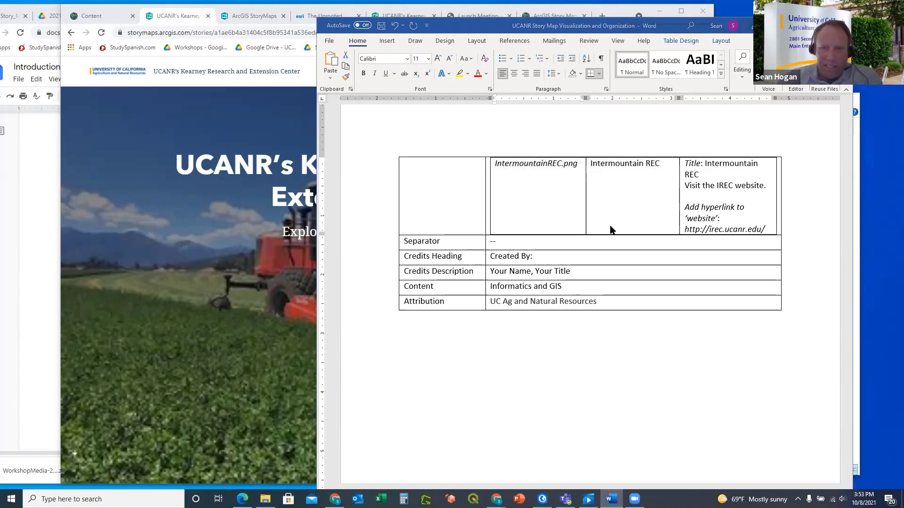
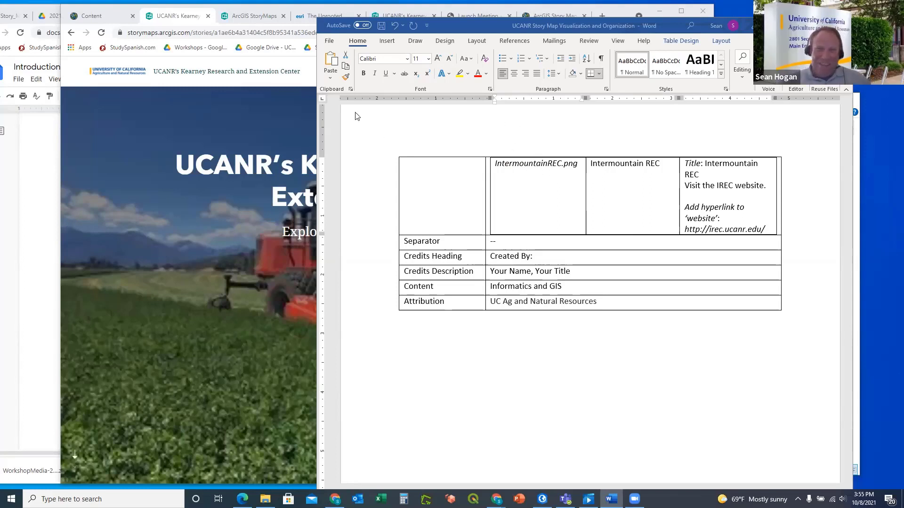
Bring the Kearney REC story map in Chrome in front of the Word planning table
{"action": "left_click", "coordinate": [268, 65]}
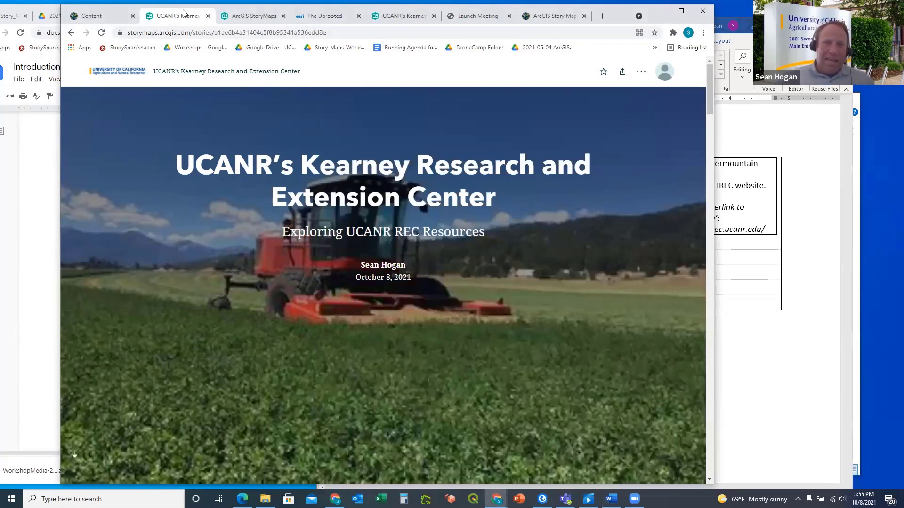
Back in the editor, delete the Extra Resources map tour with its Desert REC and untitled slides
{"action": "left_click", "coordinate": [73, 33]}
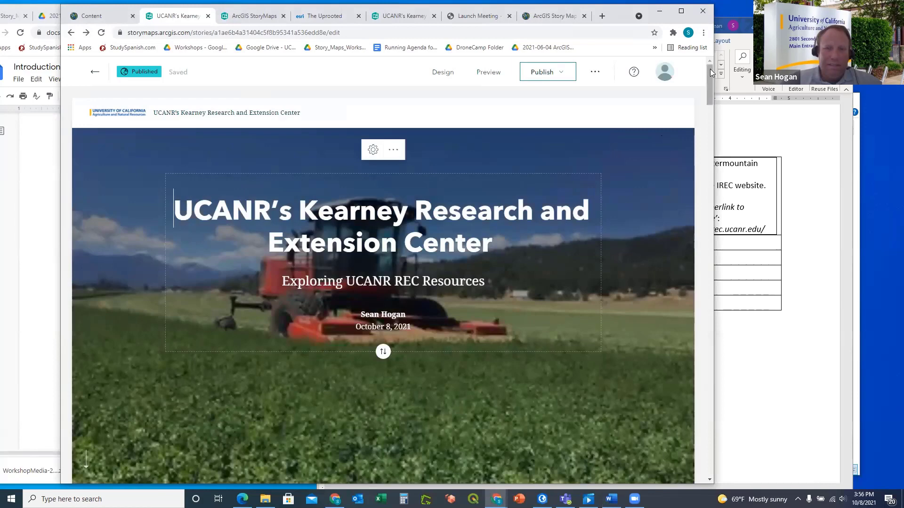
{"action": "left_click_drag", "start_coordinate": [712, 72], "coordinate": [730, 339]}
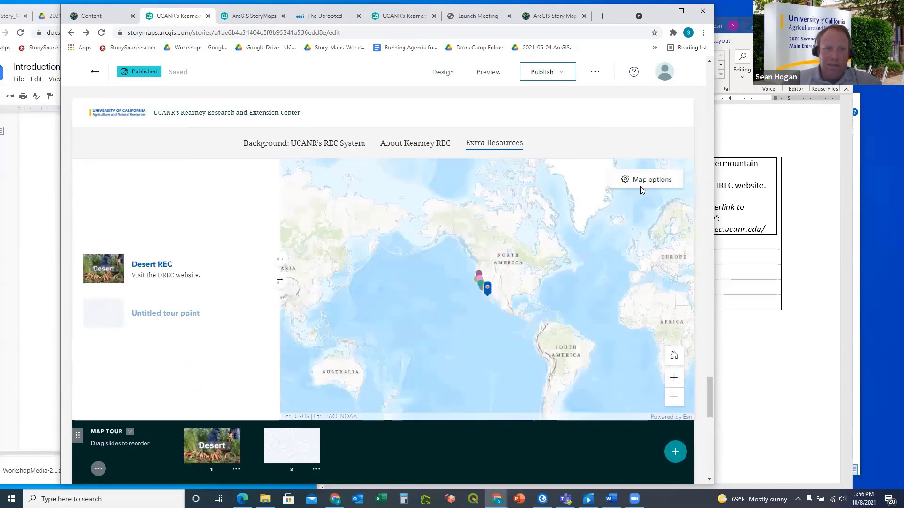
{"action": "scroll", "coordinate": [529, 242], "scroll_direction": "down", "scroll_amount": 2}
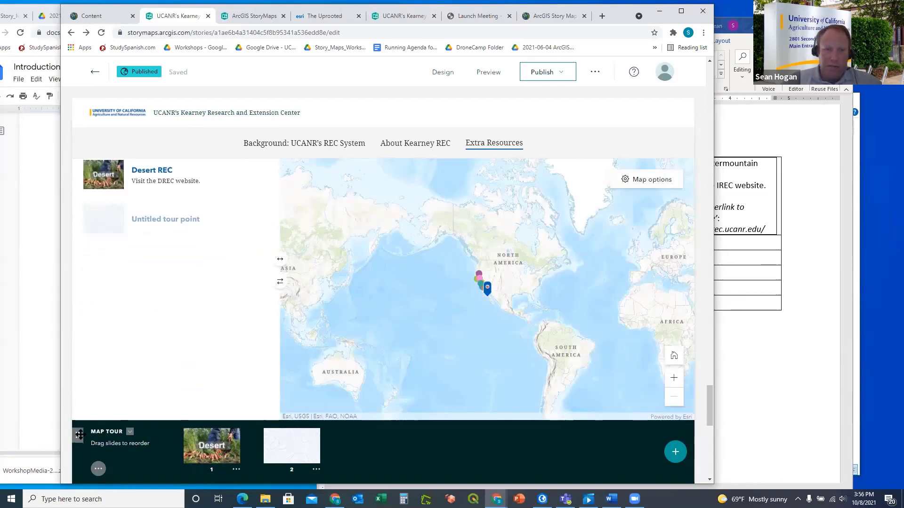
{"action": "left_click", "coordinate": [98, 469]}
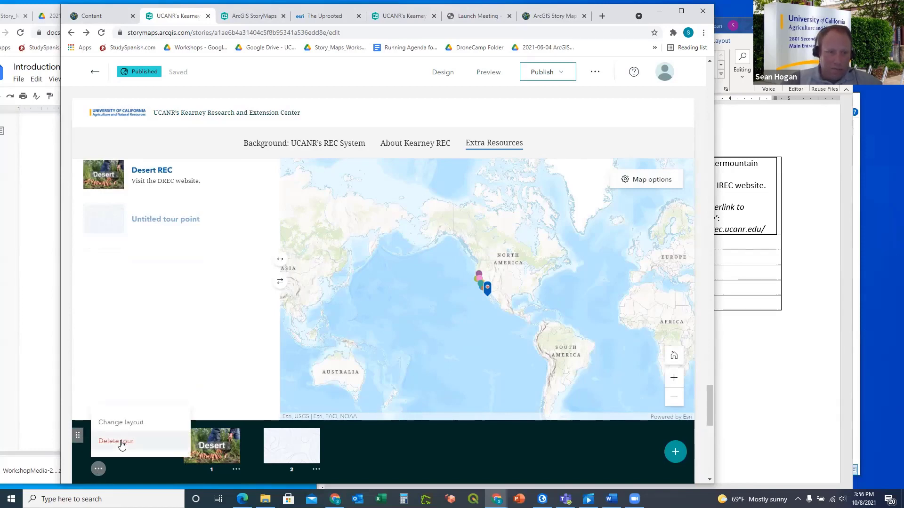
{"action": "left_click", "coordinate": [120, 441]}
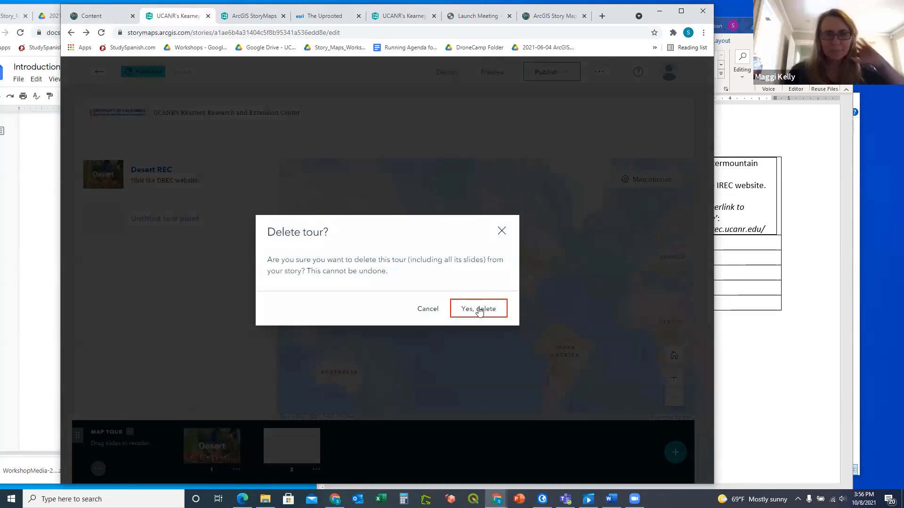
{"action": "left_click", "coordinate": [479, 311]}
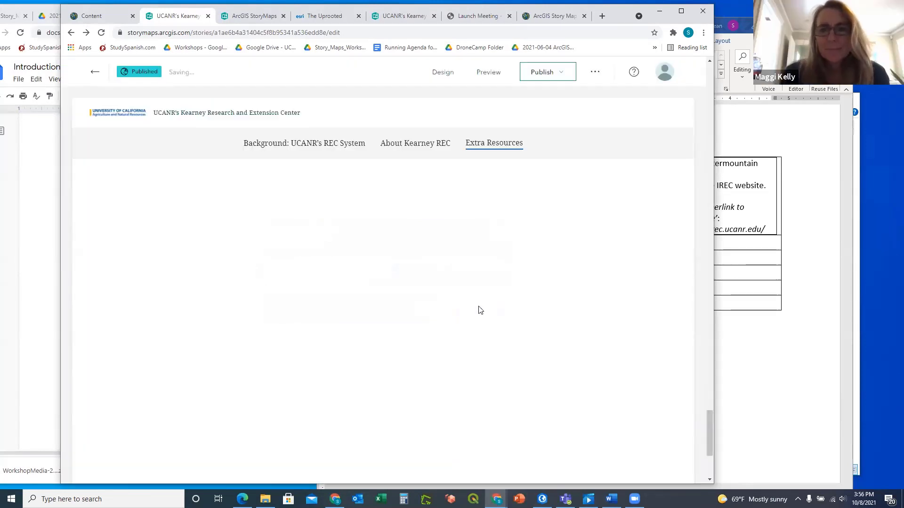
{"action": "scroll", "coordinate": [497, 261], "scroll_direction": "down", "scroll_amount": 4}
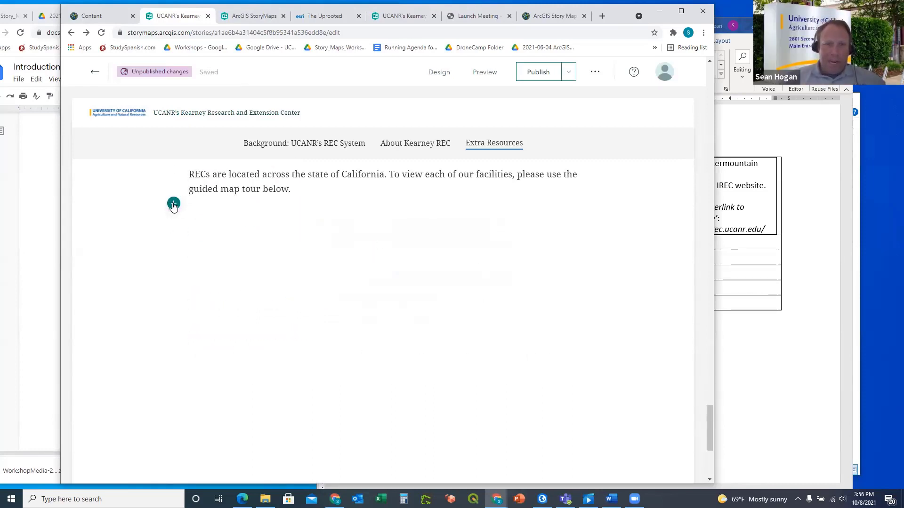
Add a from-scratch Explorer map tour in List layout below the REC locations paragraph
{"action": "left_click", "coordinate": [174, 205]}
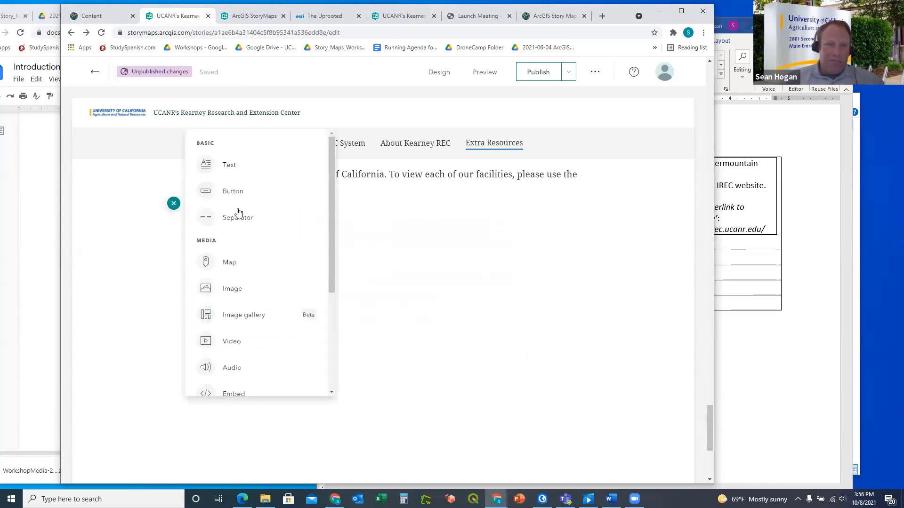
{"action": "scroll", "coordinate": [244, 215], "scroll_direction": "down", "scroll_amount": 3}
{"action": "scroll", "coordinate": [244, 214], "scroll_direction": "down", "scroll_amount": 1}
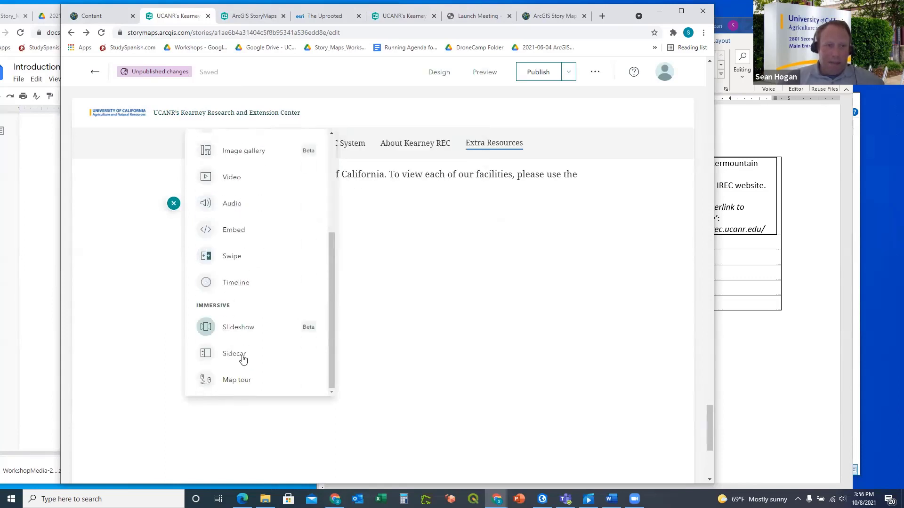
{"action": "left_click", "coordinate": [238, 382]}
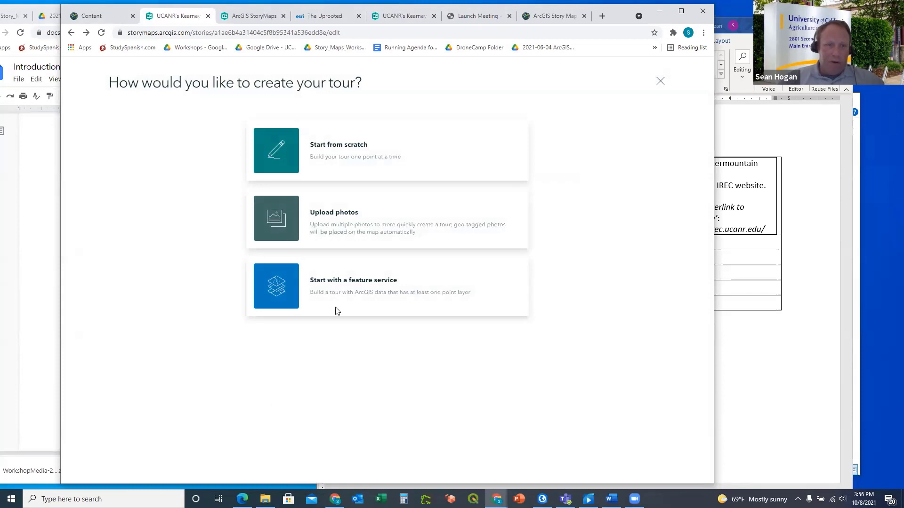
{"action": "left_click", "coordinate": [333, 149]}
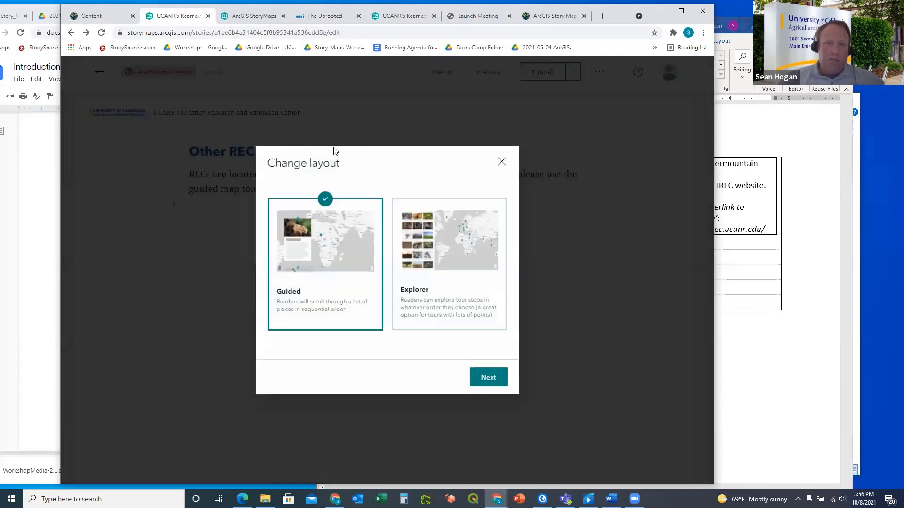
{"action": "left_click", "coordinate": [427, 248]}
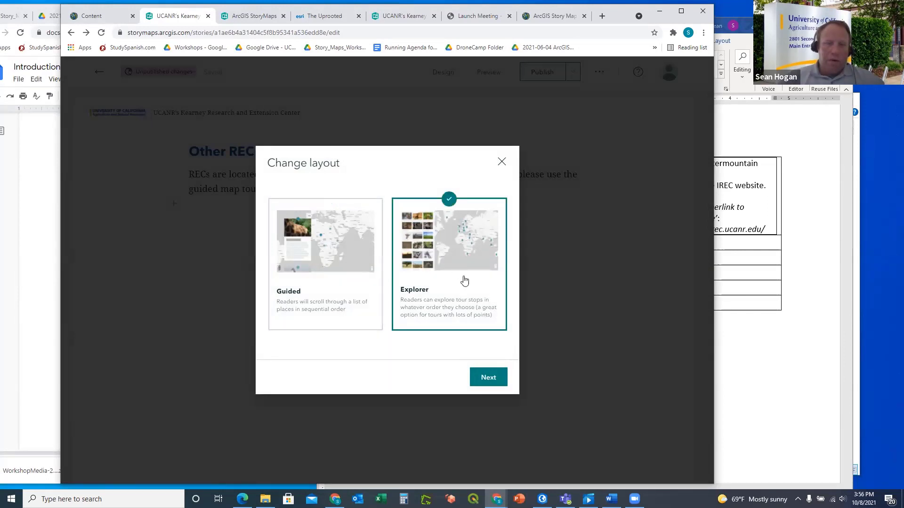
{"action": "left_click", "coordinate": [489, 377]}
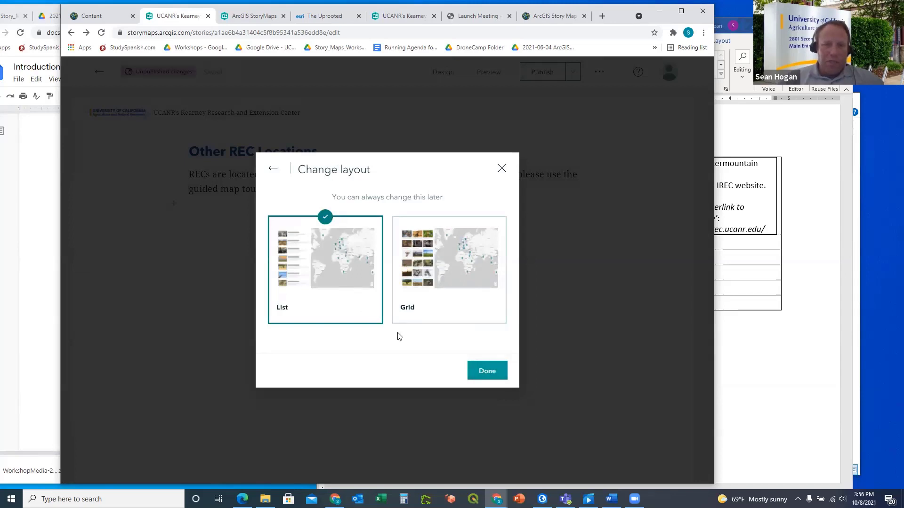
{"action": "left_click", "coordinate": [487, 371]}
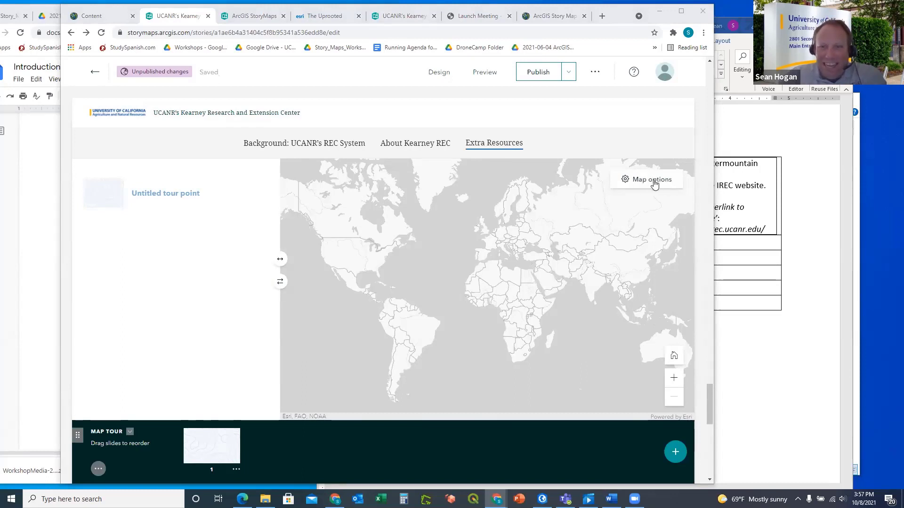
Use the UCANR_StoryMap_Workshop4 web map as the tour's basemap via Map options
{"action": "left_click", "coordinate": [655, 184]}
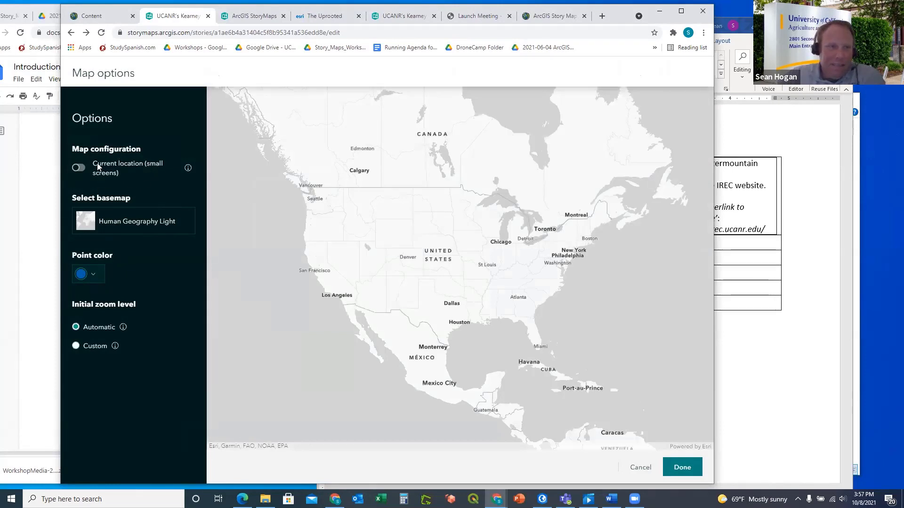
{"action": "left_click", "coordinate": [81, 171]}
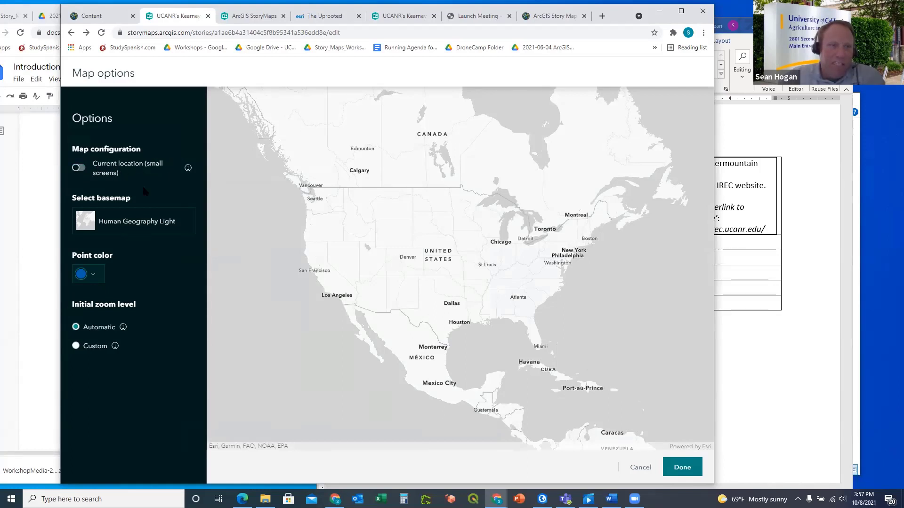
{"action": "left_click", "coordinate": [110, 224]}
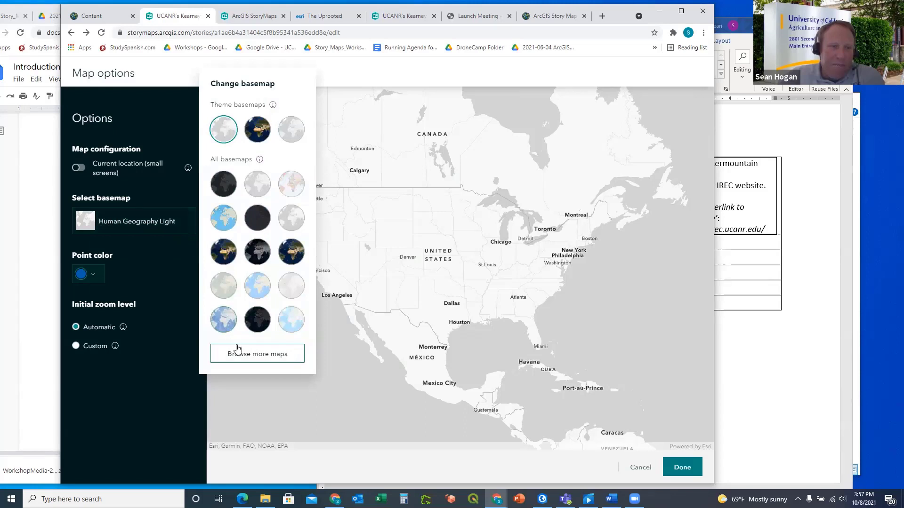
{"action": "left_click", "coordinate": [247, 359]}
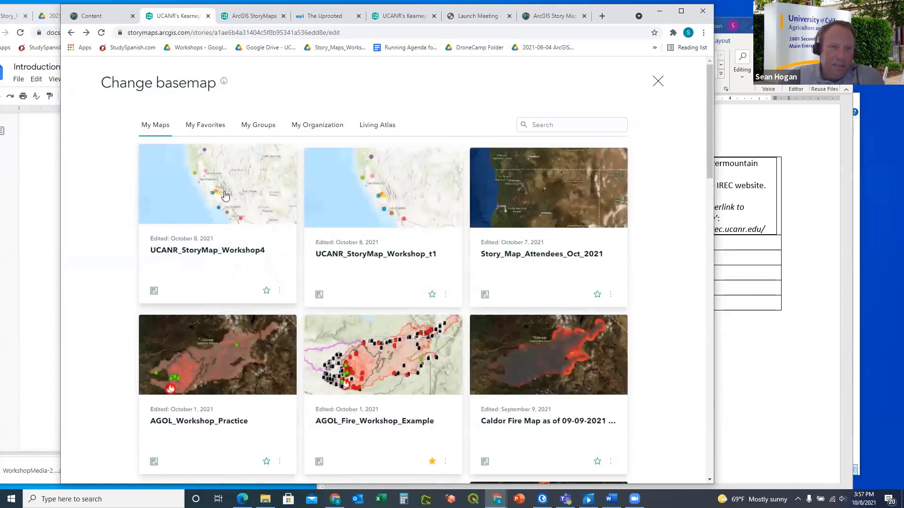
{"action": "left_click", "coordinate": [225, 195]}
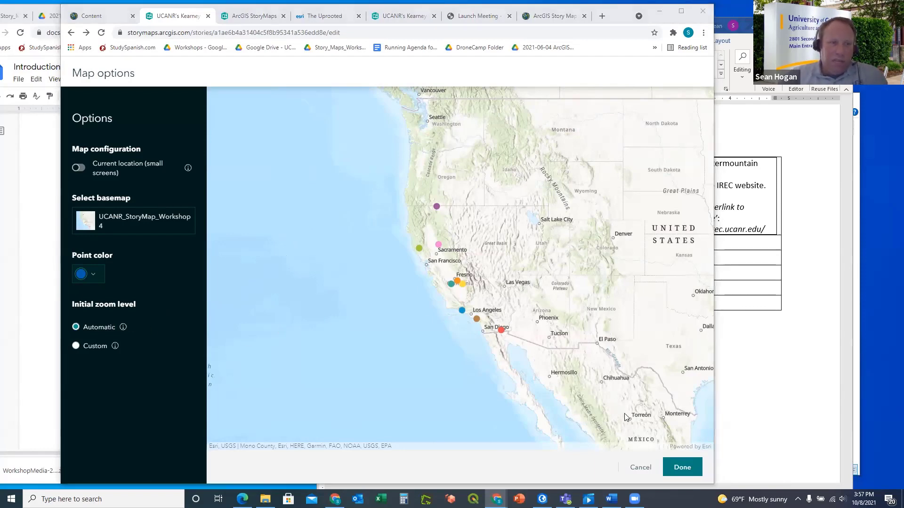
{"action": "left_click", "coordinate": [683, 468]}
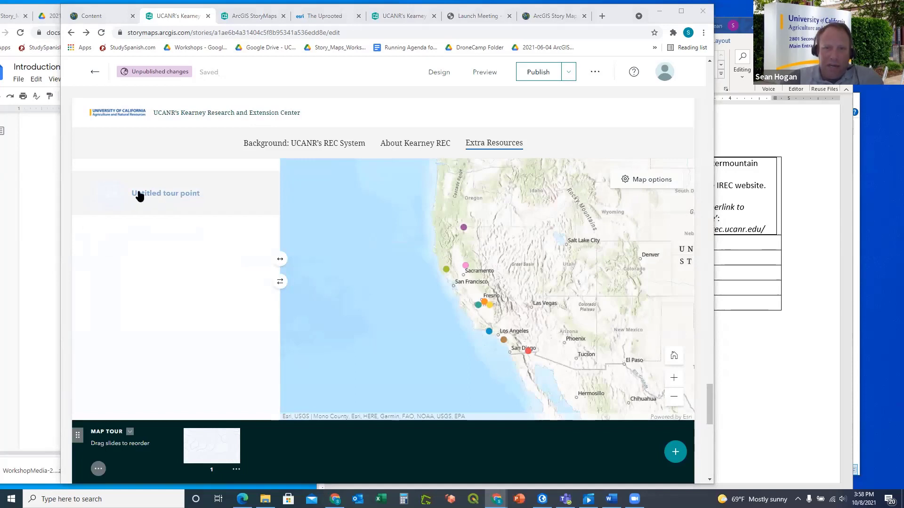
Upload DesertREC.png from the workshop images folder as the untitled tour point's image
{"action": "left_click", "coordinate": [140, 196]}
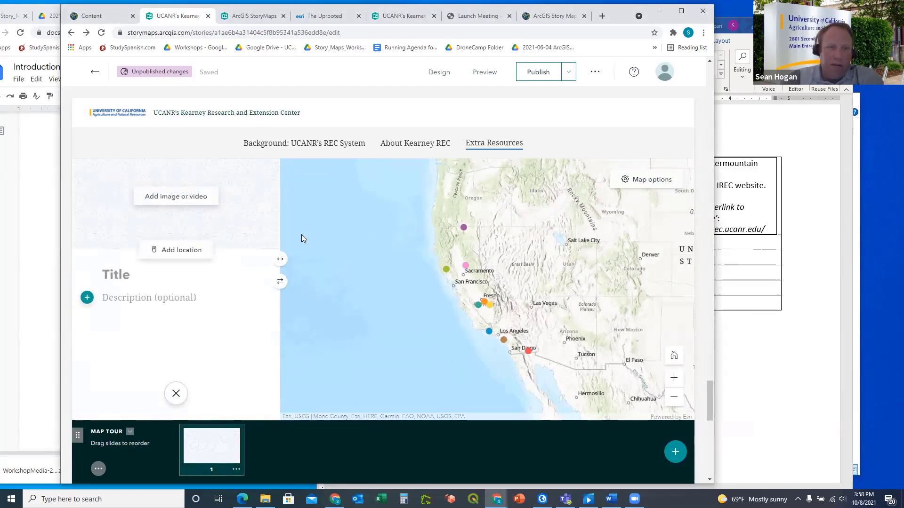
{"action": "left_click", "coordinate": [200, 199]}
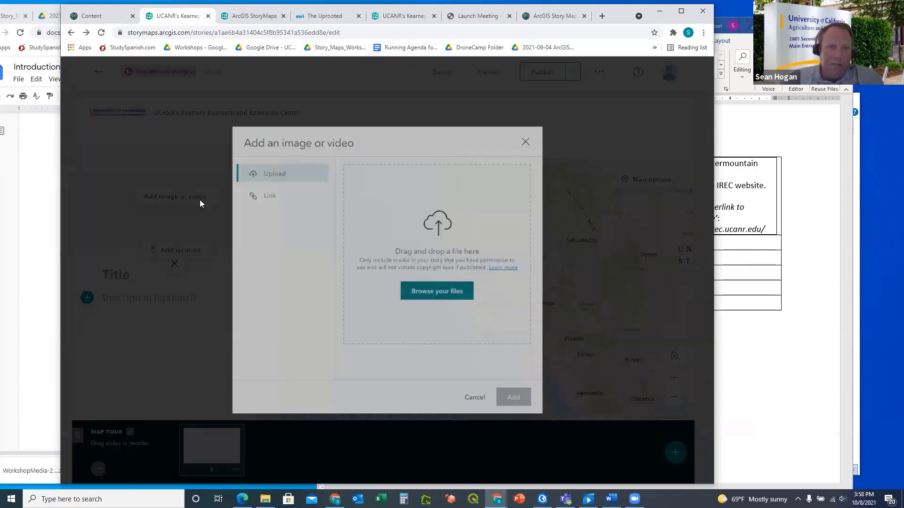
{"action": "left_click", "coordinate": [265, 499]}
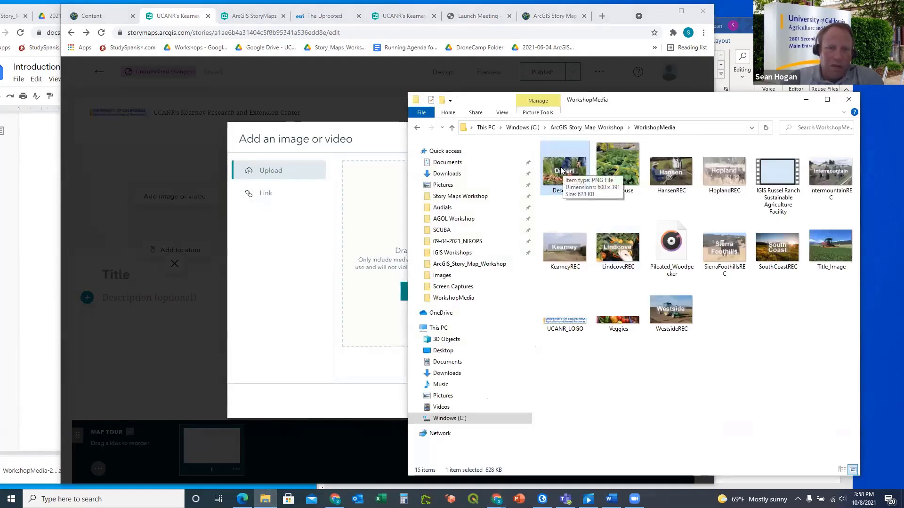
{"action": "left_click_drag", "start_coordinate": [563, 169], "coordinate": [375, 232]}
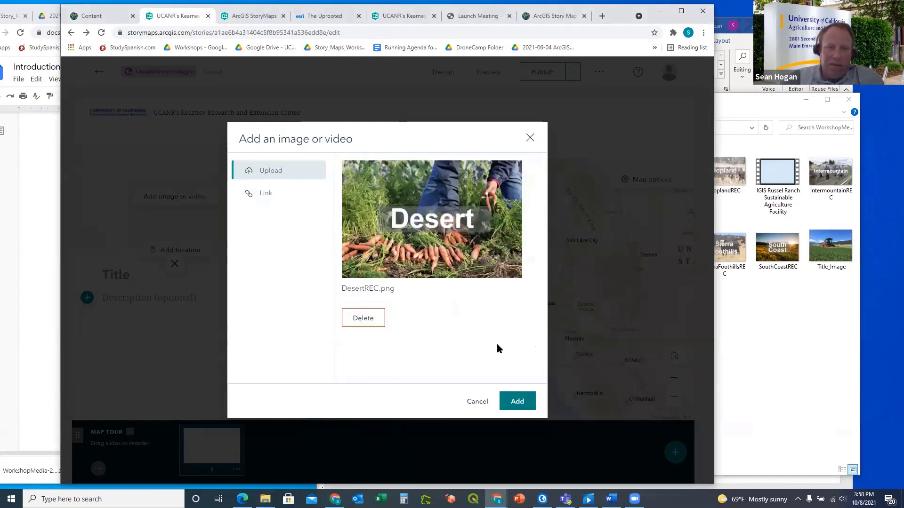
{"action": "left_click", "coordinate": [515, 402]}
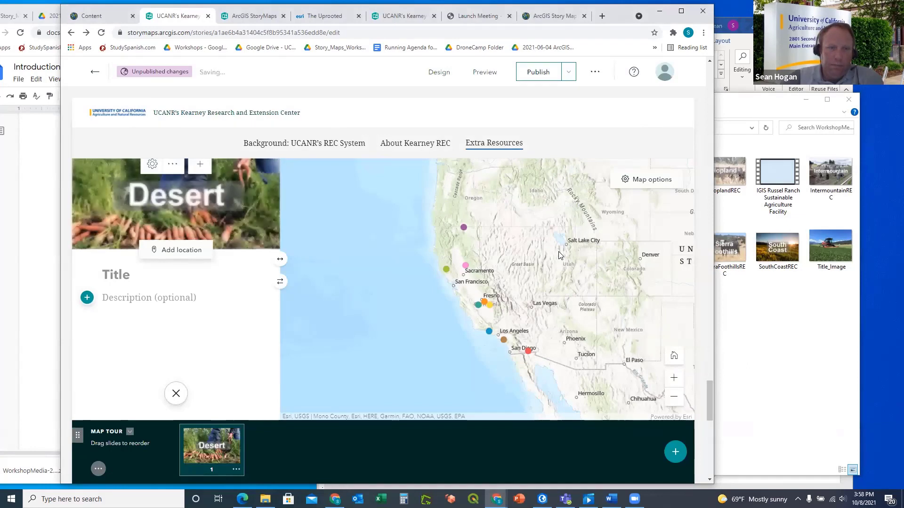
Place the Desert slide's tour point near El Centro, just north of Mexicali
{"action": "left_click", "coordinate": [168, 252]}
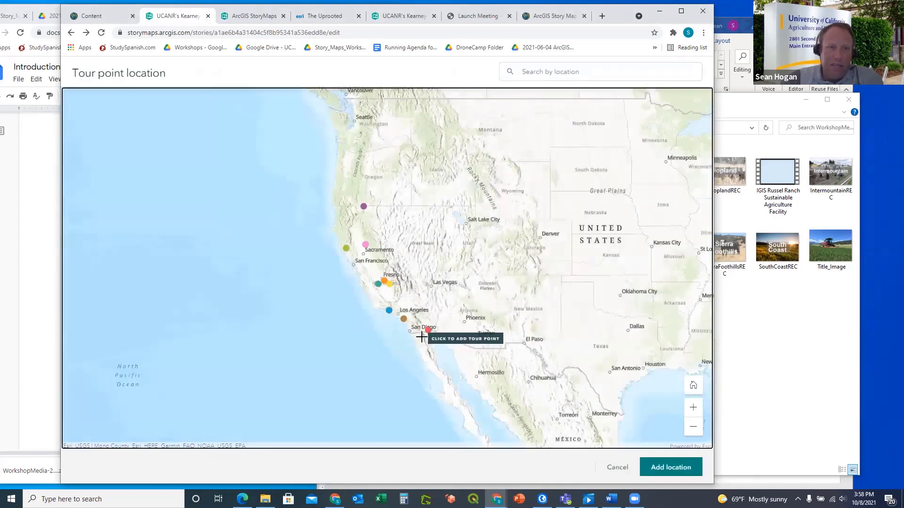
{"action": "scroll", "coordinate": [434, 320], "scroll_direction": "up", "scroll_amount": 3}
{"action": "scroll", "coordinate": [436, 317], "scroll_direction": "up", "scroll_amount": 2}
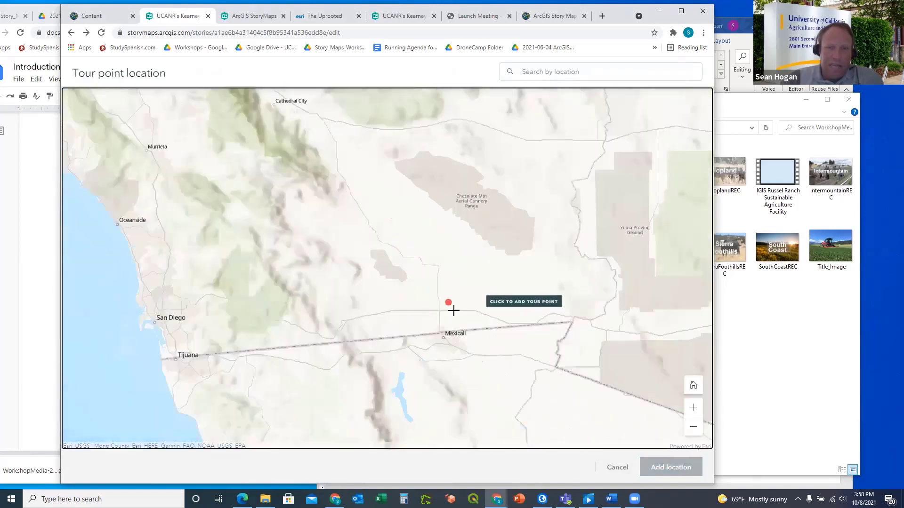
{"action": "scroll", "coordinate": [448, 302], "scroll_direction": "up", "scroll_amount": 2}
{"action": "left_click", "coordinate": [422, 297]}
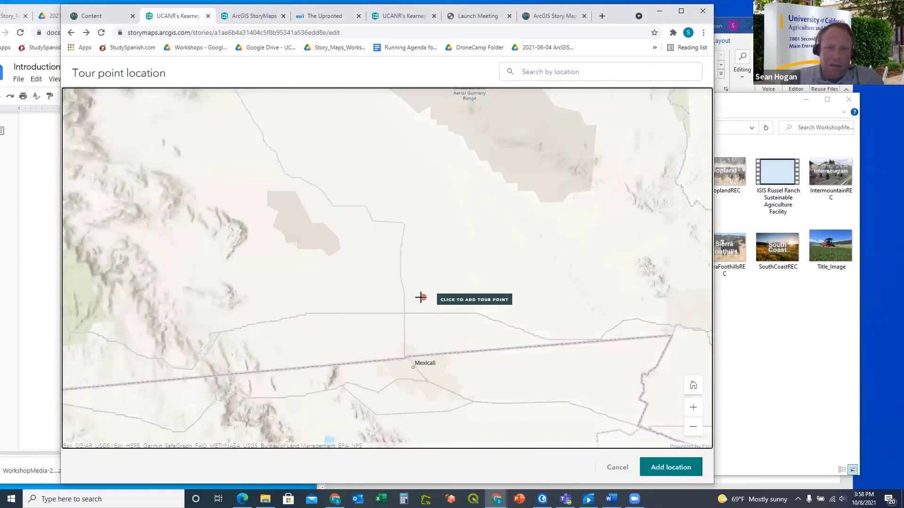
{"action": "left_click", "coordinate": [423, 298]}
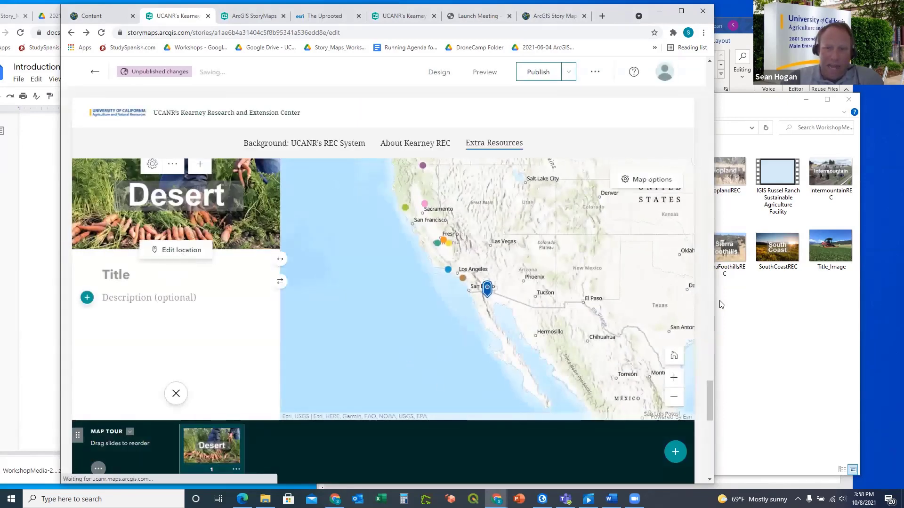
{"action": "left_click", "coordinate": [730, 301]}
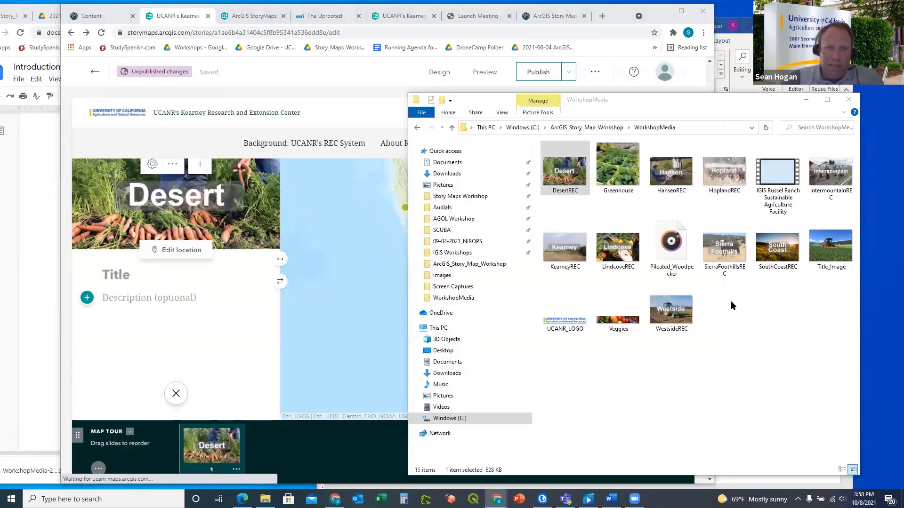
Copy 'Desert REC' from the Word table and paste it as the slide title
{"action": "left_click", "coordinate": [733, 25]}
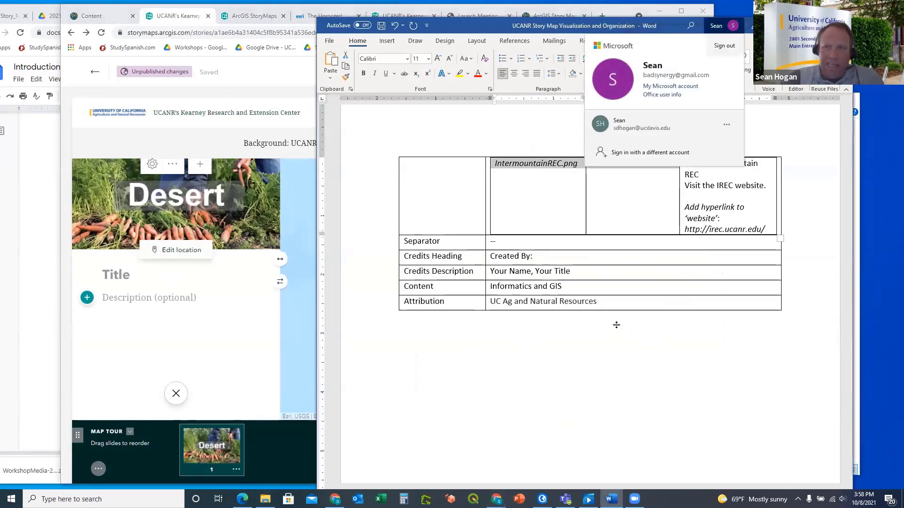
{"action": "scroll", "coordinate": [616, 324], "scroll_direction": "up", "scroll_amount": 15}
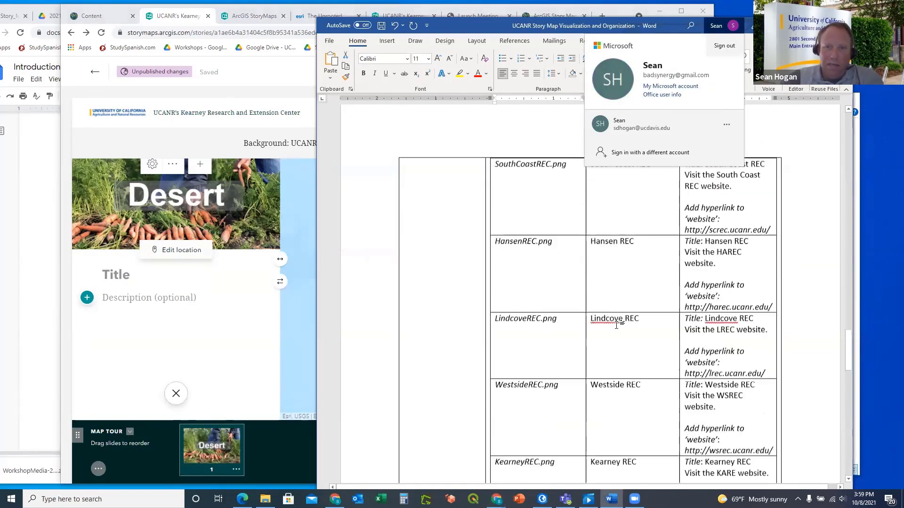
{"action": "scroll", "coordinate": [616, 325], "scroll_direction": "up", "scroll_amount": 8}
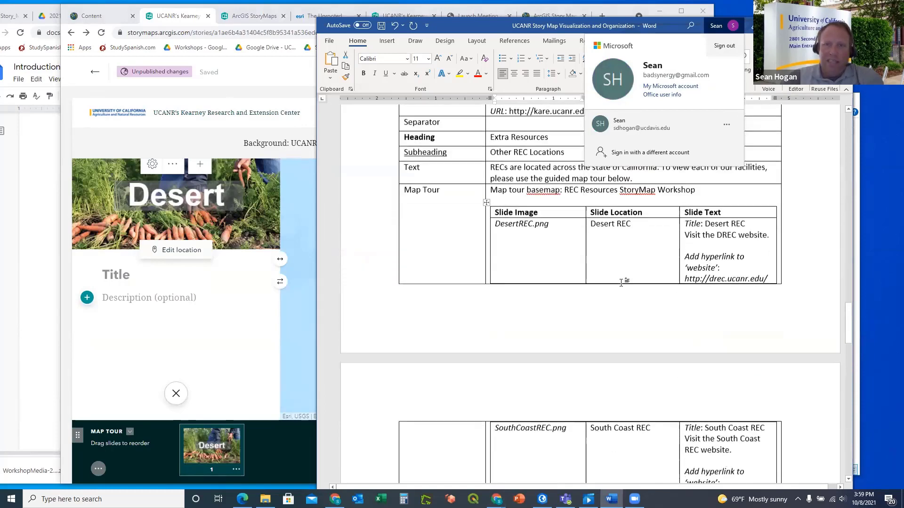
{"action": "scroll", "coordinate": [622, 283], "scroll_direction": "up", "scroll_amount": 1}
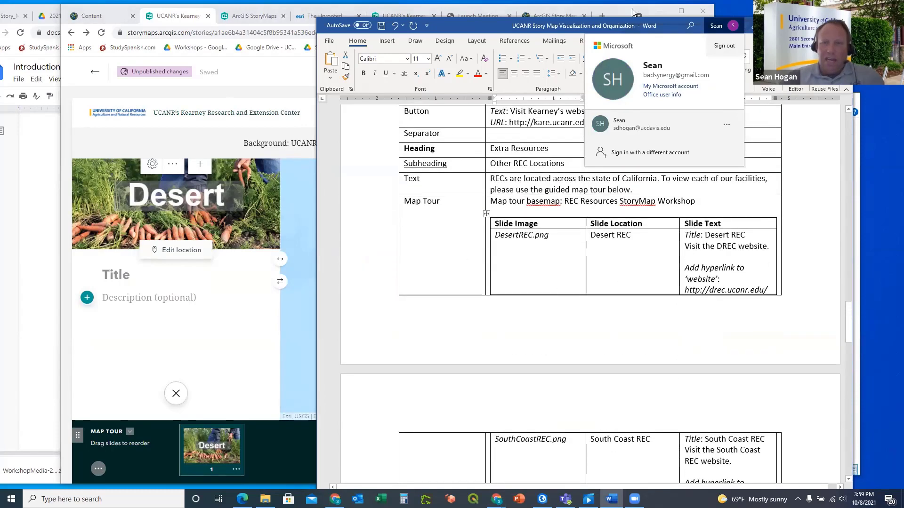
{"action": "left_click_drag", "start_coordinate": [650, 33], "coordinate": [571, 36]}
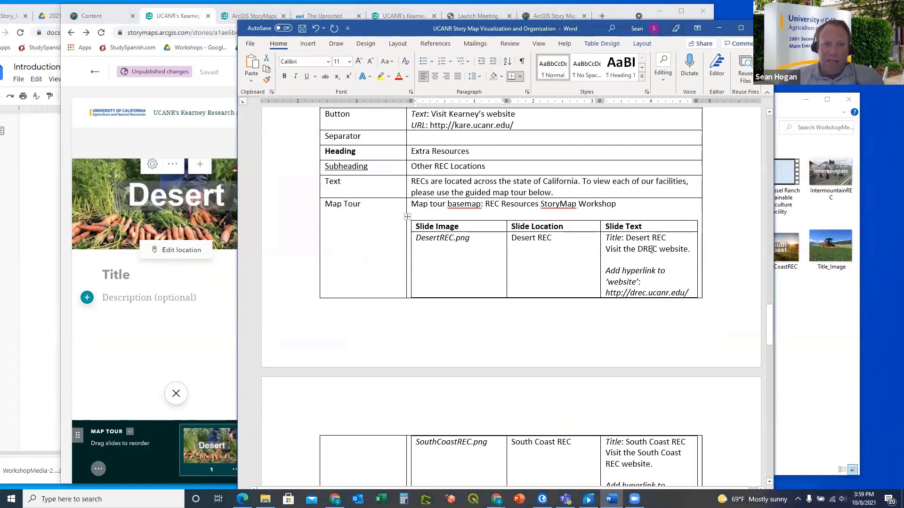
{"action": "left_click_drag", "start_coordinate": [671, 238], "coordinate": [629, 238]}
{"action": "key", "text": "ctrl+c"}
{"action": "right_click", "coordinate": [629, 239]}
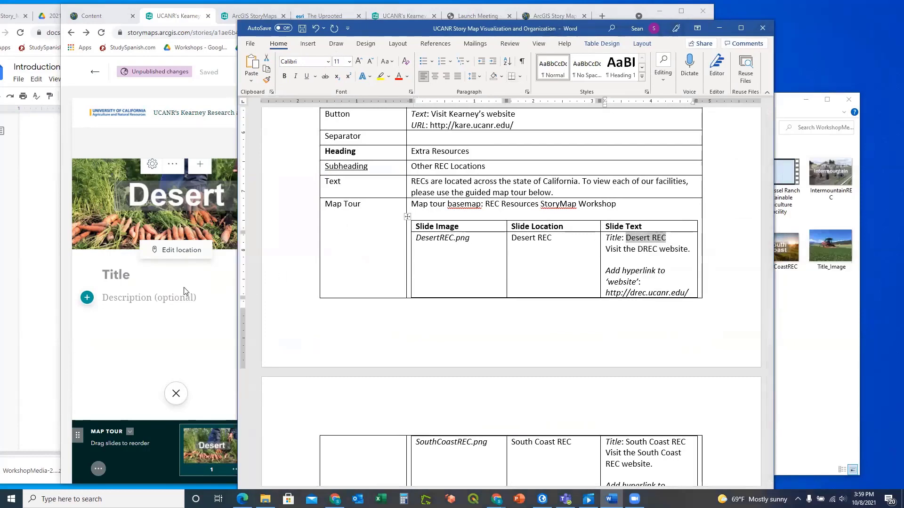
{"action": "left_click", "coordinate": [119, 273]}
{"action": "key", "text": "ctrl+v"}
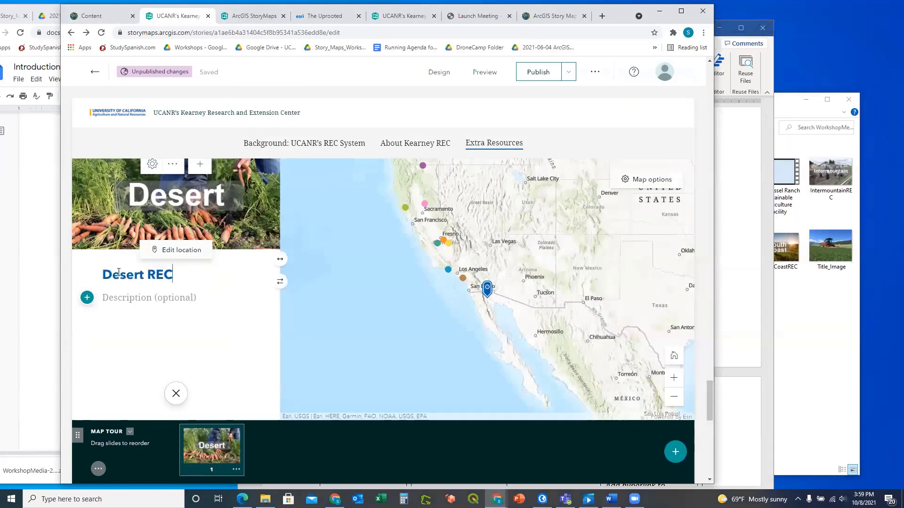
{"action": "left_click", "coordinate": [725, 218]}
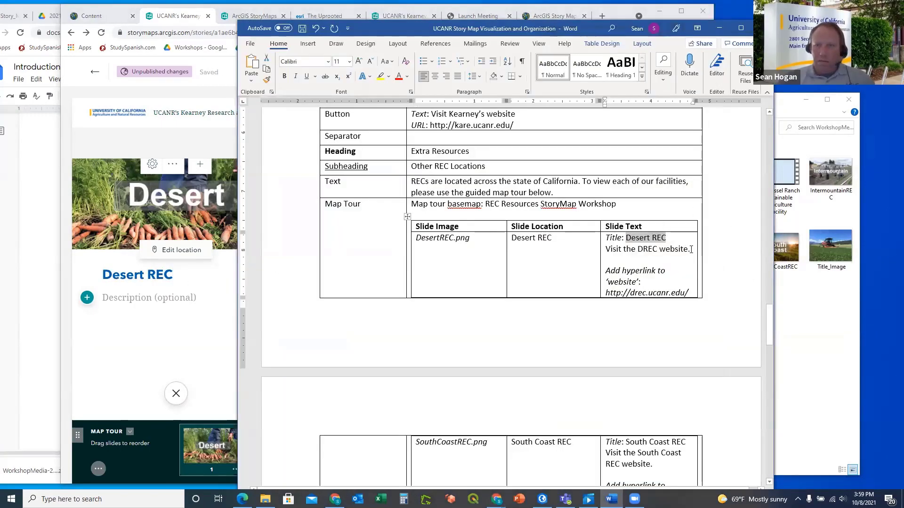
{"action": "left_click_drag", "start_coordinate": [690, 249], "coordinate": [609, 251]}
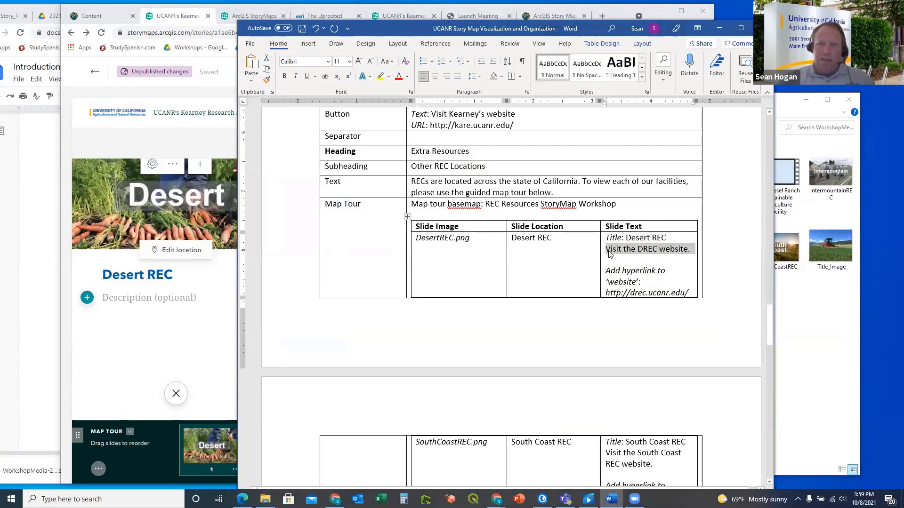
{"action": "left_click", "coordinate": [152, 295]}
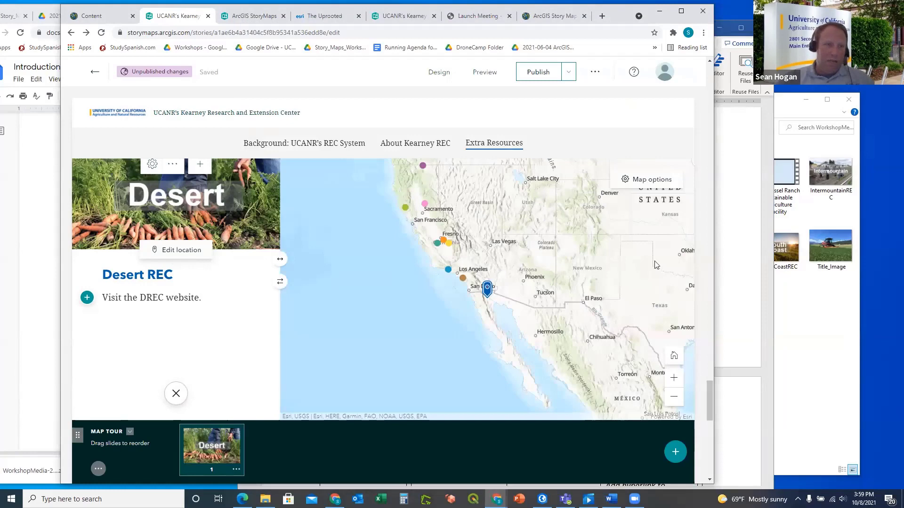
{"action": "left_click", "coordinate": [725, 250]}
{"action": "left_click_drag", "start_coordinate": [690, 292], "coordinate": [607, 295]}
{"action": "key", "text": "ctrl+c"}
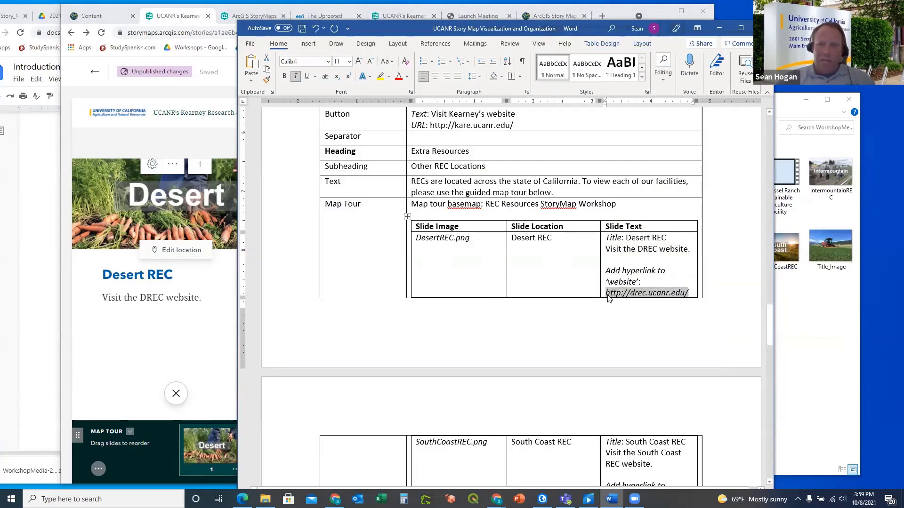
{"action": "left_click", "coordinate": [145, 324]}
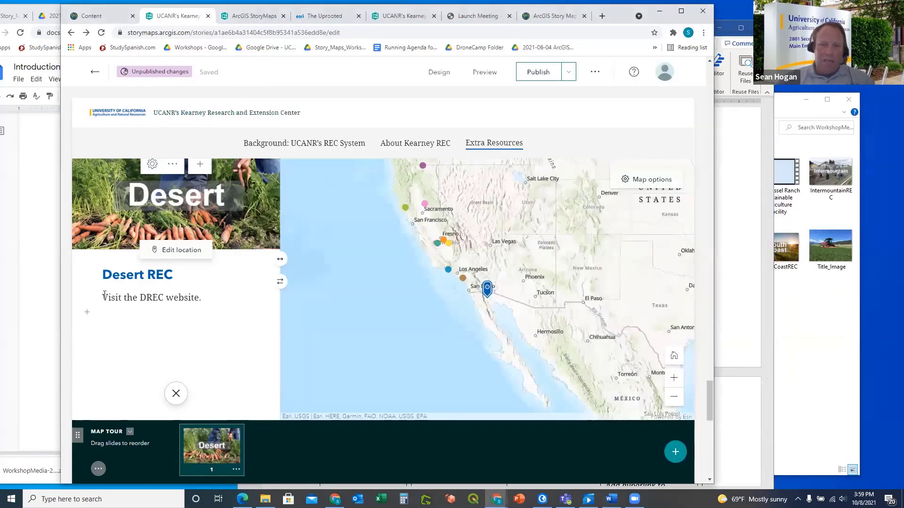
{"action": "left_click_drag", "start_coordinate": [102, 298], "coordinate": [205, 299]}
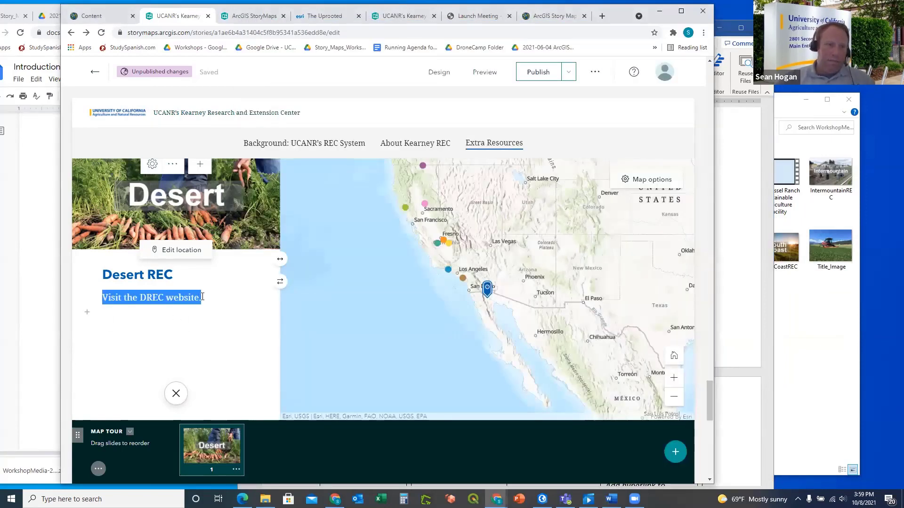
{"action": "left_click", "coordinate": [159, 318]}
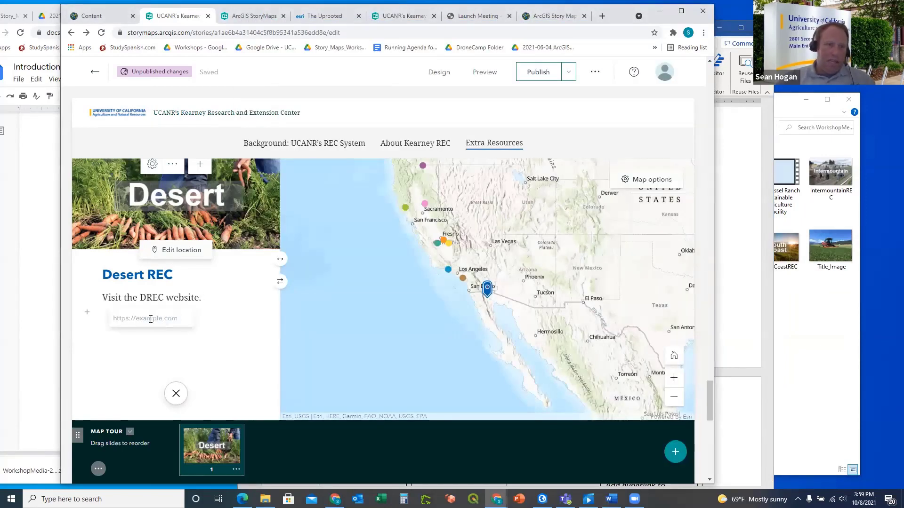
{"action": "key", "text": "ctrl+v"}
{"action": "key", "text": "Return"}
{"action": "left_click", "coordinate": [206, 333]}
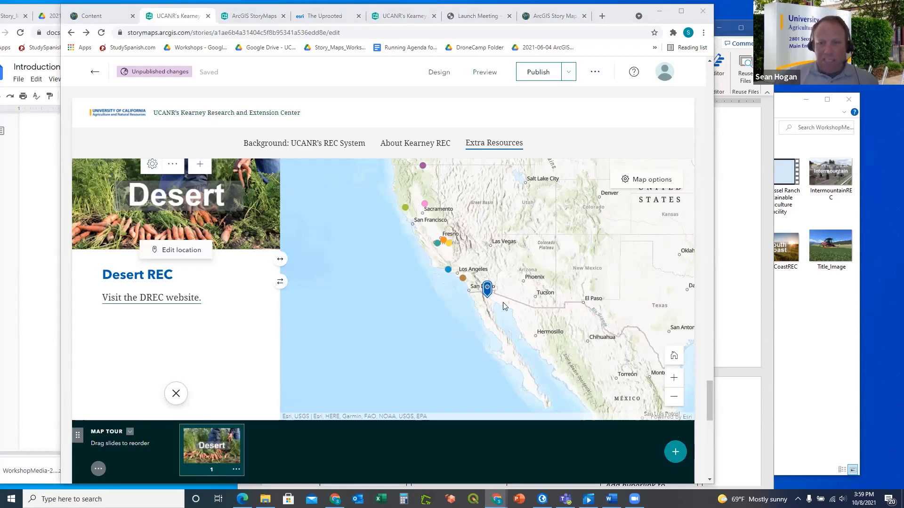
Scroll through the finished Desert REC slide to check it
{"action": "scroll", "coordinate": [487, 290], "scroll_direction": "up", "scroll_amount": 2}
{"action": "scroll", "coordinate": [487, 290], "scroll_direction": "down", "scroll_amount": 1}
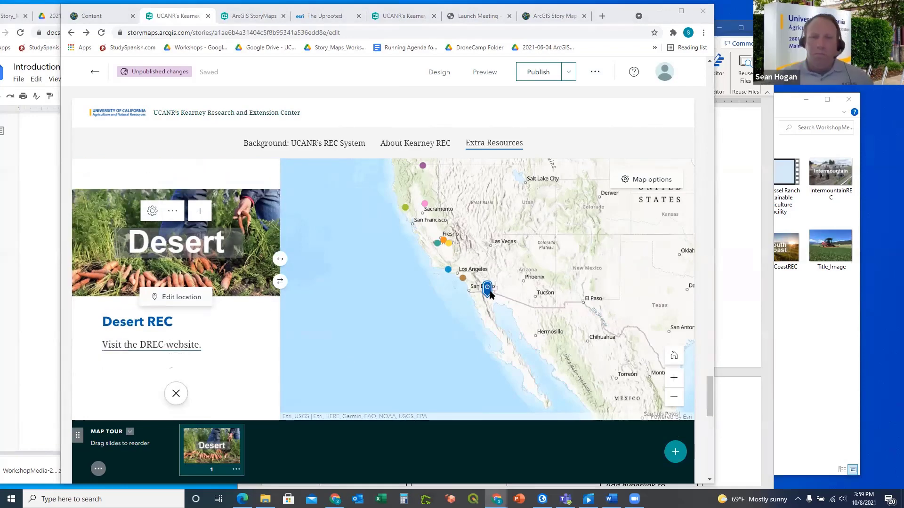
{"action": "left_click", "coordinate": [518, 275]}
{"action": "scroll", "coordinate": [505, 292], "scroll_direction": "up", "scroll_amount": 2}
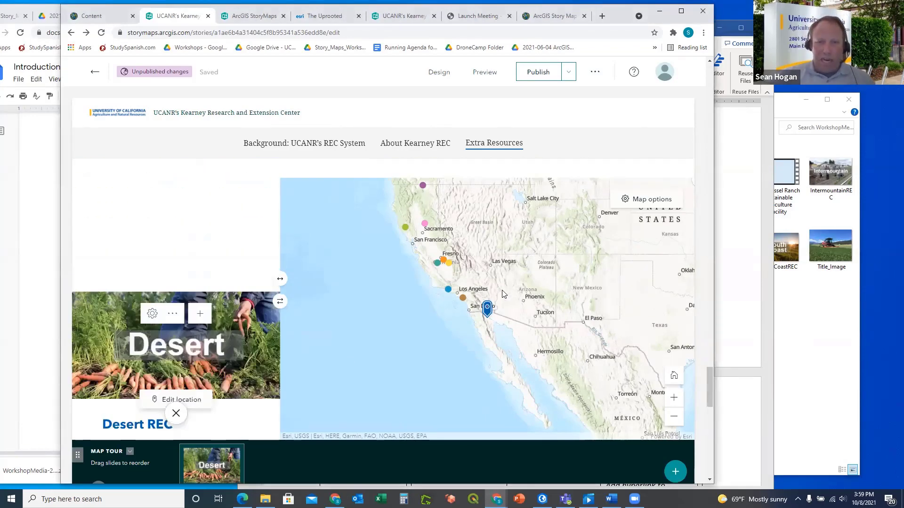
{"action": "scroll", "coordinate": [505, 292], "scroll_direction": "down", "scroll_amount": 2}
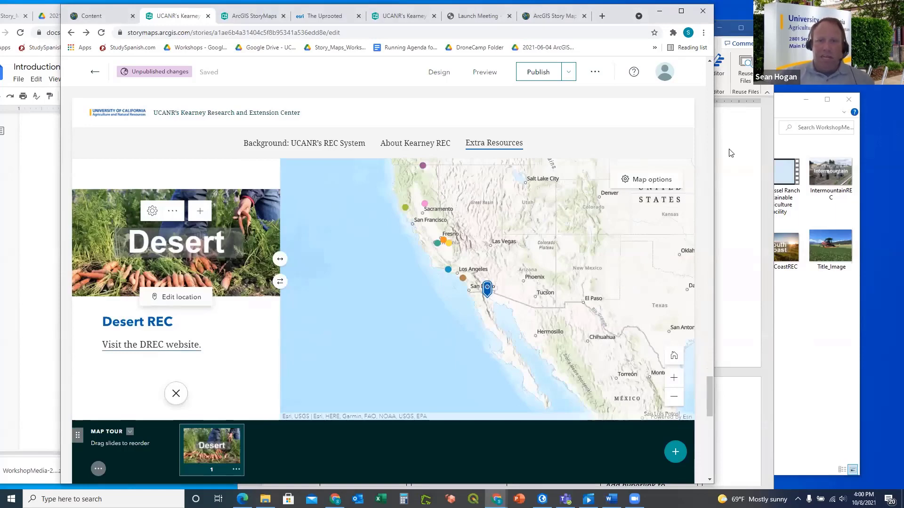
{"action": "left_click", "coordinate": [730, 173]}
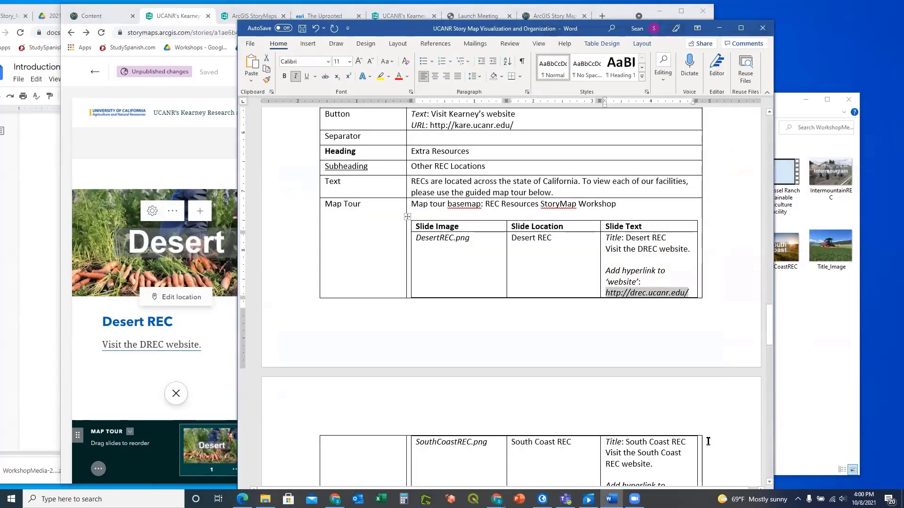